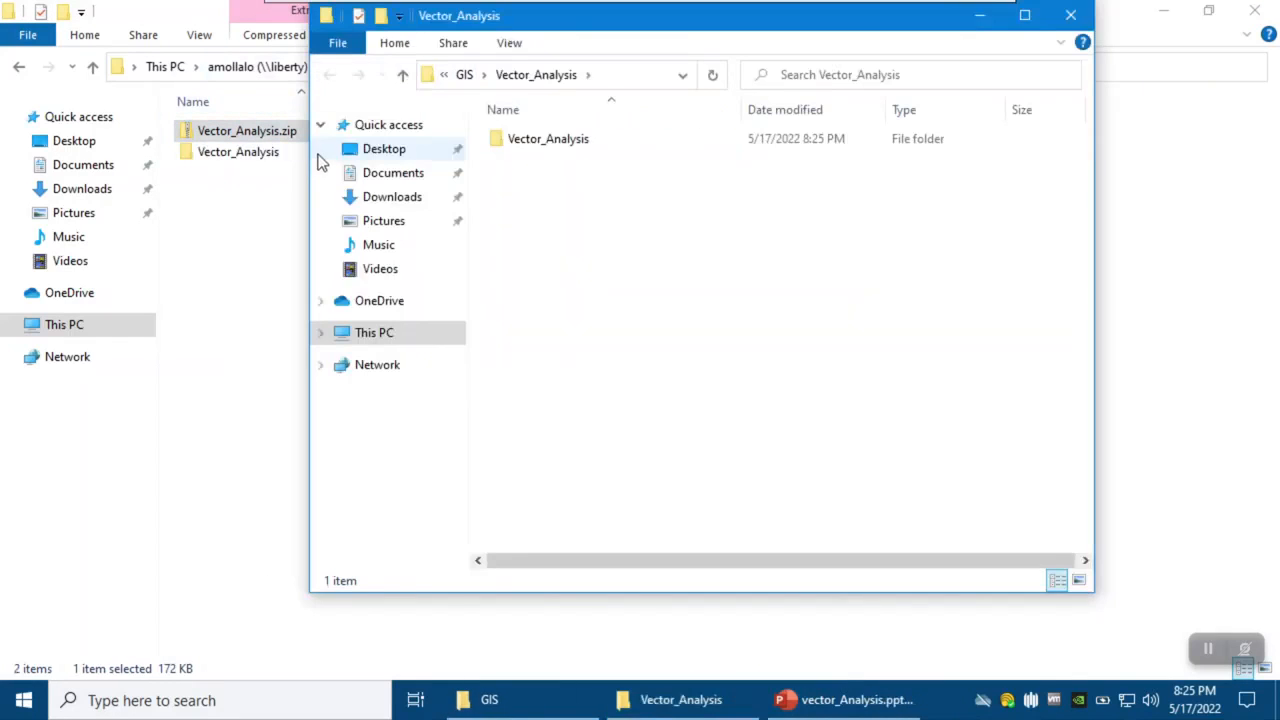
Close the extracted Vector_Analysis folder window, launch ArcMap 10.8.1 and dismiss its Getting Started dialog to begin with an empty map.
left_click(1062, 20)
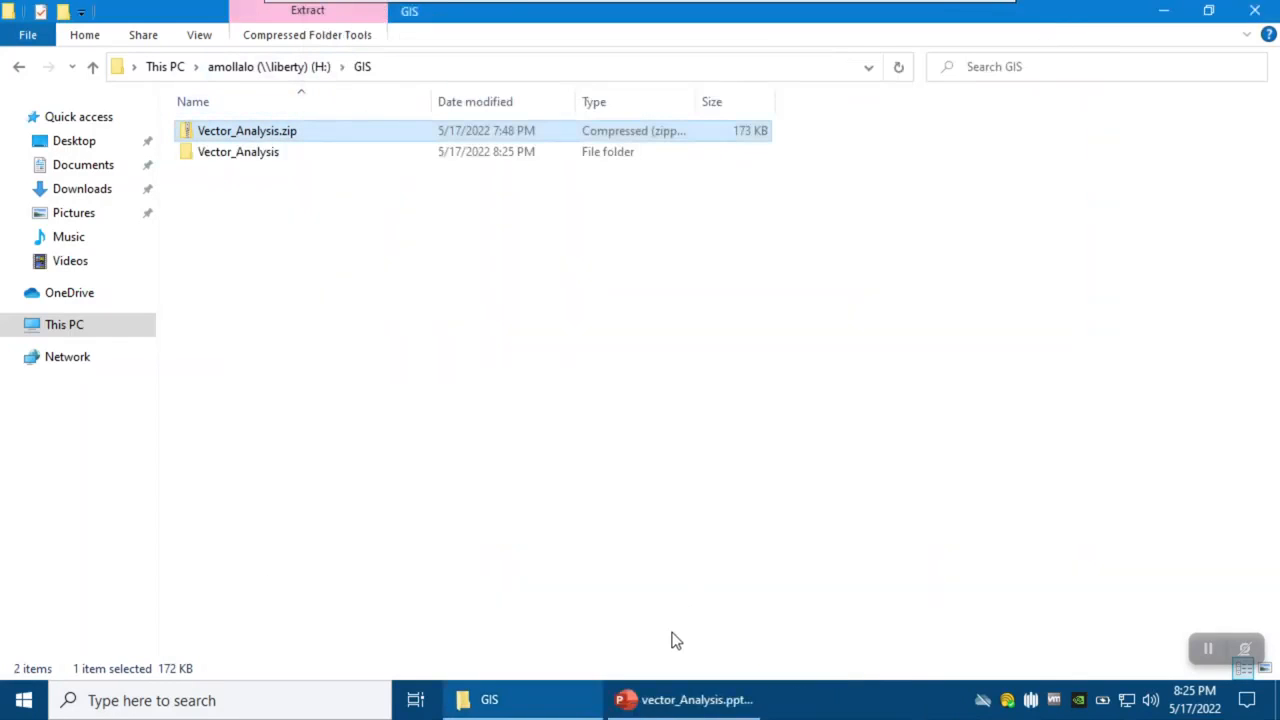
left_click(24, 700)
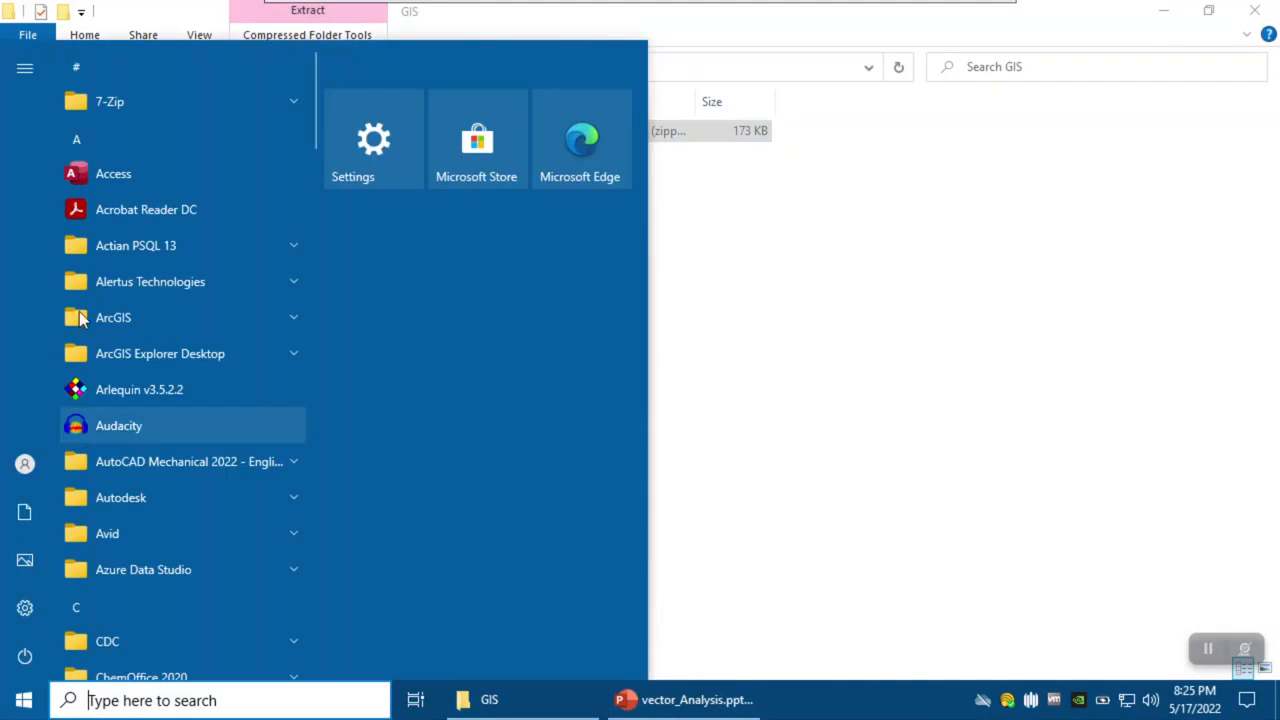
left_click(150, 318)
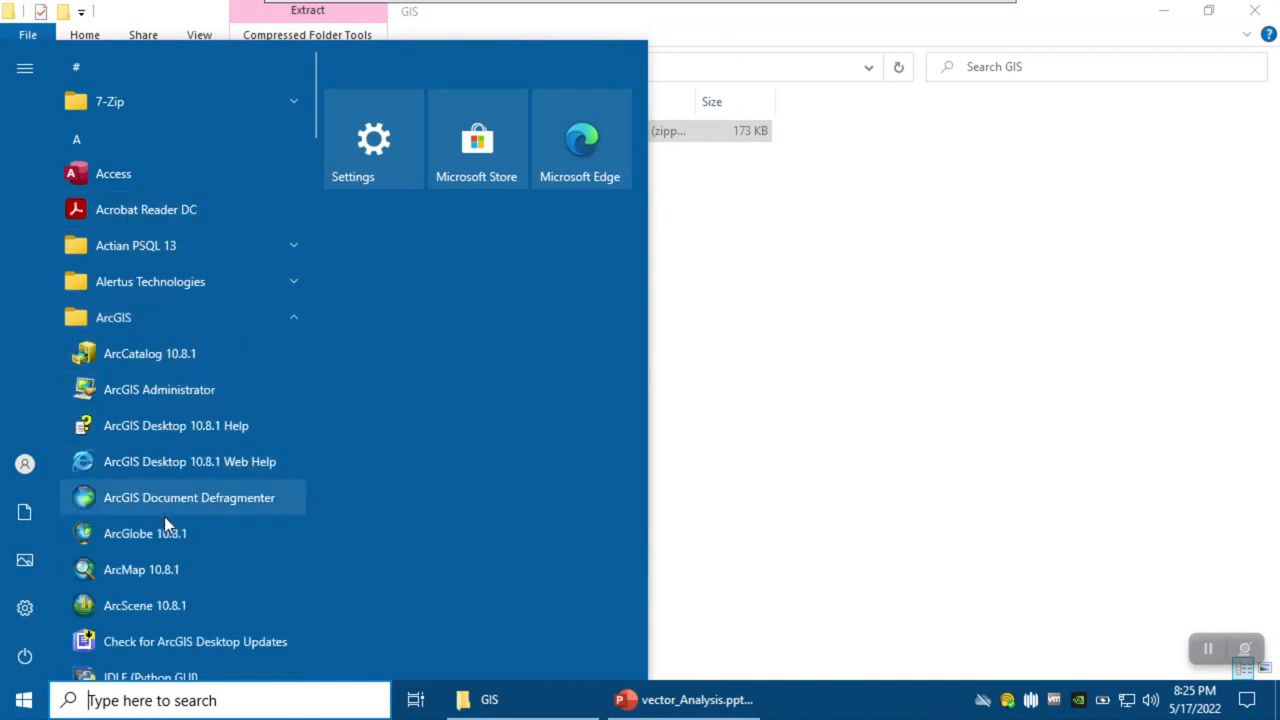
left_click(164, 569)
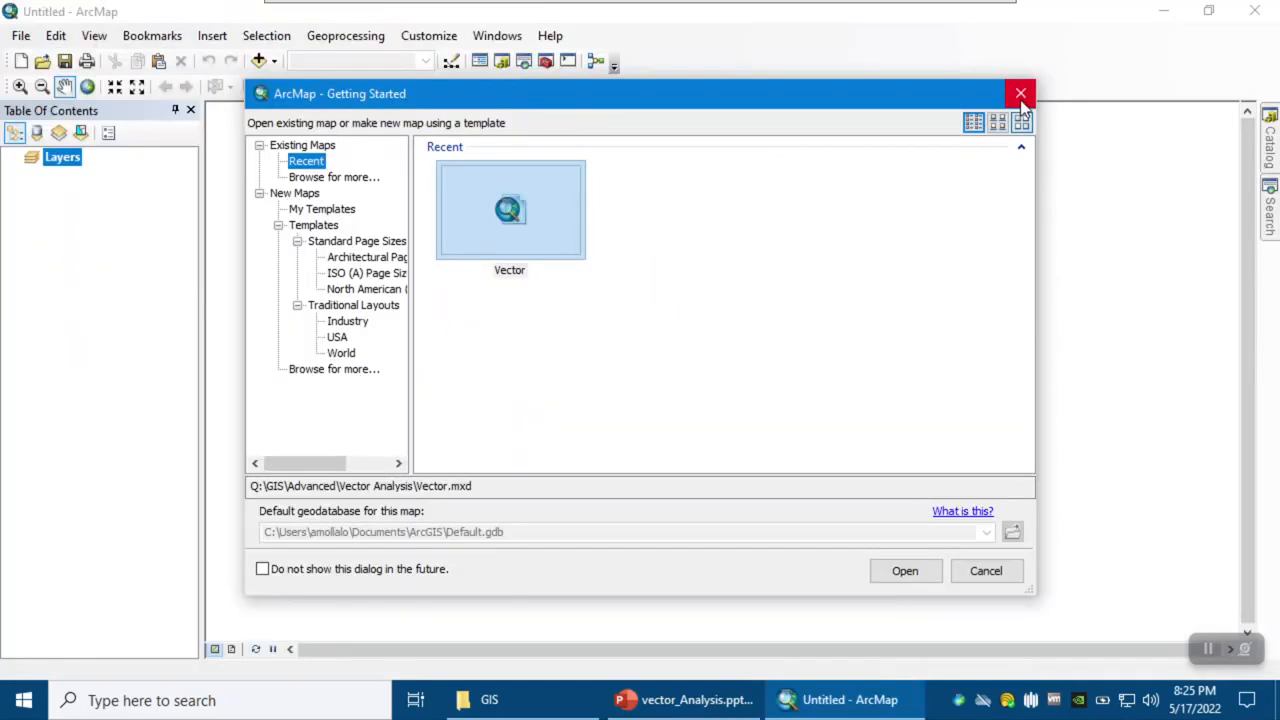
left_click(1020, 94)
Start adding data and create a folder connection to H:\GIS.
left_click(258, 61)
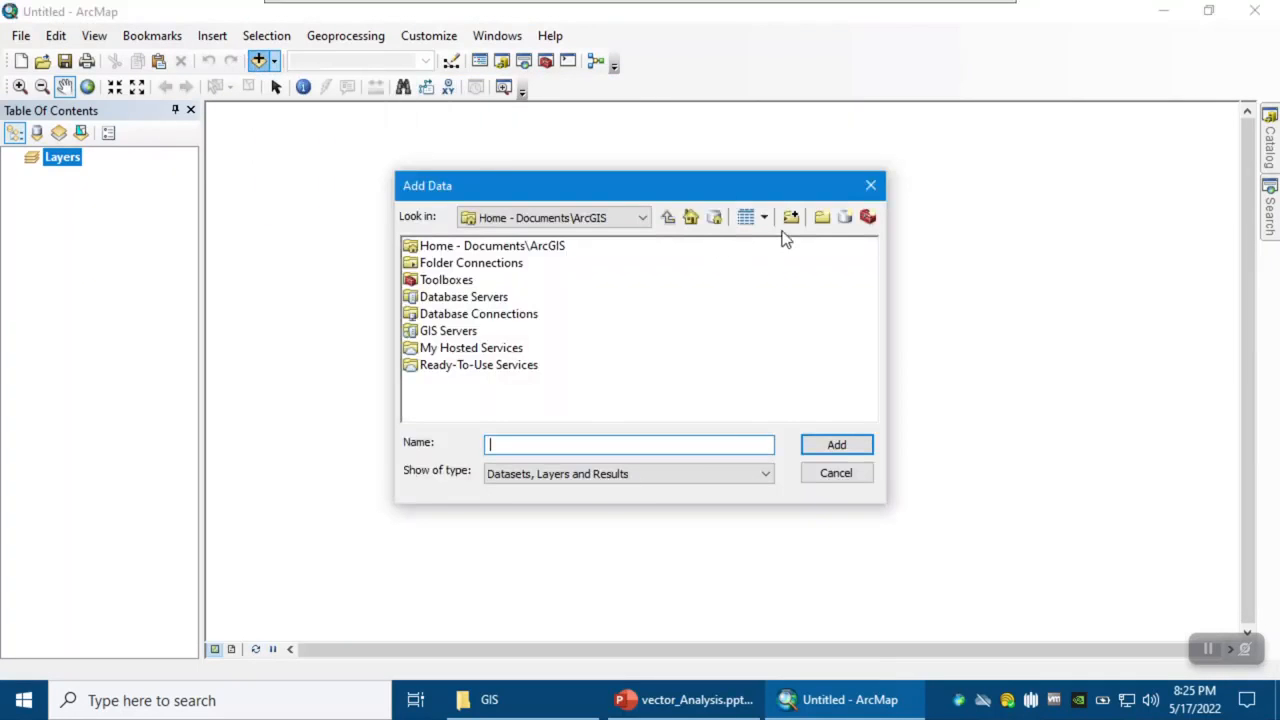
left_click(791, 217)
double_click(573, 341)
double_click(640, 395)
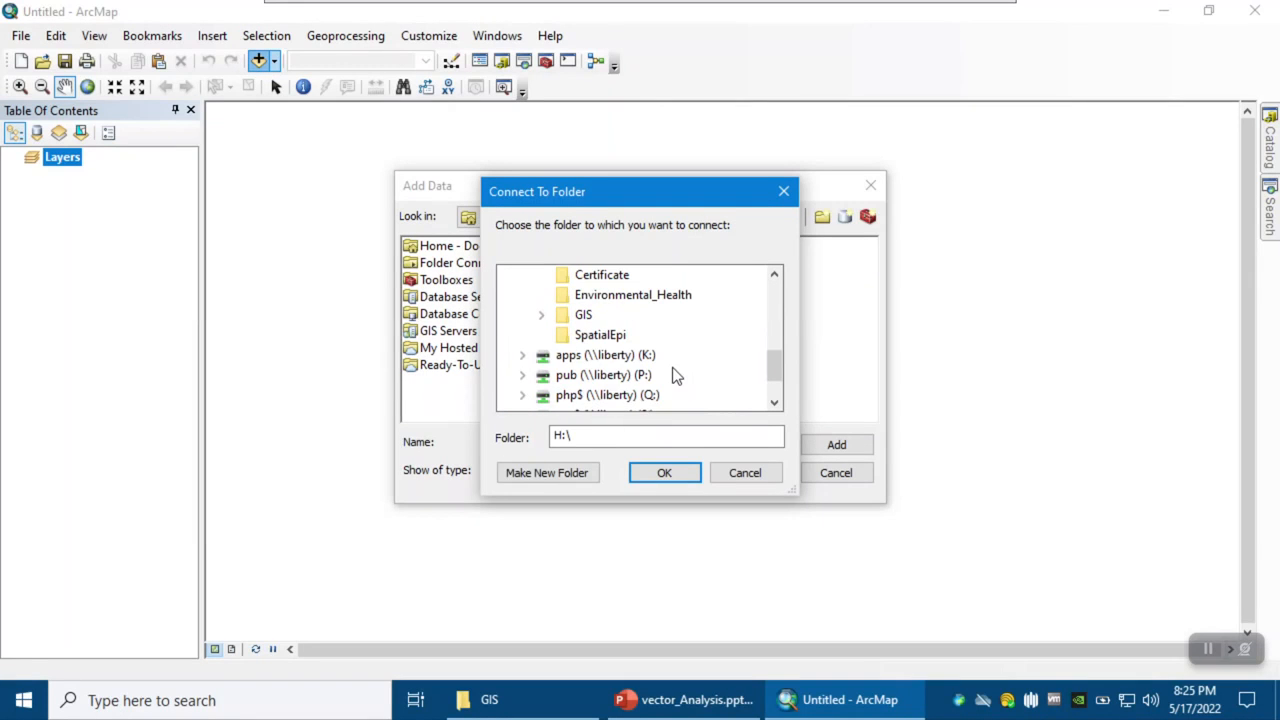
scroll(676, 375, "up", 1)
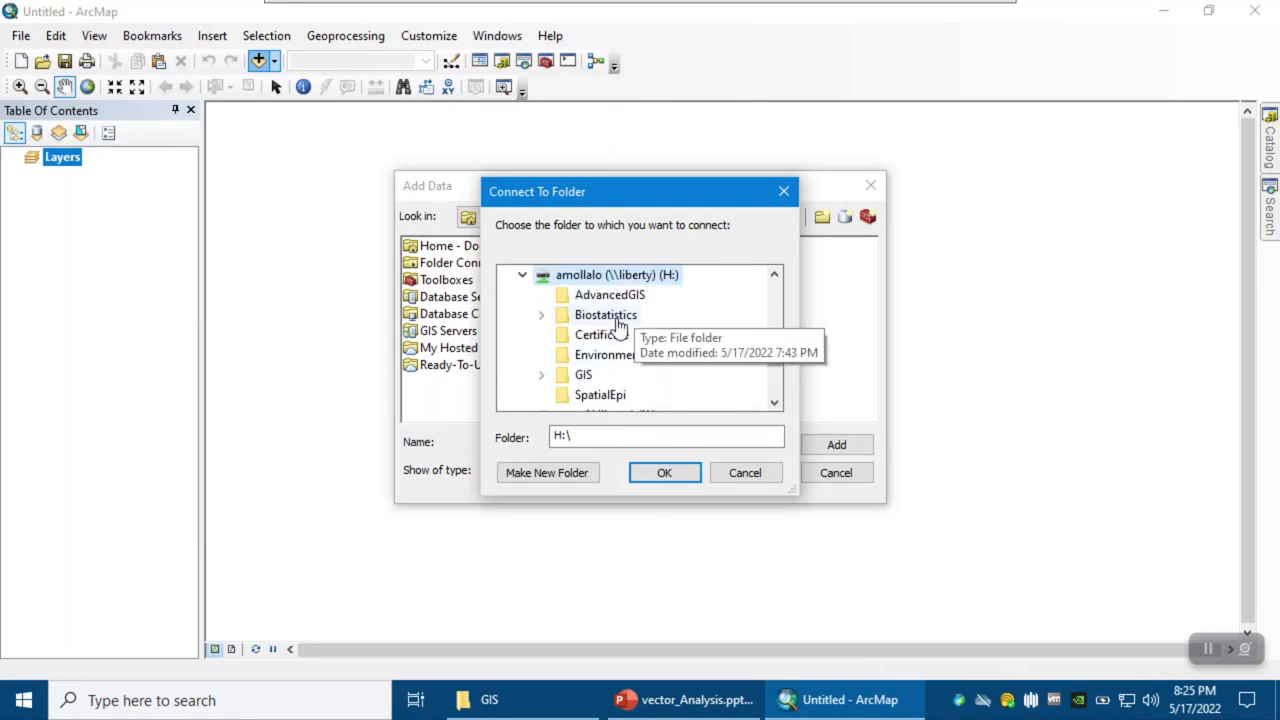
double_click(584, 375)
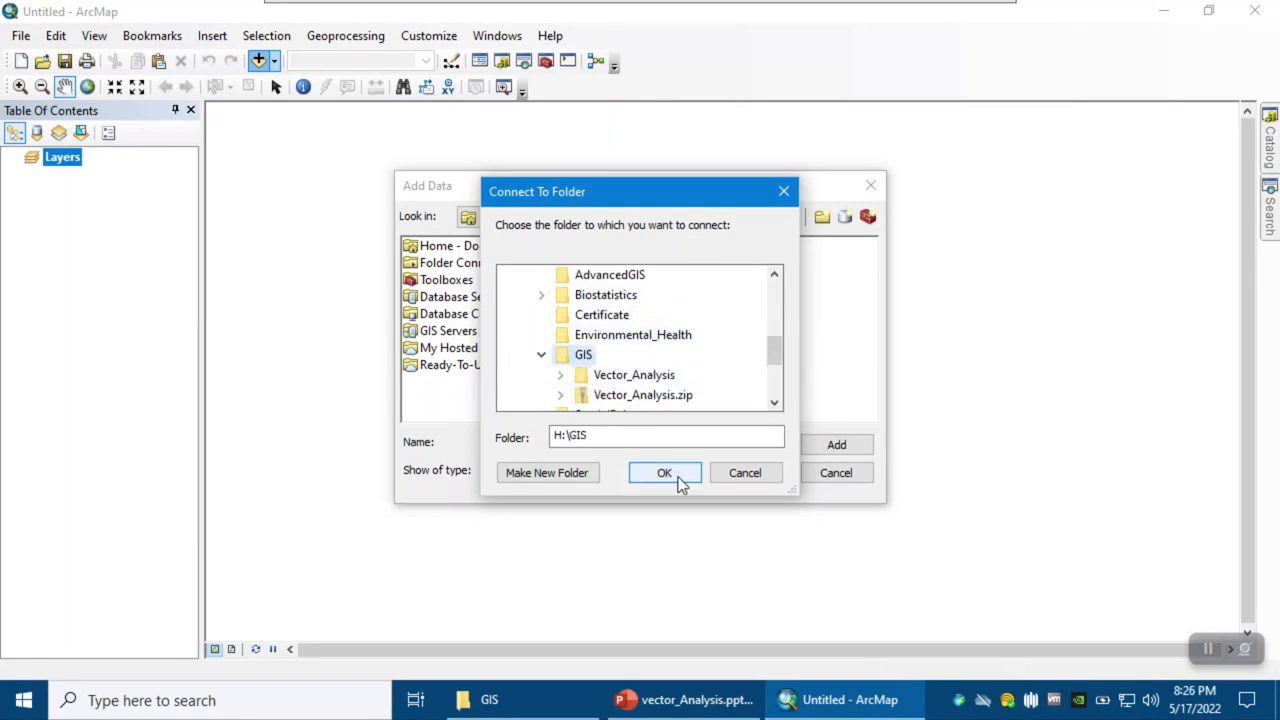
left_click(665, 473)
Add all six feature classes from Vector_Analysis.gdb to the map: Airports, Dams, Hydro_regions, Municipalities, Railroads and Roads.
double_click(457, 248)
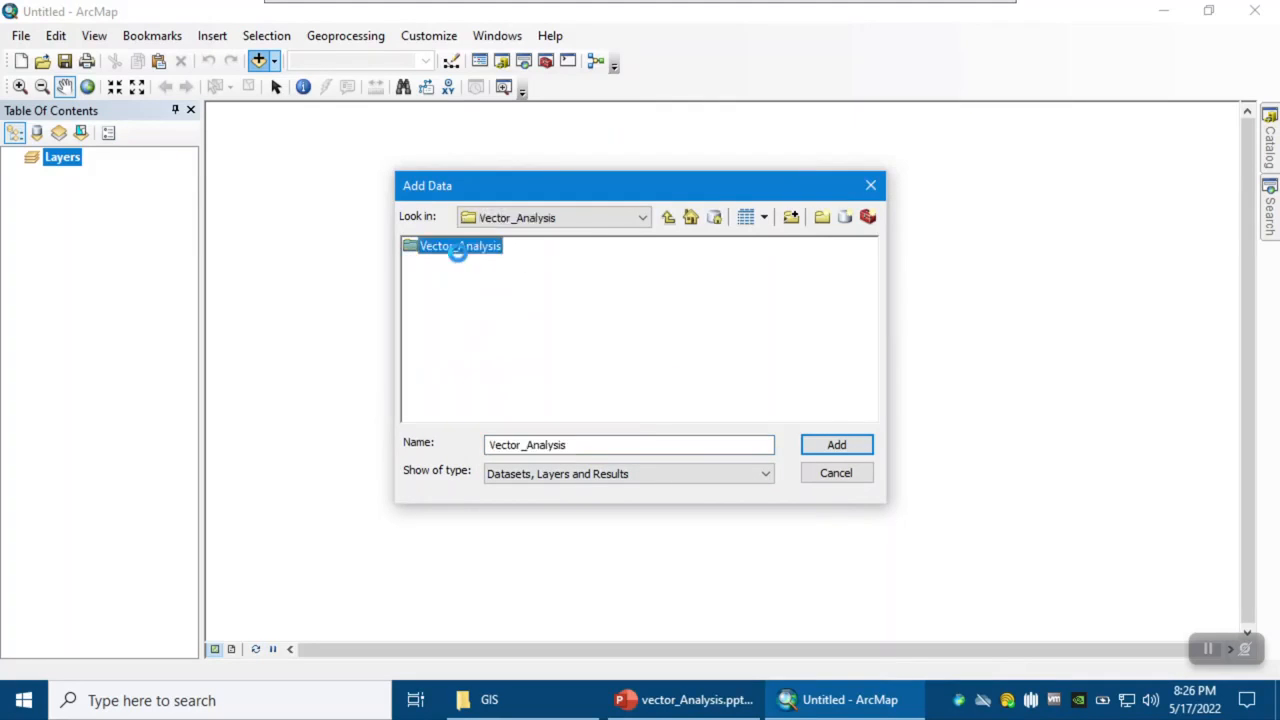
left_click(458, 250)
double_click(435, 250)
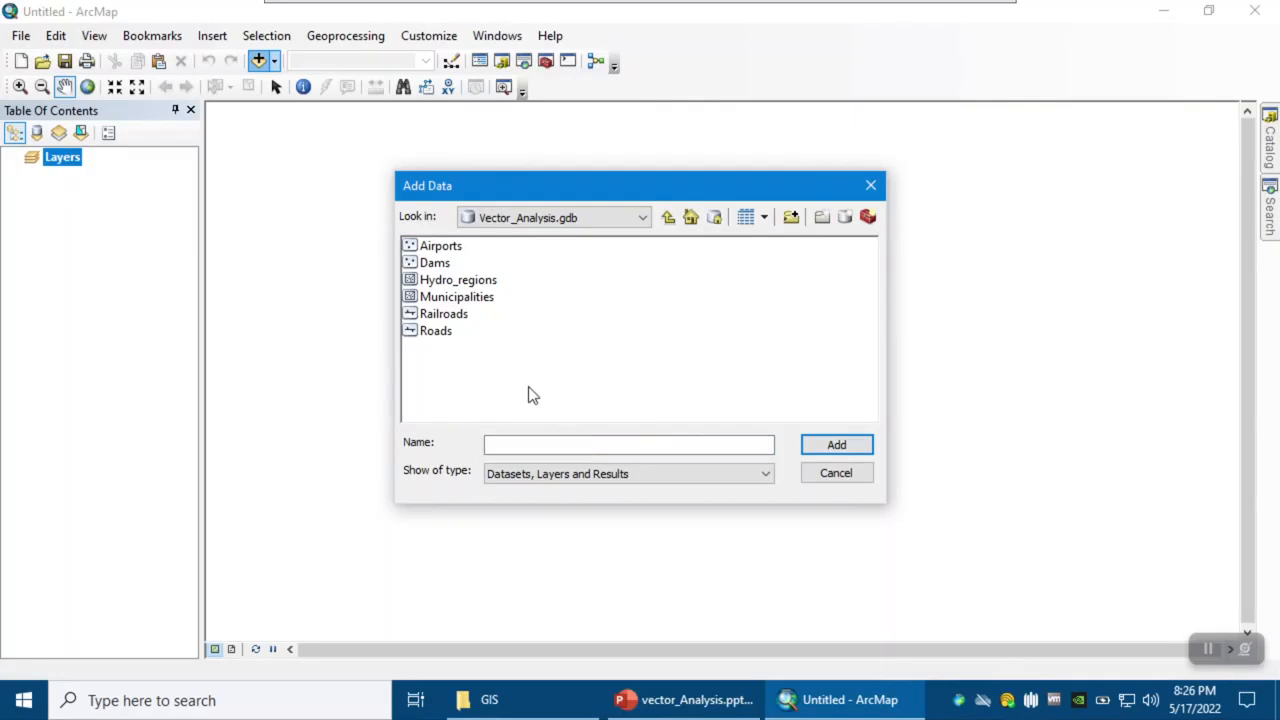
left_click_drag(525, 381, 405, 238)
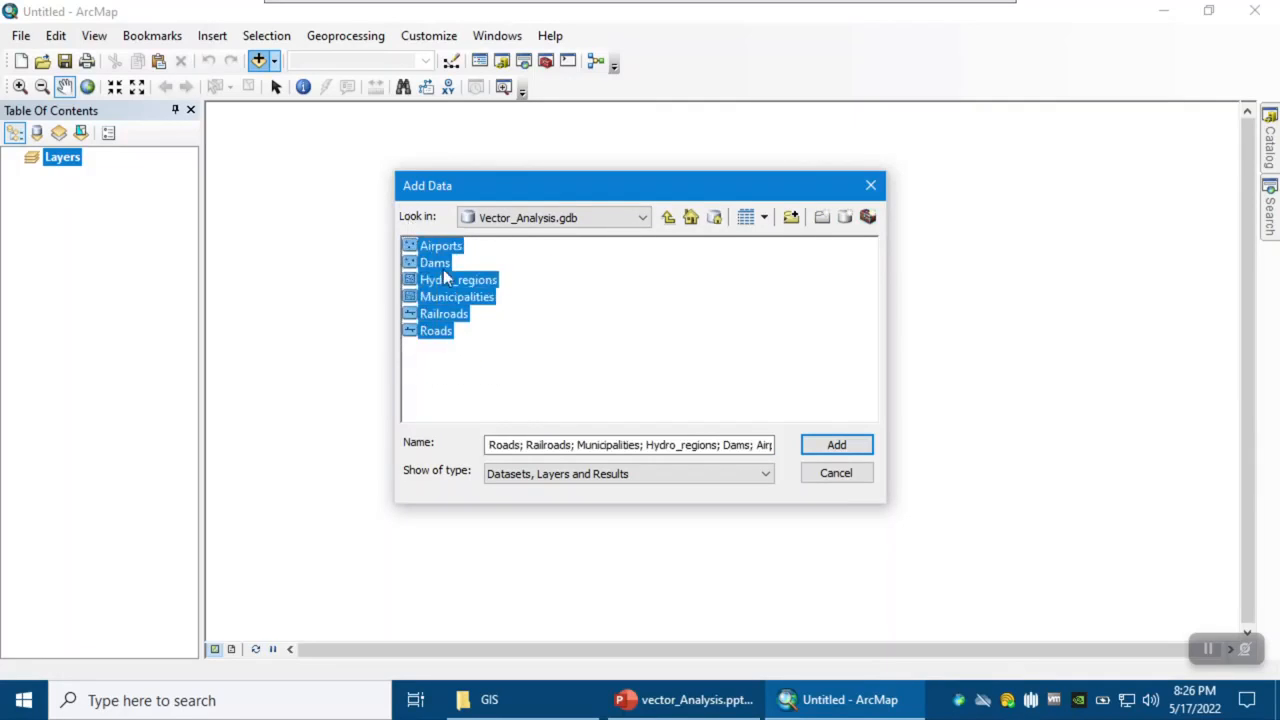
left_click(834, 447)
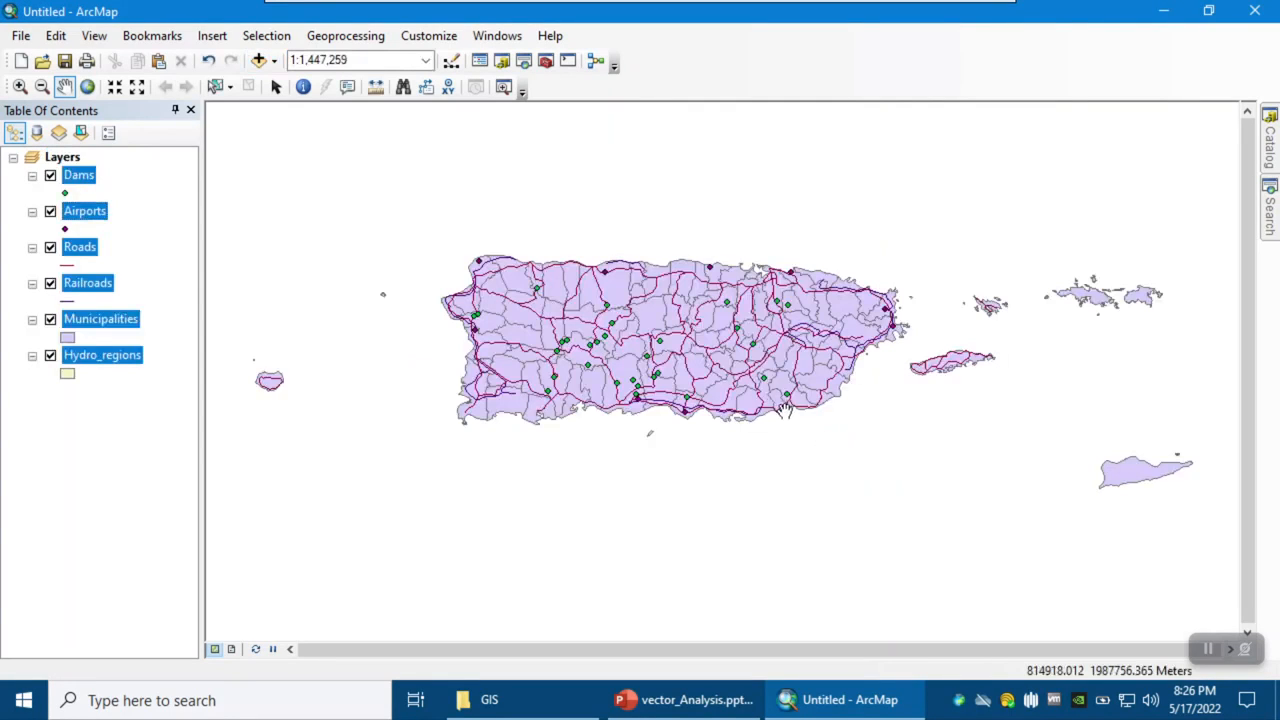
Turn off all layers in the data frame, then display only Hydro_regions.
right_click(73, 158)
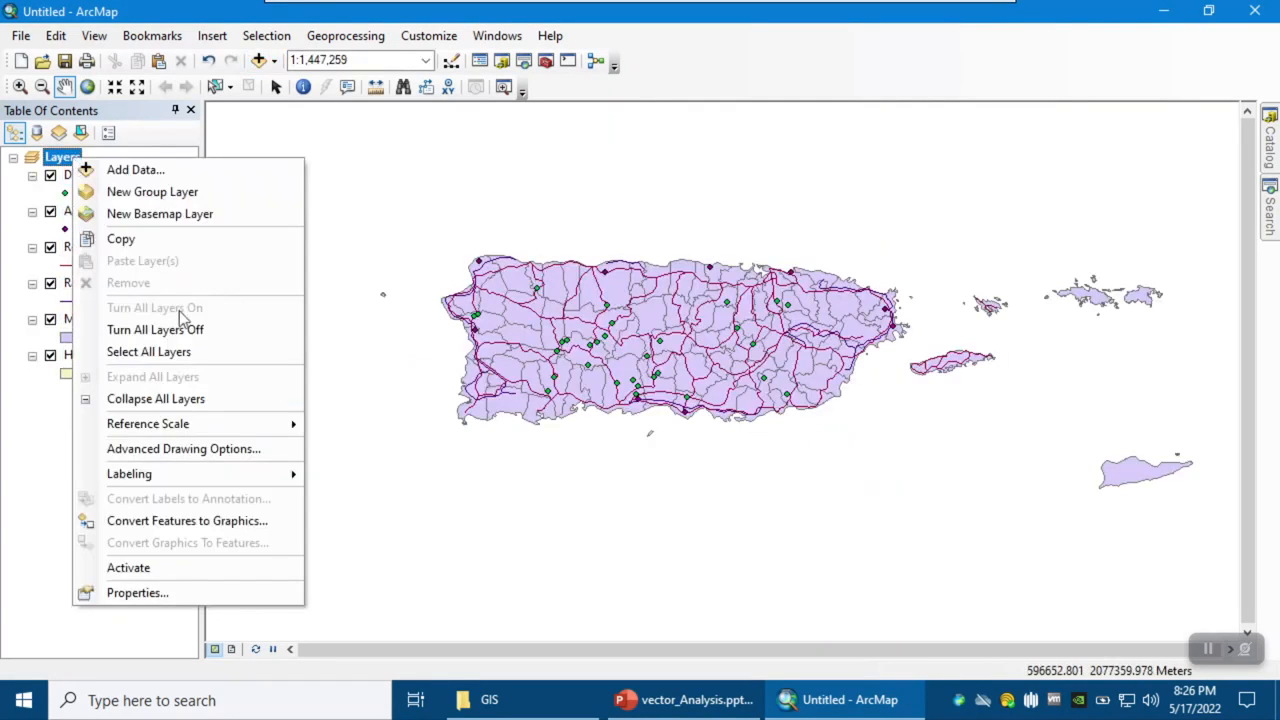
left_click(155, 329)
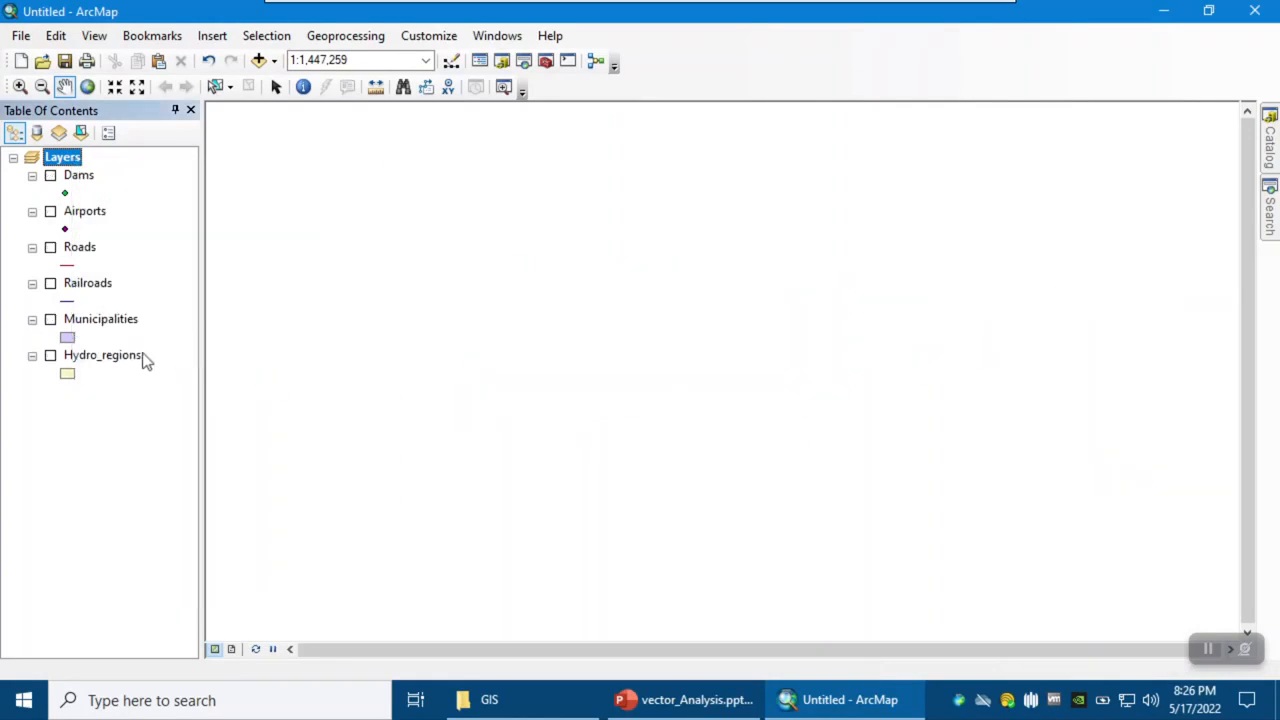
left_click(50, 356)
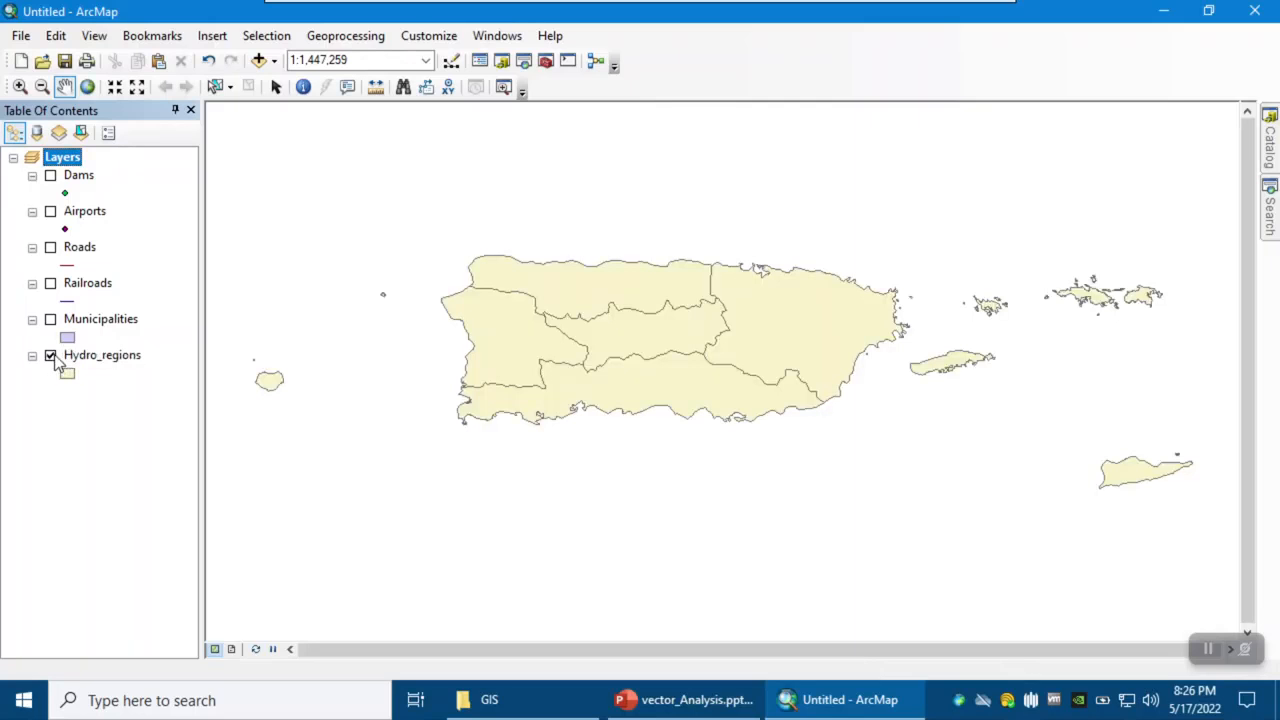
Open the Hydro_regions attribute table, sort Shape_Area in ascending order and select the five smallest regions.
right_click(87, 360)
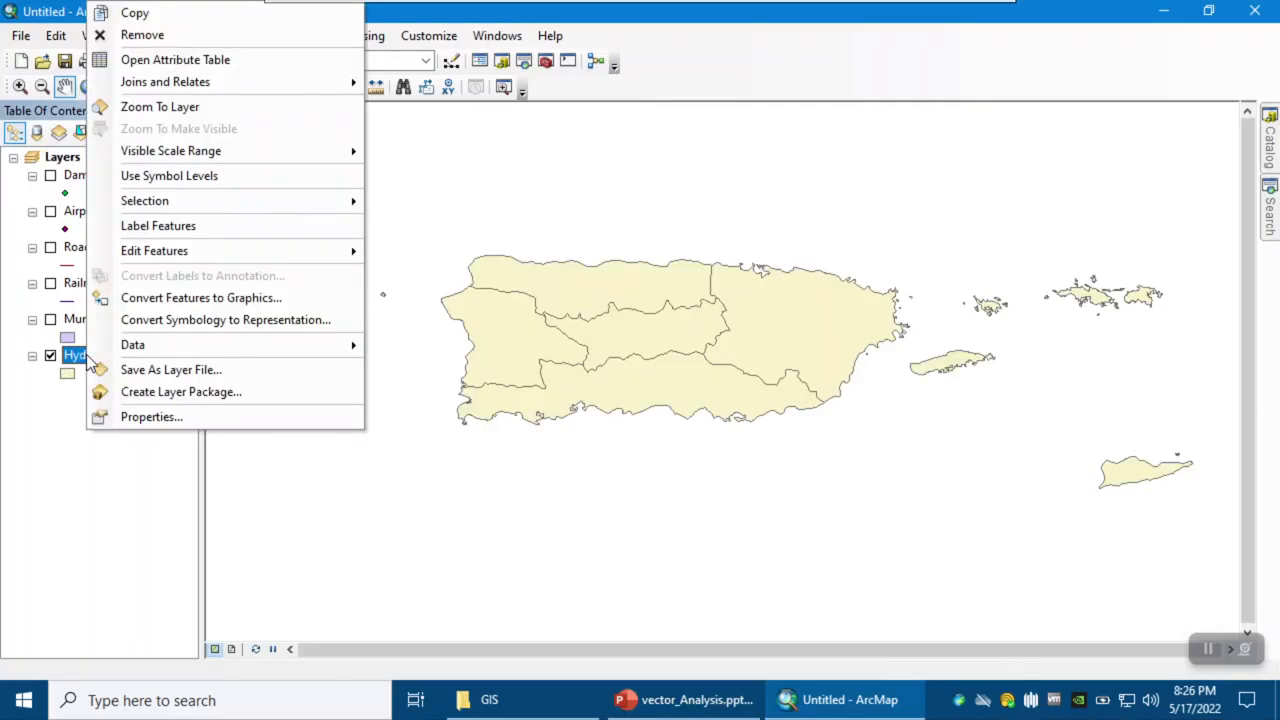
left_click(150, 60)
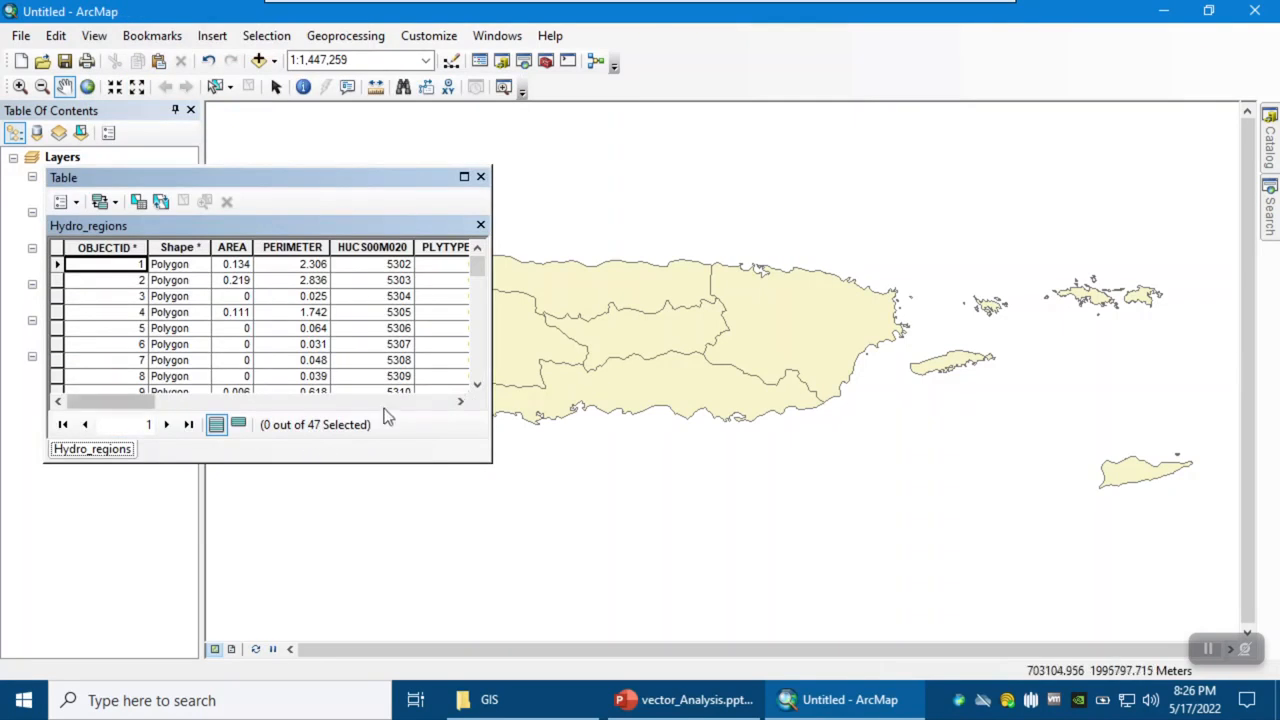
left_click_drag(127, 401, 489, 394)
double_click(365, 248)
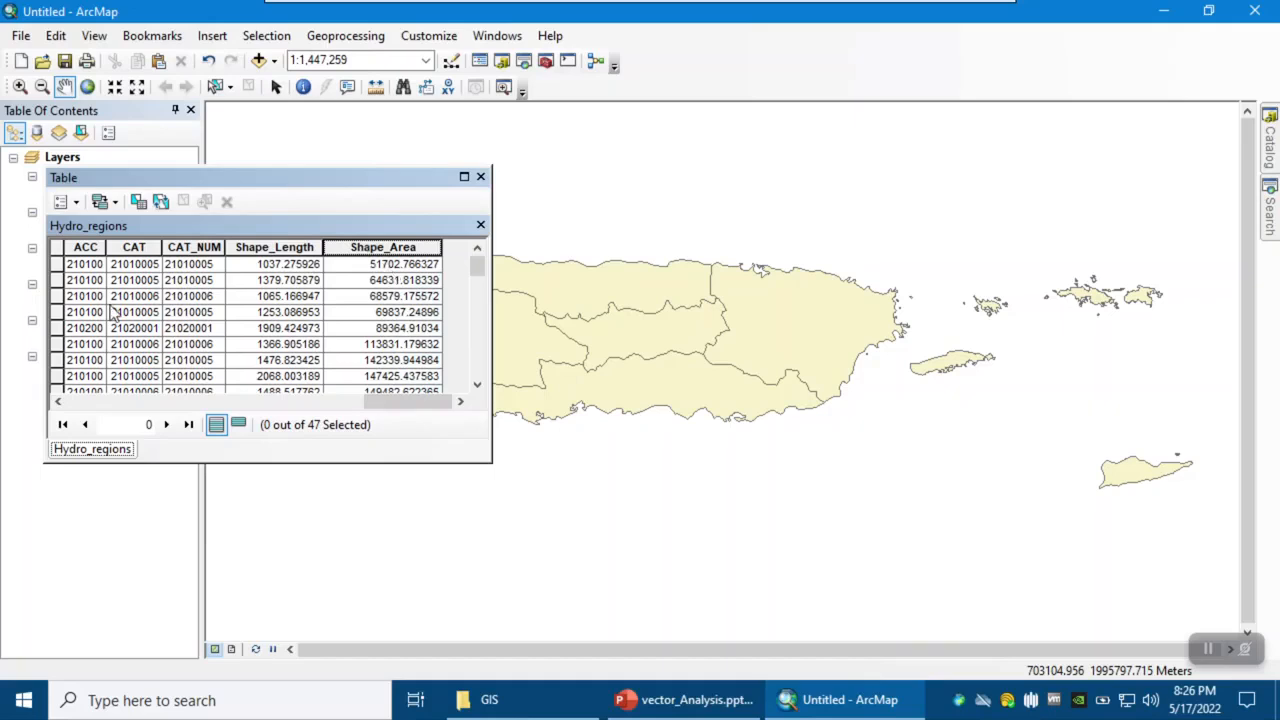
left_click_drag(58, 264, 70, 340)
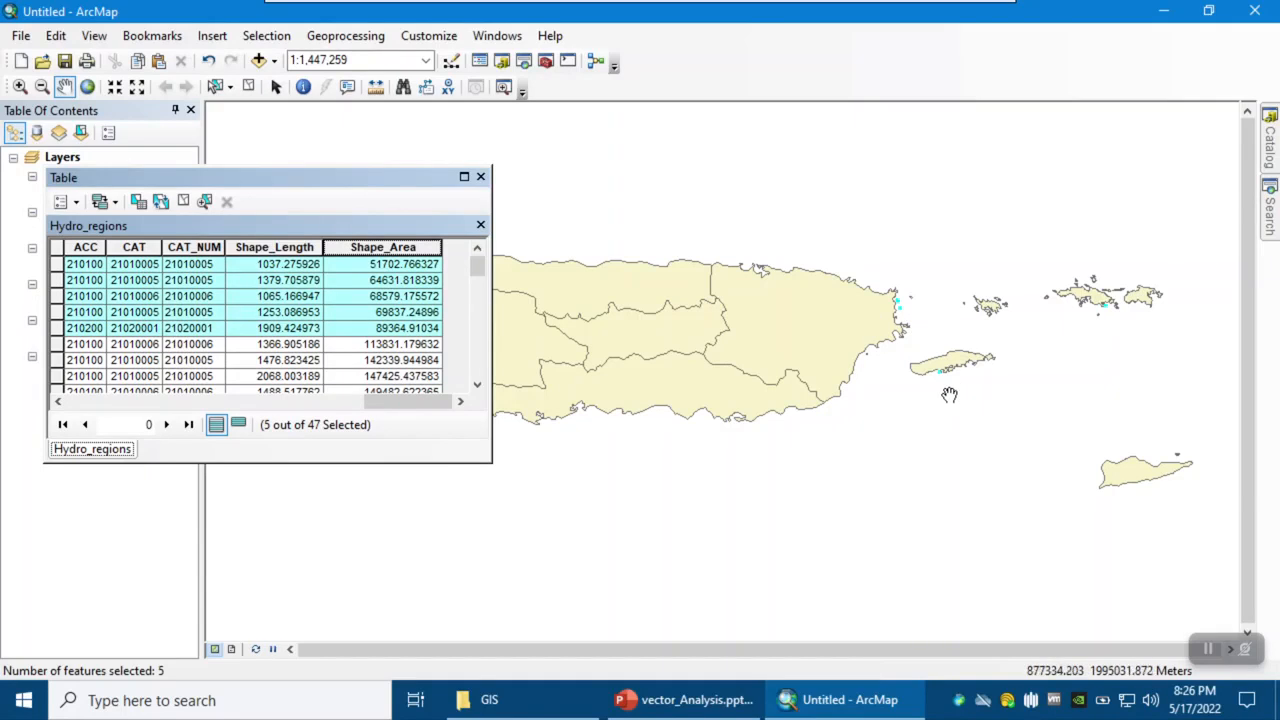
Sort Shape_Area in descending order, select the largest hydro region and check its CAT_NAME, then clear the selection and close the table.
left_click(363, 253)
double_click(358, 248)
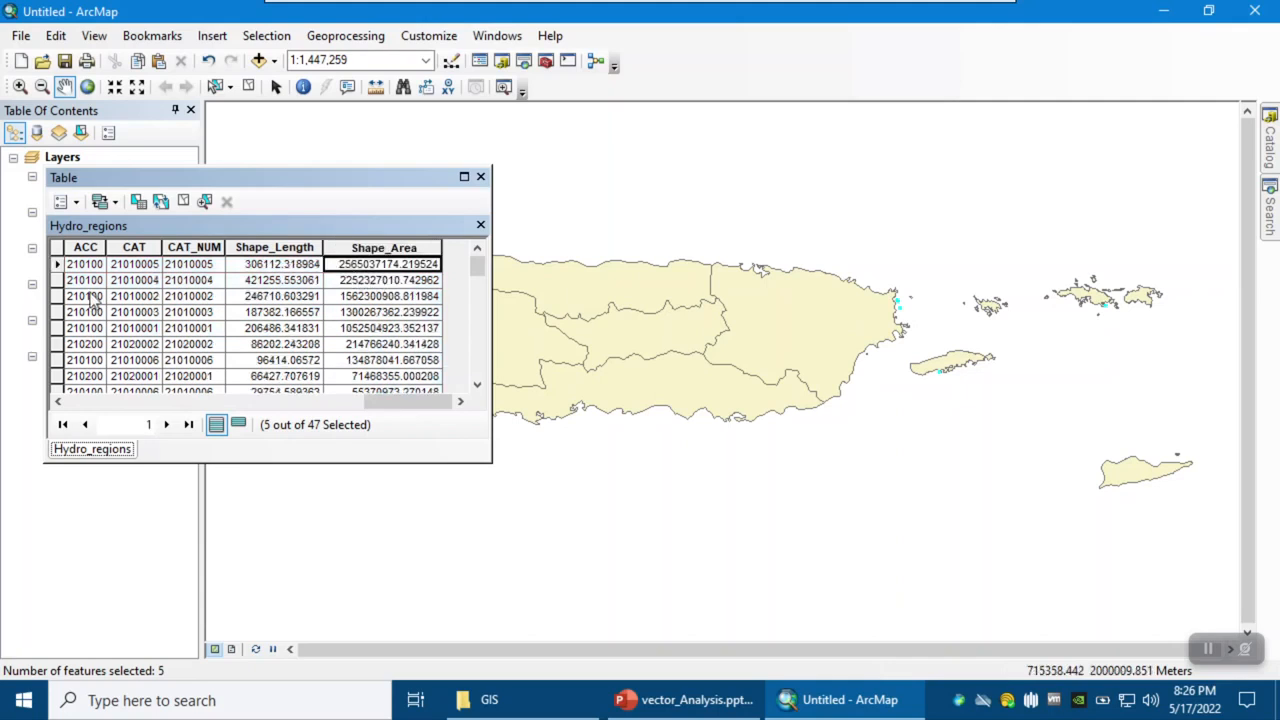
left_click(57, 264)
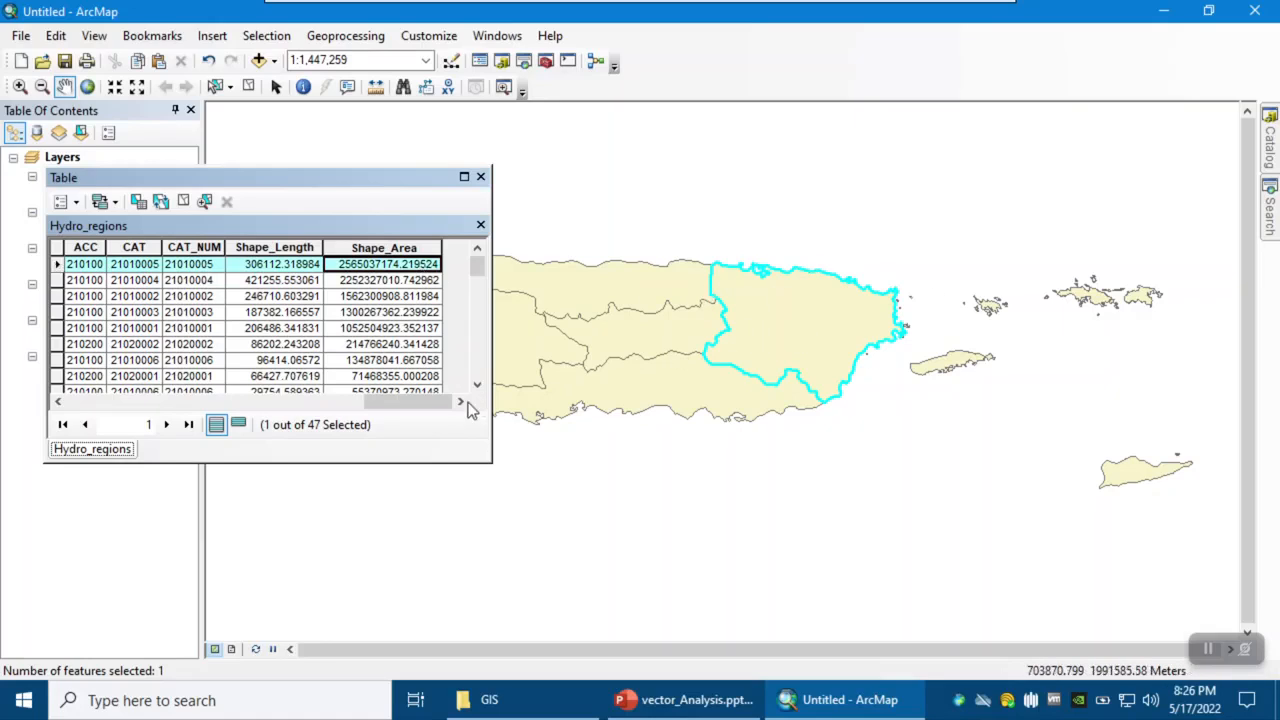
mouse_move(424, 410)
left_mouse_down()
mouse_move(258, 424)
mouse_move(304, 426)
left_mouse_up()
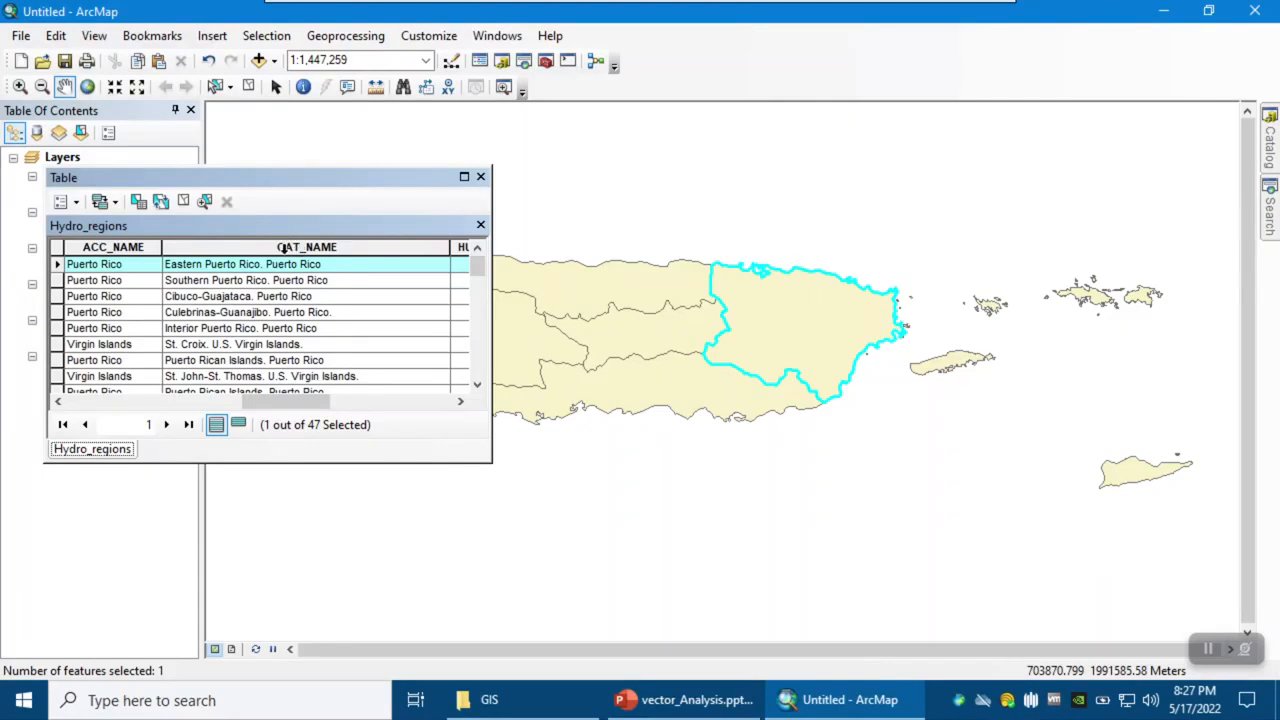
left_click(248, 87)
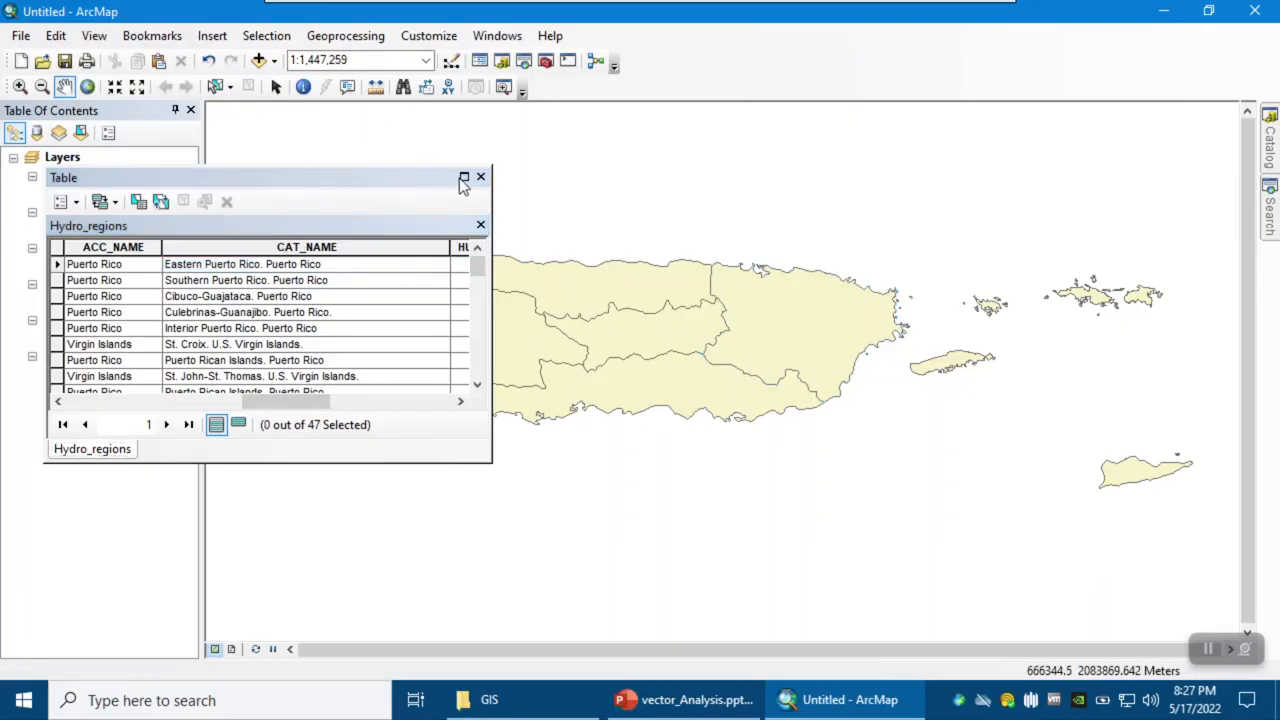
left_click(480, 178)
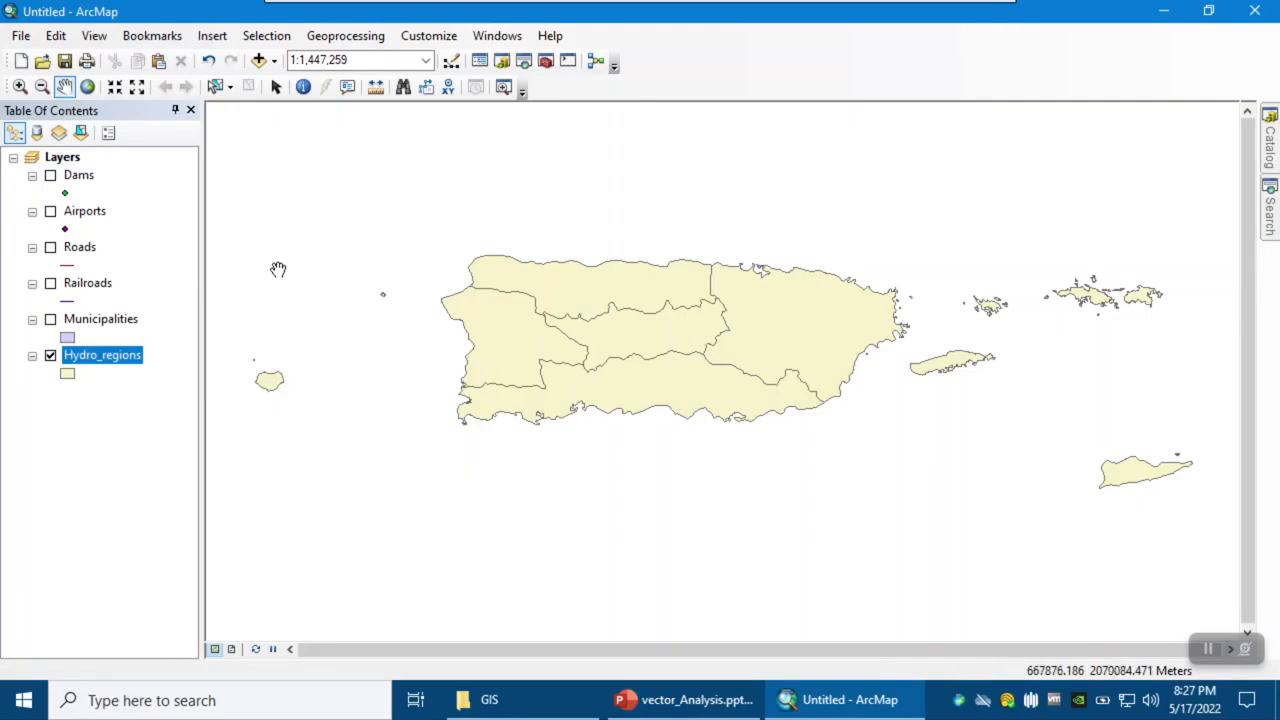
Display Municipalities in place of Hydro_regions and open the Municipalities attribute table.
left_click(50, 355)
left_click(50, 319)
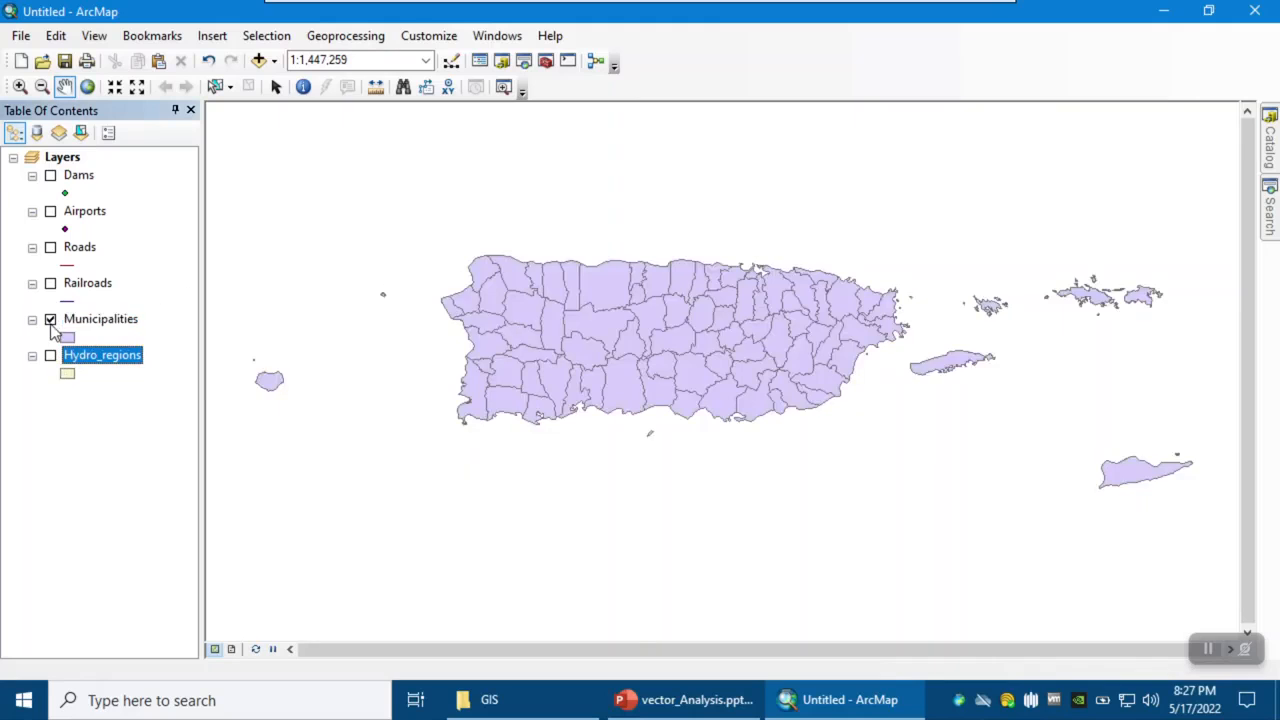
right_click(90, 325)
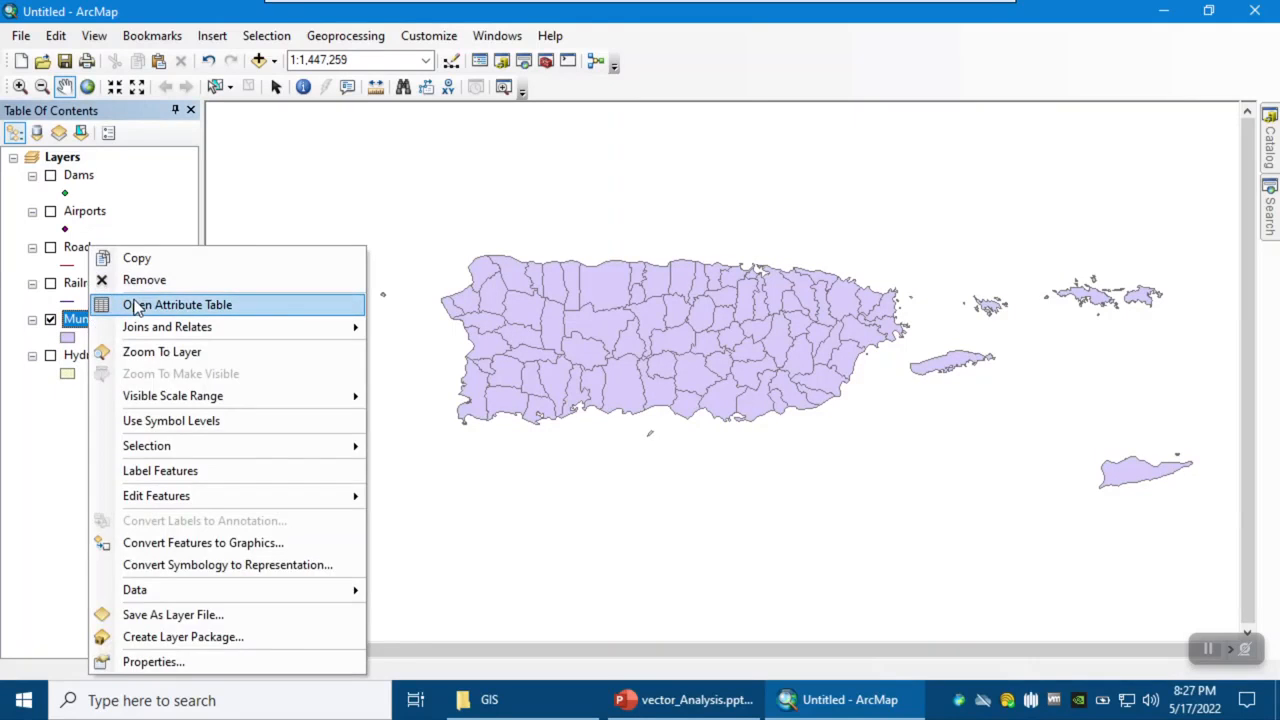
left_click(129, 302)
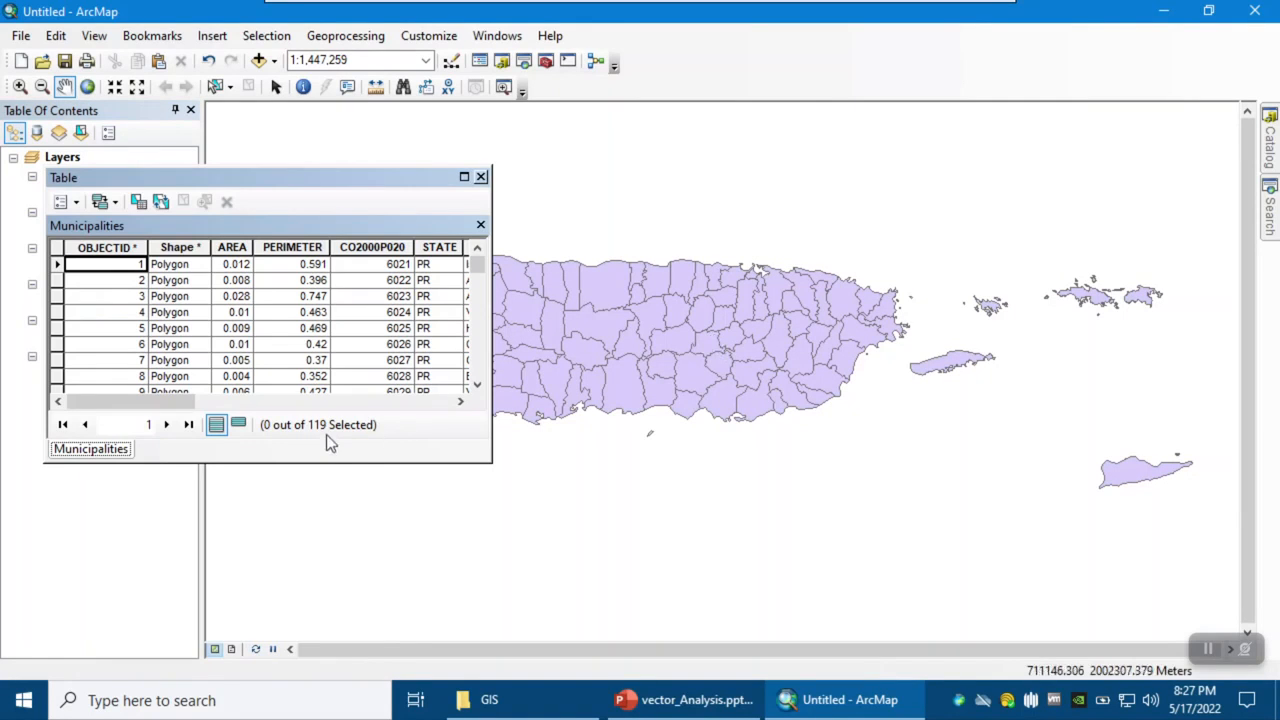
Examine the COUNTY field and select the first five municipality records to locate them, then close the table and clear the selection.
left_click_drag(159, 403, 273, 406)
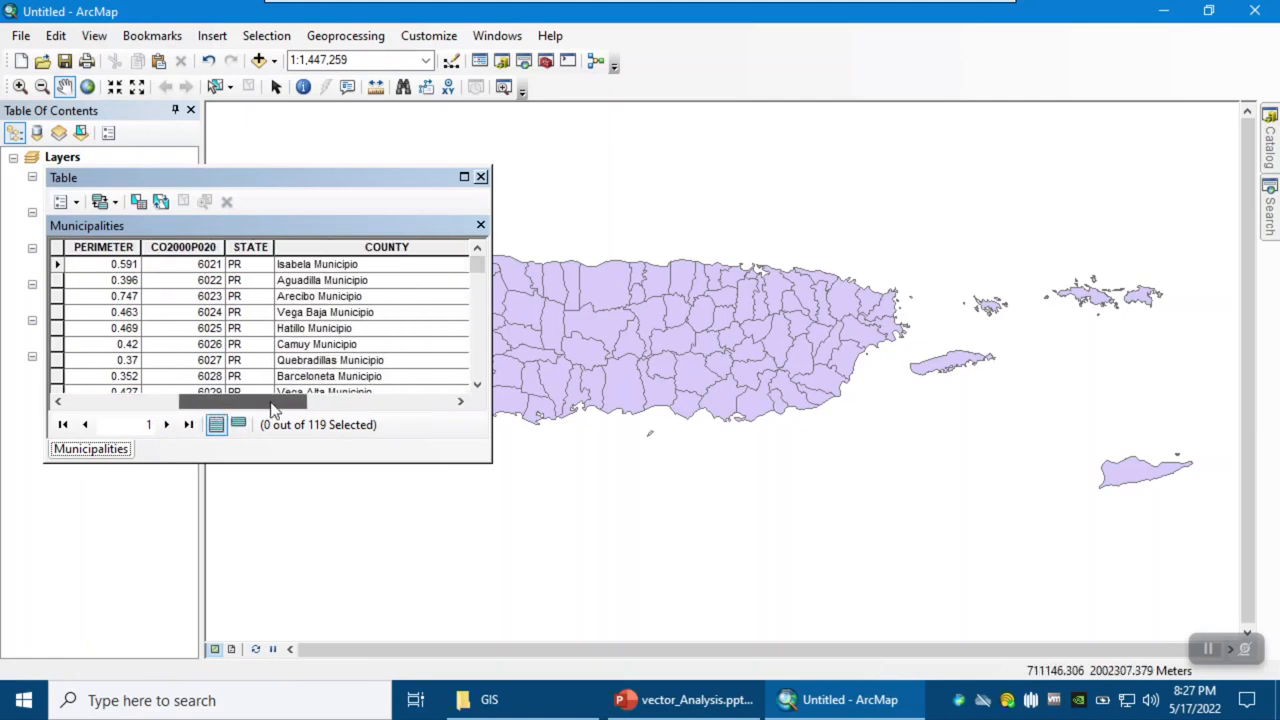
left_click(333, 264)
left_click_drag(57, 264, 58, 330)
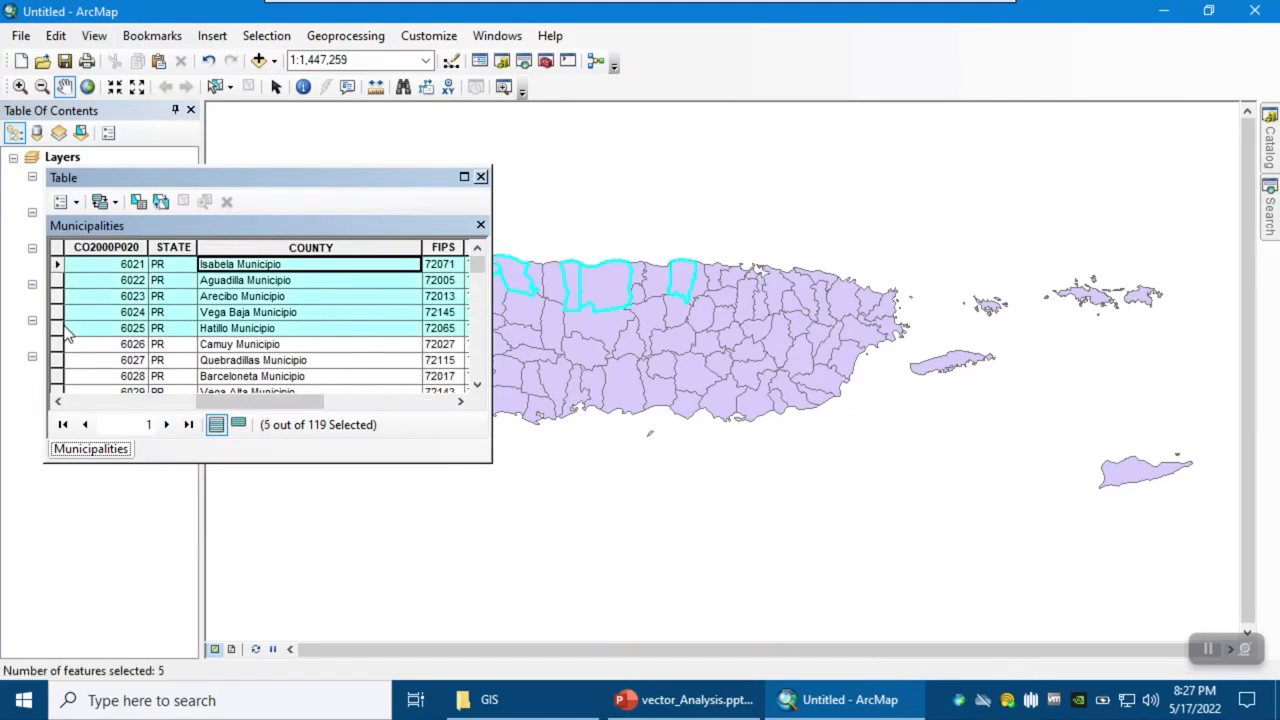
left_click(482, 178)
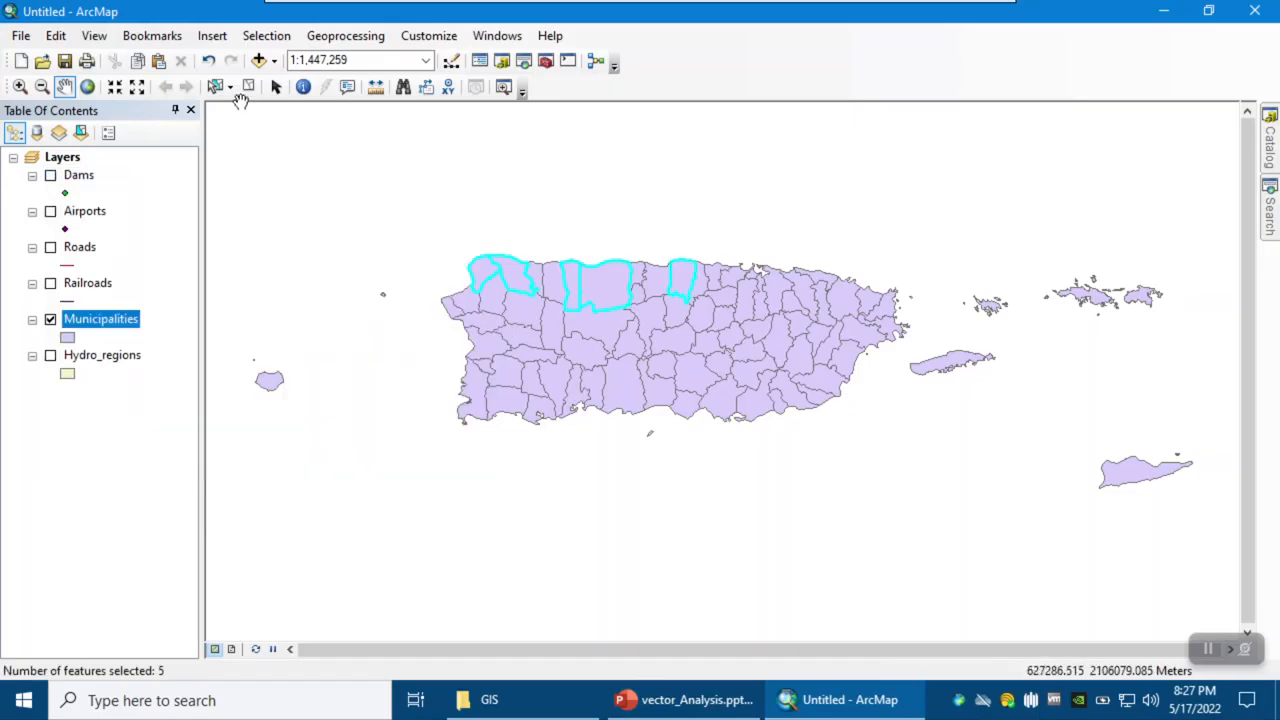
left_click(249, 87)
Display Railroads in place of Municipalities, comparing the lines against Hydro_regions before hiding that layer again.
left_click(50, 283)
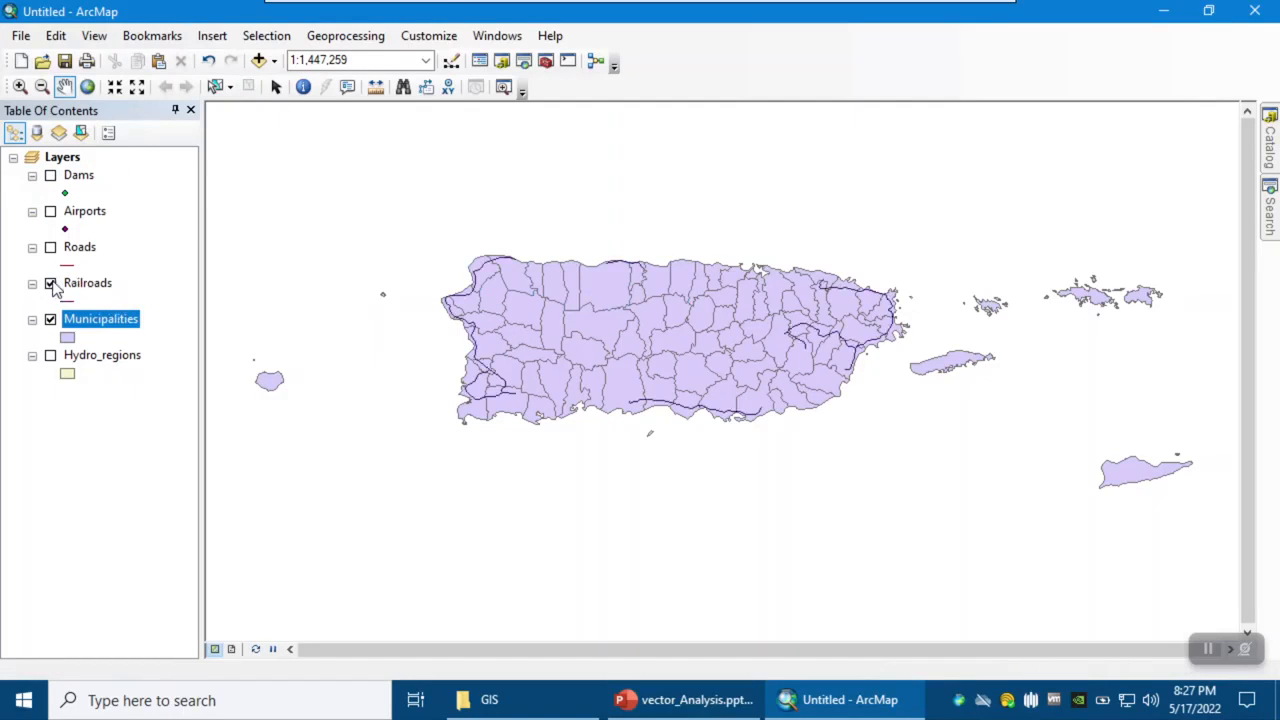
left_click(50, 319)
left_click(50, 355)
left_click(50, 355)
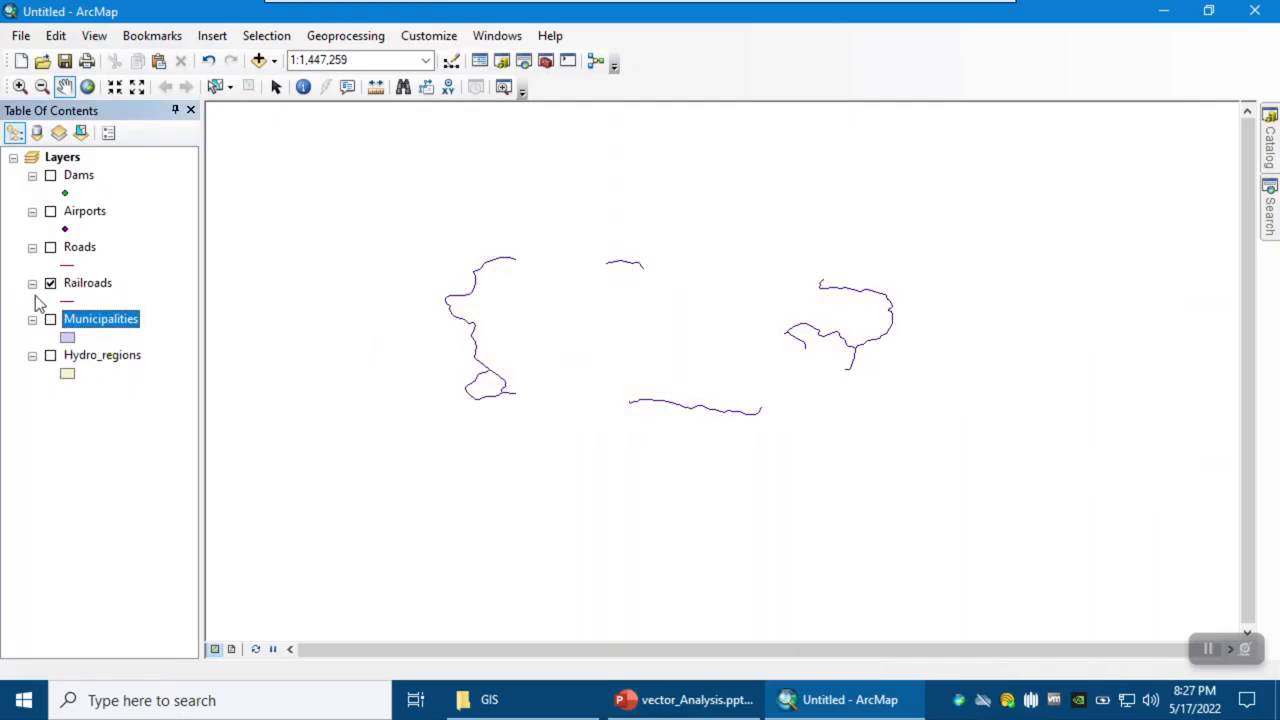
left_click(50, 355)
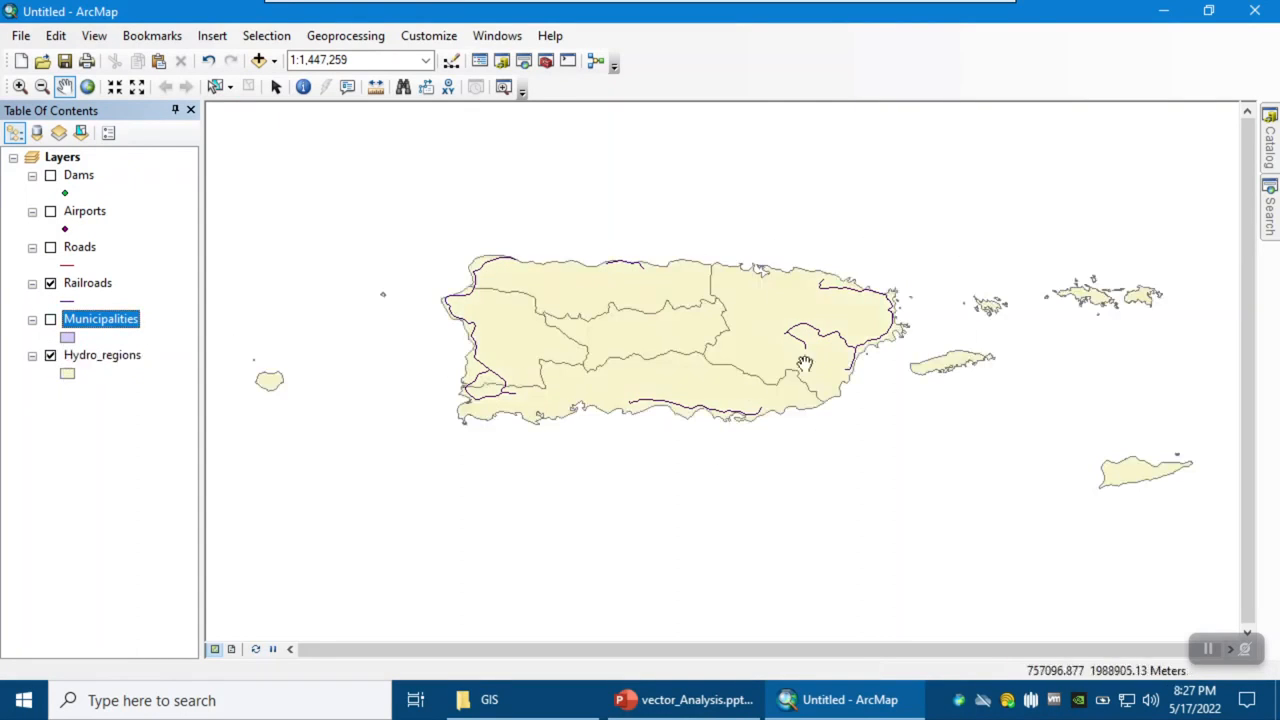
left_click(50, 355)
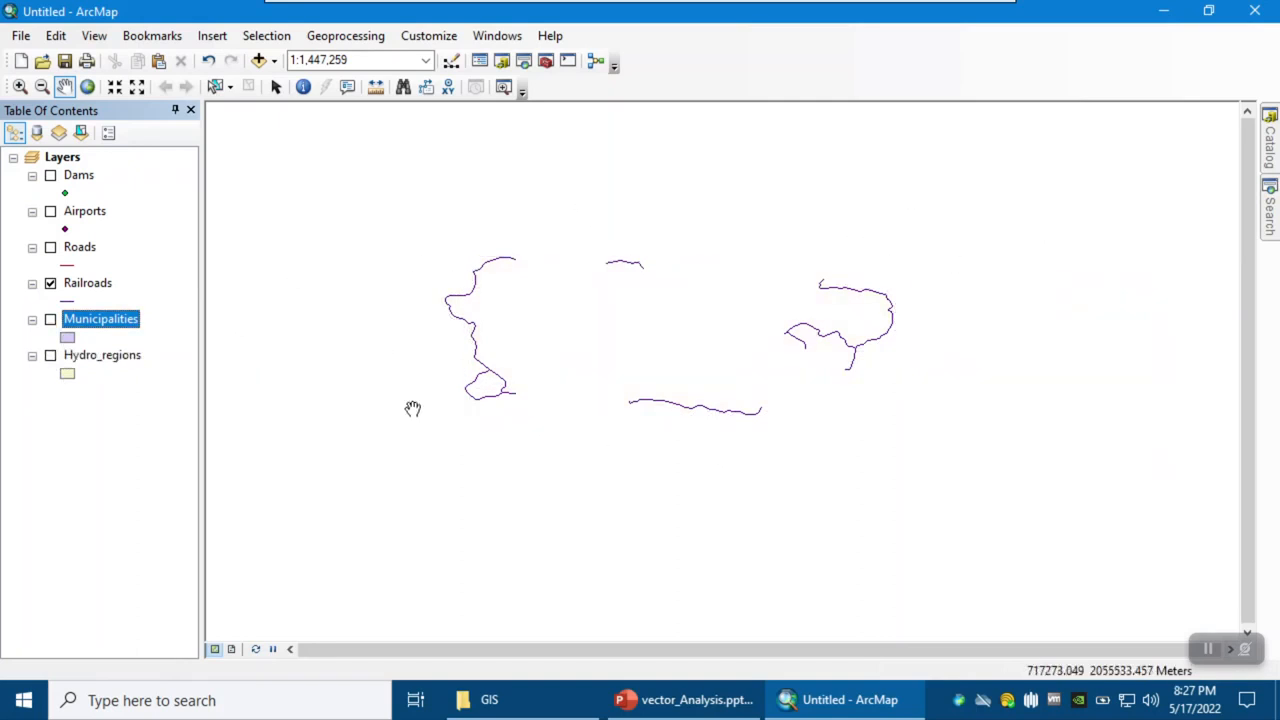
Hide the Railroads layer and display Roads instead.
left_click(50, 283)
left_click(50, 247)
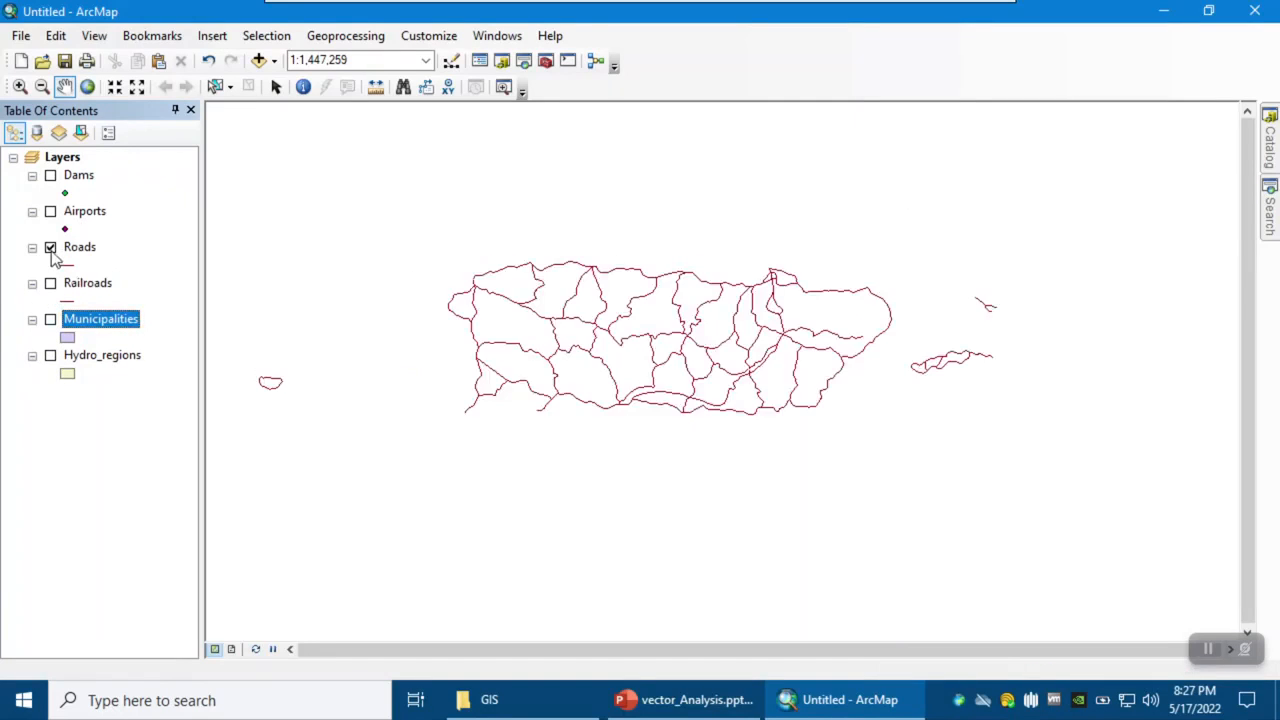
Compare Roads against Hydro_regions, and display Airports over Hydro_regions in place of Roads.
left_click(50, 355)
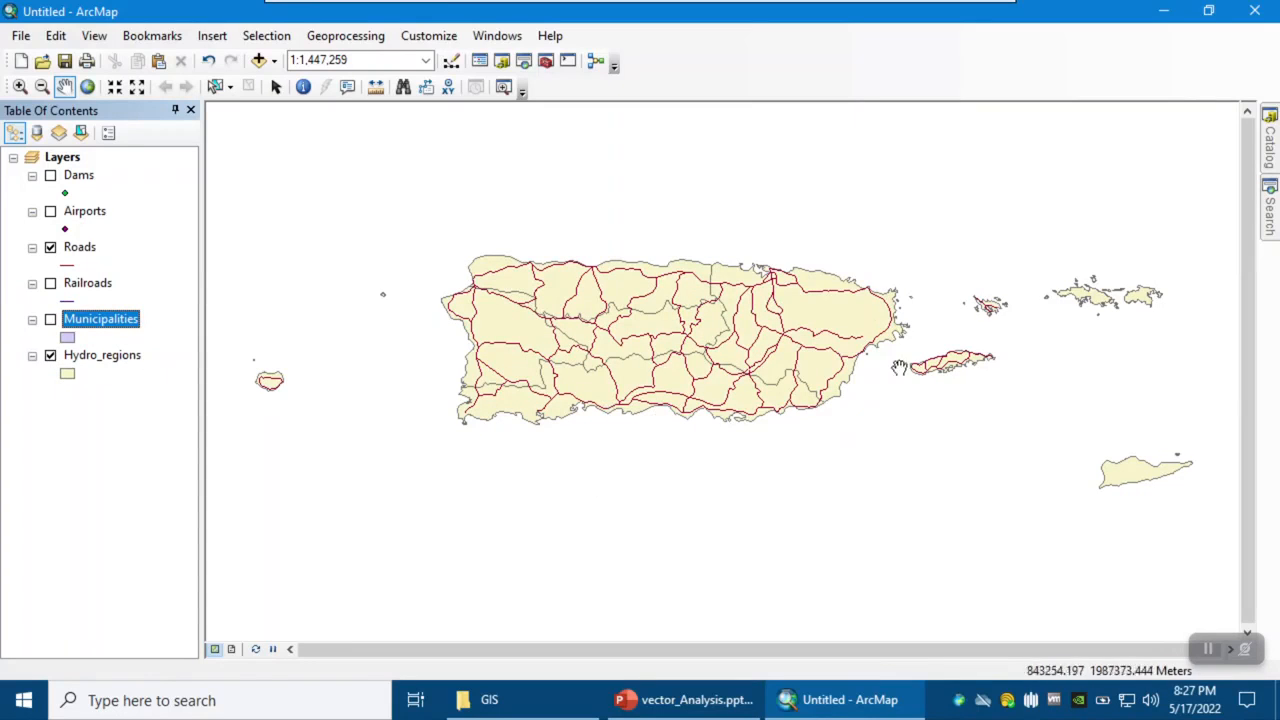
left_click(50, 356)
left_click(50, 248)
left_click(50, 211)
left_click(50, 356)
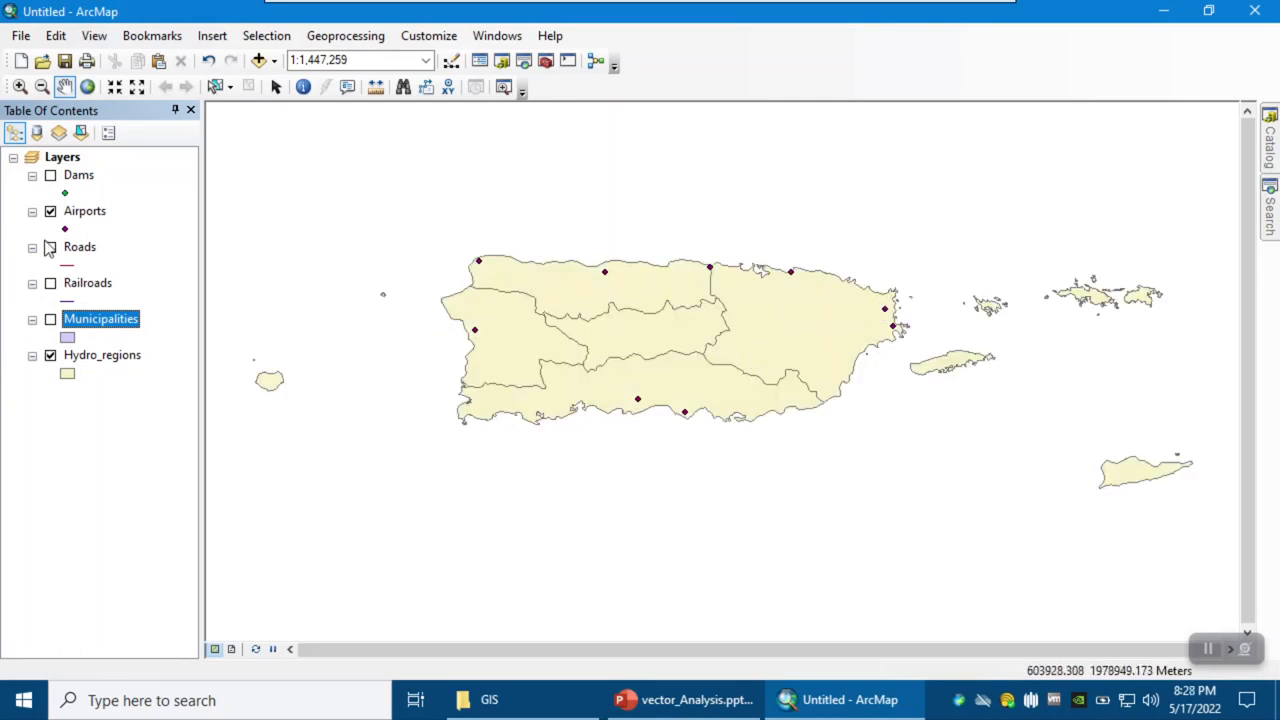
Open the Airports attribute table, review its fields through to the last column, and close it.
right_click(76, 214)
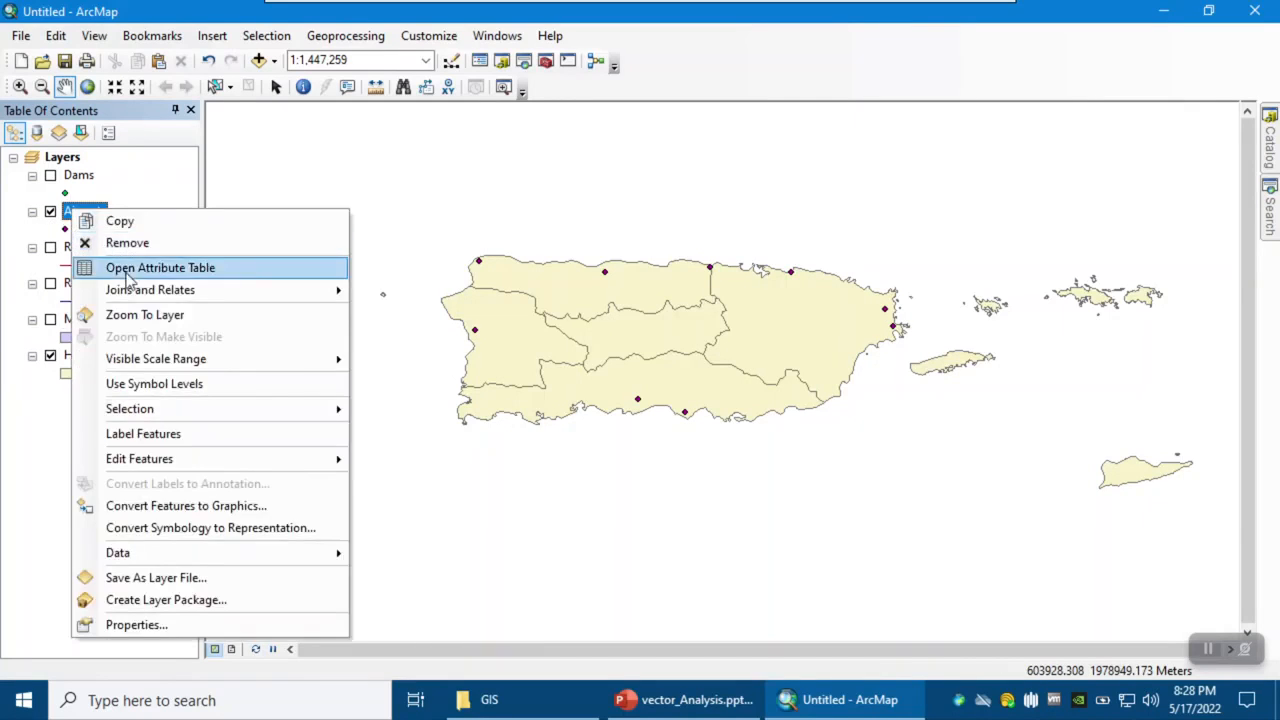
left_click(128, 268)
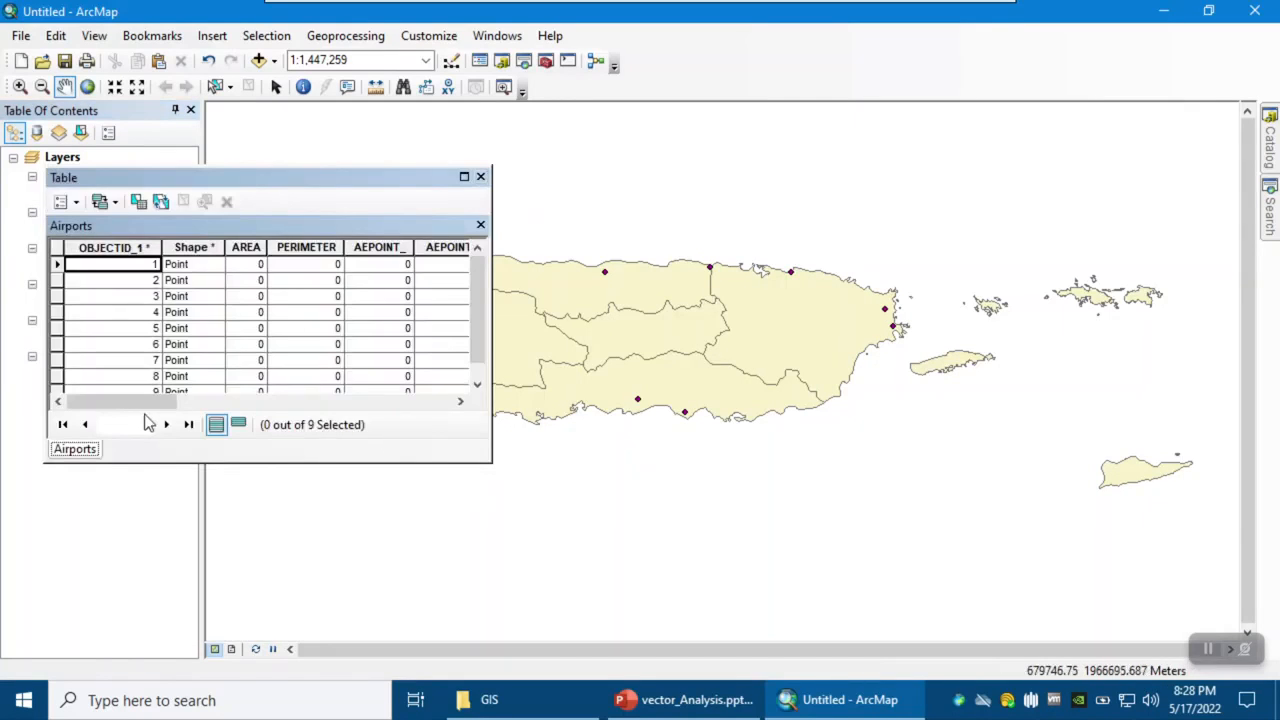
left_click_drag(152, 402, 500, 388)
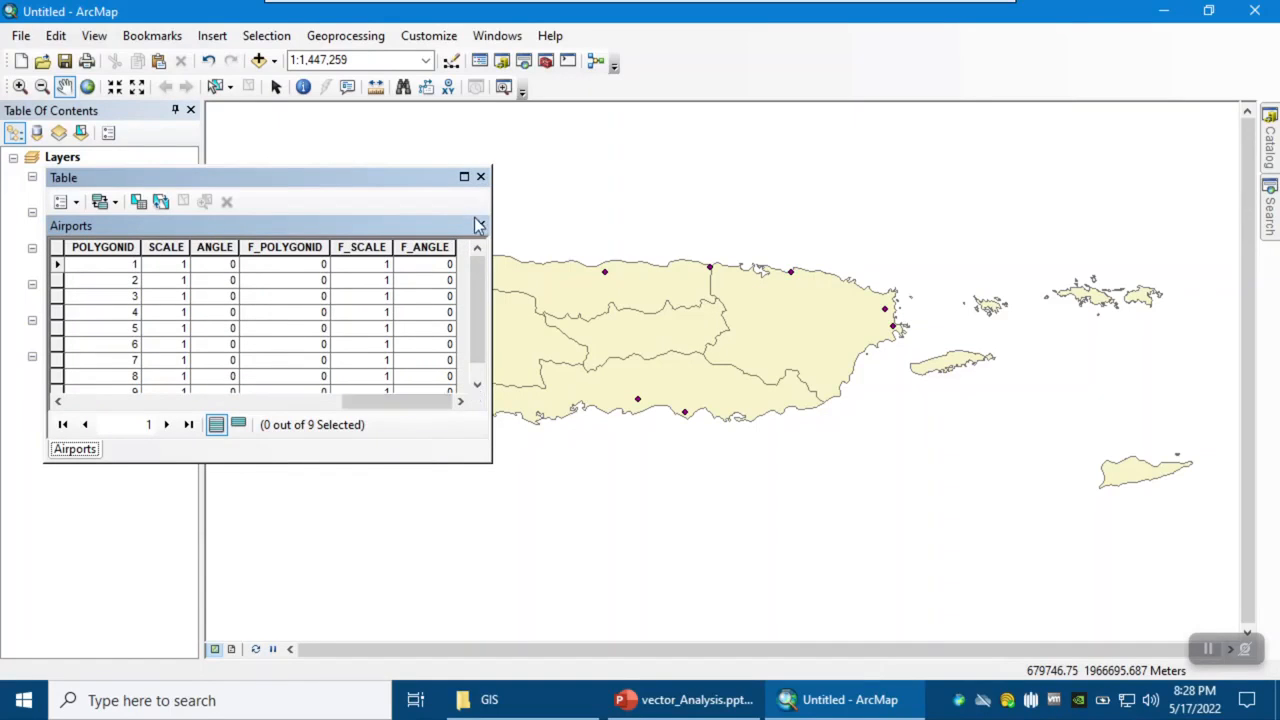
left_click(480, 176)
Display Dams over Hydro_regions in place of Airports to view the dam locations, and hide Dams again.
left_click(50, 211)
left_click(50, 175)
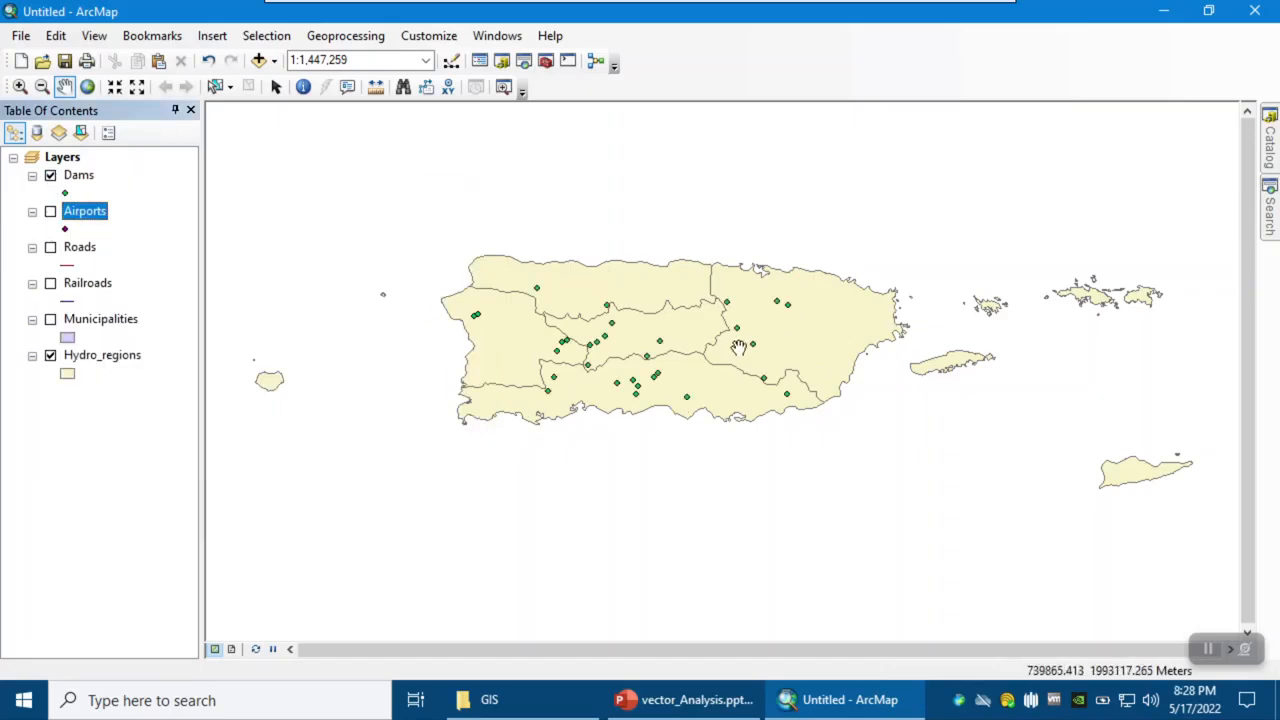
left_click(50, 175)
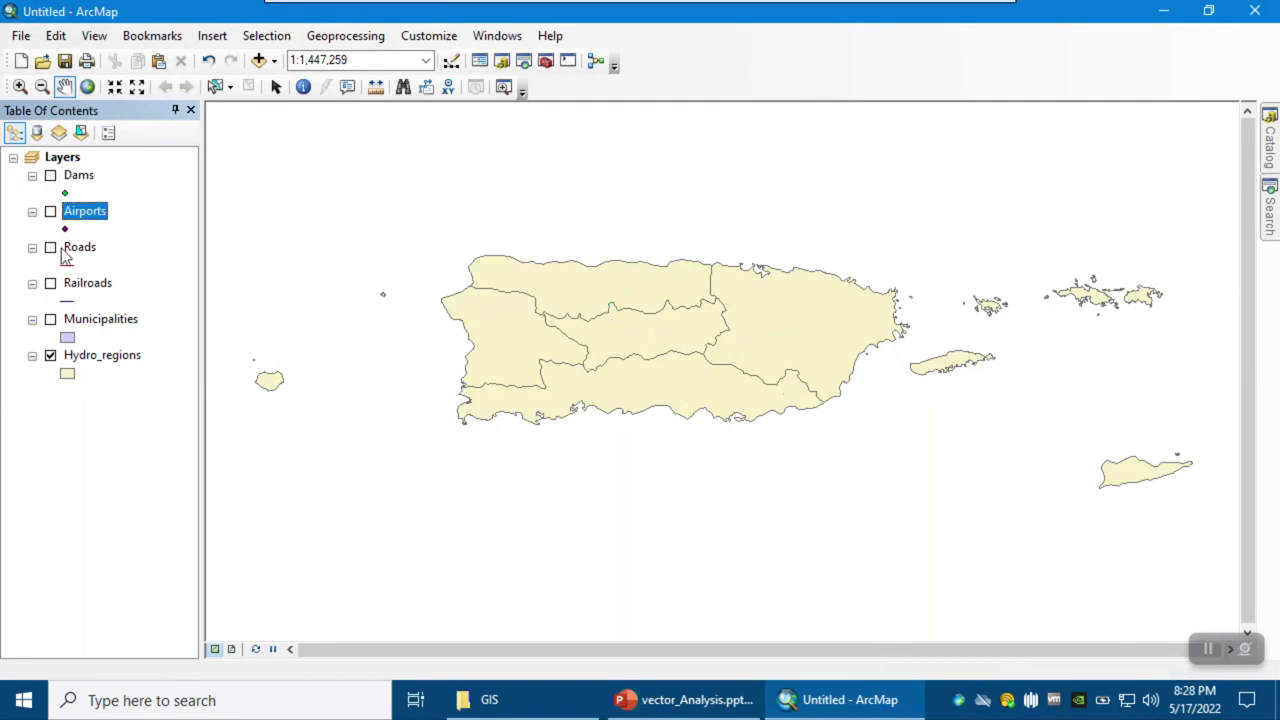
Display Roads over Hydro_regions and examine the RDLNTYPE field in the Roads attribute table before closing it.
left_click(50, 247)
right_click(77, 250)
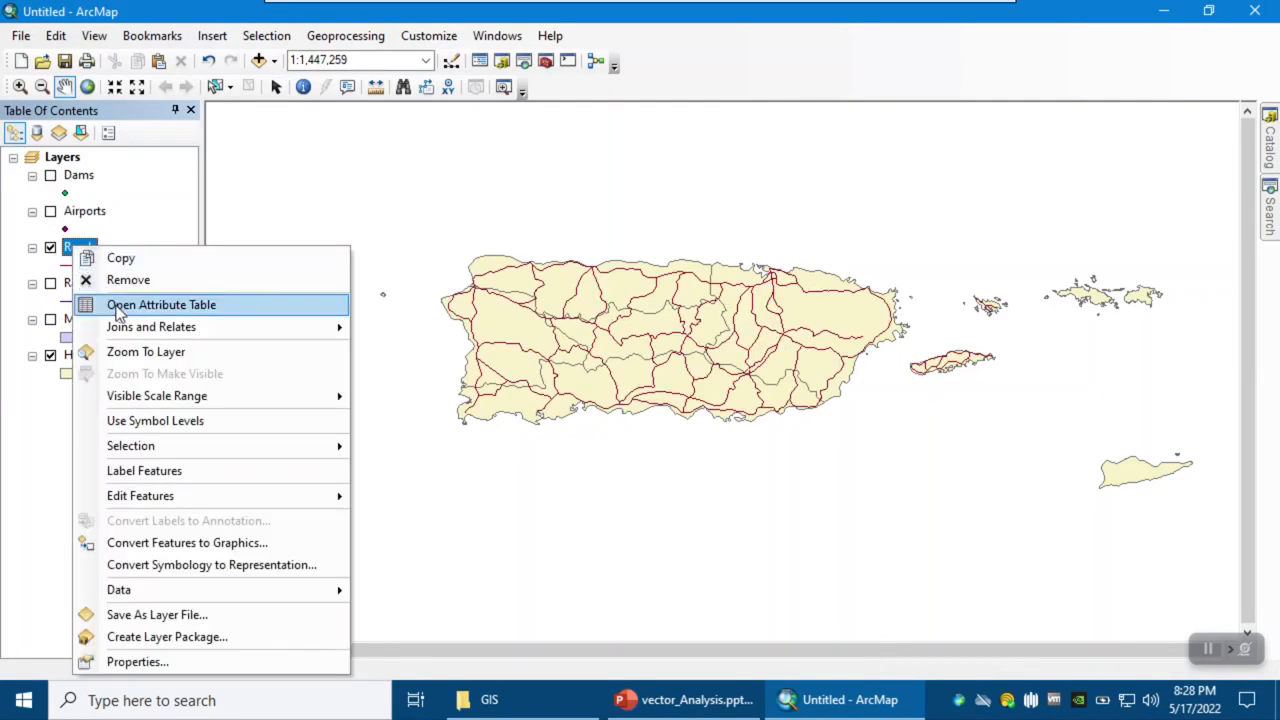
left_click(150, 302)
left_click_drag(107, 409, 358, 412)
left_click(313, 250)
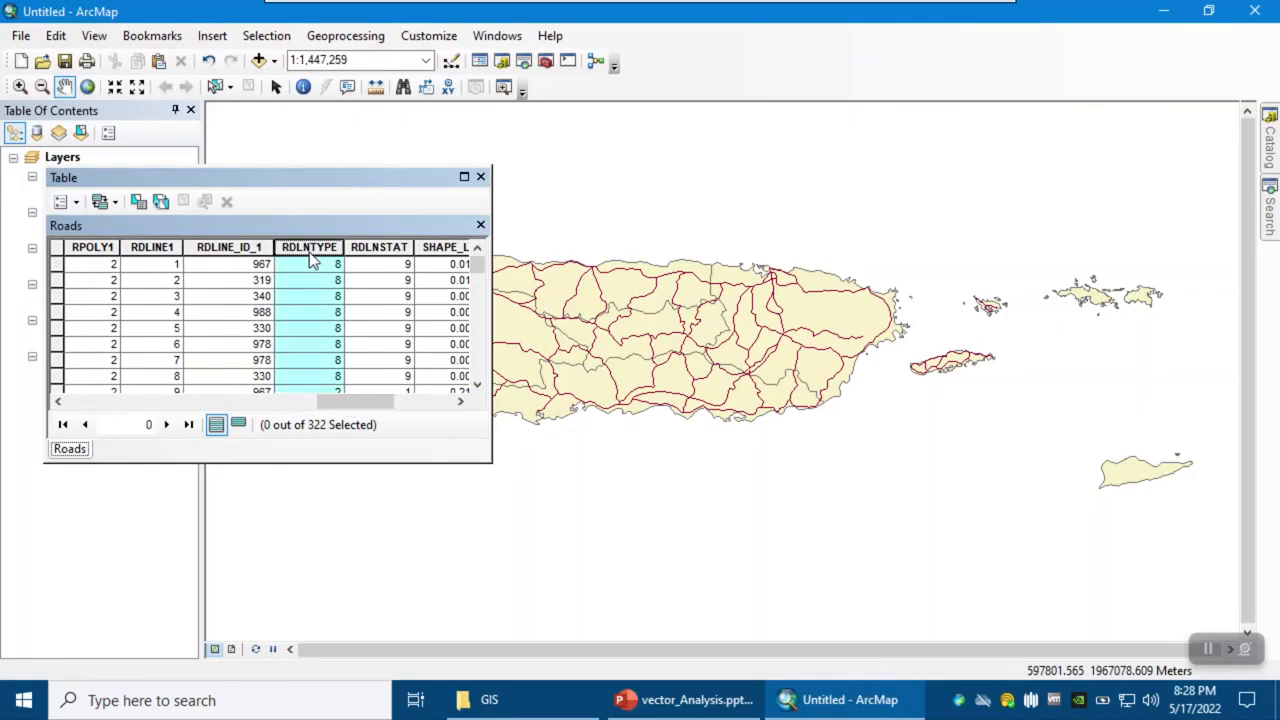
scroll(330, 370, "down", 4)
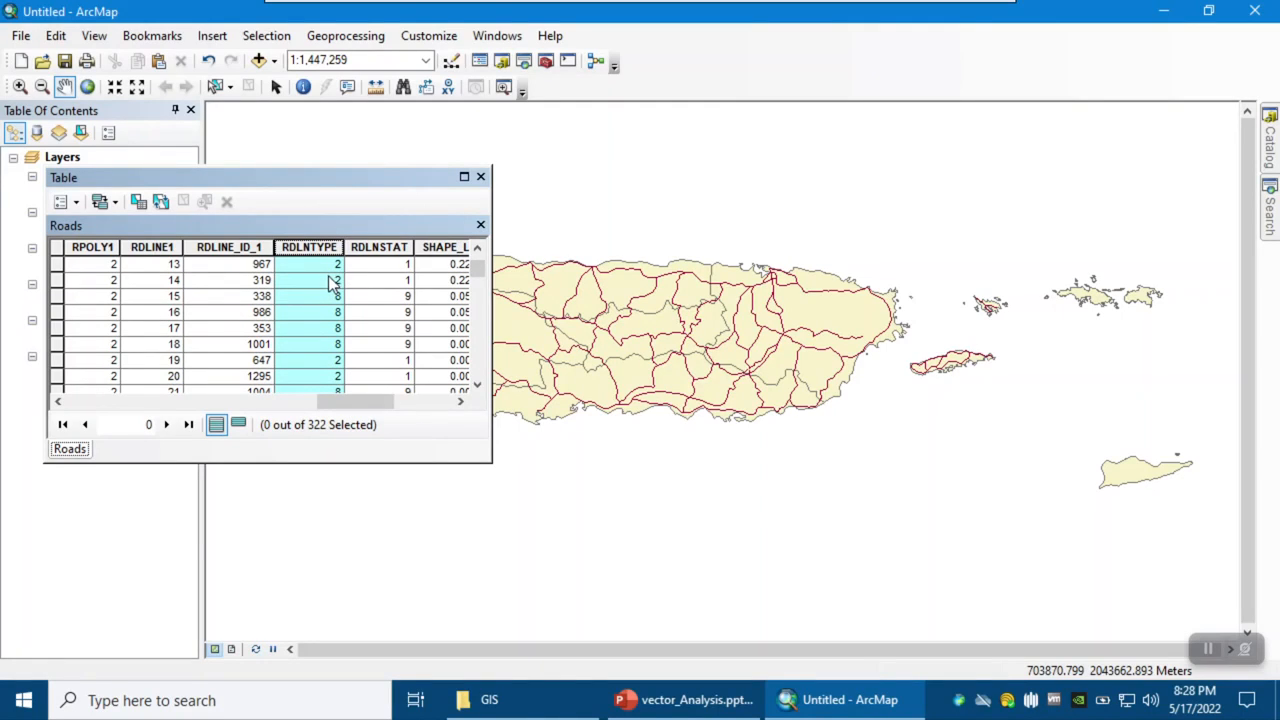
left_click(480, 177)
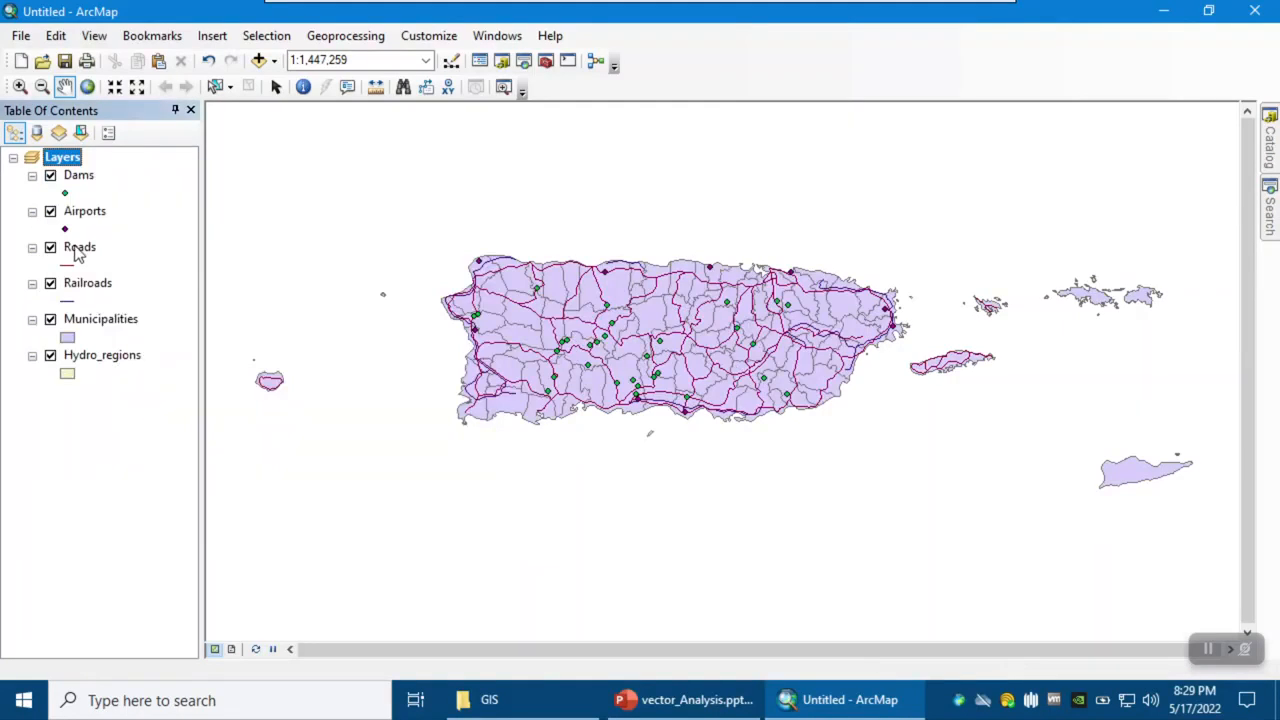
Hide all layers at once and display only Hydro_regions and Dams.
right_click(66, 163)
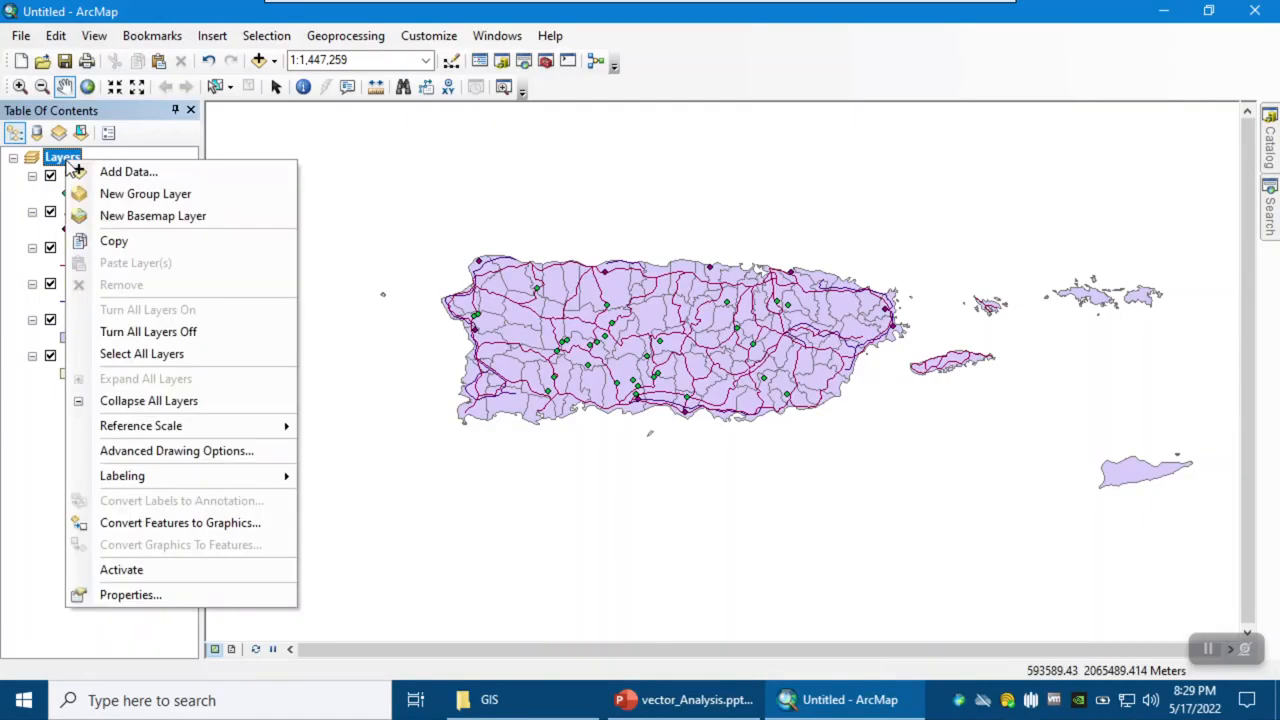
left_click(174, 334)
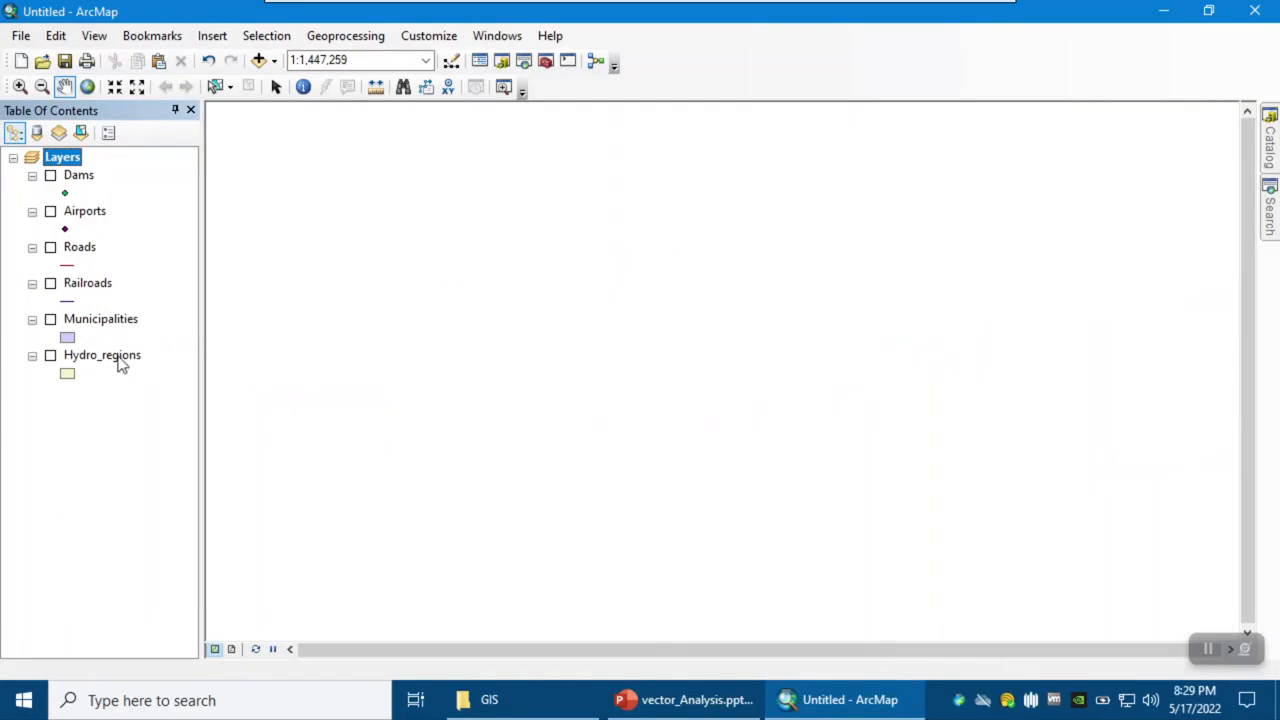
left_click(51, 357)
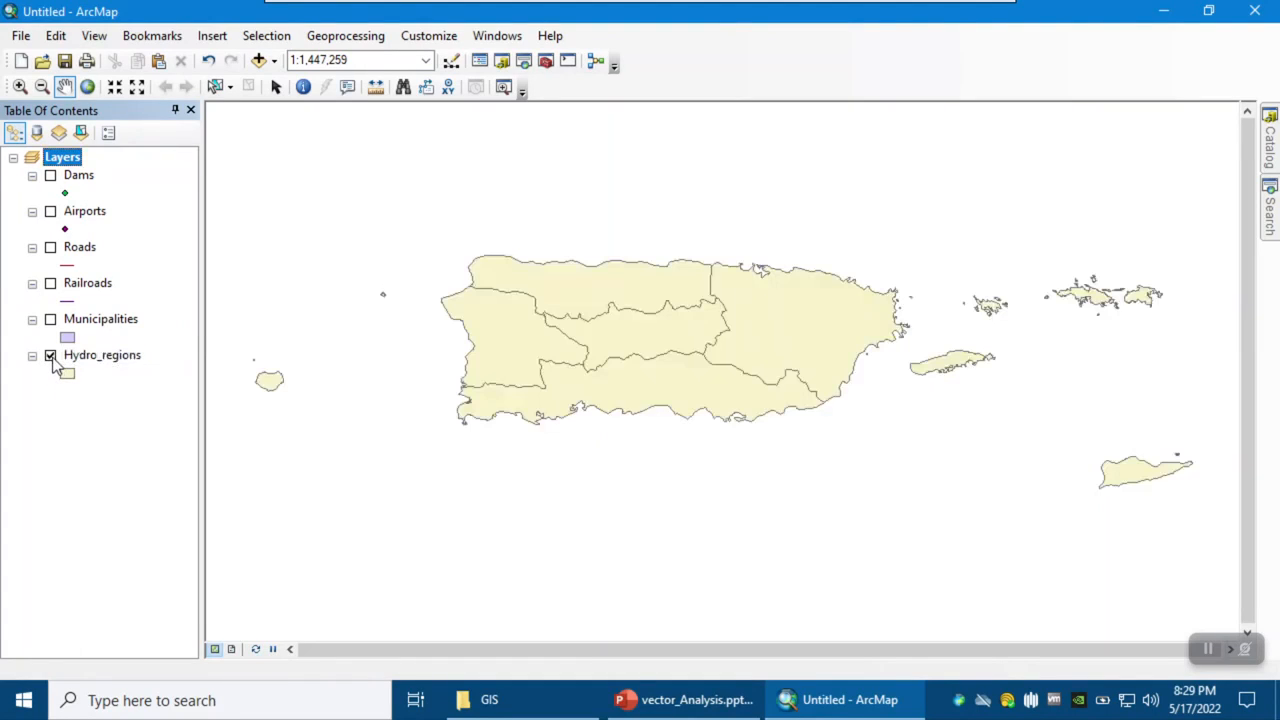
left_click(50, 176)
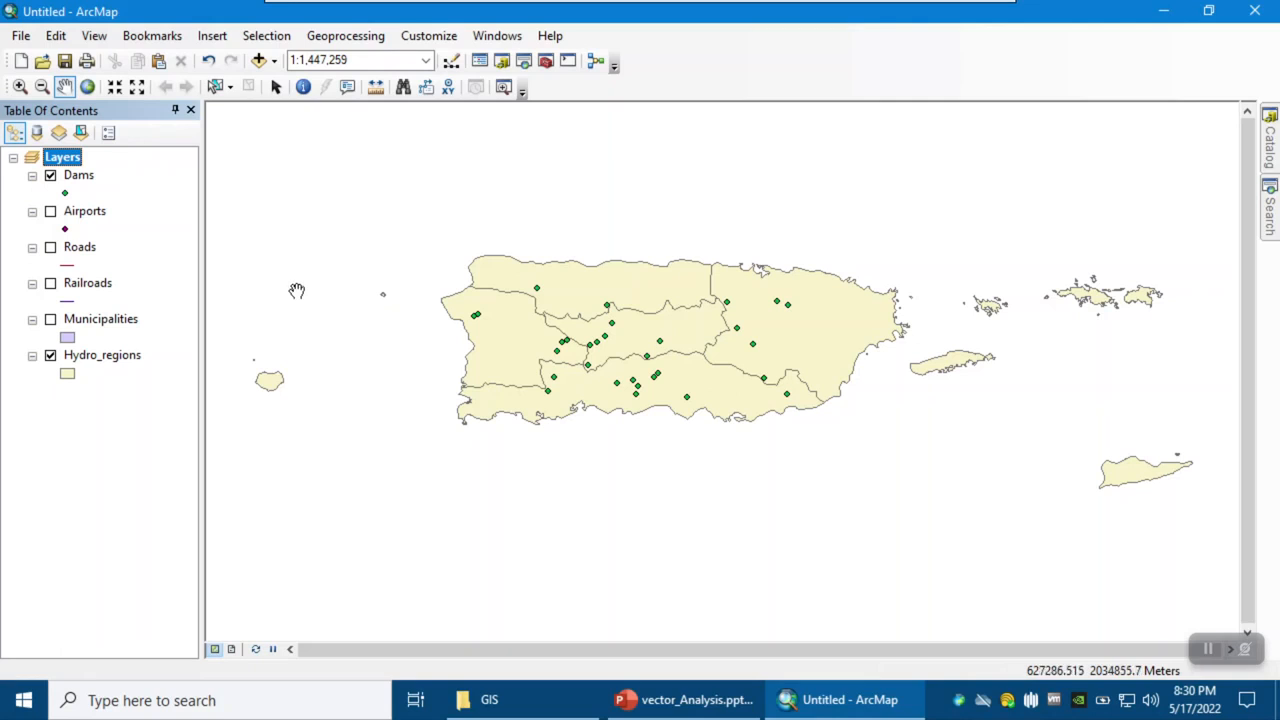
Open a join for Hydro_regions, review the table-attribute option, and choose joining data from another layer based on spatial location, using Dams.
right_click(115, 364)
mouse_move(222, 85)
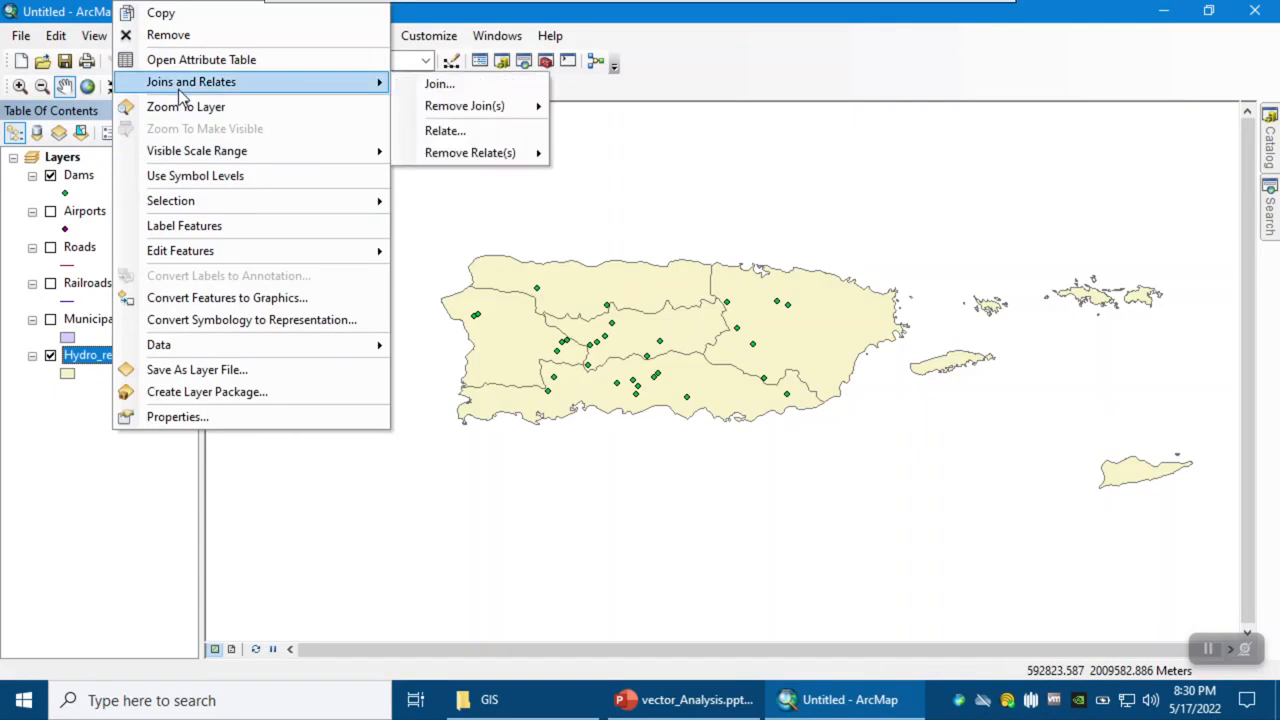
left_click(438, 84)
left_click(563, 146)
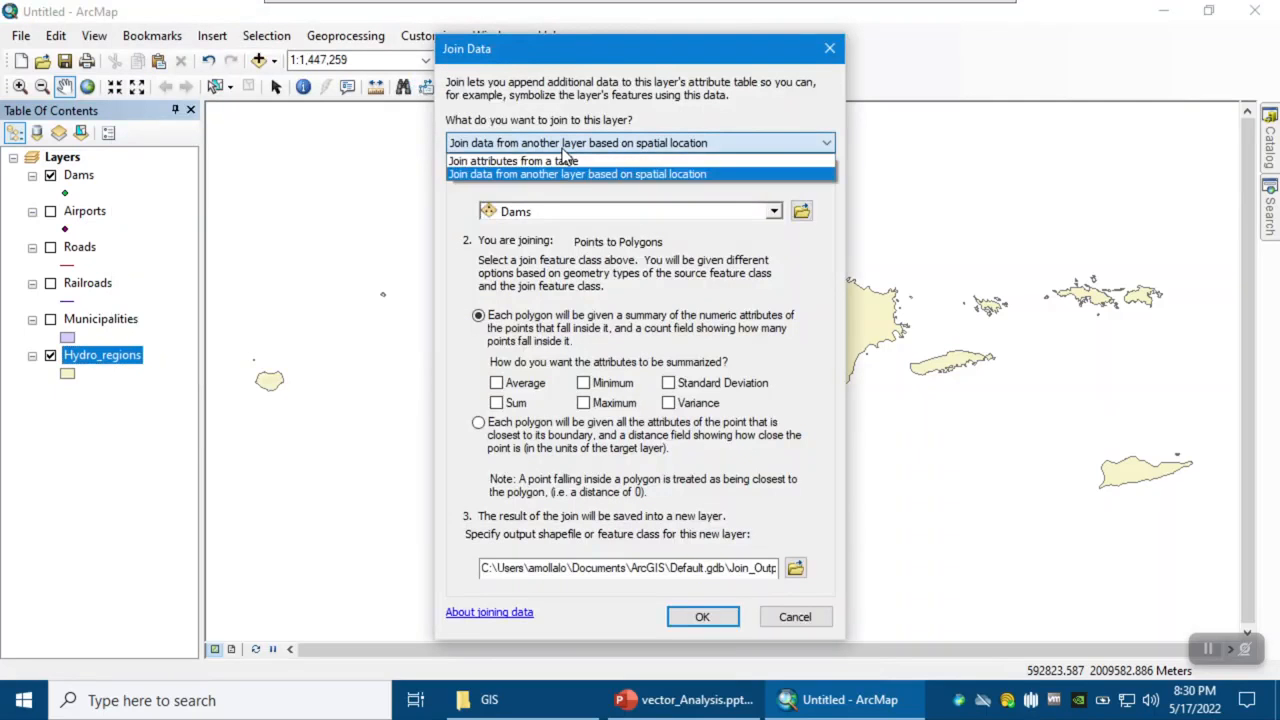
left_click(530, 160)
left_click(558, 146)
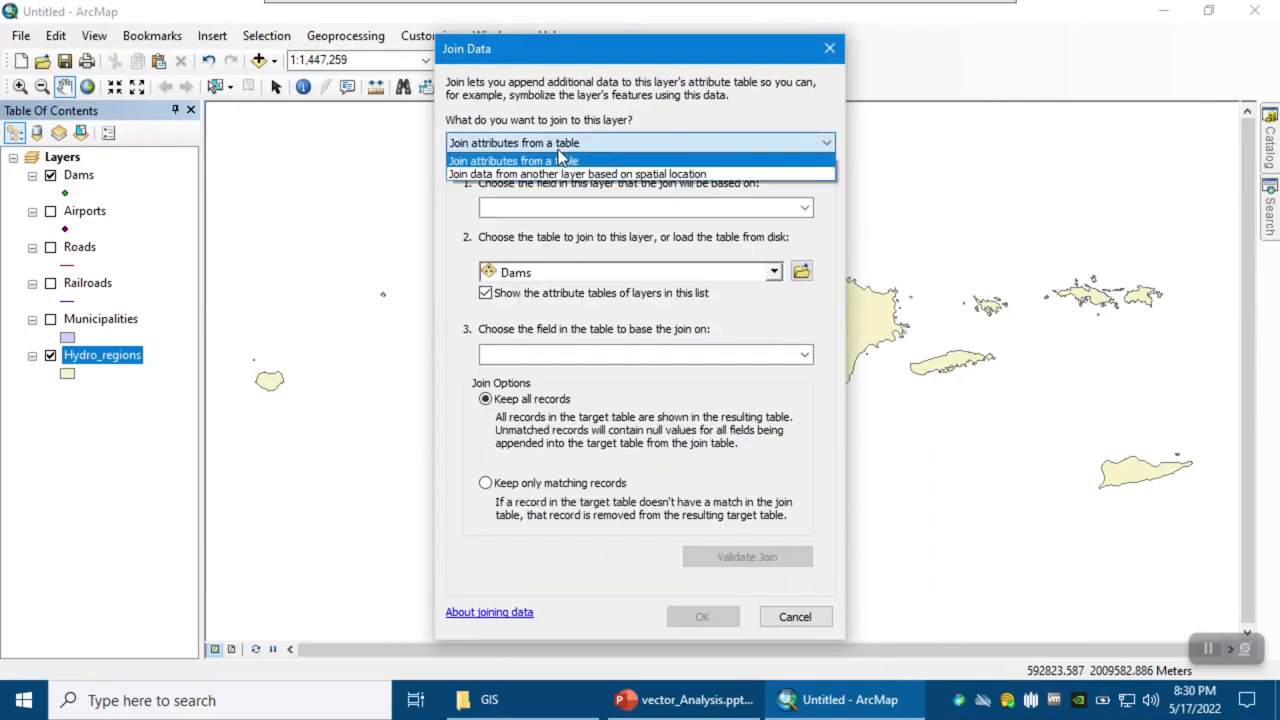
left_click(556, 161)
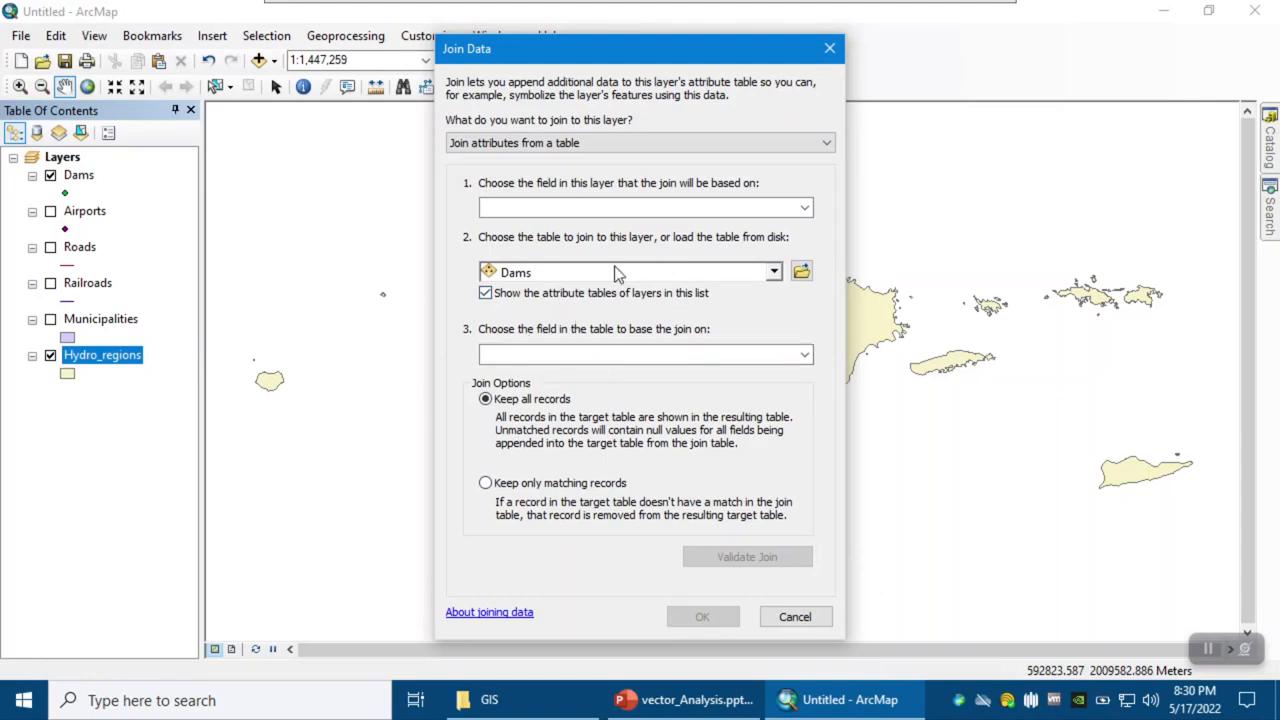
left_click(570, 146)
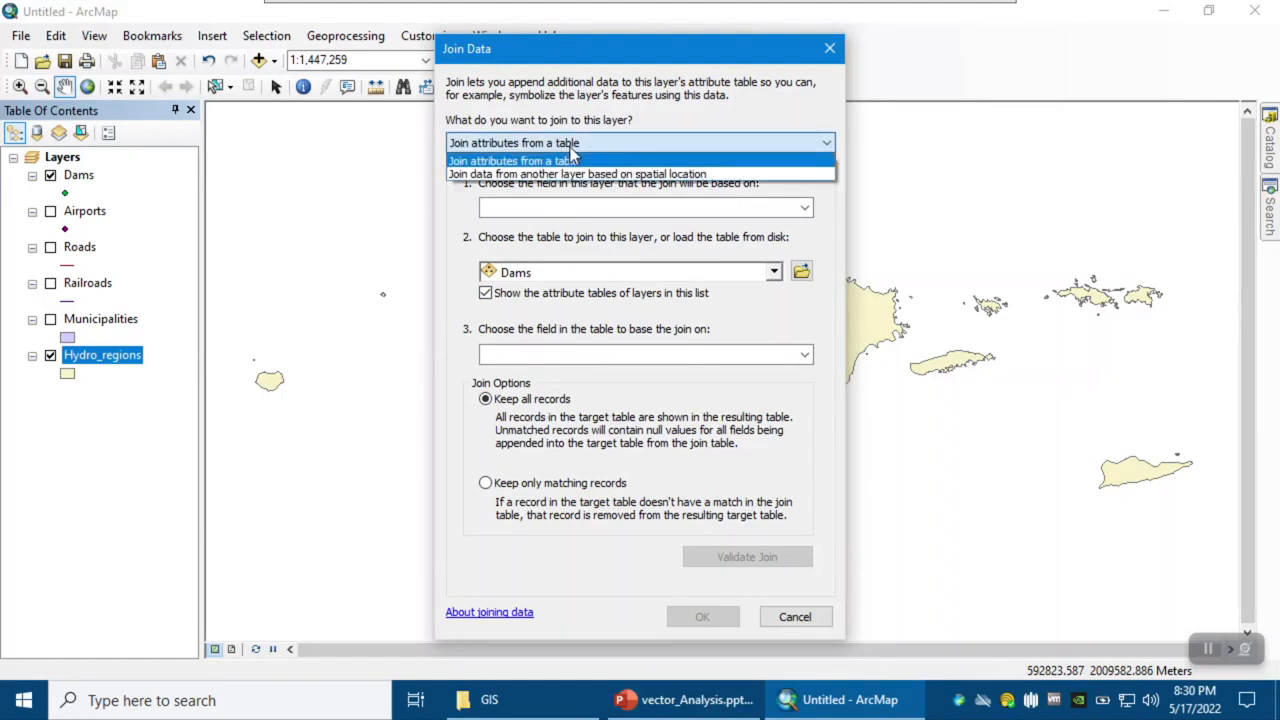
left_click(655, 175)
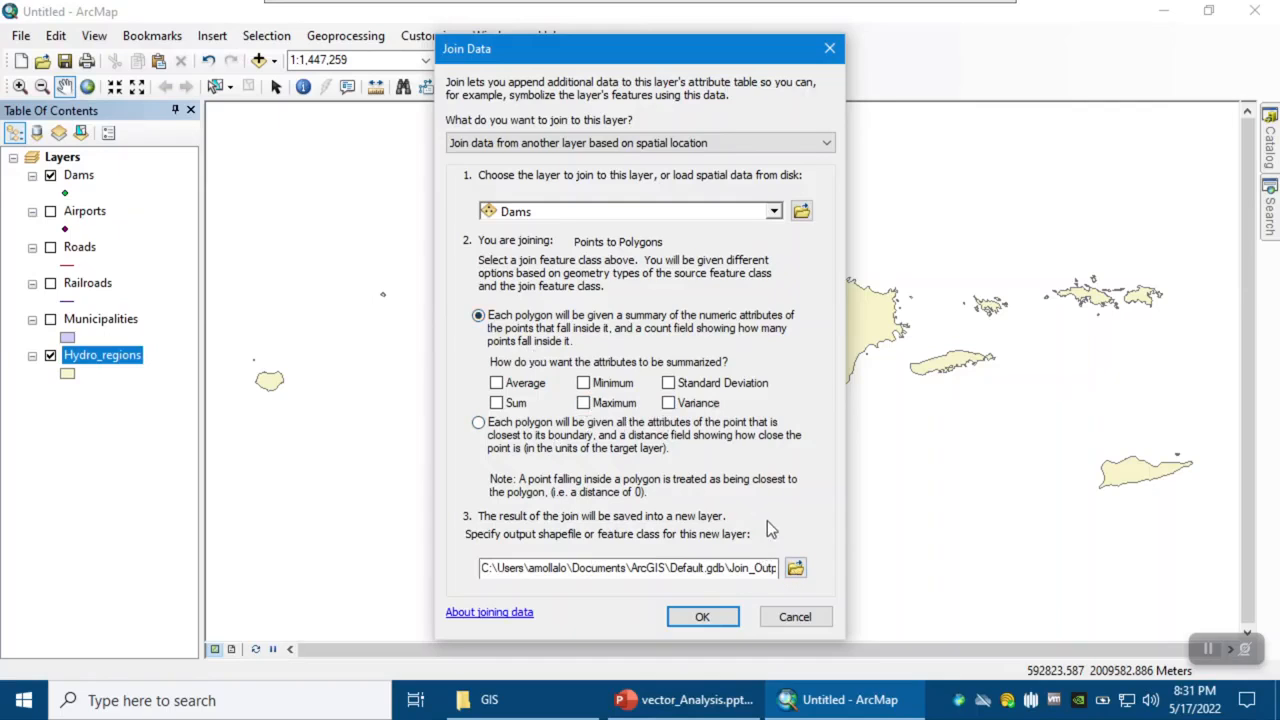
Set the join output to a shapefile named dams_hydro.shp in the H:\GIS Vector_Analysis folder and run the spatial join.
left_click(795, 567)
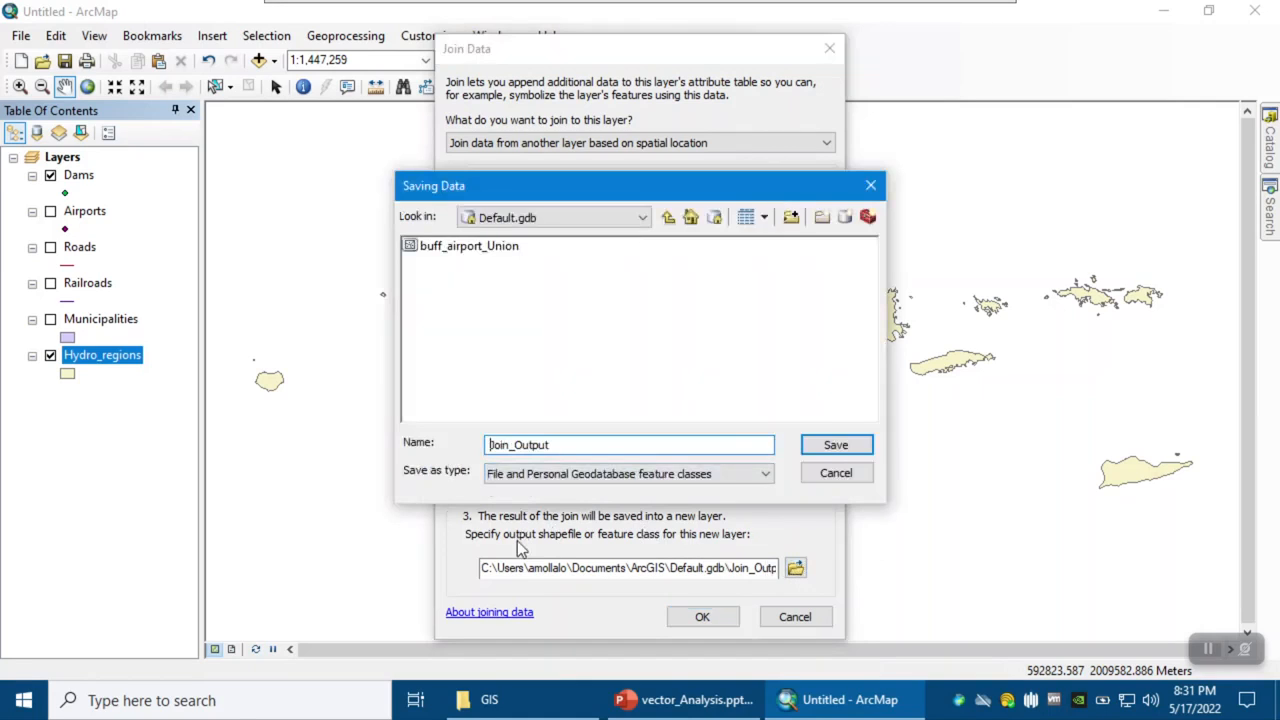
left_click(644, 224)
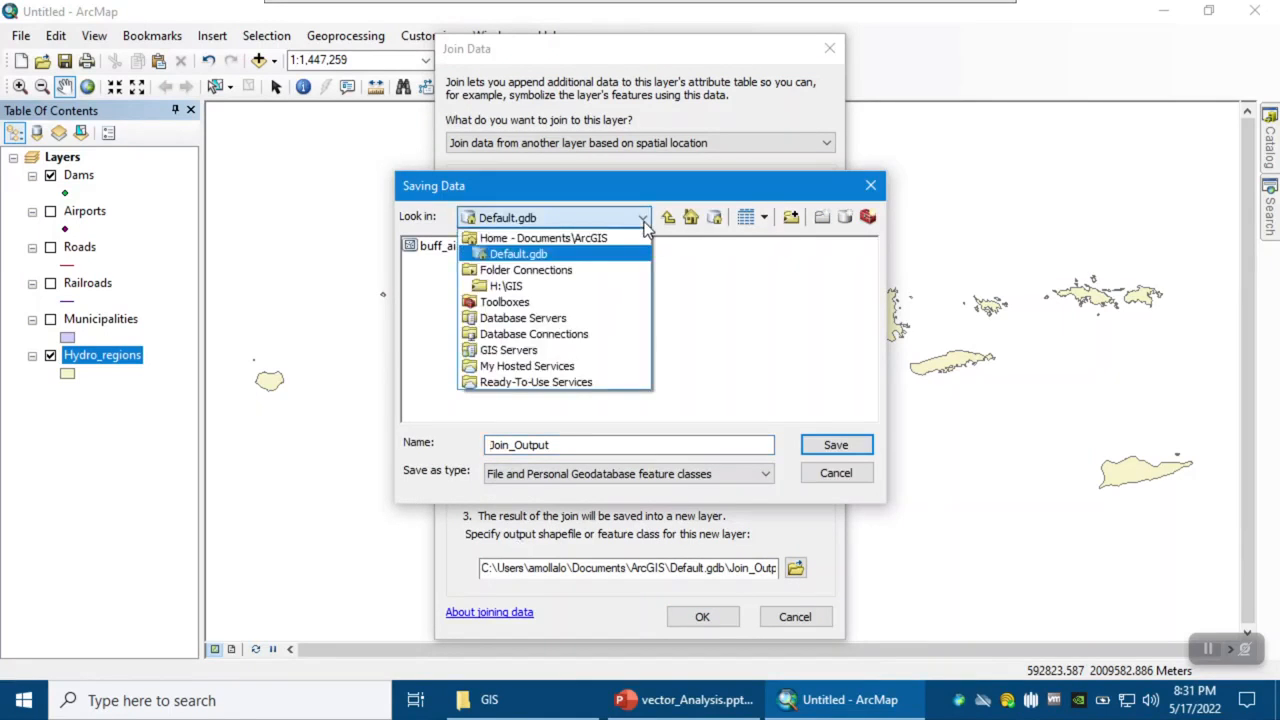
left_click(548, 288)
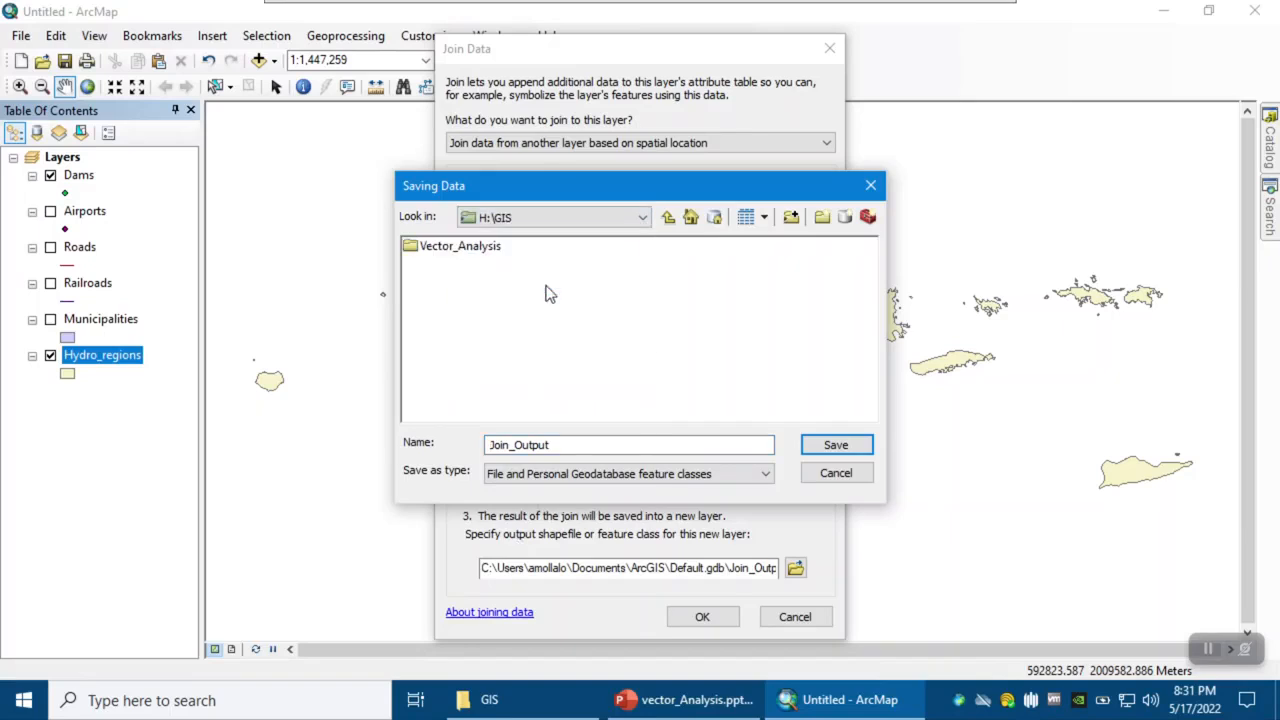
double_click(455, 250)
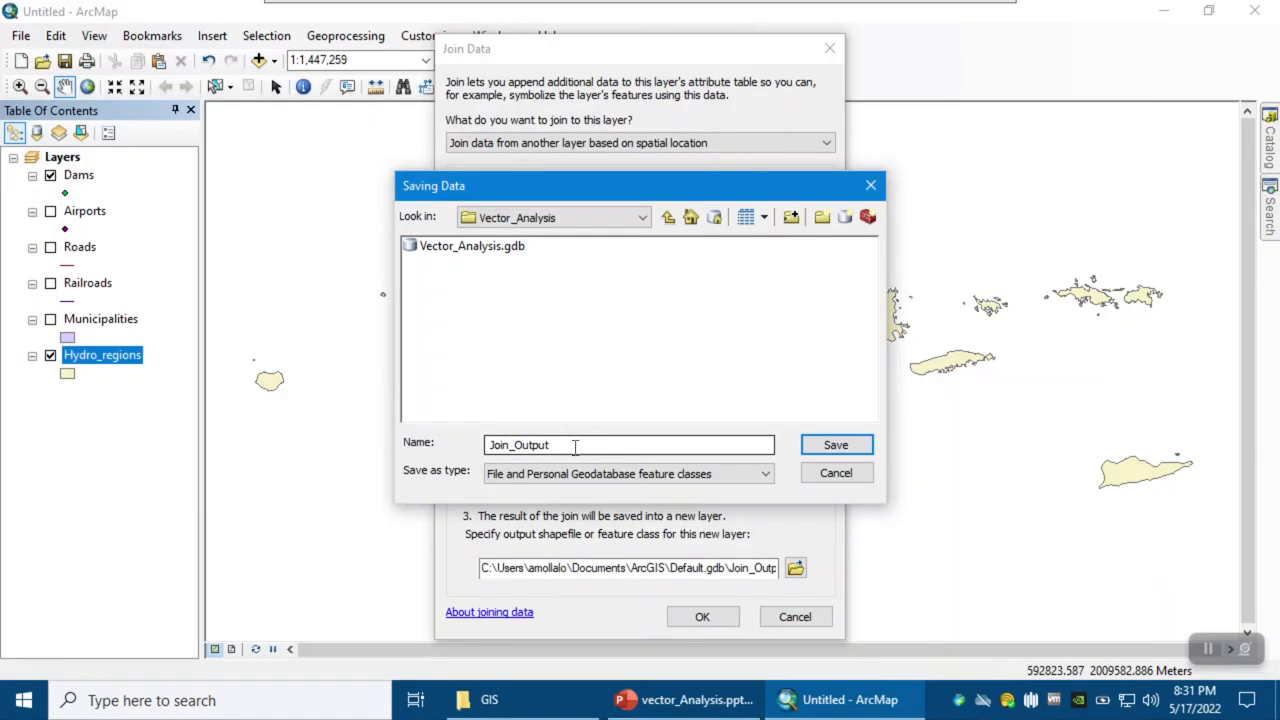
left_click_drag(575, 447, 487, 446)
type("dams_hydro")
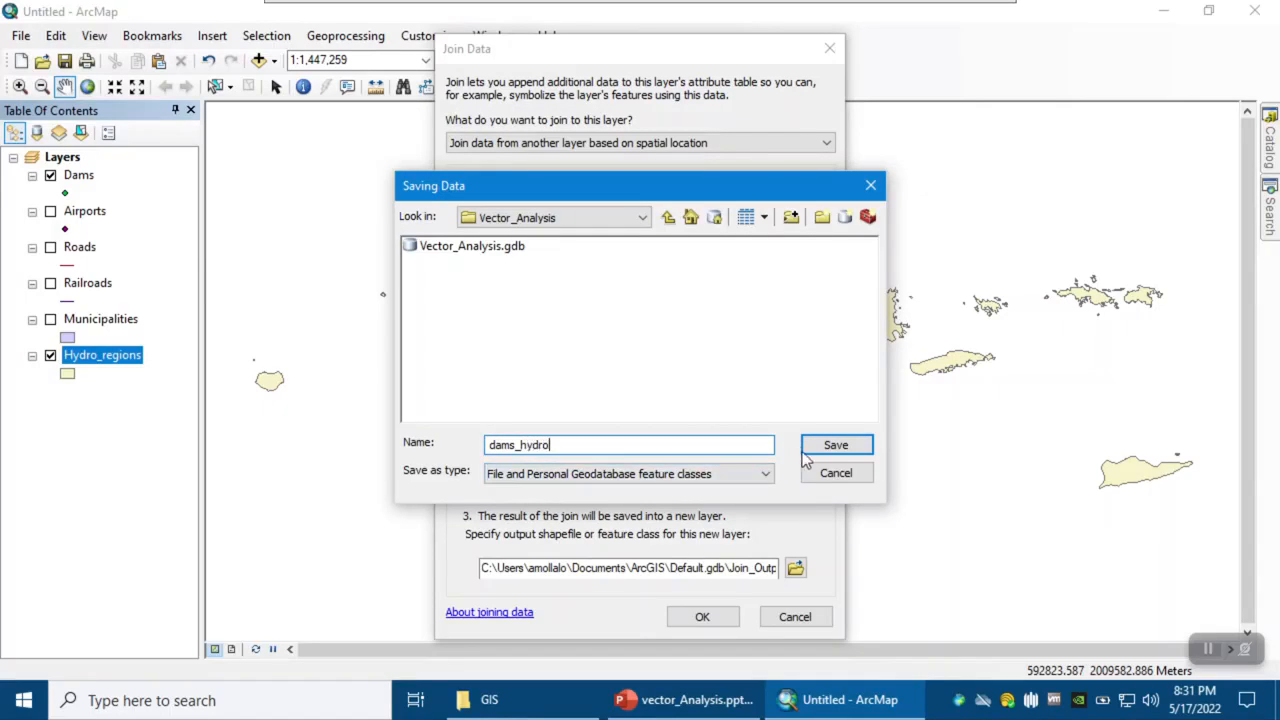
left_click(650, 474)
left_click(558, 506)
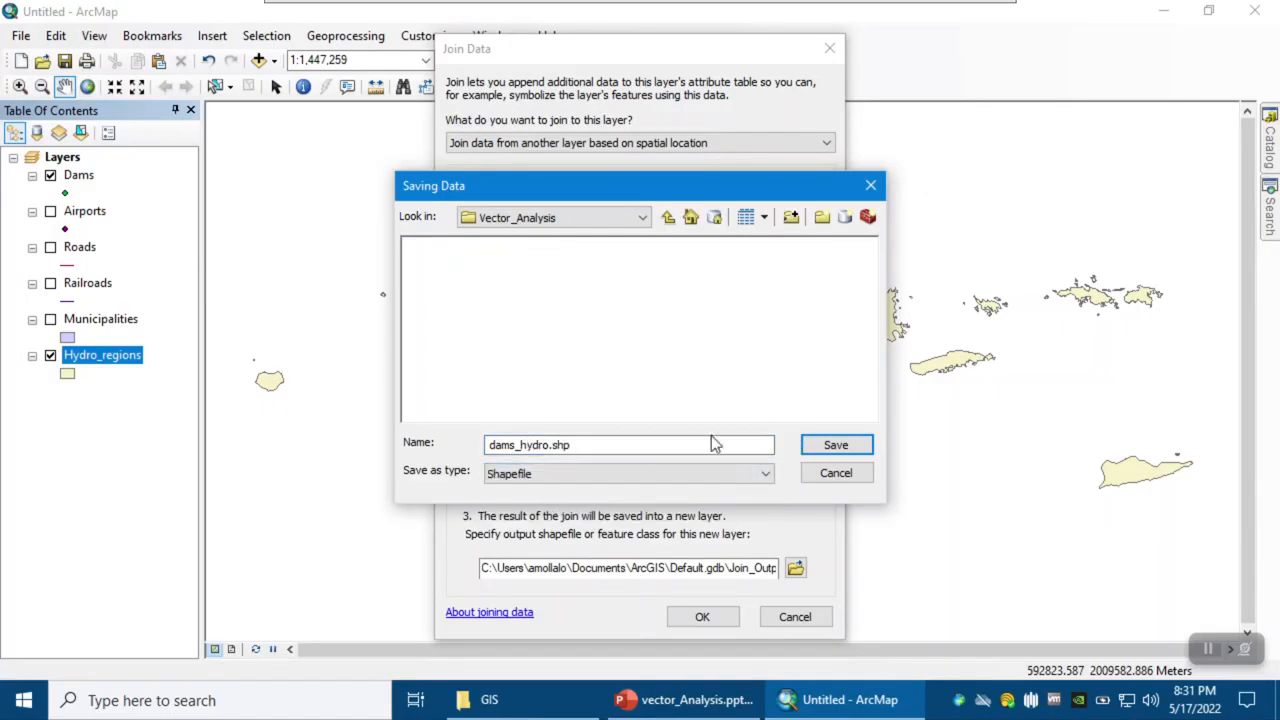
left_click(830, 445)
left_click(702, 617)
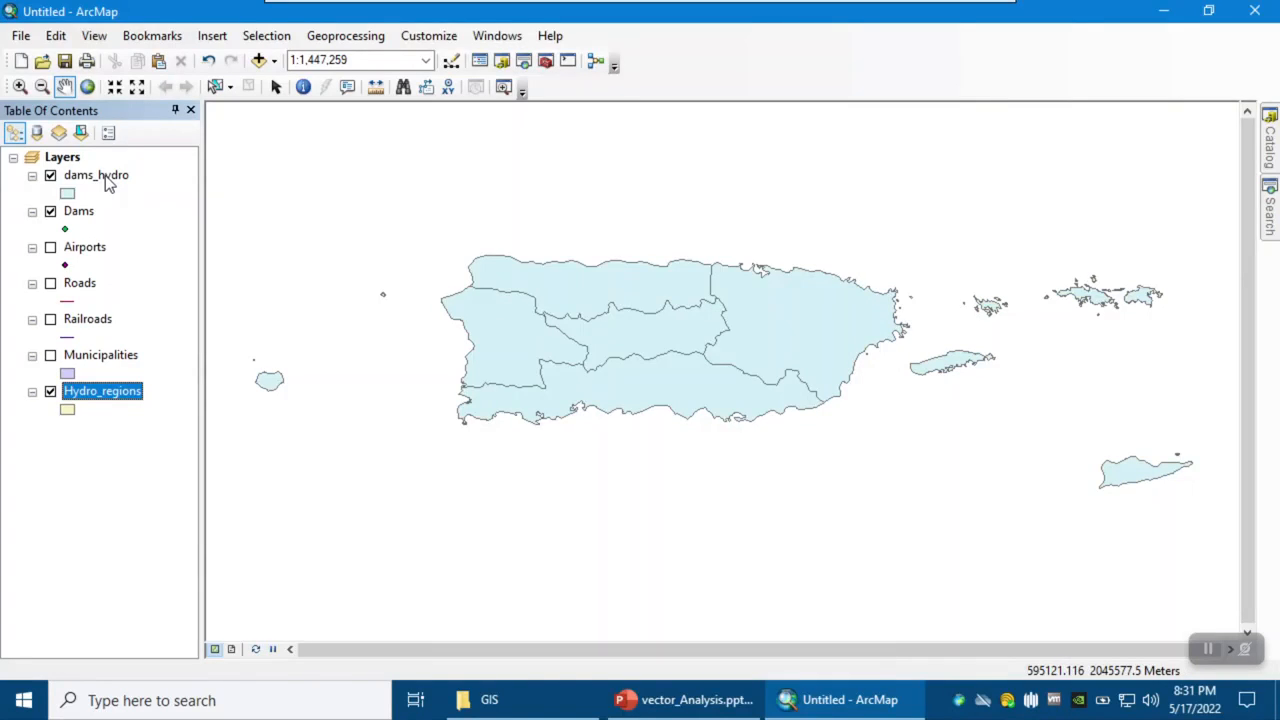
Open the dams_hydro attribute table and examine the Count_ field for each polygon.
right_click(105, 175)
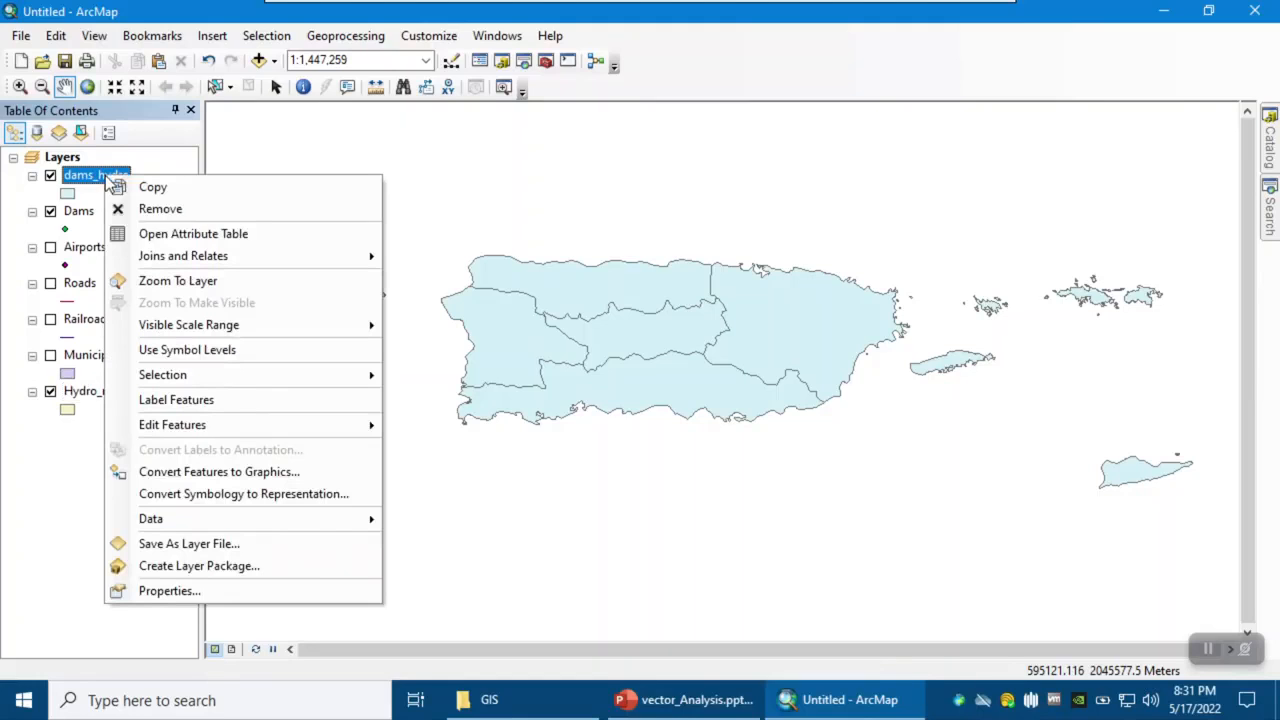
left_click(172, 238)
left_click_drag(107, 401, 445, 401)
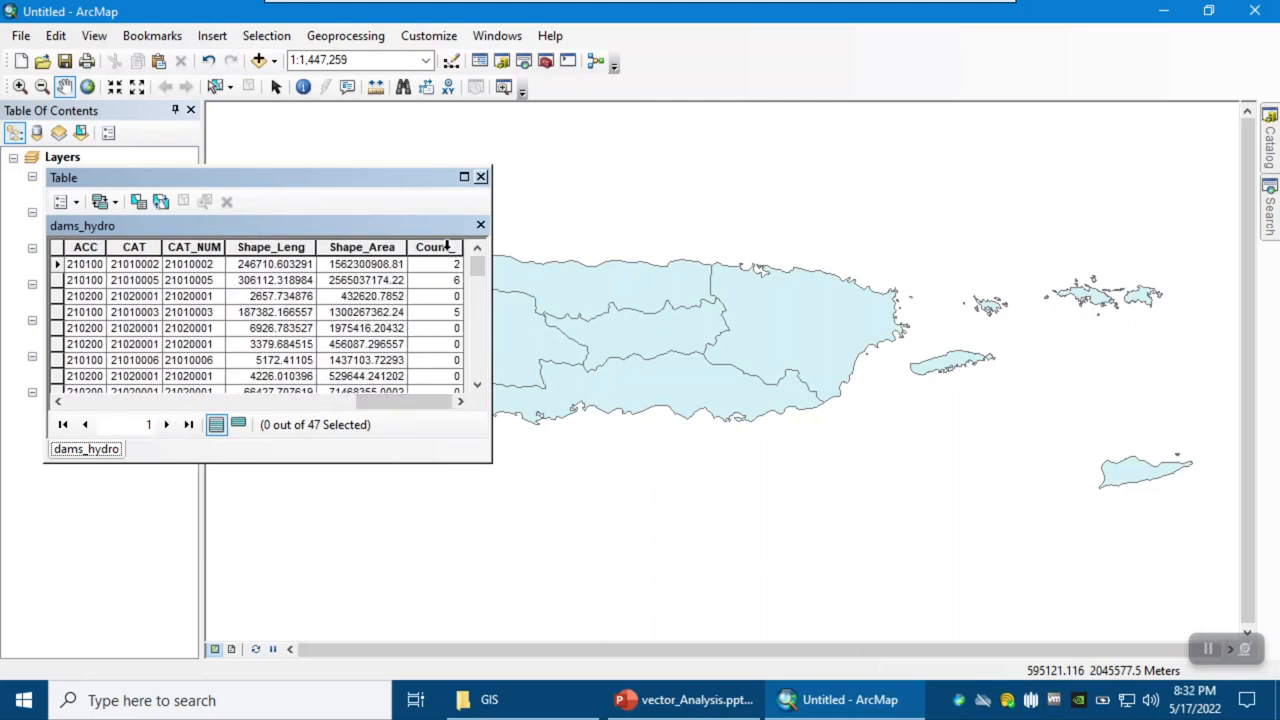
left_click(456, 266)
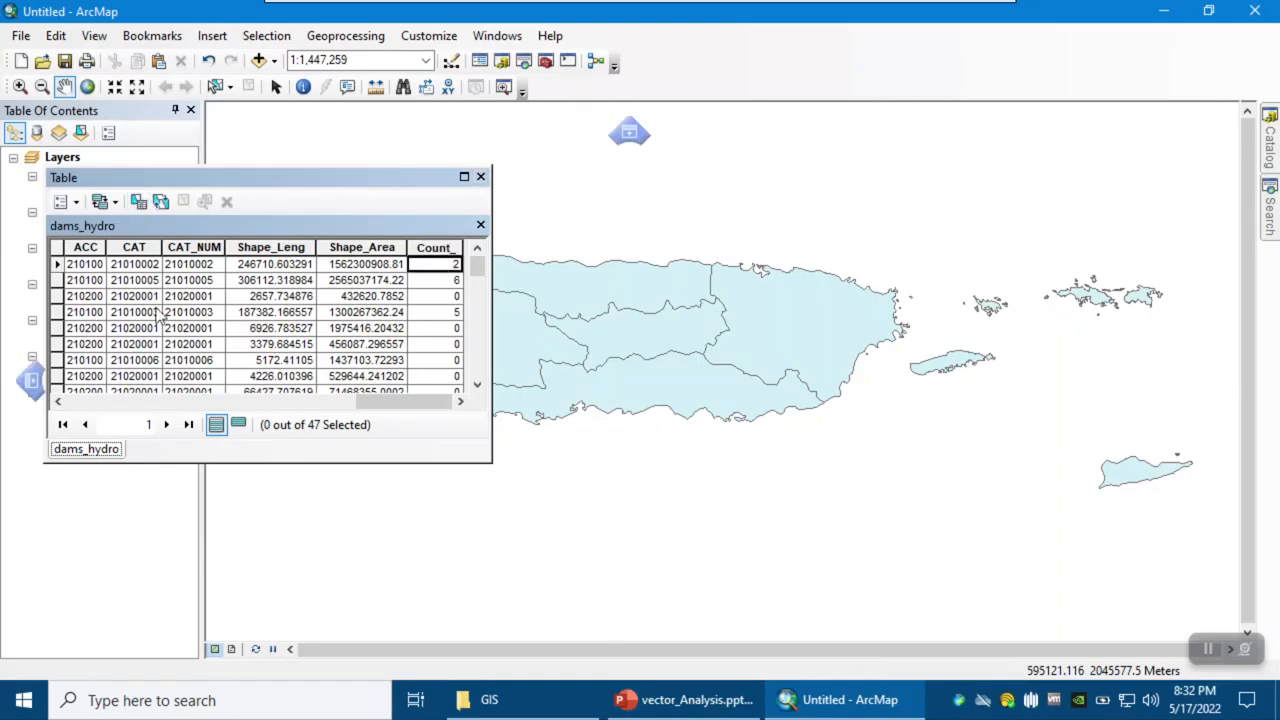
Place the Dams layer above dams_hydro in the drawing order, repositioning the attribute table to keep both accessible.
left_click_drag(132, 177, 160, 370)
left_click_drag(80, 214, 73, 164)
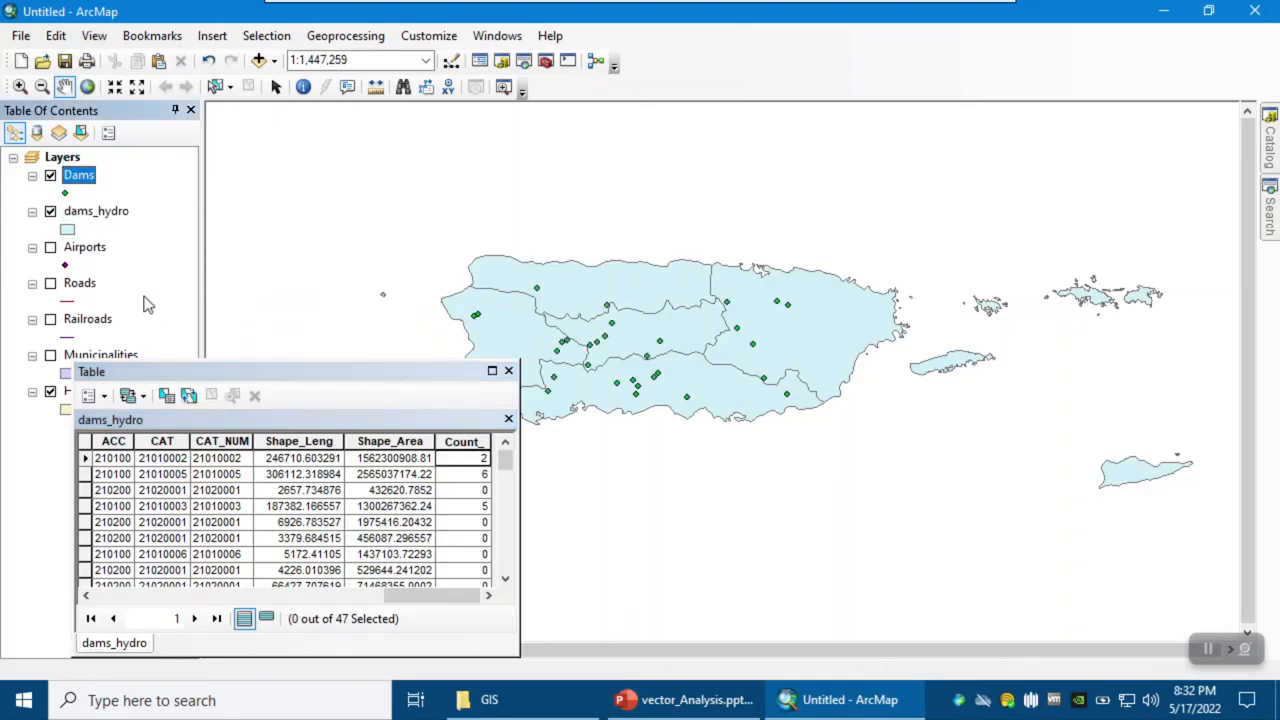
left_click_drag(170, 372, 134, 241)
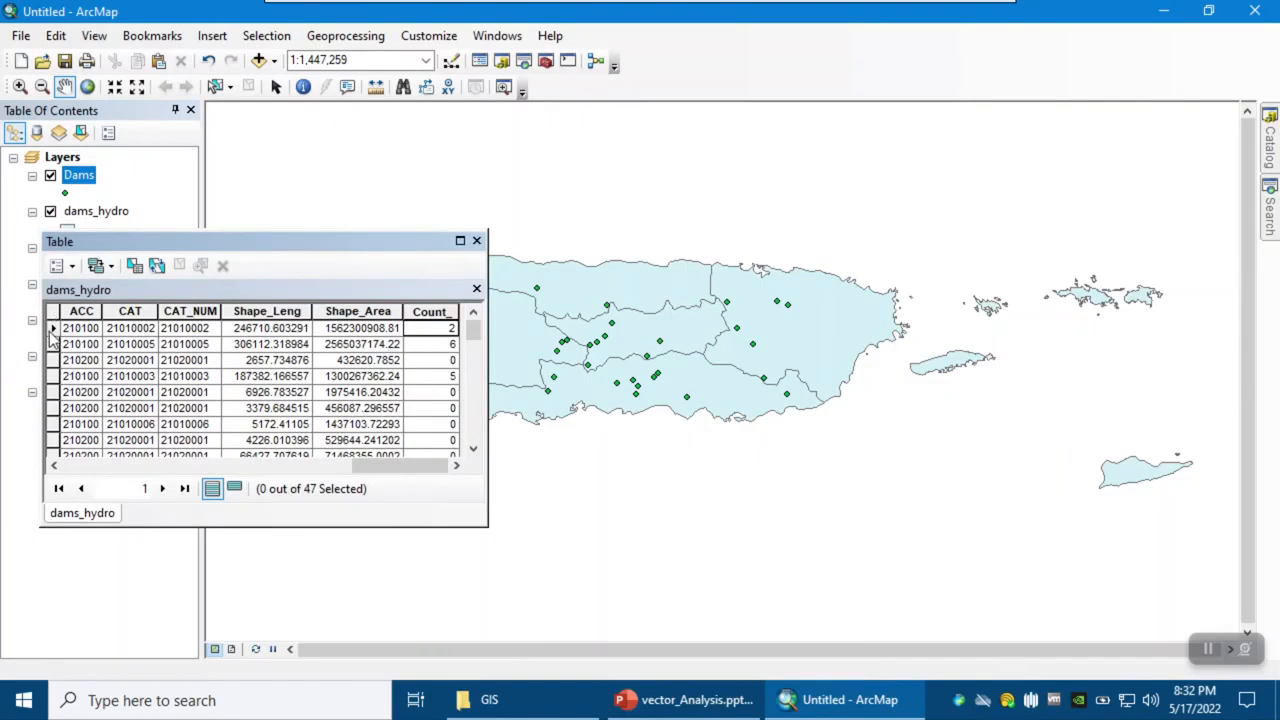
Select the first dams_hydro record and zoom to its polygon, moving the table aside to check the dams inside it.
left_click(53, 331)
double_click(55, 334)
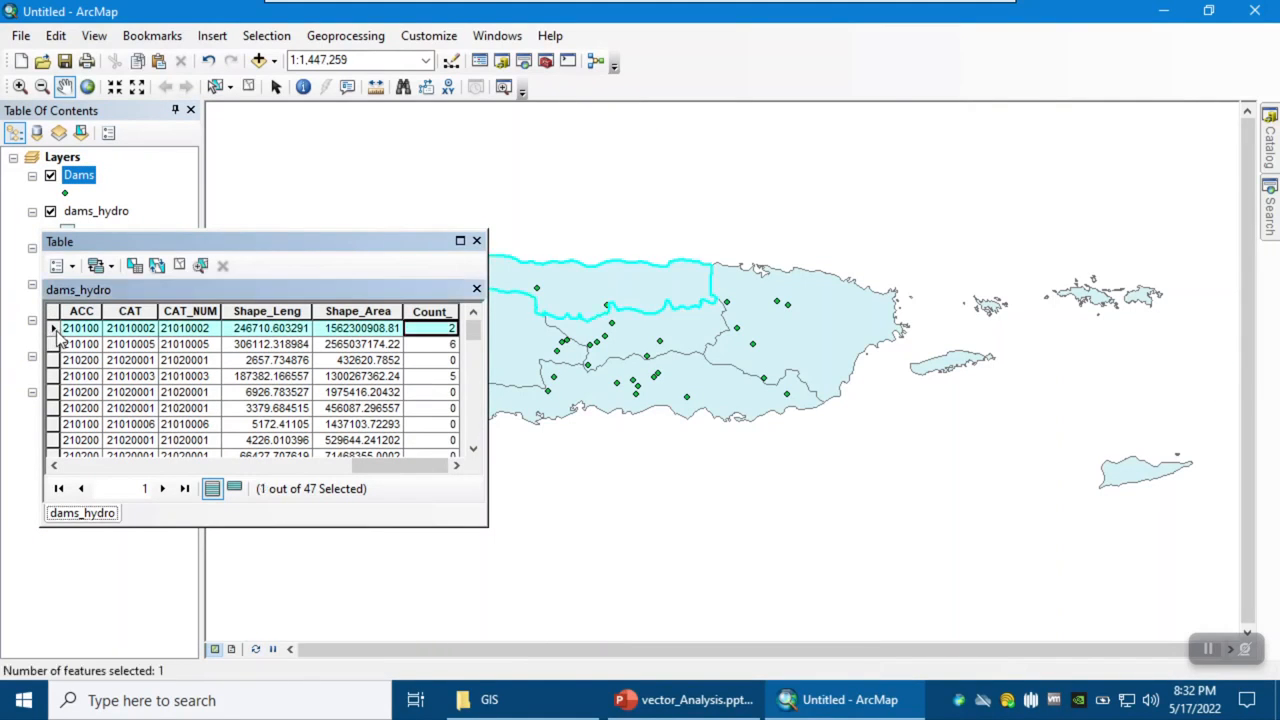
left_click_drag(346, 259, 283, 333)
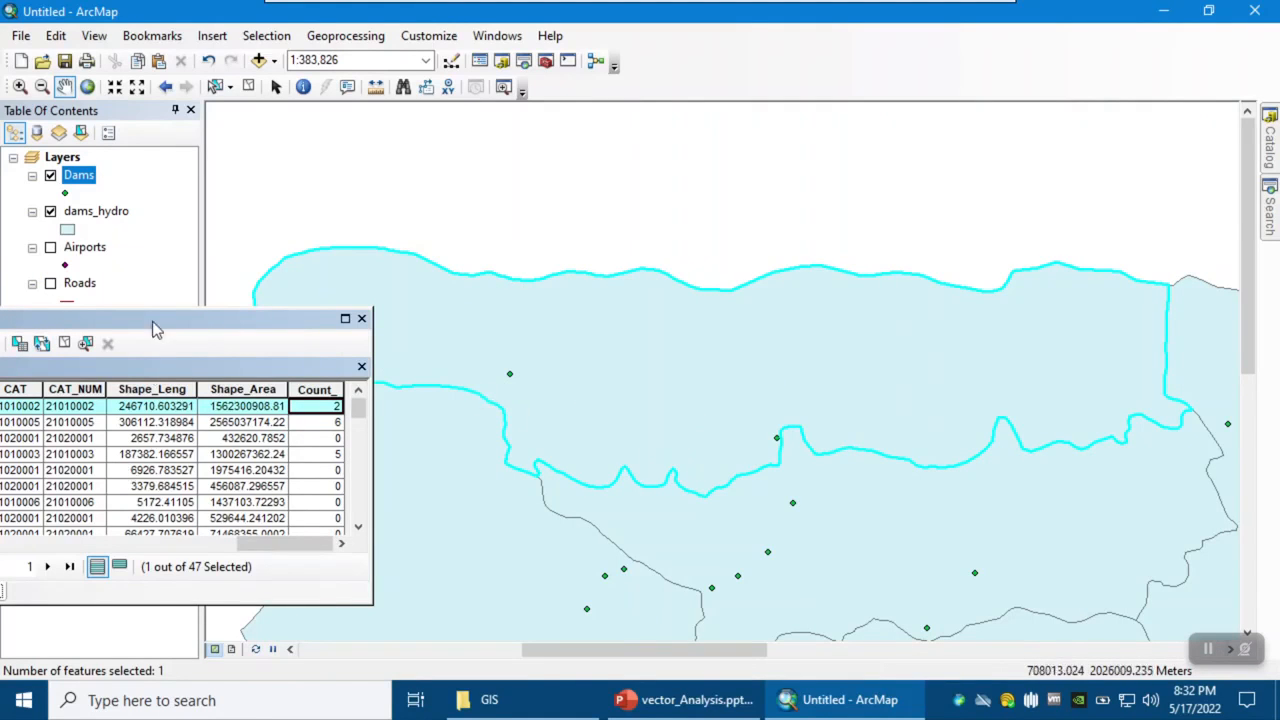
Zoom to the second dams_hydro record's polygon and check the dams inside it against its Count_ value, moving the table as needed.
left_click_drag(145, 317, 464, 190)
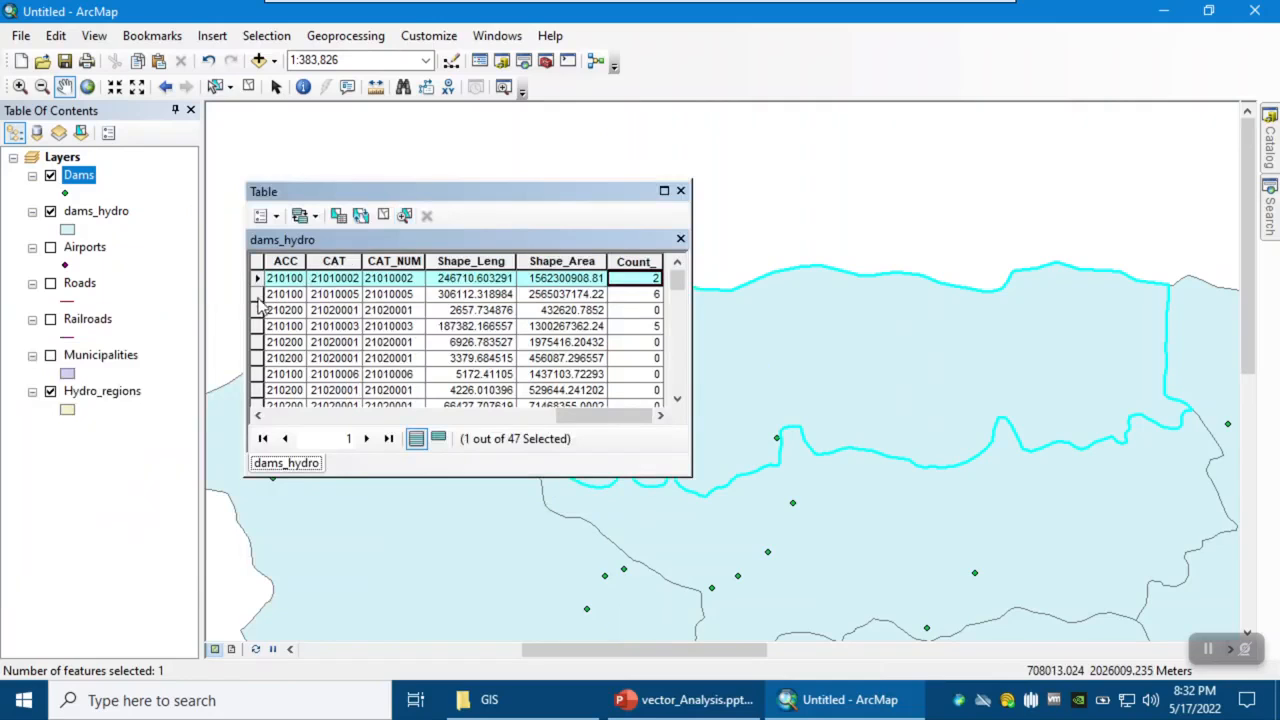
double_click(258, 298)
left_click_drag(334, 194, 81, 437)
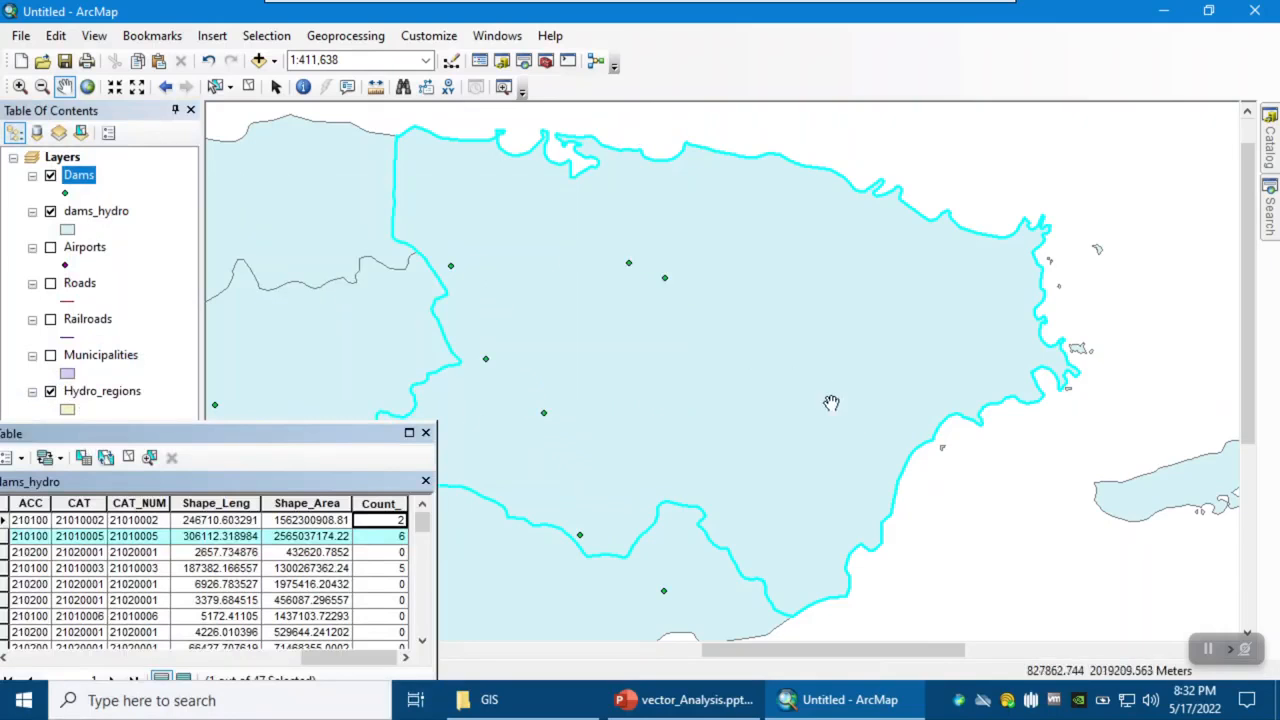
left_click_drag(334, 436, 583, 177)
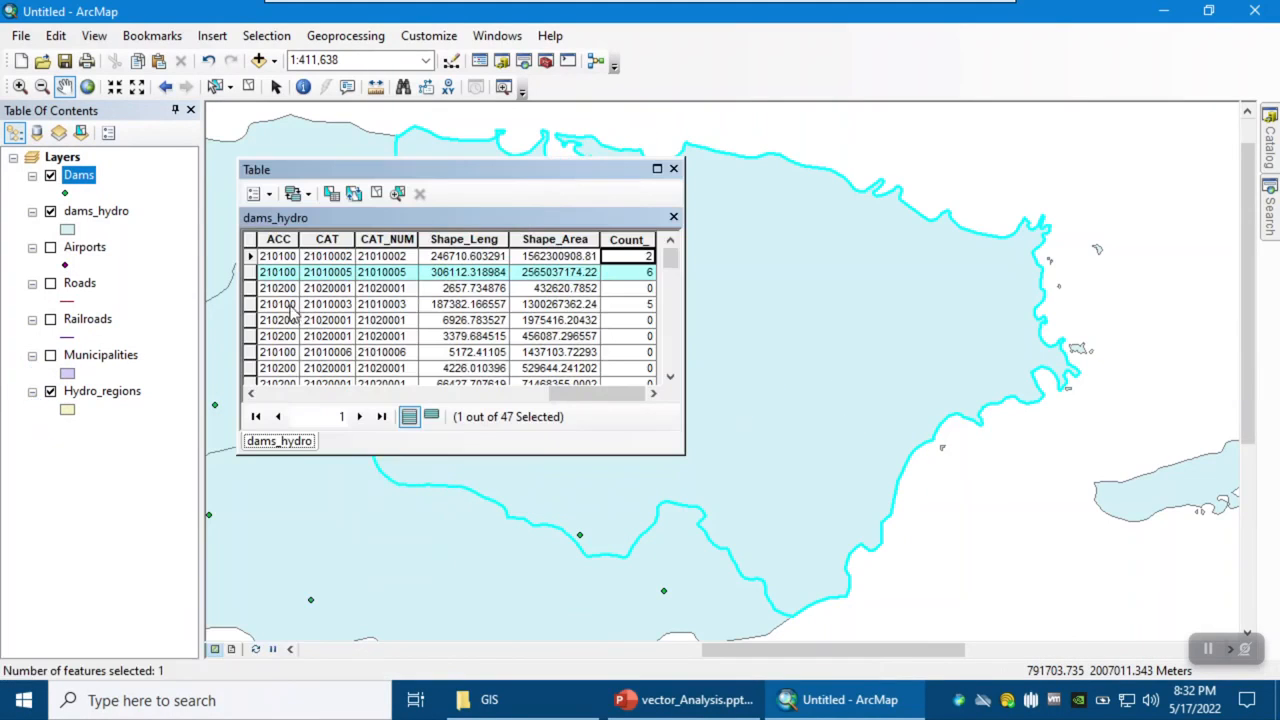
Zoom to the third and fourth dams_hydro records to compare their dams with the Count_ values, and close the attribute table.
double_click(250, 288)
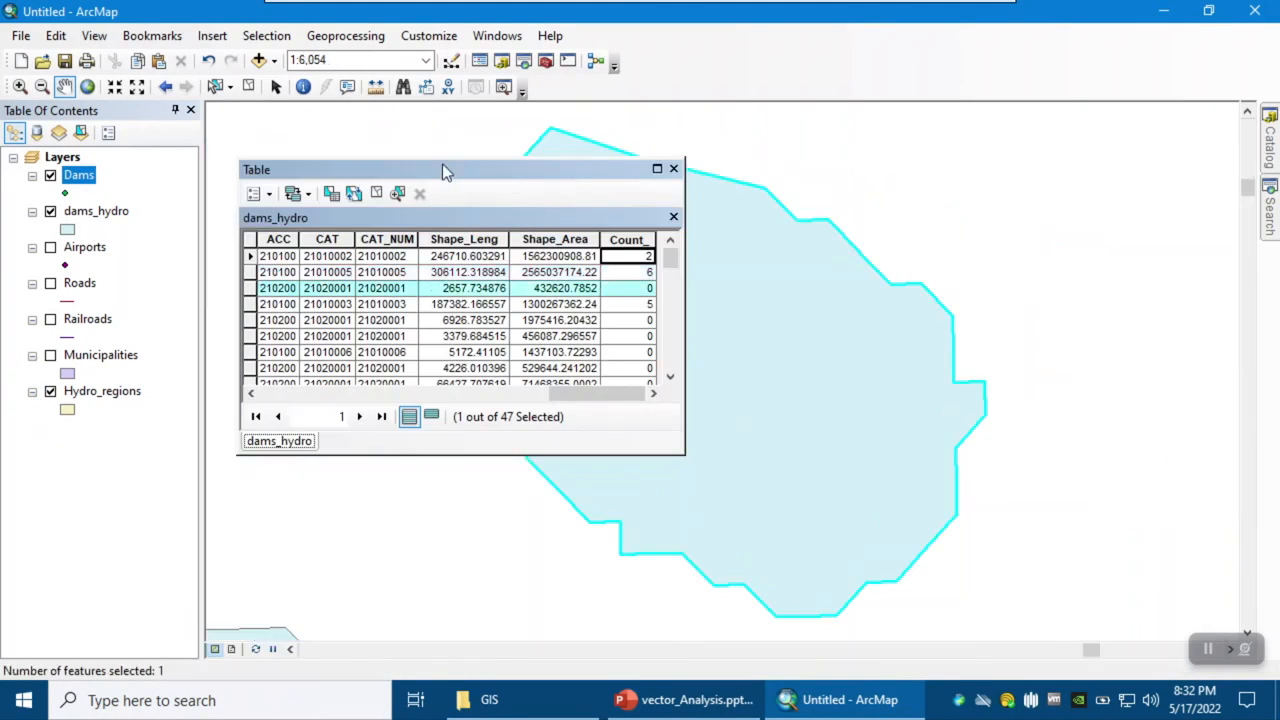
left_click_drag(446, 171, 302, 260)
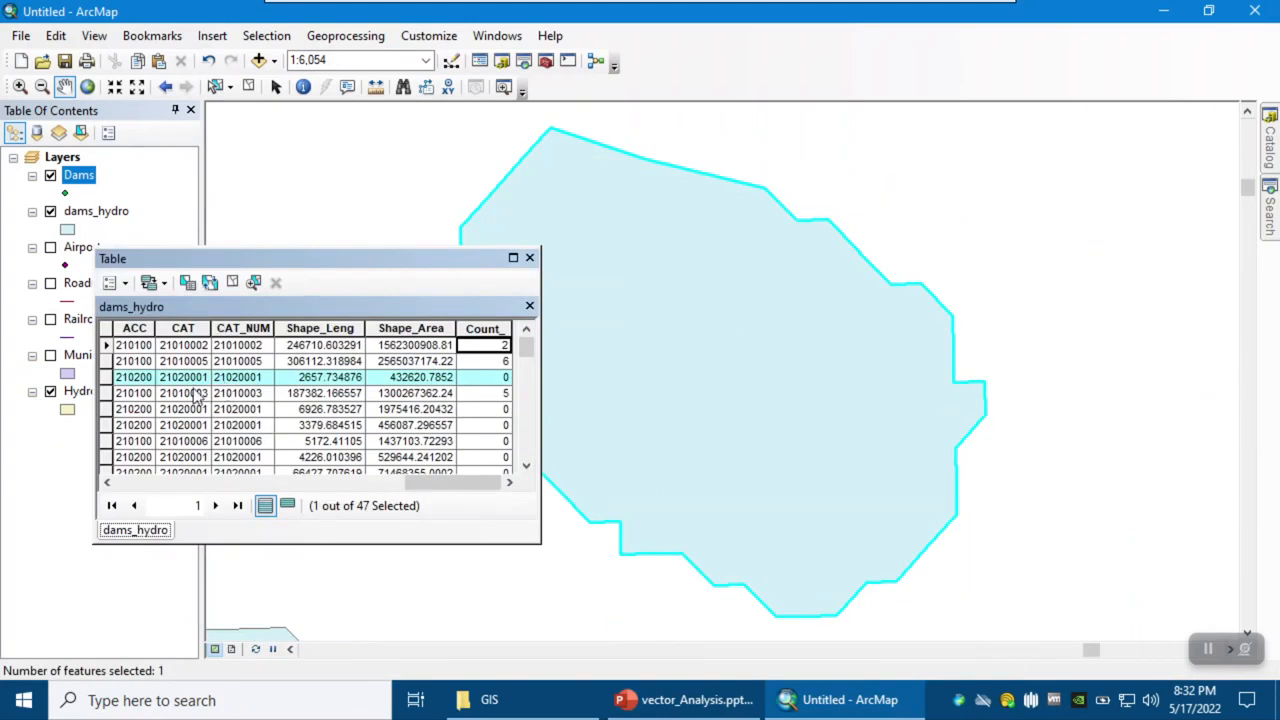
double_click(107, 393)
left_click_drag(363, 261, 752, 170)
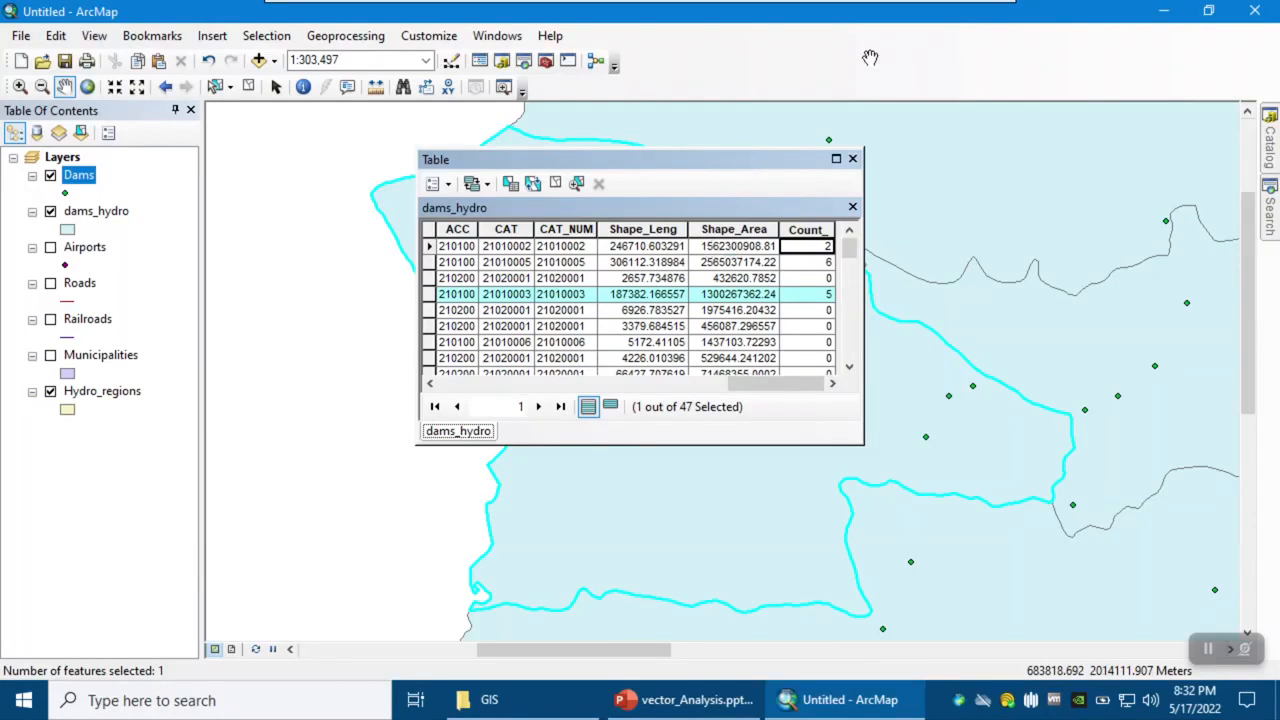
left_click(852, 159)
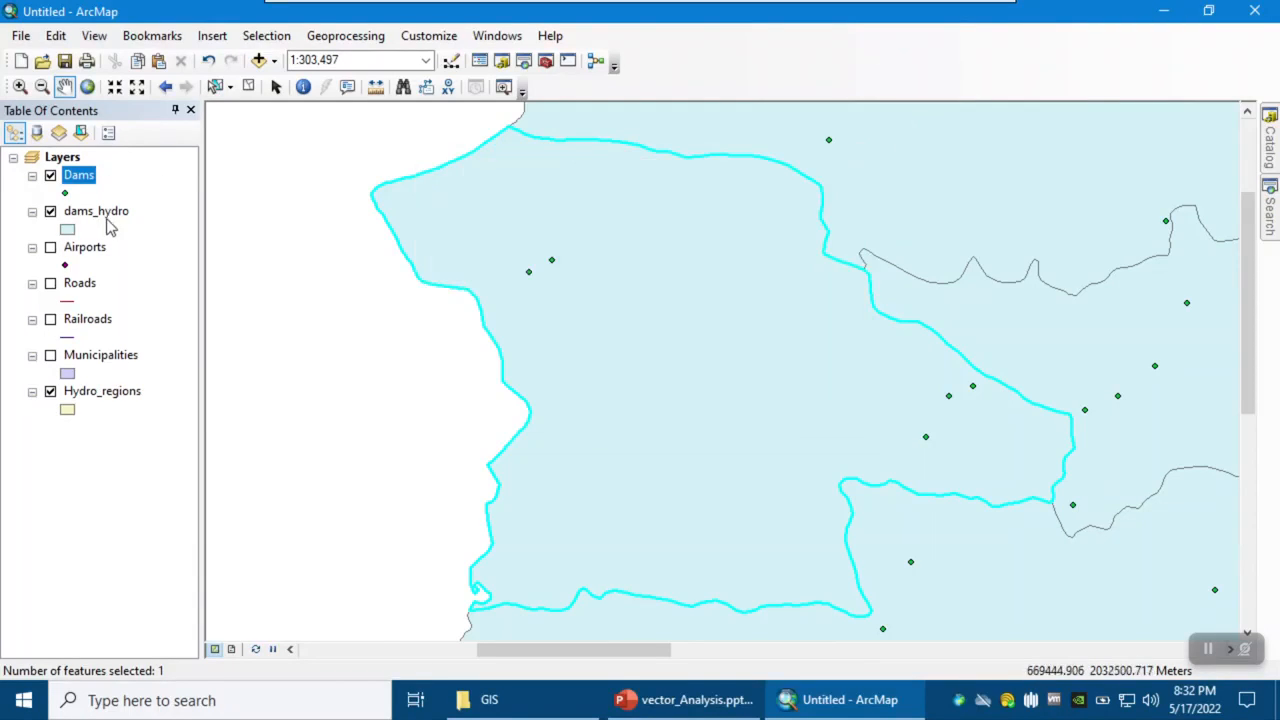
Remove the dams_hydro layer from the data frame and show the map at full extent.
right_click(107, 219)
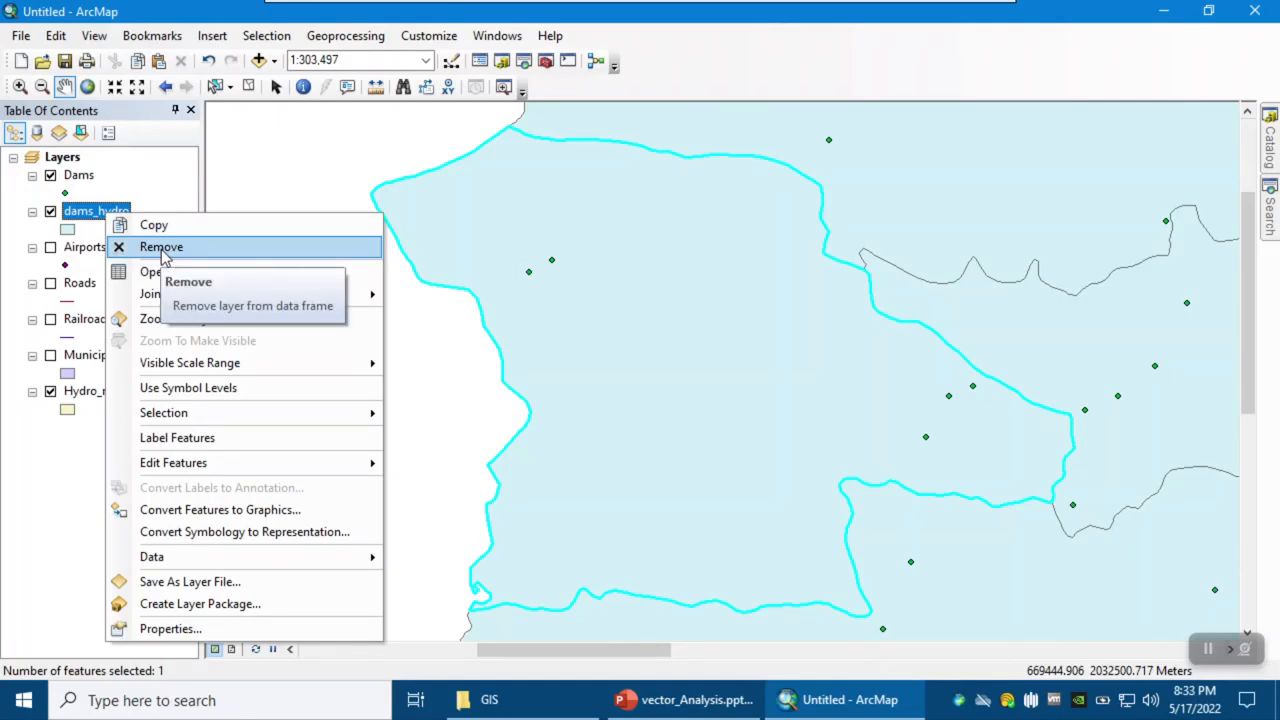
mouse_move(190, 363)
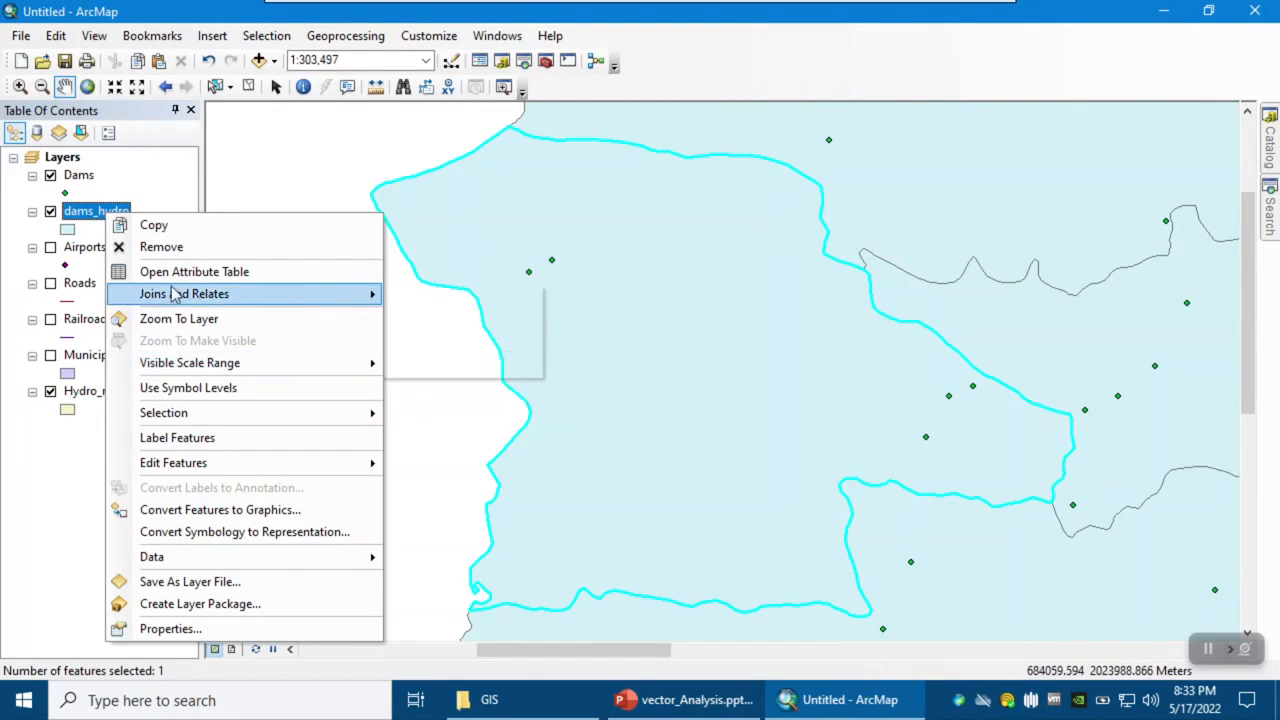
mouse_move(251, 294)
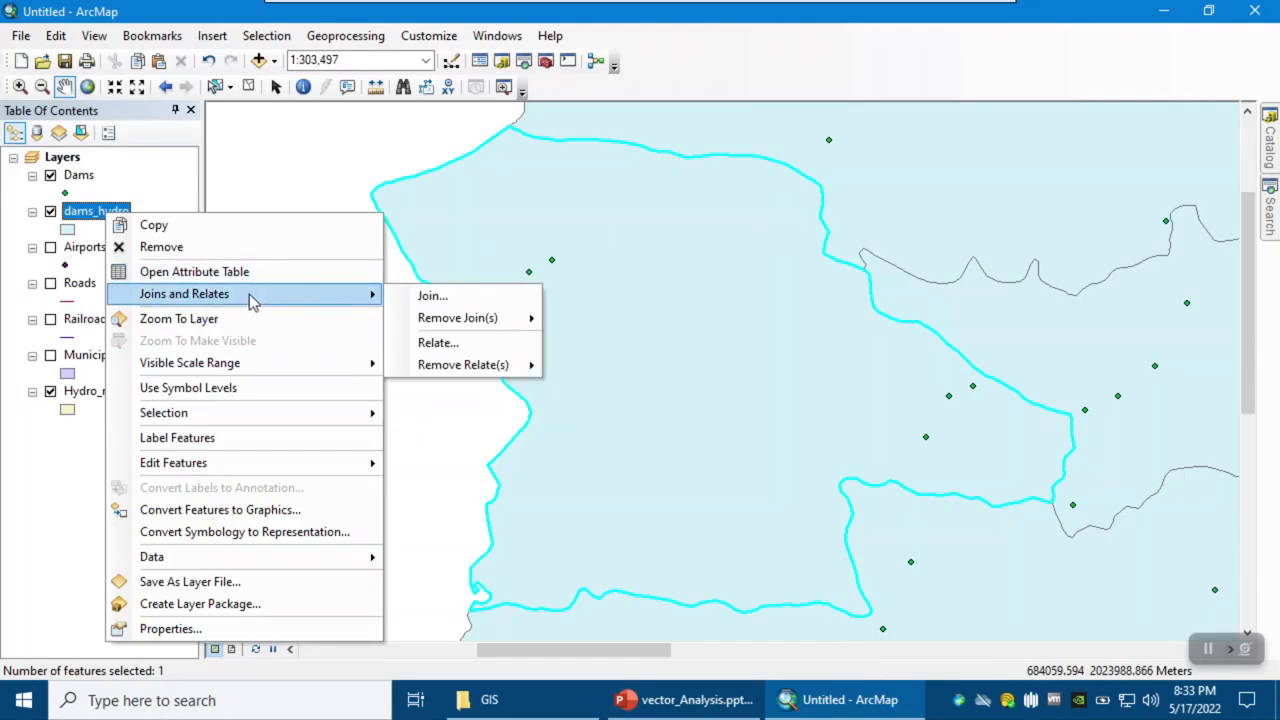
left_click(186, 256)
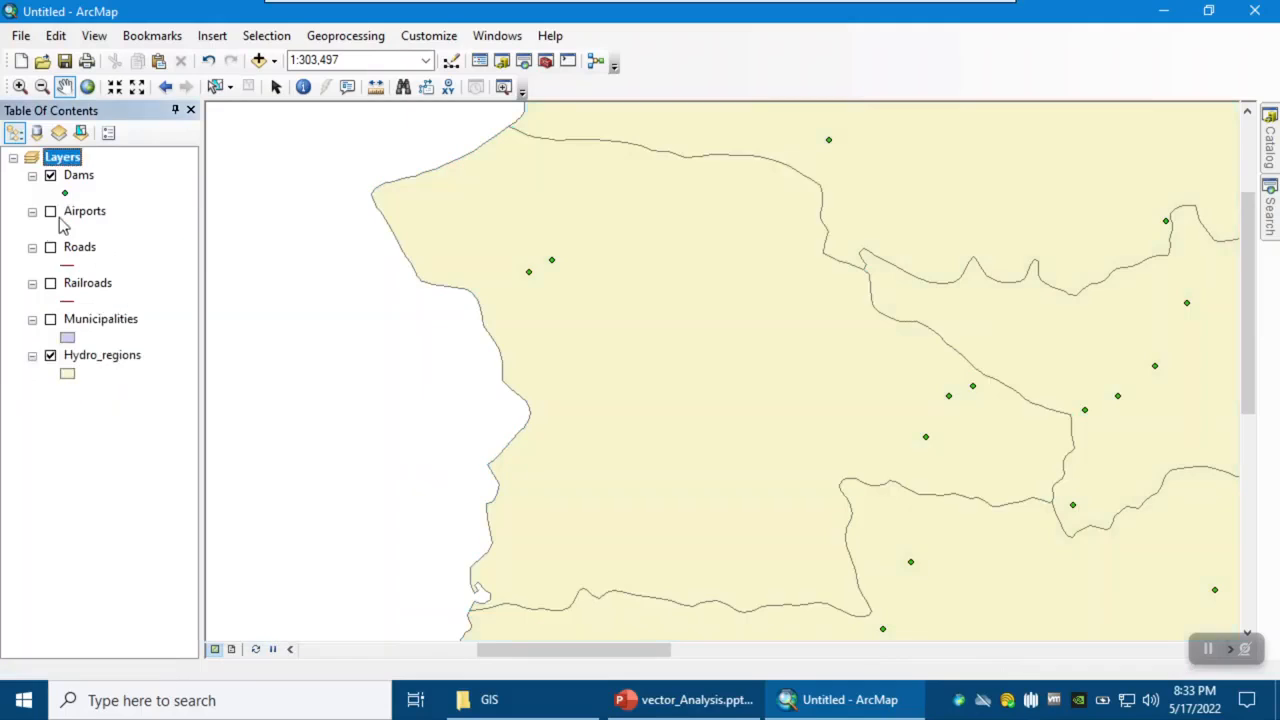
left_click(88, 87)
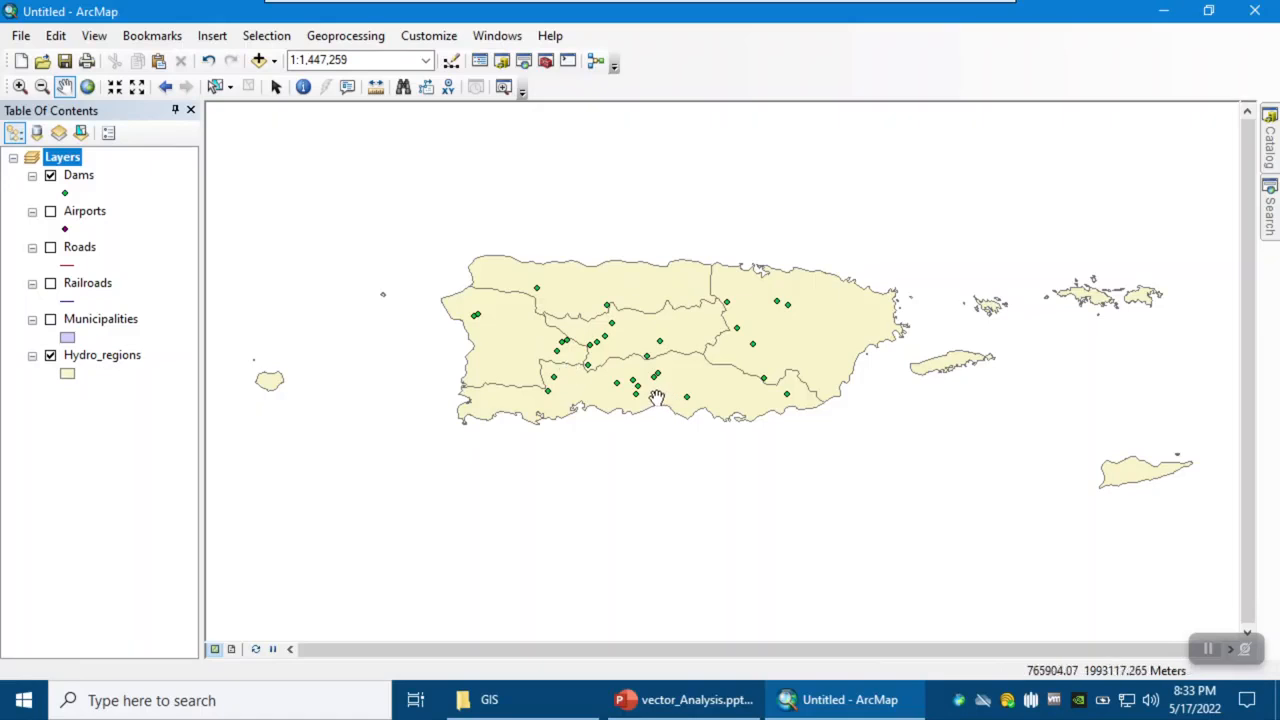
Review the hydrologic zone criterion in the PowerPoint slides, return to ArcMap, and locate the CAT_NAME field in the Hydro_regions attribute table.
left_click(712, 702)
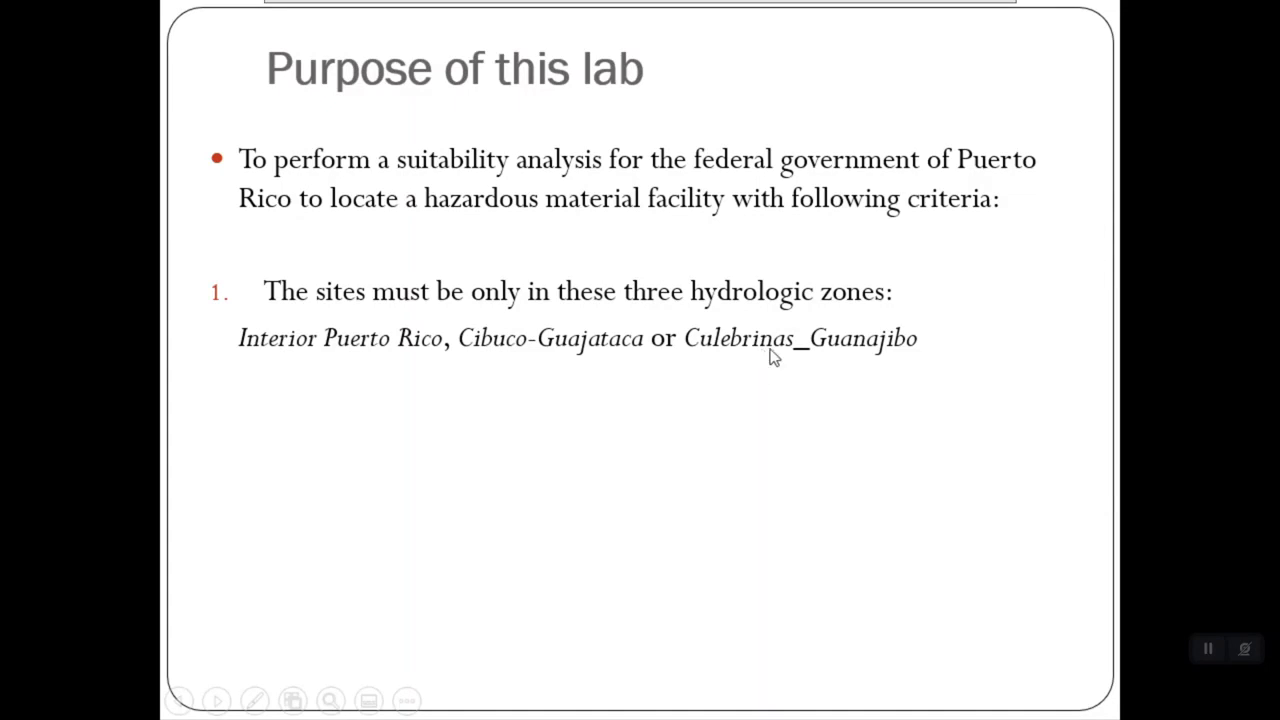
left_click(795, 699)
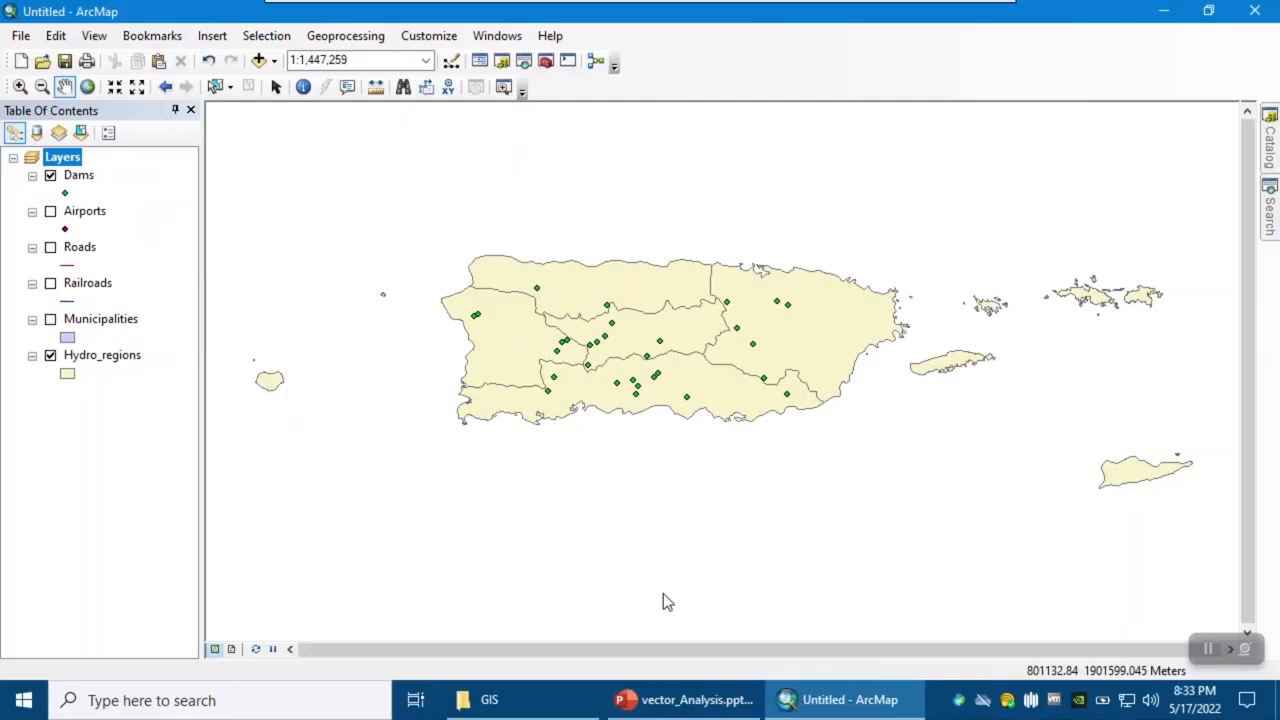
right_click(86, 360)
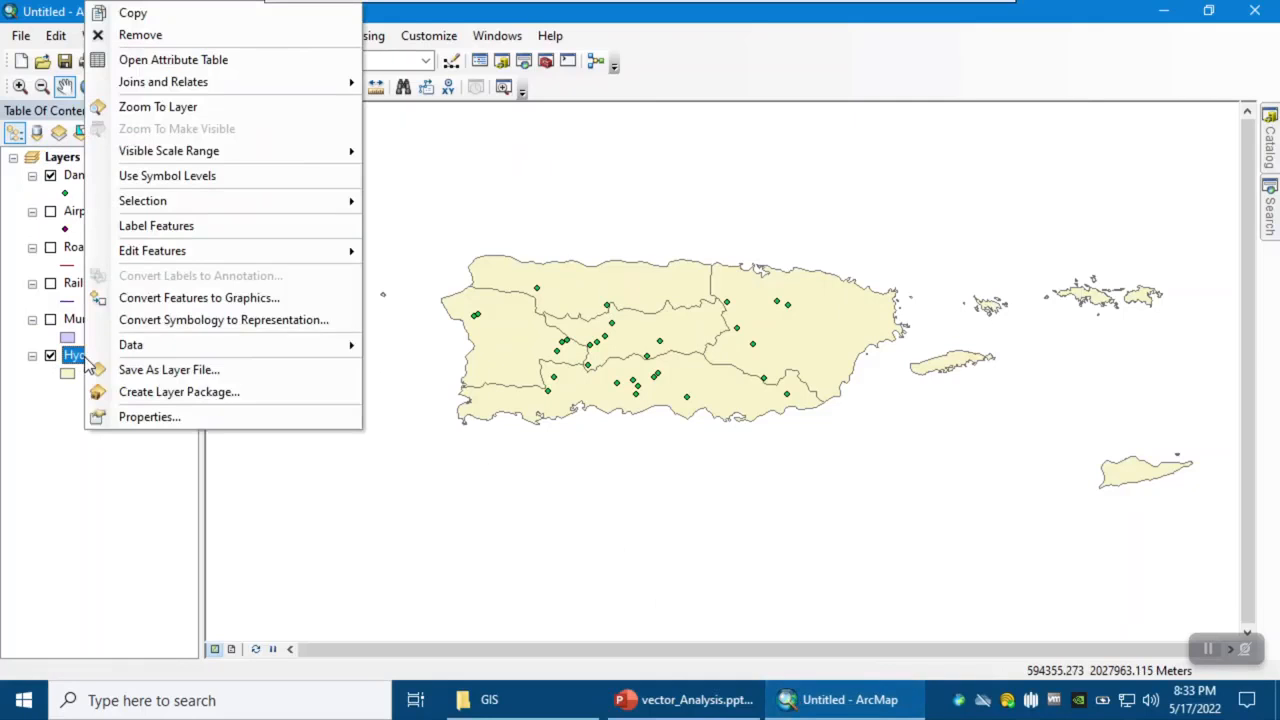
left_click(170, 59)
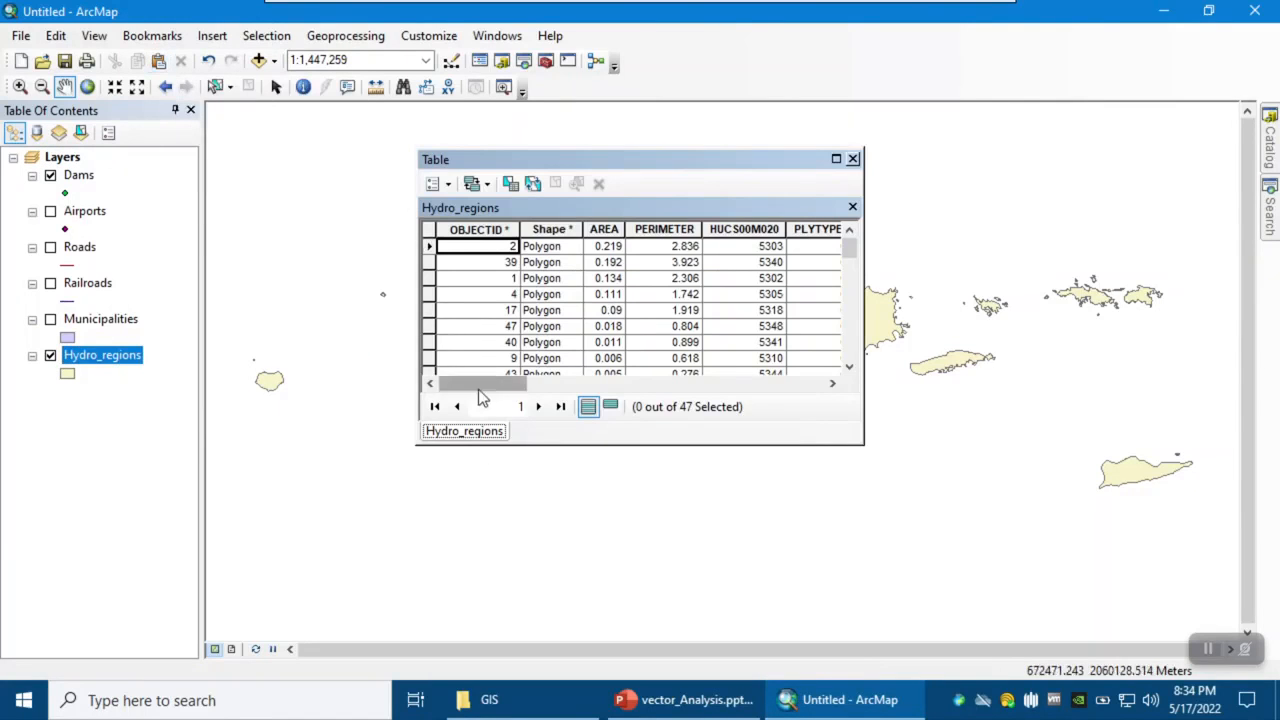
left_click_drag(478, 385, 664, 387)
left_click(645, 229)
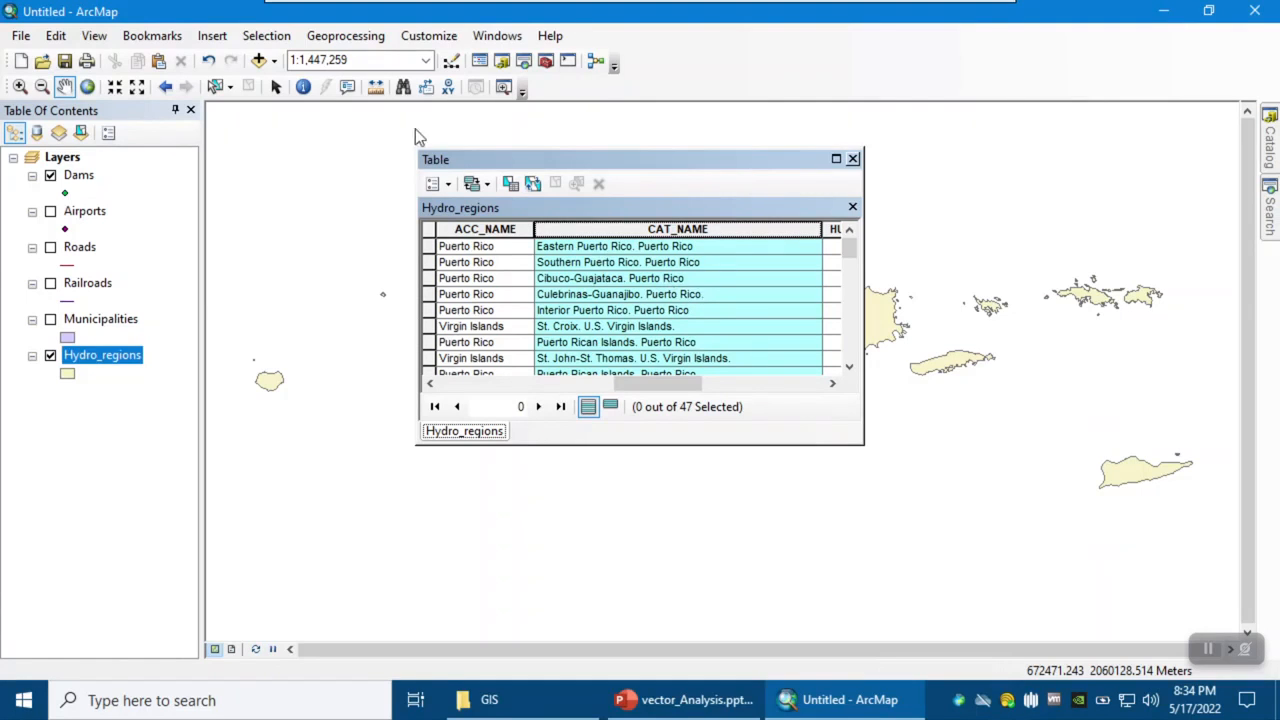
Start a Select By Attributes query with Hydro_regions as the layer, keeping the dialog clear of the table's CAT_NAME values.
left_click(266, 36)
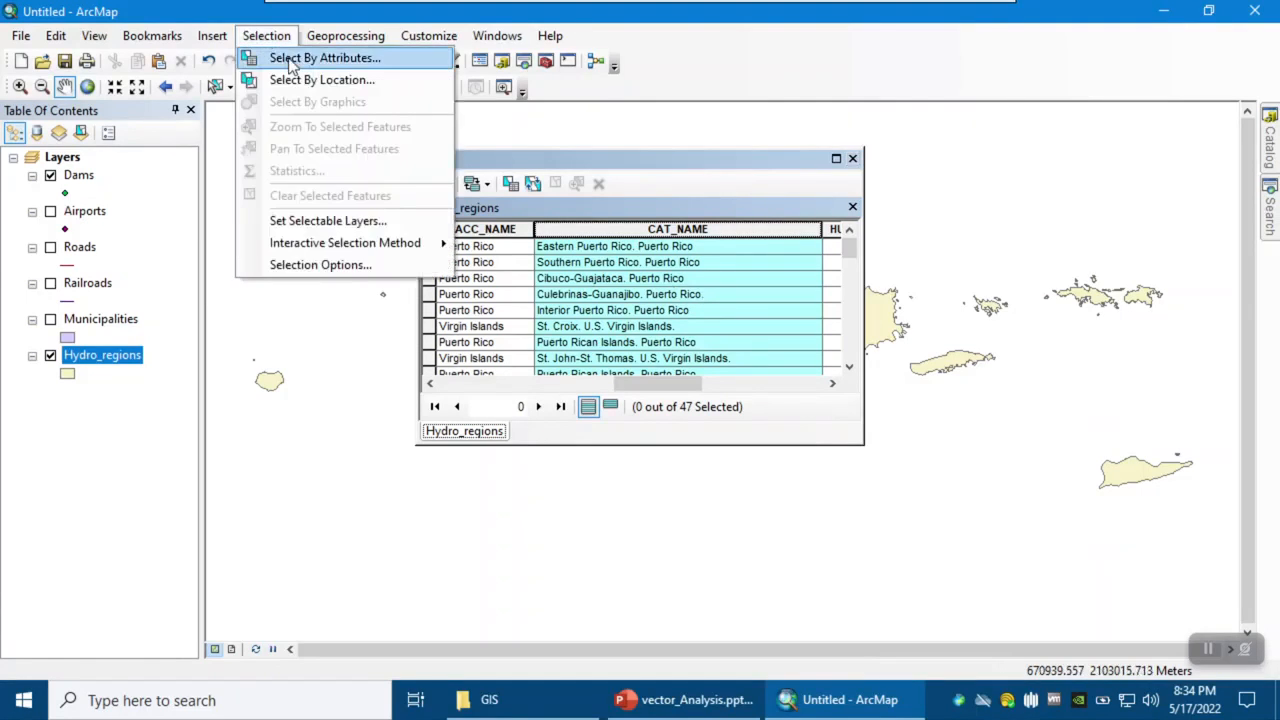
left_click(291, 59)
left_click_drag(227, 55, 960, 144)
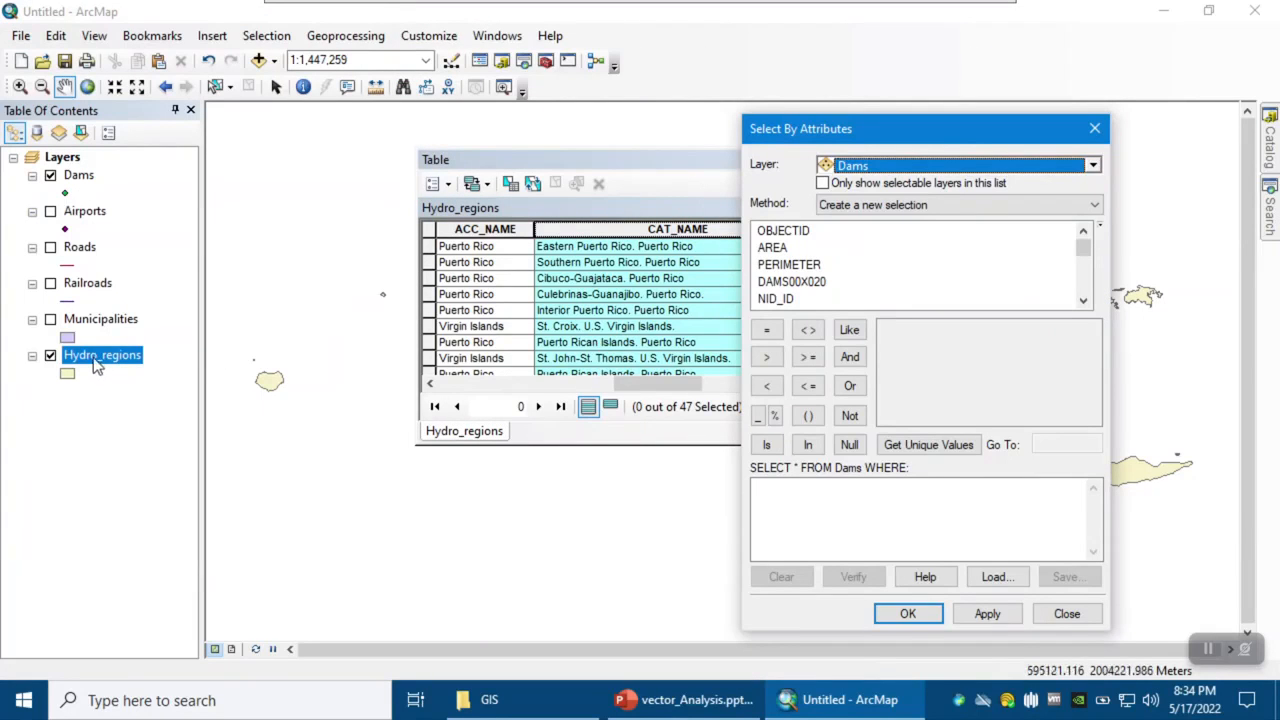
left_click(887, 167)
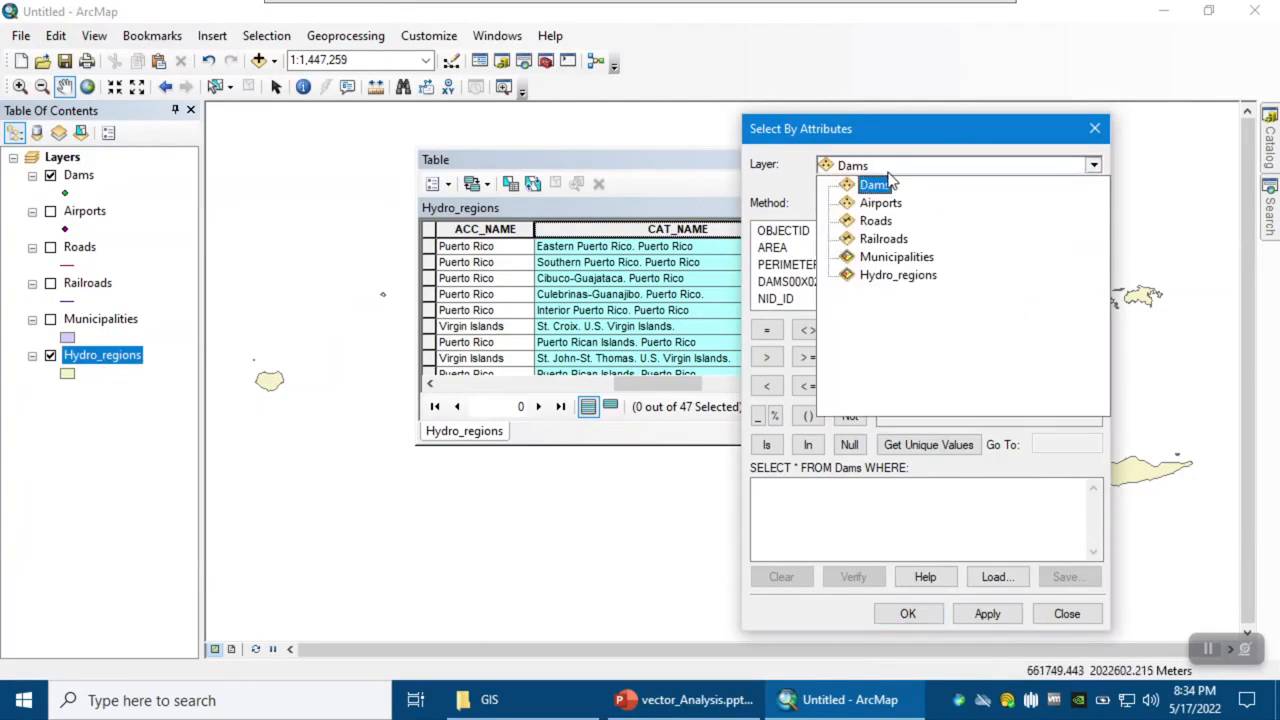
left_click(915, 287)
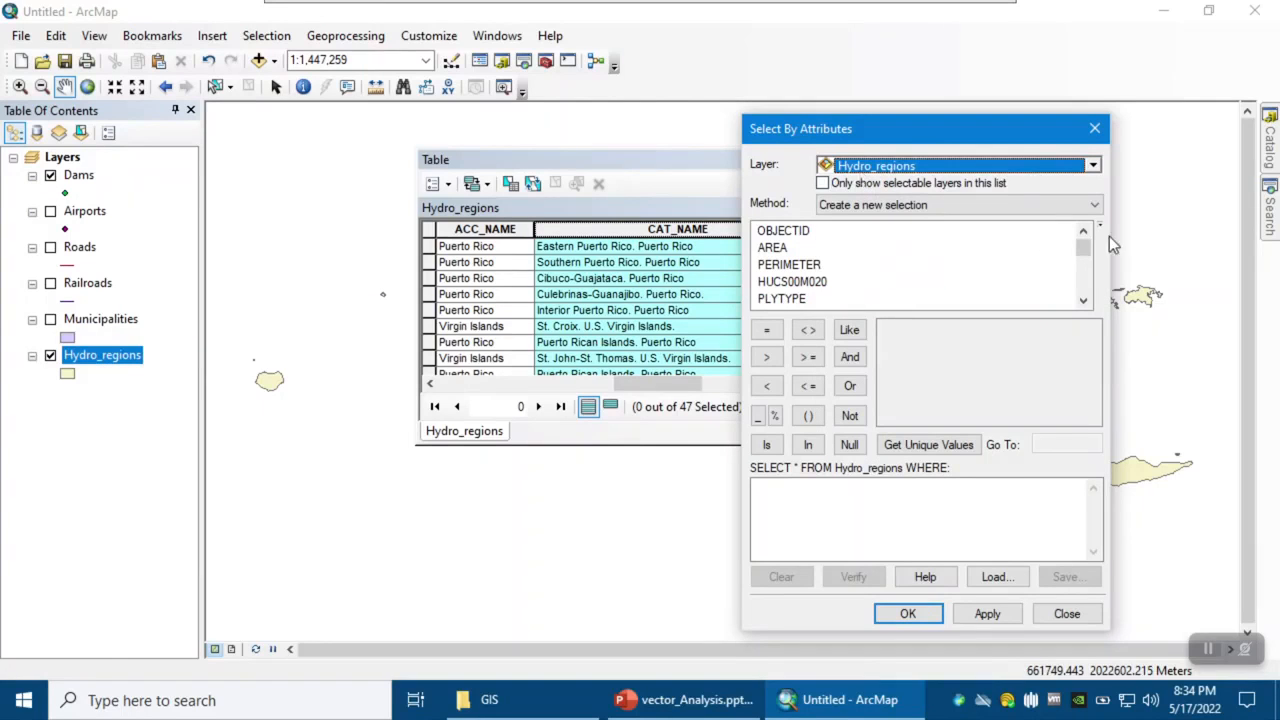
Build the first query condition as CAT_NAME = 'Cibuco-Guajataca. Puerto Rico', picking the region from the field's unique values.
left_click(1083, 300)
left_click(1083, 300)
left_click(1083, 300)
left_click(1083, 300)
left_click(1083, 300)
left_click(1083, 300)
left_click(1083, 300)
double_click(809, 284)
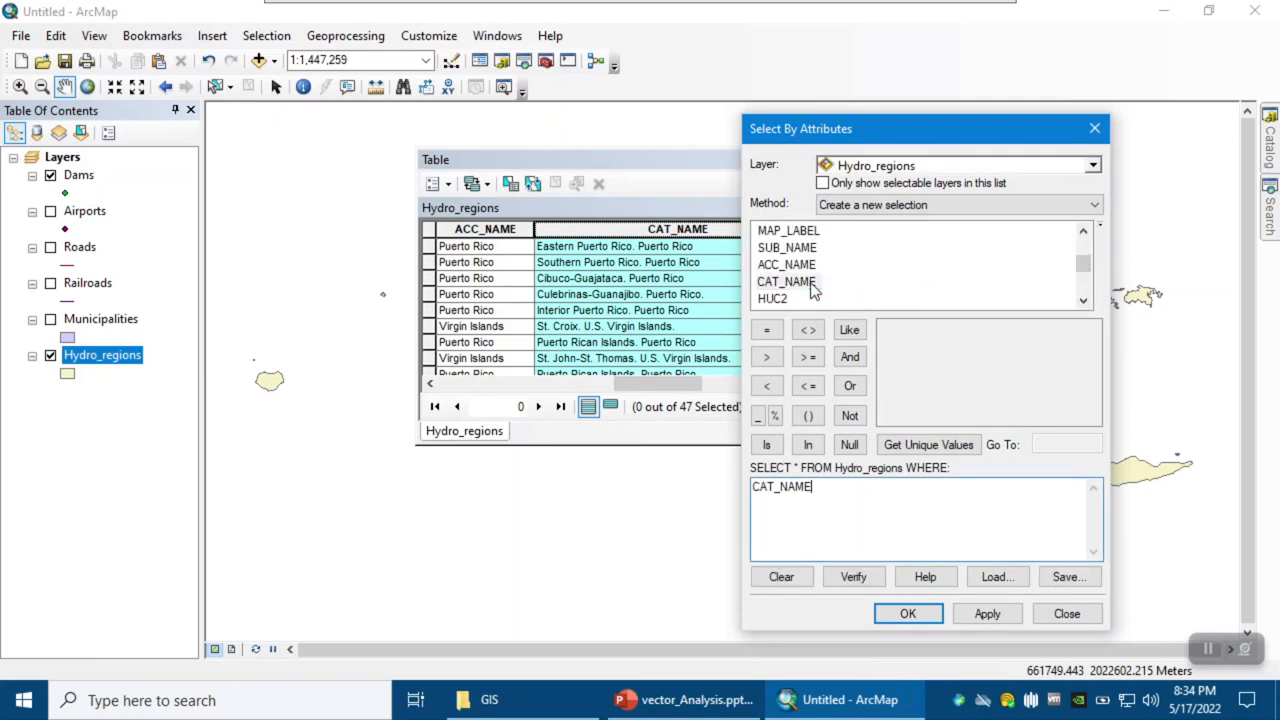
left_click(772, 334)
left_click(928, 444)
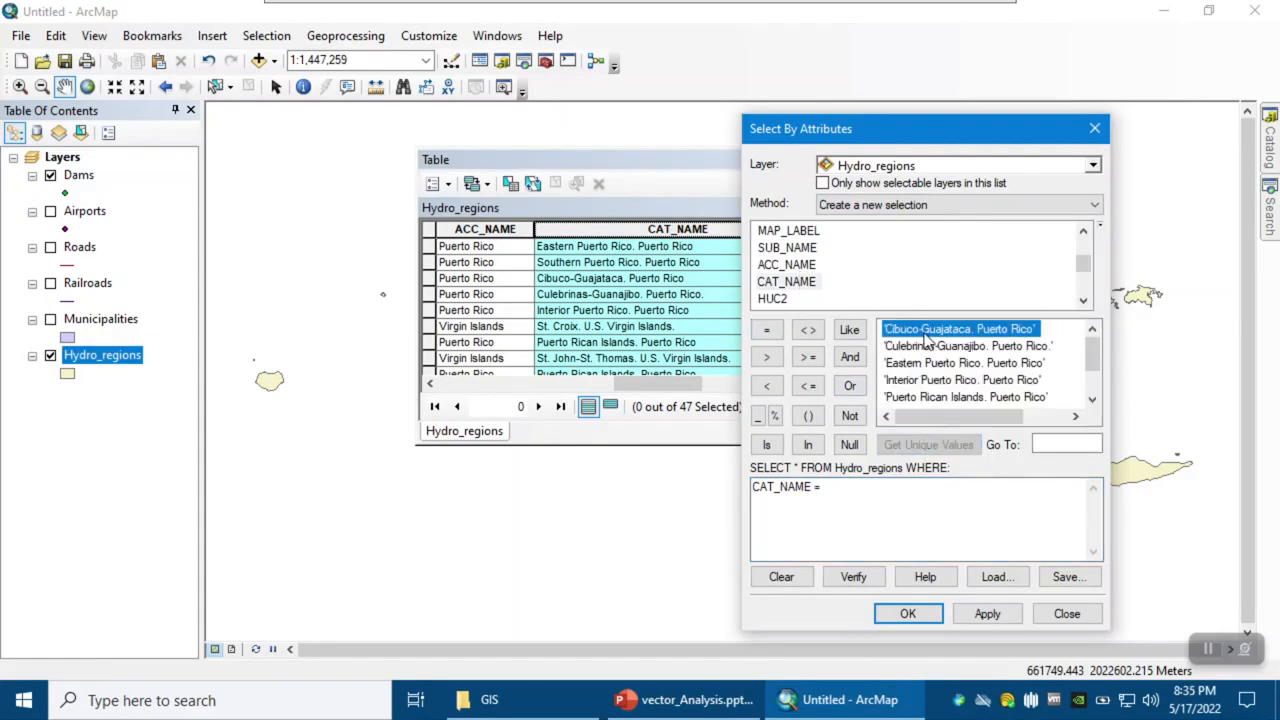
double_click(921, 333)
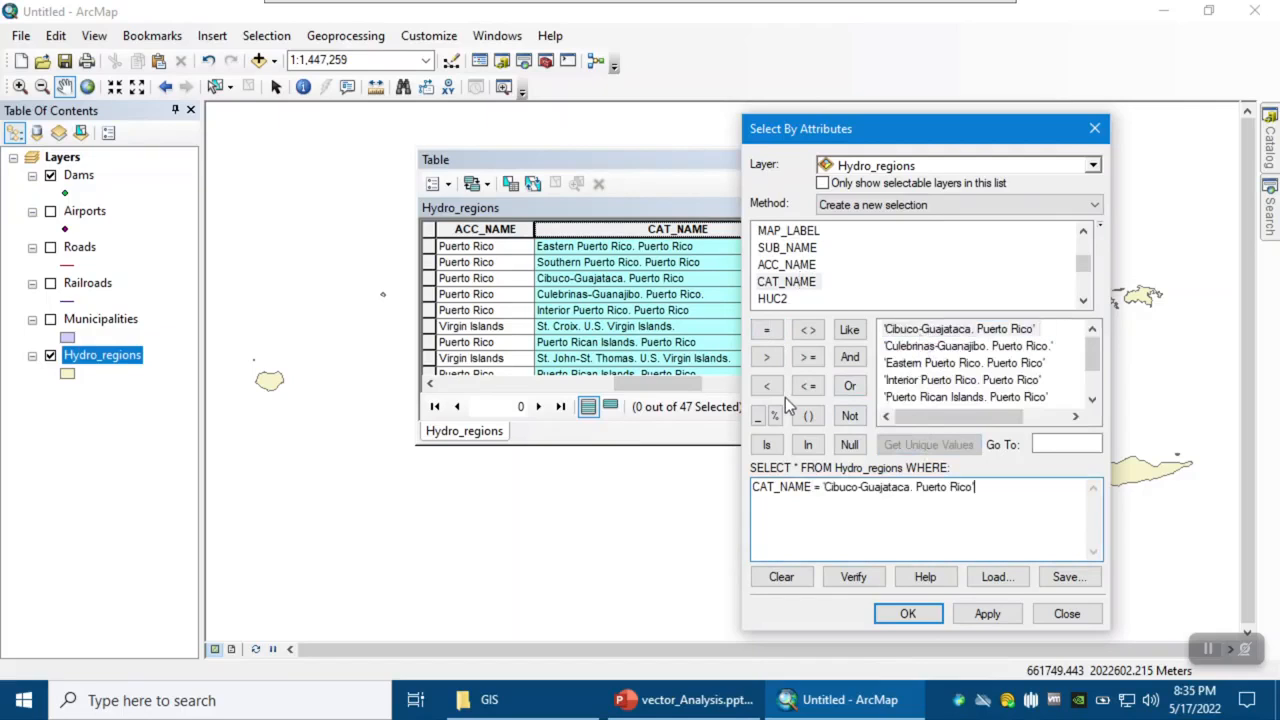
Extend the query with OR CAT_NAME = 'Culebrinas-Guanajibo. Puerto Rico.'.
left_click(850, 387)
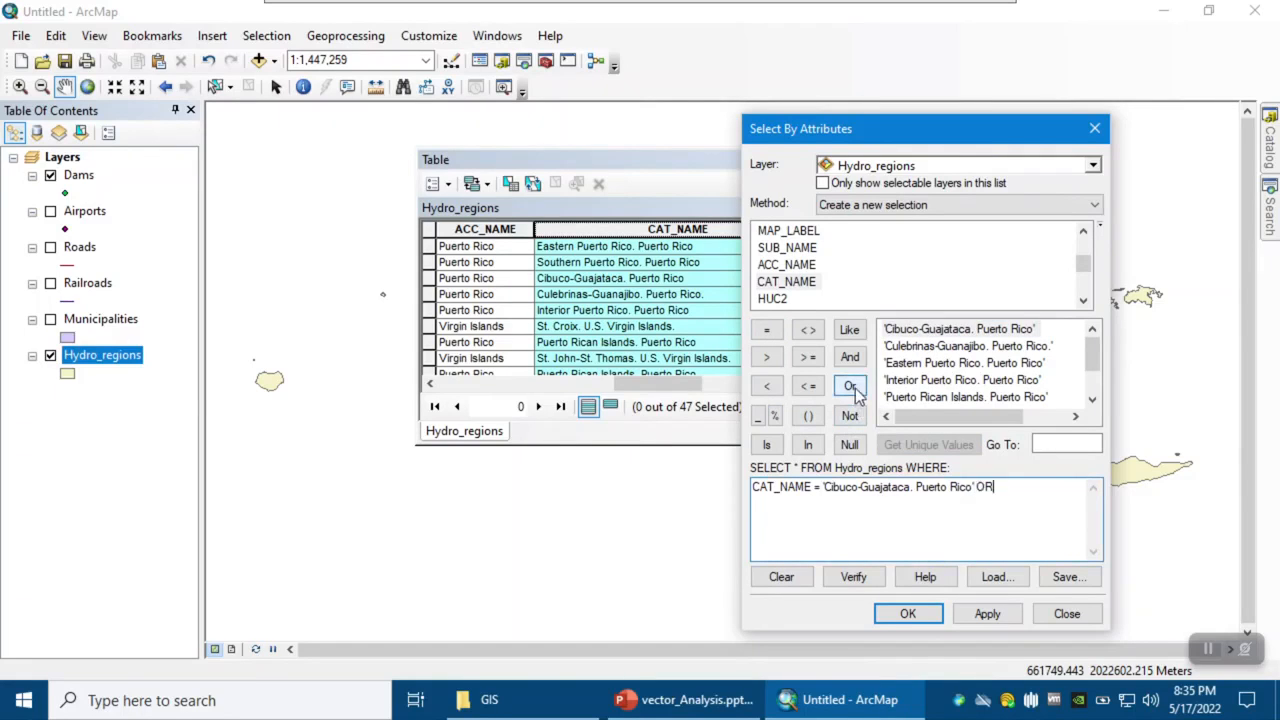
double_click(790, 282)
left_click(769, 338)
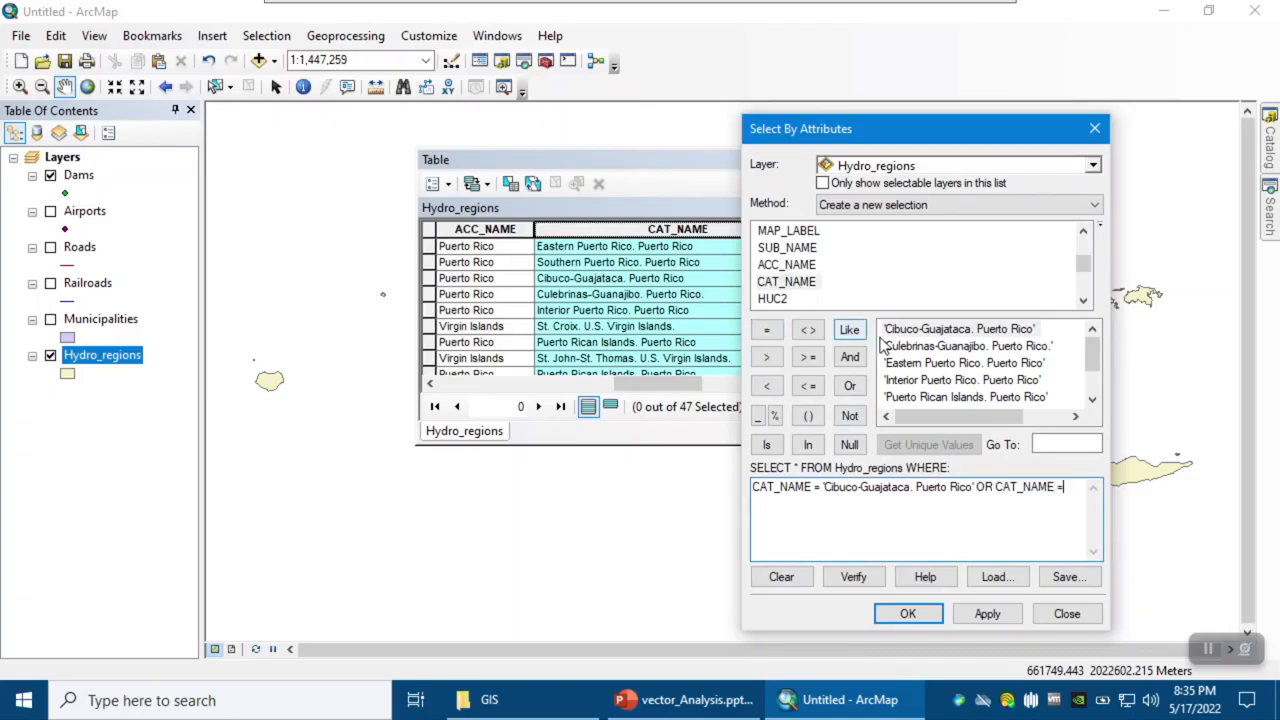
double_click(905, 346)
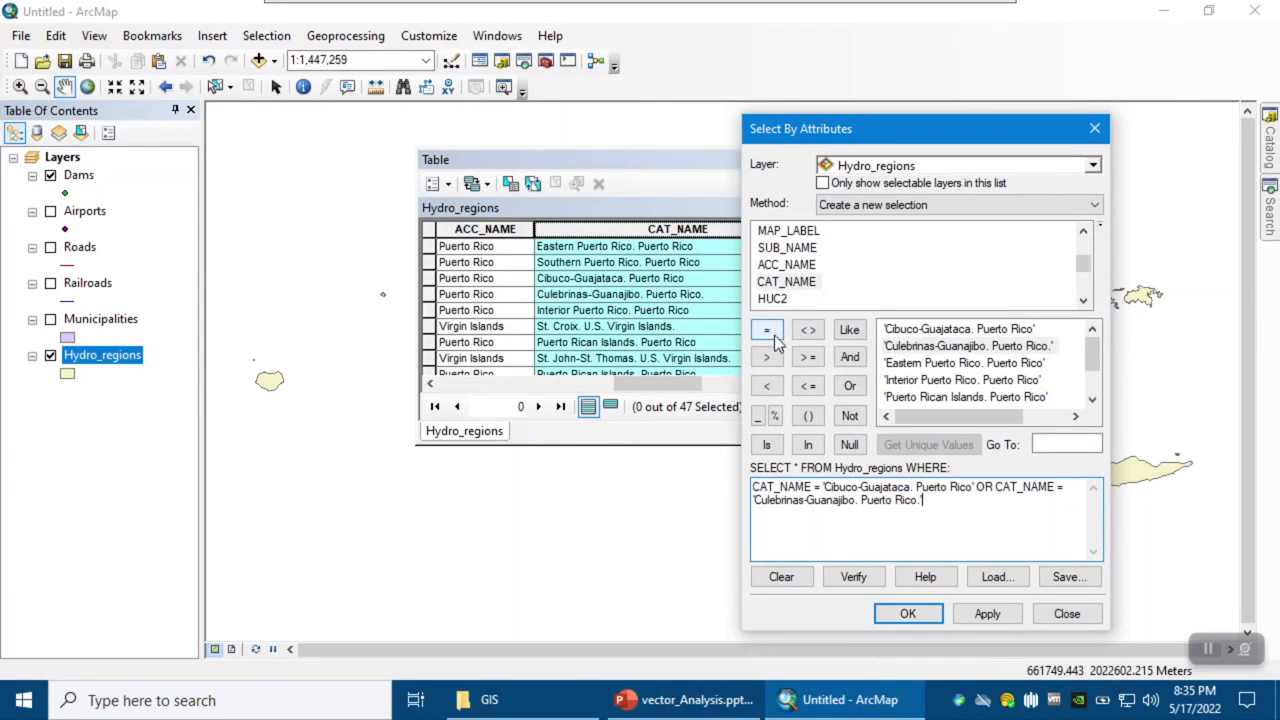
Add a third condition to the query: OR CAT_NAME = 'Interior Puerto Rico. Puerto Rico'.
left_click(850, 390)
double_click(782, 283)
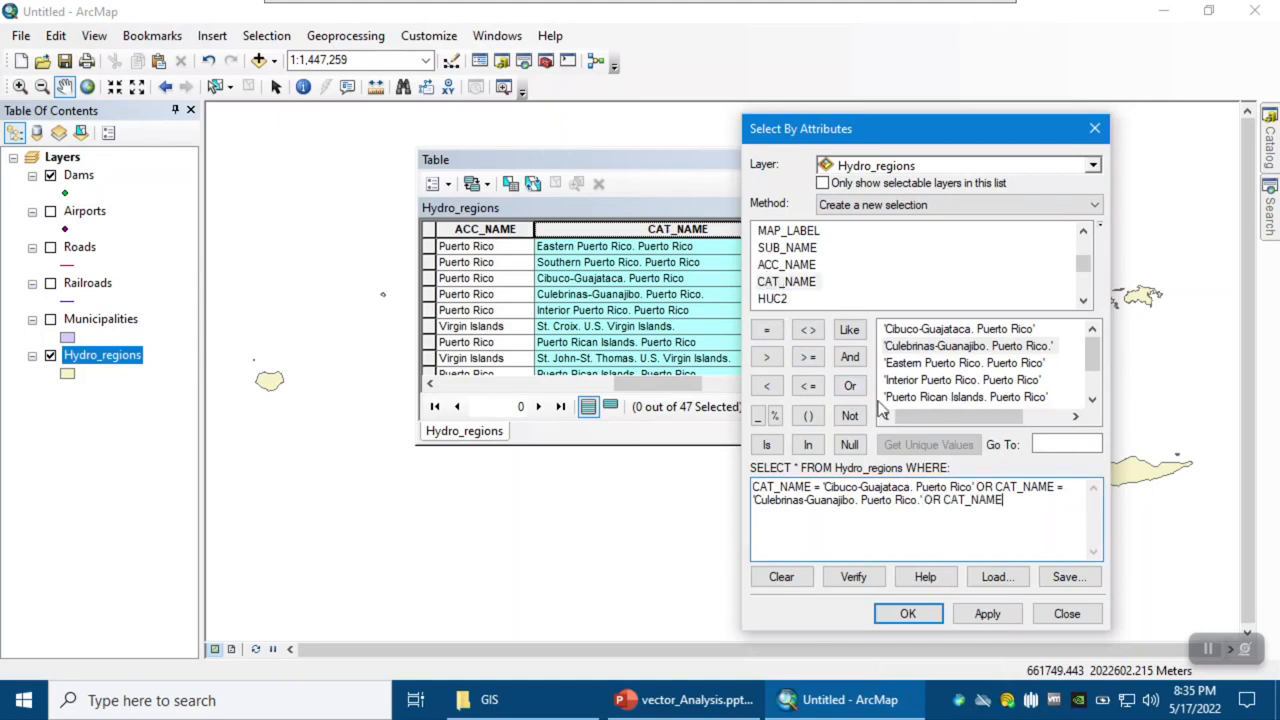
left_click(767, 330)
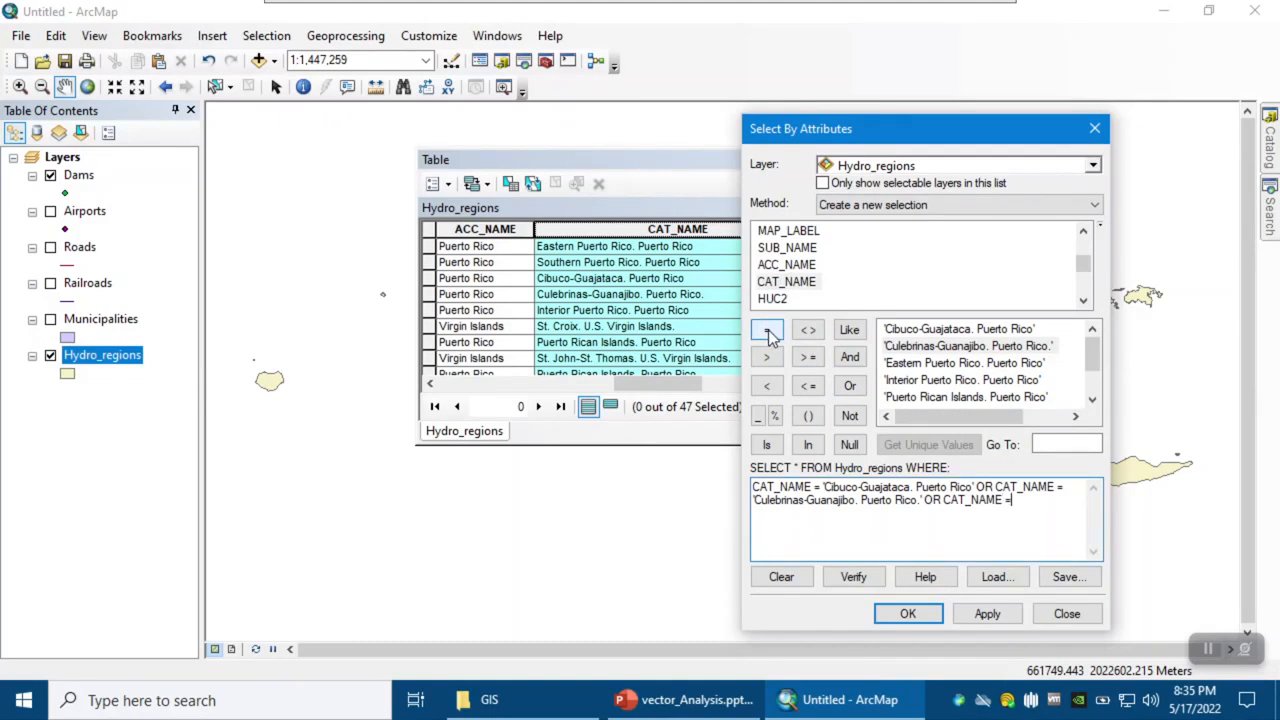
double_click(980, 382)
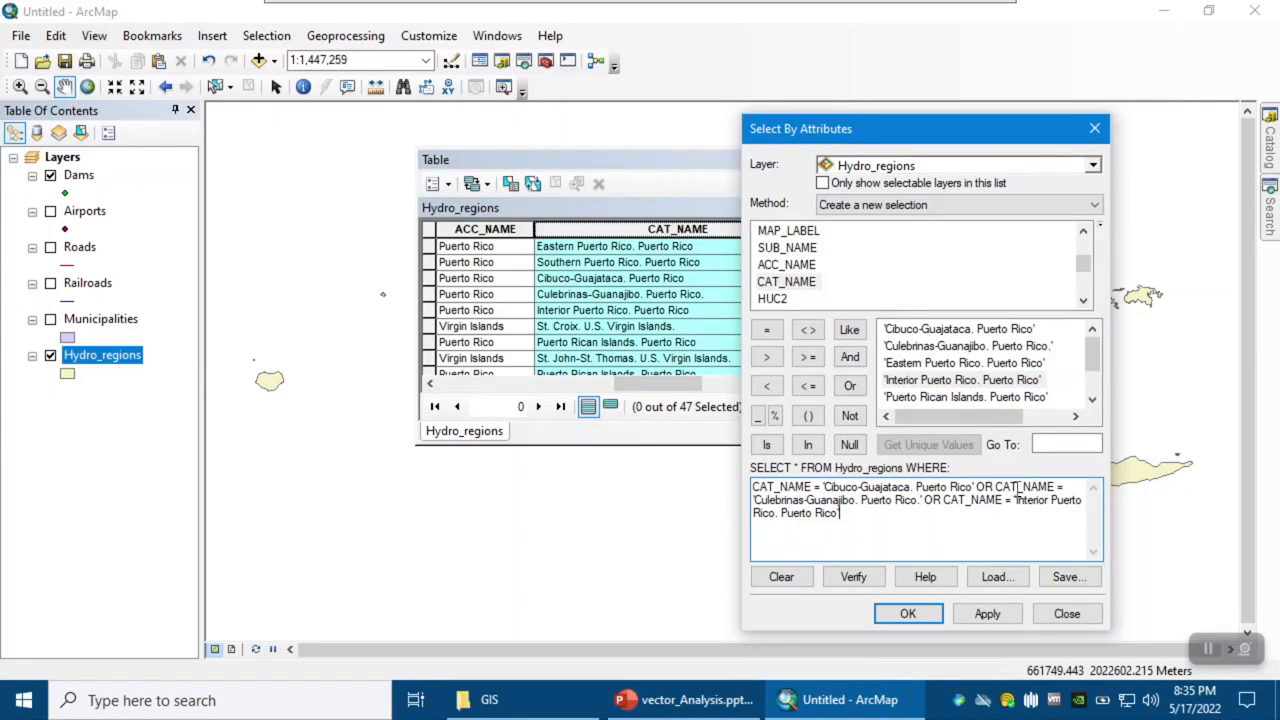
Verify the expression, apply it to select the matching Hydro_regions polygons, and close the query dialog and attribute table.
left_click(852, 577)
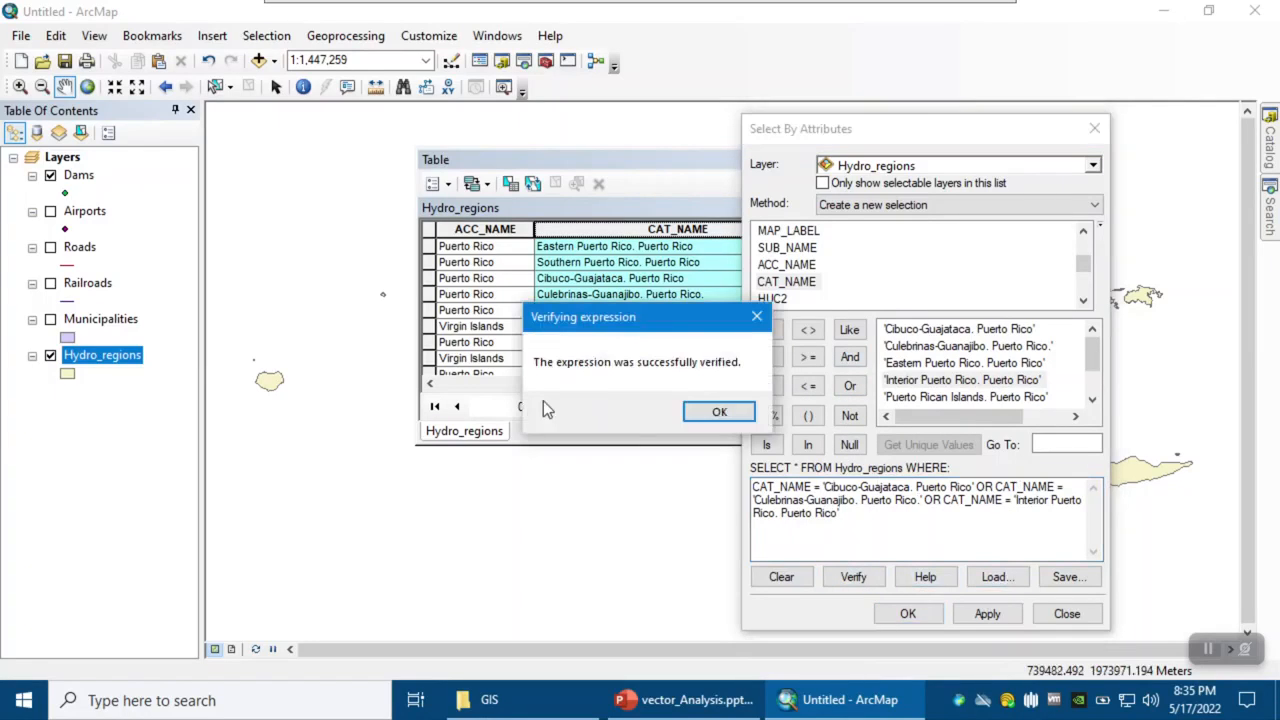
left_click(720, 413)
left_click(986, 616)
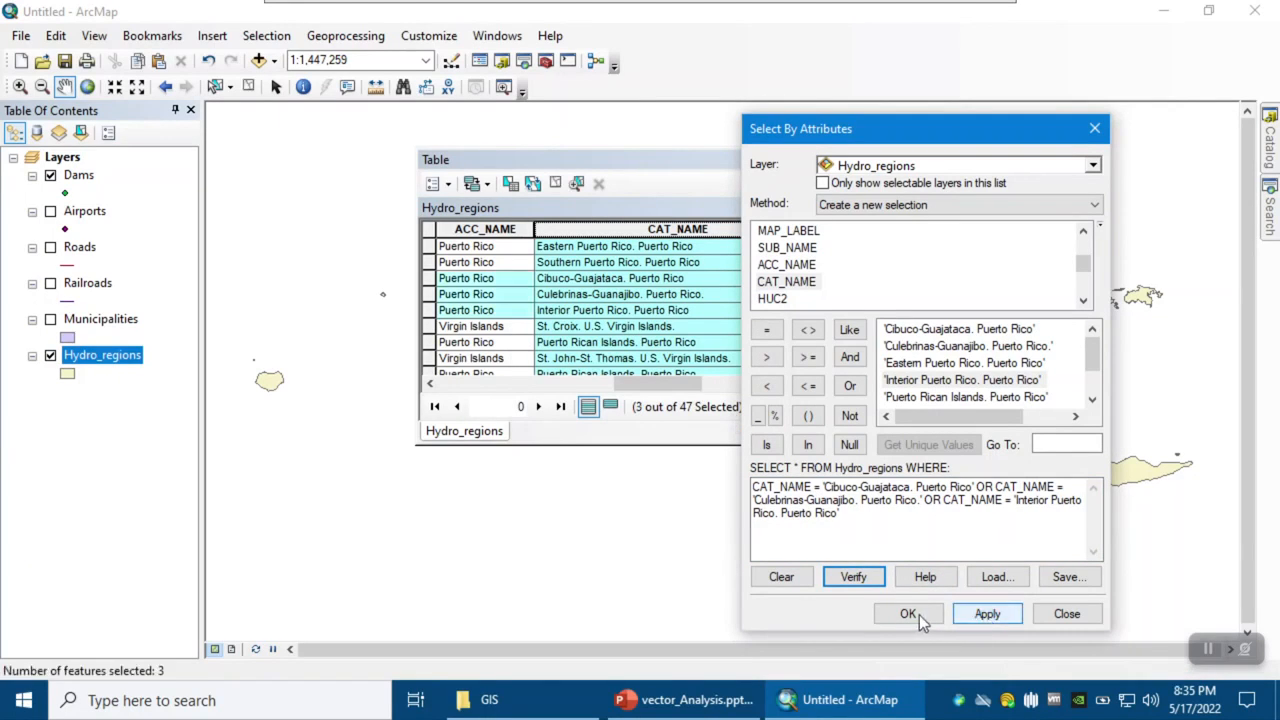
left_click(907, 614)
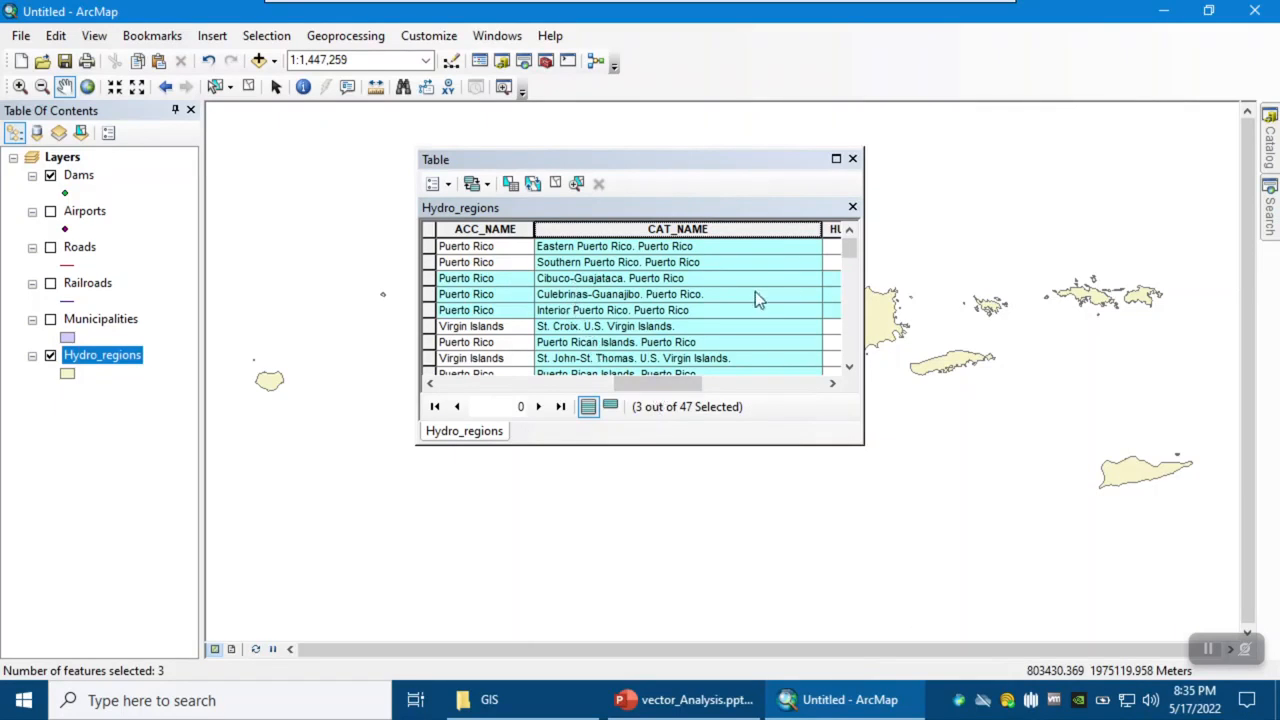
left_click(852, 160)
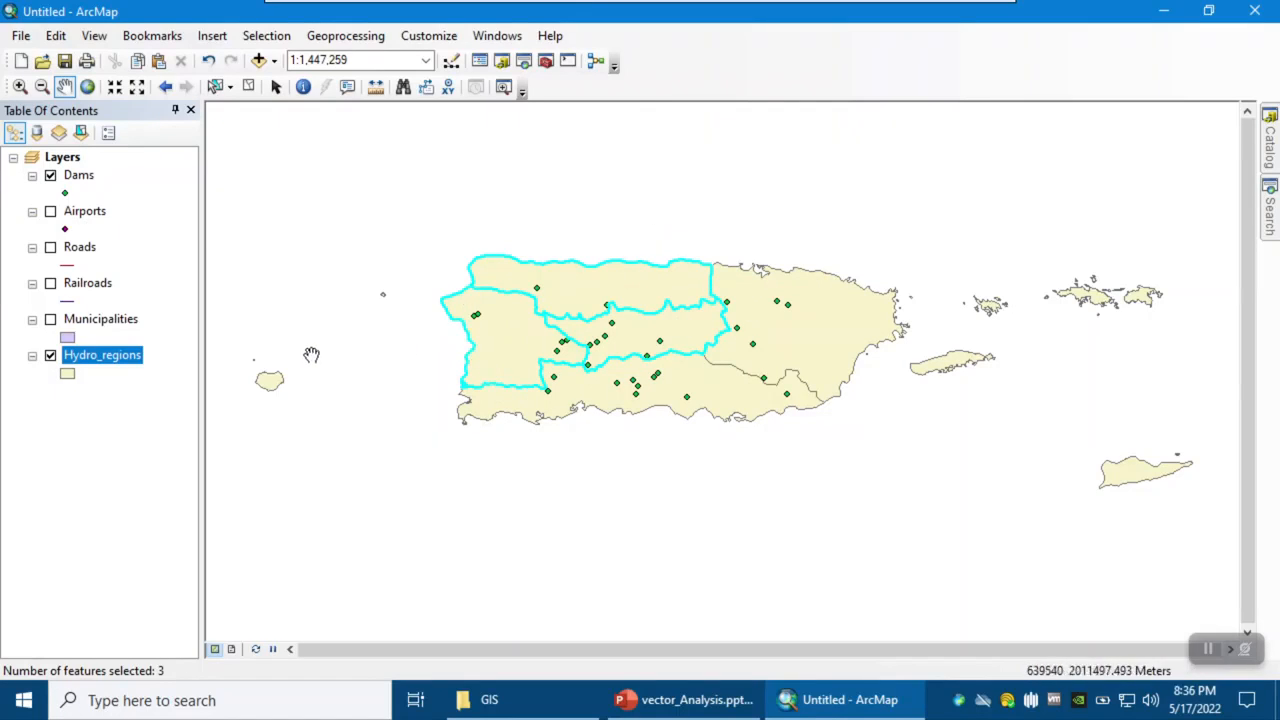
Label the Hydro_regions features with the CAT_NAME field, using the same label method for all features.
right_click(76, 360)
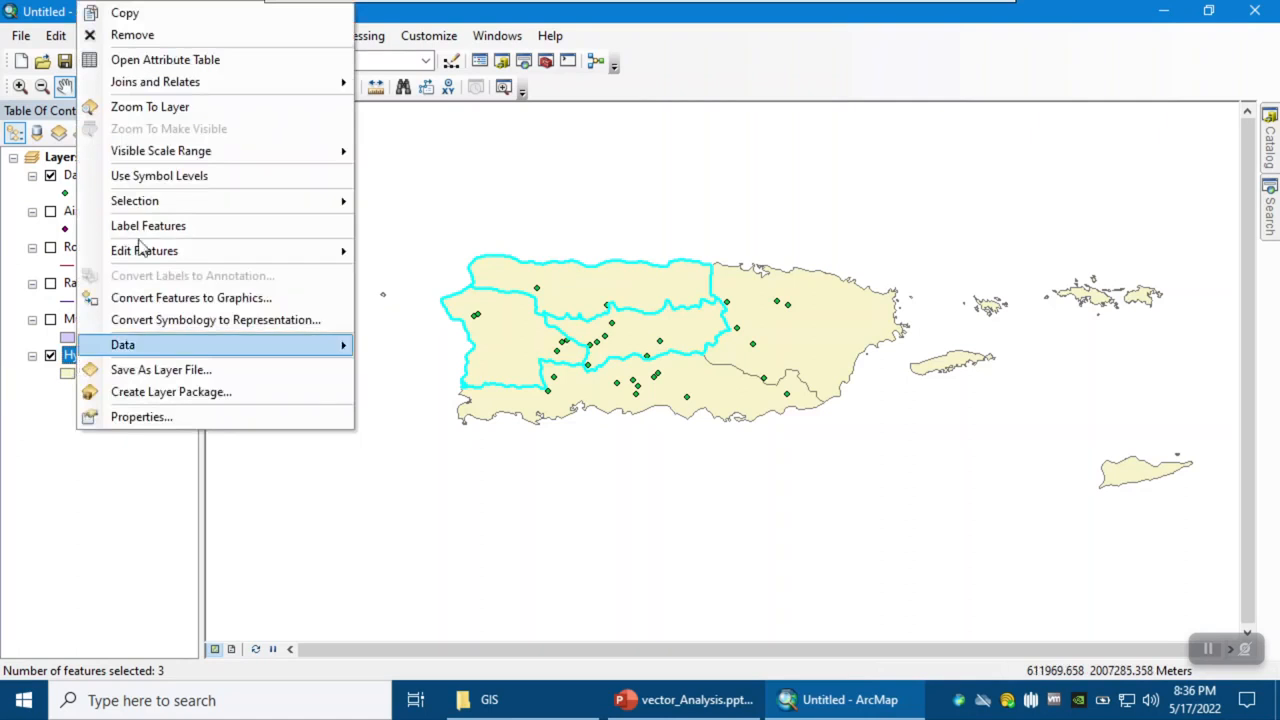
left_click(178, 419)
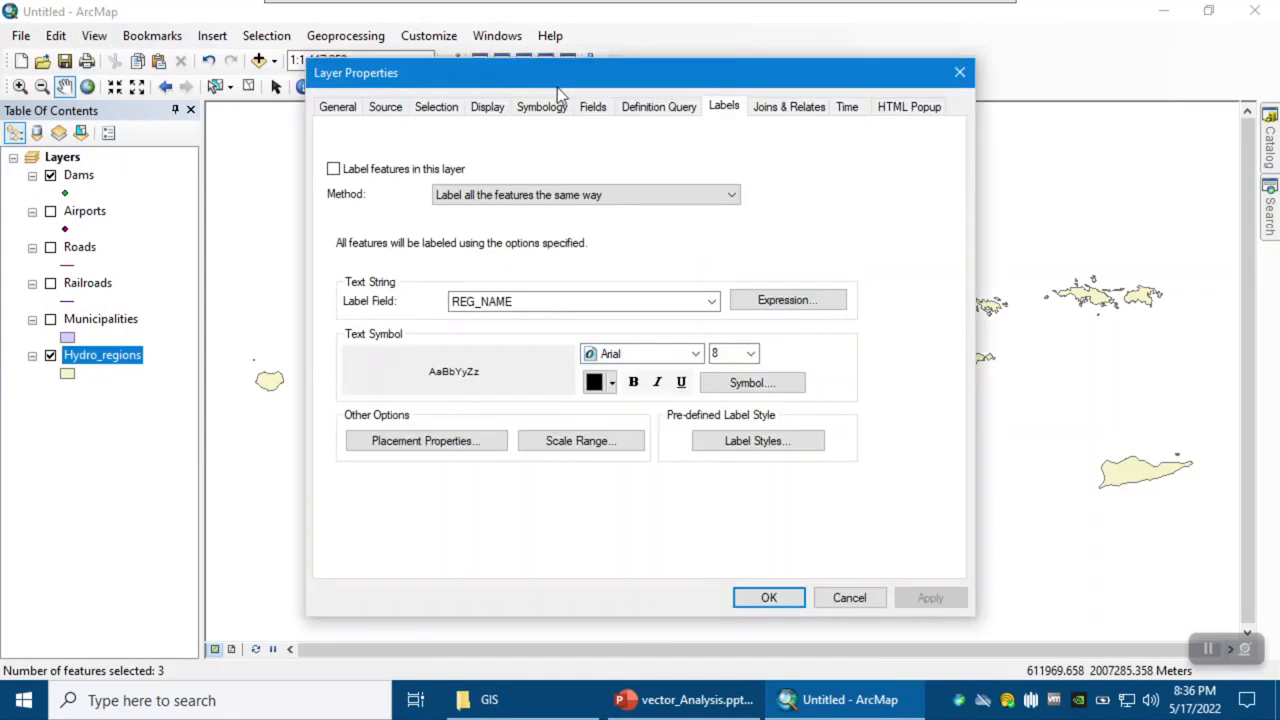
left_click(500, 197)
left_click(487, 201)
left_click(520, 301)
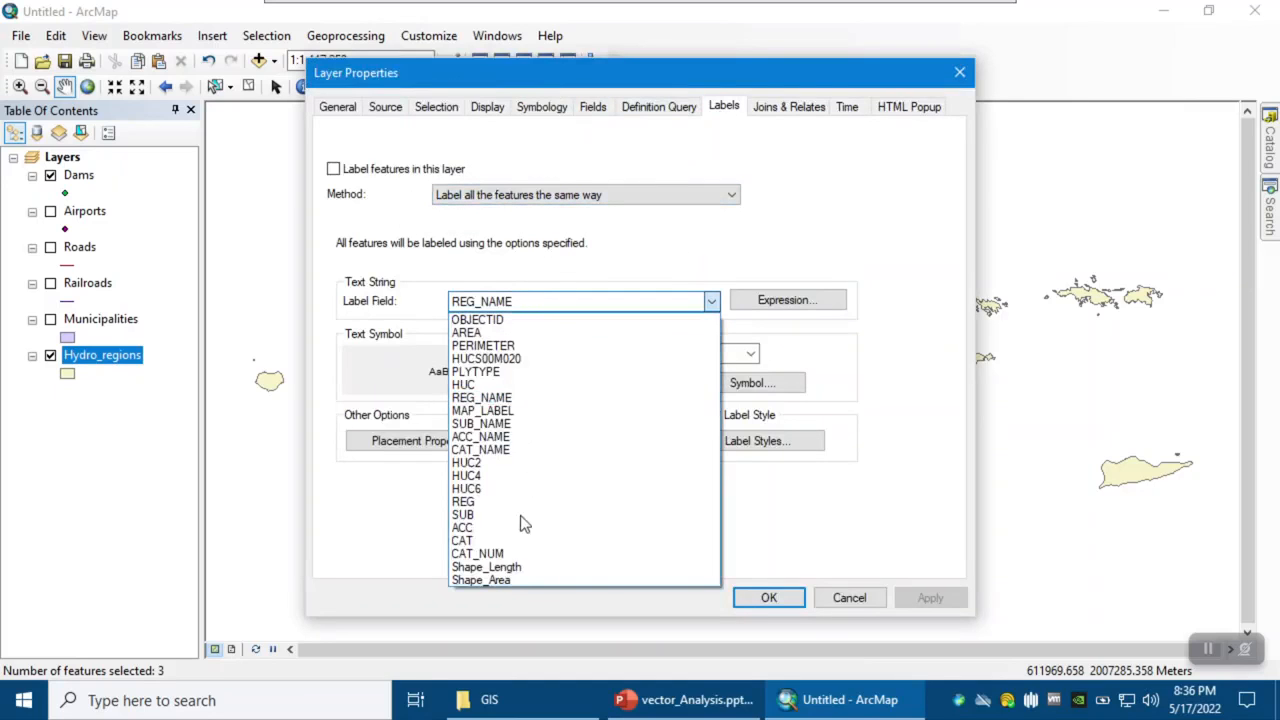
left_click(498, 450)
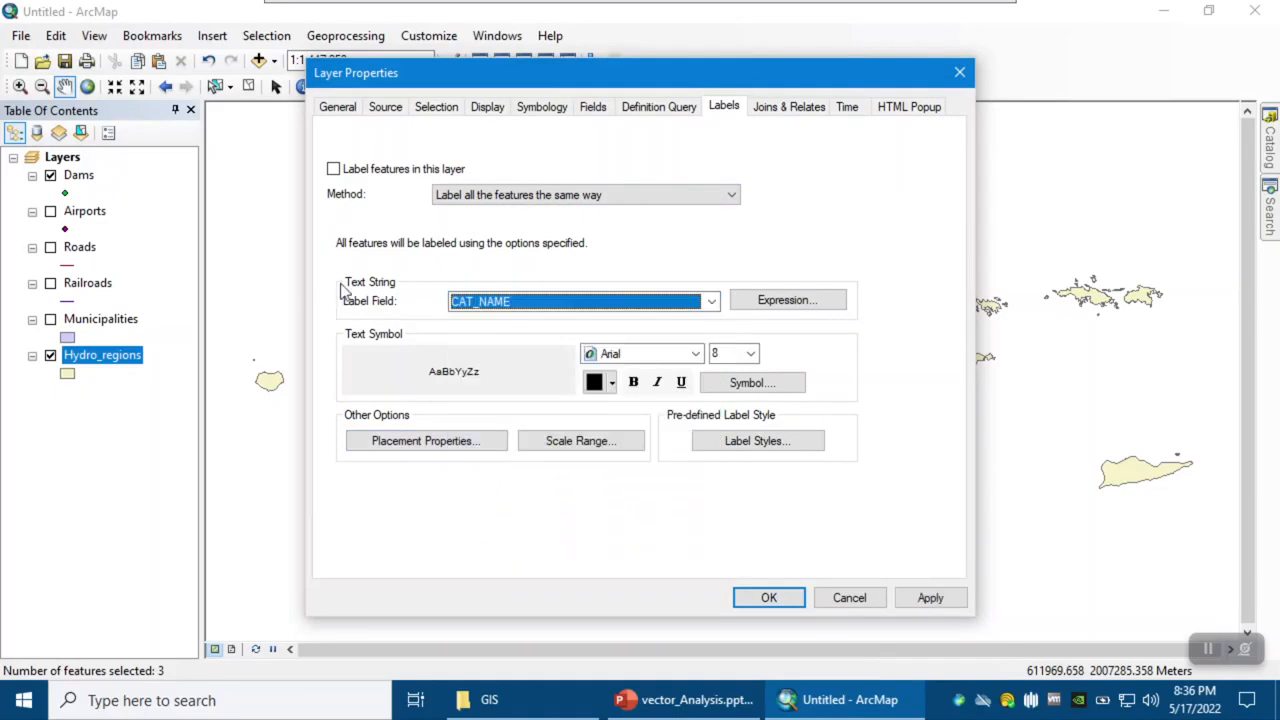
left_click(333, 169)
left_click(930, 597)
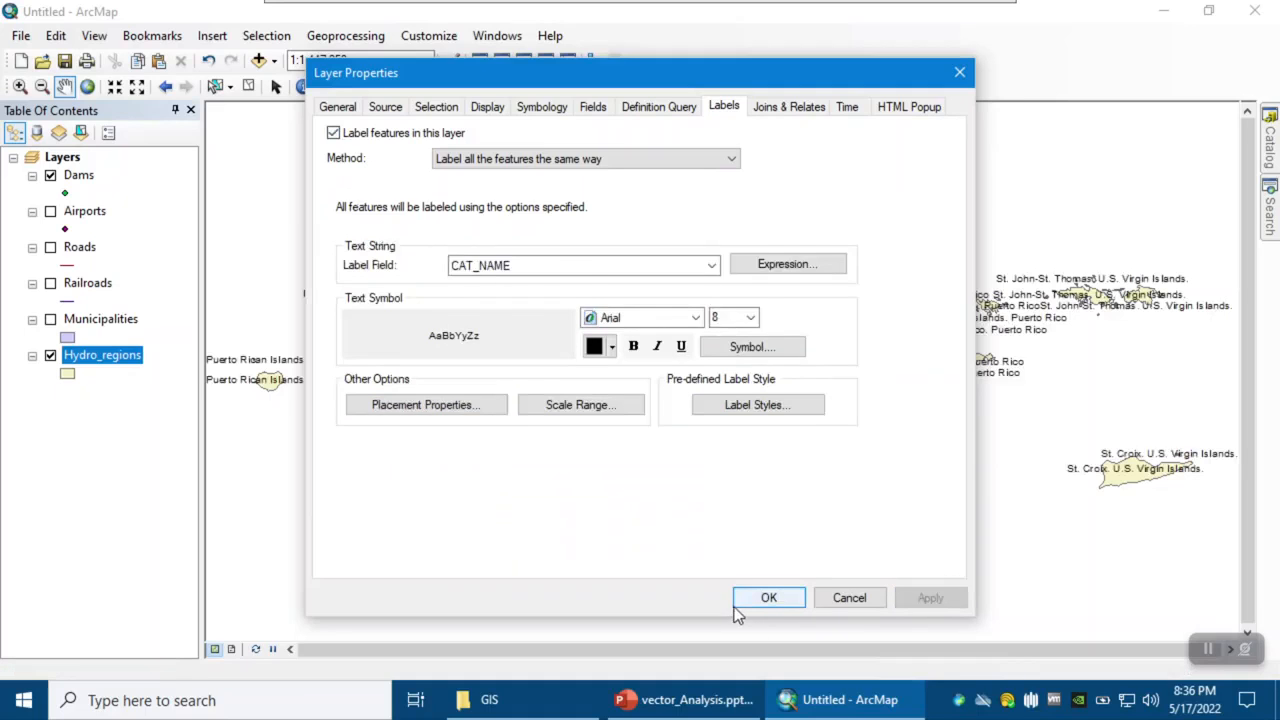
left_click(768, 597)
scroll(521, 362, "up", 2)
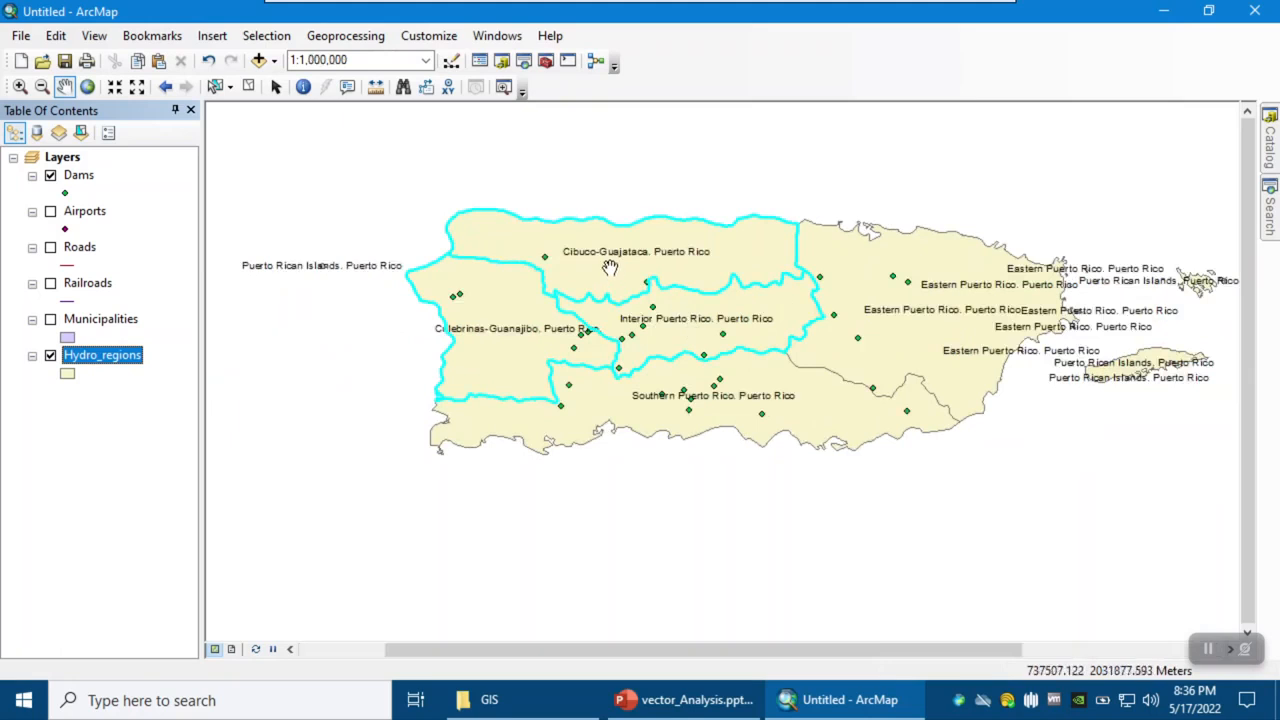
scroll(478, 340, "up", 2)
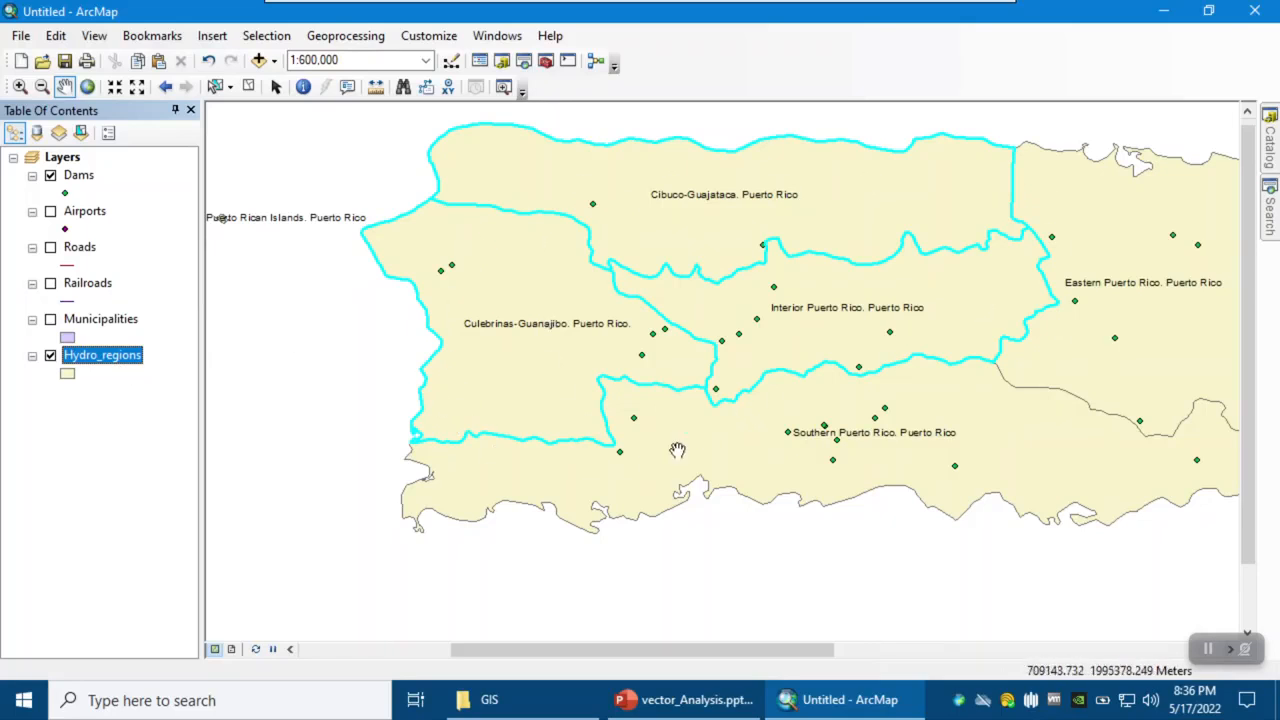
Export the selected Hydro_regions polygons as the shapefile aoi in the Vector_Analysis folder and add it to the map.
right_click(102, 365)
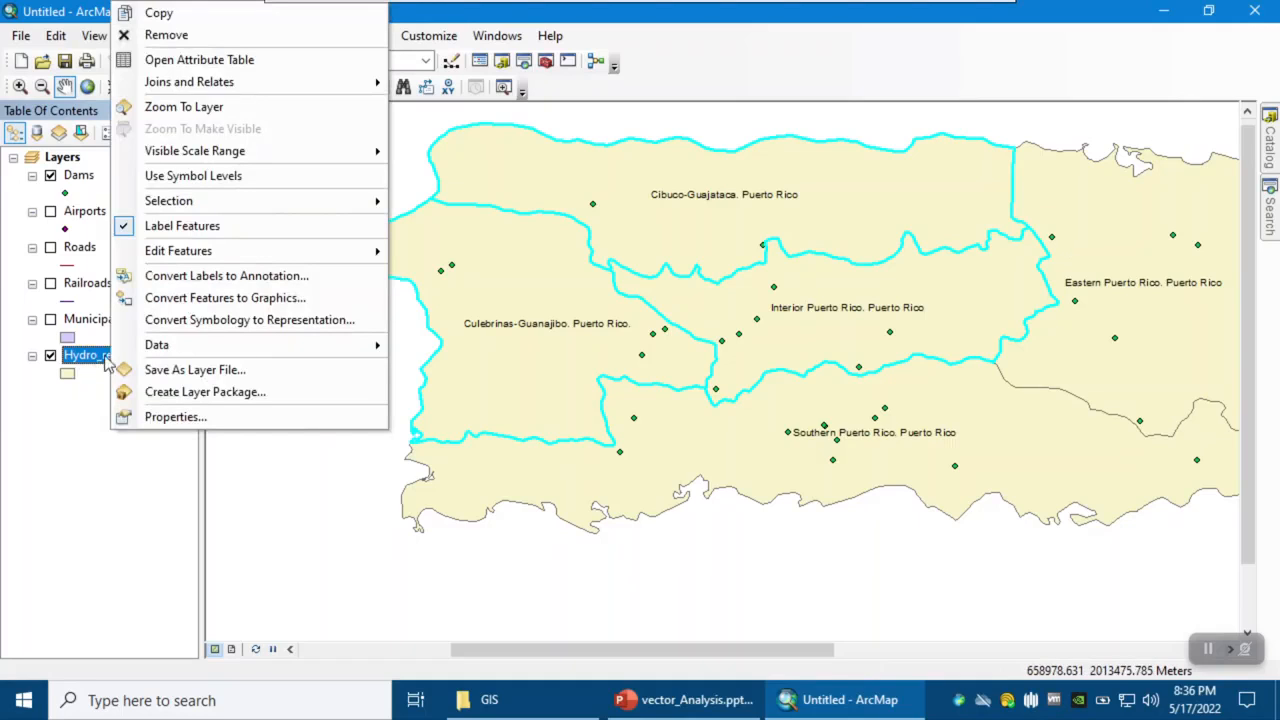
mouse_move(168, 346)
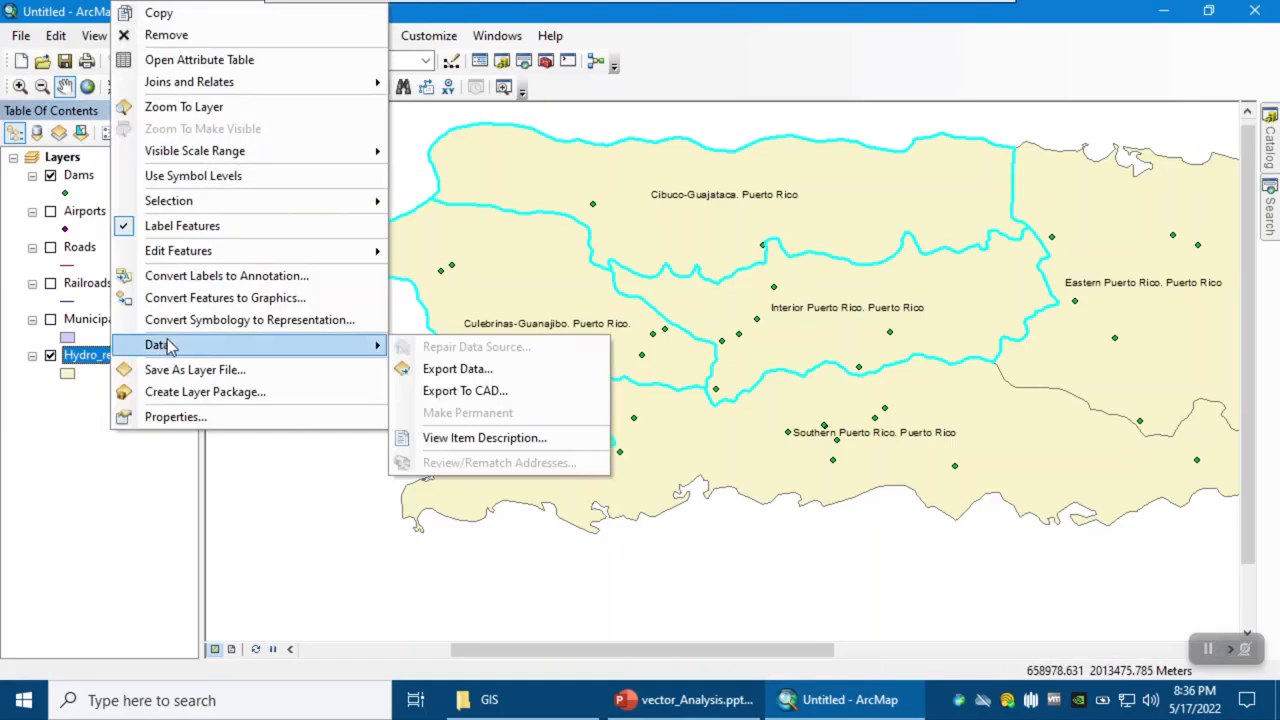
left_click(430, 369)
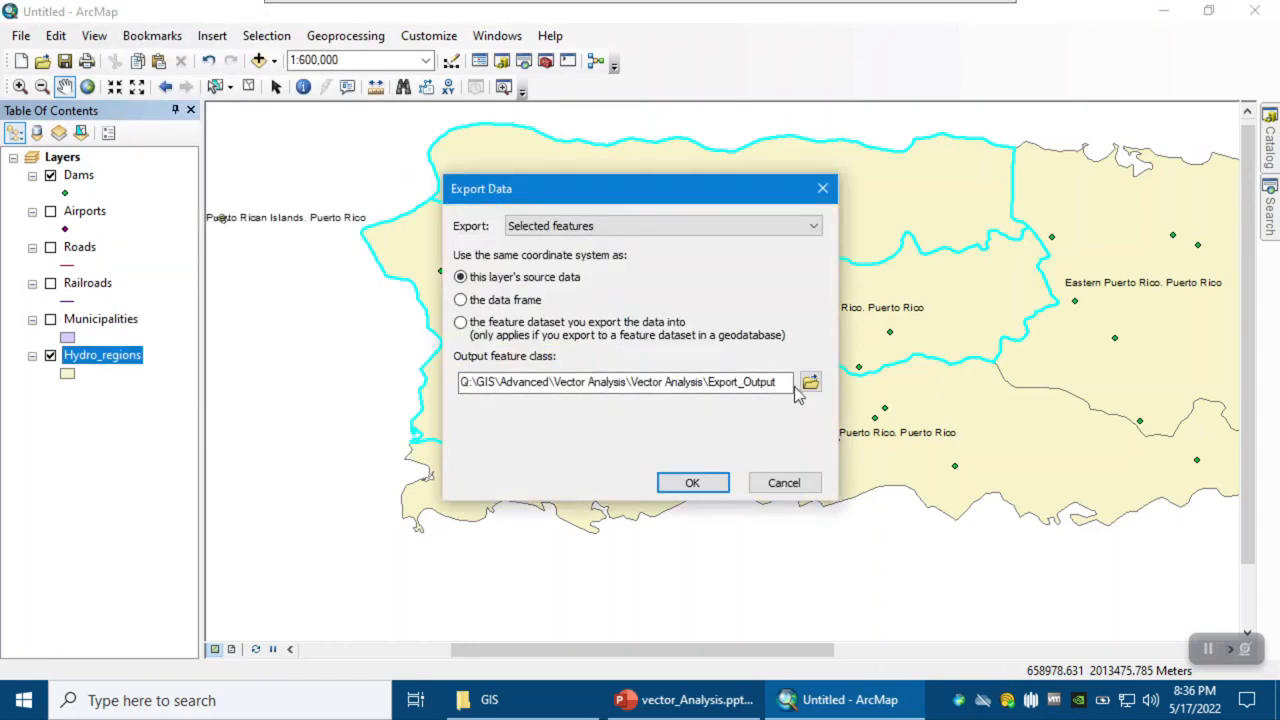
left_click(809, 383)
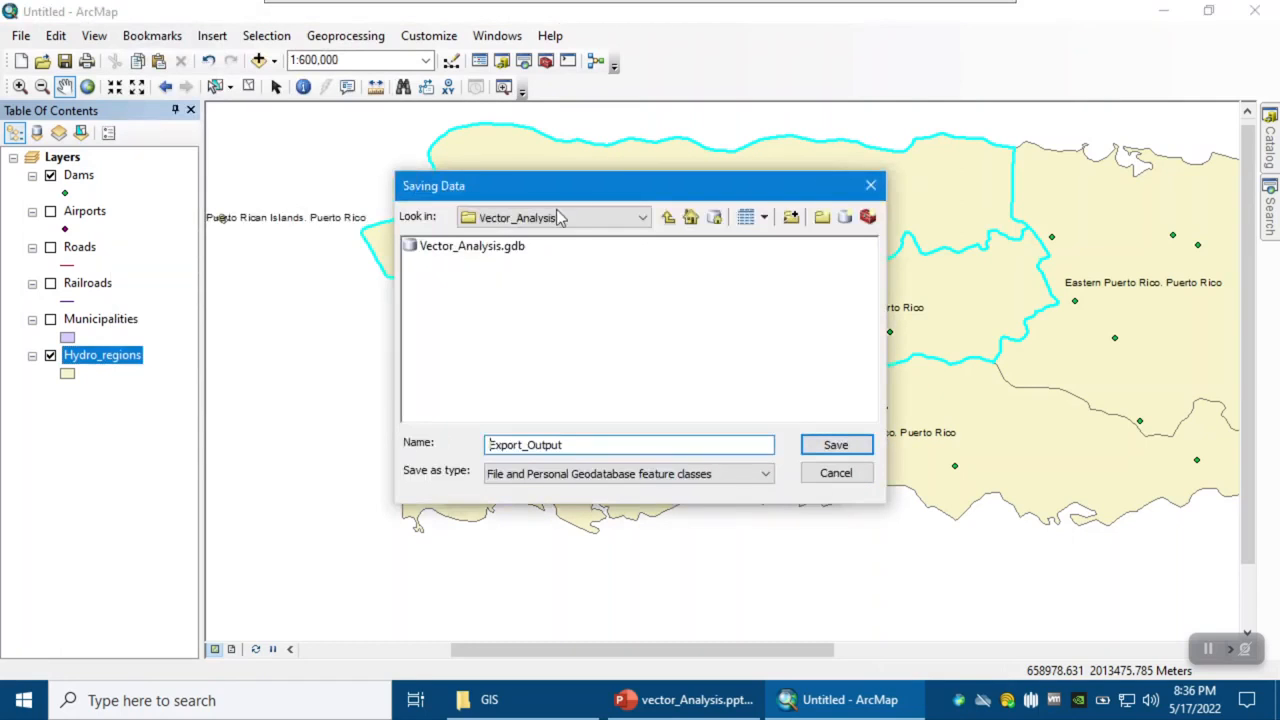
double_click(498, 444)
type("aoi")
left_click(495, 474)
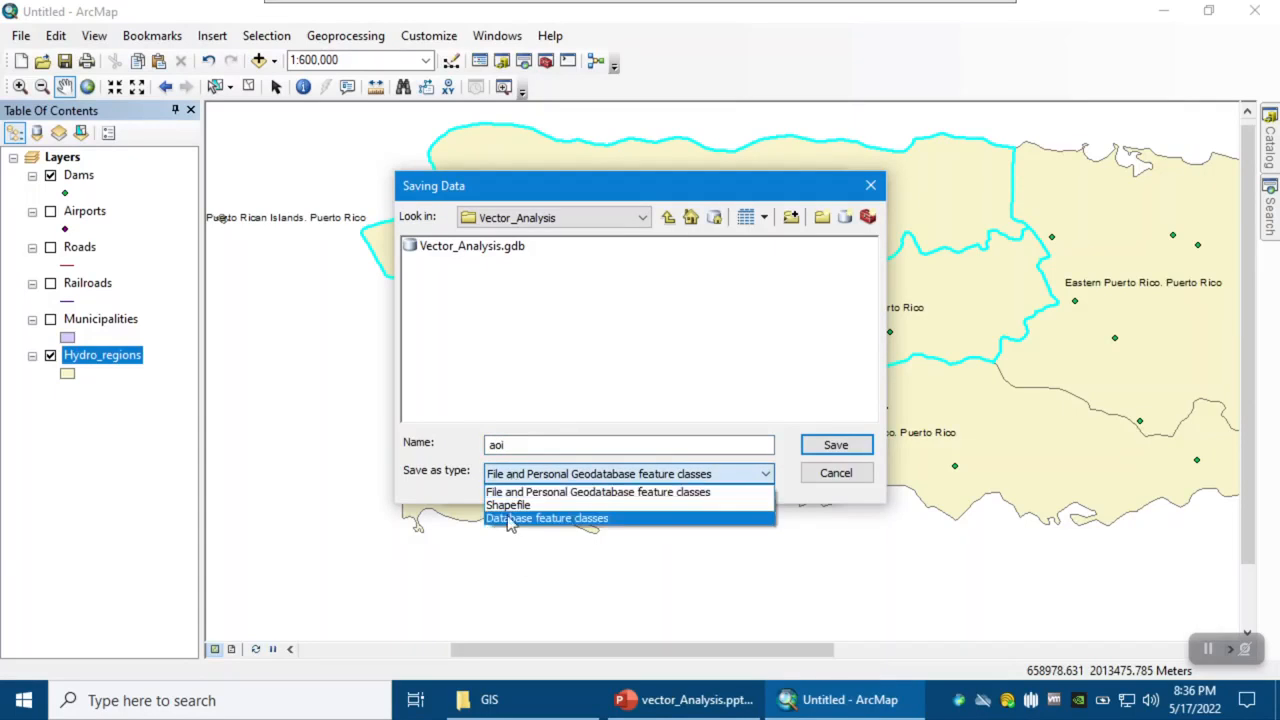
left_click(514, 503)
left_click(832, 445)
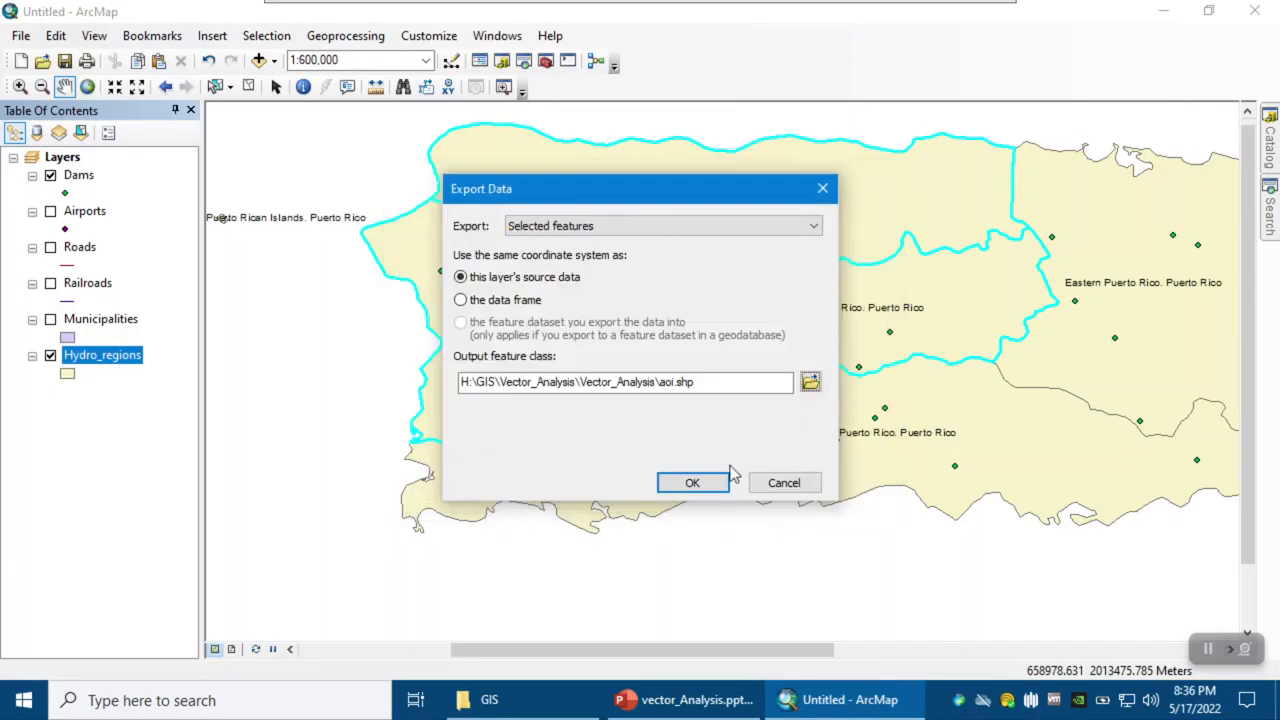
left_click(682, 479)
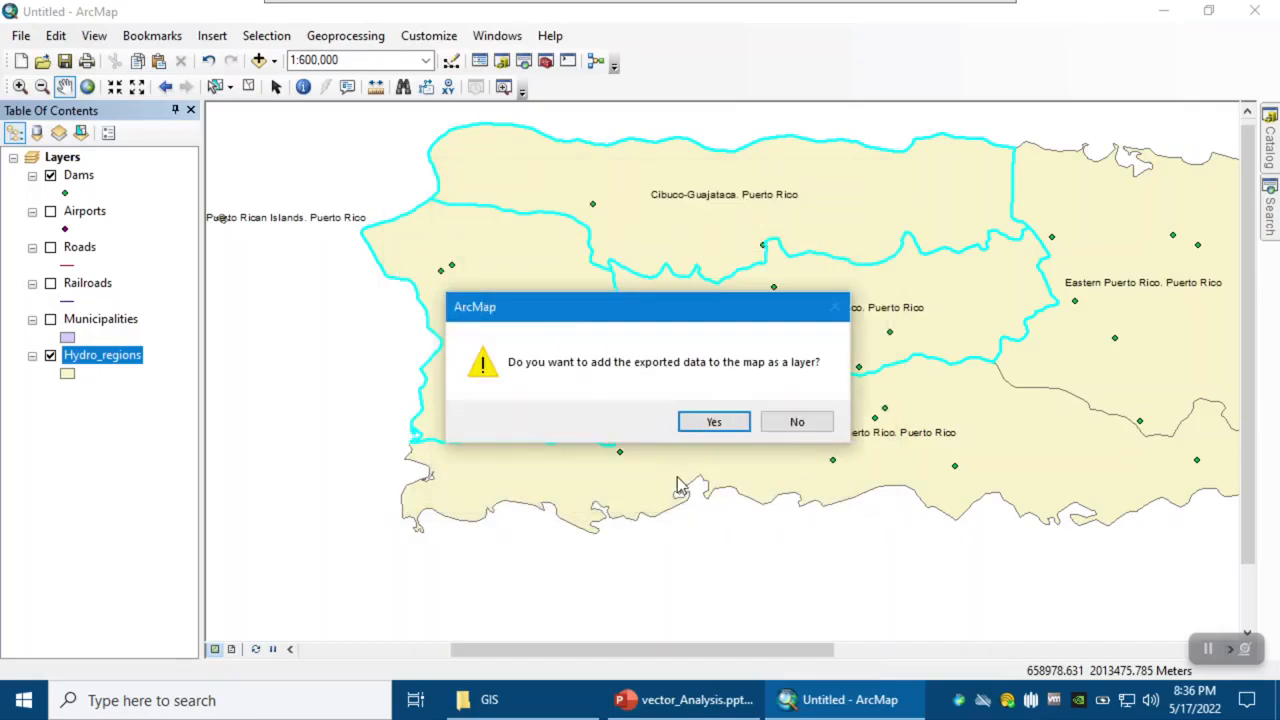
left_click(713, 422)
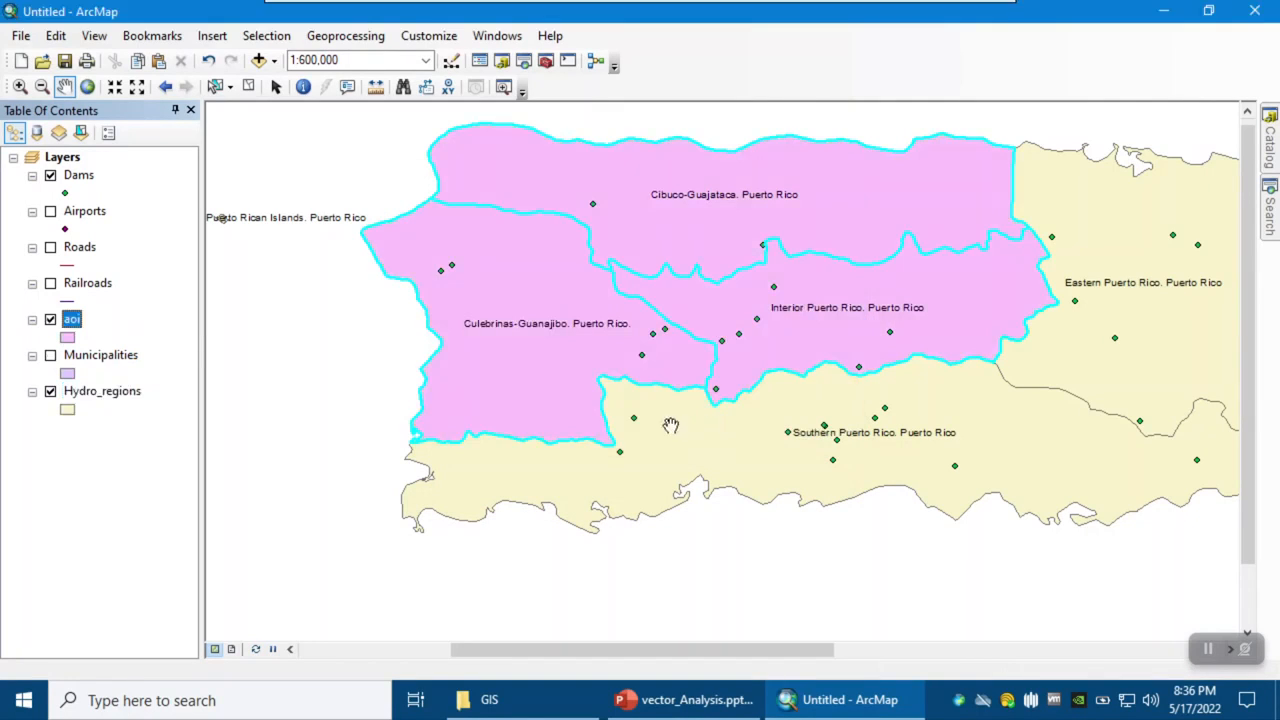
Remove the Hydro_regions layer from the map.
right_click(110, 395)
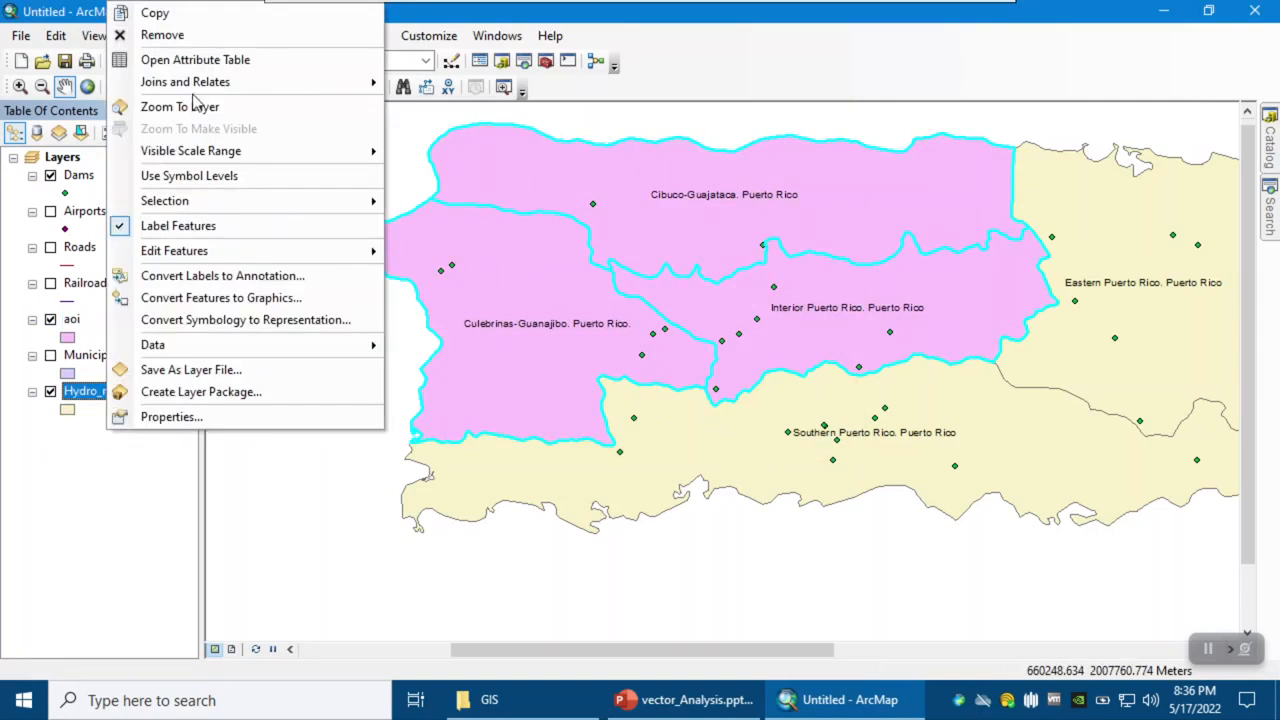
left_click(158, 35)
left_click_drag(601, 339, 537, 459)
left_click_drag(615, 472, 648, 362)
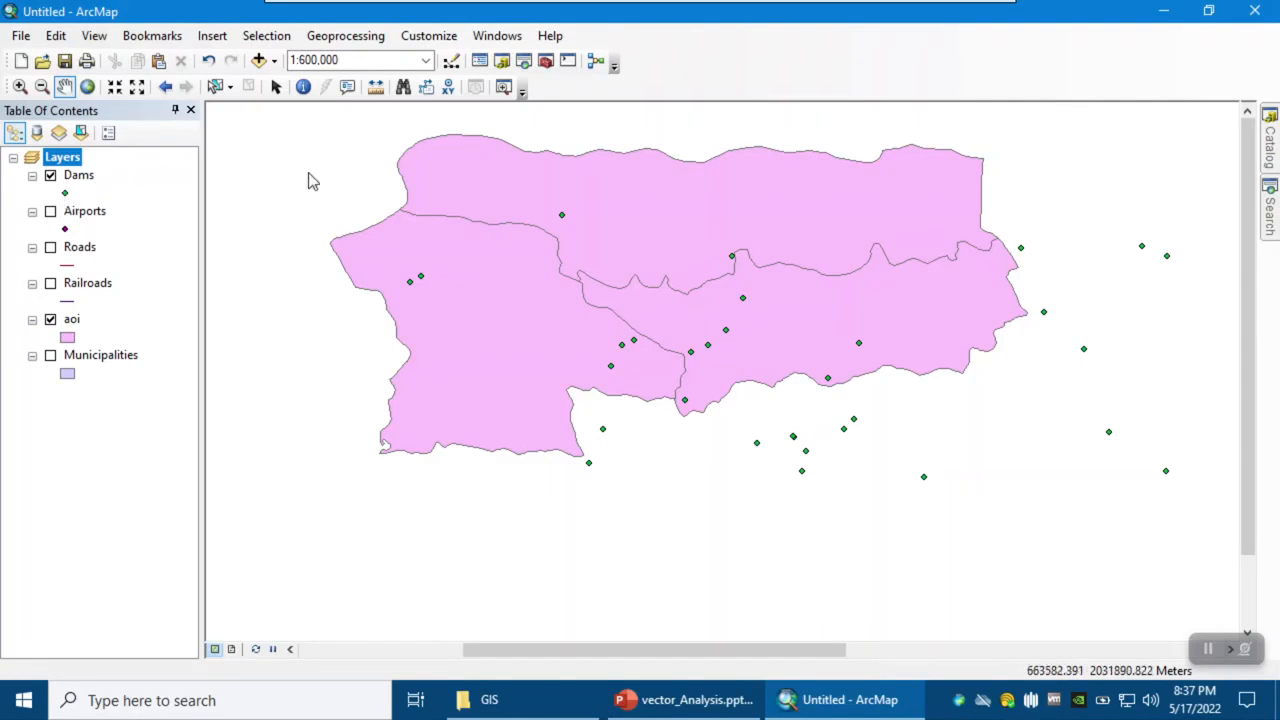
left_click_drag(980, 232, 950, 312)
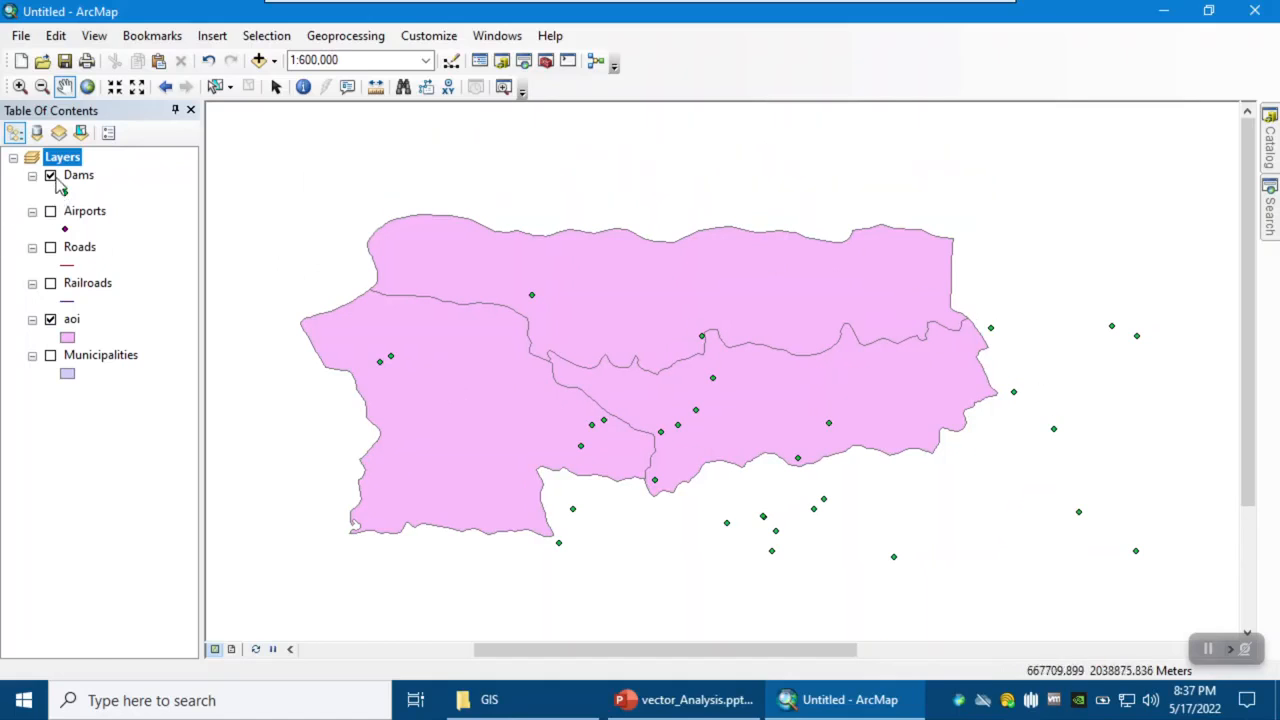
Examine the dams and airports against the aoi polygons by toggling their layers, leaving both hidden.
left_click(50, 175)
left_click(50, 175)
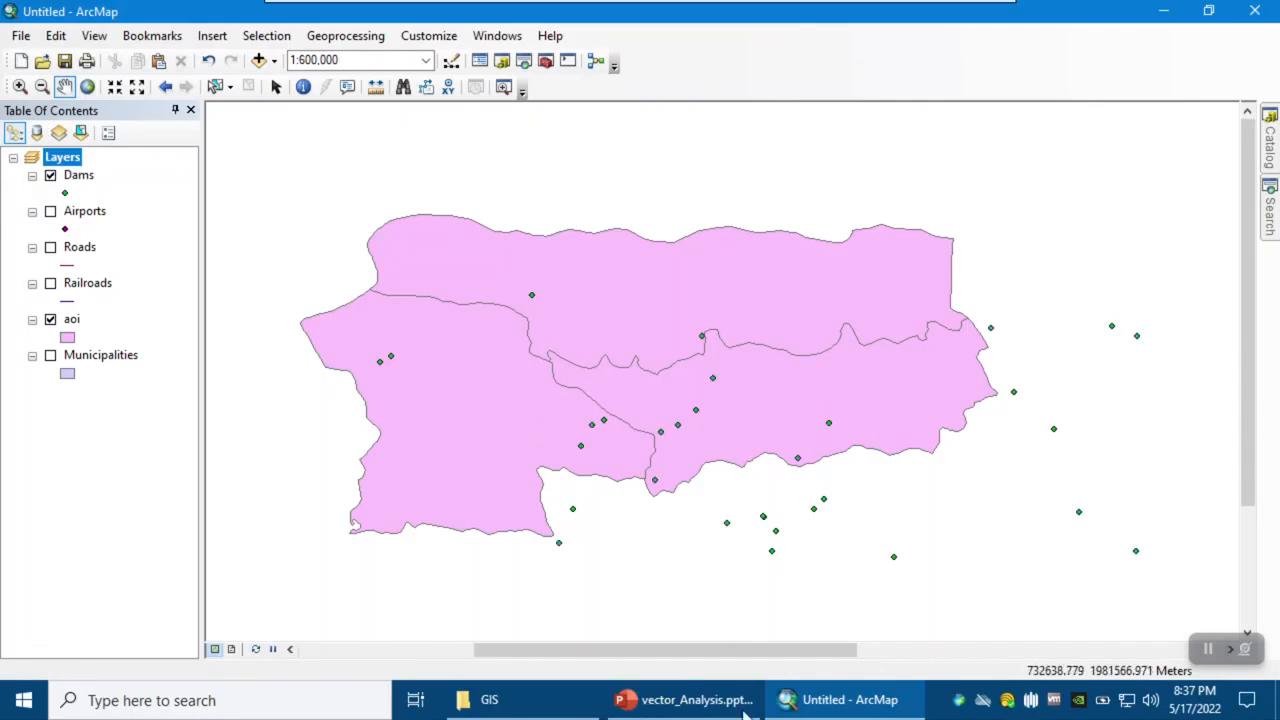
left_click_drag(744, 423, 731, 345)
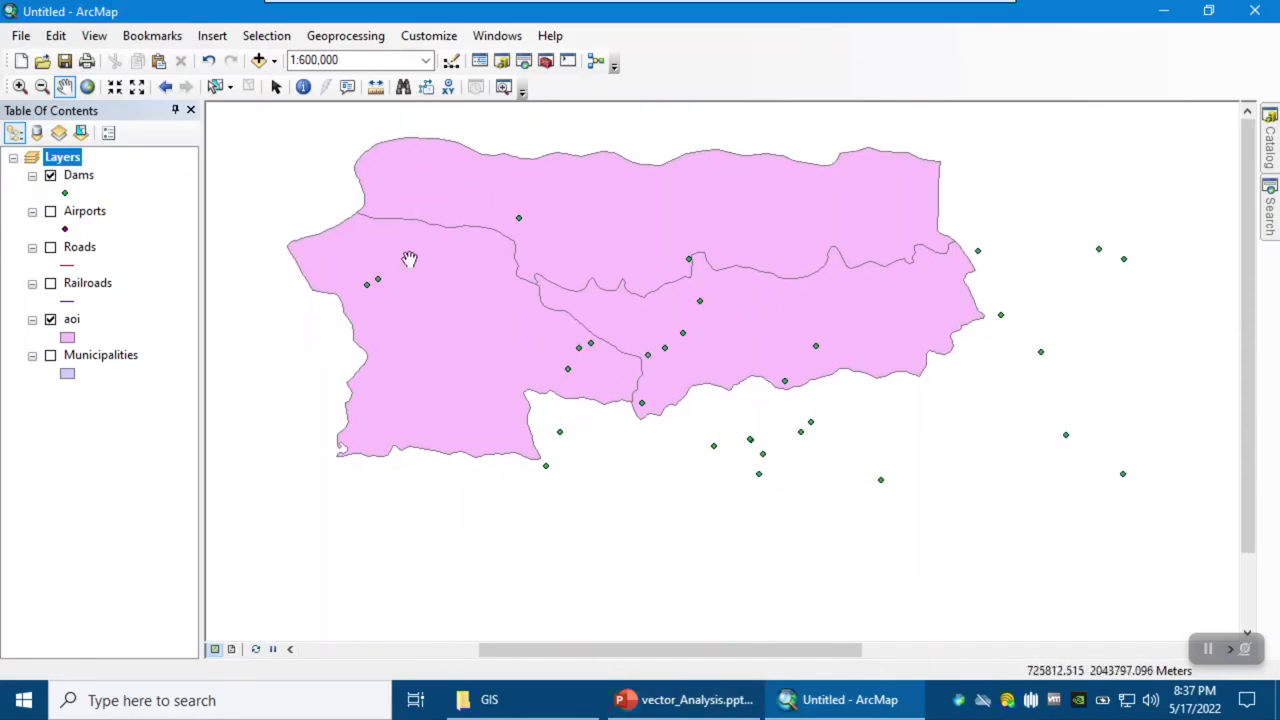
left_click(51, 212)
left_click(51, 175)
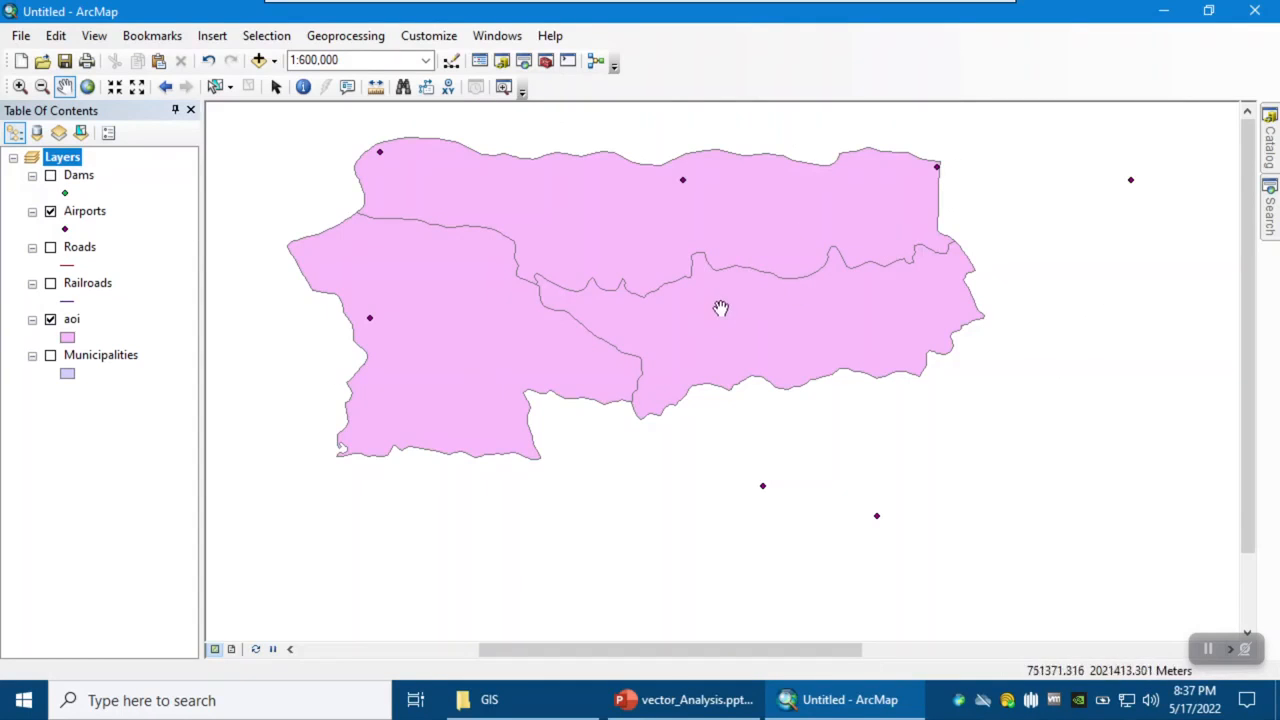
left_click(51, 213)
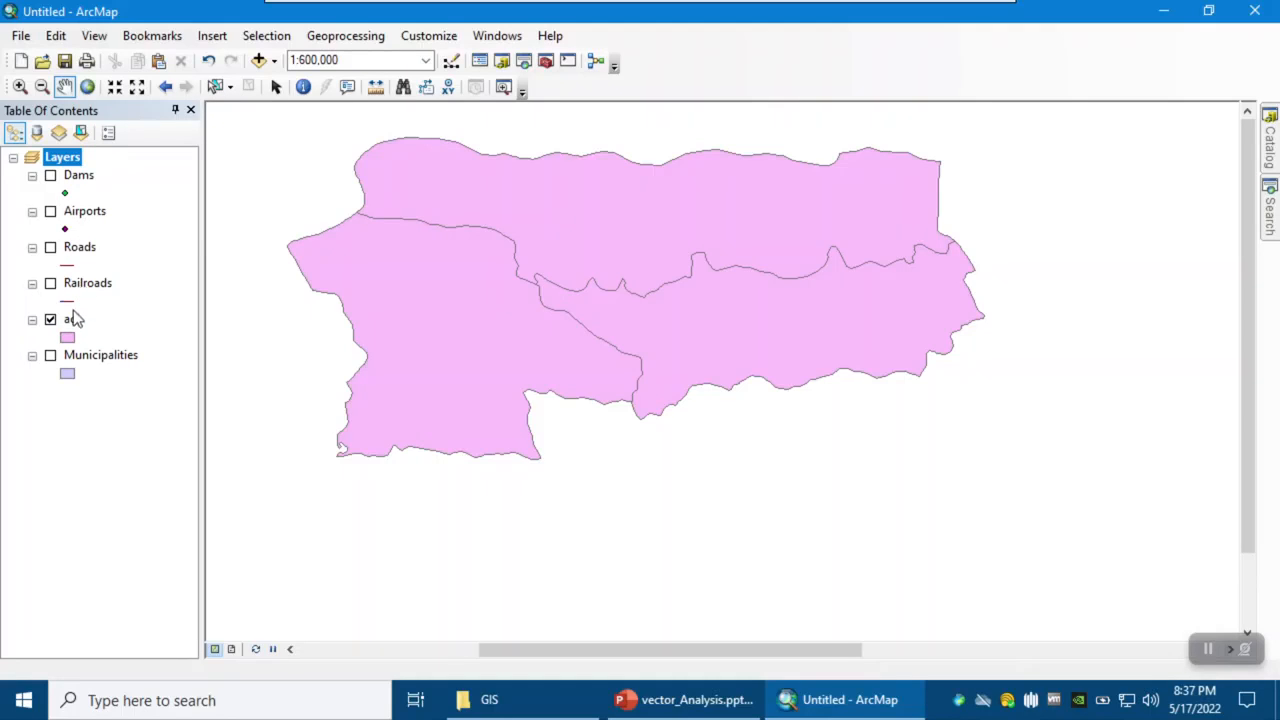
Select by location the Dams features that are completely within the aoi source layer.
left_click(250, 40)
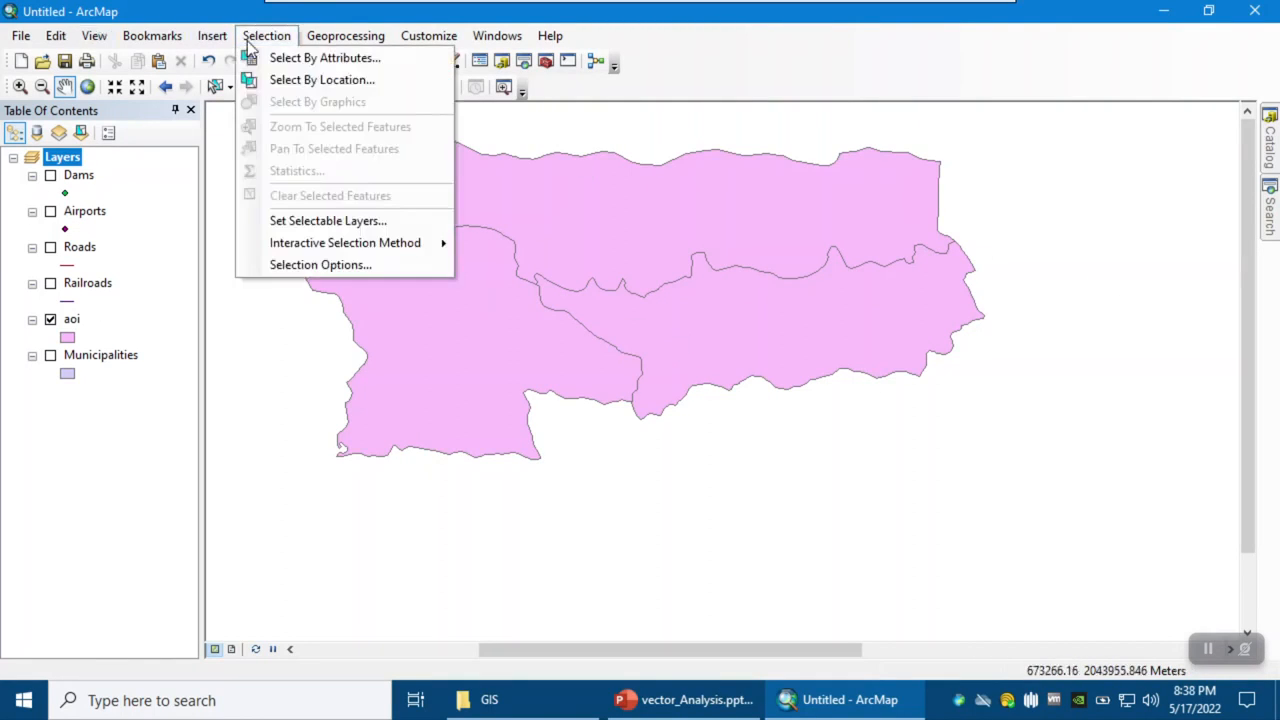
left_click(318, 84)
left_click_drag(132, 40, 803, 85)
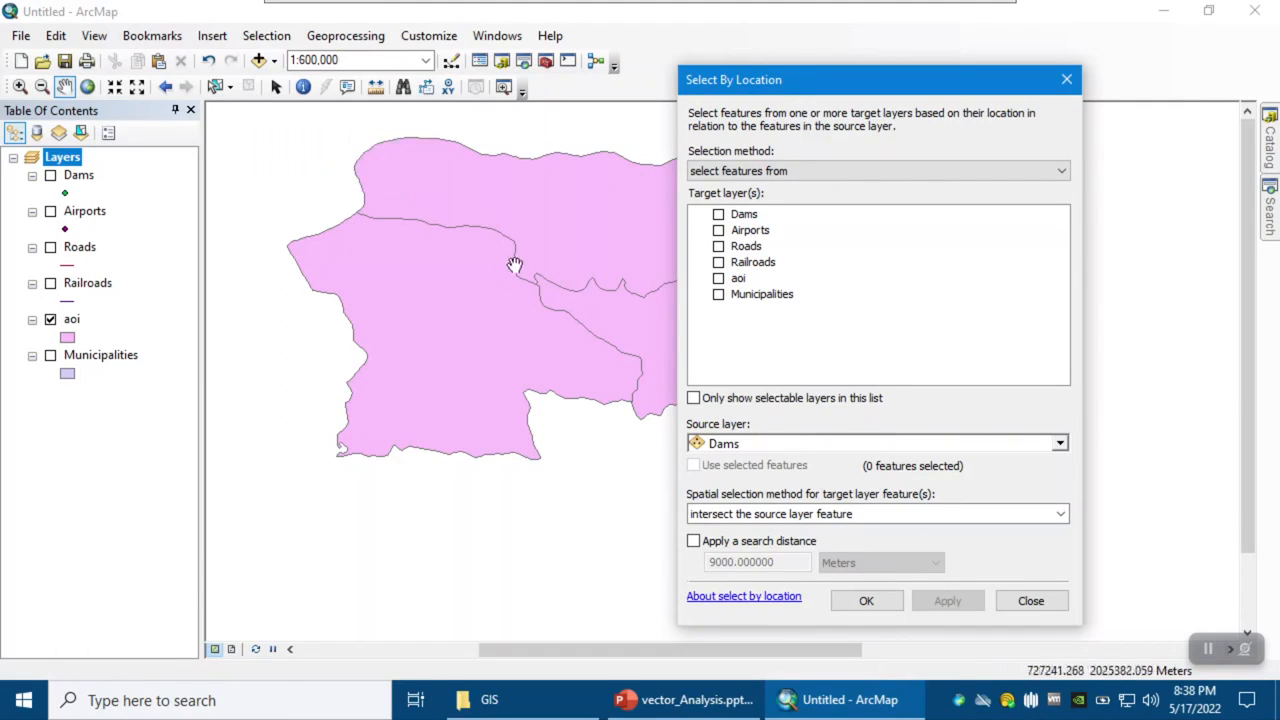
left_click(735, 216)
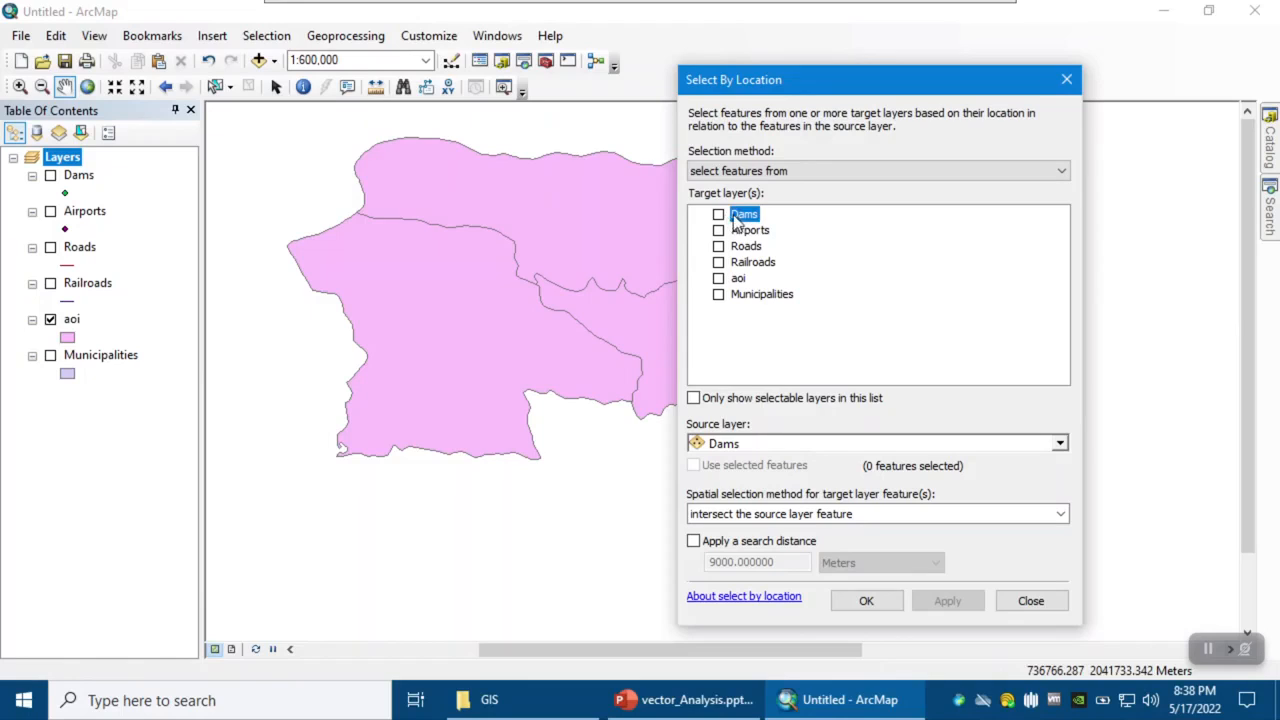
left_click(718, 215)
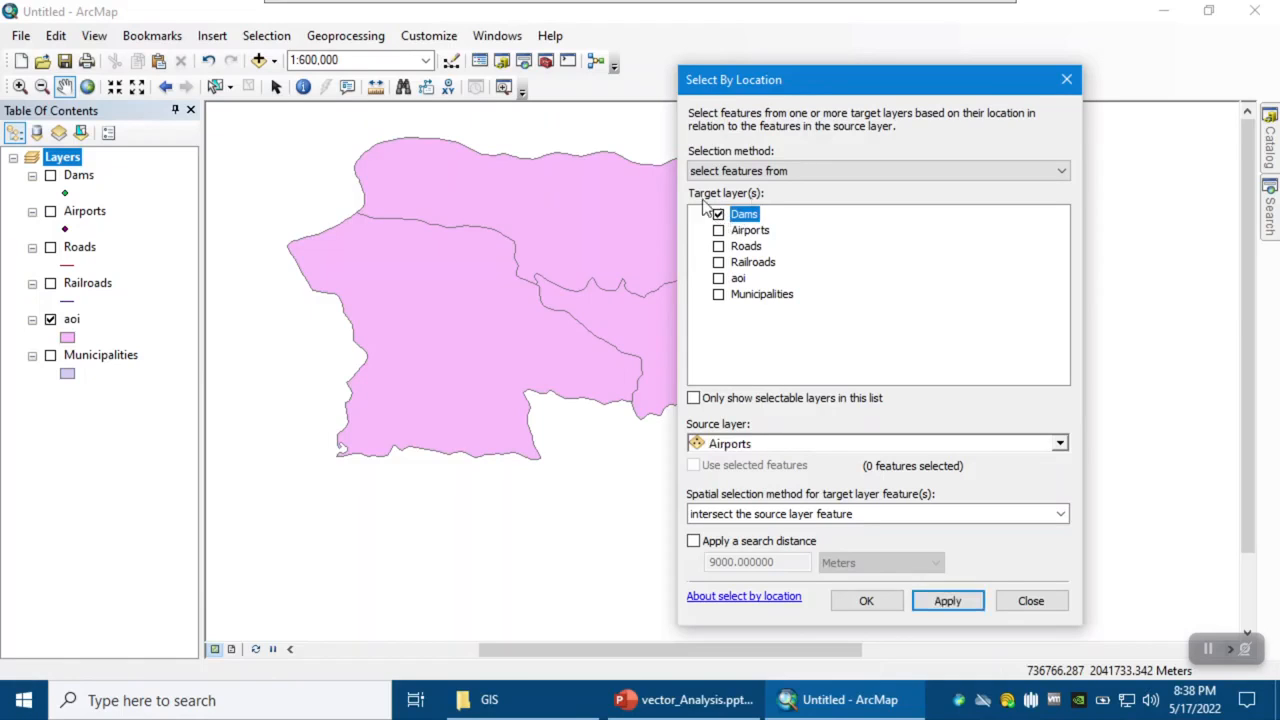
left_click(788, 514)
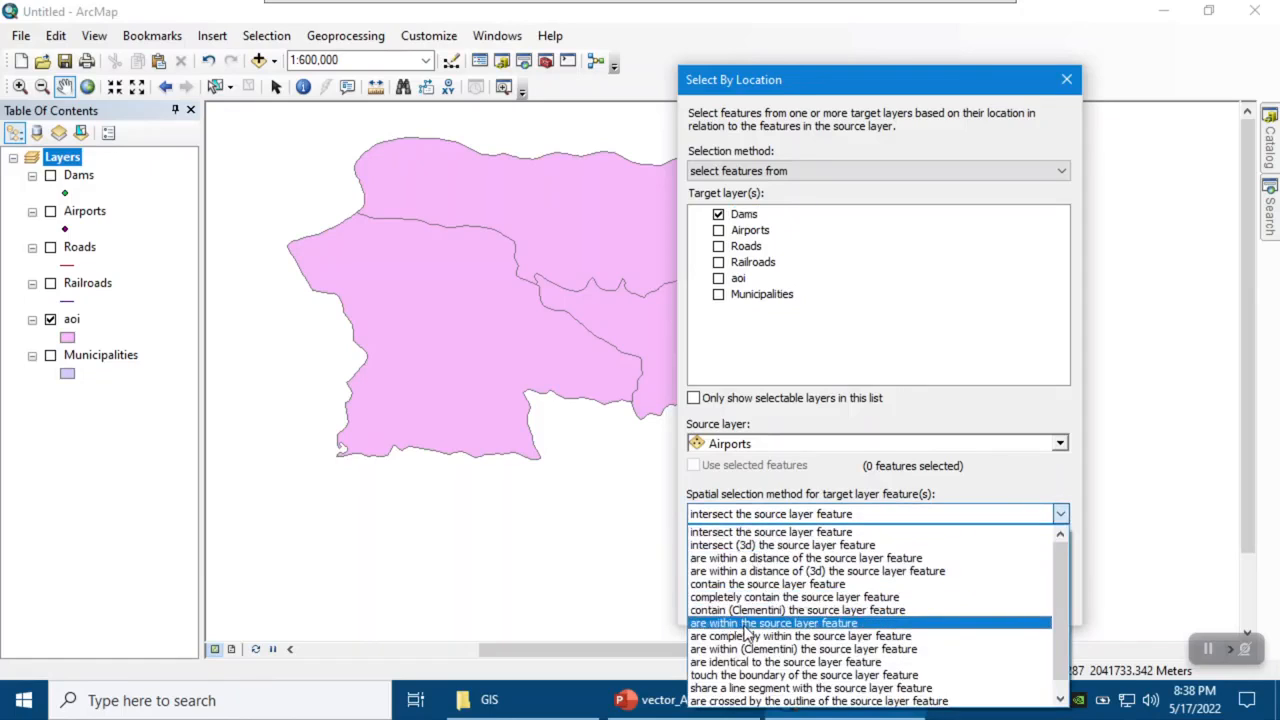
left_click(742, 643)
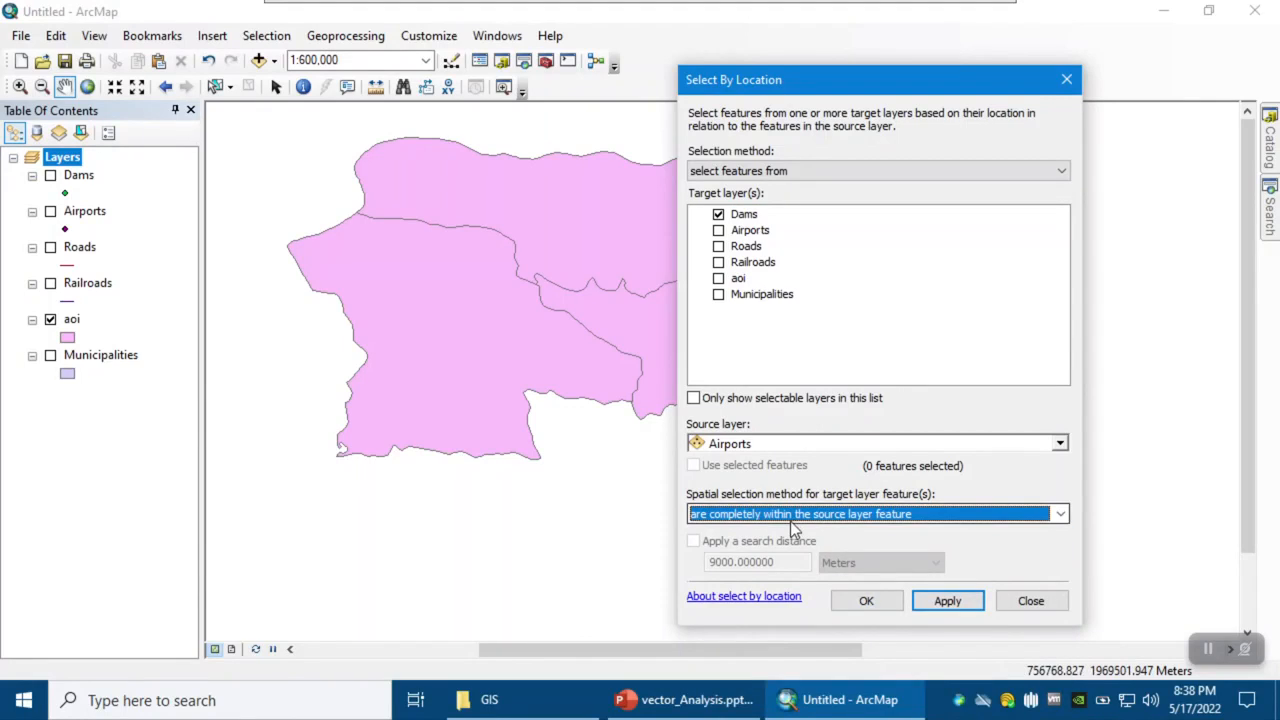
left_click(722, 452)
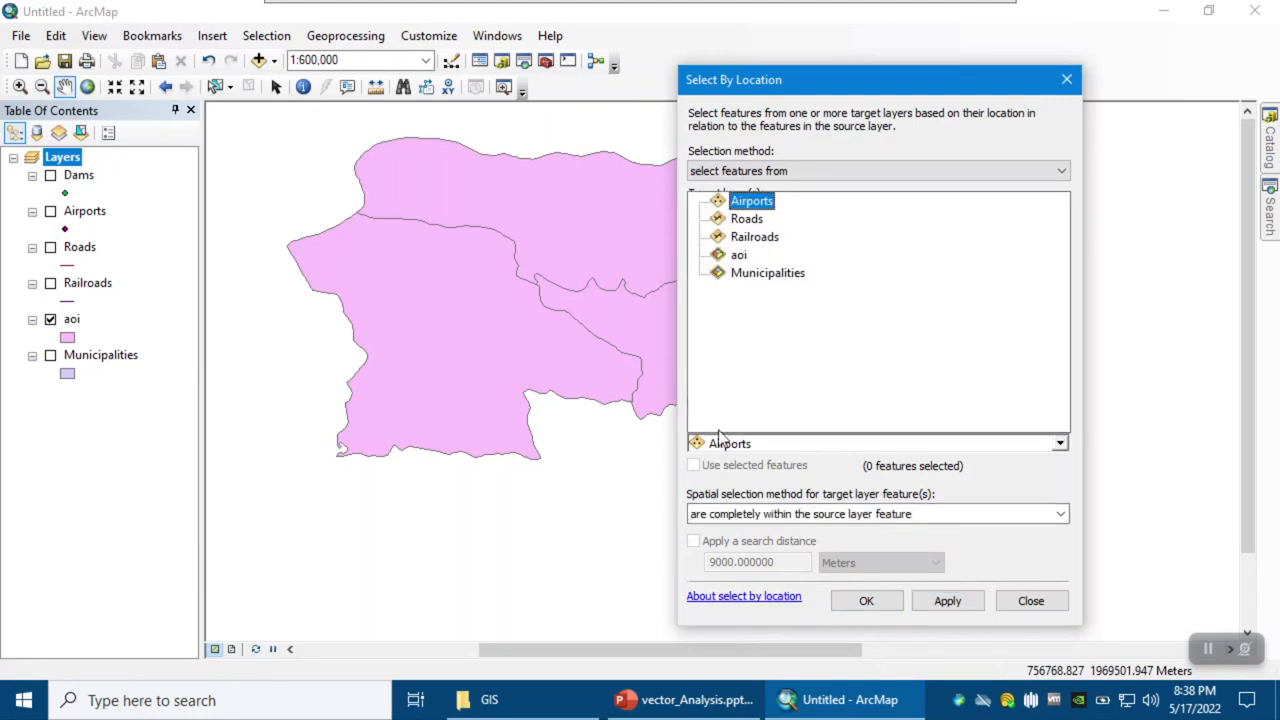
left_click(738, 258)
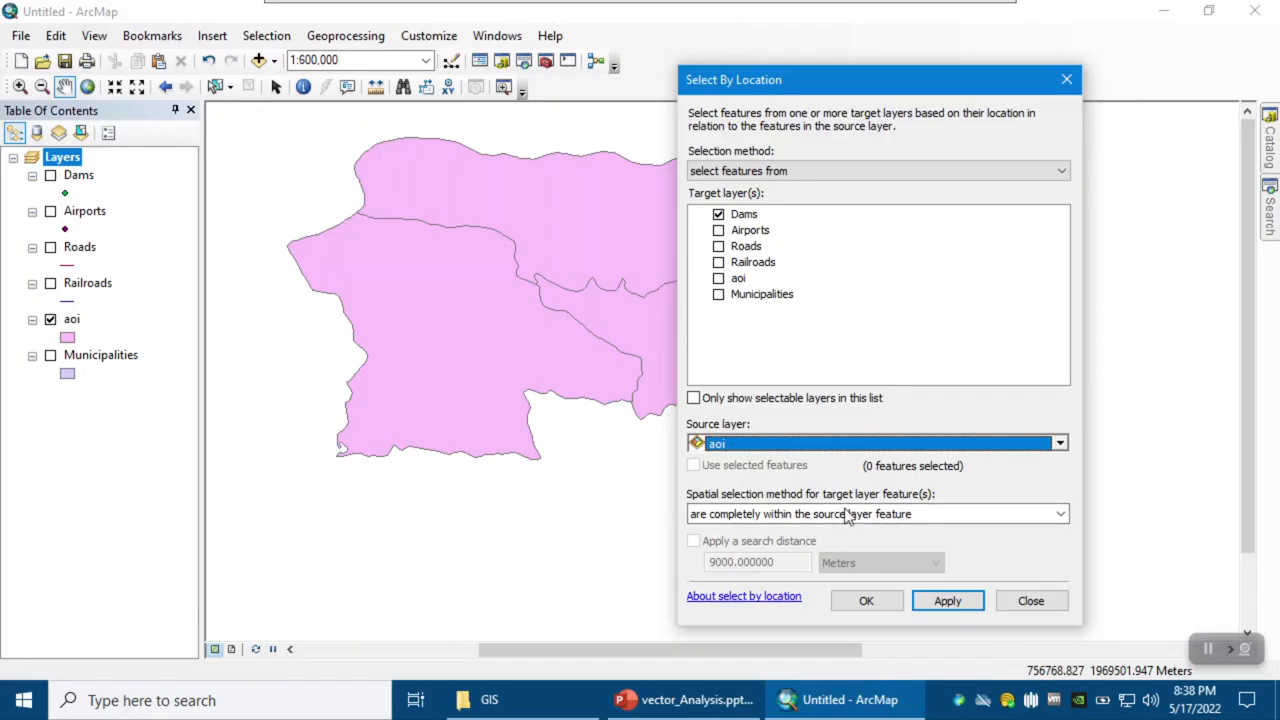
left_click(945, 601)
left_click(860, 603)
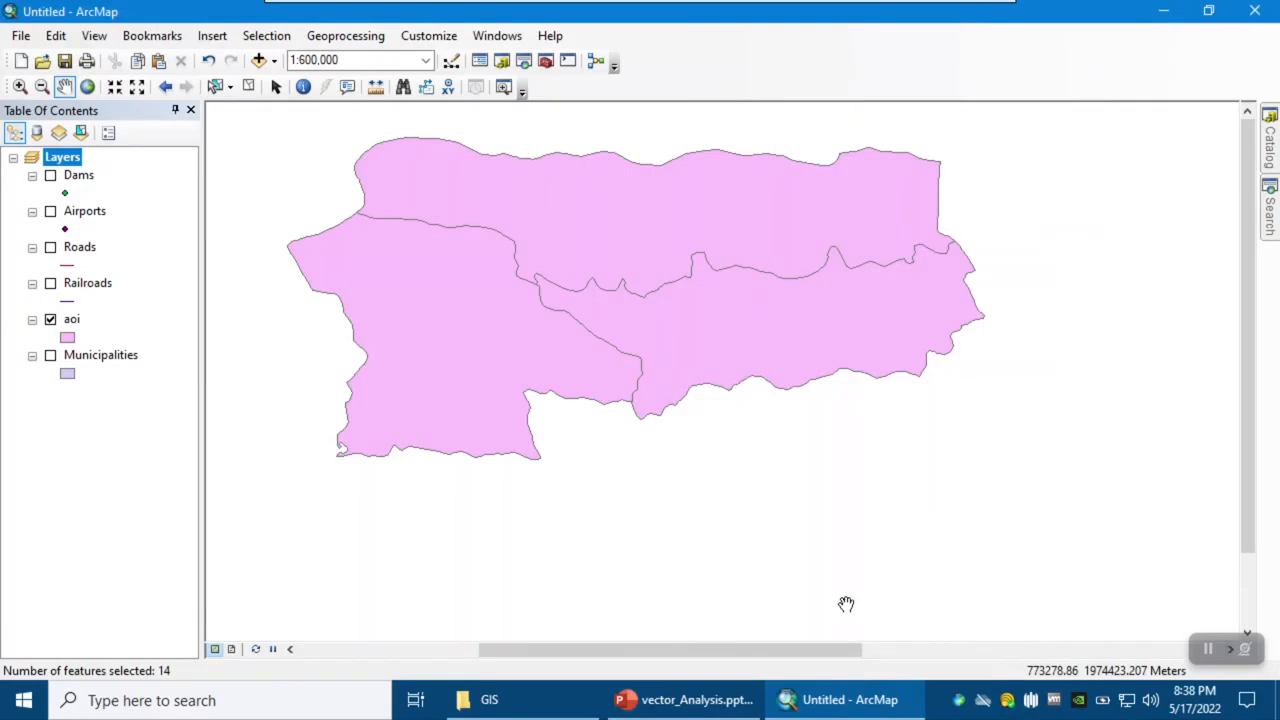
Make the Dams layer visible to show the selected dams over the aoi polygons.
left_click(56, 184)
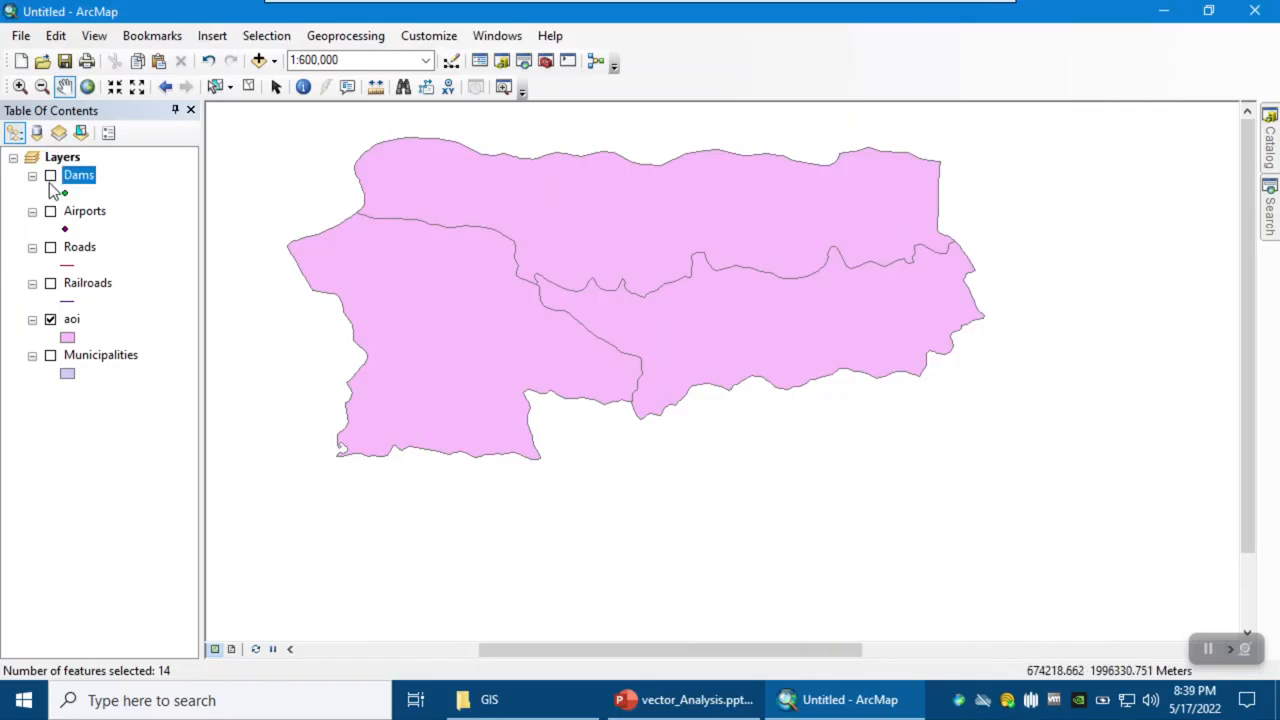
left_click(49, 180)
left_click(49, 180)
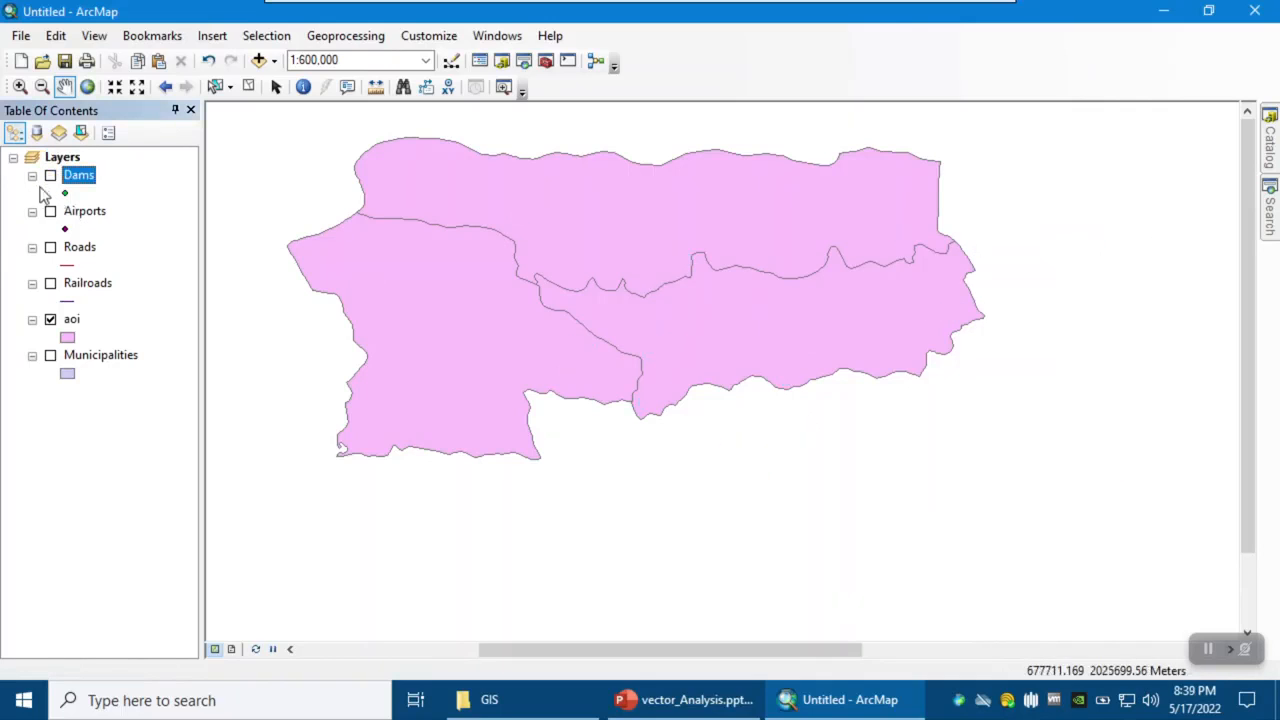
left_click(50, 177)
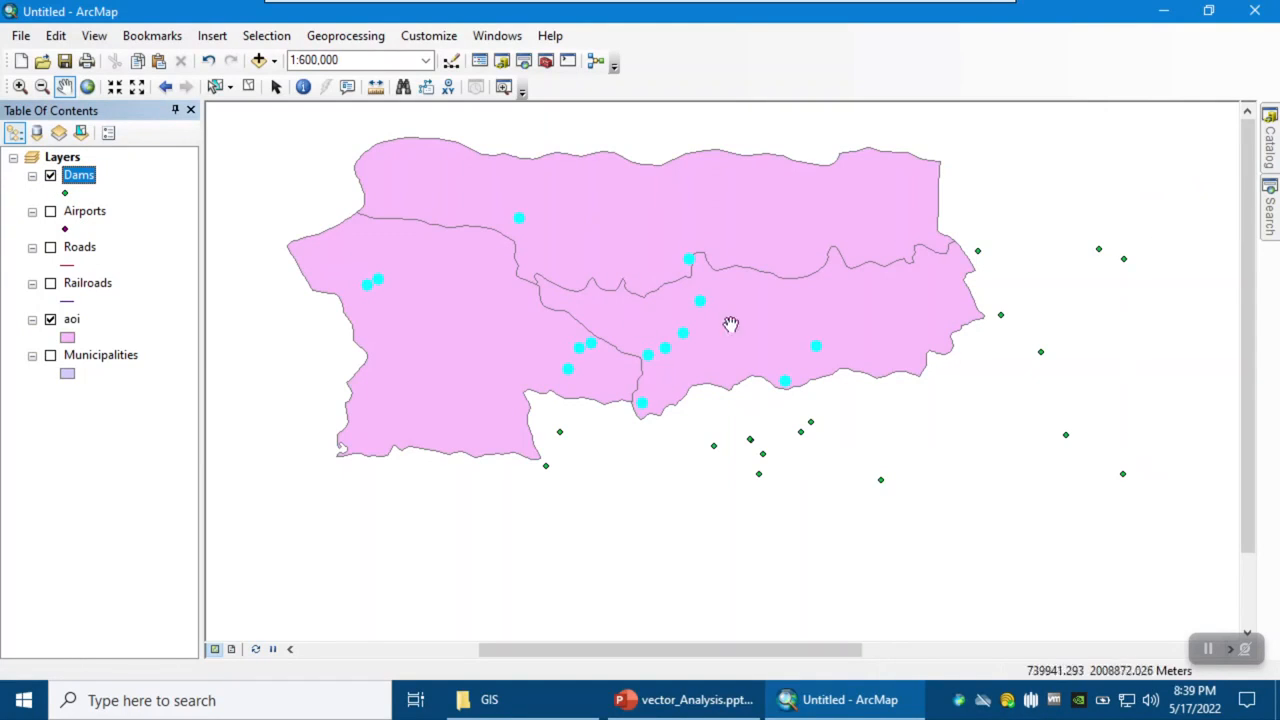
Export the selected Dams features as the shapefile dams_aoi in the Vector_Analysis folder and add it to the map.
right_click(78, 183)
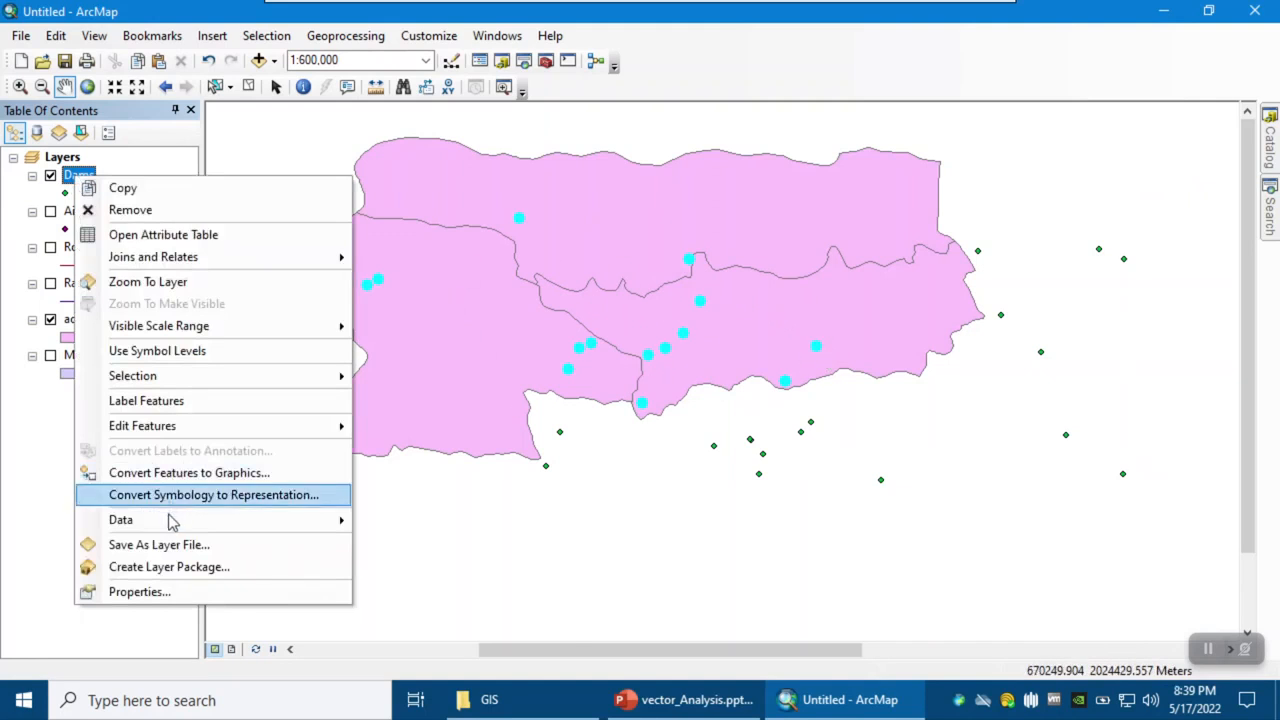
mouse_move(325, 518)
left_click(418, 545)
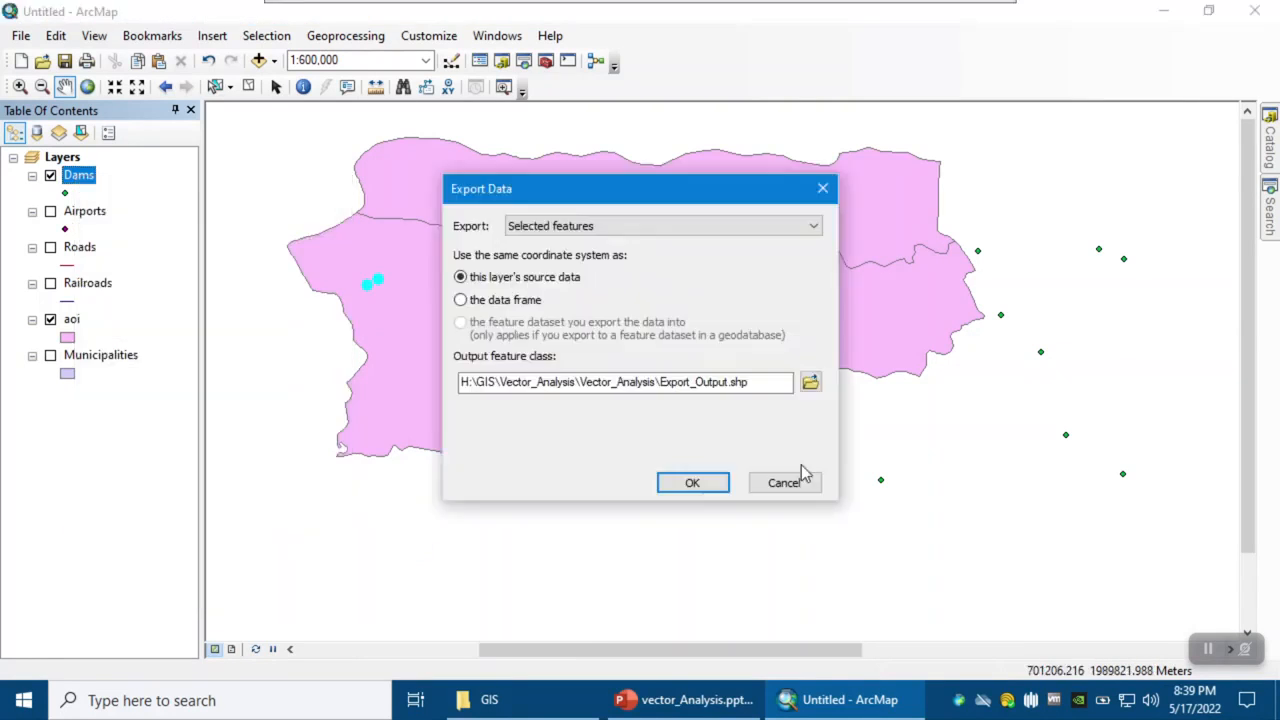
left_click(807, 381)
left_click_drag(608, 447, 368, 440)
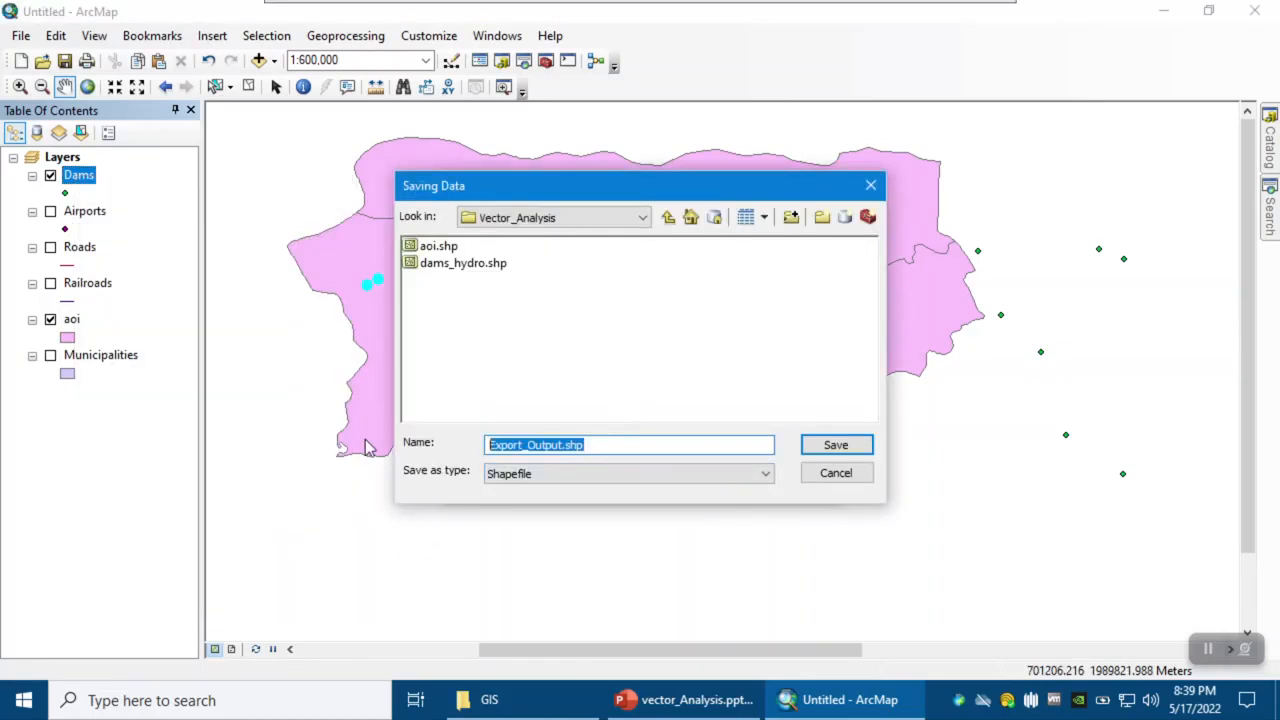
type("dams_aoi")
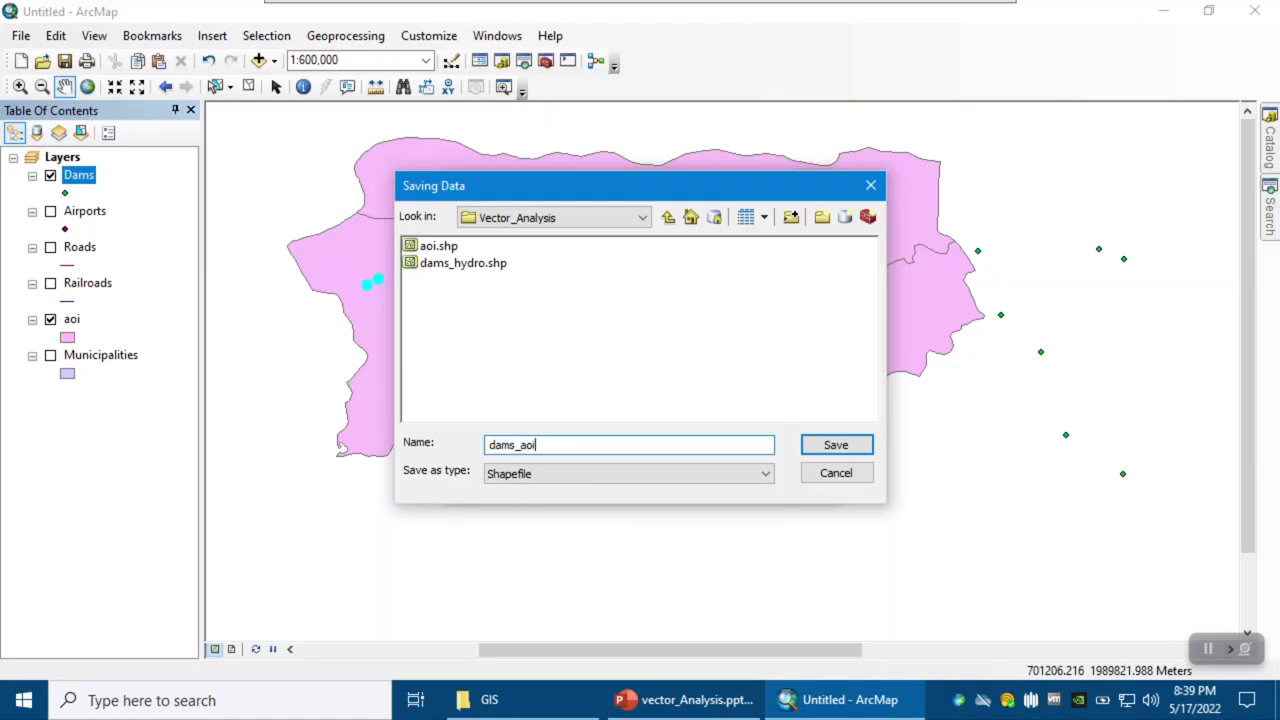
key("Return")
left_click(691, 484)
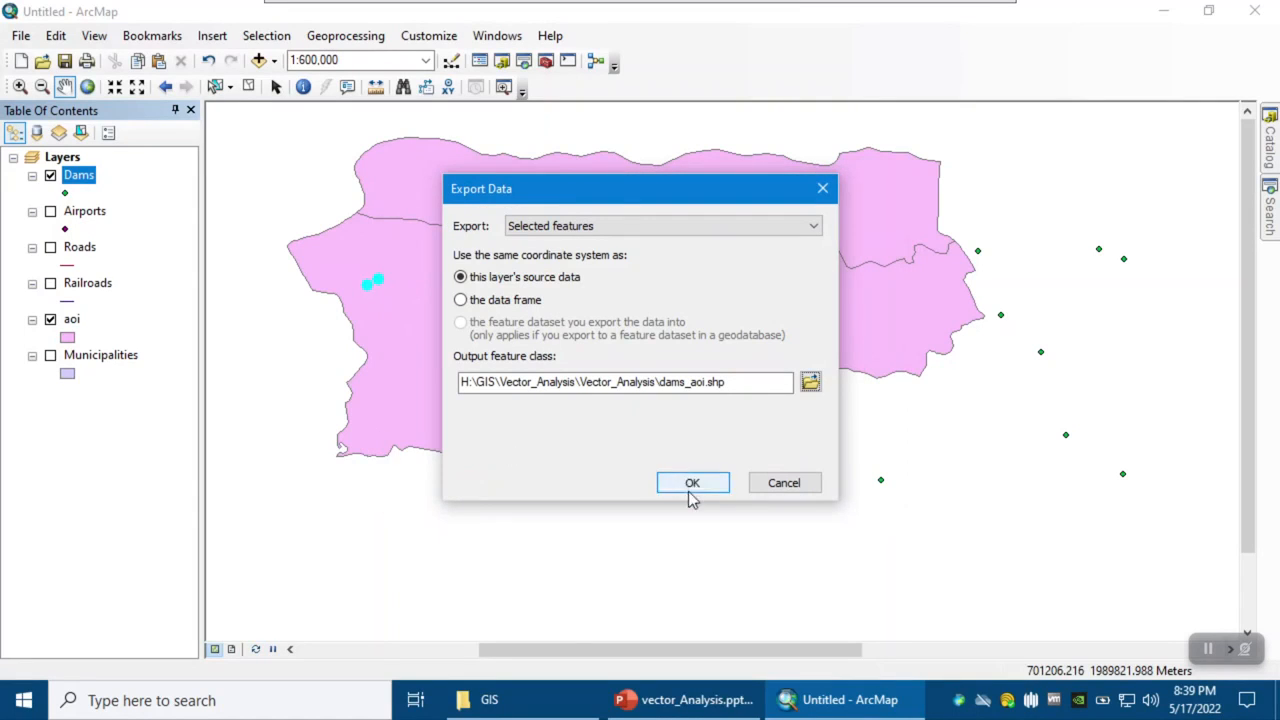
left_click(710, 424)
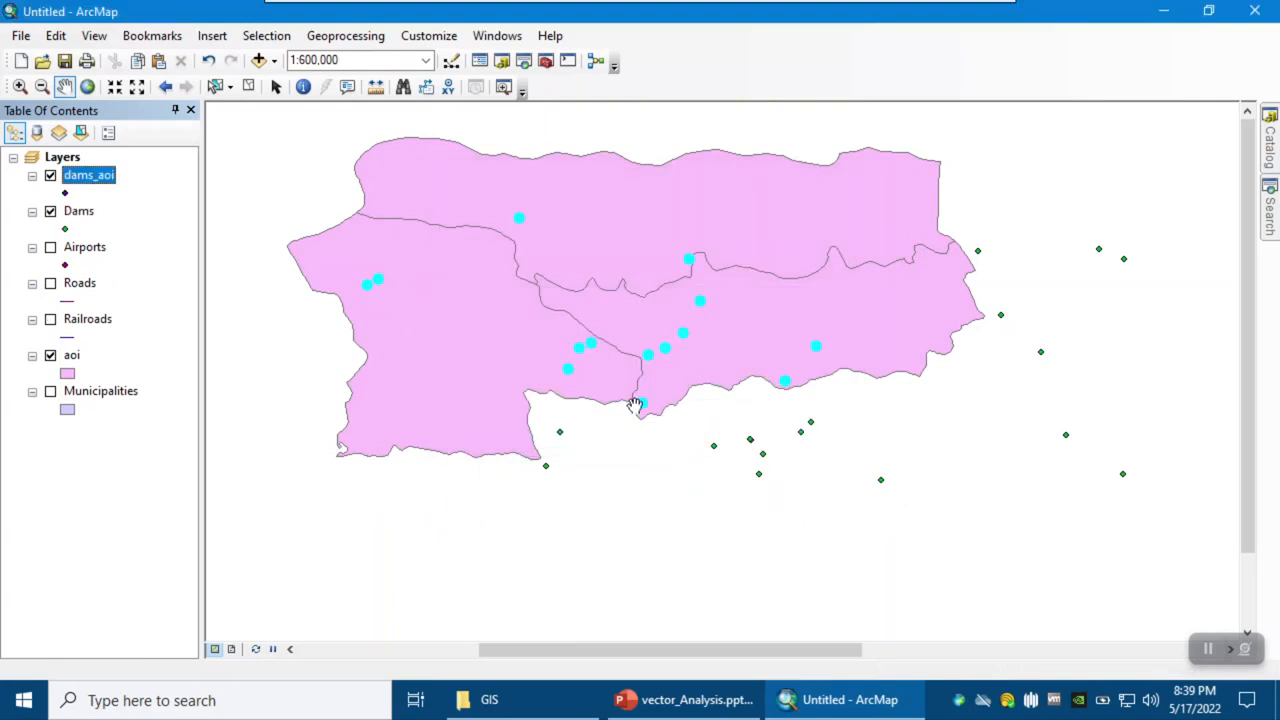
Remove the original Dams layer, and switch the visible point layer from dams_aoi to Airports.
right_click(84, 211)
left_click(128, 246)
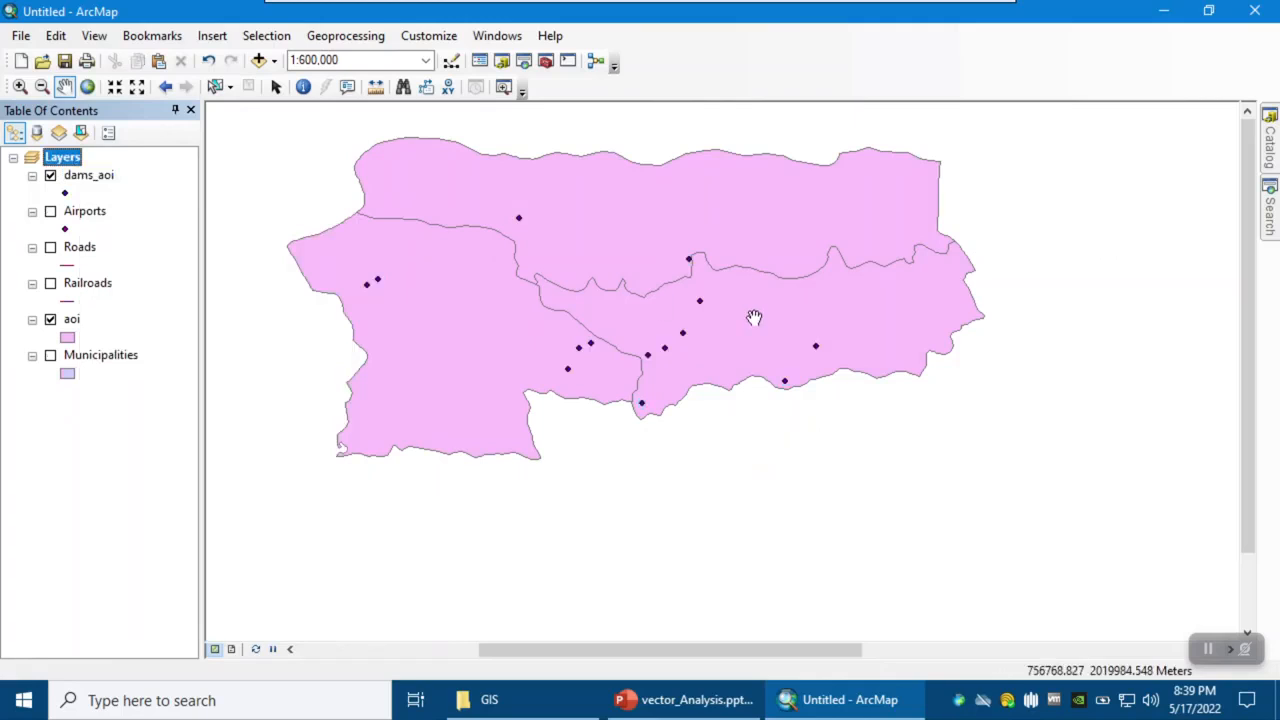
left_click(50, 176)
left_click(50, 212)
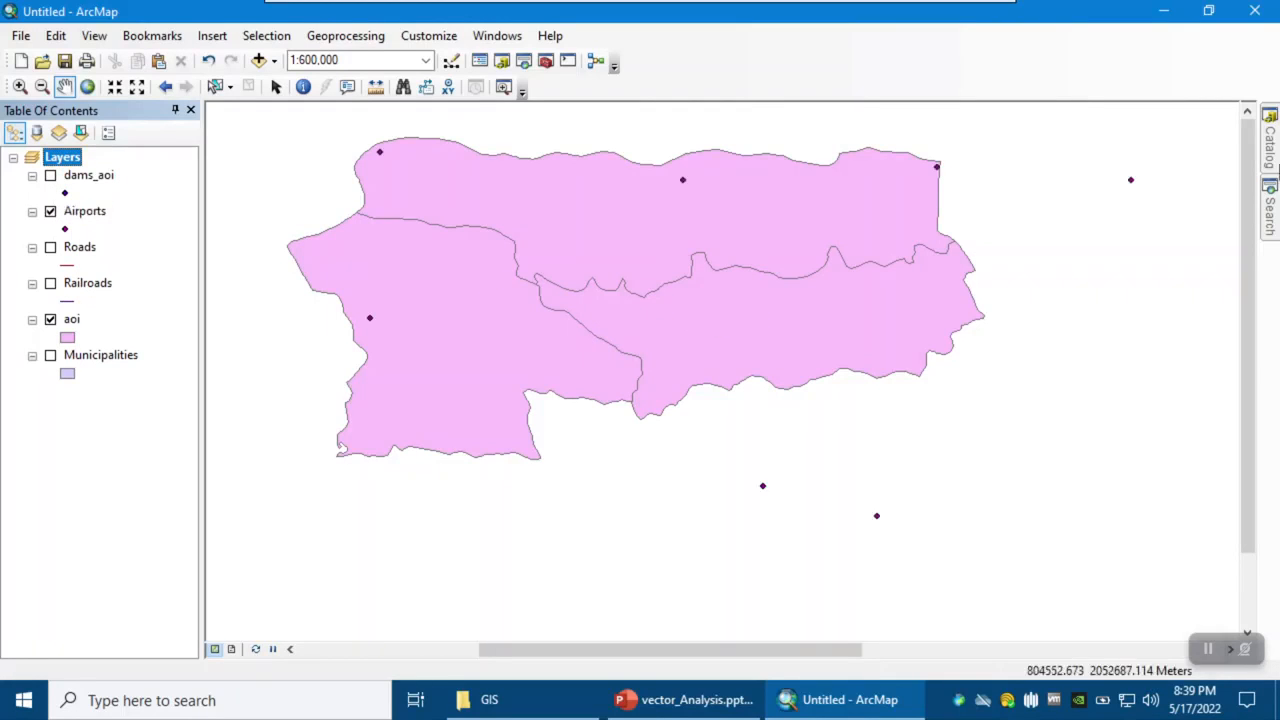
Select by location the Airports features that are completely within the aoi source layer.
left_click(87, 87)
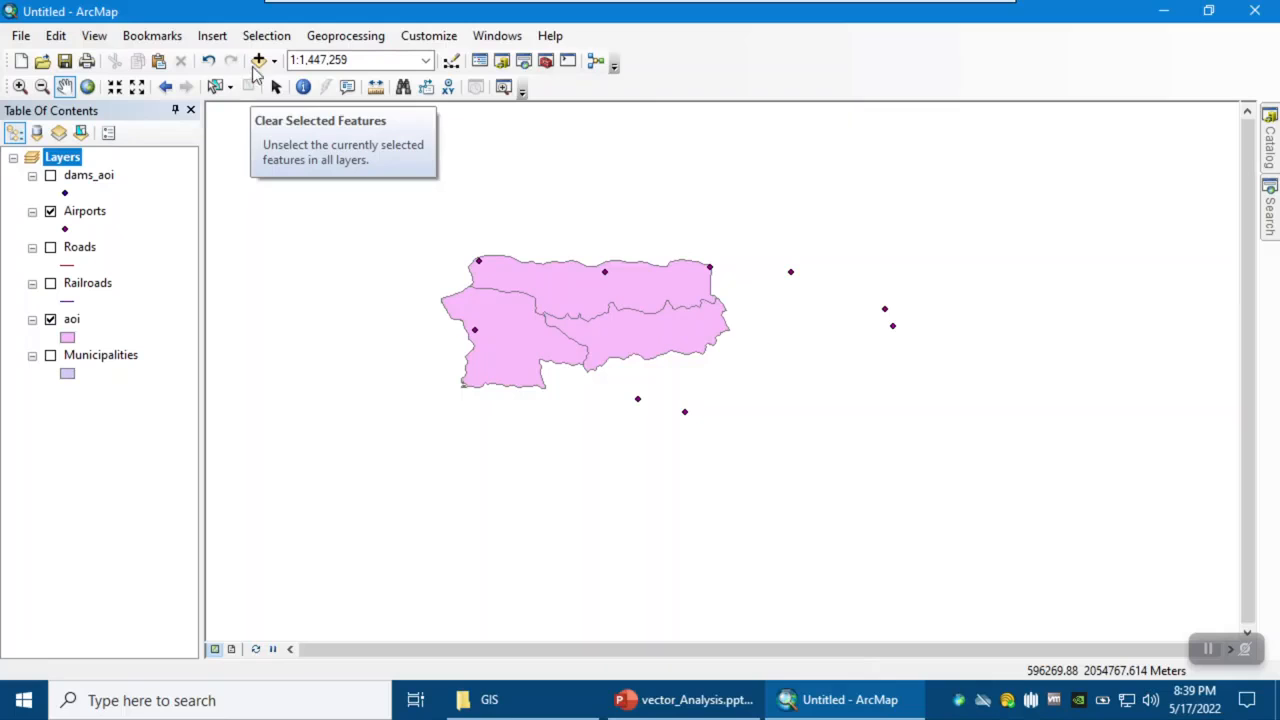
left_click(262, 36)
left_click(300, 84)
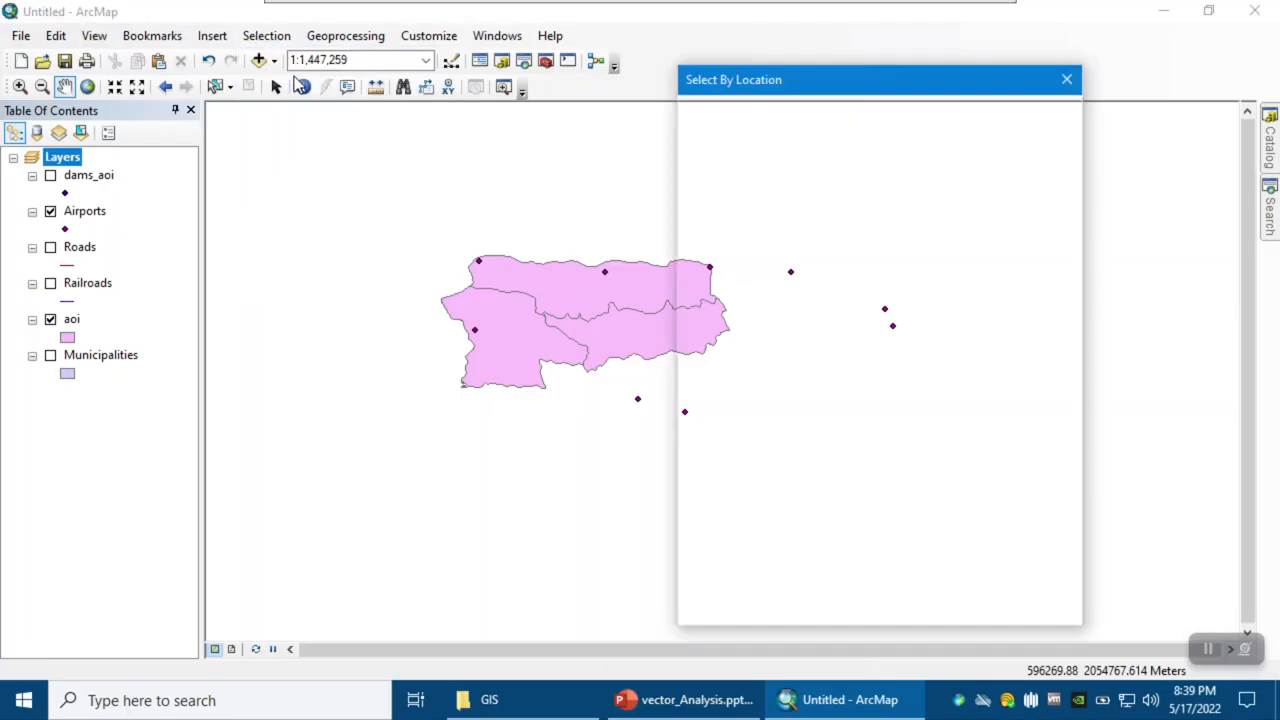
left_click(718, 231)
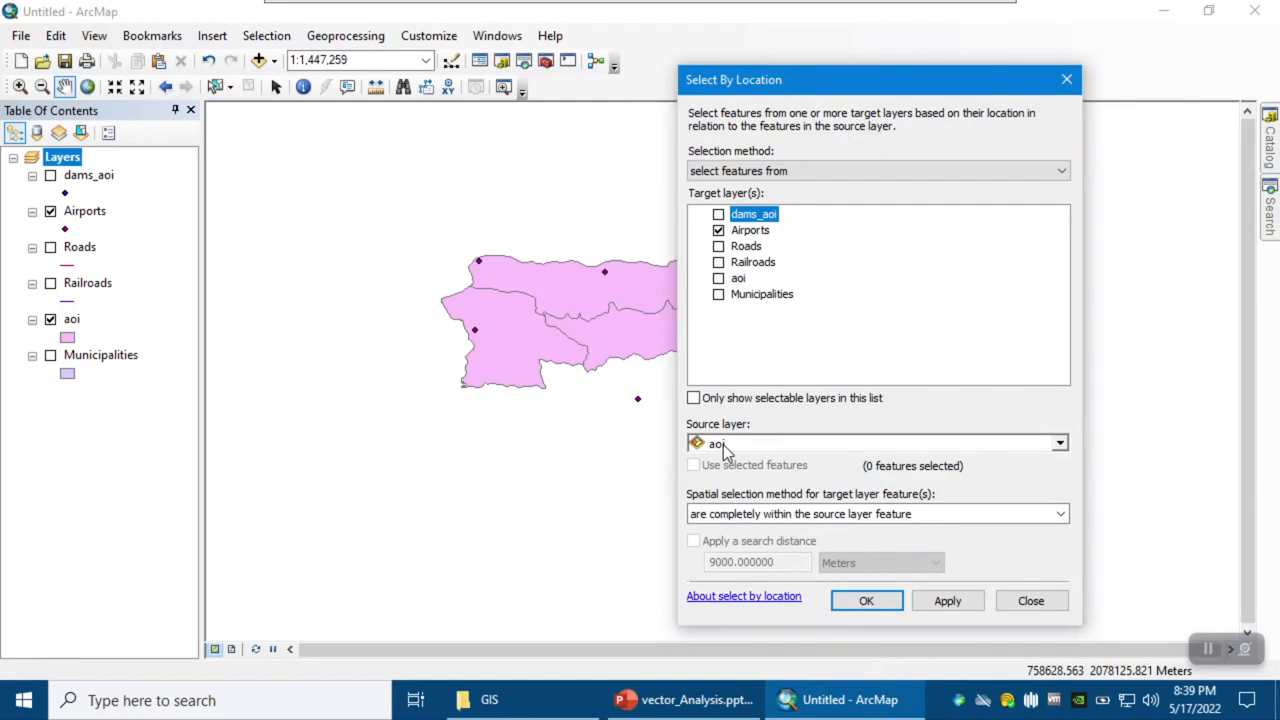
left_click(960, 603)
left_click(864, 602)
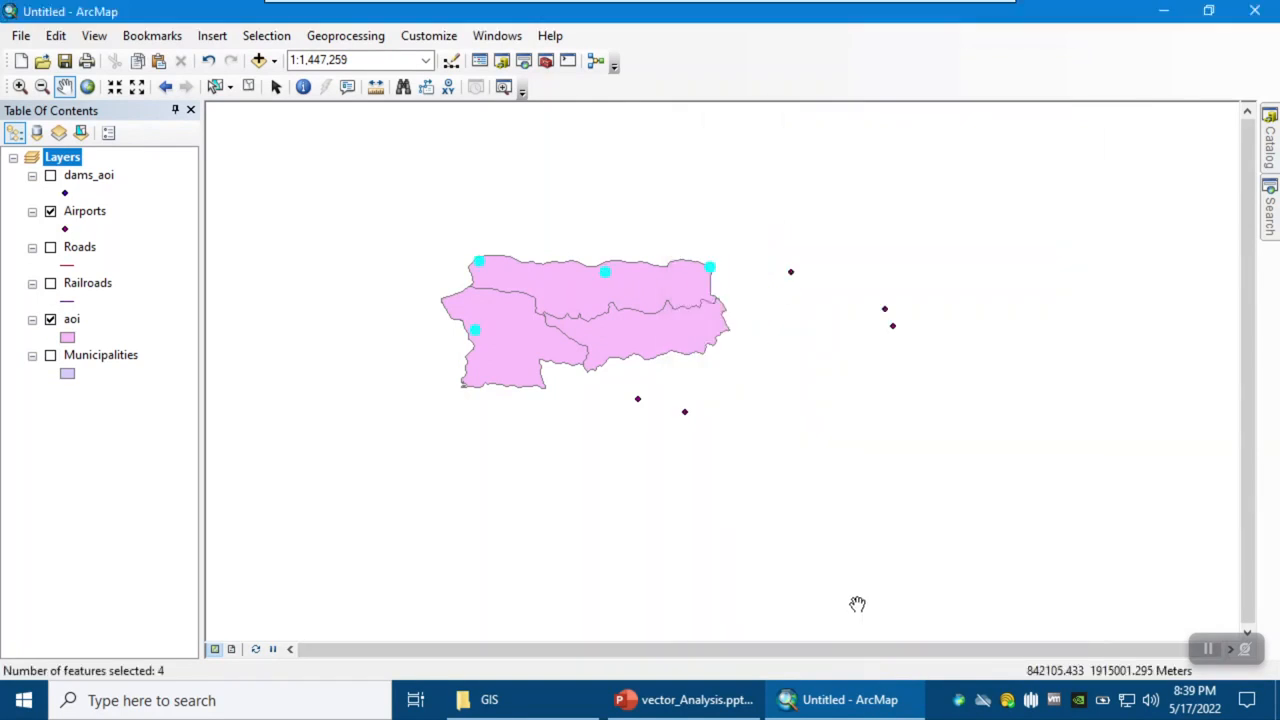
Export the selected Airports features as the shapefile airports_aoi in the Vector_Analysis folder and add it to the map.
right_click(85, 222)
mouse_move(180, 562)
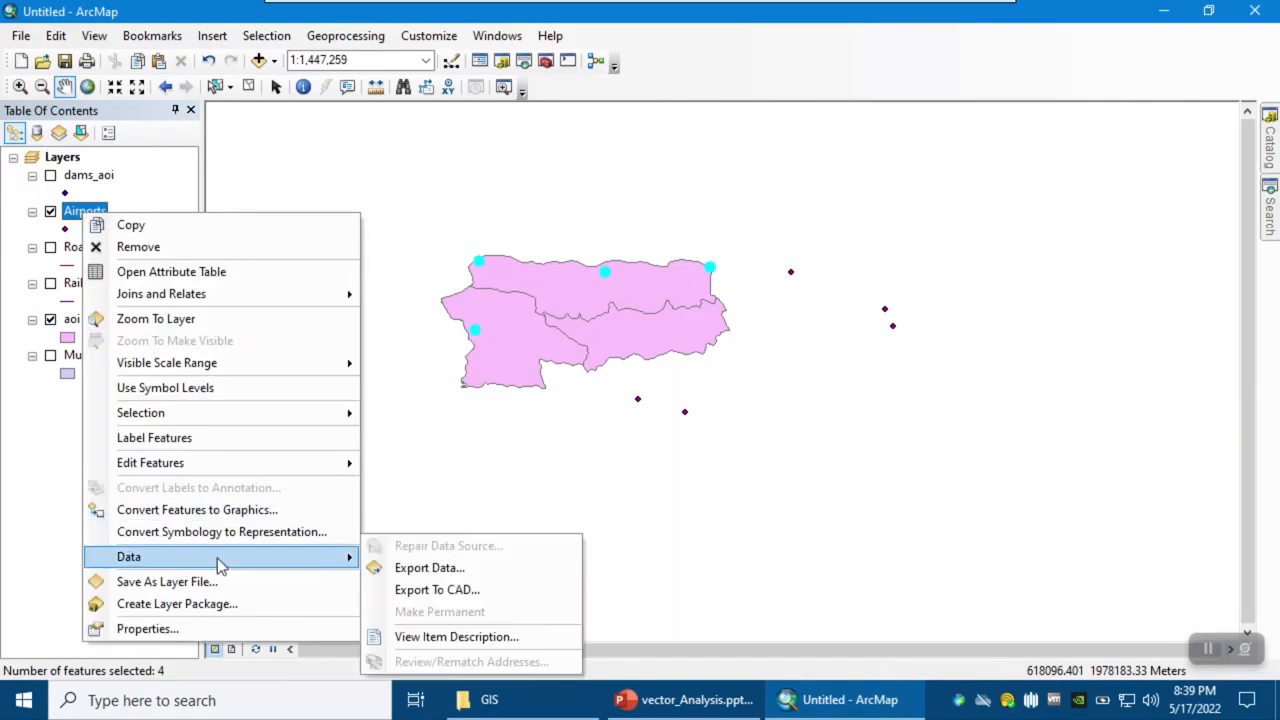
left_click(415, 567)
left_click(809, 384)
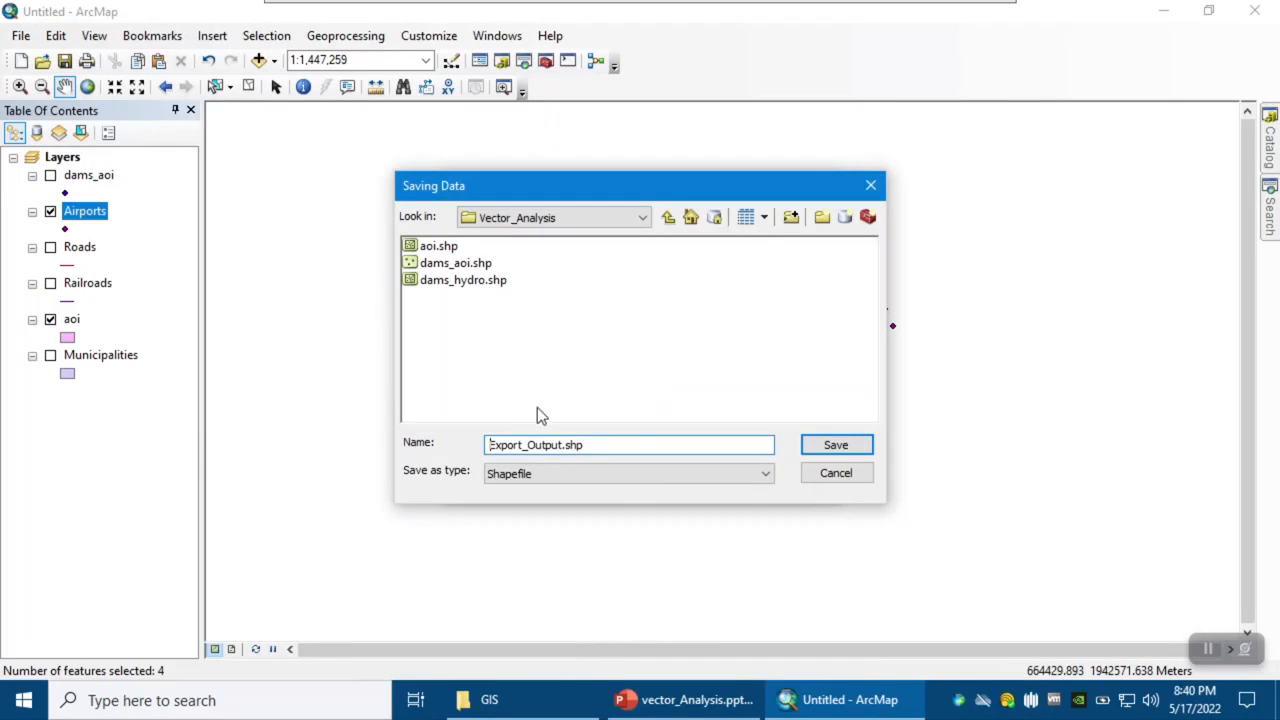
left_click_drag(606, 445, 451, 443)
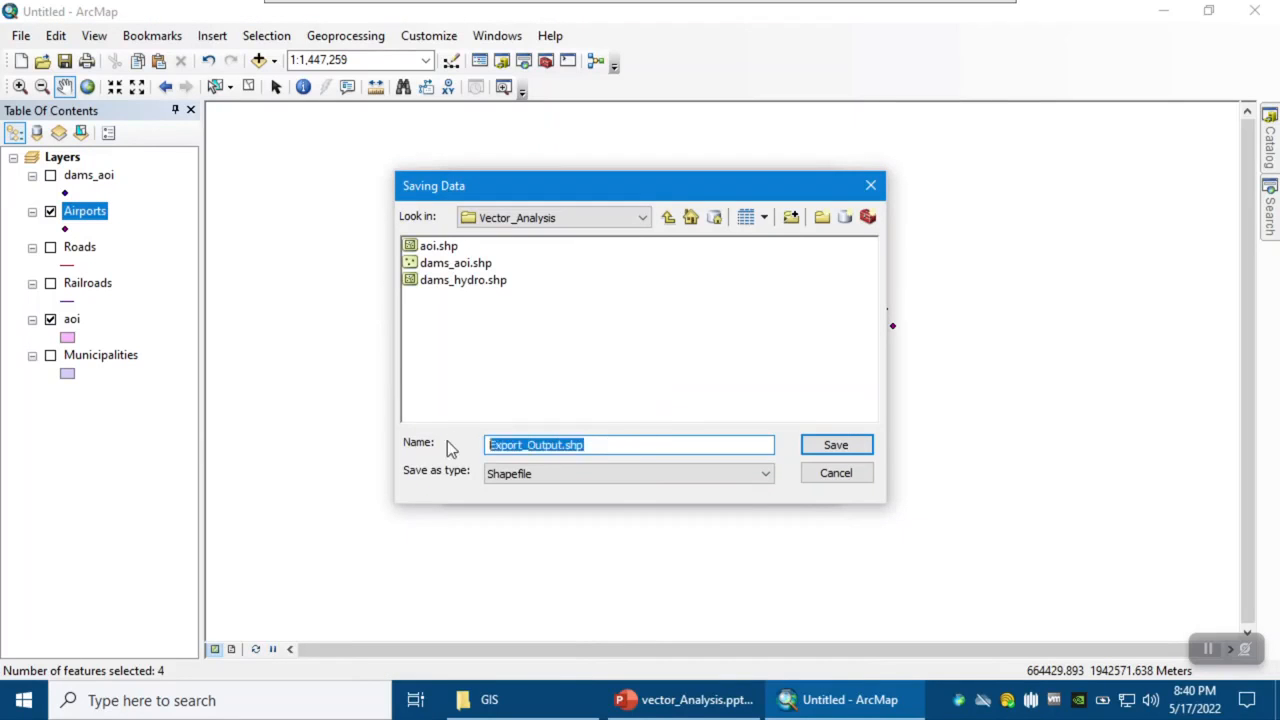
type("airports_aoi")
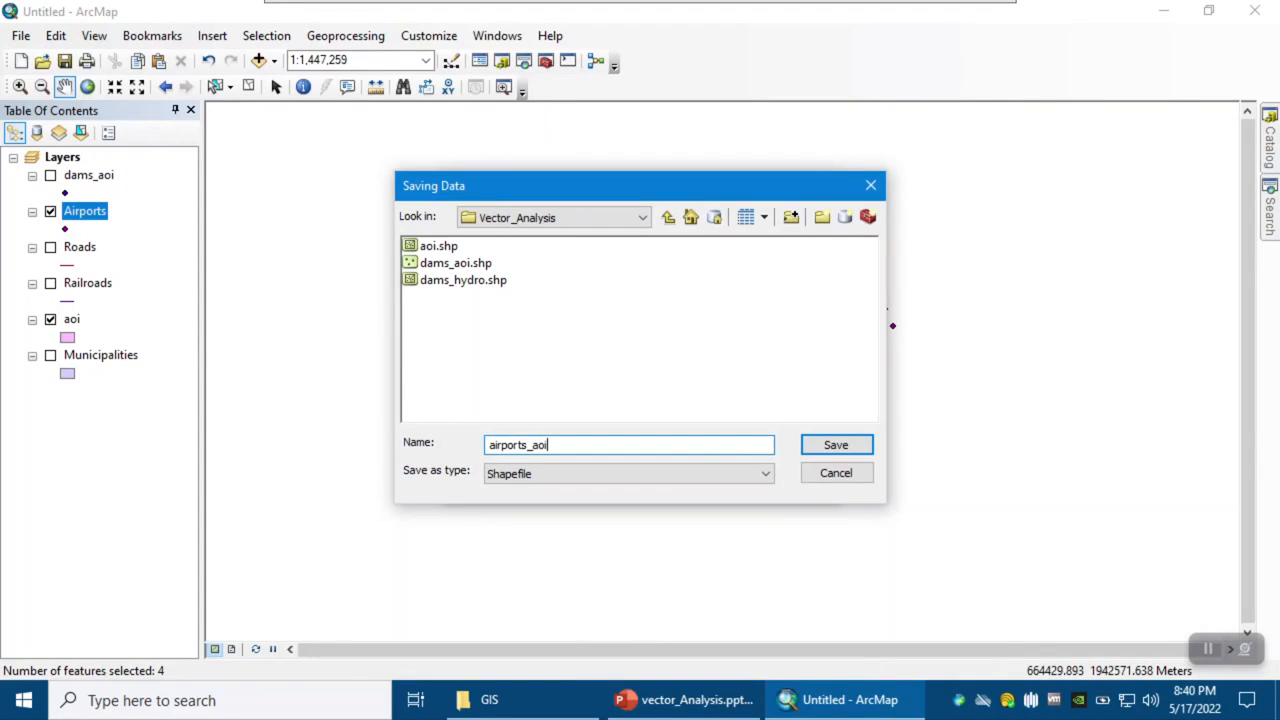
key("Return")
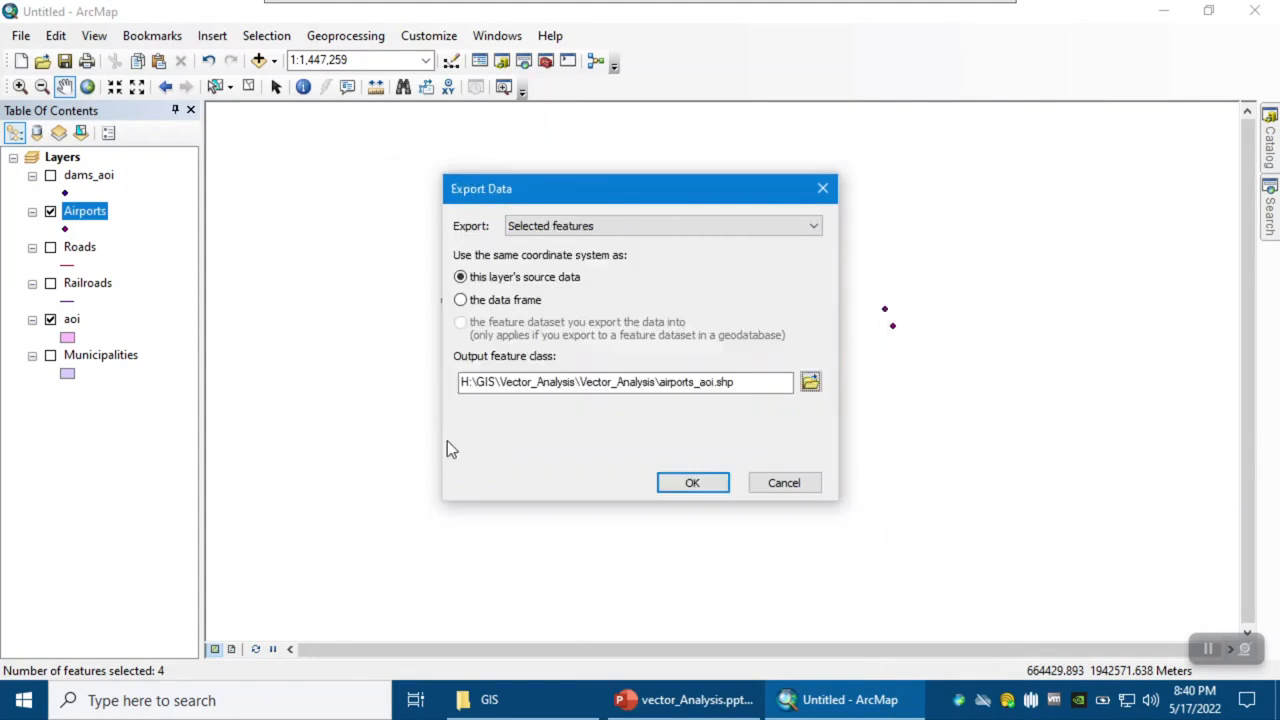
left_click(712, 478)
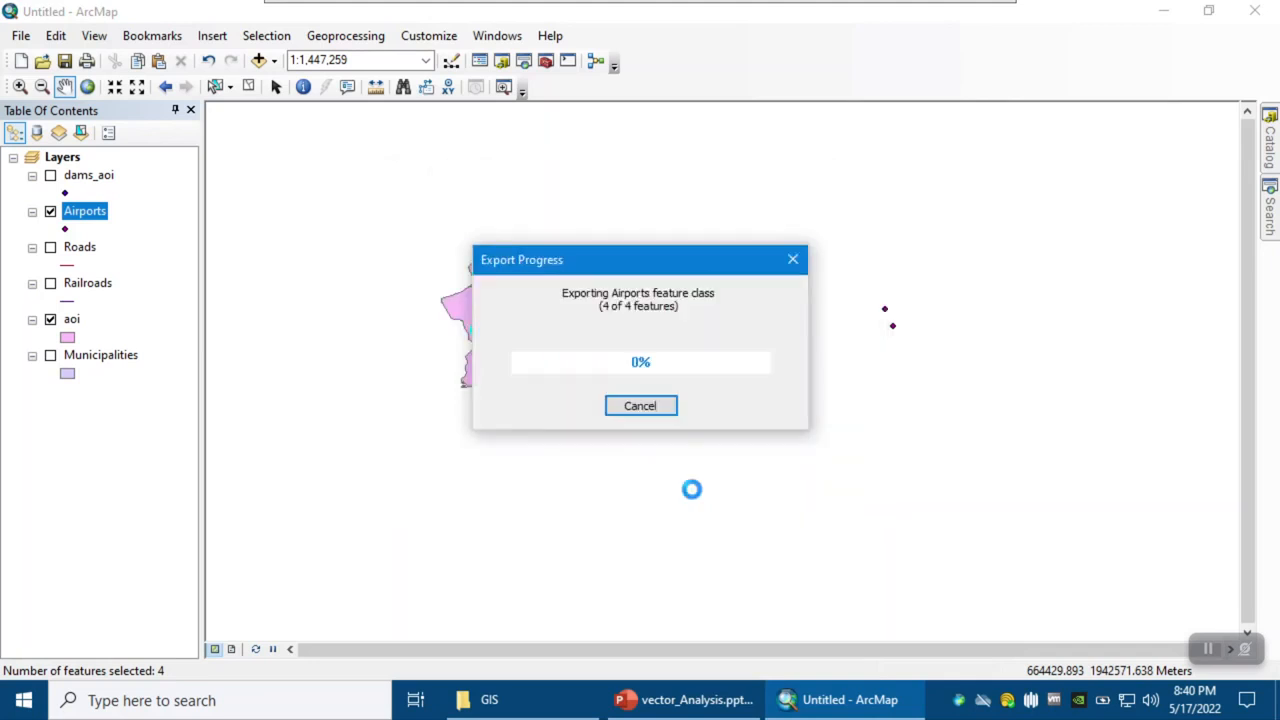
left_click(1150, 702)
left_click(1036, 640)
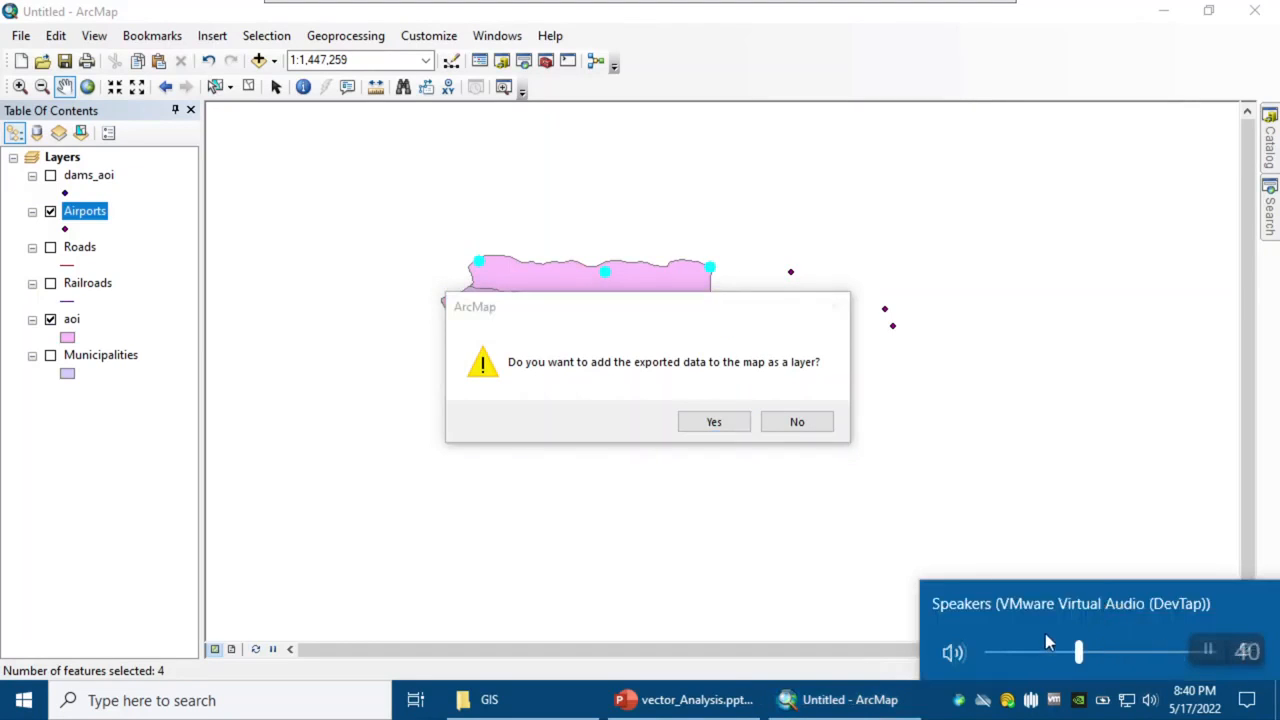
left_click(710, 422)
left_click(693, 428)
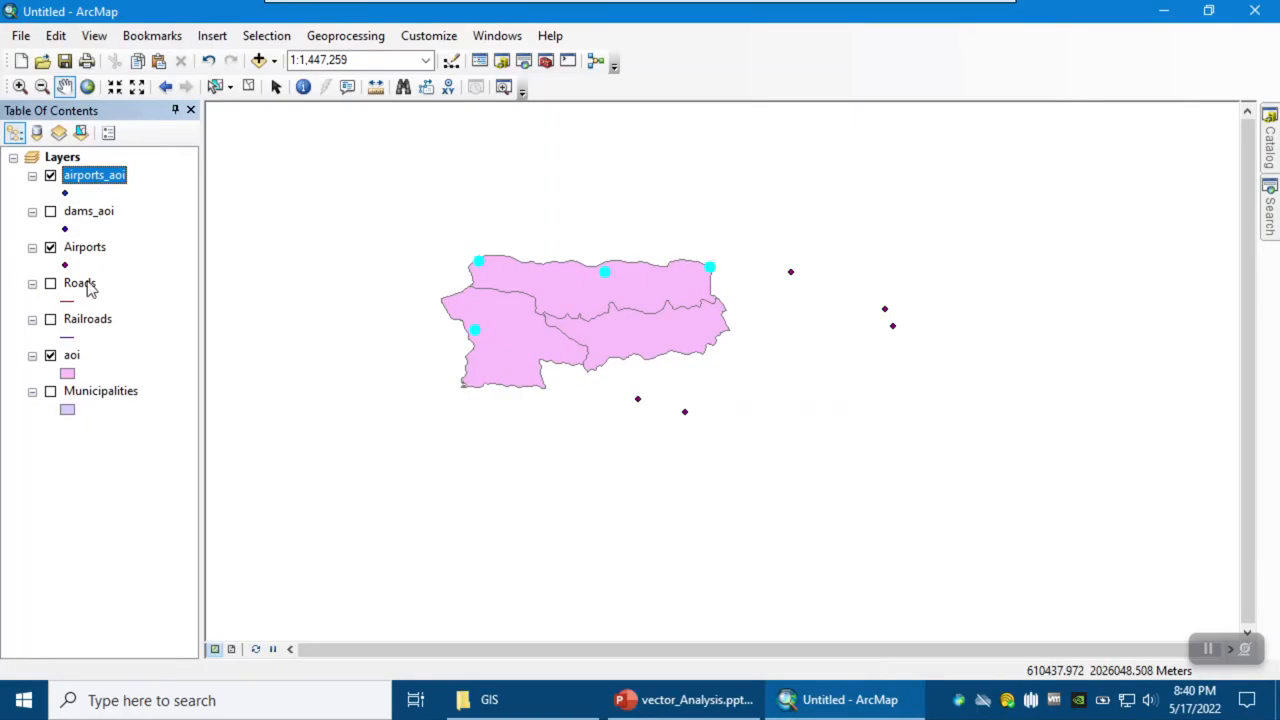
Remove the original Airports layer, and compare Roads and Railroads against the aoi polygons, leaving Roads shown and Railroads hidden.
right_click(86, 247)
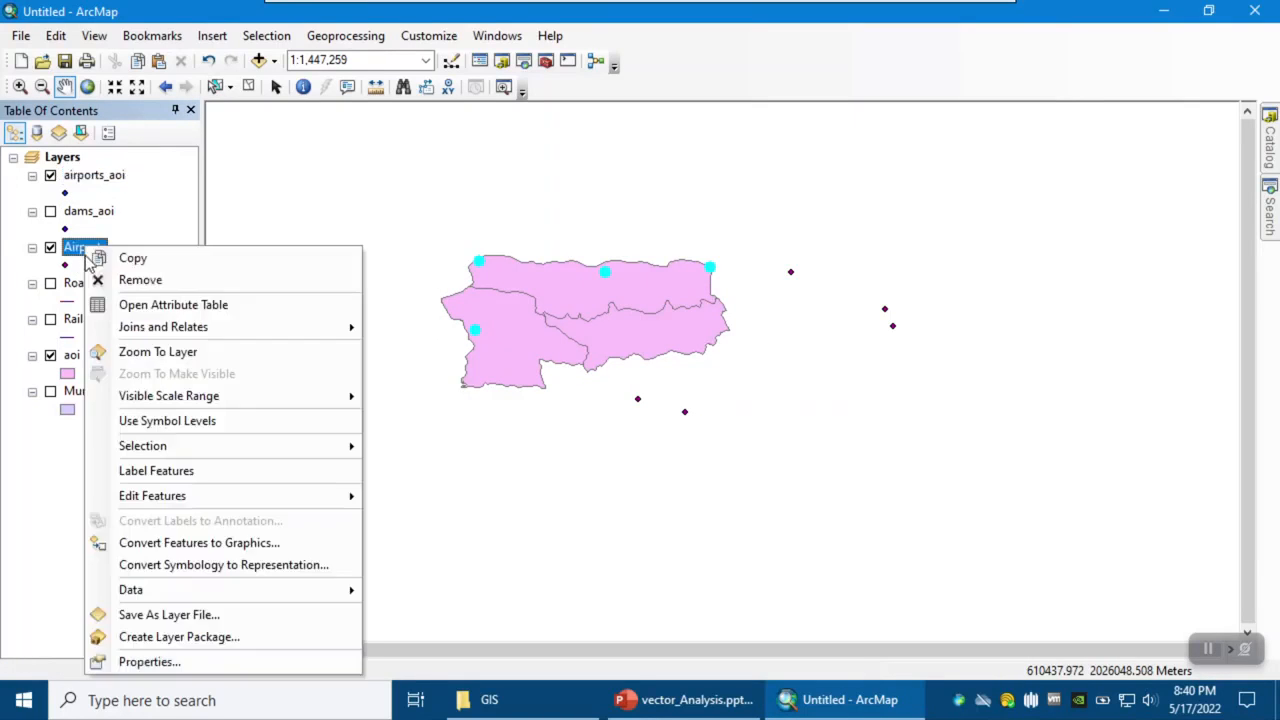
left_click(150, 279)
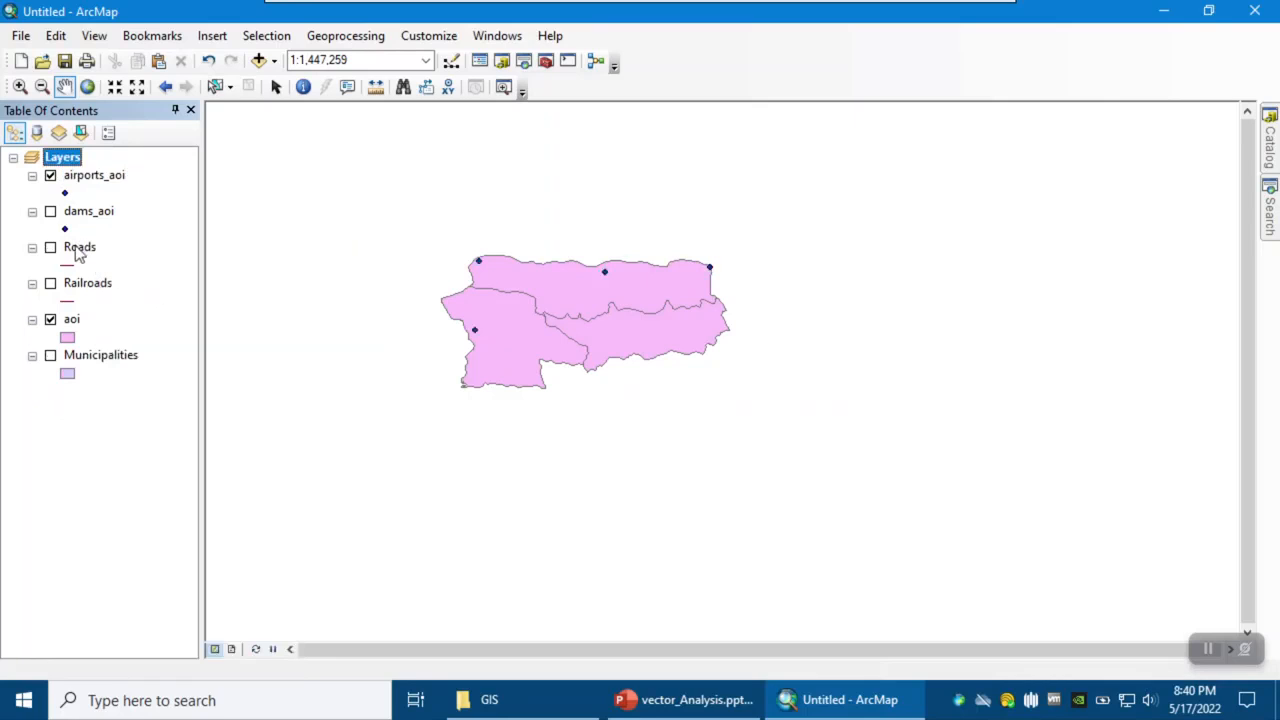
left_click(51, 248)
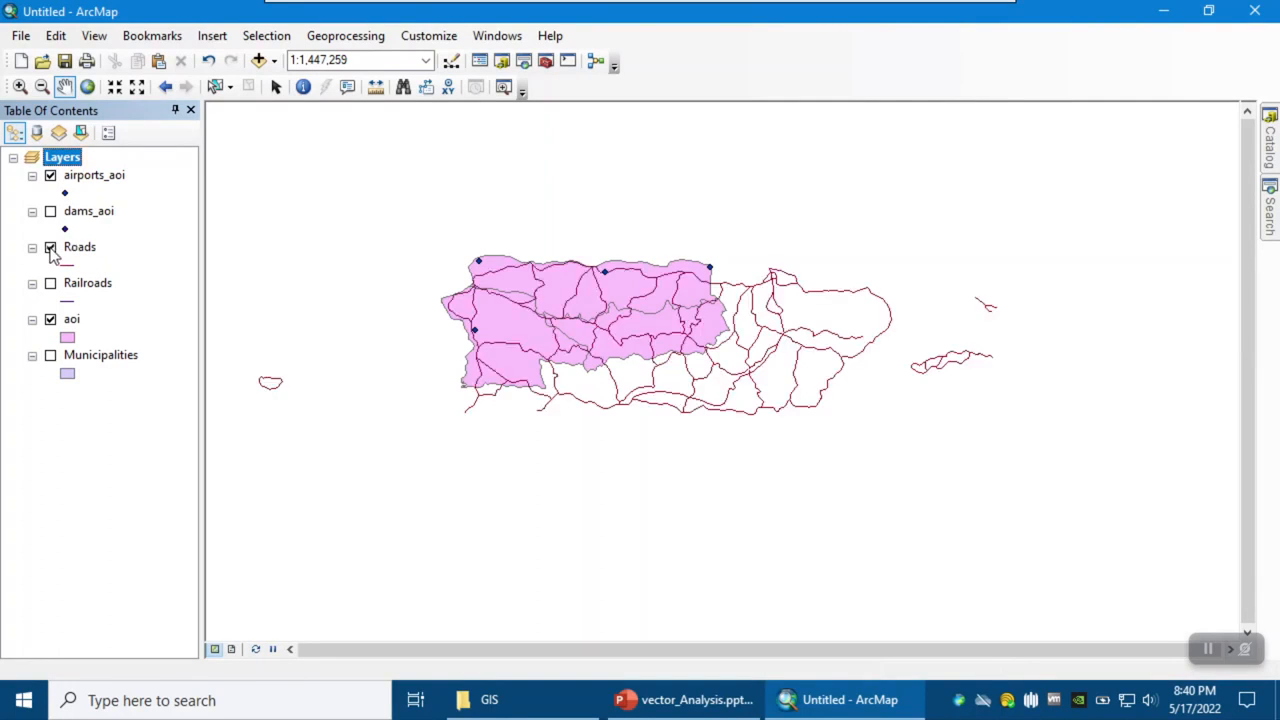
left_click(51, 284)
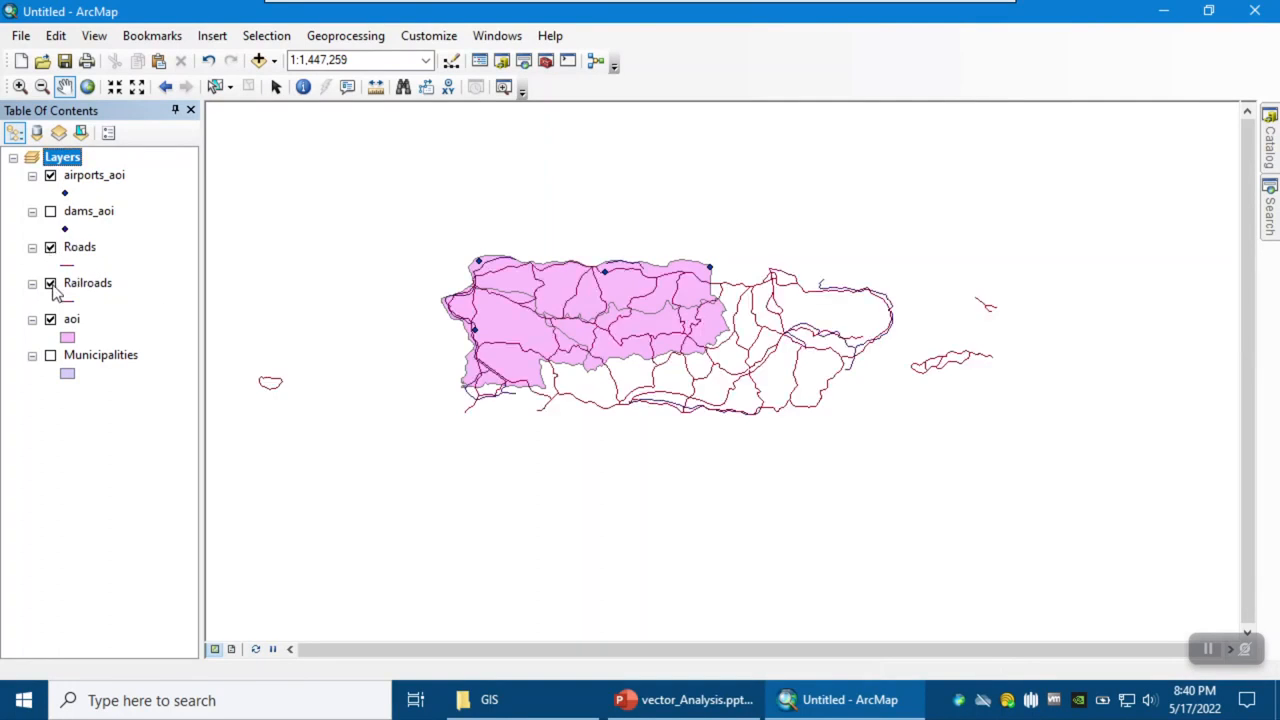
left_click(51, 249)
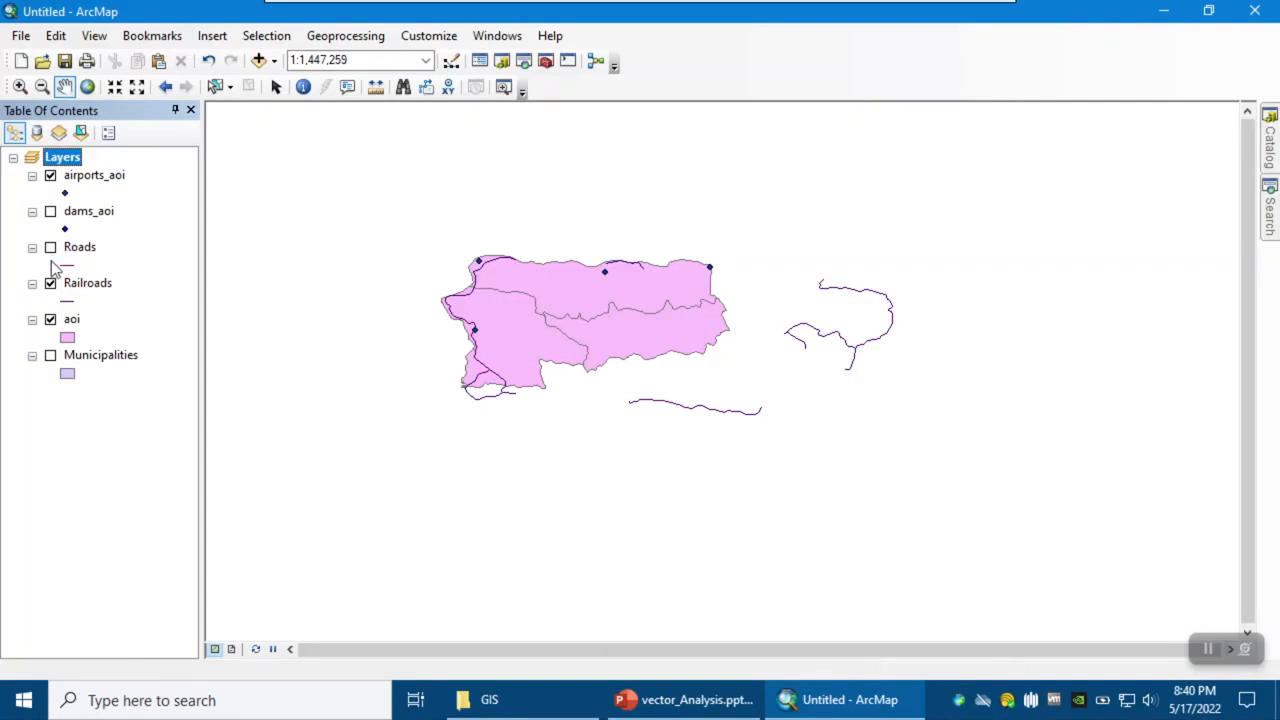
left_click(51, 284)
left_click(51, 248)
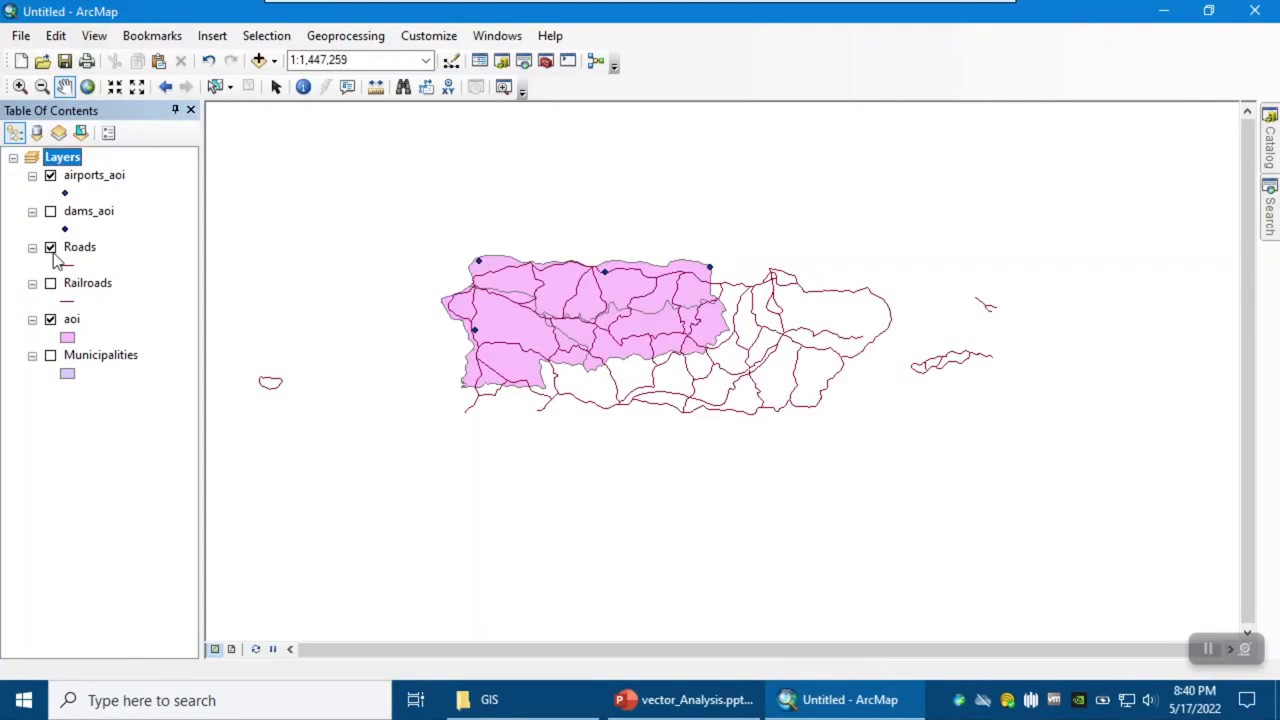
Select by location the Roads features that are completely within the aoi source layer, keeping the selection dialog open beside the map.
left_click(266, 36)
left_click(320, 80)
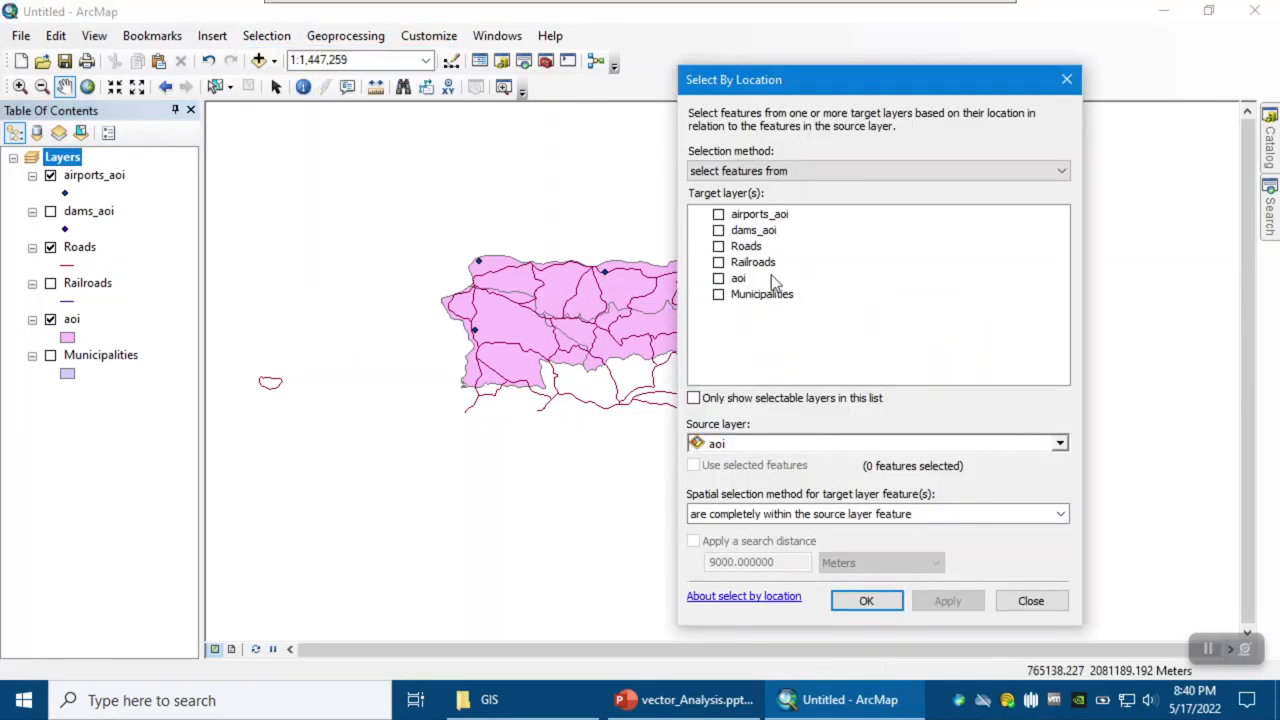
left_click(719, 246)
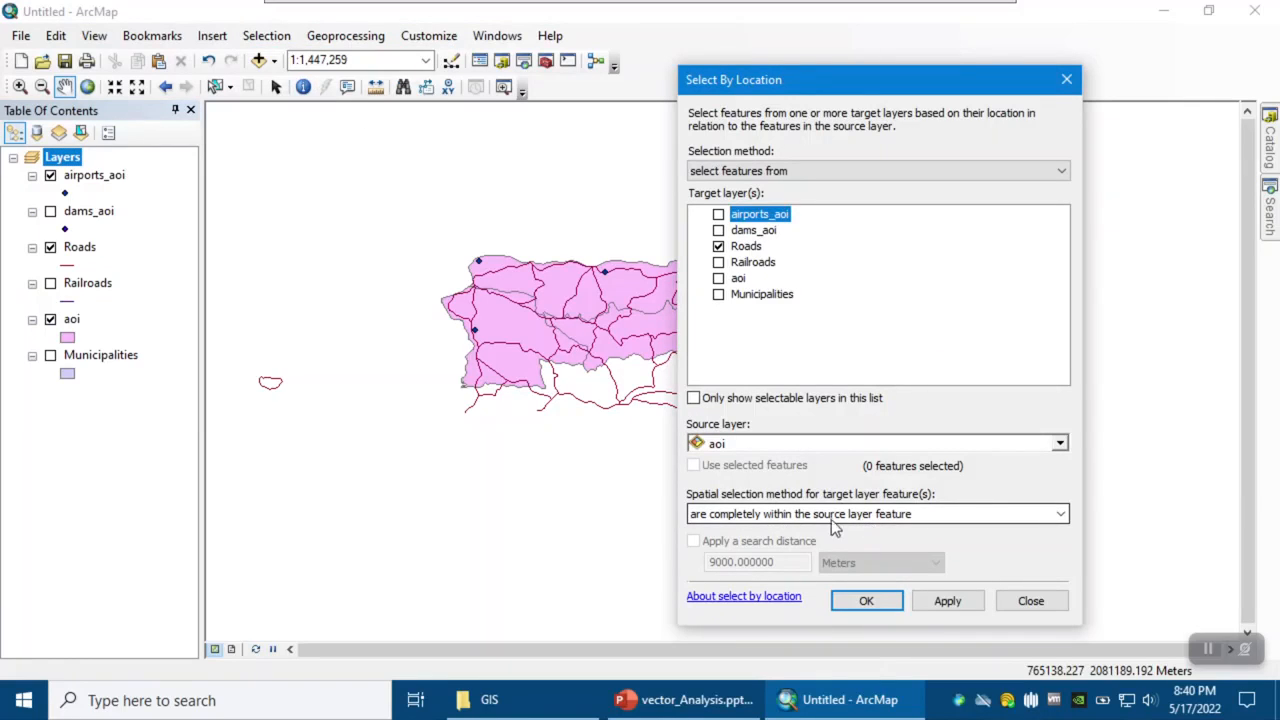
left_click_drag(820, 88, 932, 66)
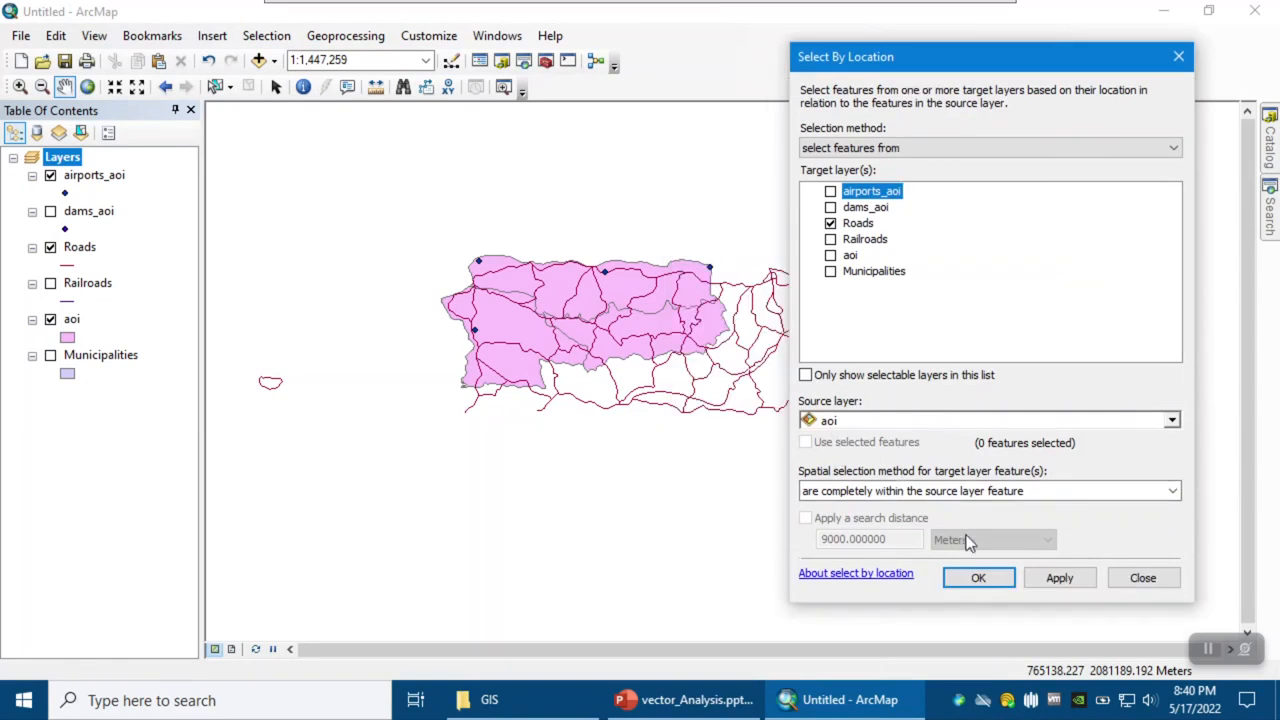
left_click(1060, 578)
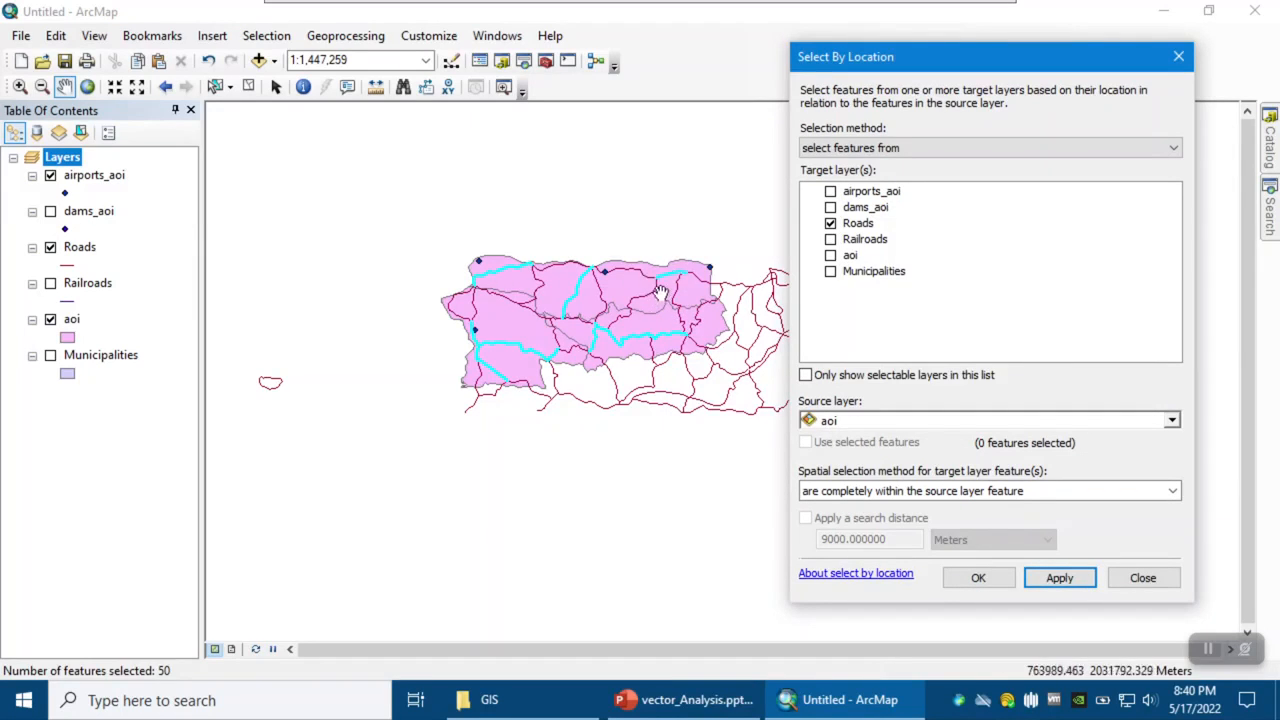
Hide airports_aoi and reselect the Roads features using the intersect method against the aoi source layer.
left_click(51, 176)
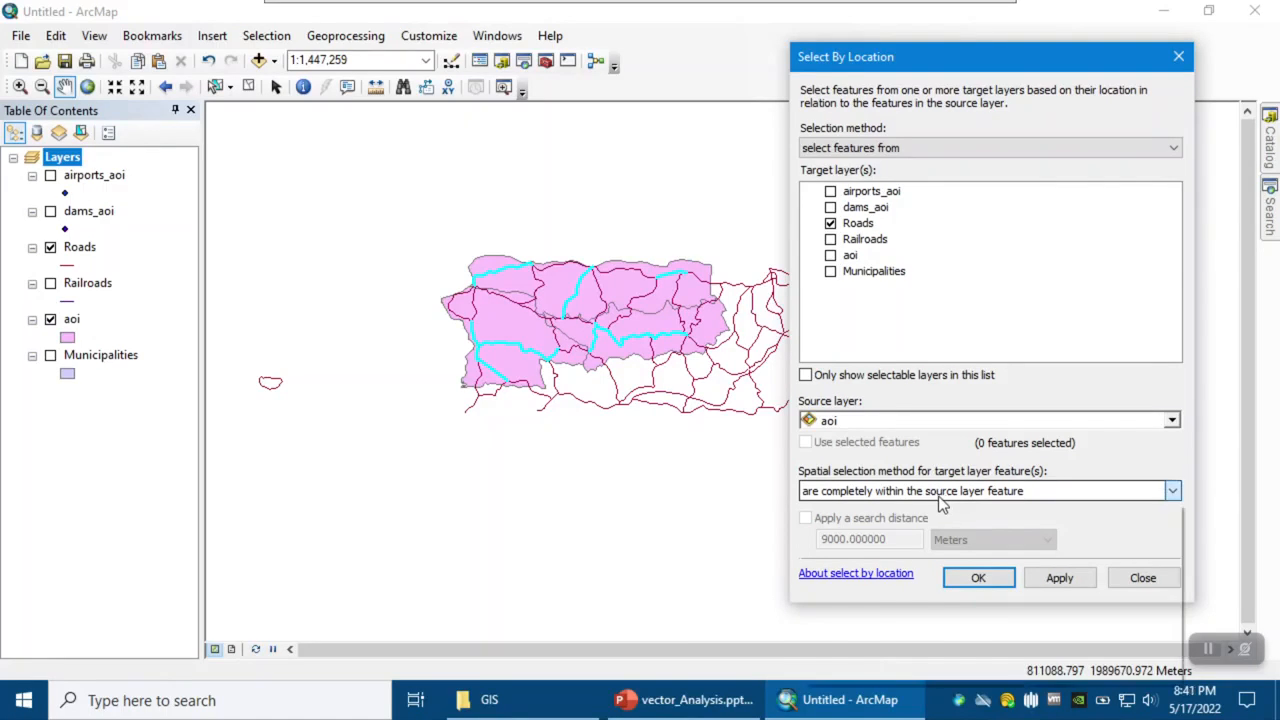
left_click(940, 491)
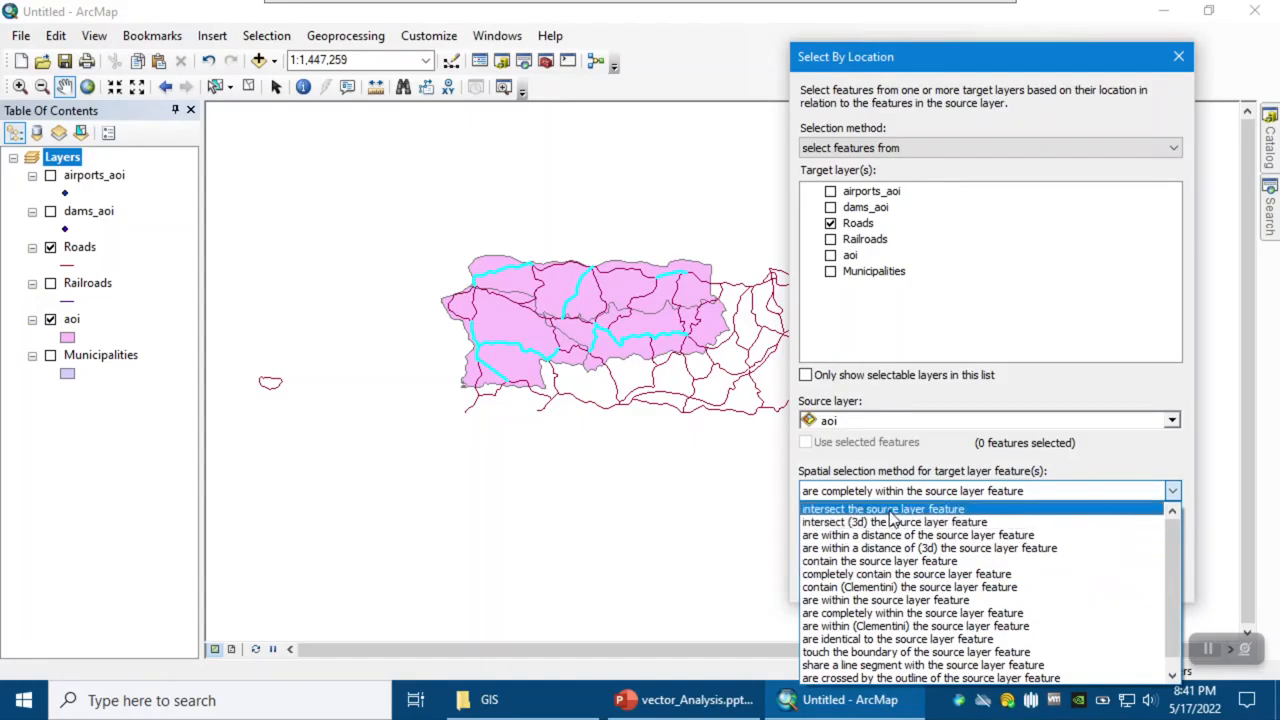
left_click(889, 510)
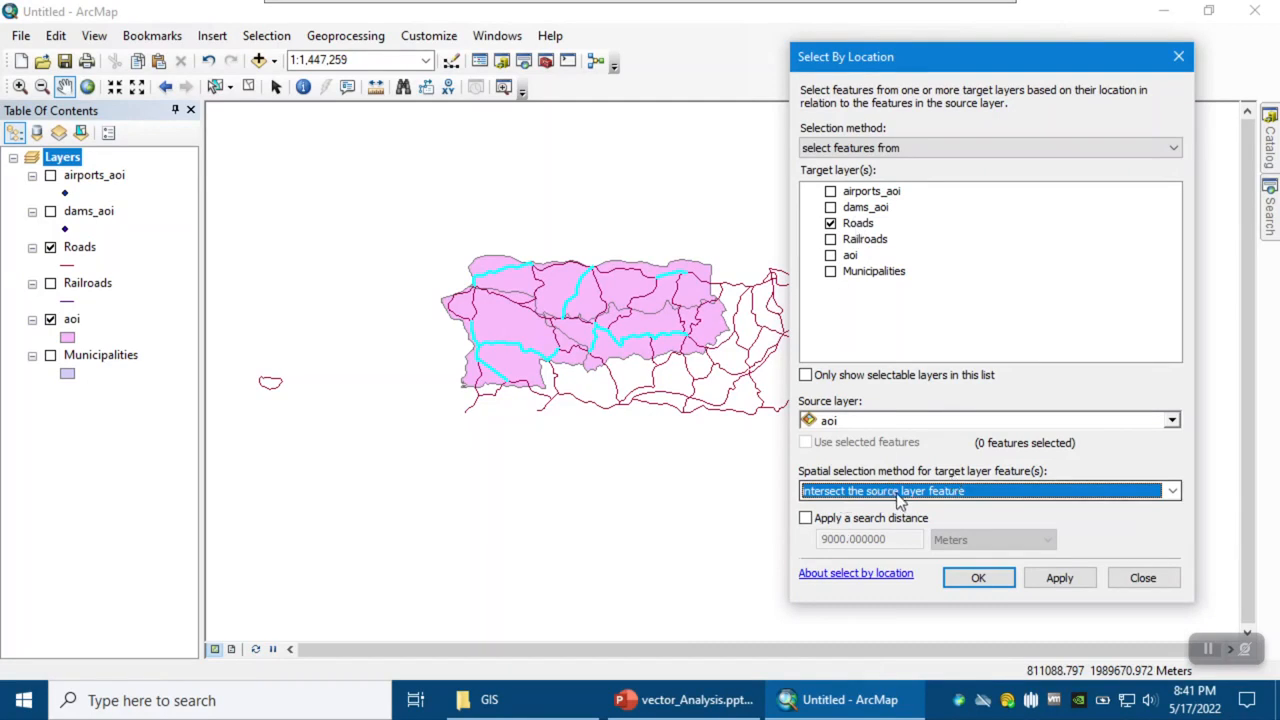
left_click(1059, 578)
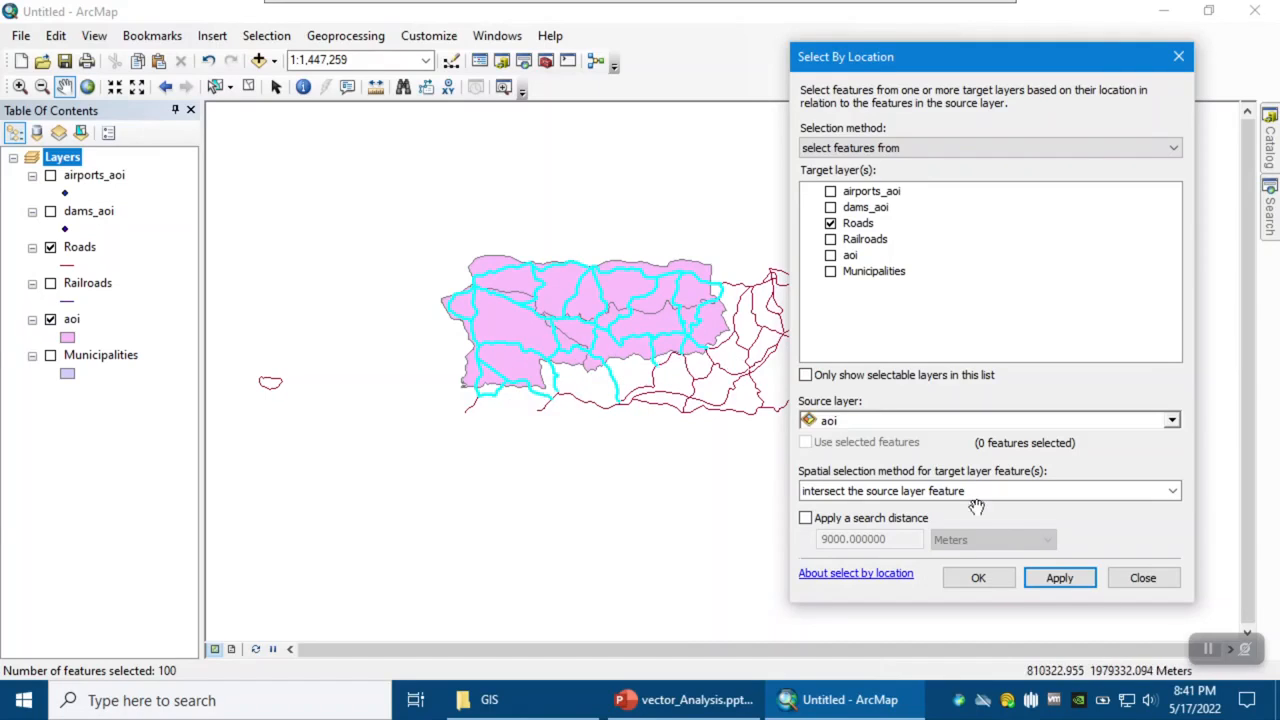
left_click(978, 580)
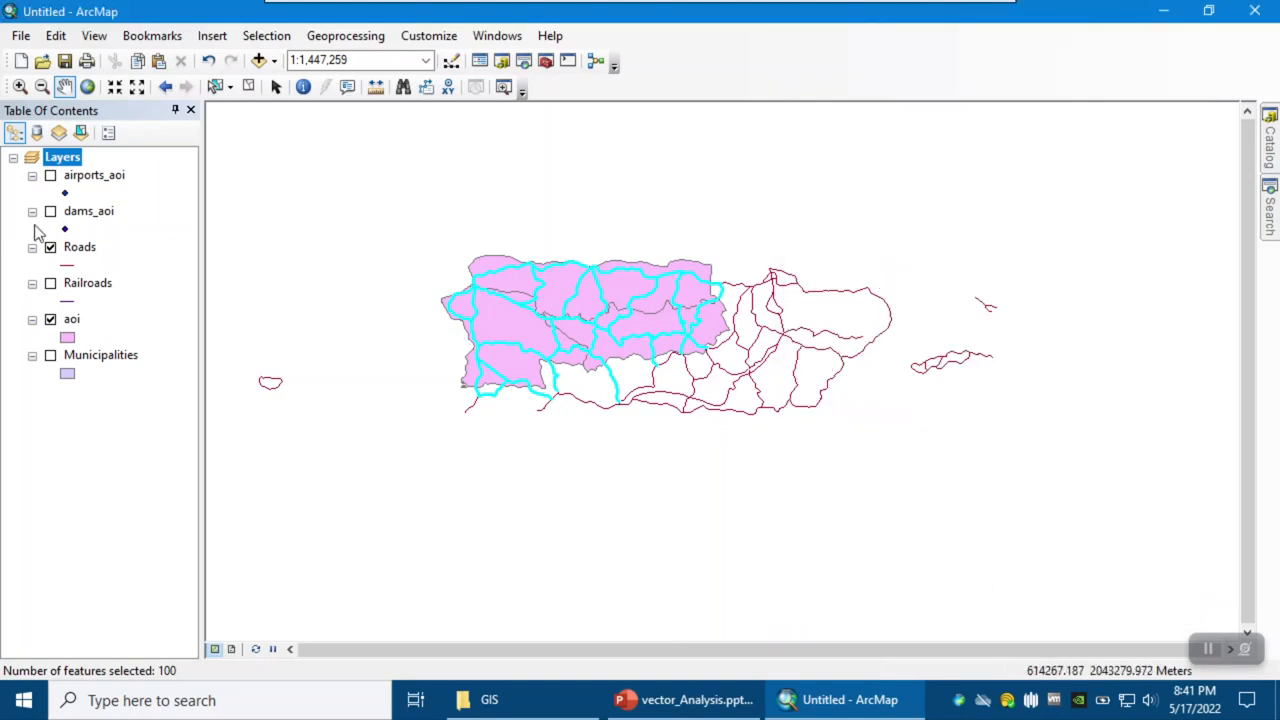
Export the selected Roads features as the shapefile roads_aoi in the Vector_Analysis folder, add it to the map, and remove the original Roads layer.
right_click(81, 251)
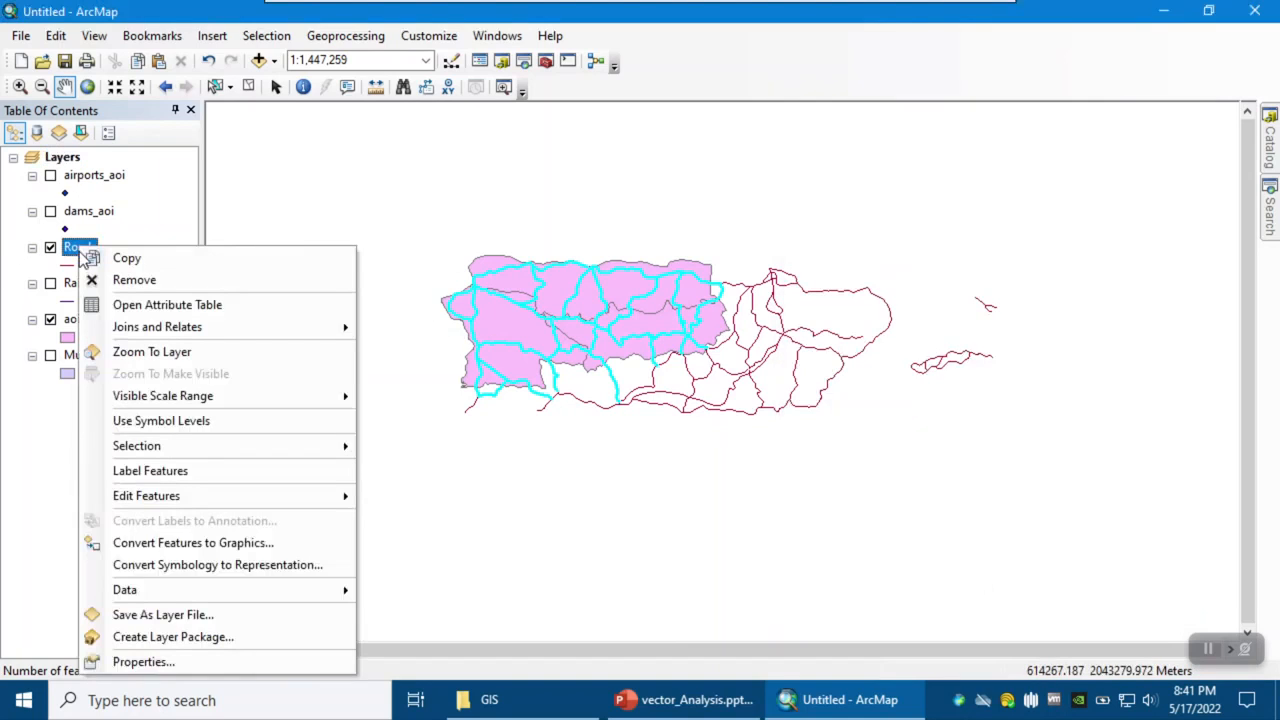
mouse_move(197, 589)
left_click(378, 566)
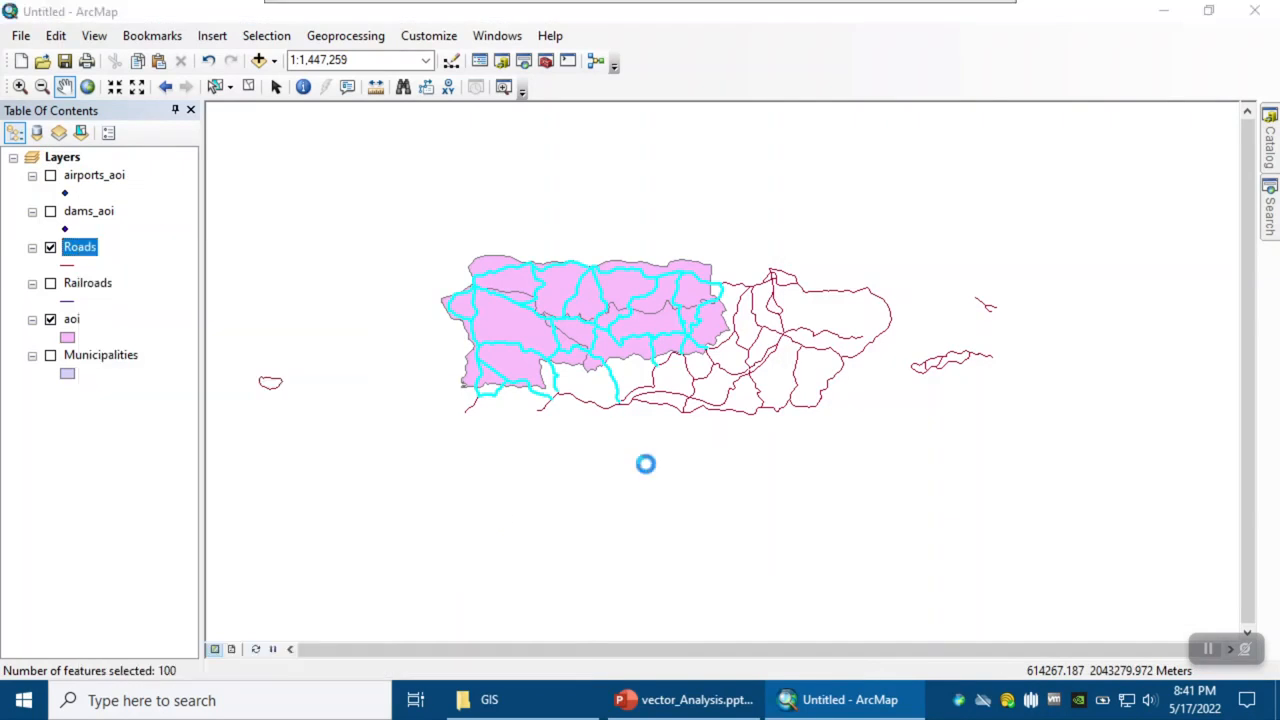
left_click(812, 382)
left_click_drag(564, 444, 455, 442)
type("roads_aoi.shp")
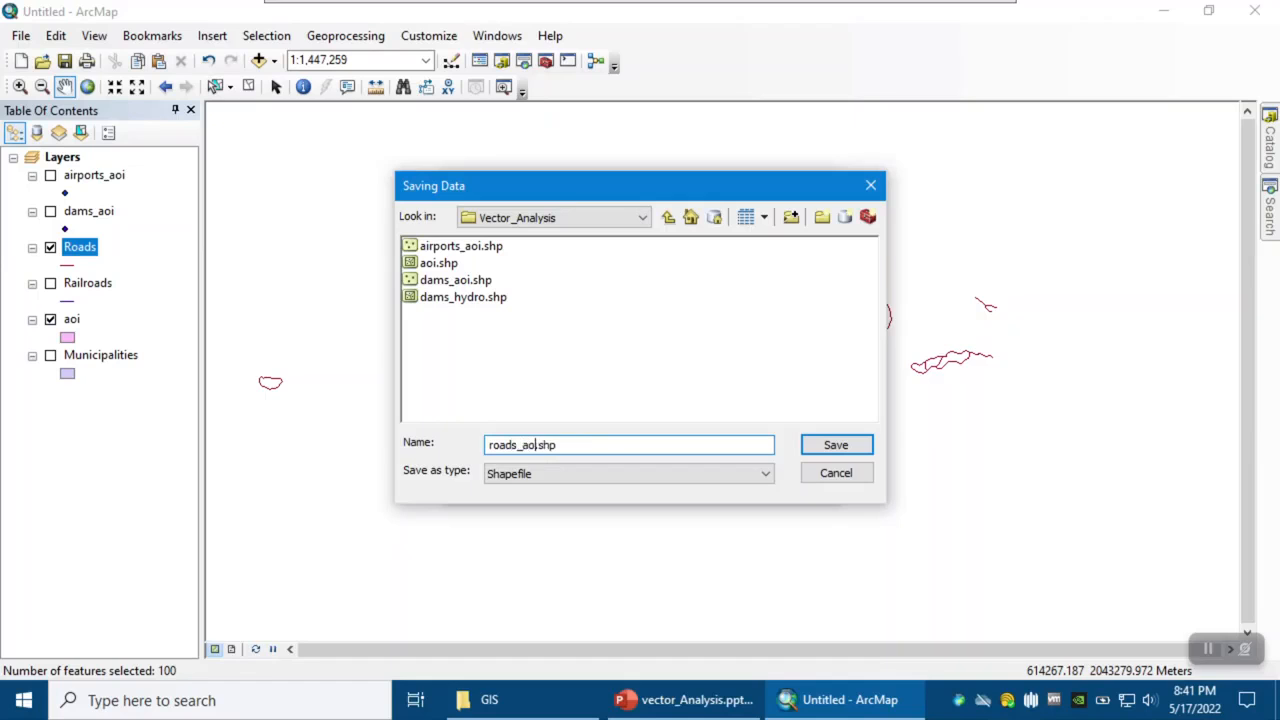
left_click(835, 444)
left_click(708, 478)
left_click(686, 423)
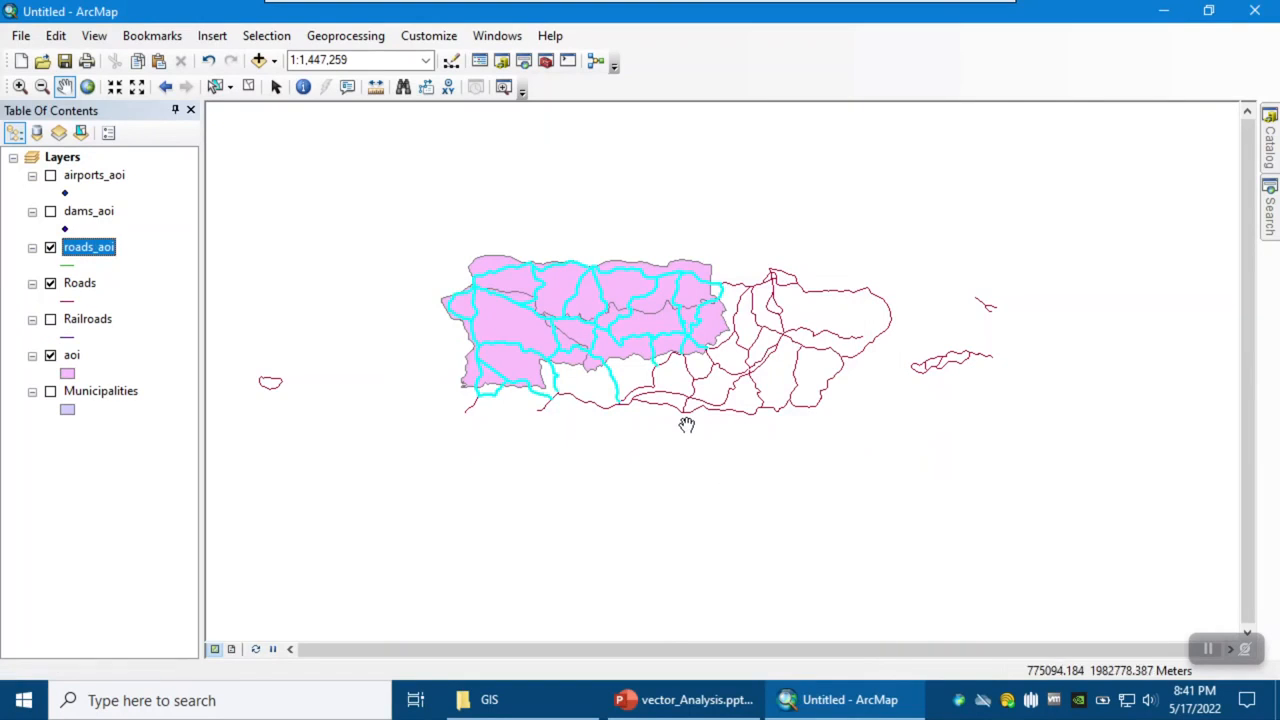
right_click(80, 284)
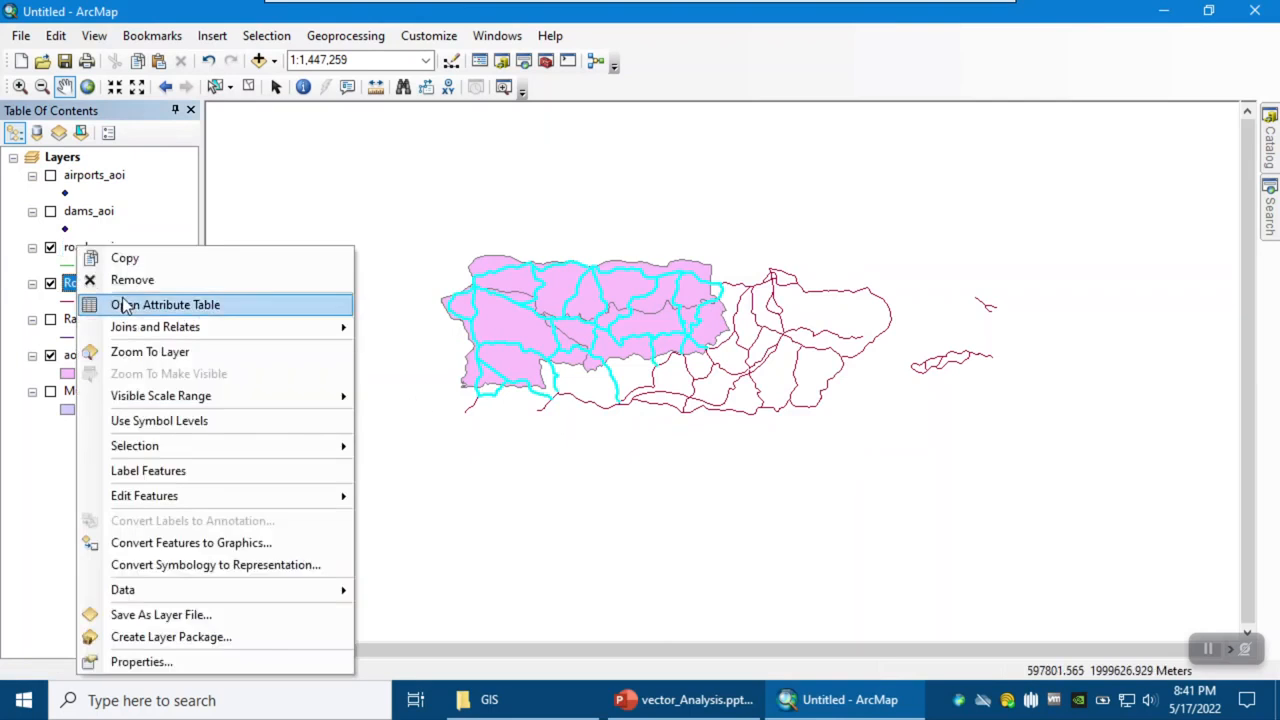
left_click(100, 277)
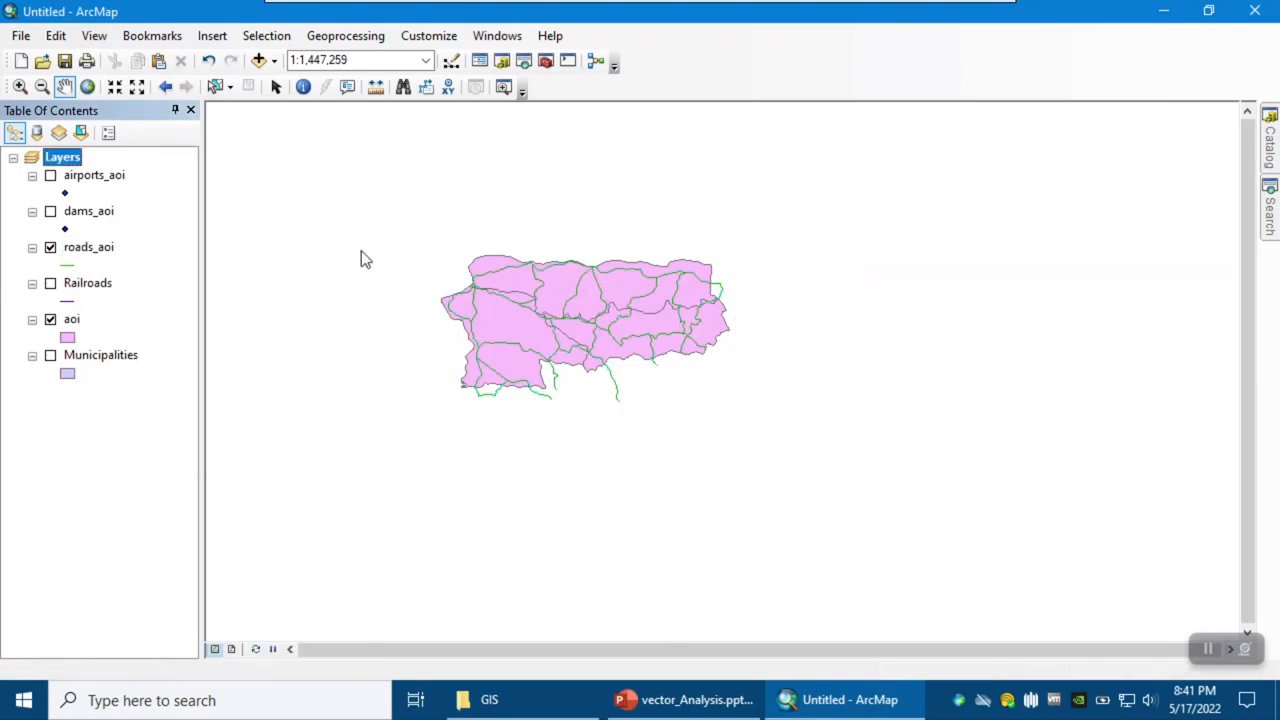
Select by location the Railroads features that intersect the aoi source layer, and show Railroads on the map with roads_aoi hidden.
left_click(266, 35)
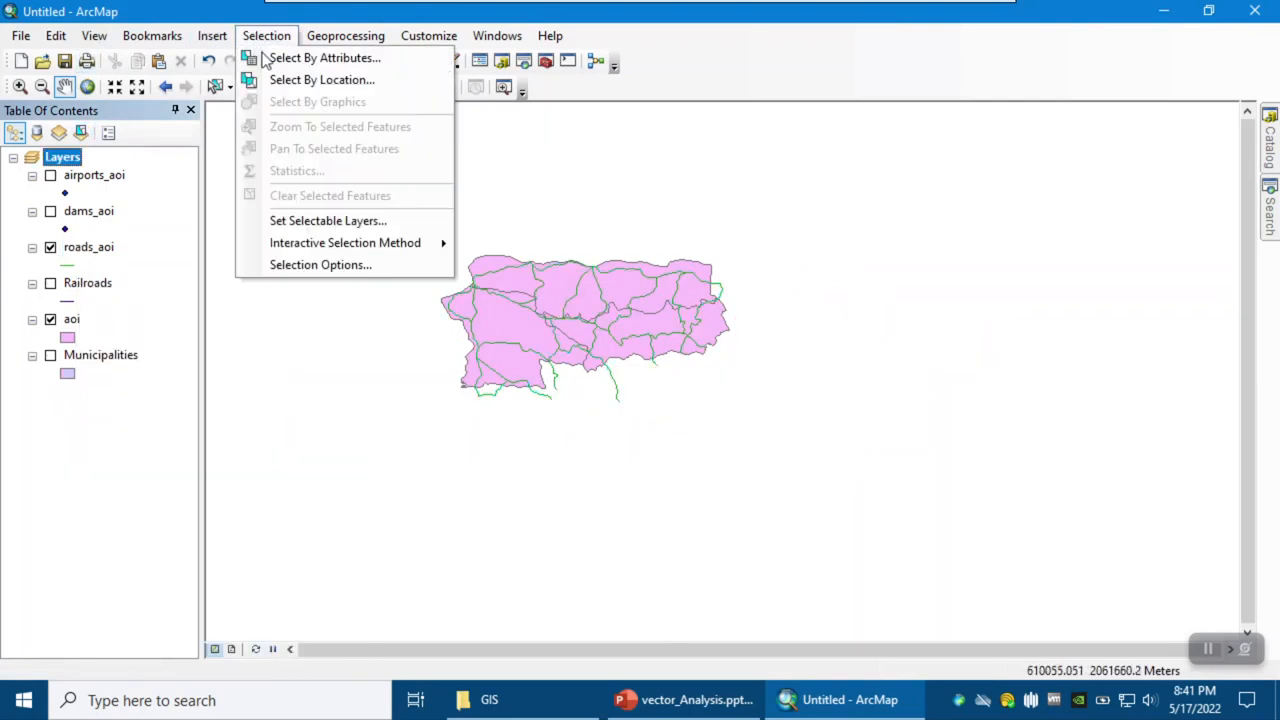
left_click(310, 80)
left_click(848, 241)
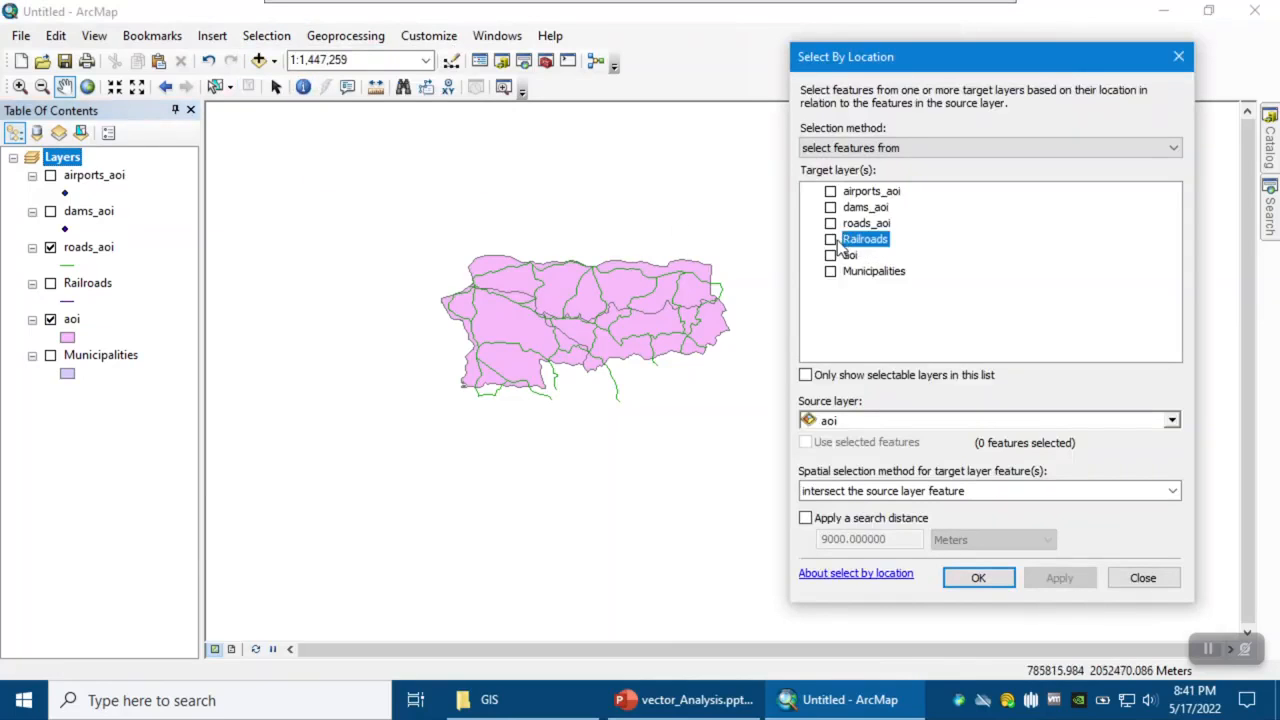
left_click(830, 240)
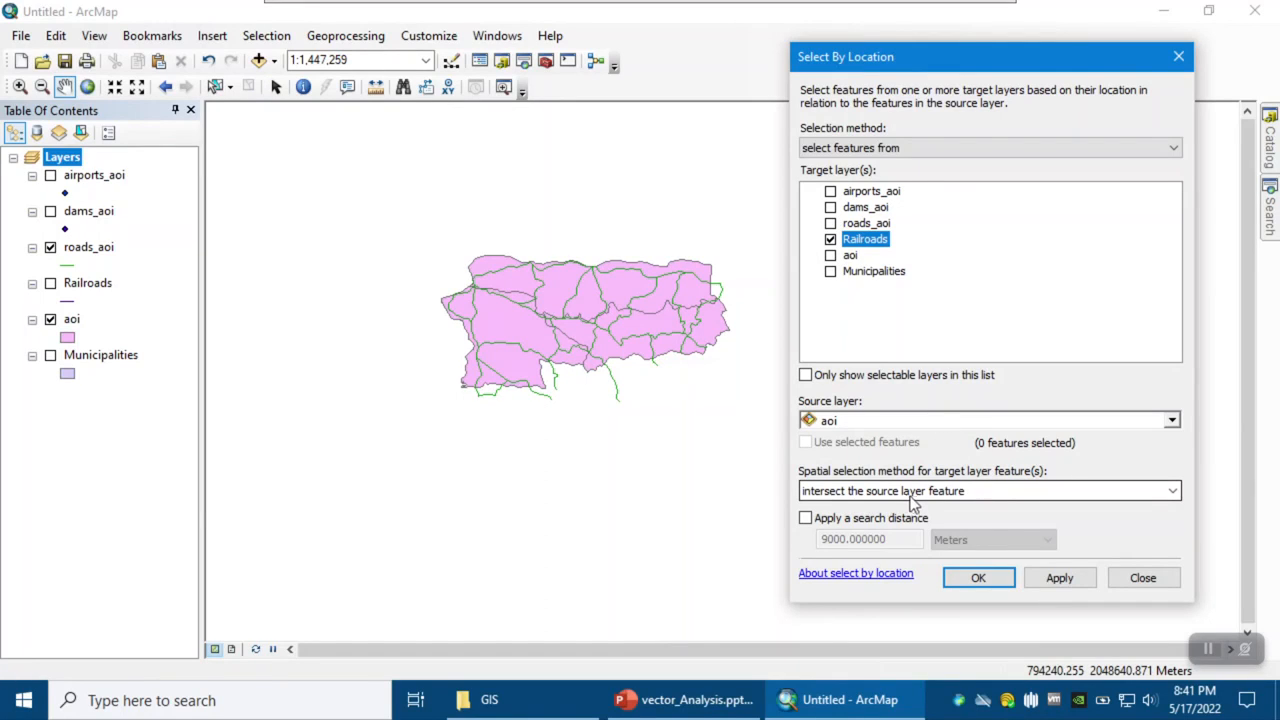
left_click(1058, 578)
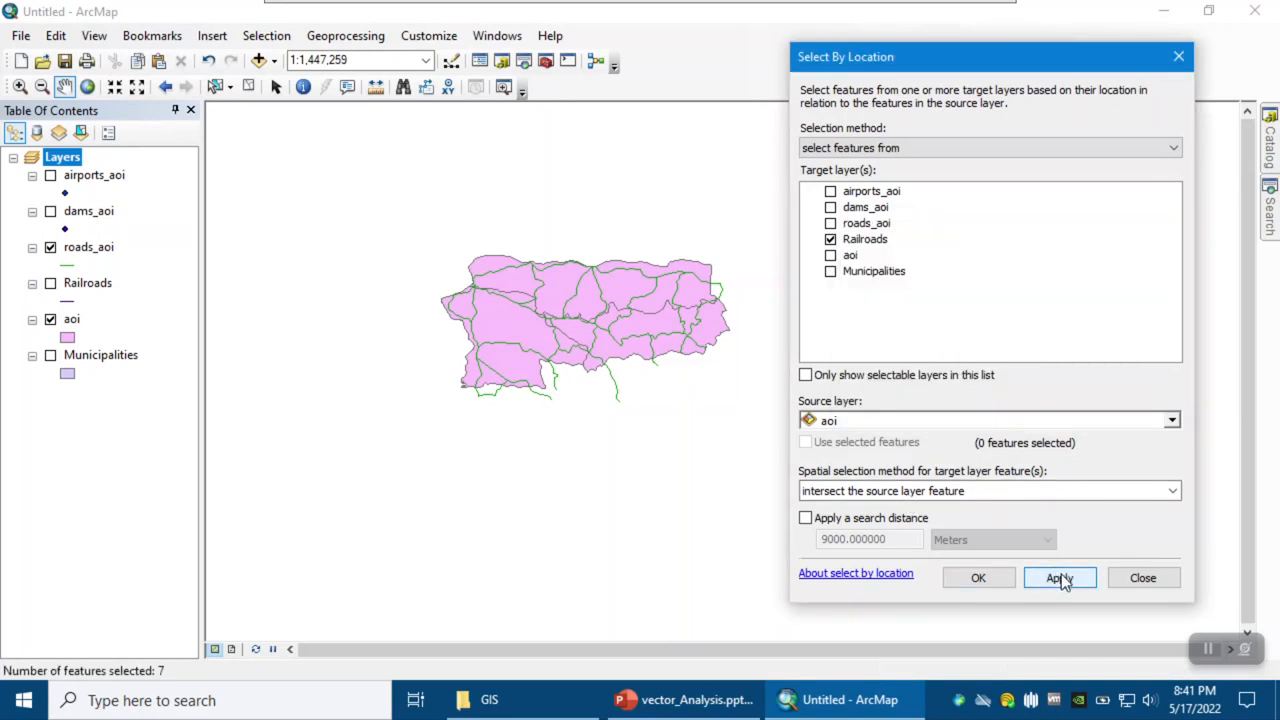
left_click(50, 248)
left_click(50, 283)
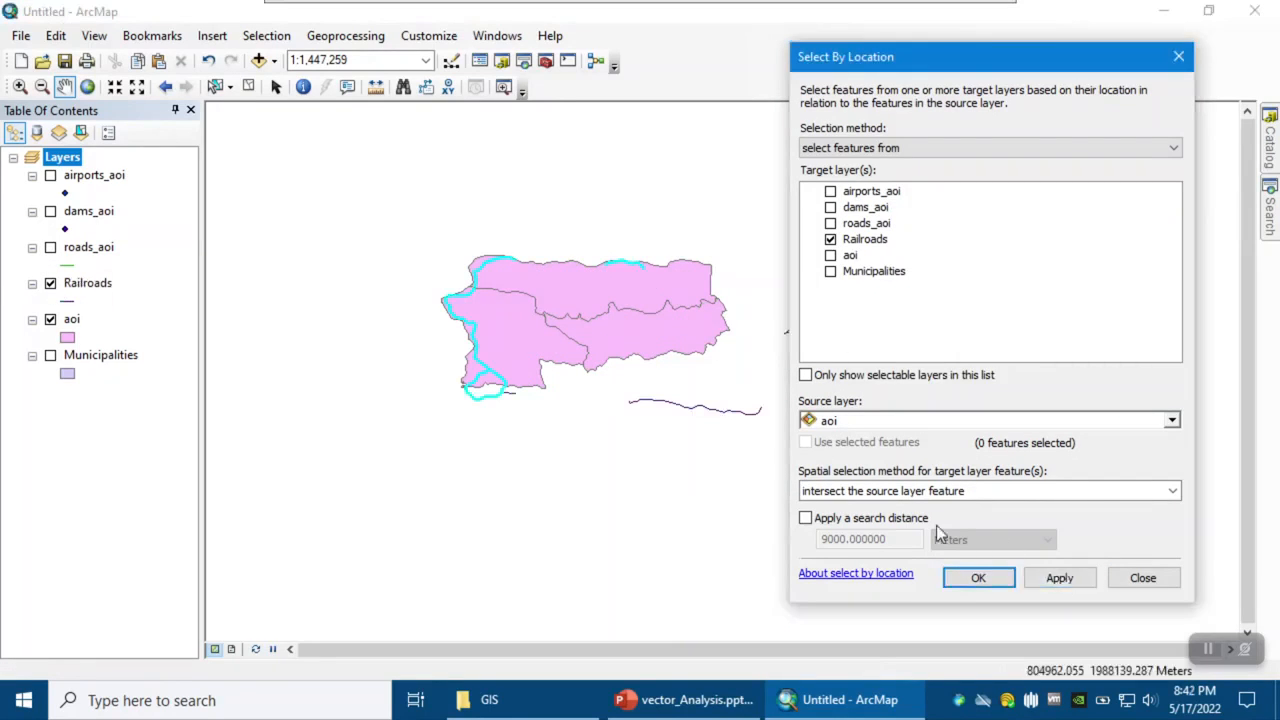
Try reselecting the Railroads features with the completely within method against the aoi source layer, keeping the map uncovered.
left_click_drag(858, 57, 909, 77)
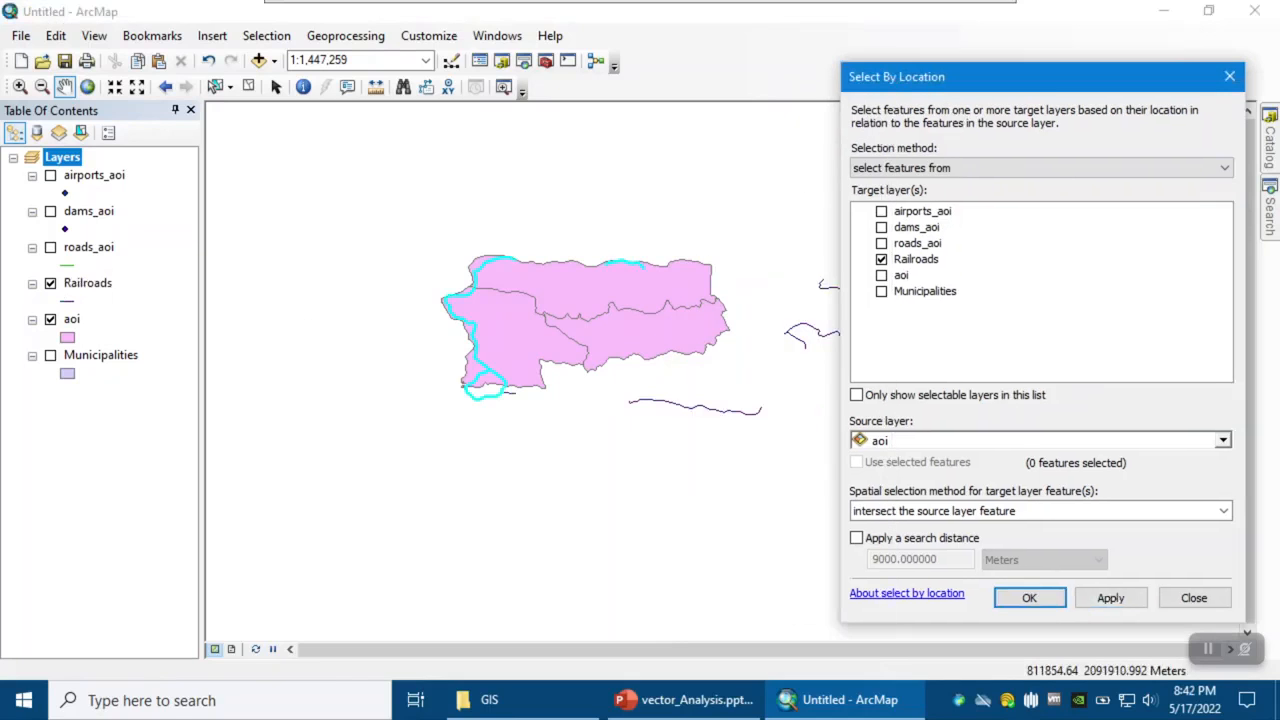
left_click(1018, 510)
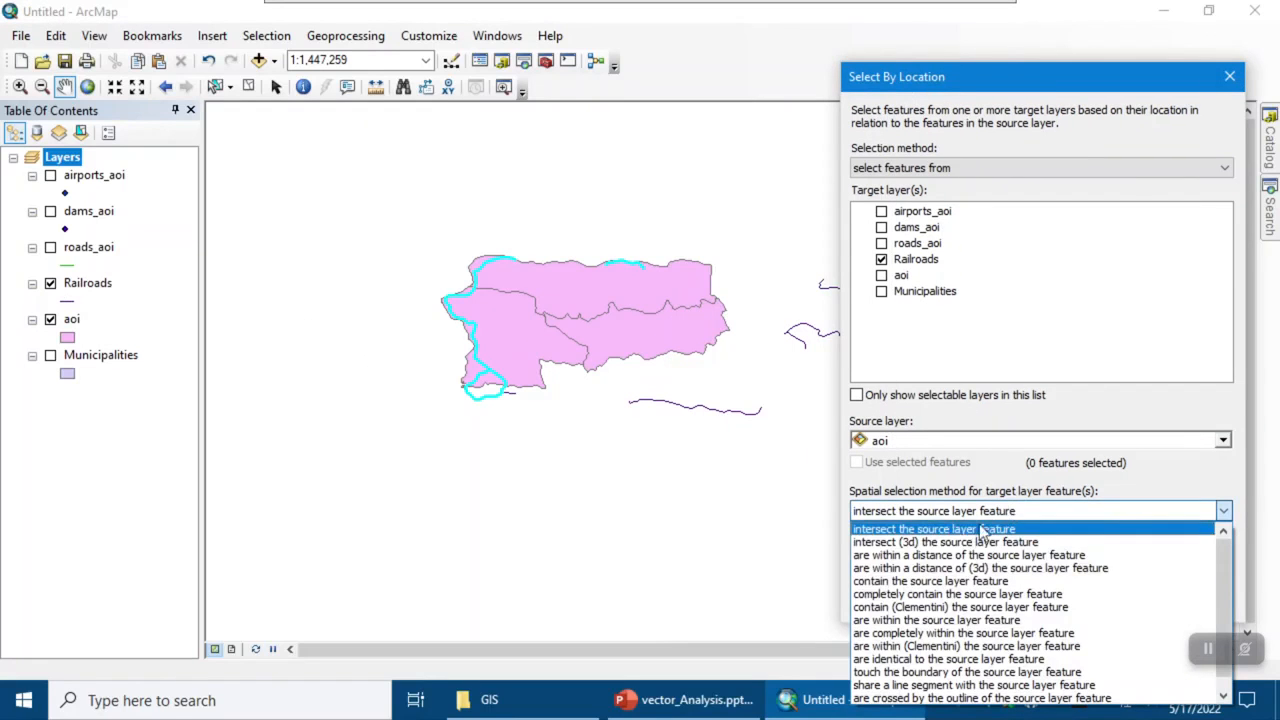
left_click(916, 632)
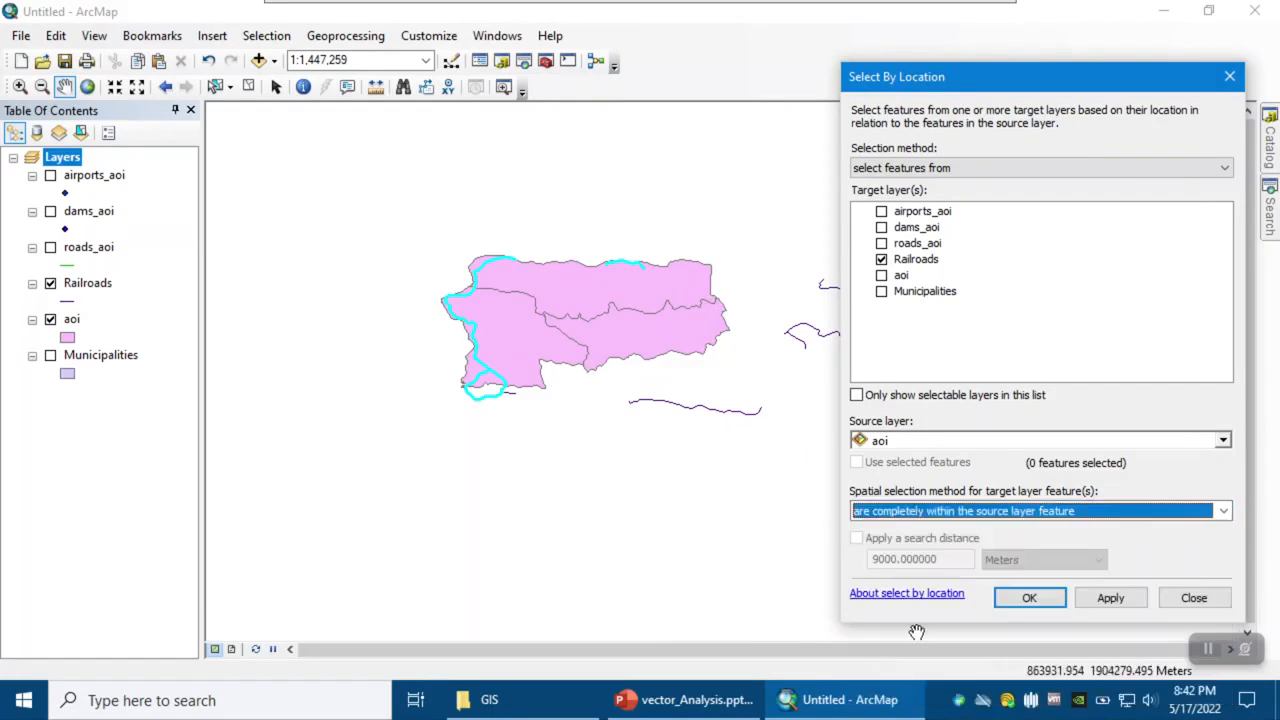
left_click(1108, 597)
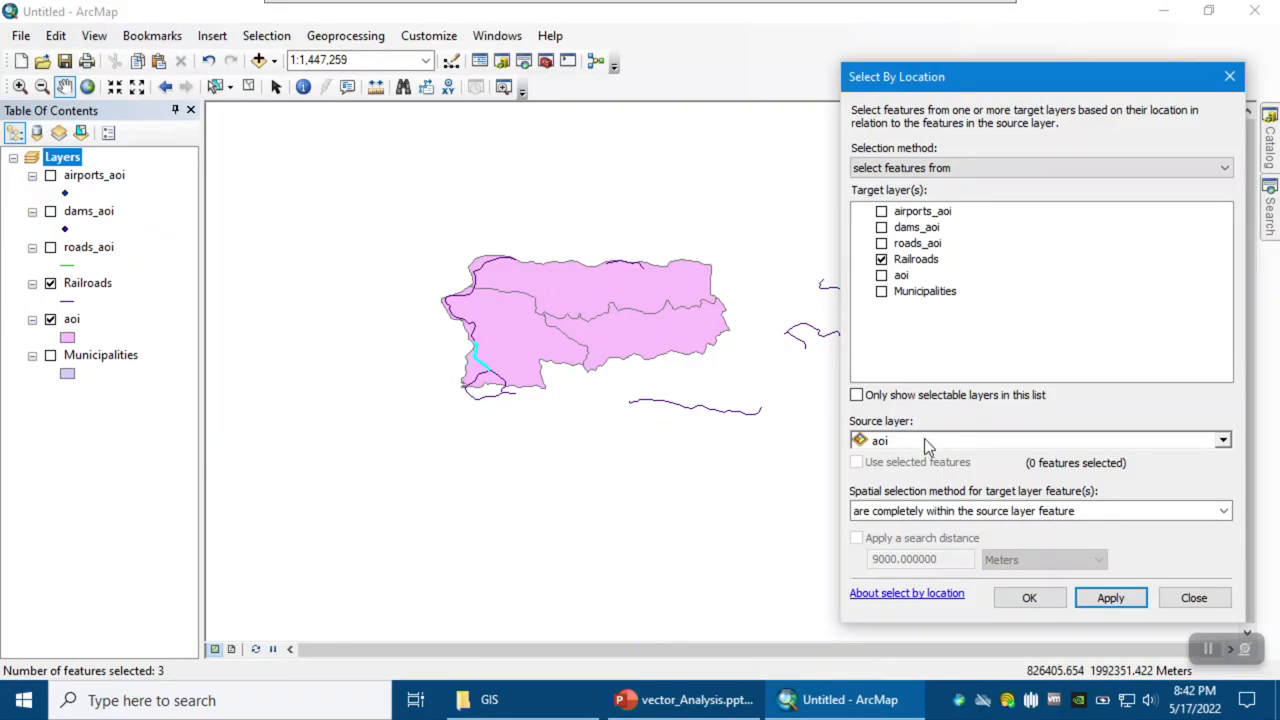
Reselect the Railroads features using the intersect method against the aoi source layer and close the selection dialog.
left_click(978, 511)
scroll(940, 540, "up", 1)
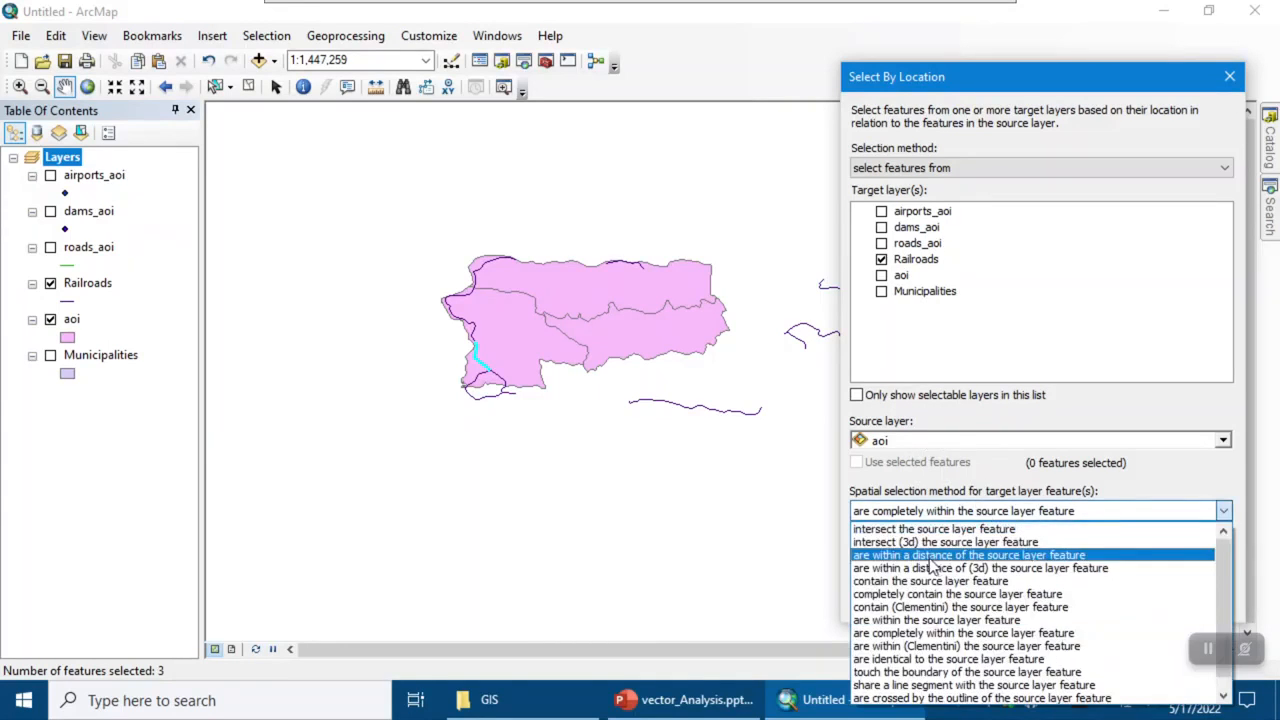
left_click(915, 528)
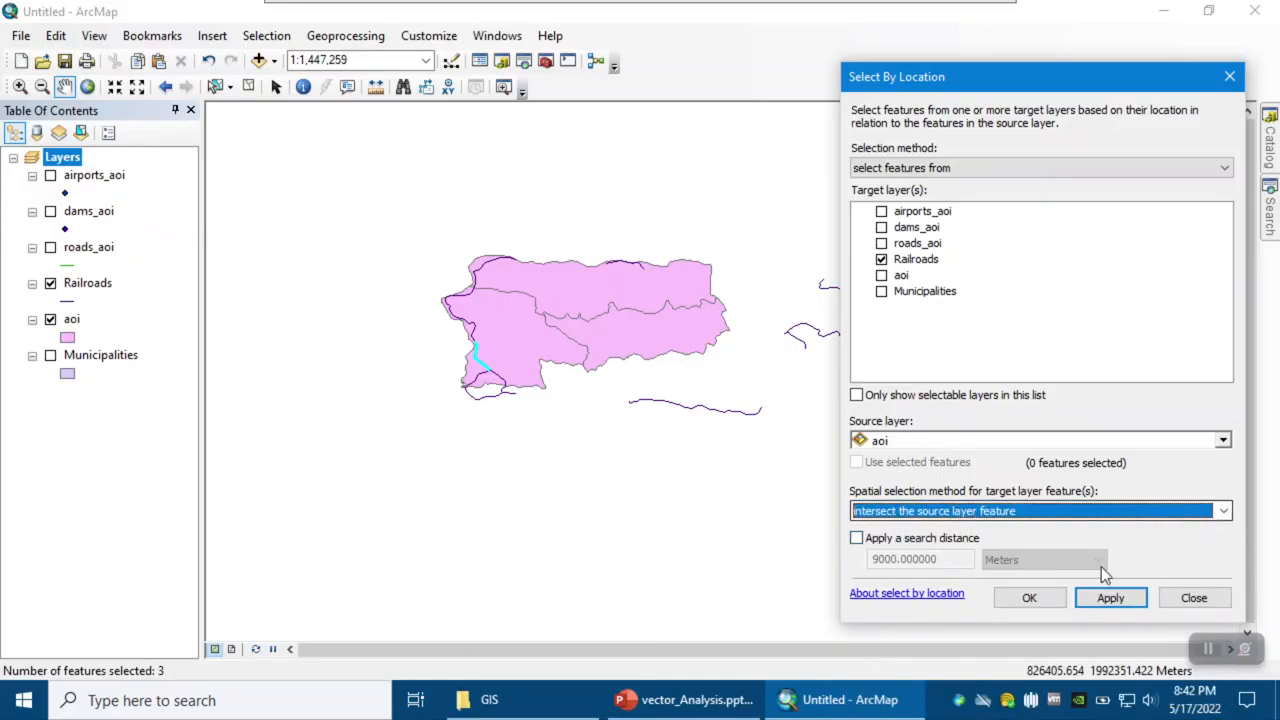
left_click(1110, 598)
left_click(1029, 599)
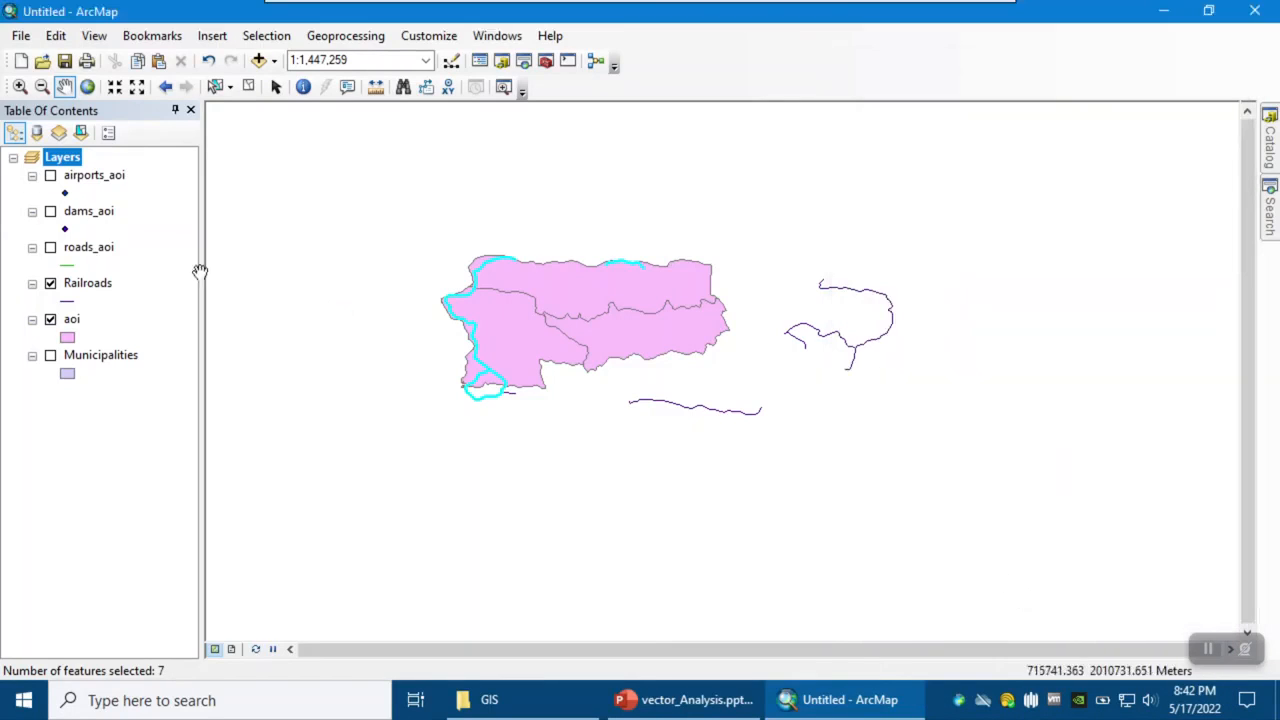
Export the selected Railroads features as the shapefile railroads_aoi in the Vector_Analysis folder and add it to the map.
right_click(90, 282)
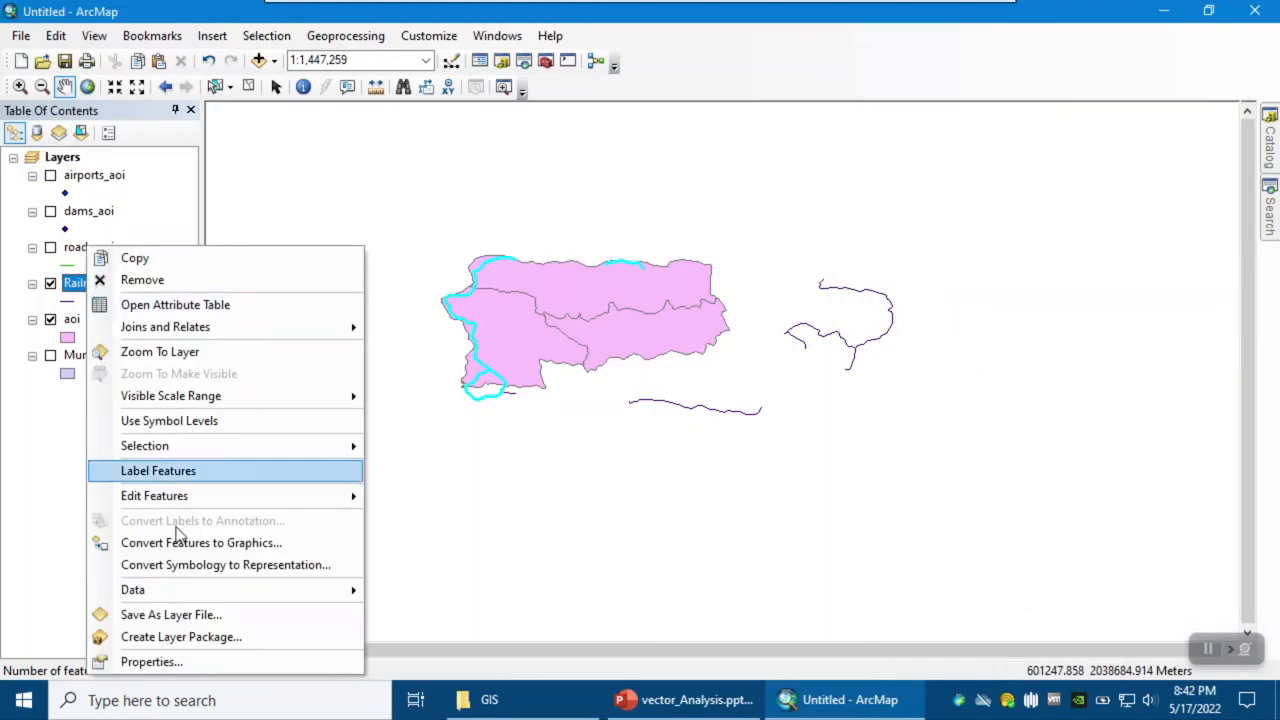
mouse_move(103, 589)
left_click(510, 568)
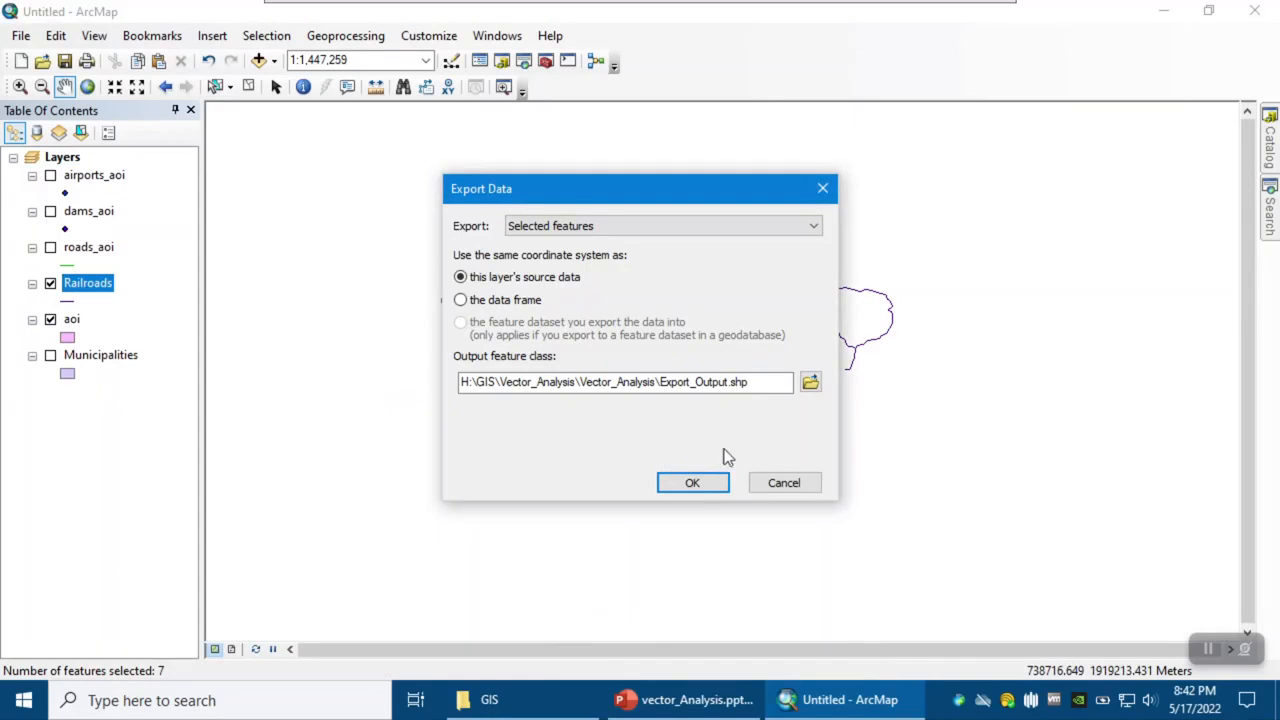
left_click(809, 383)
left_click_drag(599, 445, 439, 432)
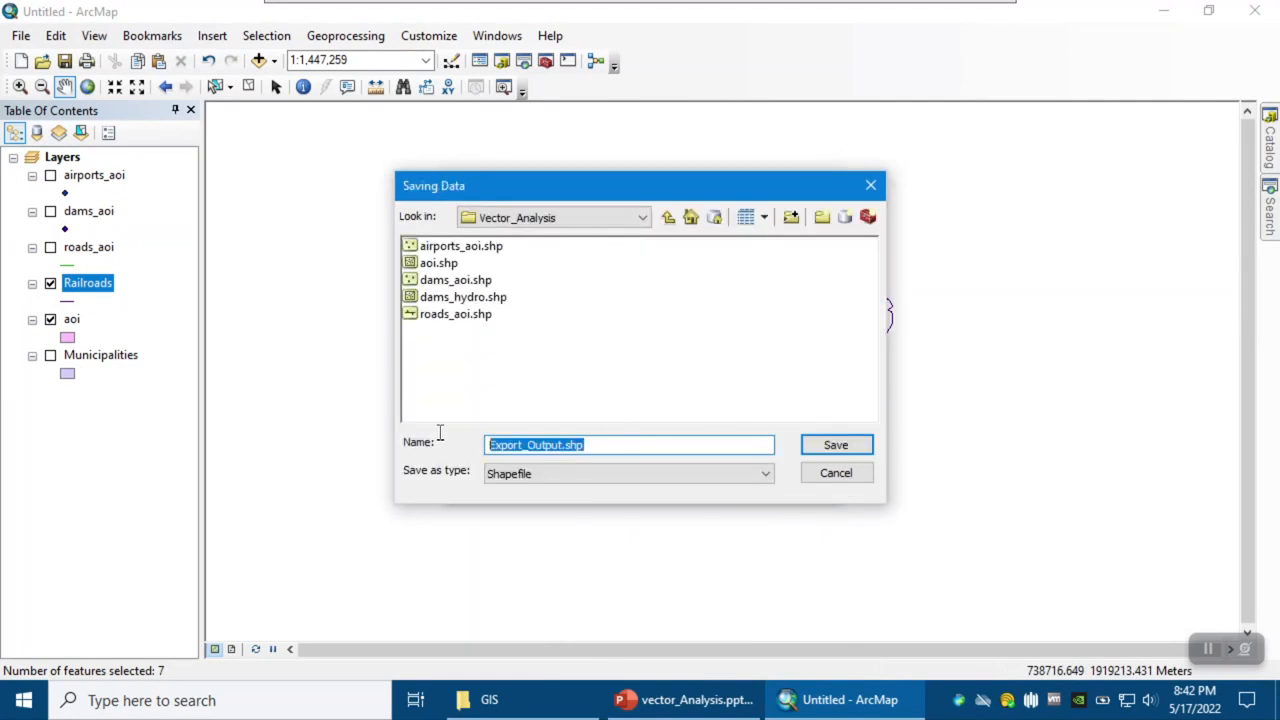
type("railroads_aoi")
left_click(833, 445)
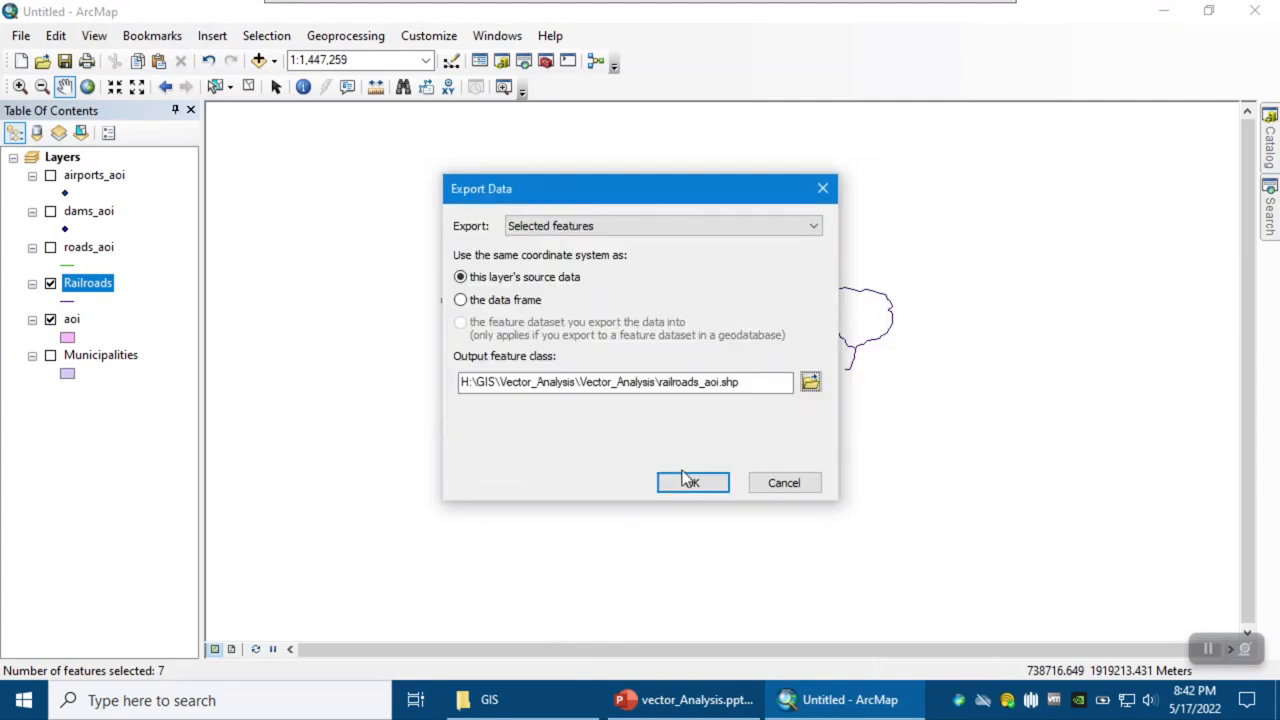
left_click(677, 490)
left_click(707, 422)
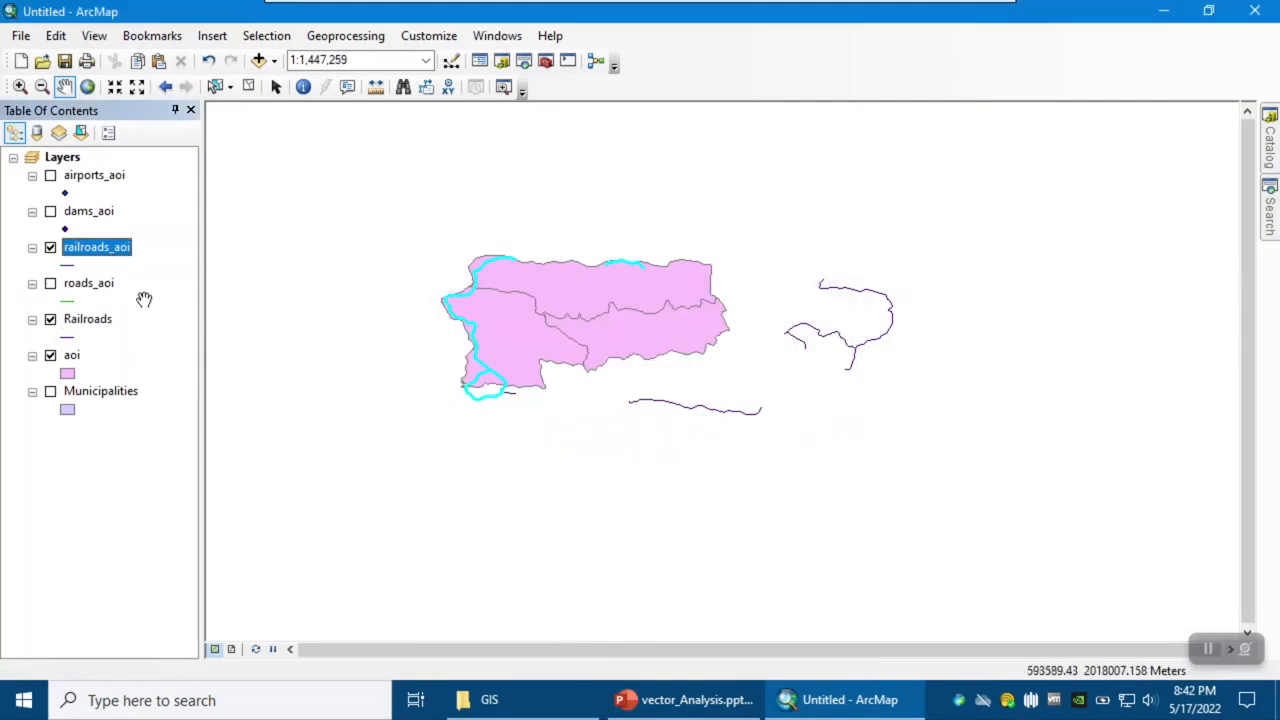
Remove the original Railroads and Municipalities layers, and show airports_aoi, dams_aoi and roads_aoi on the map.
right_click(80, 319)
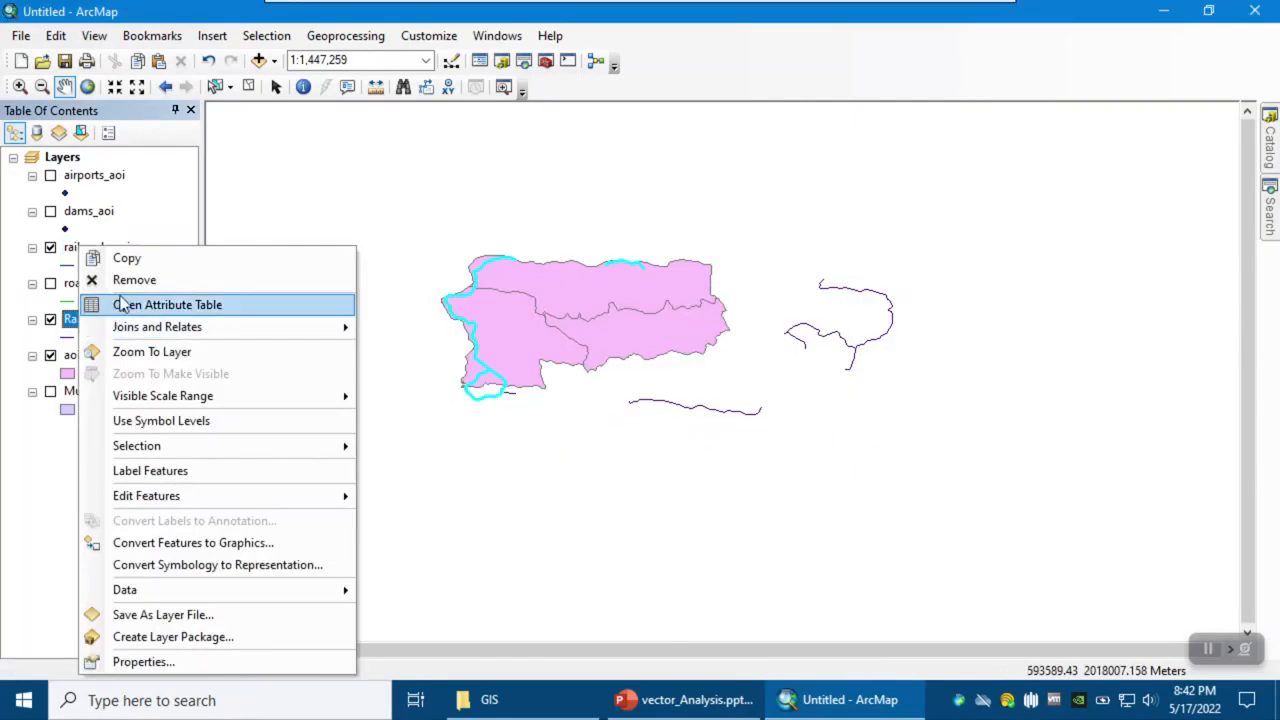
left_click(128, 280)
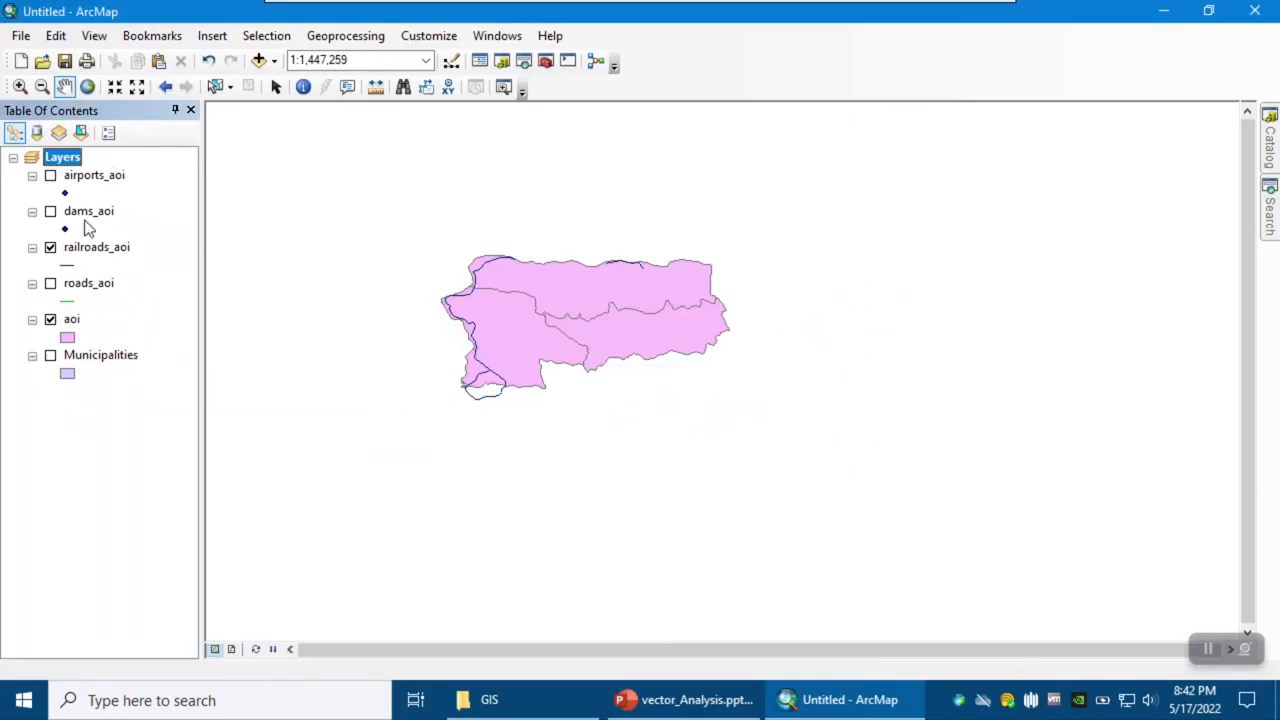
right_click(100, 365)
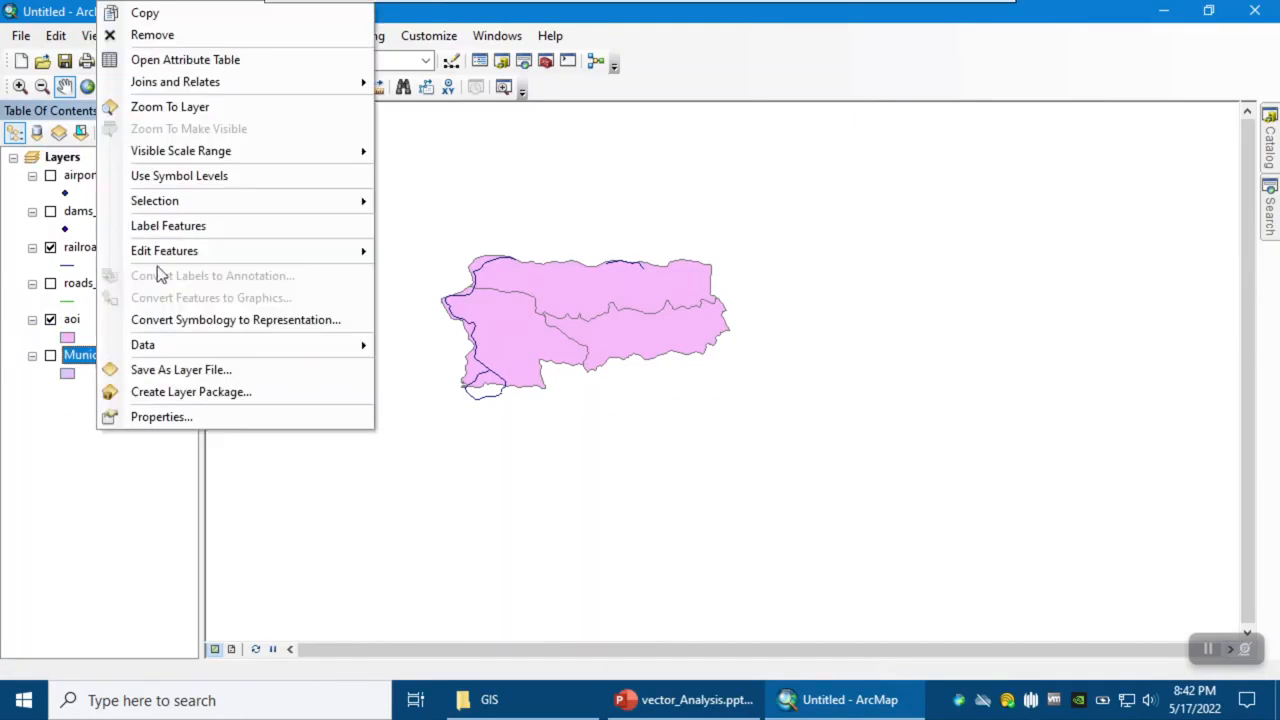
left_click(163, 36)
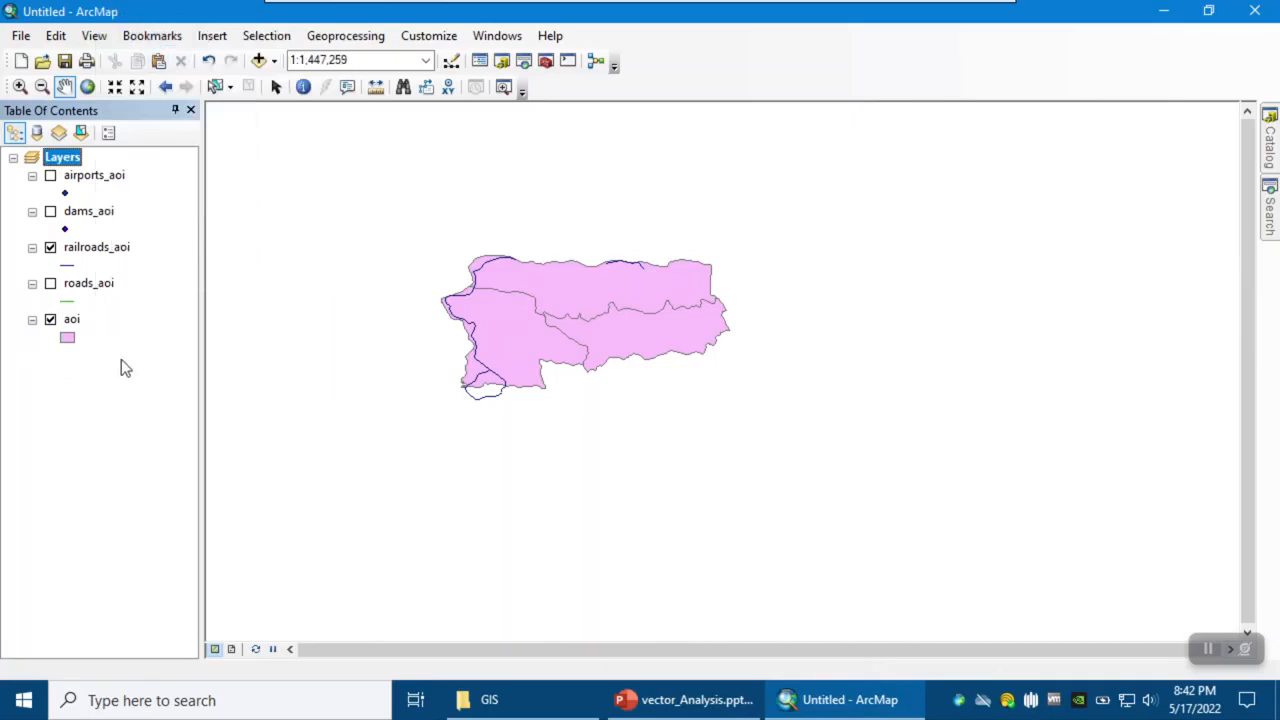
left_click(50, 176)
left_click(50, 212)
left_click(50, 284)
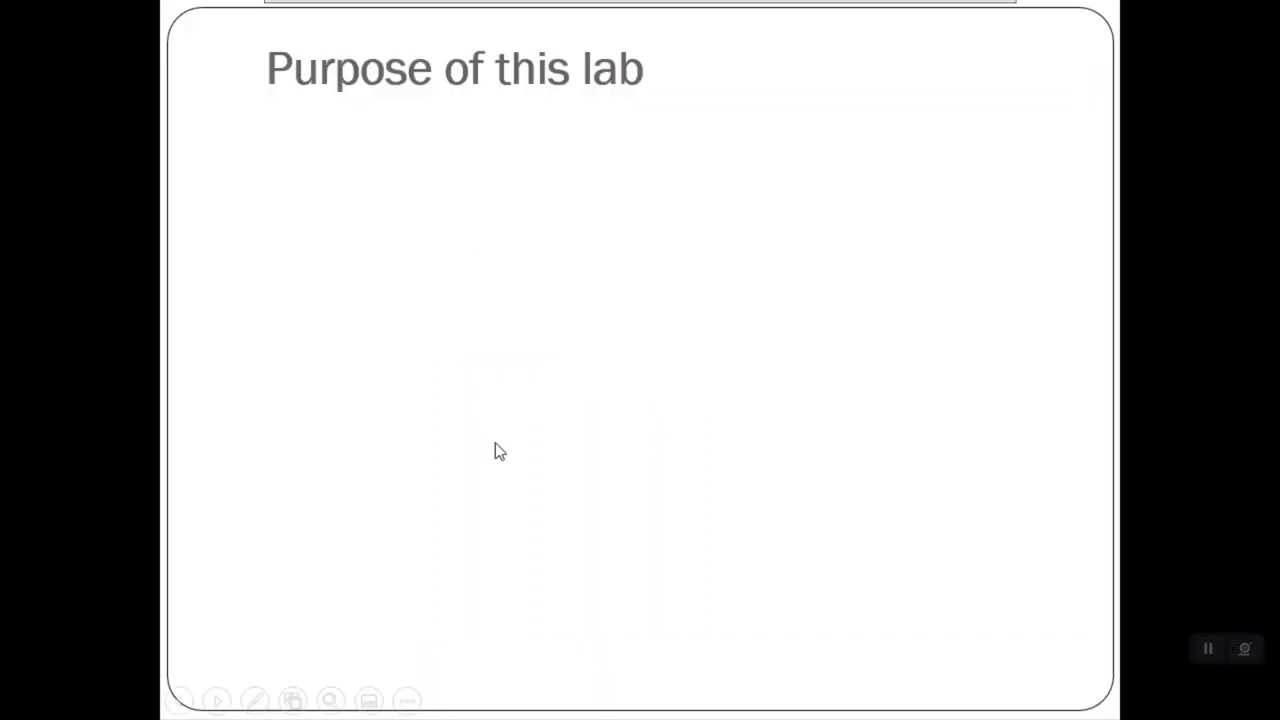
Review the siting criteria in the PowerPoint slides, and return to ArcMap to examine the RDLNTYPE field in the roads_aoi attribute table.
left_click(495, 443)
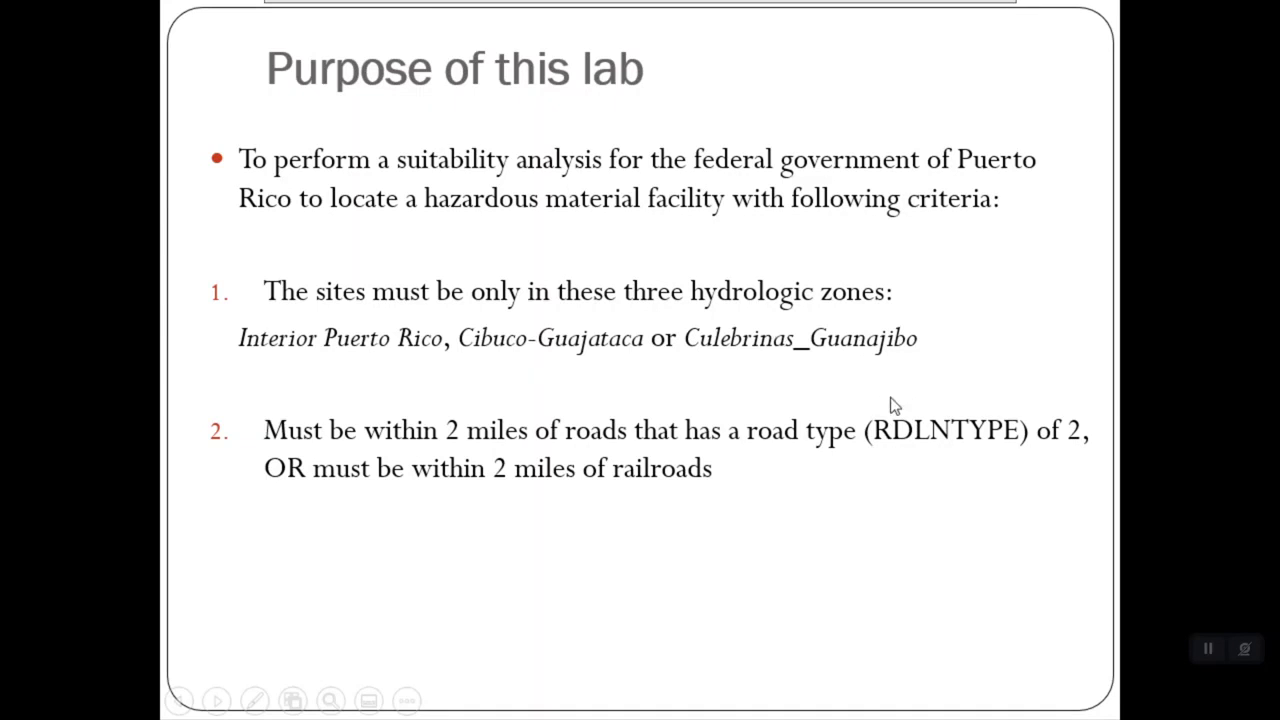
key("alt+Tab")
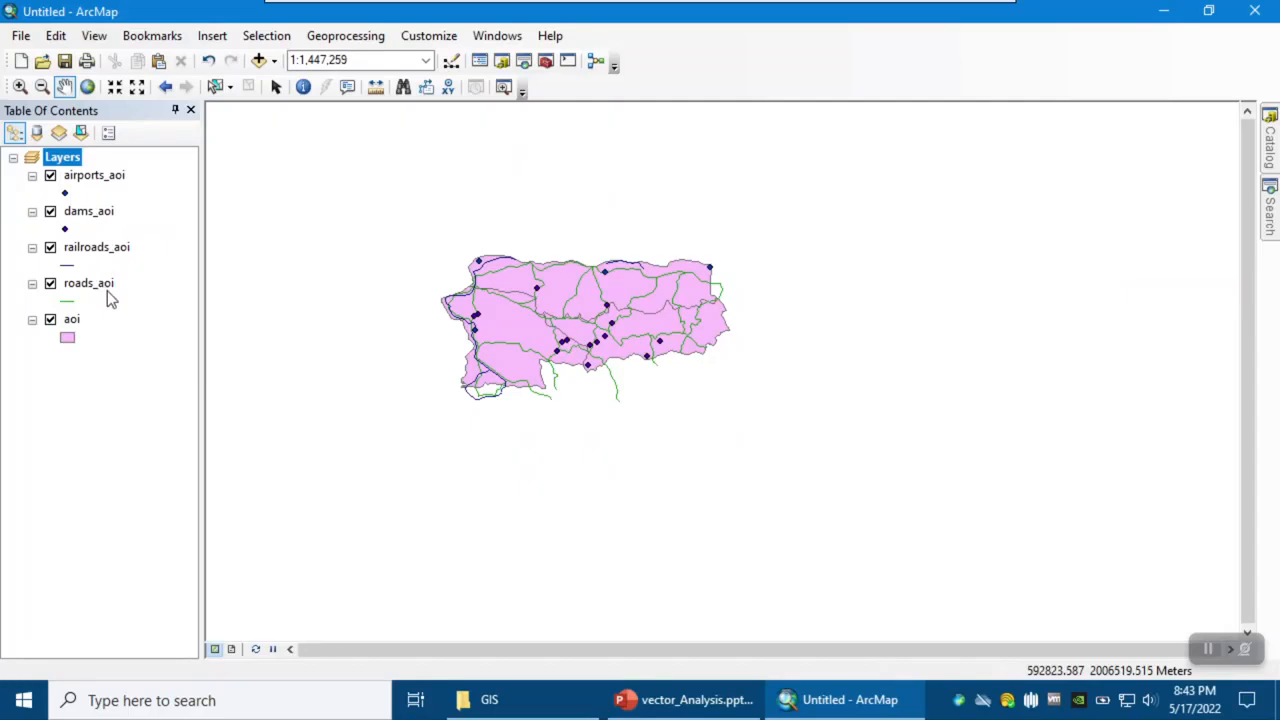
right_click(104, 287)
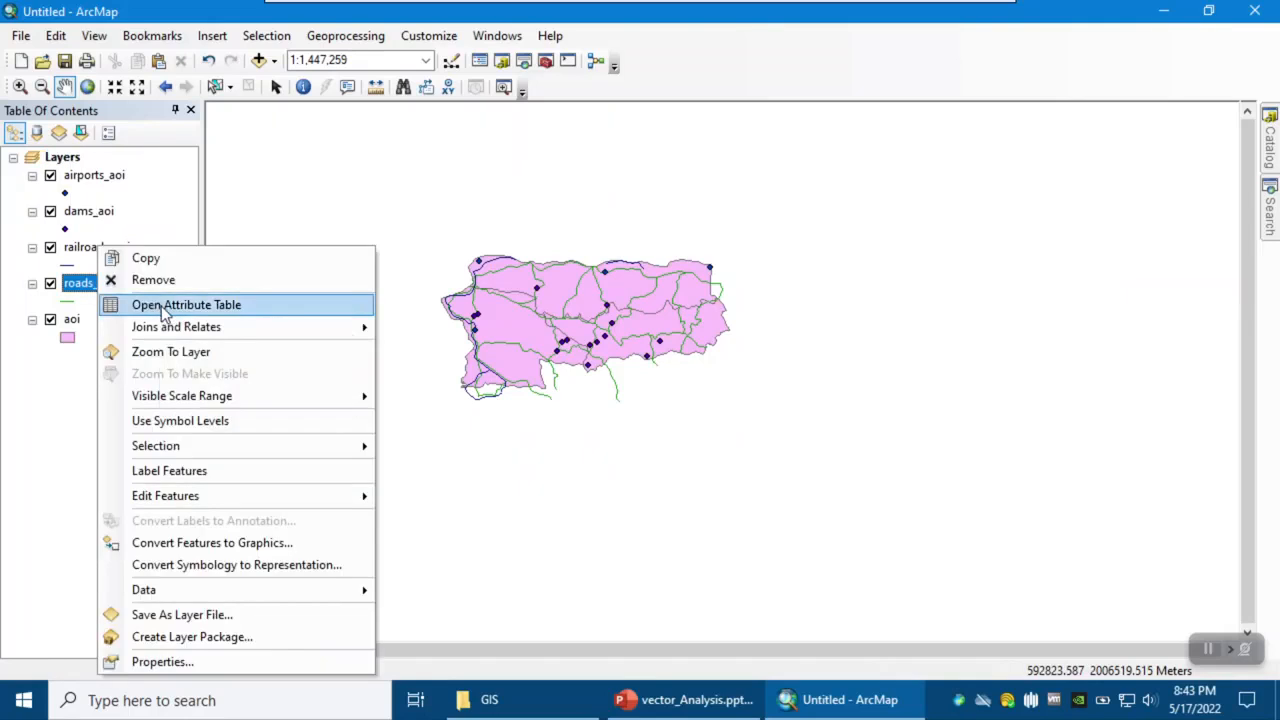
left_click(165, 312)
left_click_drag(458, 386, 677, 385)
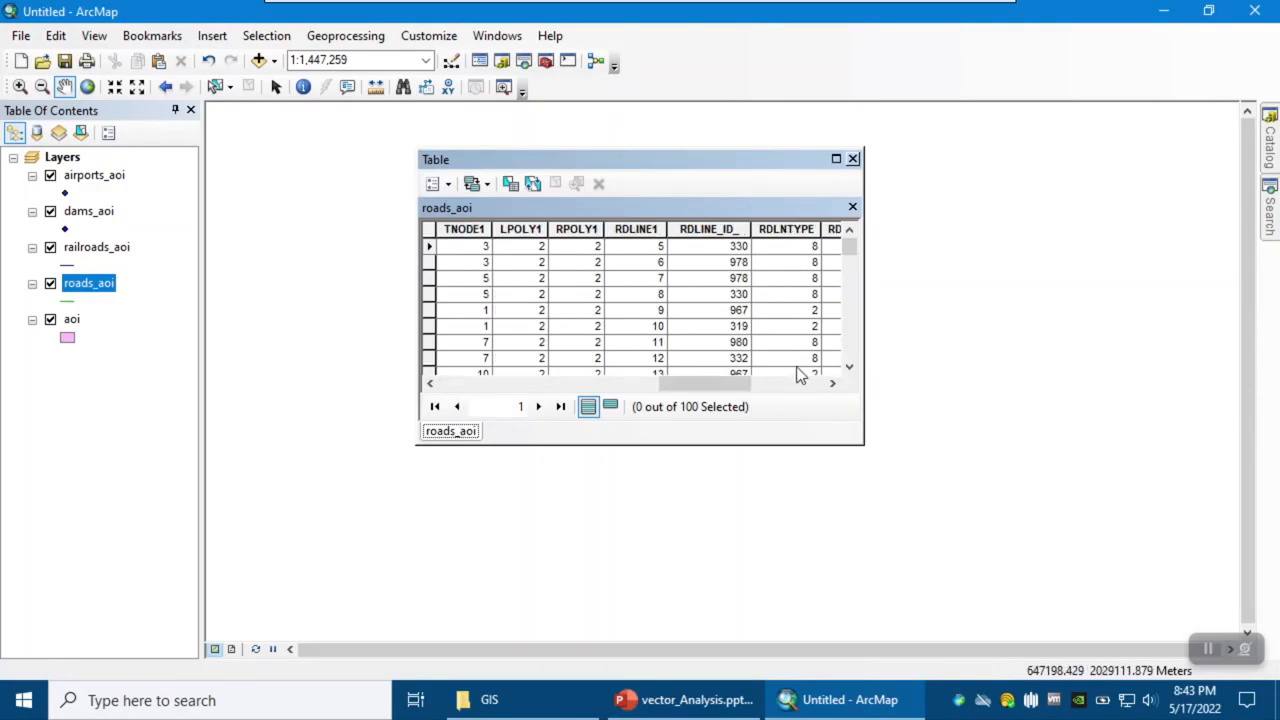
left_click(853, 160)
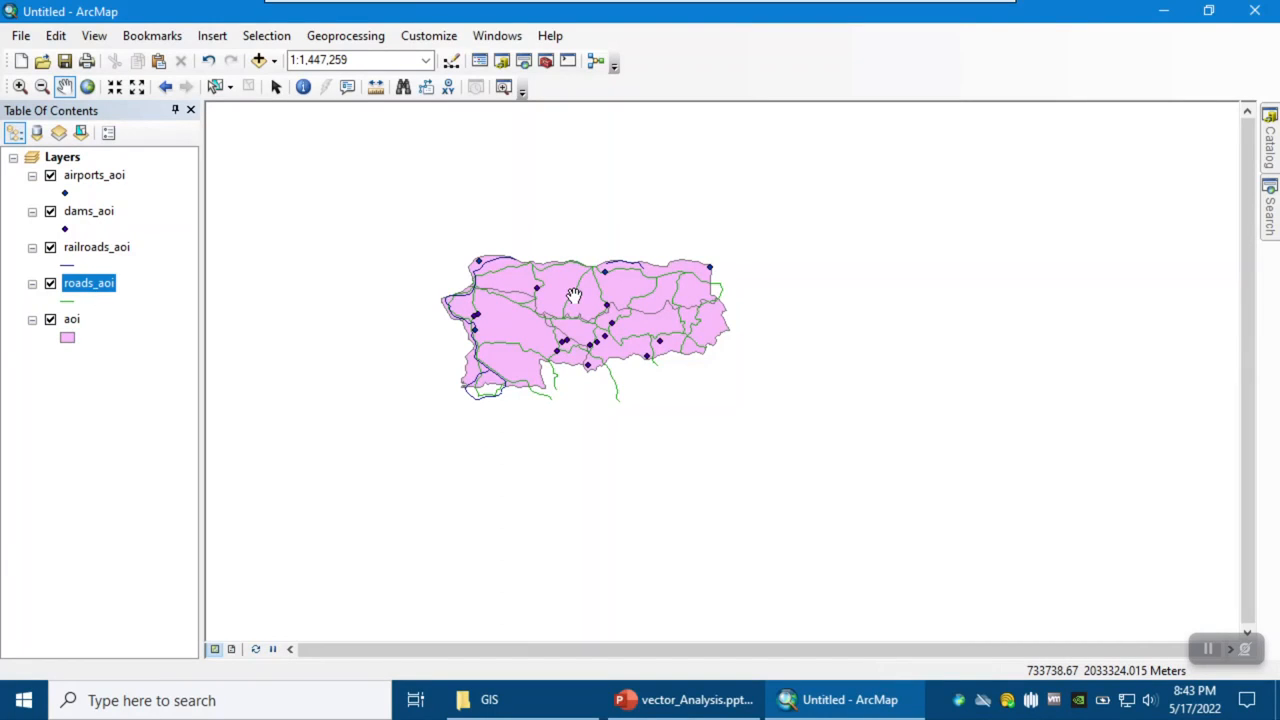
Build the attribute selection expression "RDLNTYPE" = 2 for the roads_aoi layer, using the create a new selection method.
left_click(266, 36)
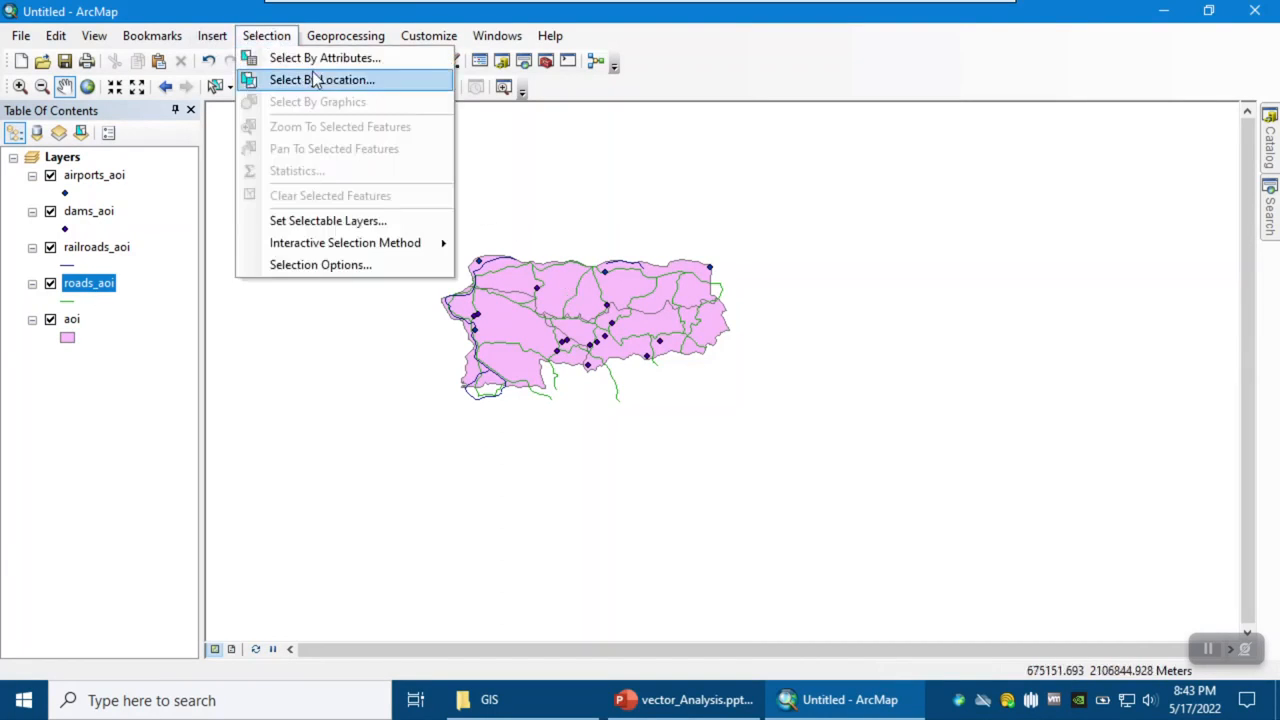
left_click(318, 58)
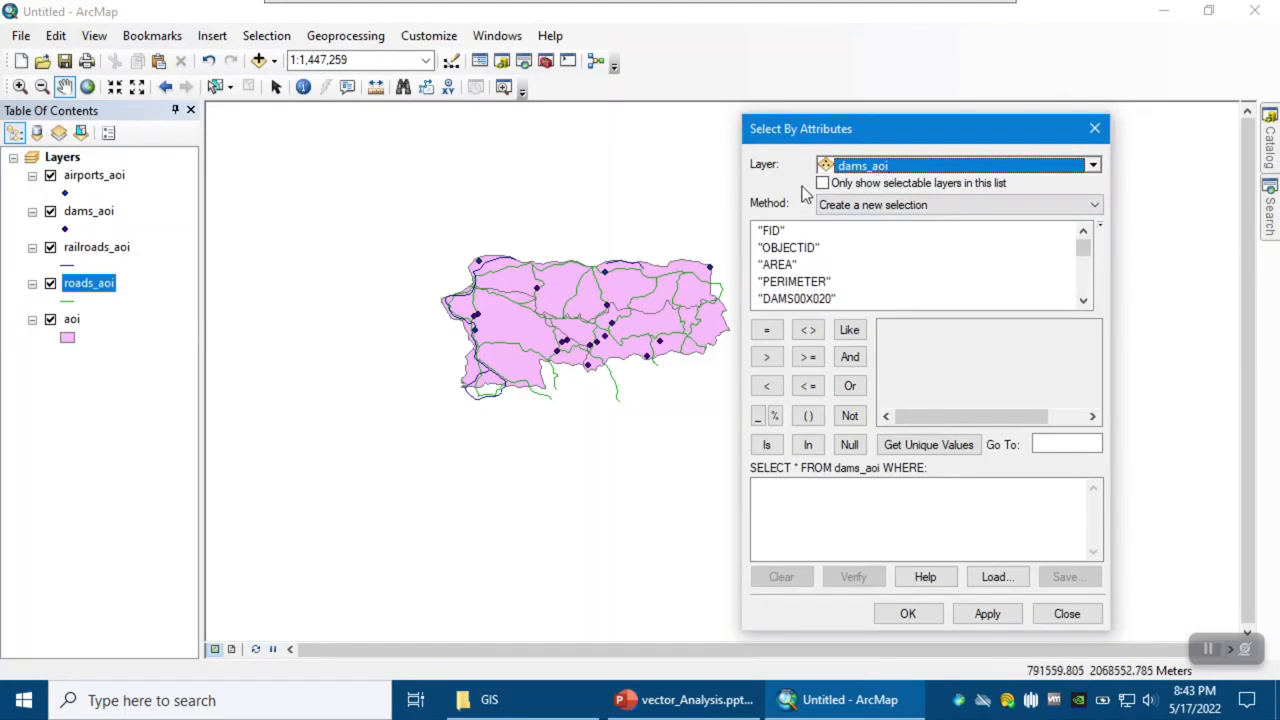
left_click(868, 166)
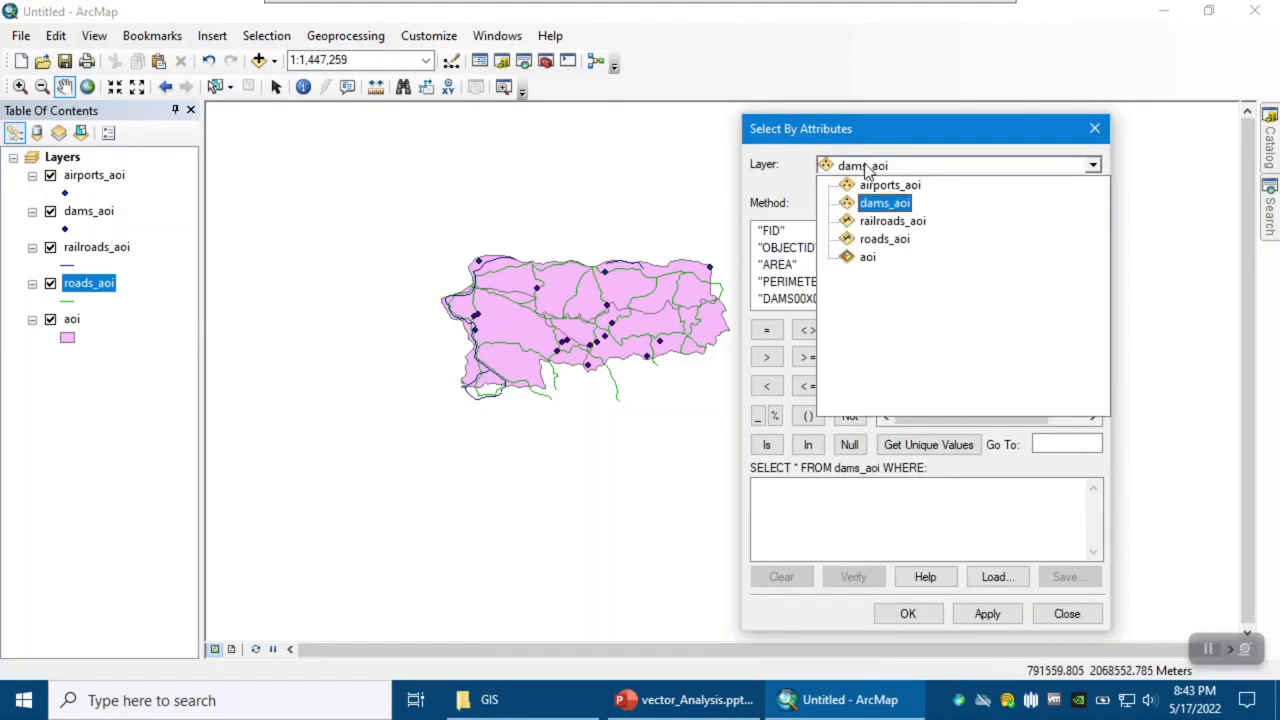
left_click(888, 240)
left_click(1084, 301)
left_click(1084, 301)
left_click(1084, 301)
left_click(1084, 301)
left_click(1084, 301)
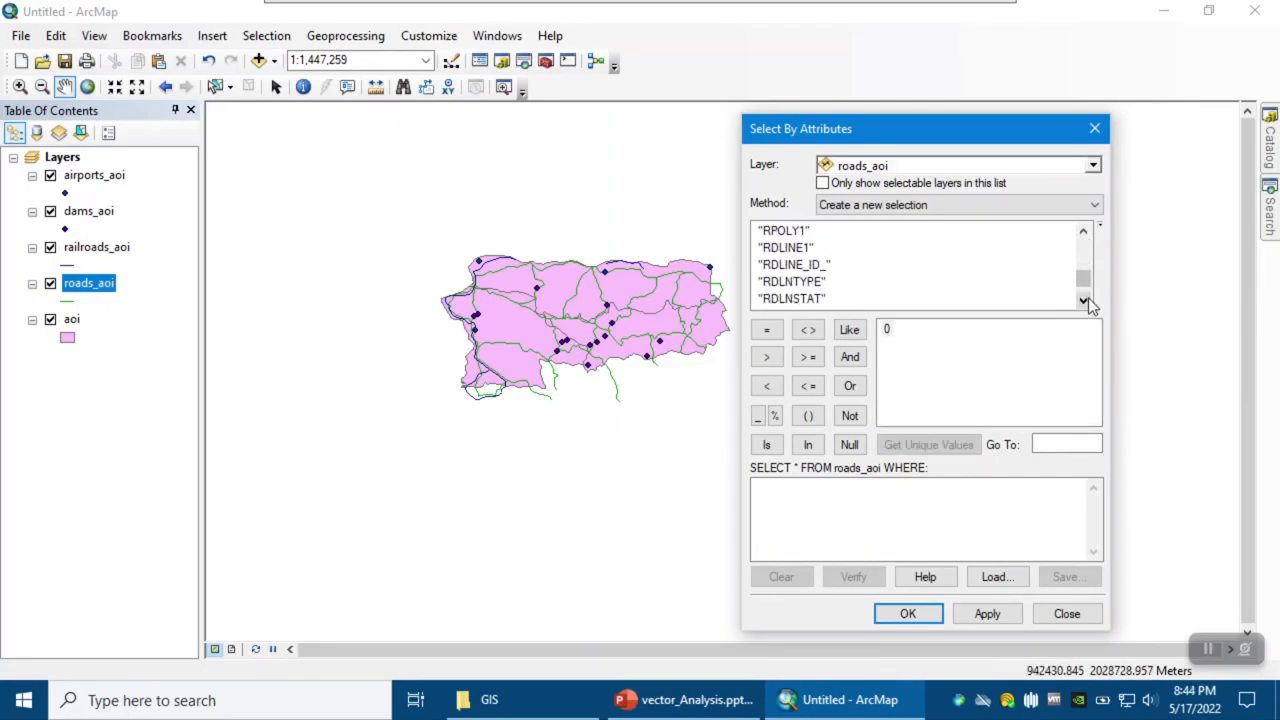
double_click(790, 281)
left_click(766, 331)
left_click(903, 443)
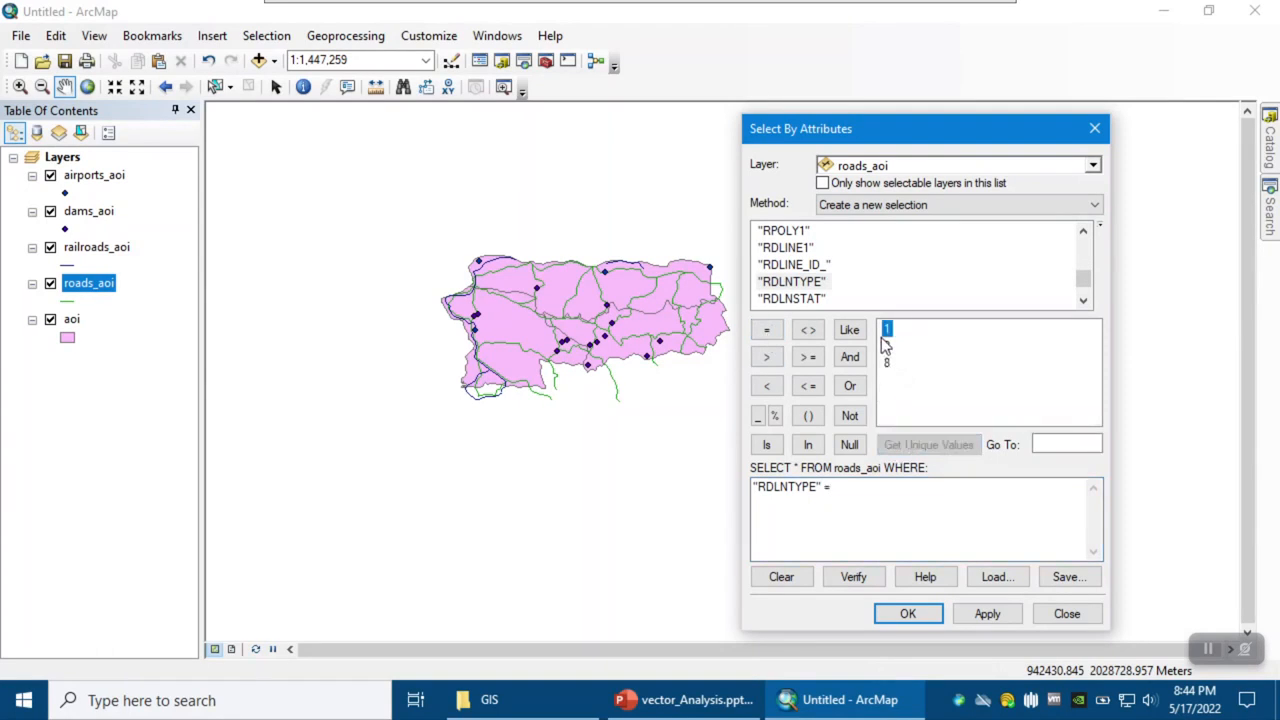
double_click(886, 345)
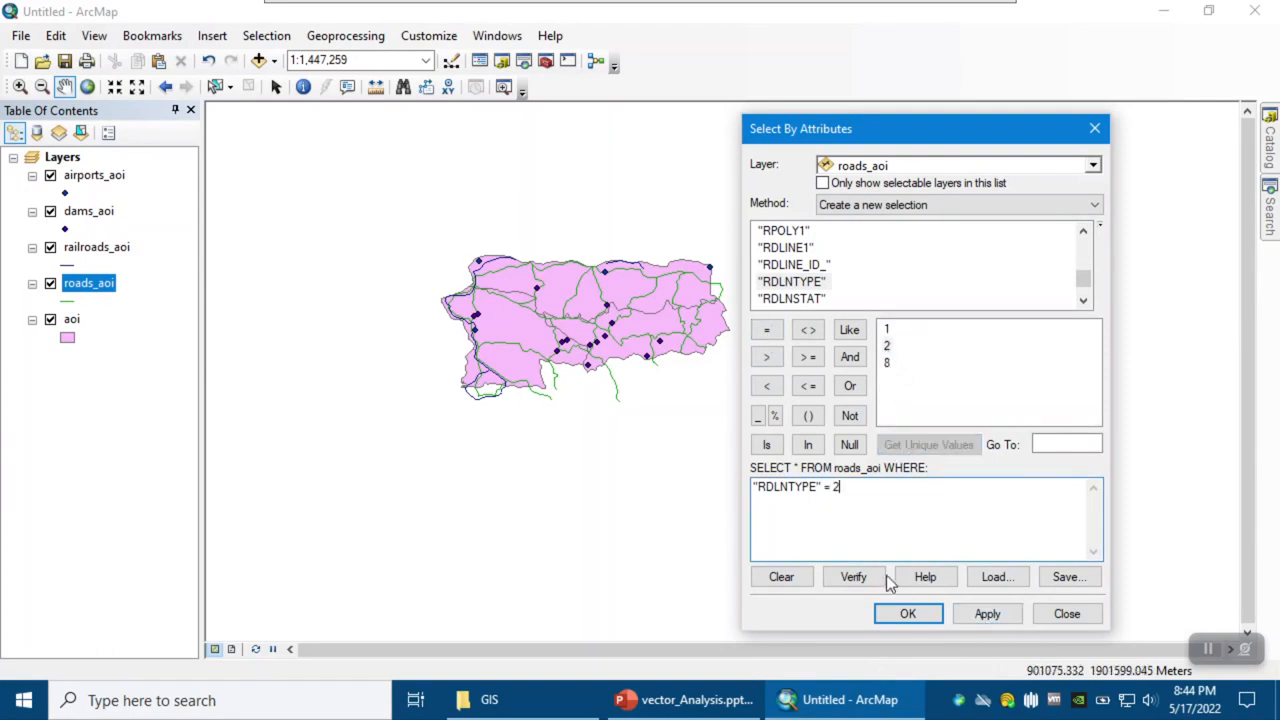
Verify the RDLNTYPE expression, apply it to select the matching roads, and close the selection dialog.
left_click(873, 578)
left_click(719, 413)
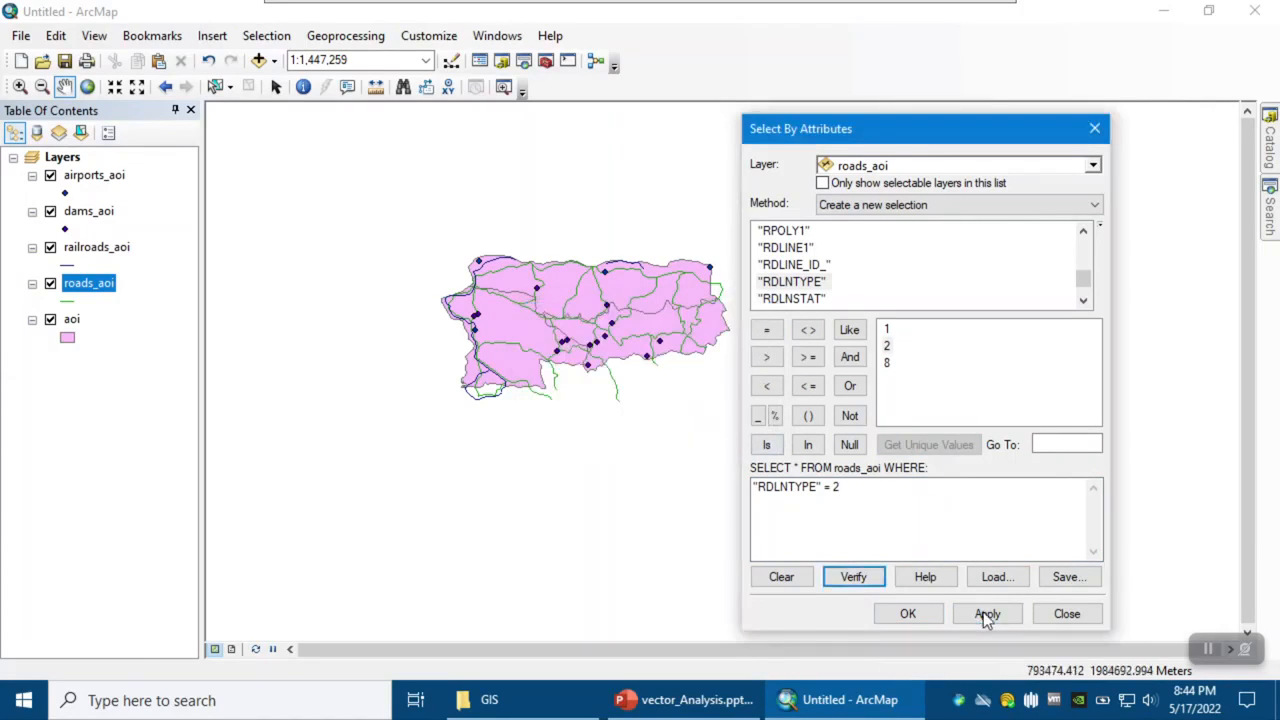
left_click(987, 613)
left_click(907, 613)
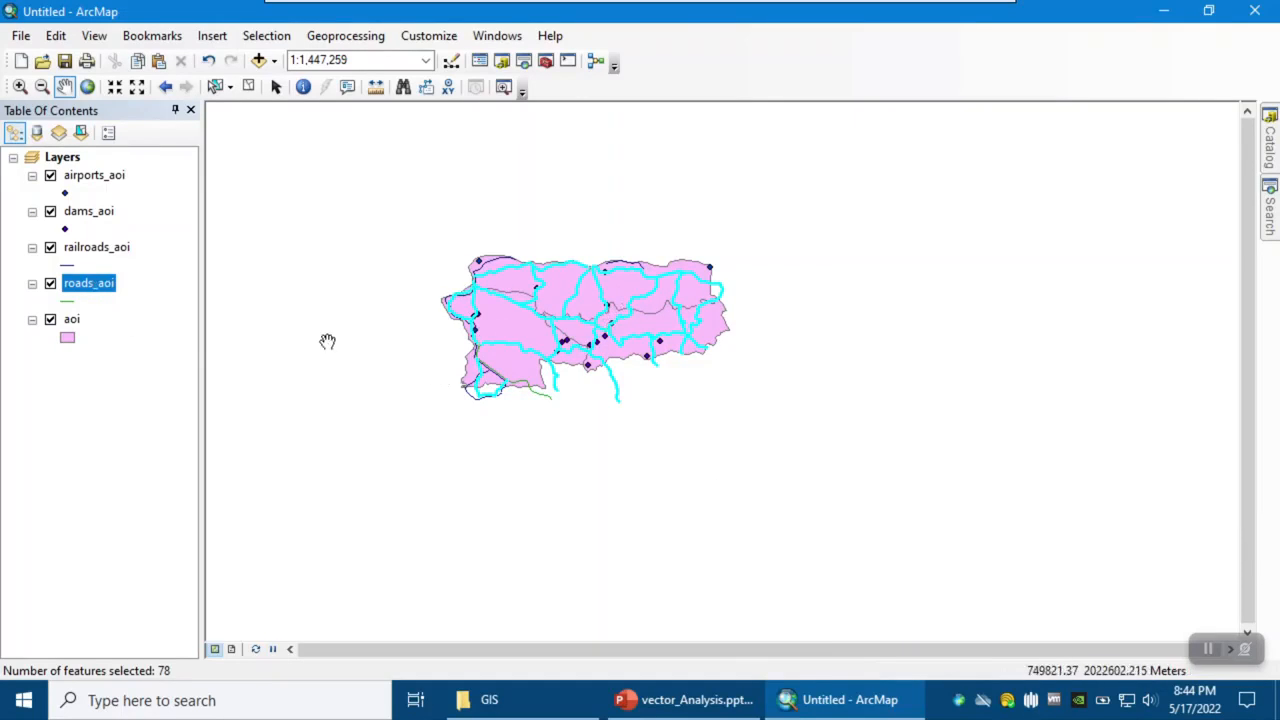
Examine the RDLNTYPE values of the selected and unselected records in the roads_aoi attribute table.
right_click(93, 289)
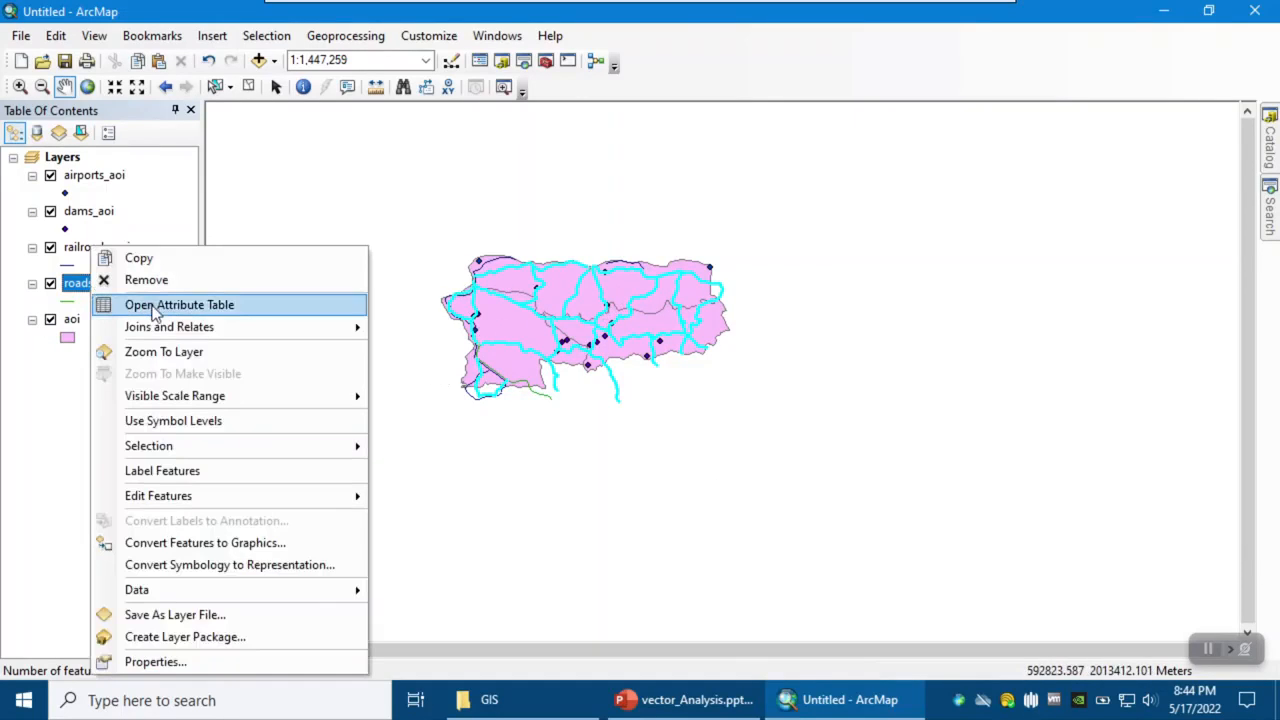
left_click(155, 305)
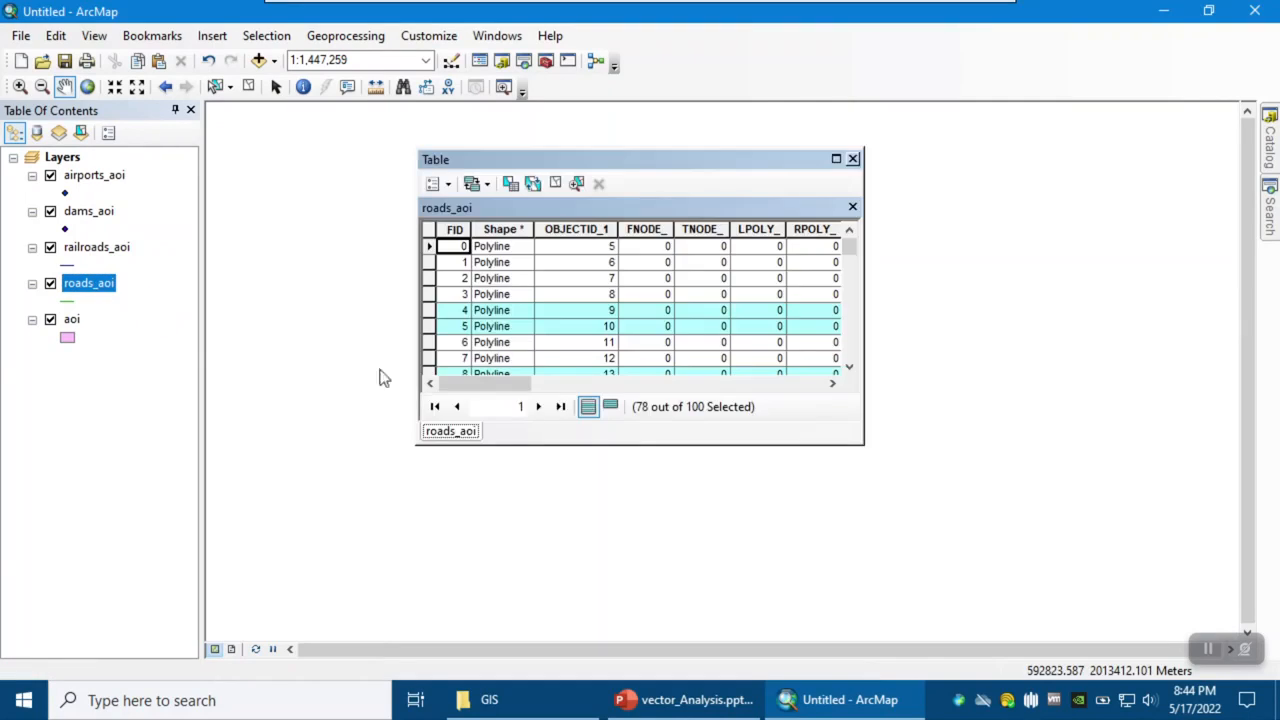
left_click_drag(450, 384, 800, 402)
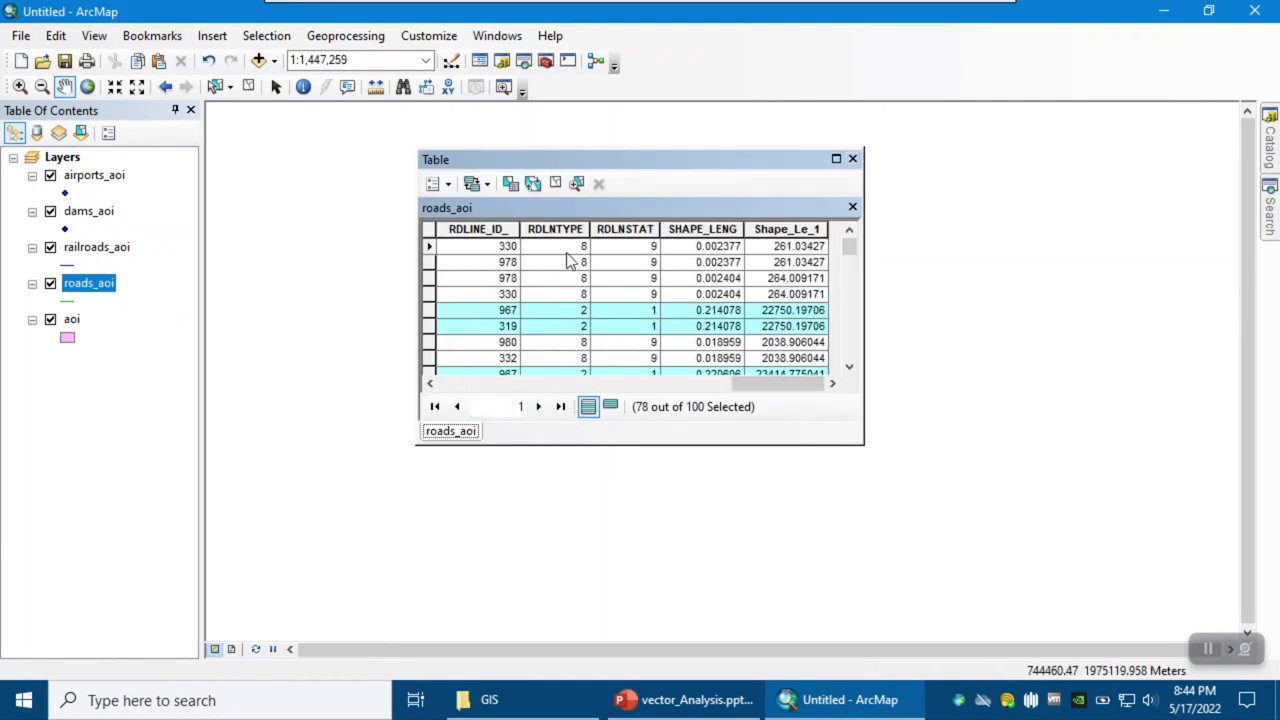
scroll(585, 340, "down", 6)
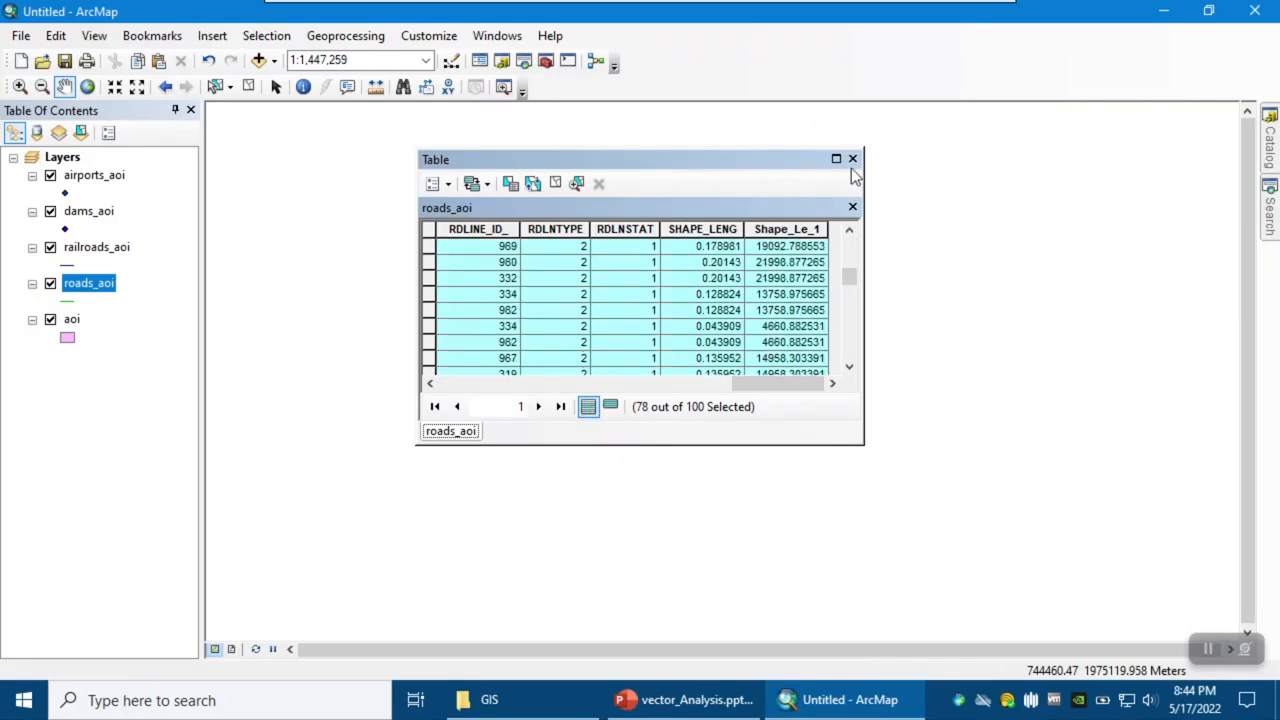
scroll(510, 362, "down", 10)
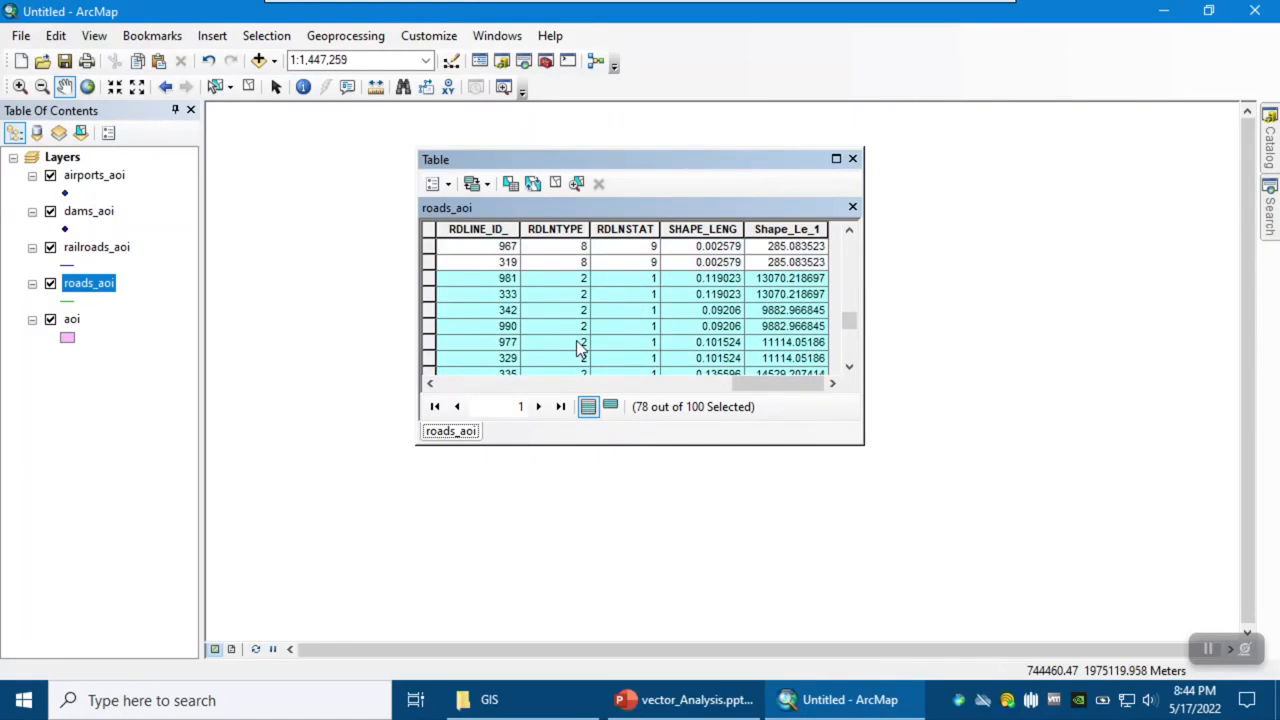
scroll(583, 345, "down", 6)
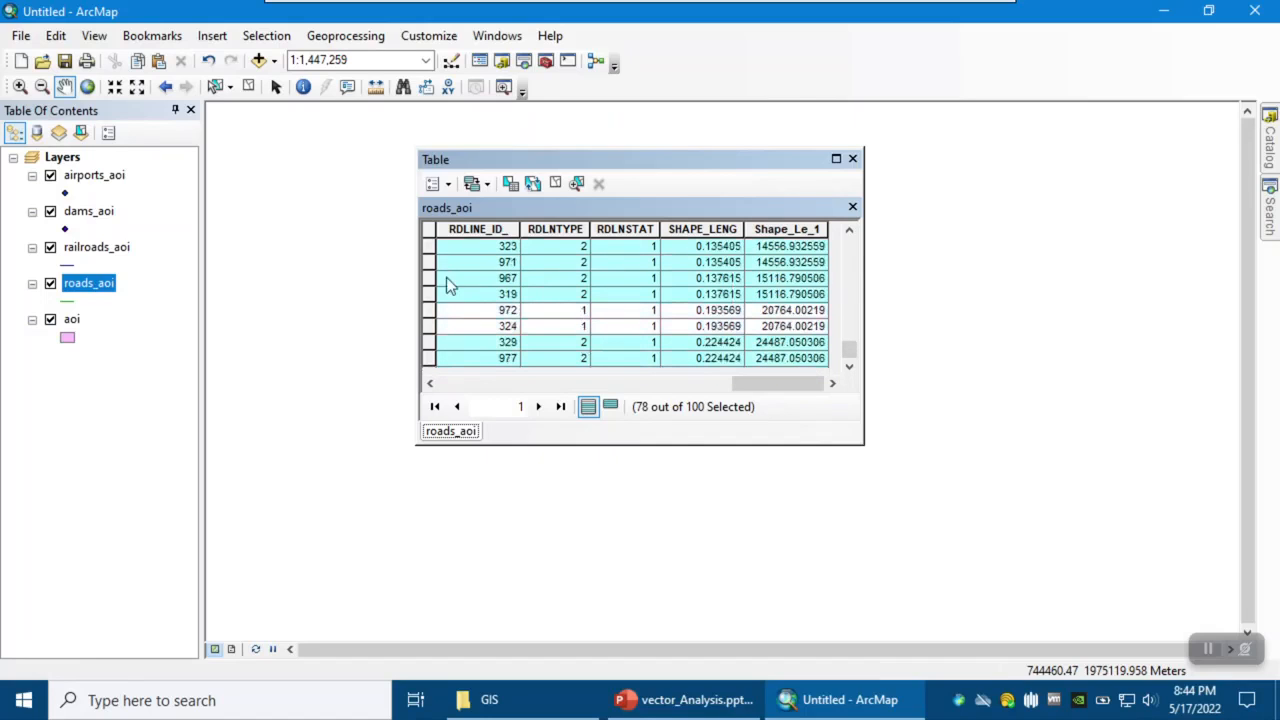
Start exporting the selected roads_aoi features with the layer's source coordinate system, and browse to the Vector_Analysis folder for the output shapefile.
right_click(84, 284)
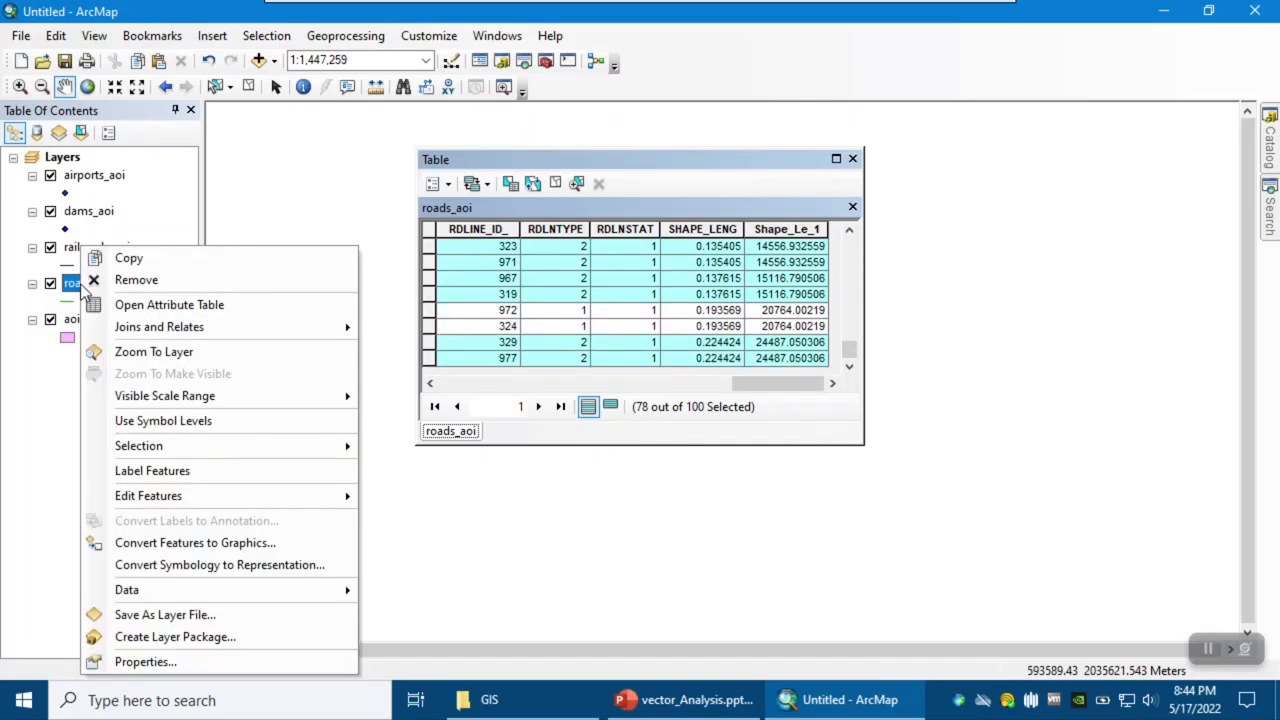
mouse_move(180, 590)
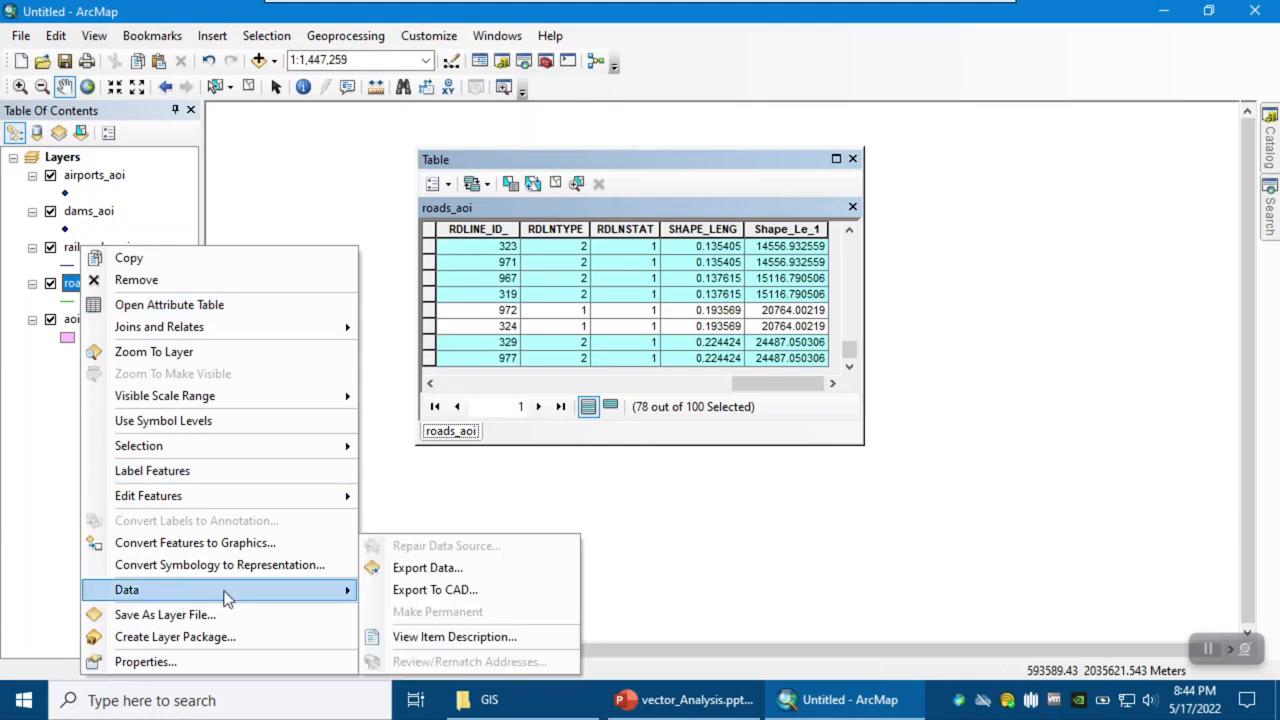
left_click(437, 570)
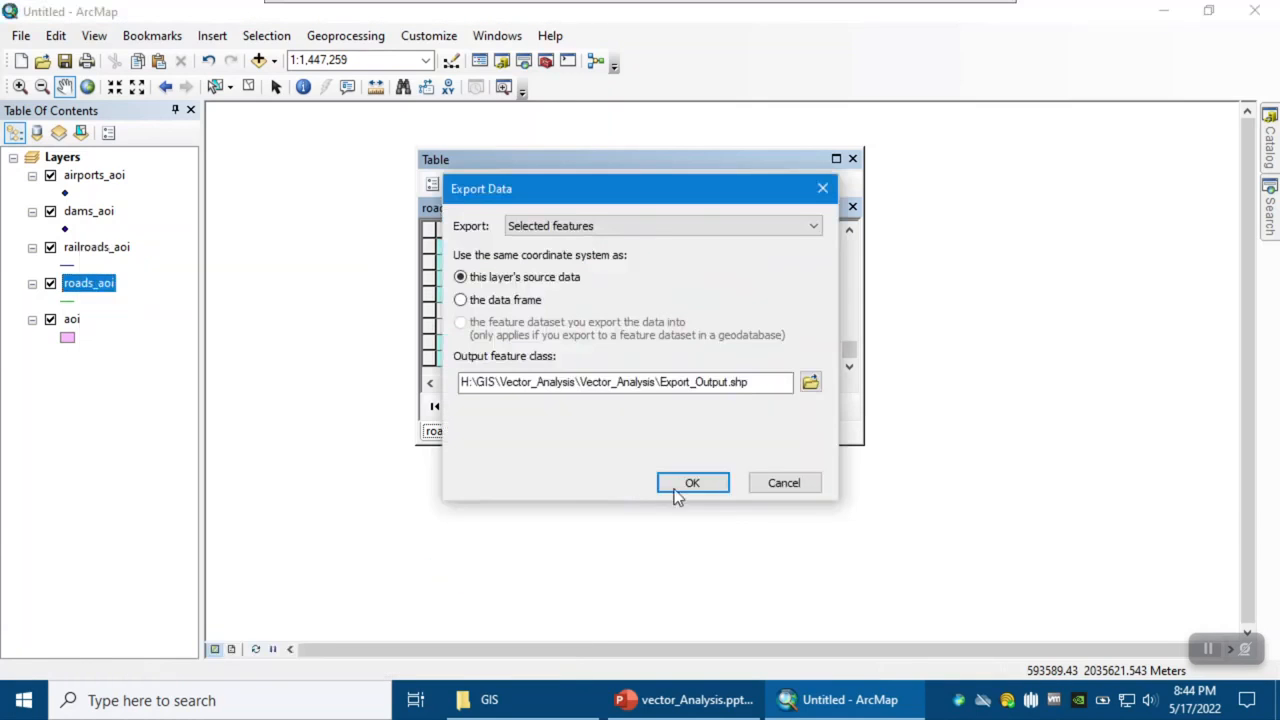
left_click(810, 384)
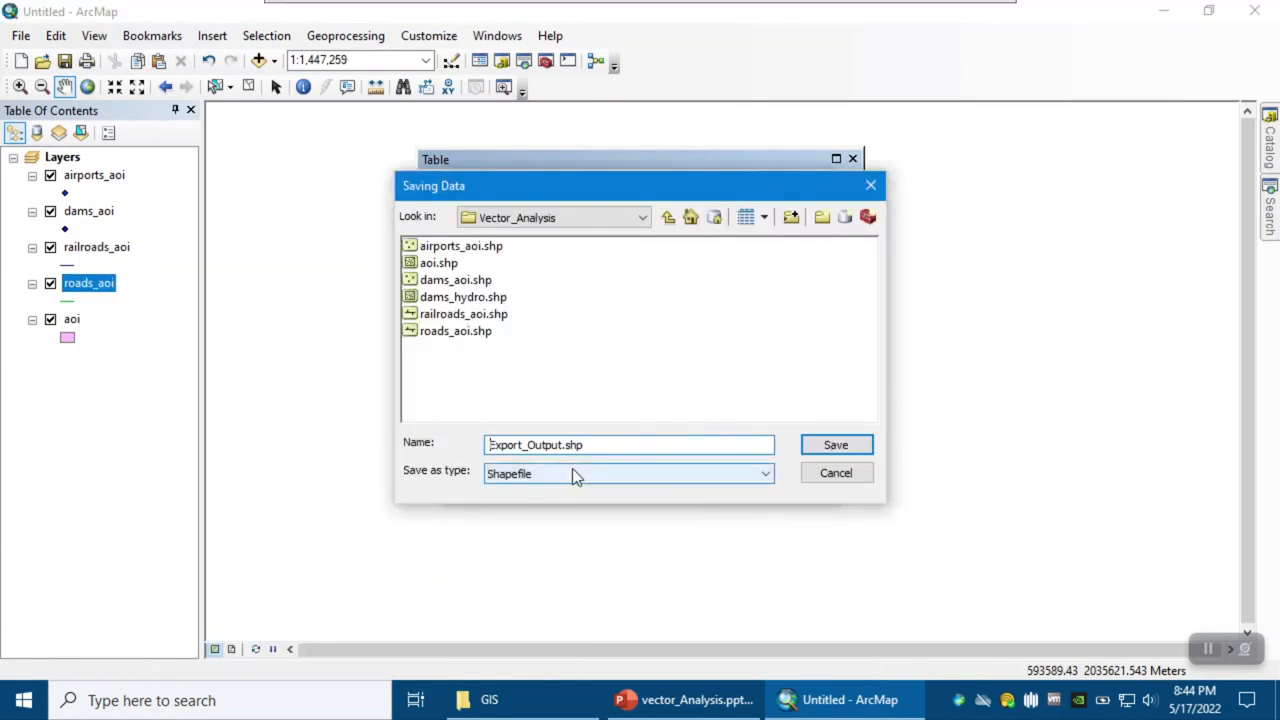
Export the selected roads as the shapefile roadstype2_aoi in the Vector_Analysis folder, add it to the map and clear the selection.
left_click_drag(596, 444, 471, 429)
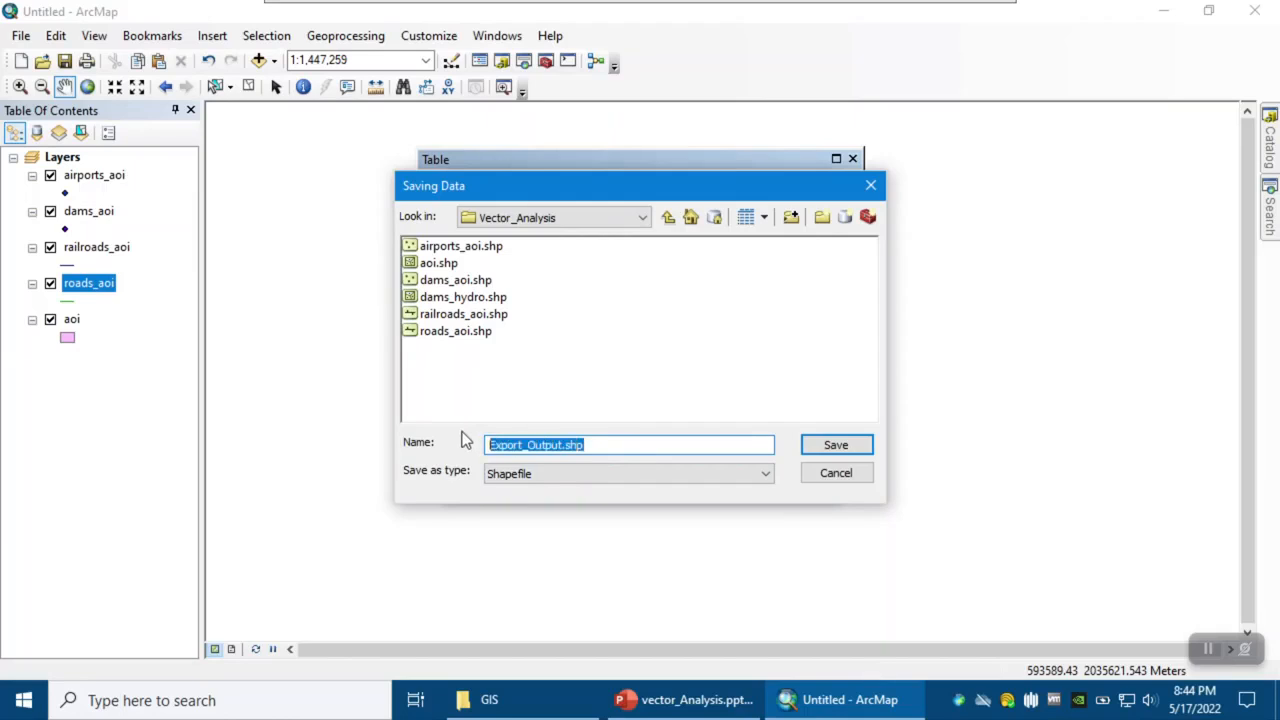
type("road")
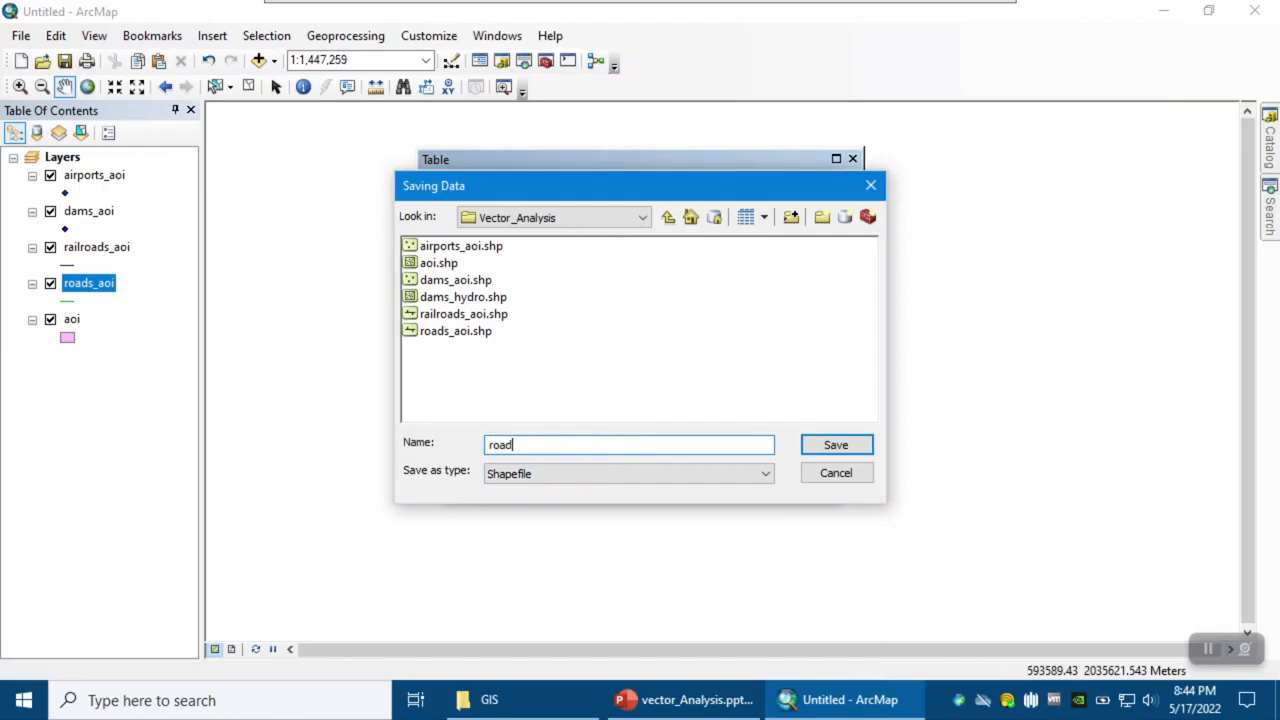
type("stype2_aoi")
left_click(836, 445)
left_click(688, 481)
left_click(713, 421)
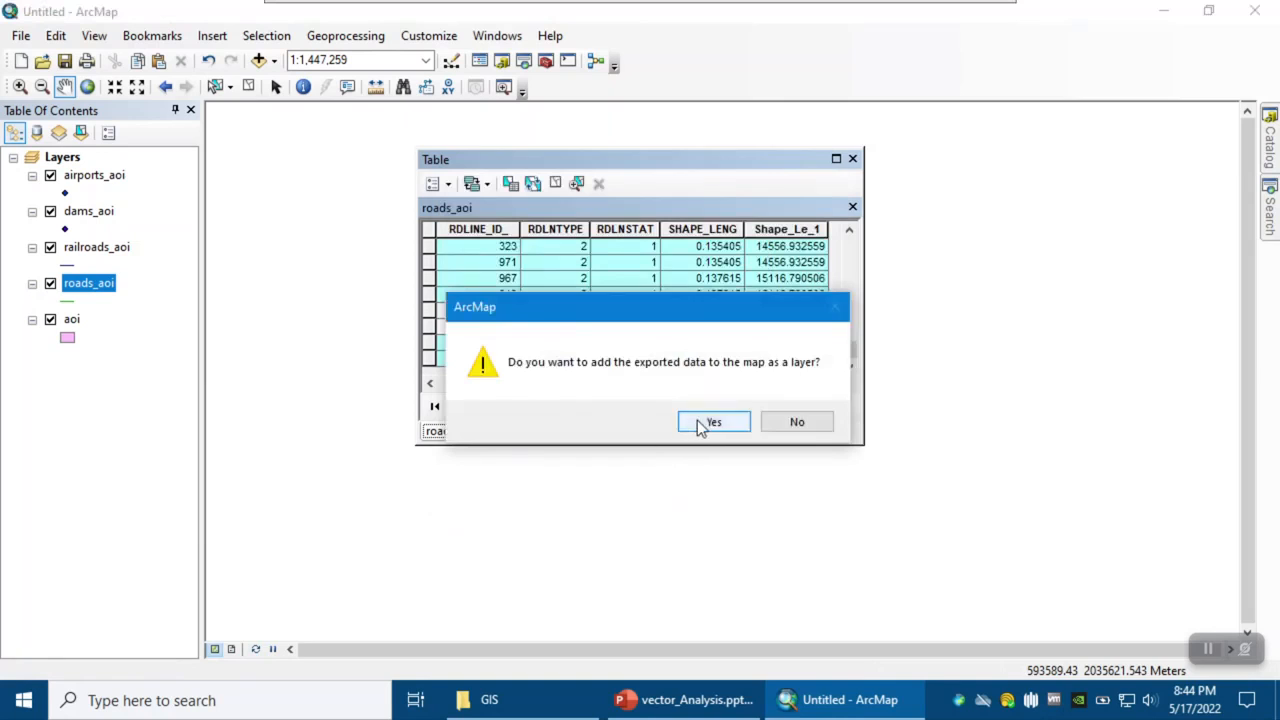
left_click(852, 160)
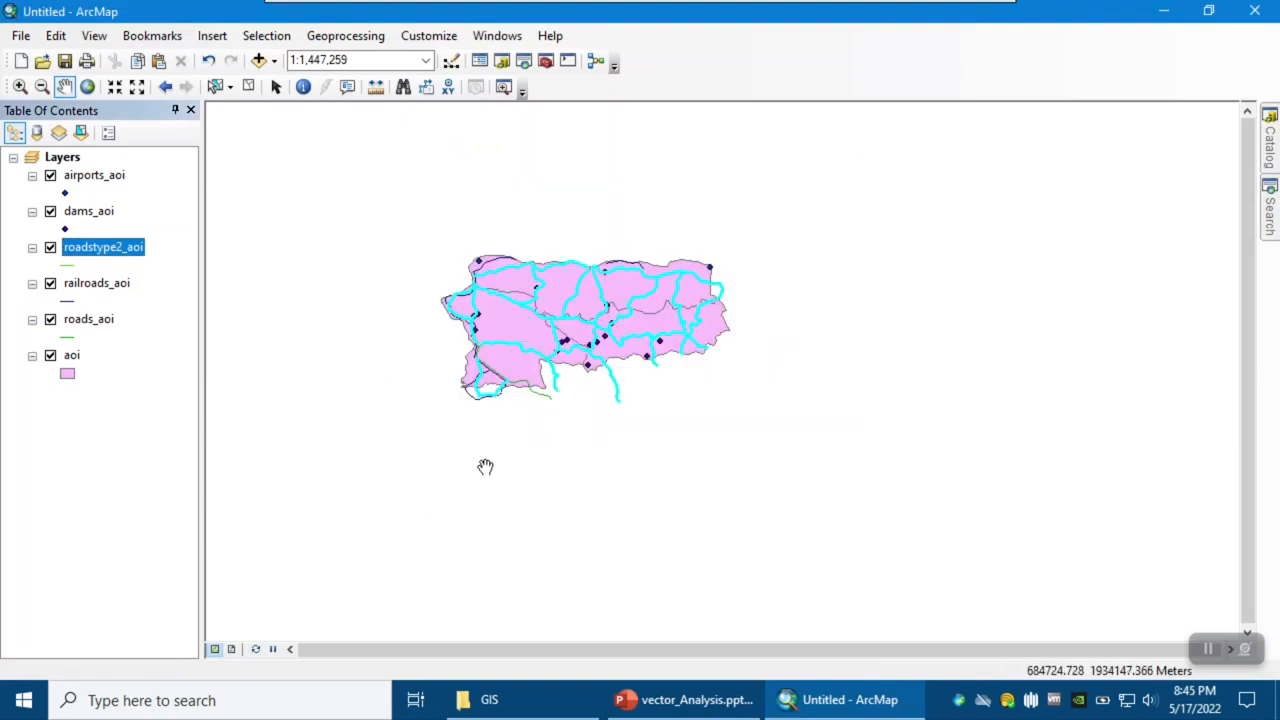
left_click(248, 87)
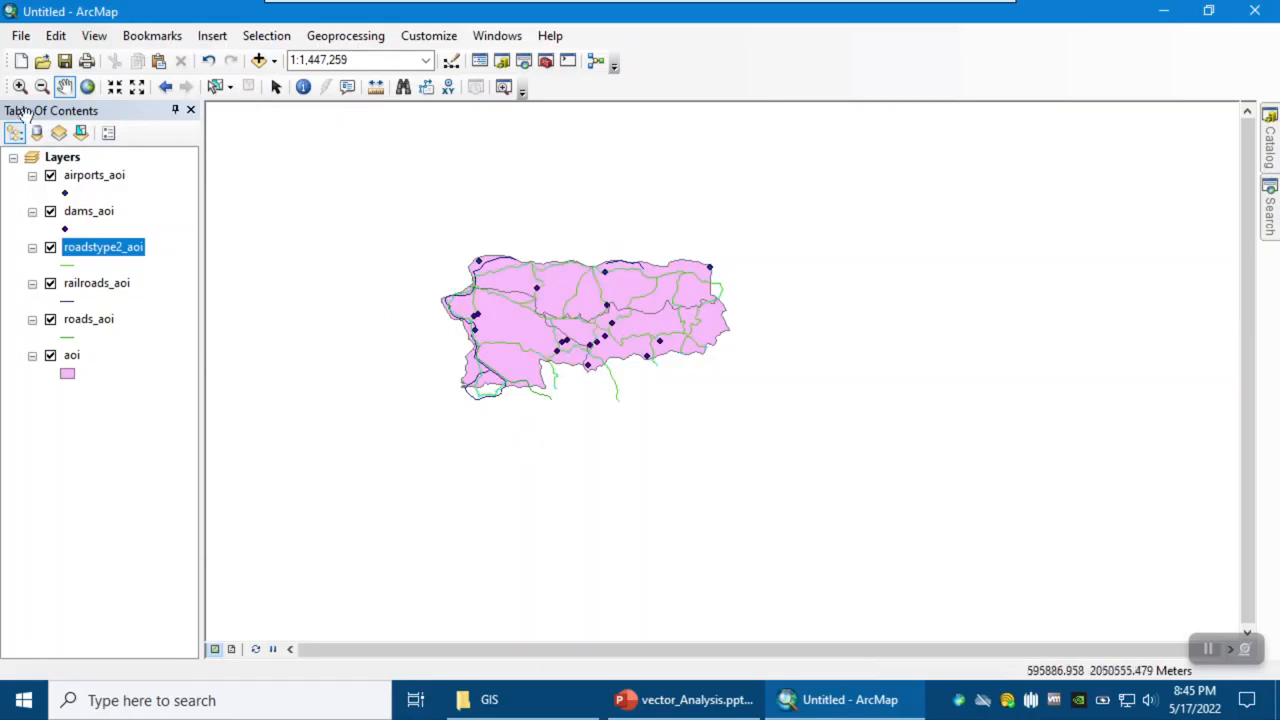
Save the map document as Vector_Analysis.mxd in the Vector_Analysis folder.
left_click(20, 36)
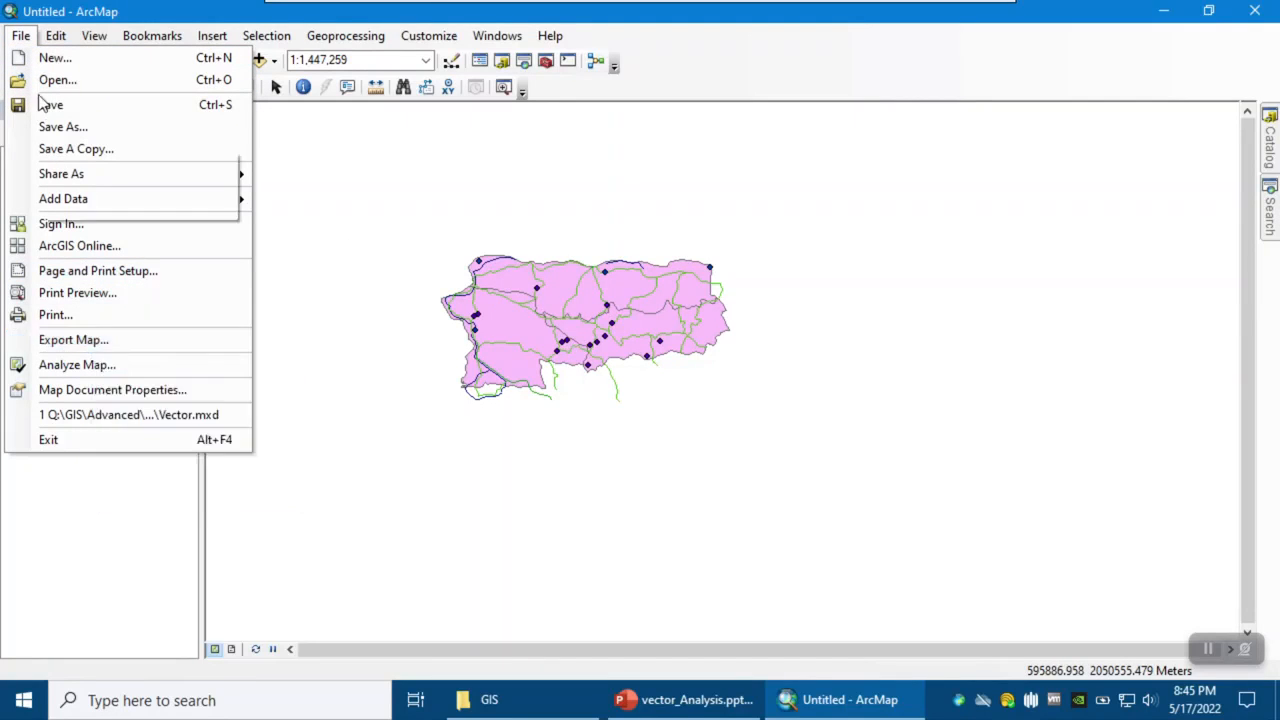
left_click(68, 130)
left_click(767, 177)
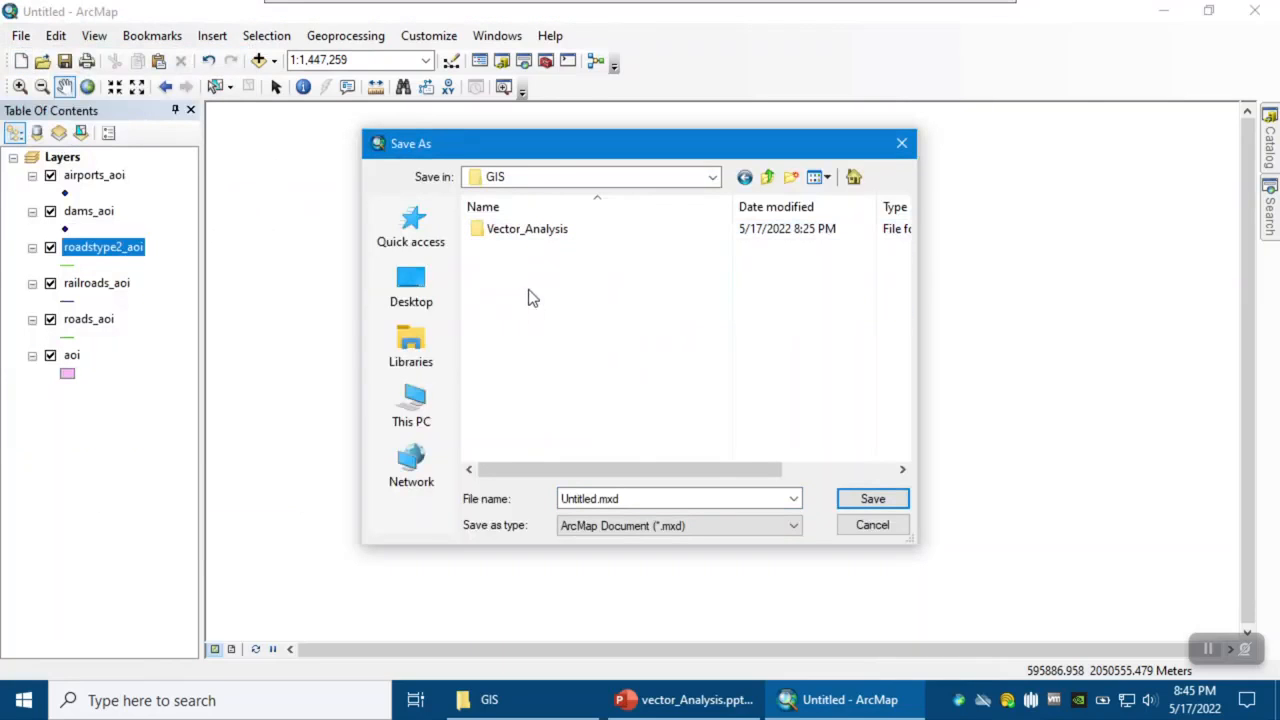
double_click(522, 232)
left_click_drag(656, 498, 566, 493)
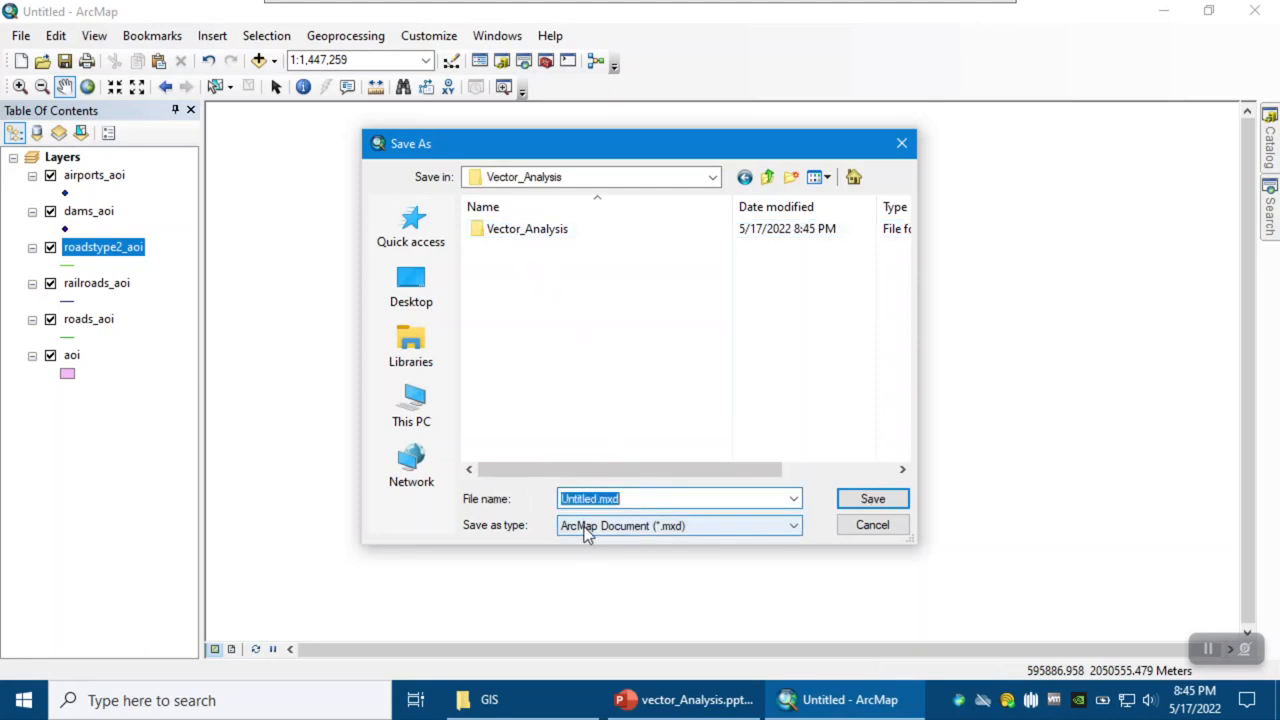
type("V")
key("Down")
key("Return")
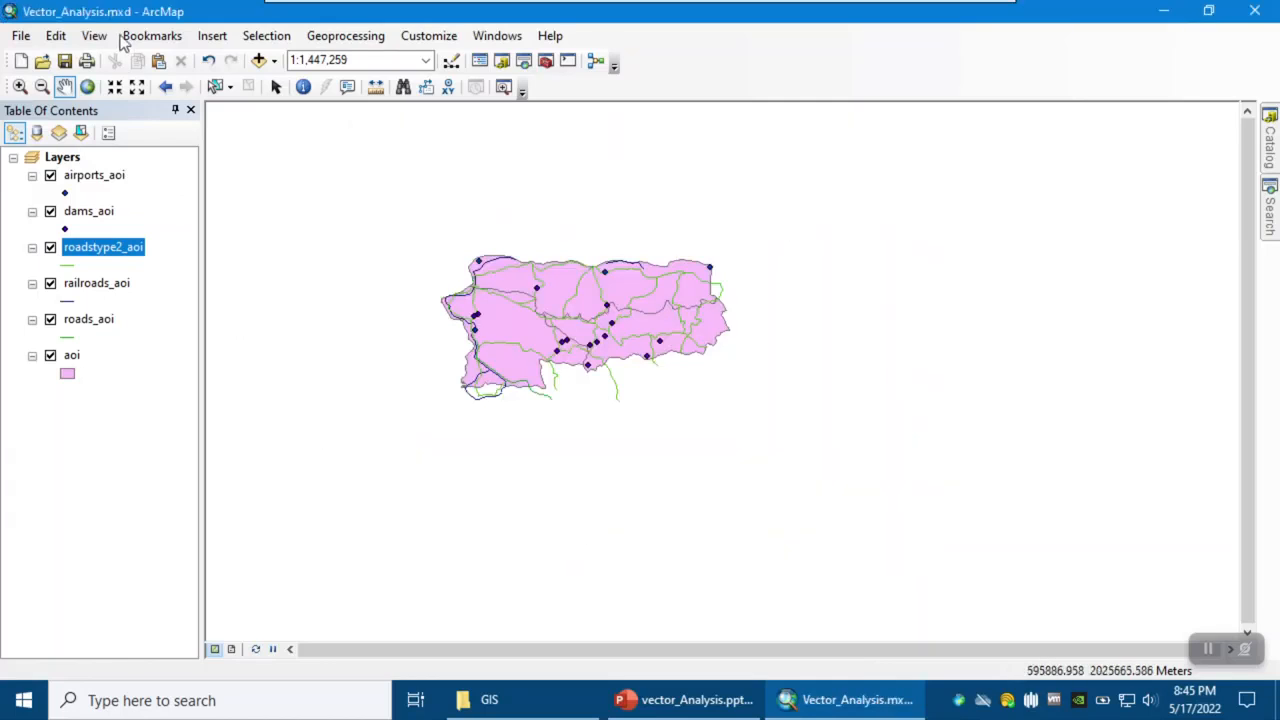
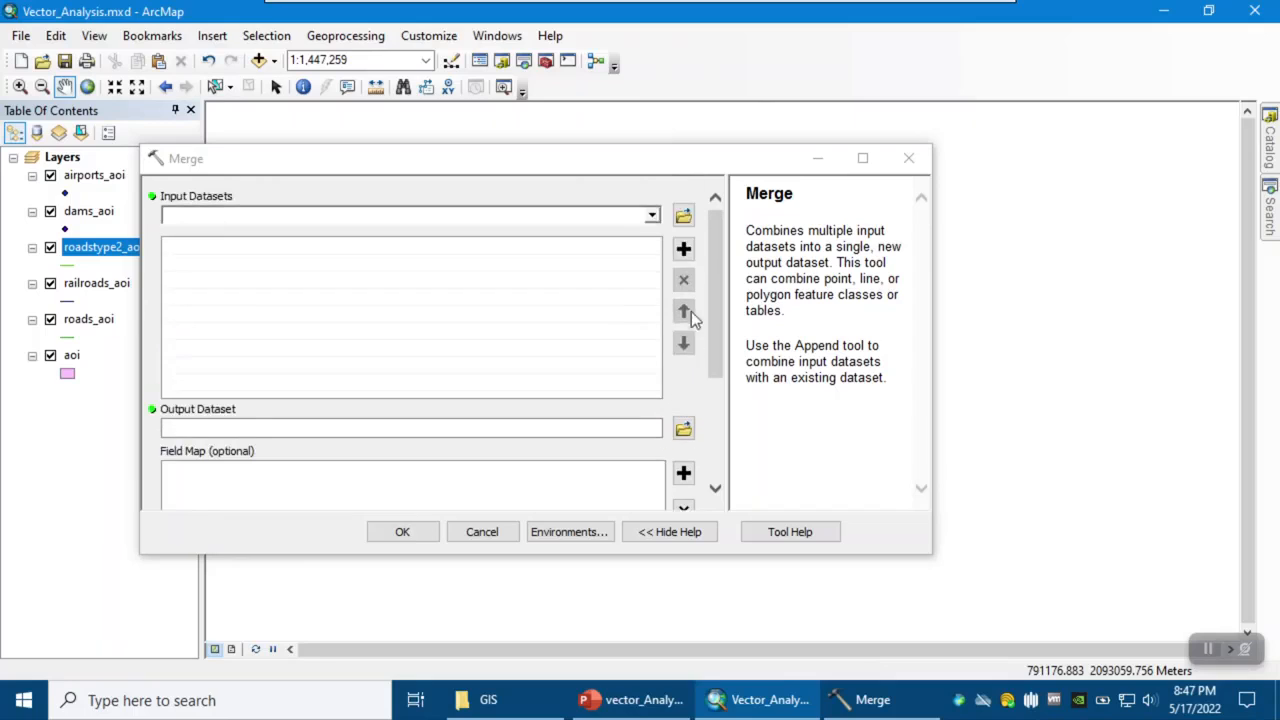
Add the roadstype2_aoi and railroads_aoi layers as input datasets of the Merge tool.
left_click(651, 216)
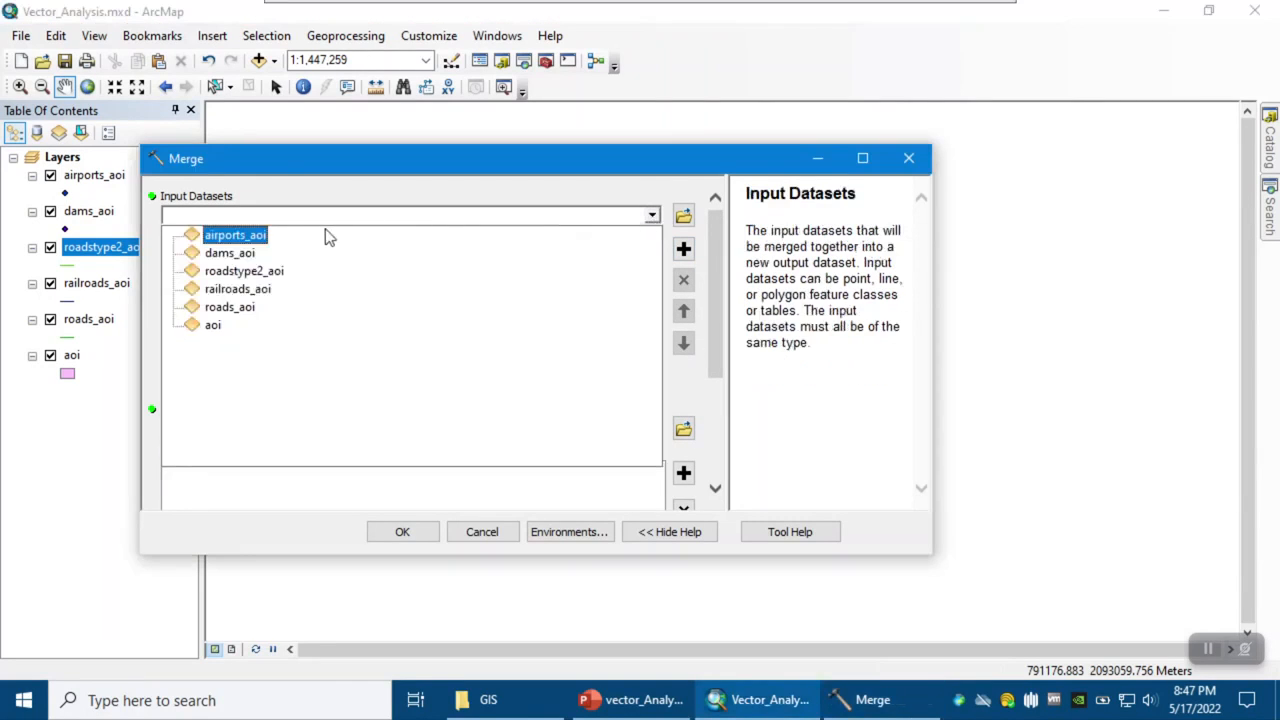
left_click(264, 268)
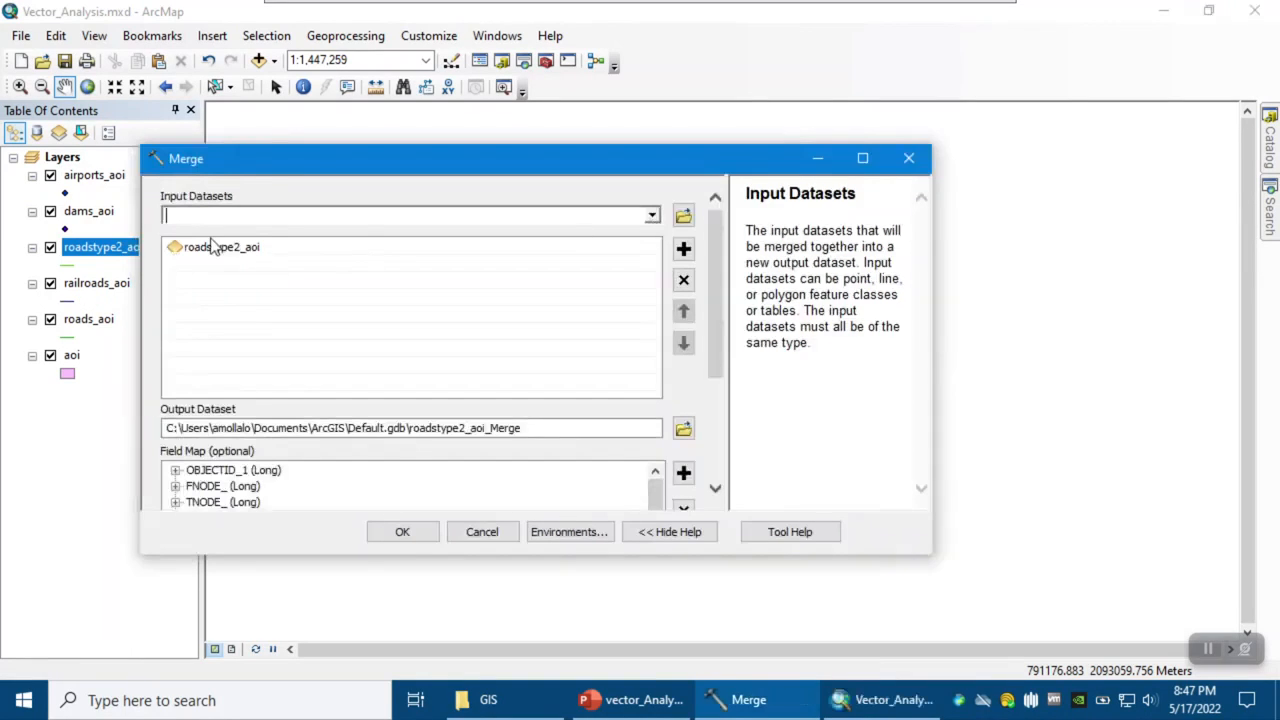
left_click(651, 218)
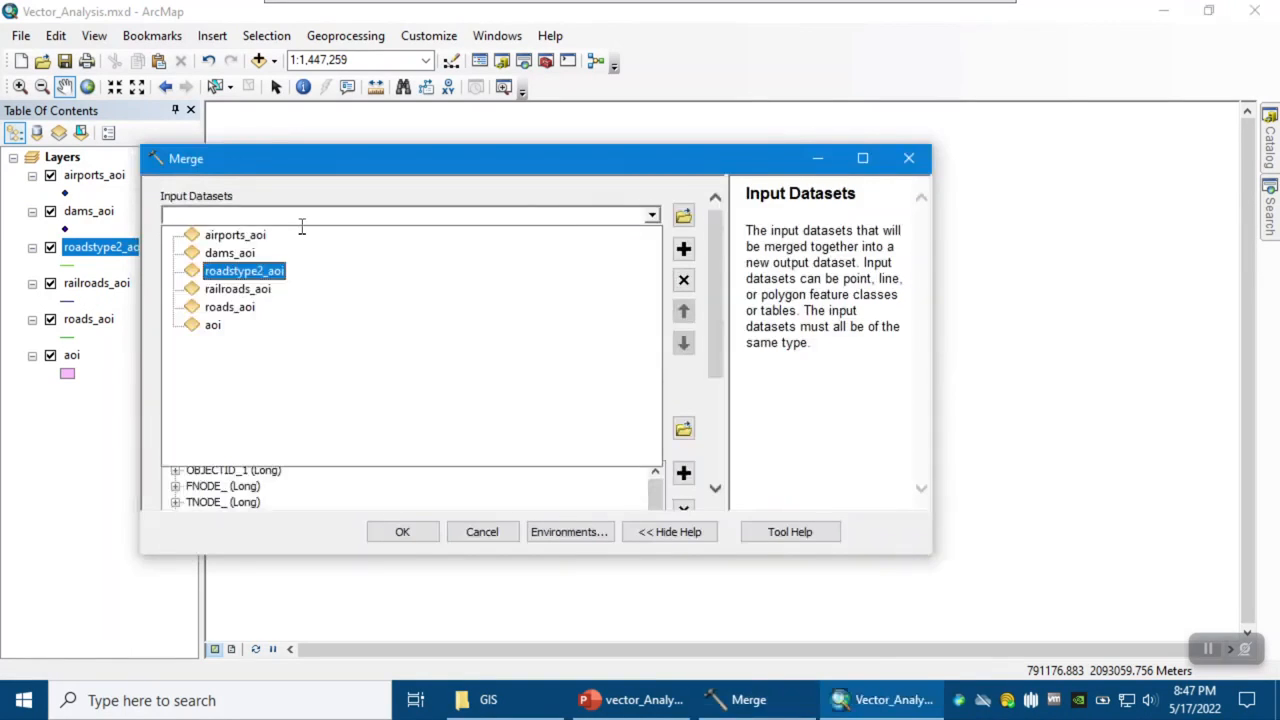
left_click(245, 290)
Set the Merge output dataset to roadtype2_rail in the Vector_Analysis folder and run the tool with the default field map.
left_click(685, 427)
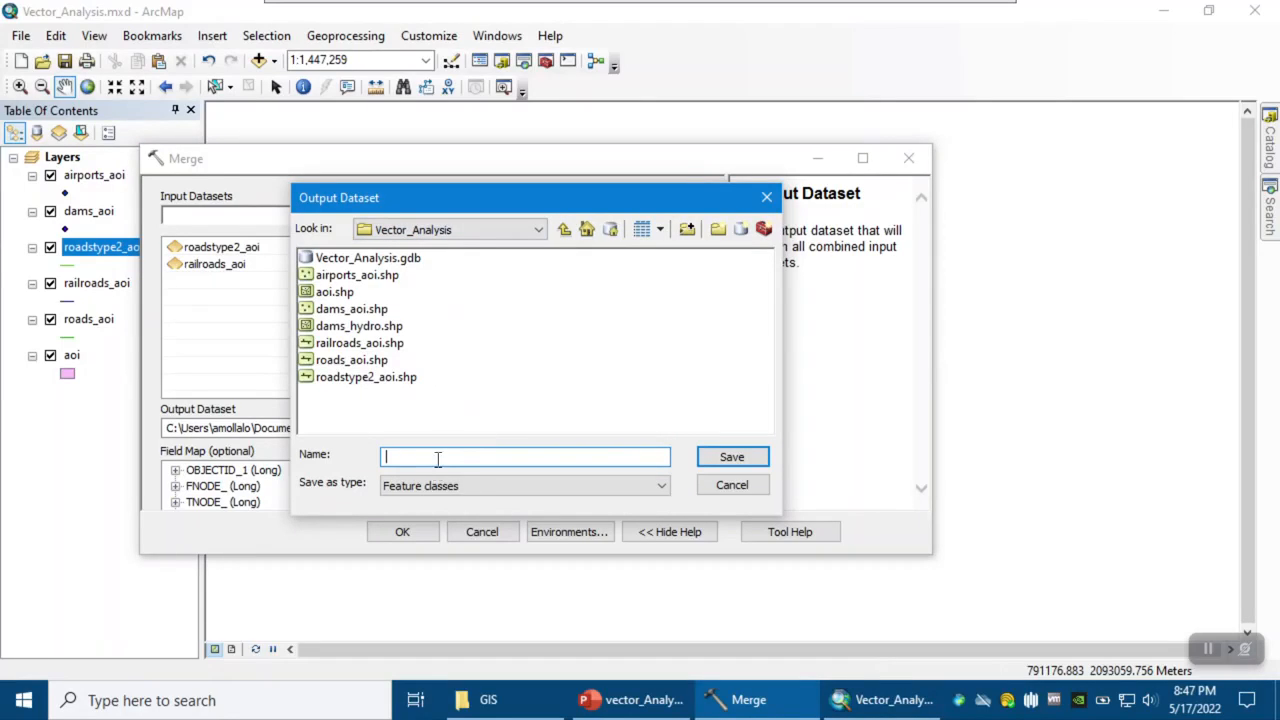
type("roadtype2_rail")
left_click(728, 458)
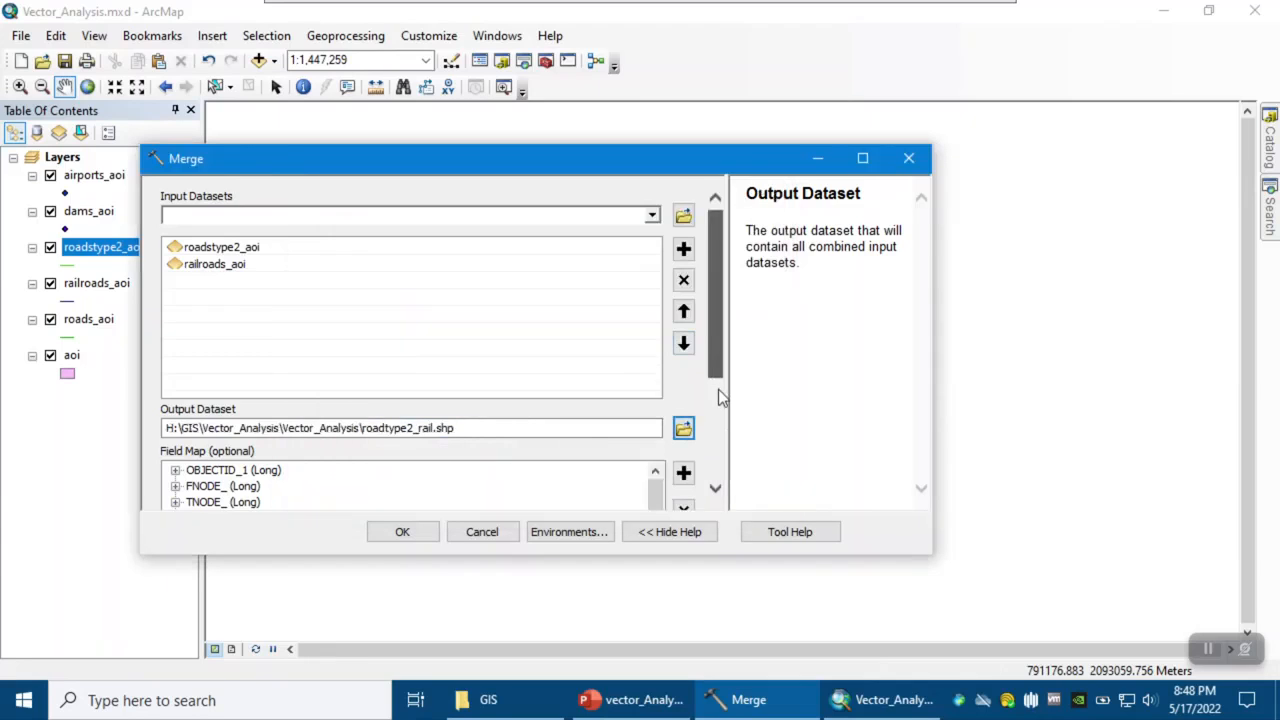
scroll(725, 420, "down", 3)
scroll(735, 455, "down", 1)
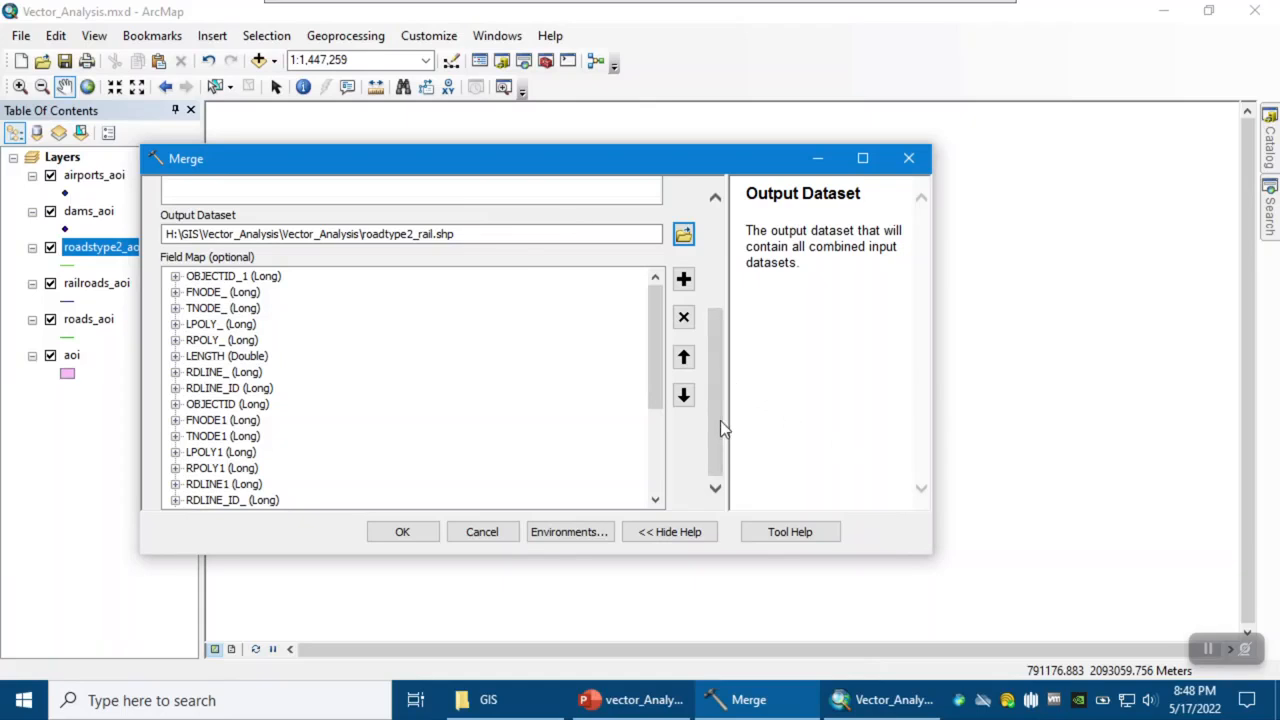
left_click_drag(654, 405, 660, 498)
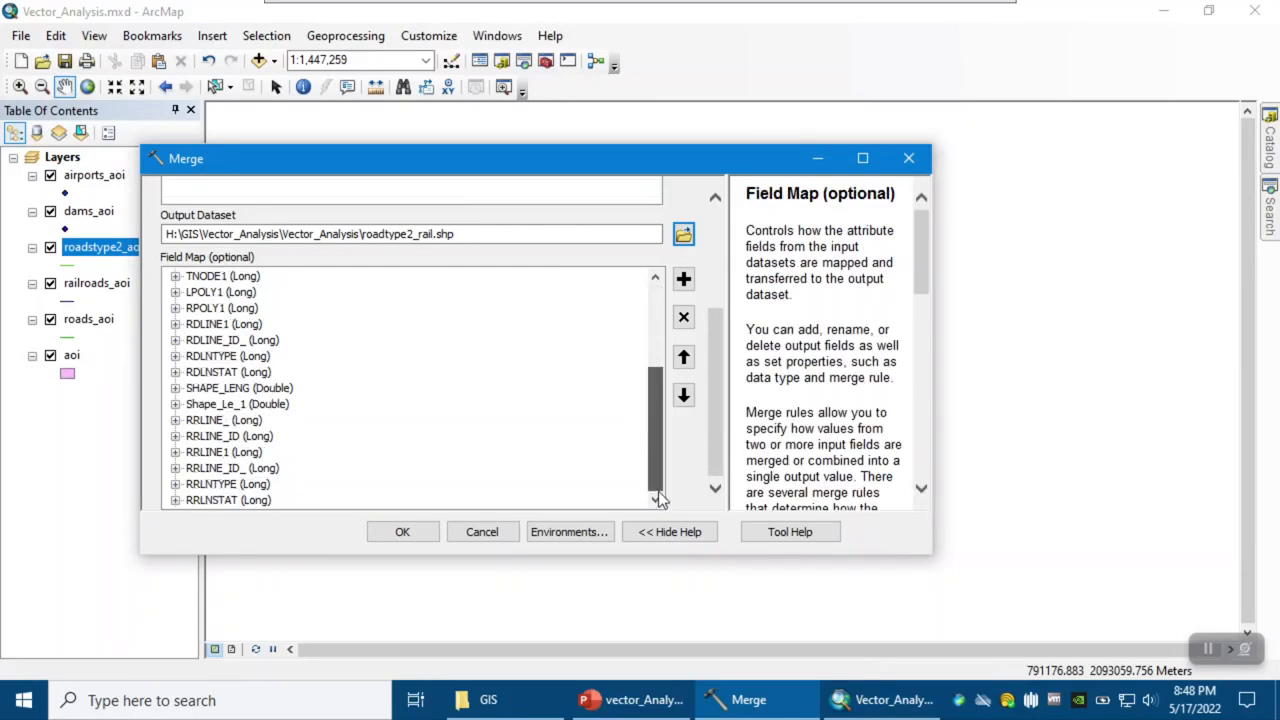
left_click(402, 533)
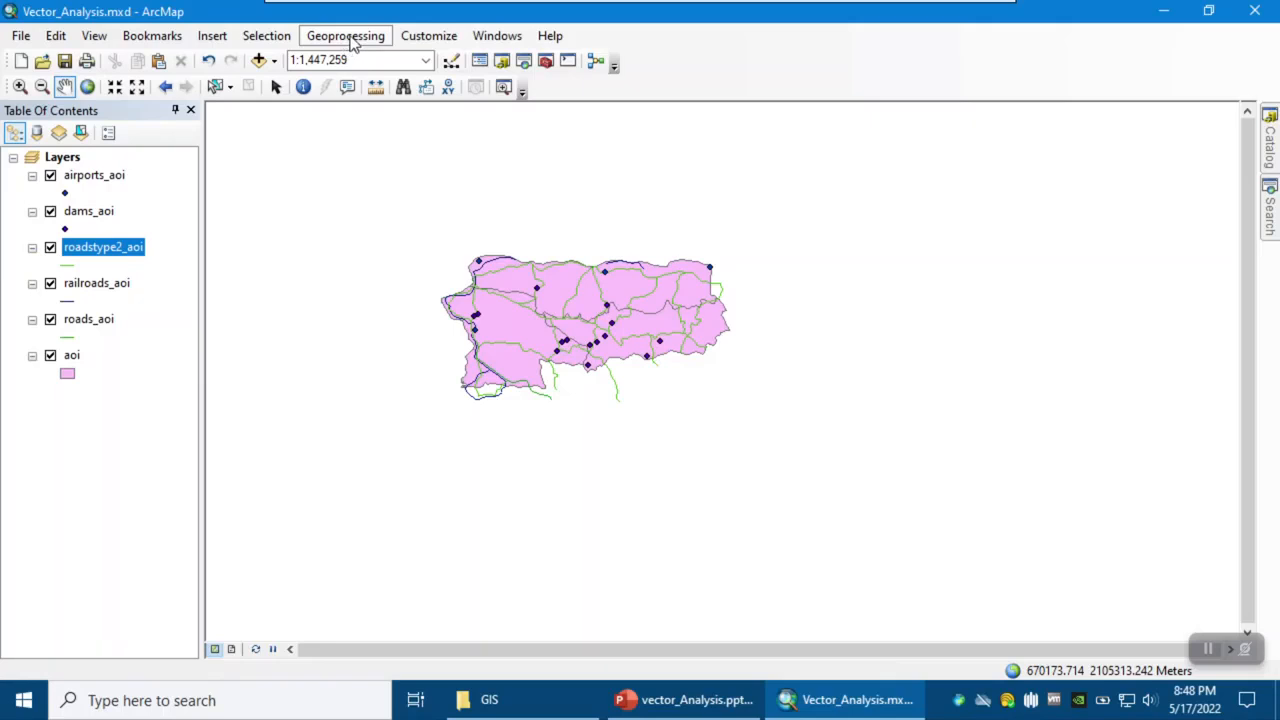
Check the Merge run in the current session's geoprocessing results, including its output dataset, and close the results.
left_click(355, 38)
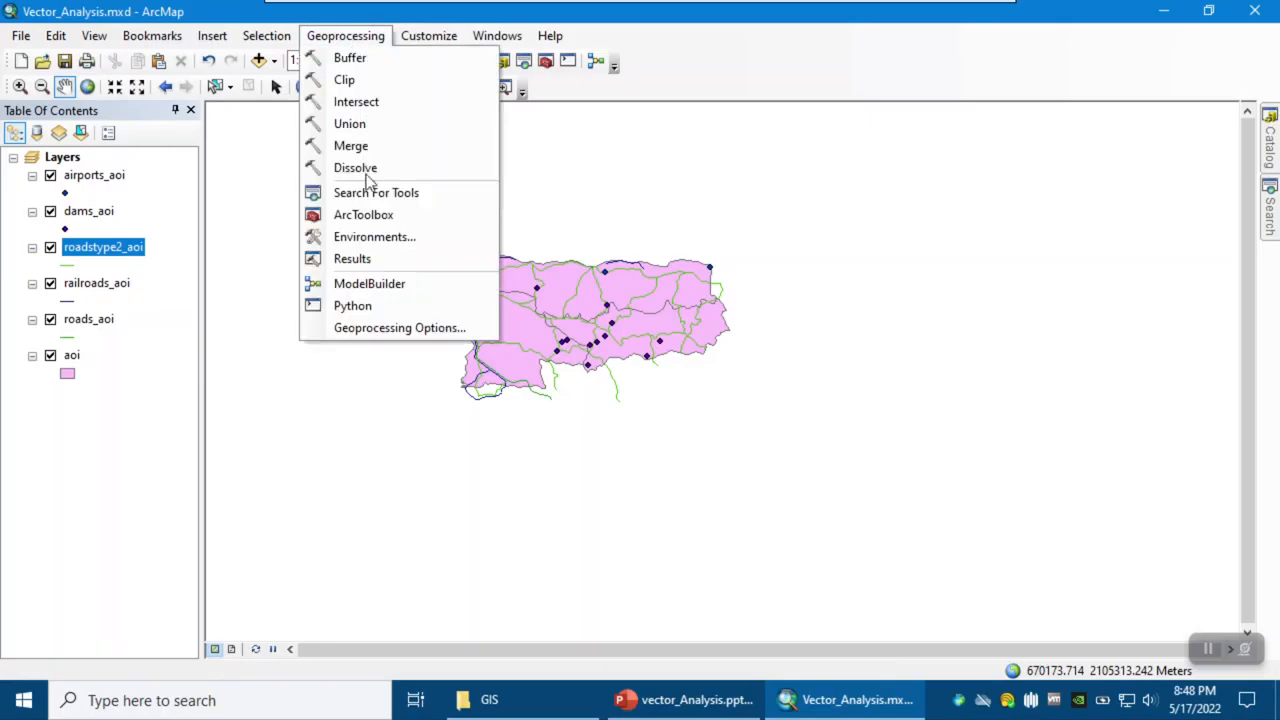
left_click(348, 259)
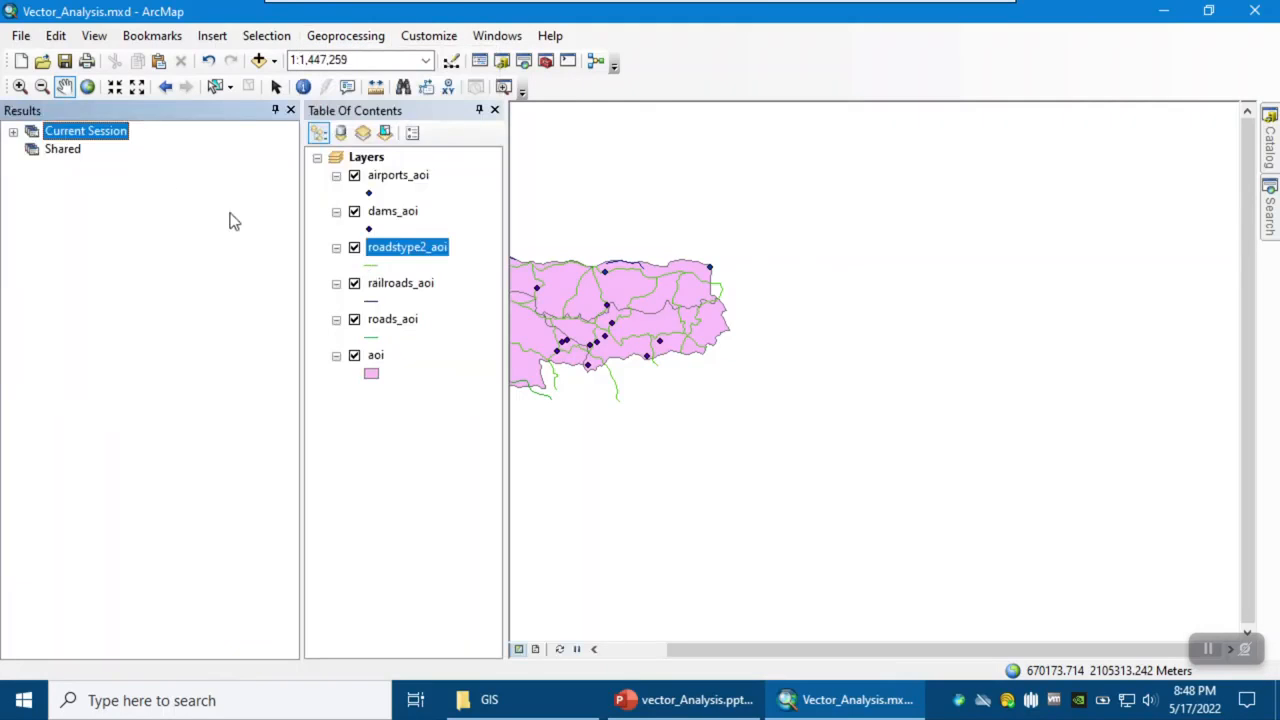
left_click(14, 131)
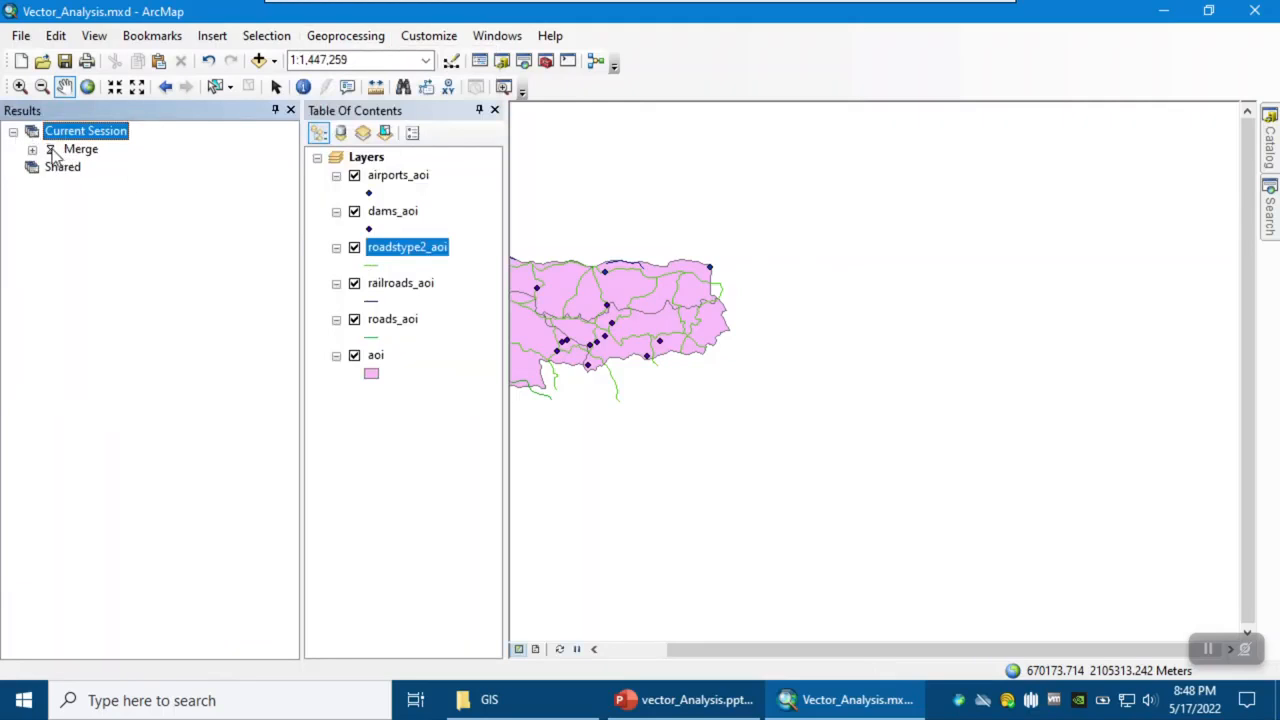
left_click(32, 150)
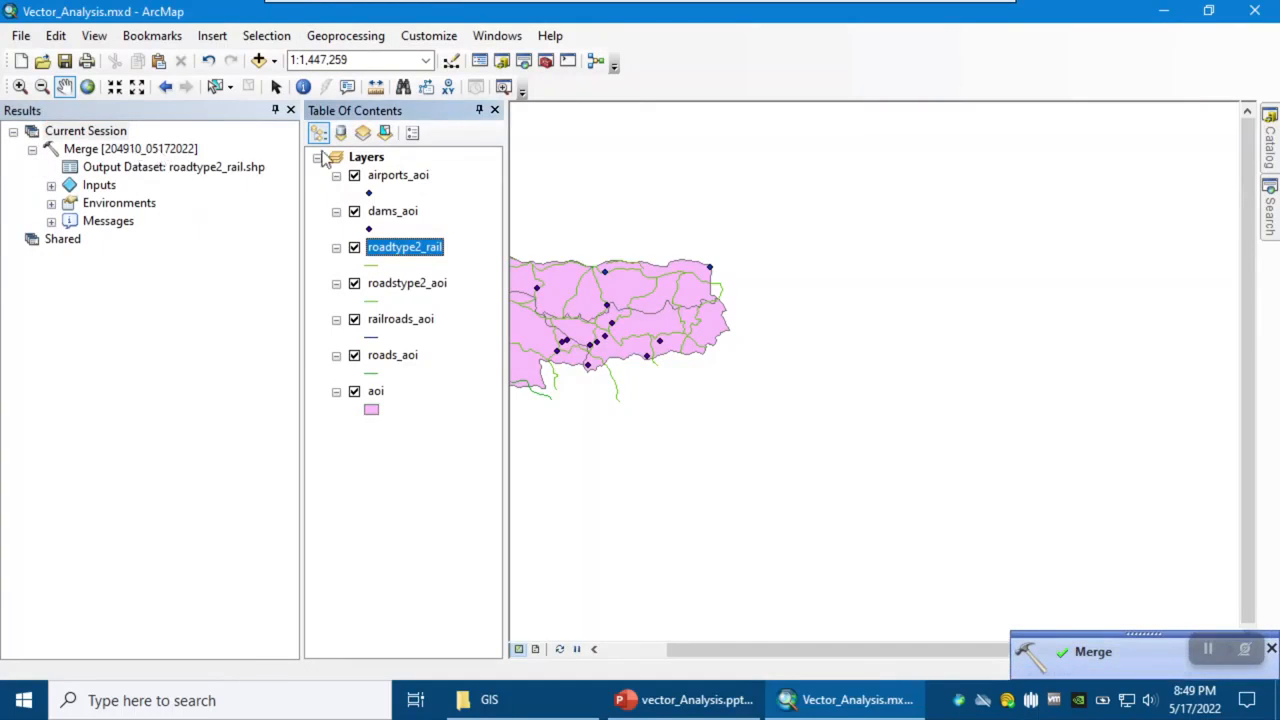
left_click(291, 110)
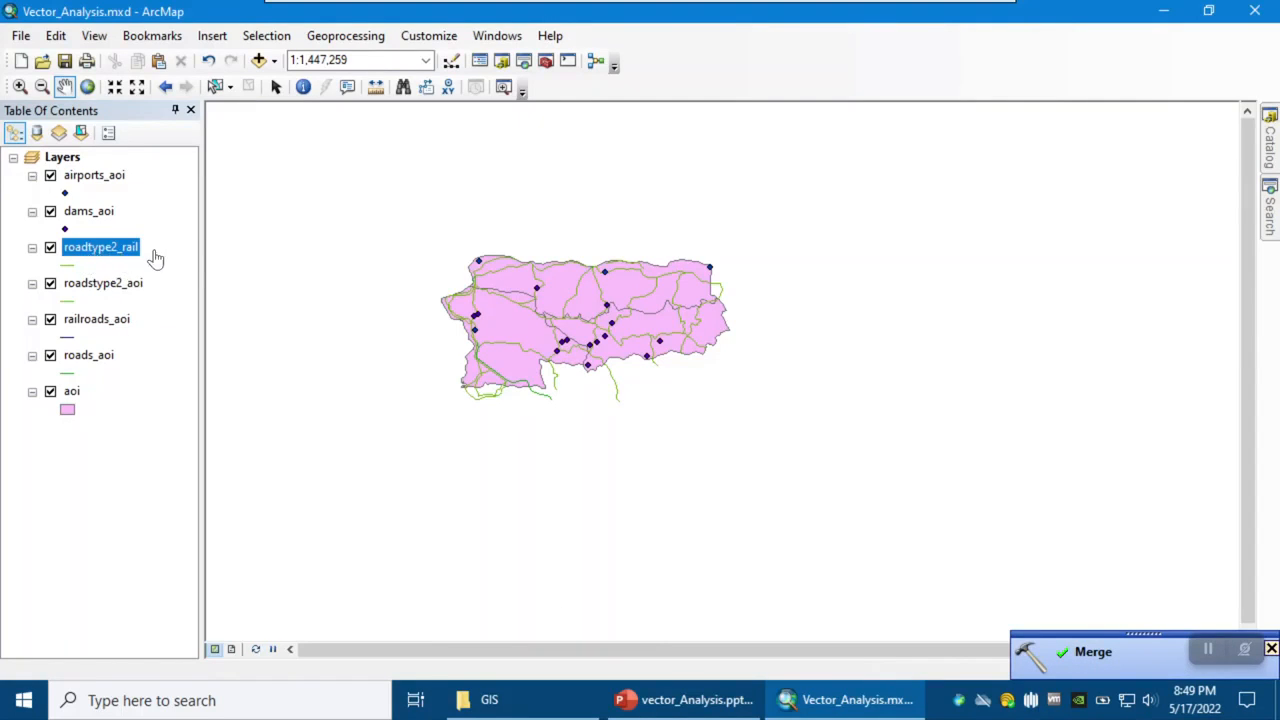
Turn off the display of all layers in the data frame.
left_click(51, 319)
right_click(62, 162)
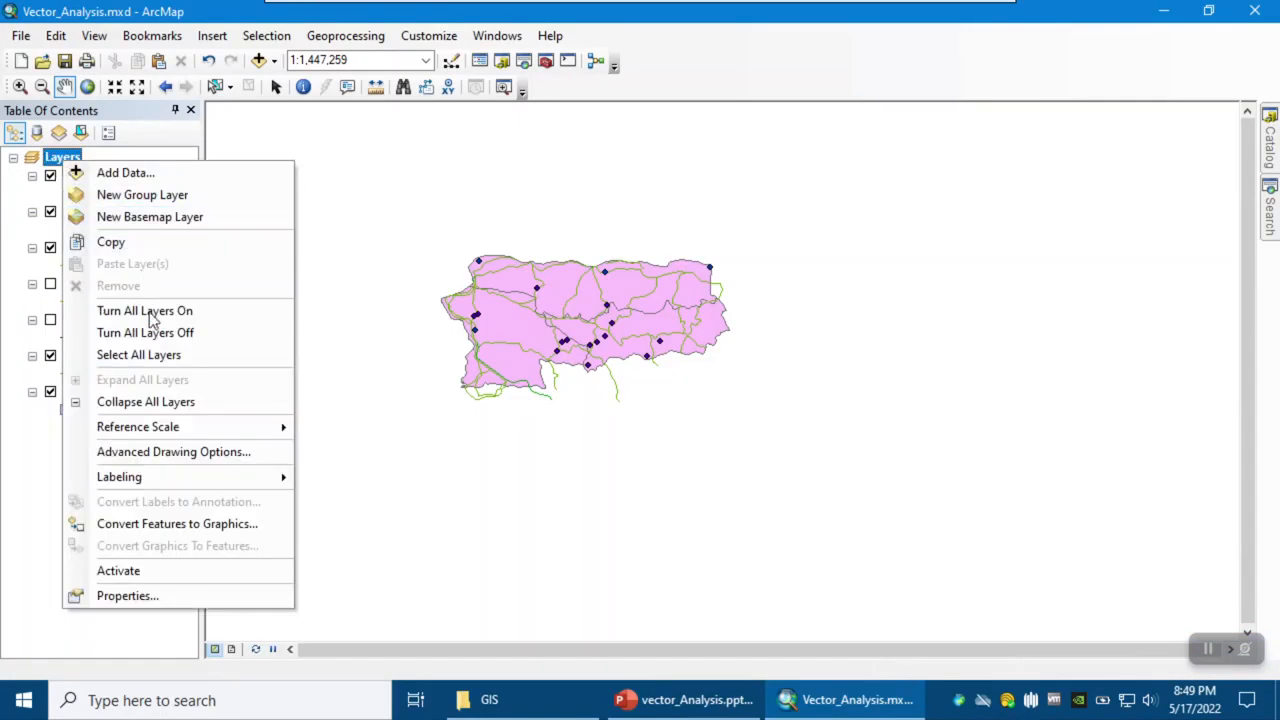
left_click(110, 331)
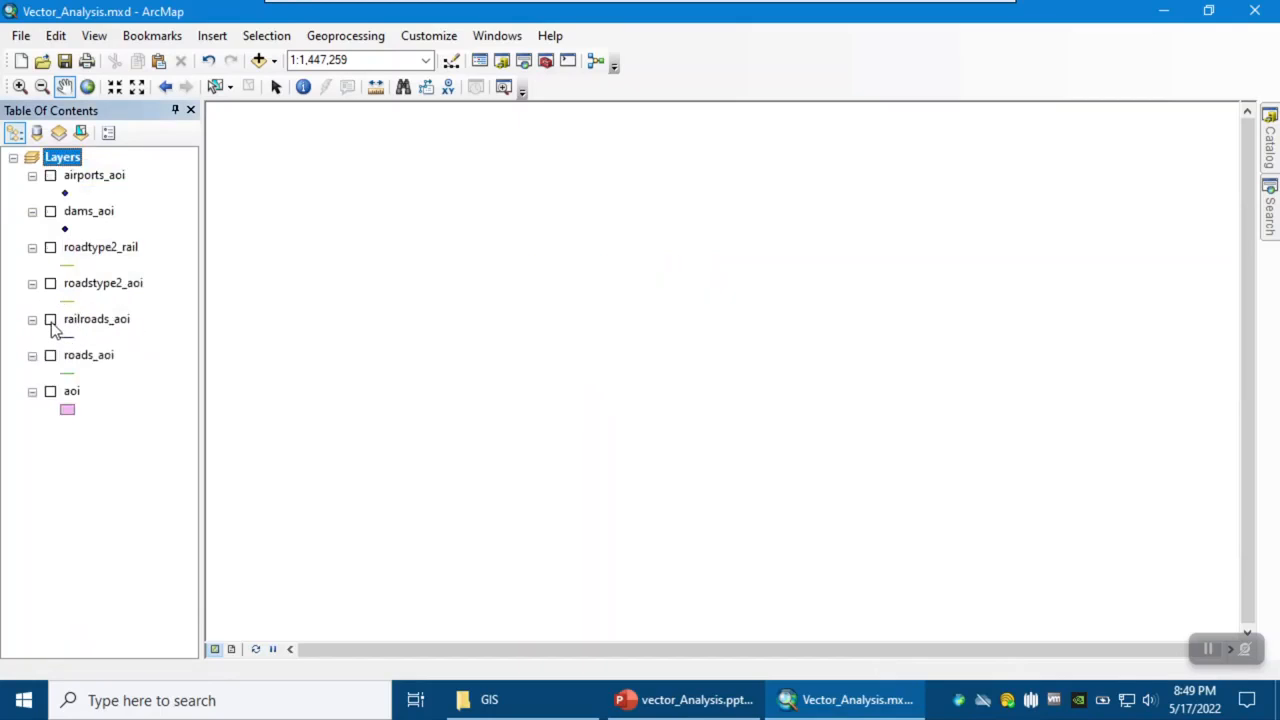
Display railroads_aoi and roadstype2_aoi together, hide both again, and show only the merged roadtype2_rail layer for comparison.
left_click(50, 320)
left_click(50, 284)
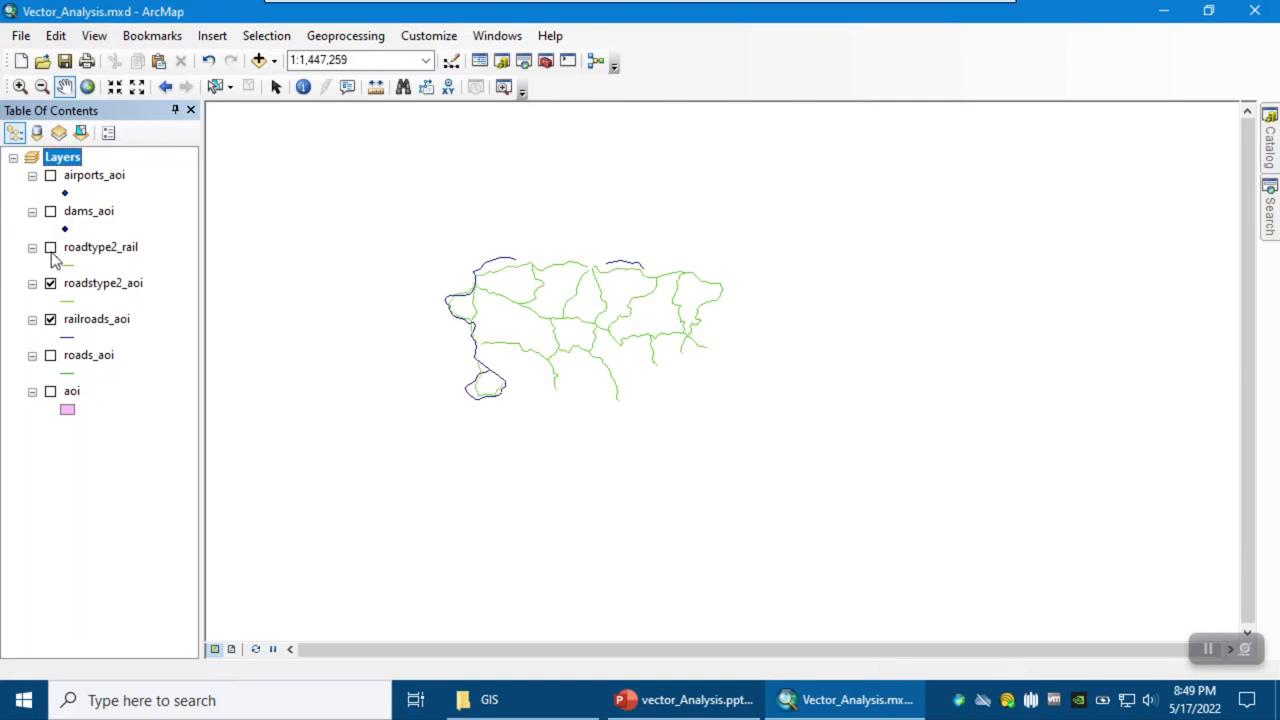
left_click(50, 284)
left_click(50, 320)
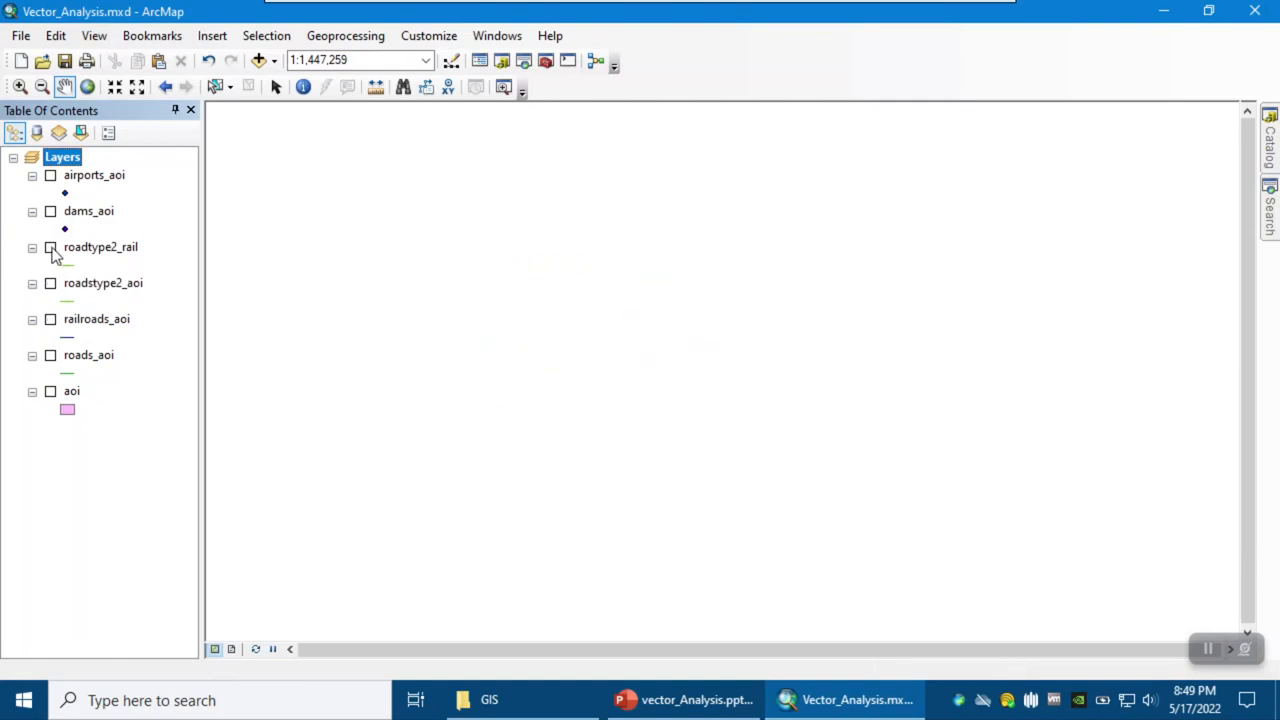
left_click(50, 247)
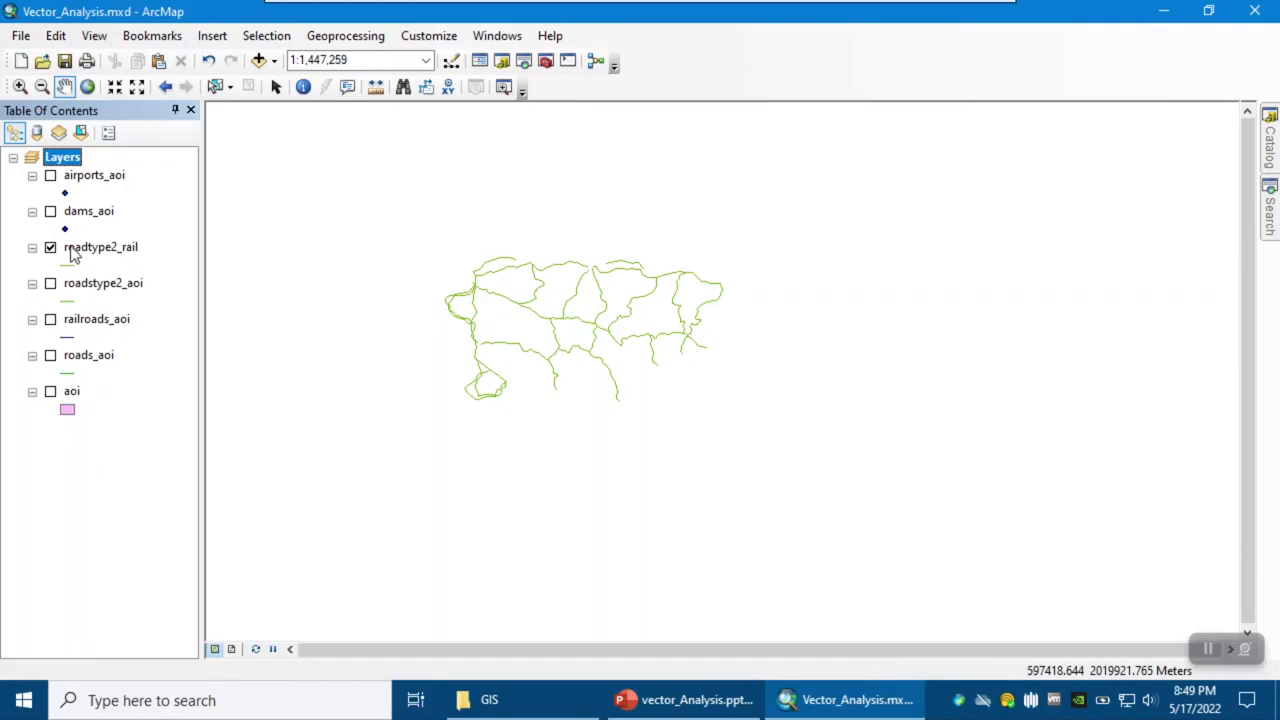
left_click_drag(680, 339, 776, 369)
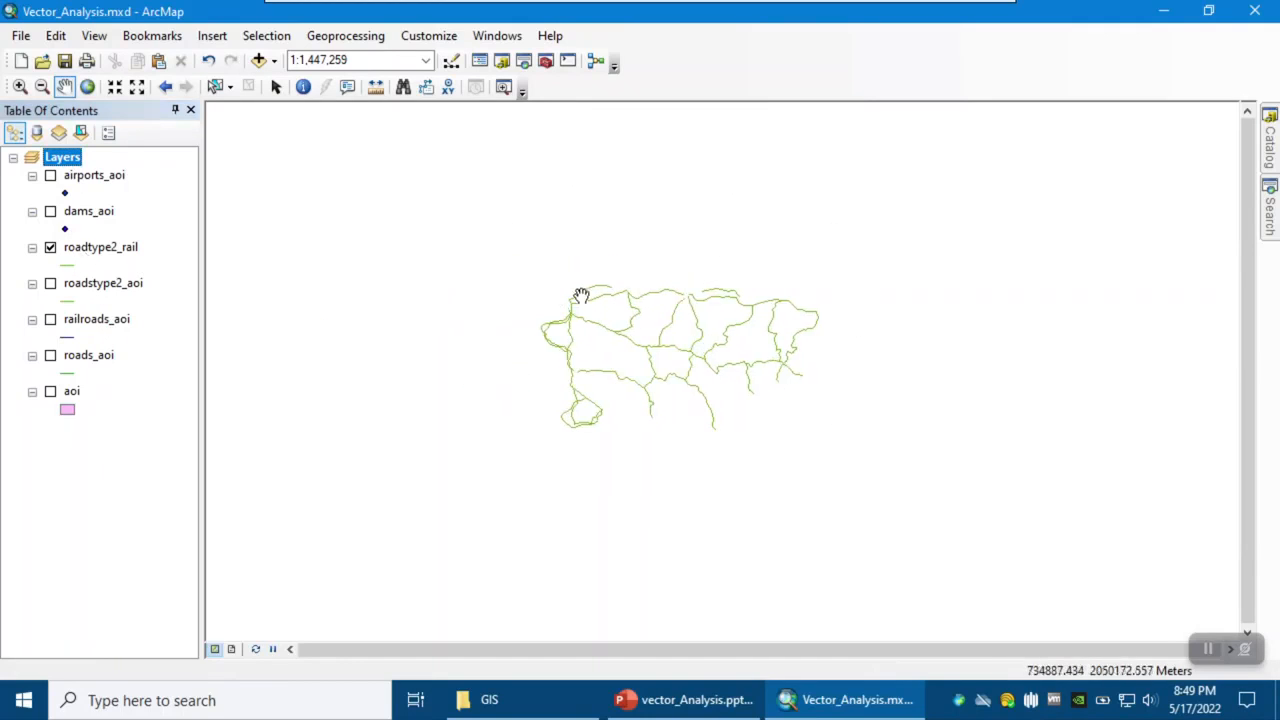
Examine the attribute table of roadtype2_rail through to its railroad fields, and close the table.
right_click(126, 249)
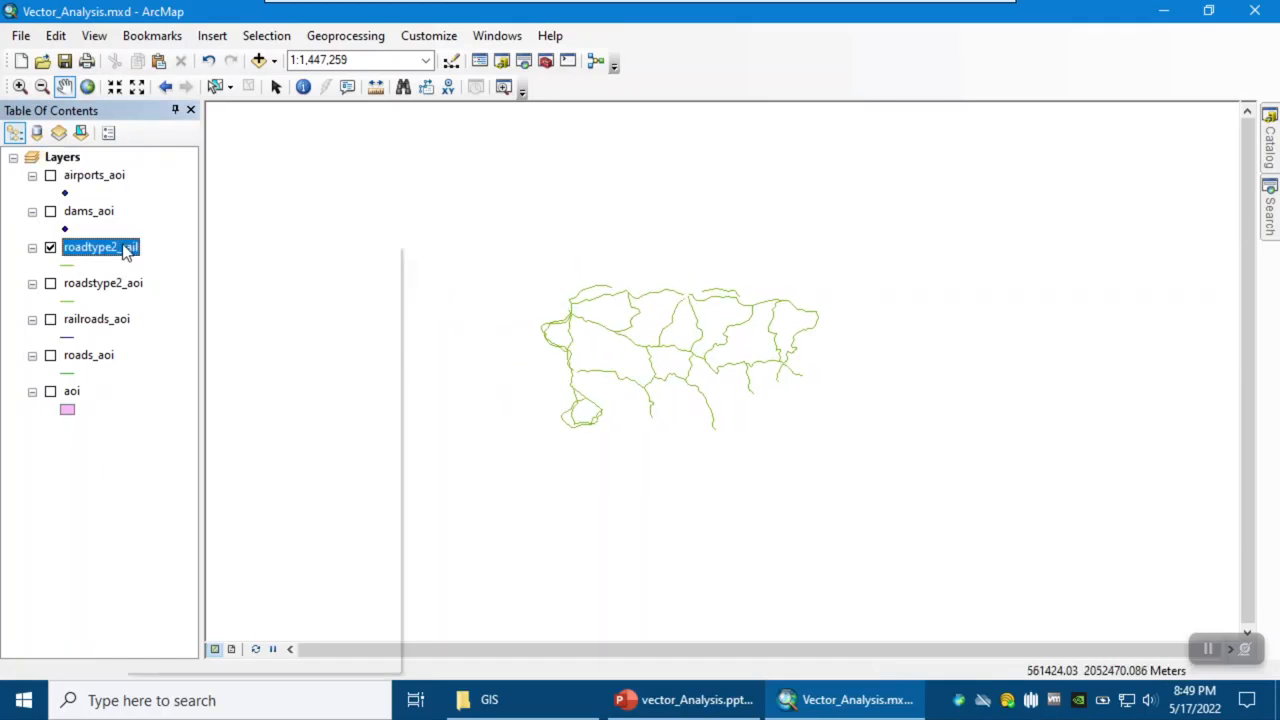
left_click(200, 301)
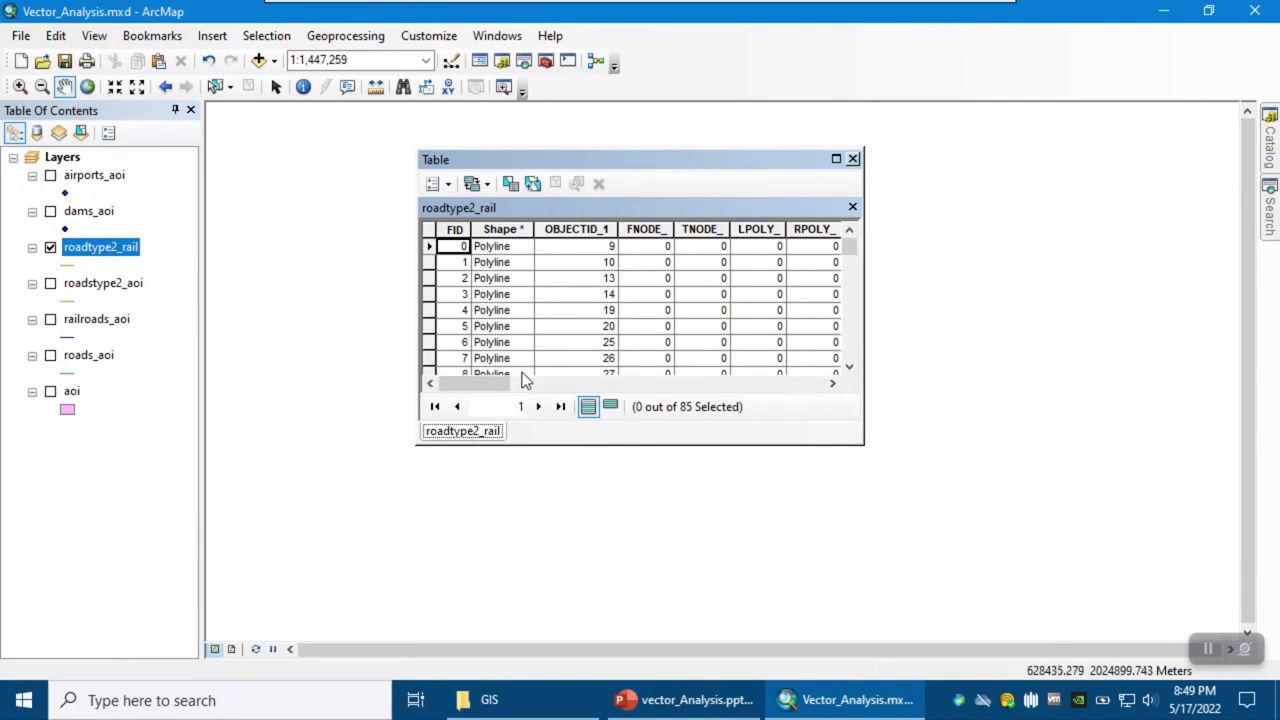
left_click_drag(607, 383, 821, 391)
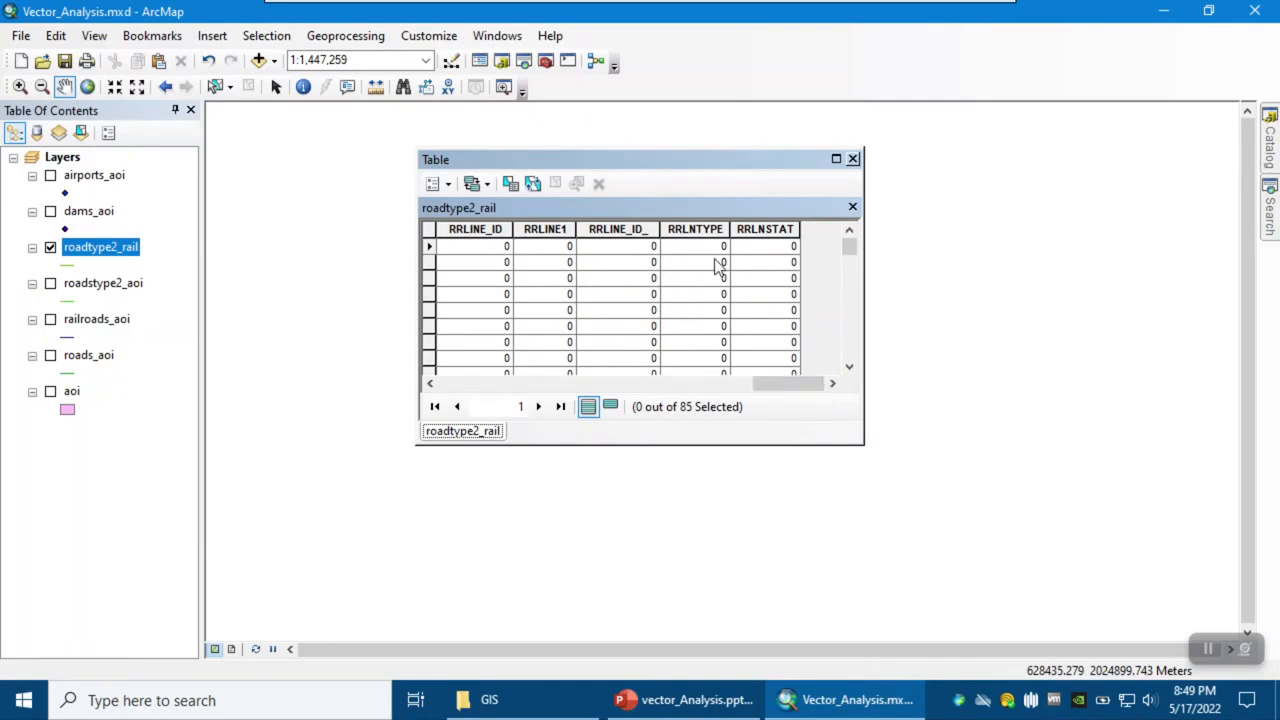
left_click(852, 160)
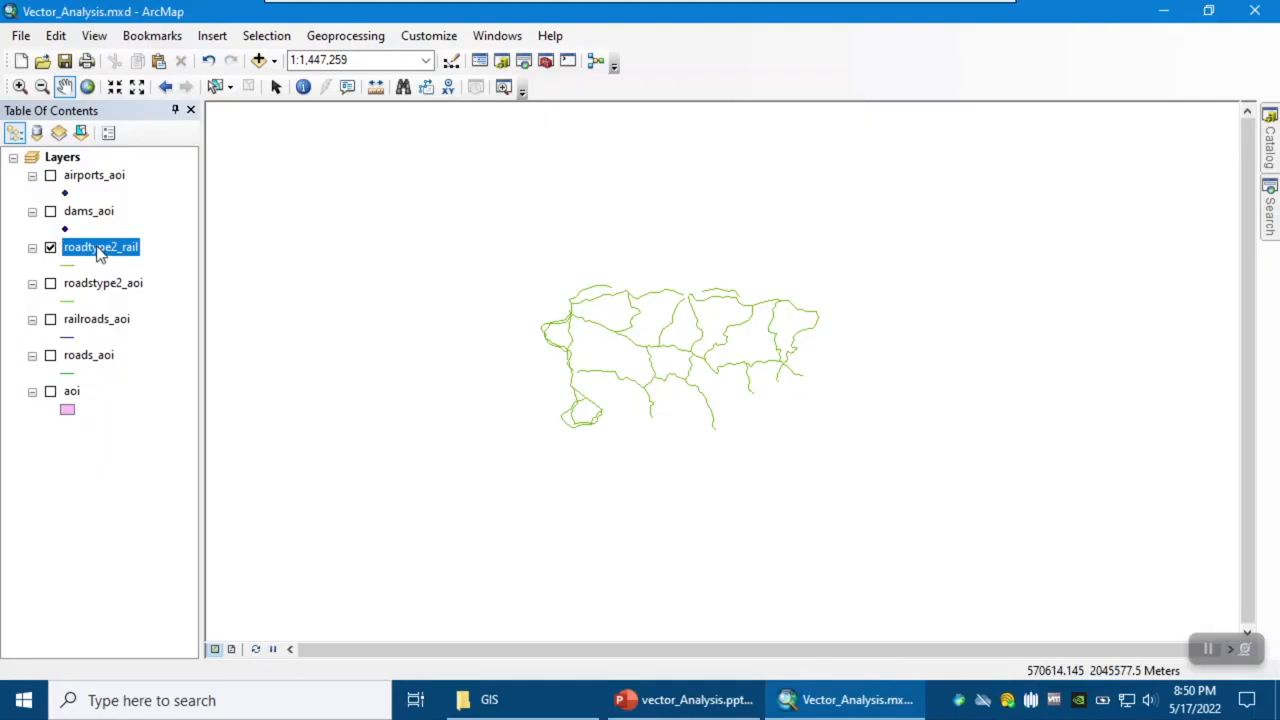
Search the geoprocessing tools for buffer and open the Buffer (Analysis) tool.
left_click(1270, 210)
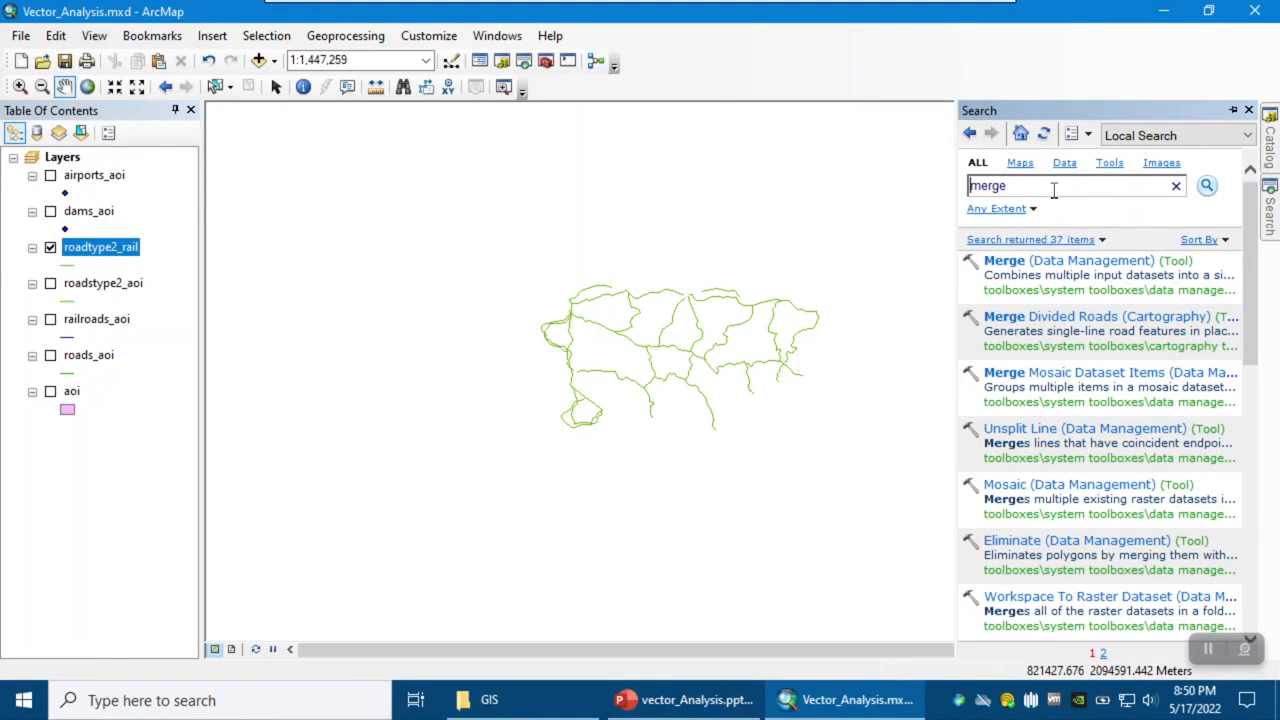
left_click_drag(1054, 190, 921, 178)
type("bu")
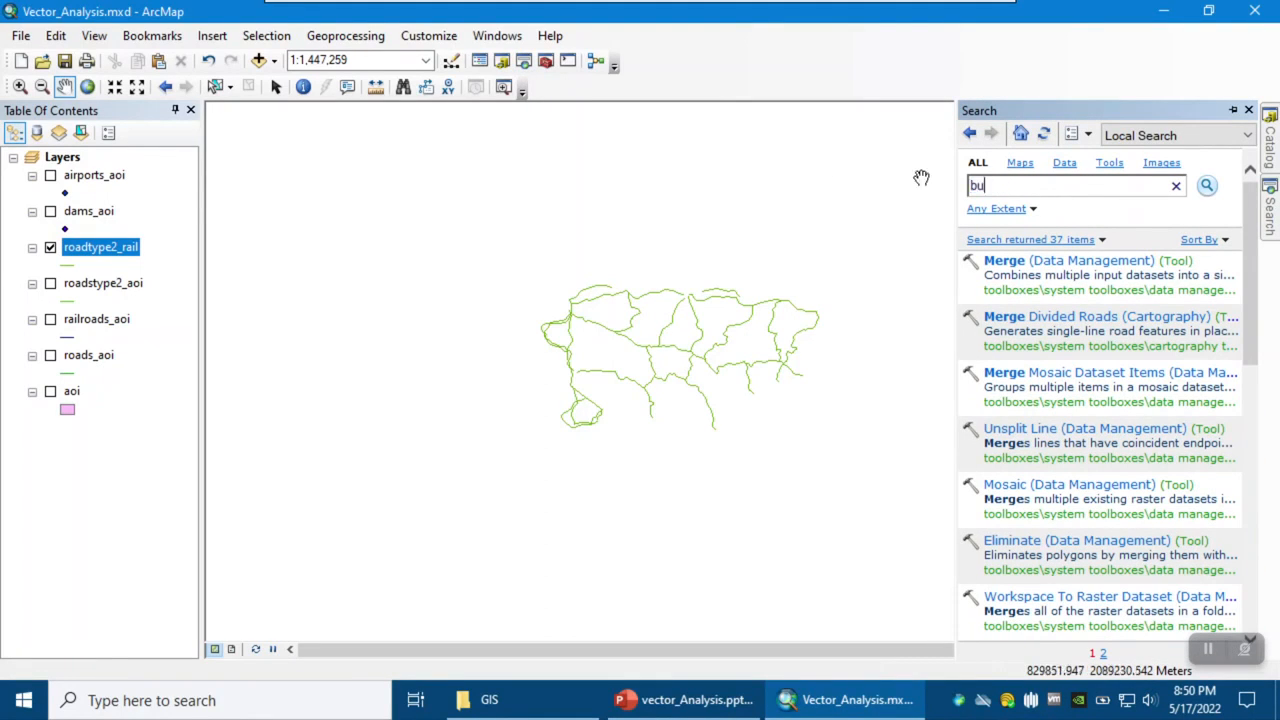
type("ffer")
key("Return")
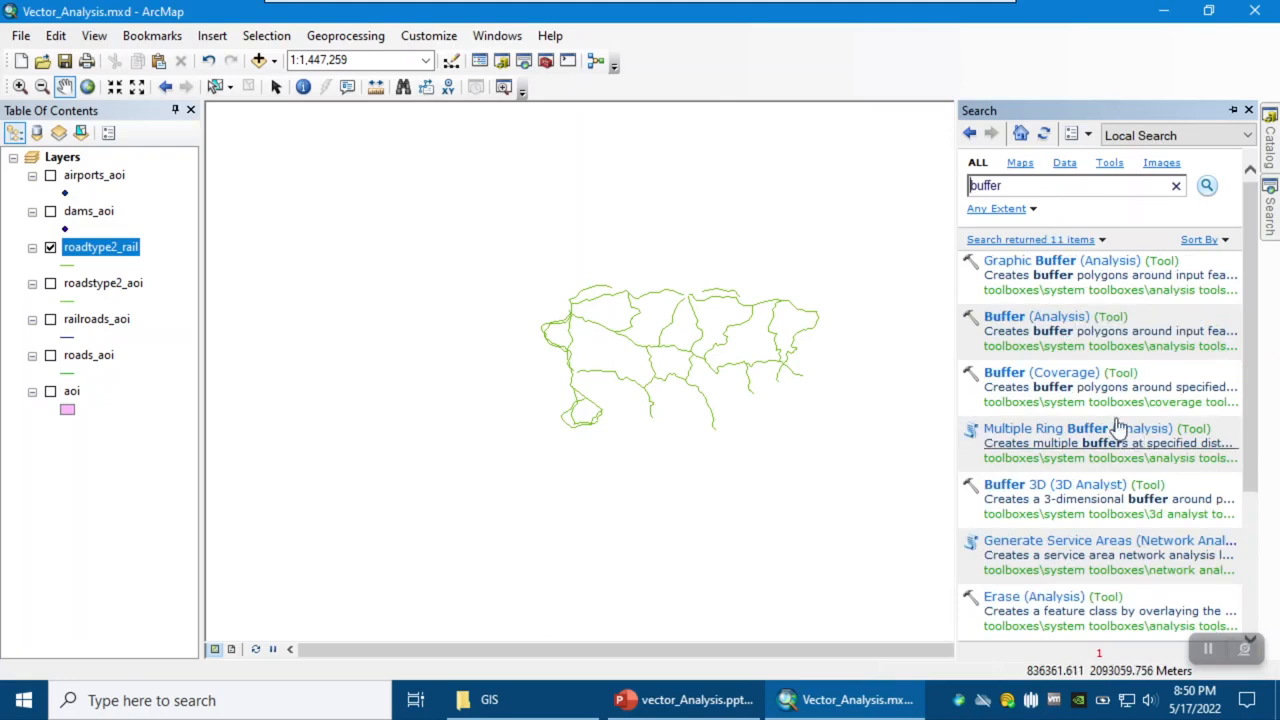
left_click(1066, 318)
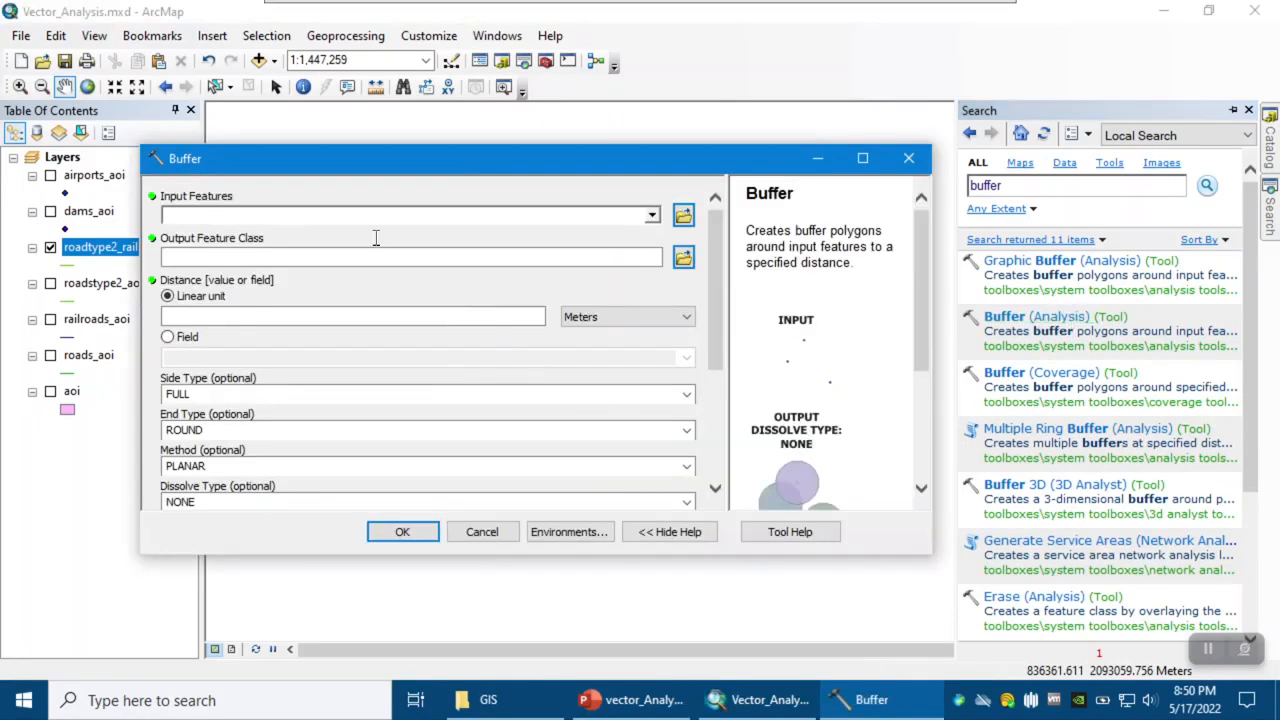
Use roadtype2_rail as the Buffer input and save the output as buff2mi_roads_rails in the Vector_Analysis folder.
left_click_drag(332, 165, 554, 164)
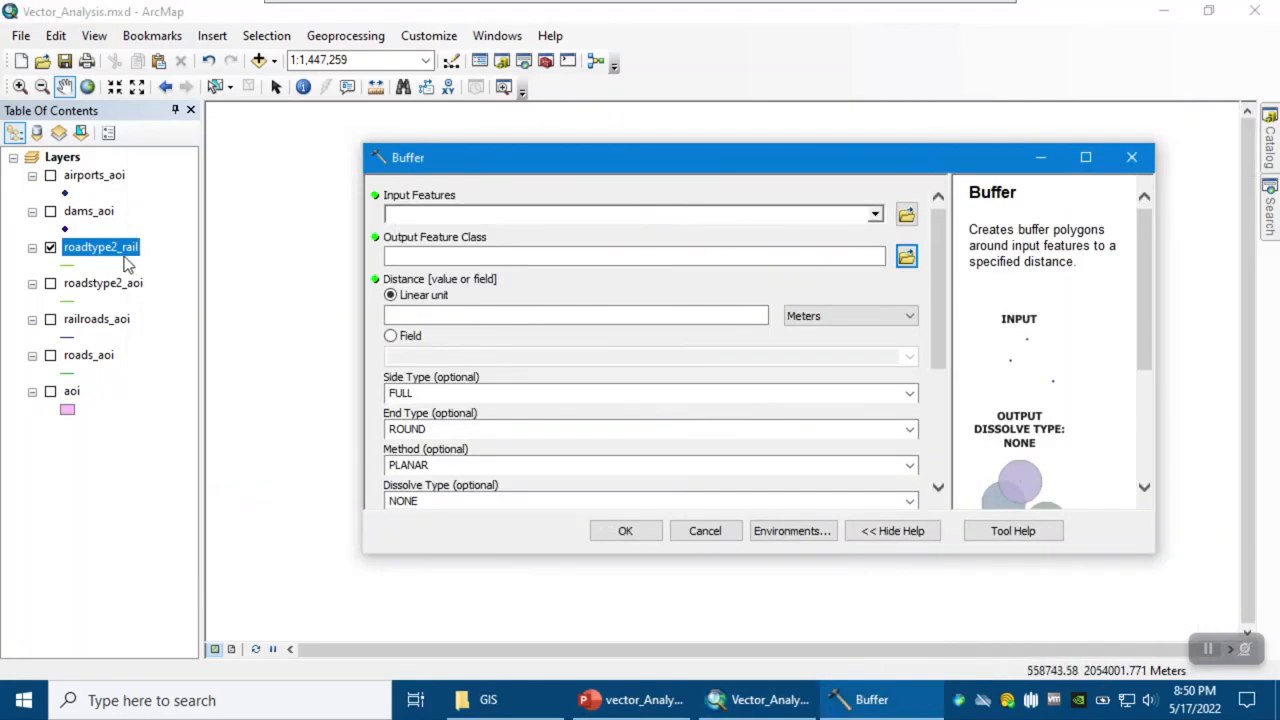
left_click_drag(107, 255, 483, 215)
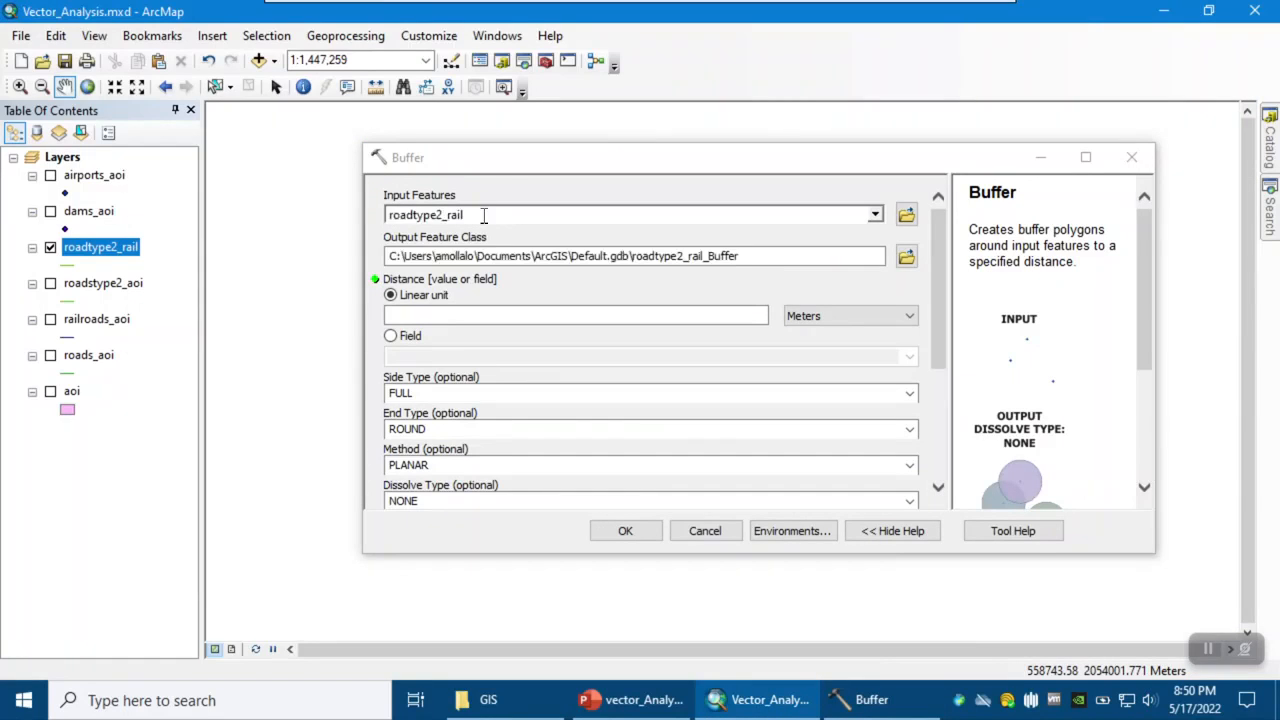
left_click(907, 258)
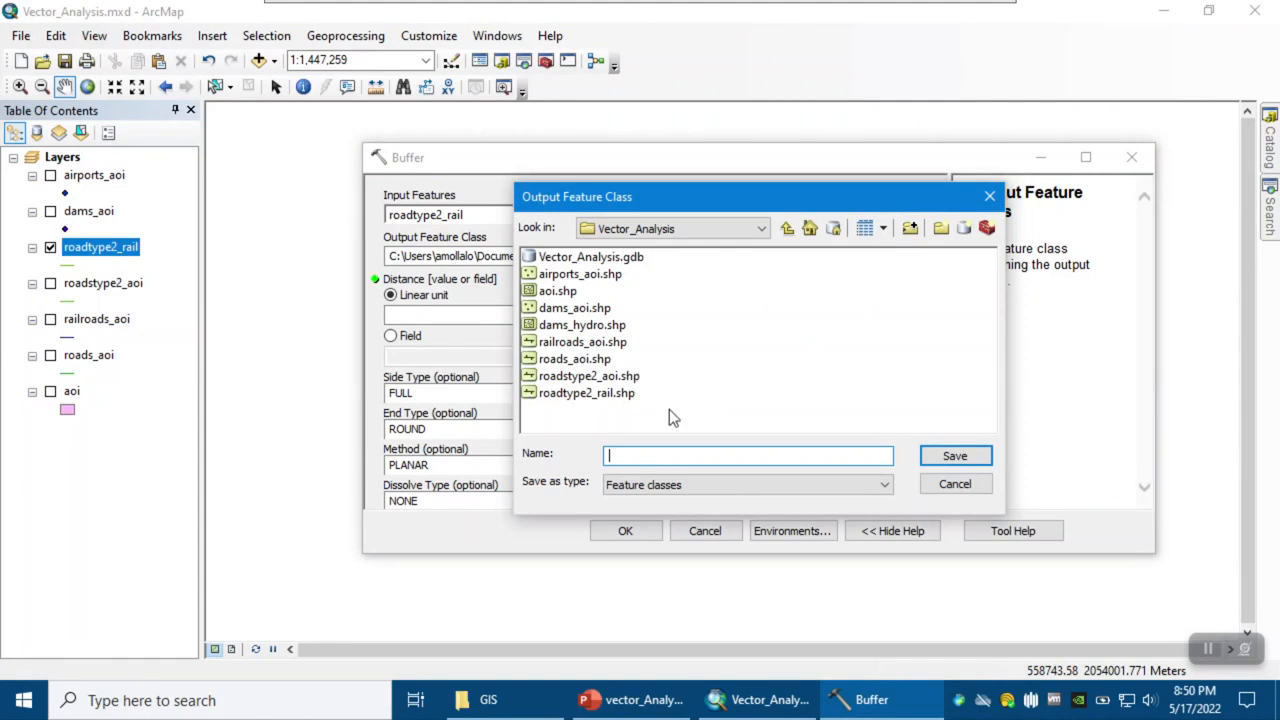
type("buff2mi_roads_rails")
left_click(962, 456)
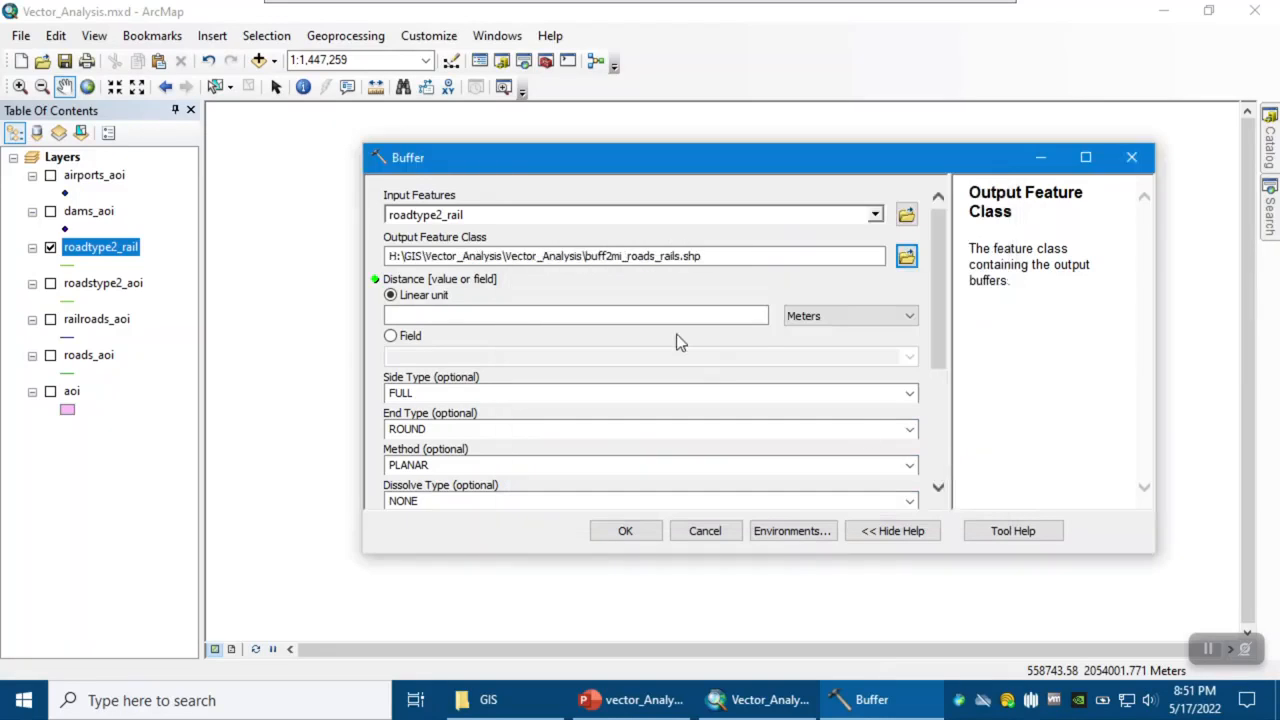
Set the linear buffer distance for roadtype2_rail to 2 miles.
left_click(573, 316)
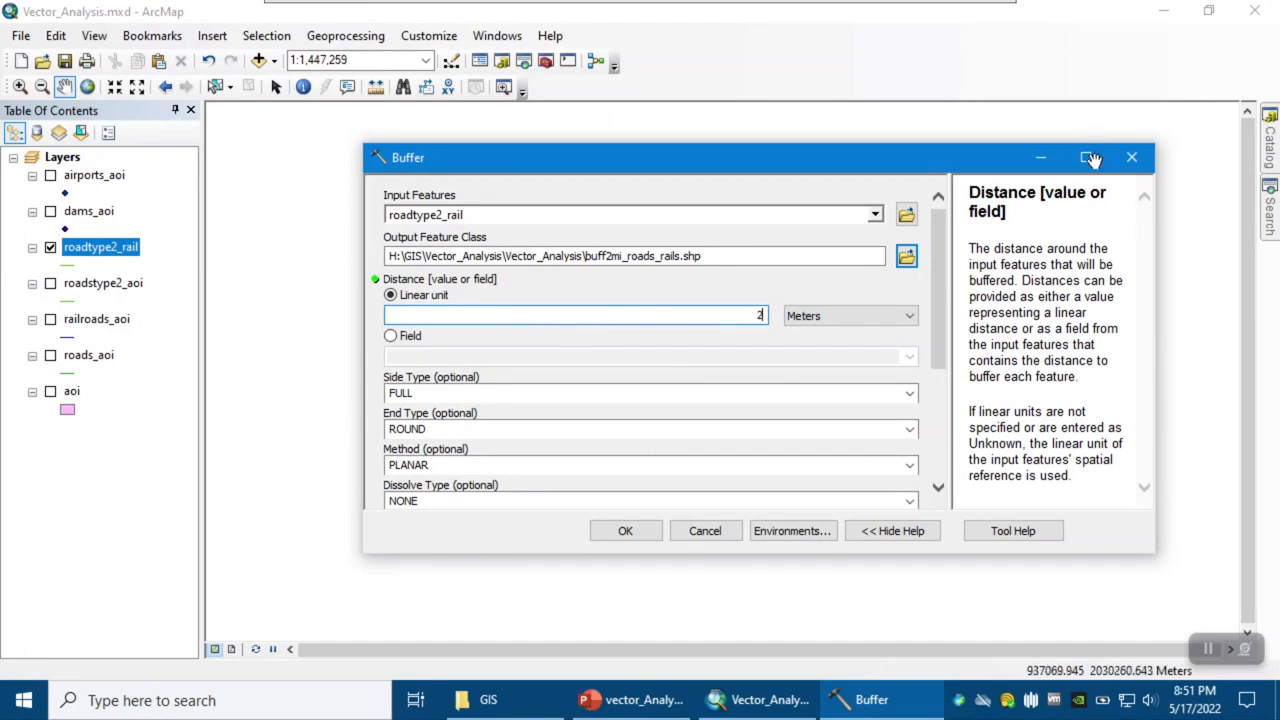
left_click(912, 317)
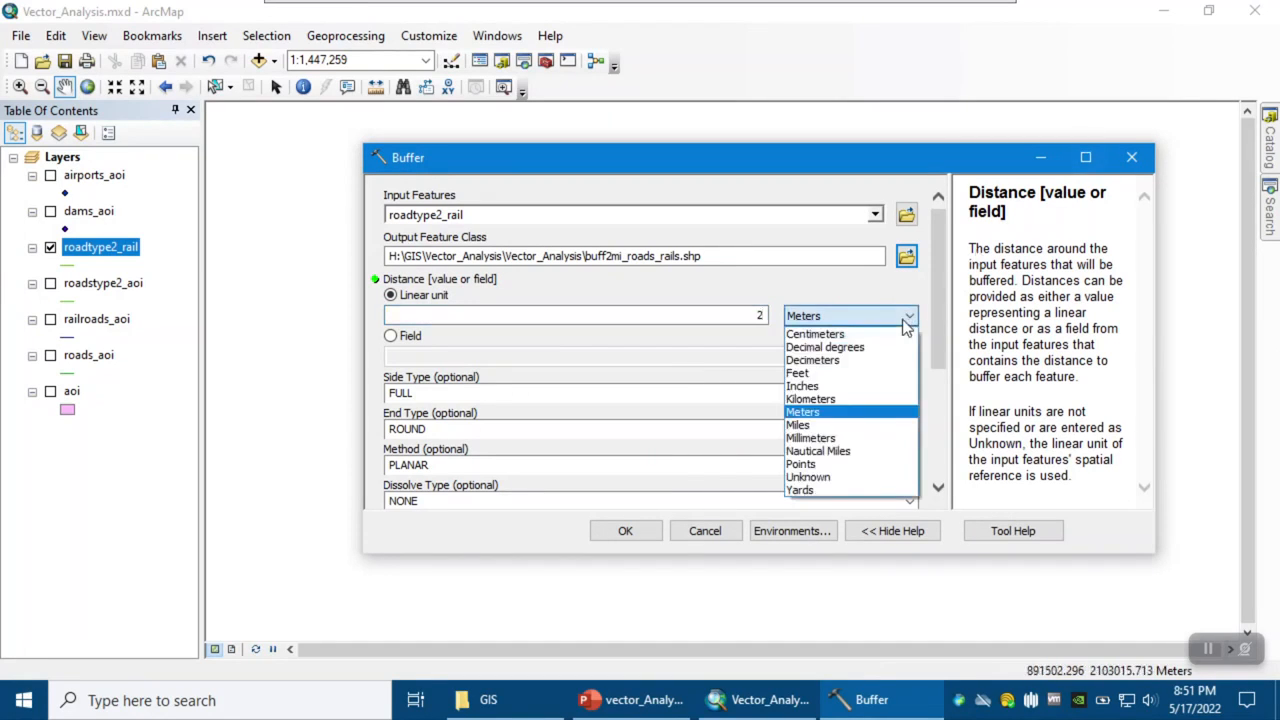
left_click(829, 426)
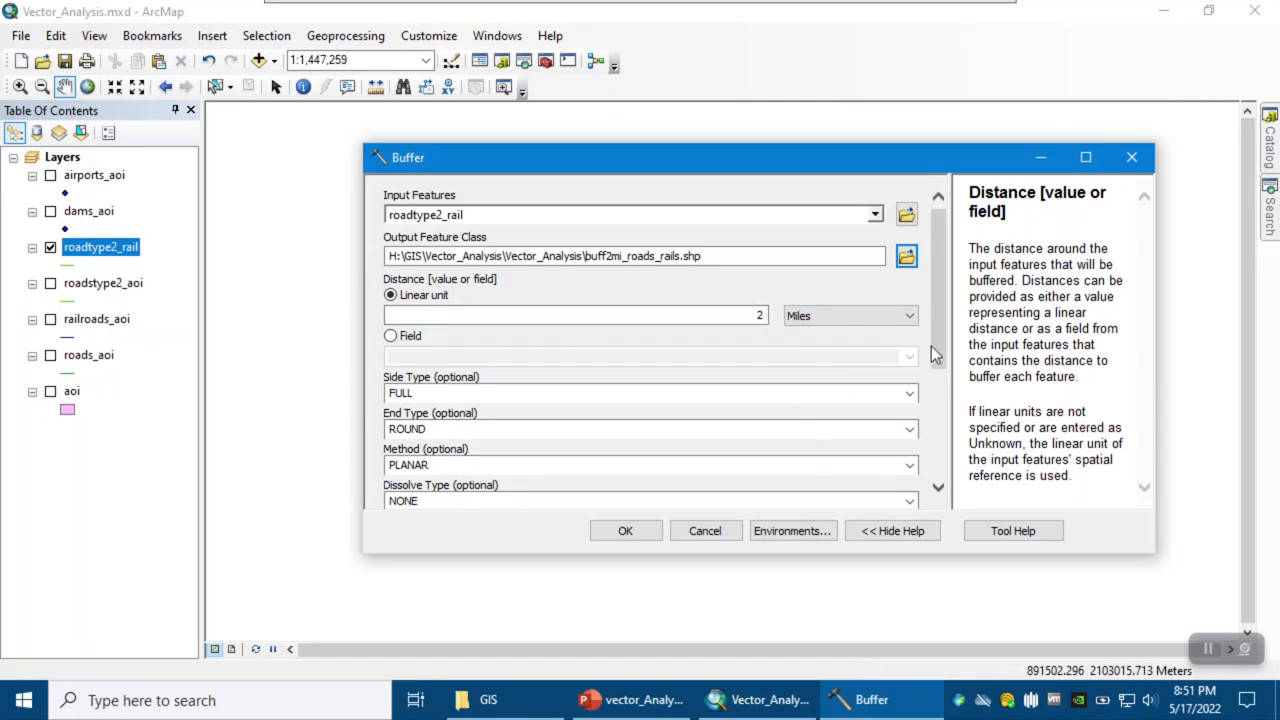
Set the dissolve type to LIST without choosing dissolve fields, and run the buffer on the merged roads and railroads.
left_click_drag(936, 347, 951, 406)
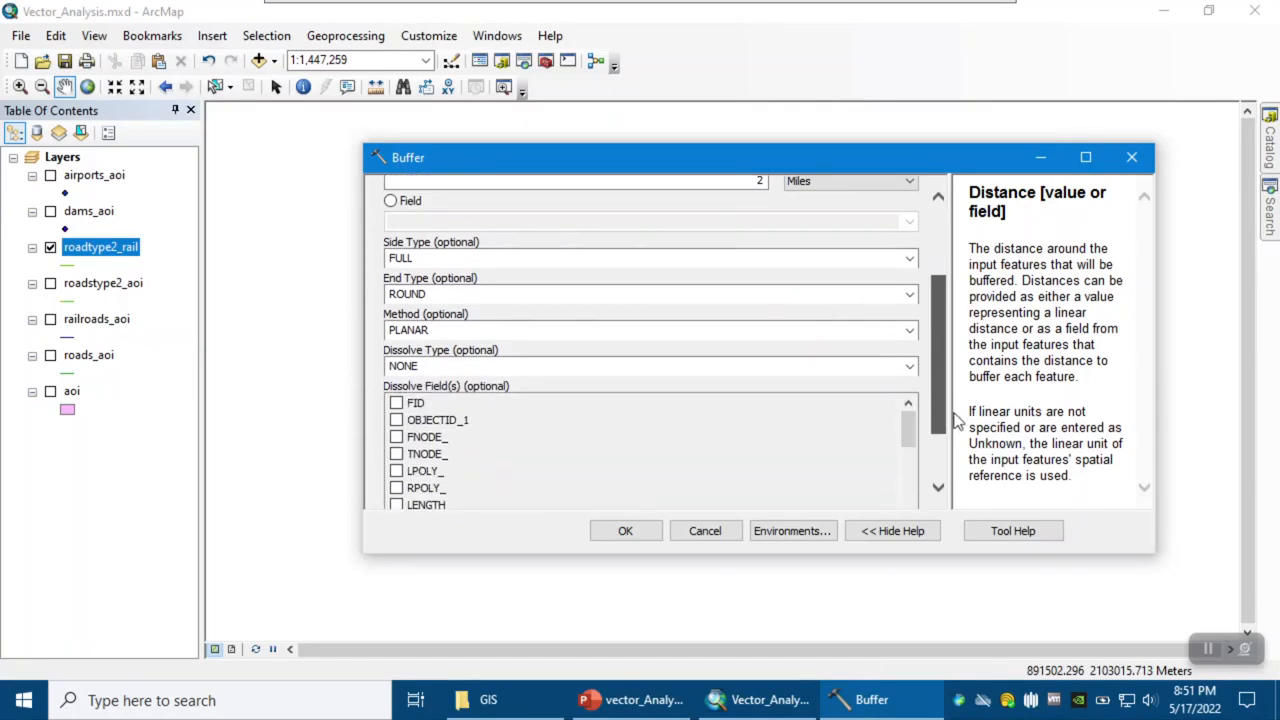
left_click(909, 366)
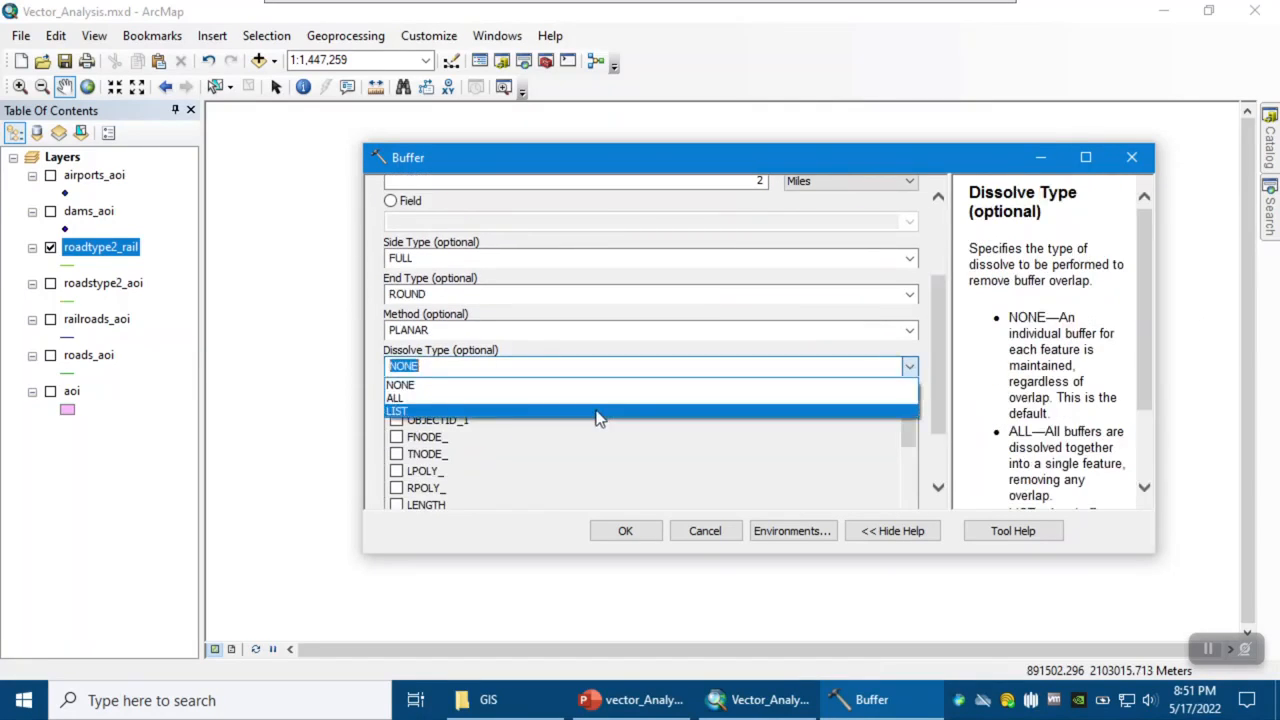
left_click(600, 410)
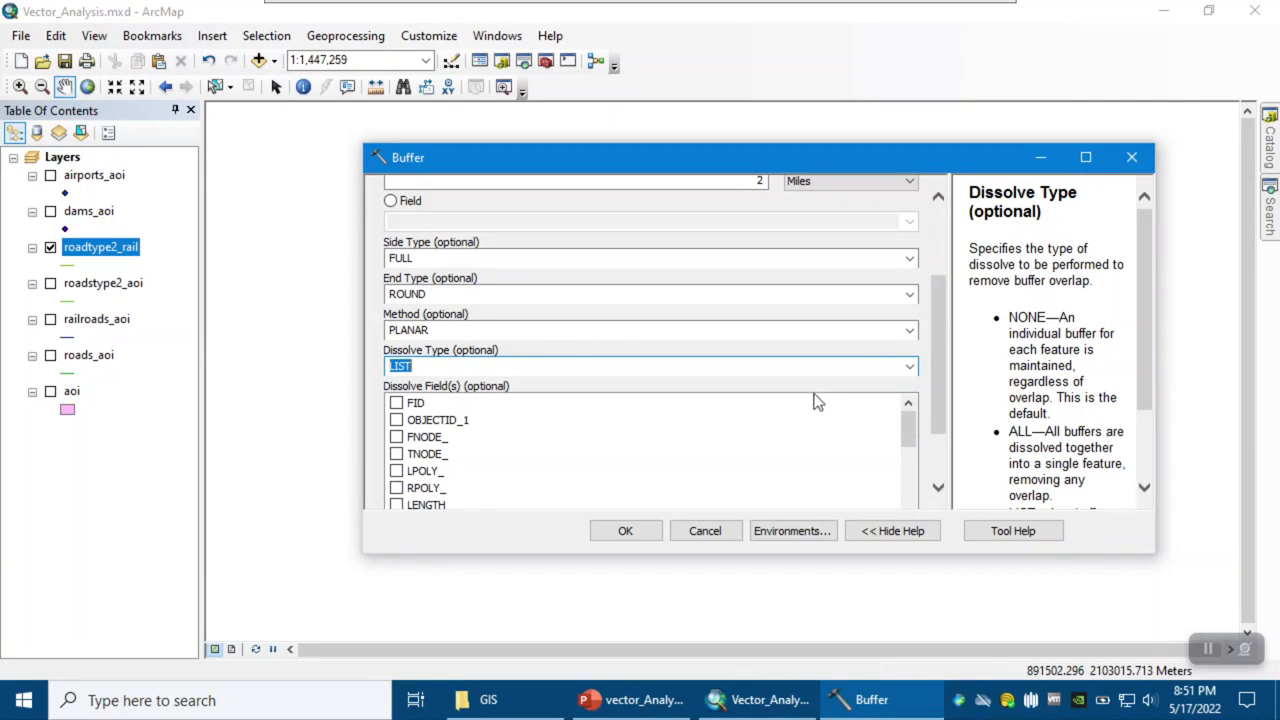
left_click_drag(931, 371, 955, 478)
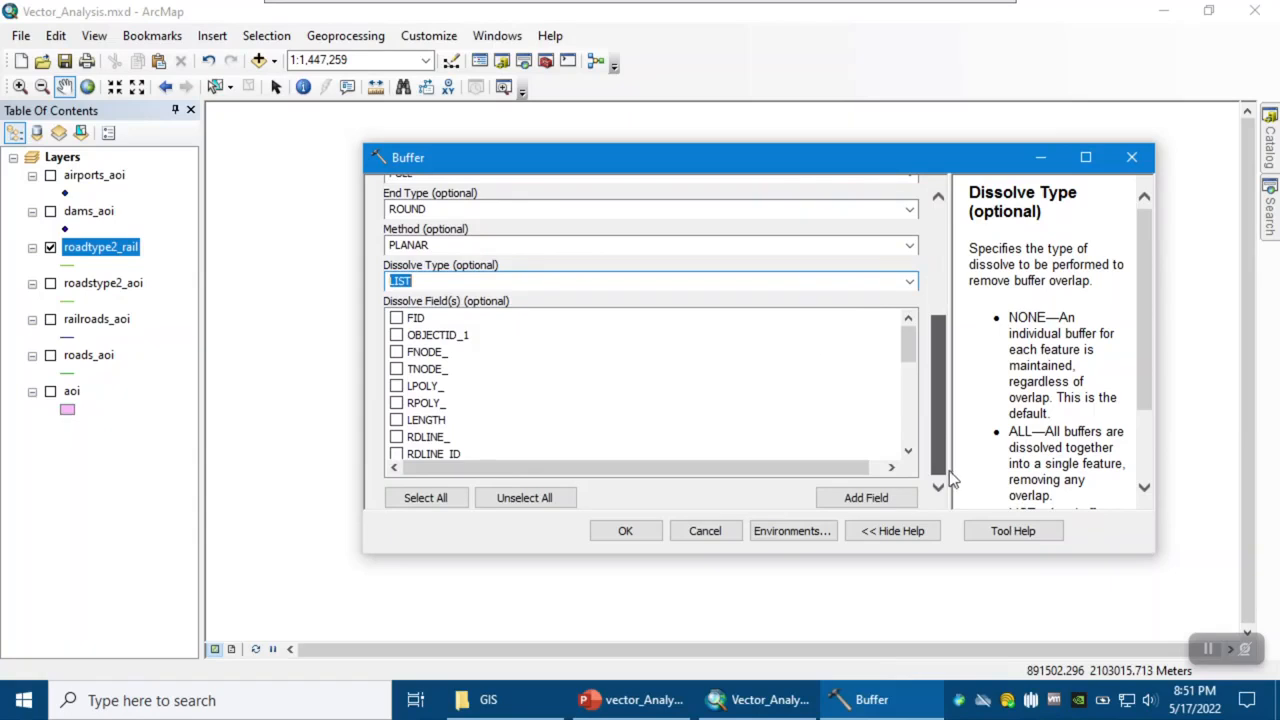
left_click(614, 531)
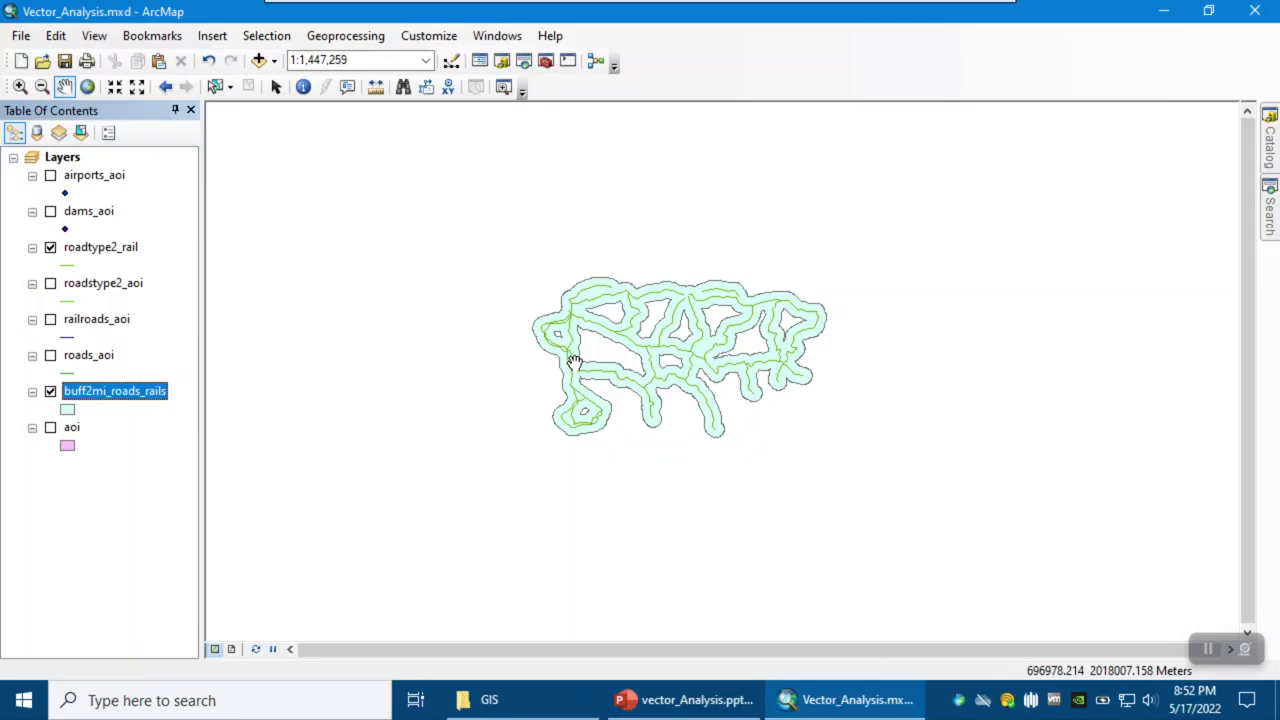
Start another Buffer (Analysis) with dams_aoi as input and buff10mi_dams in the Vector_Analysis folder as output.
left_click(1272, 228)
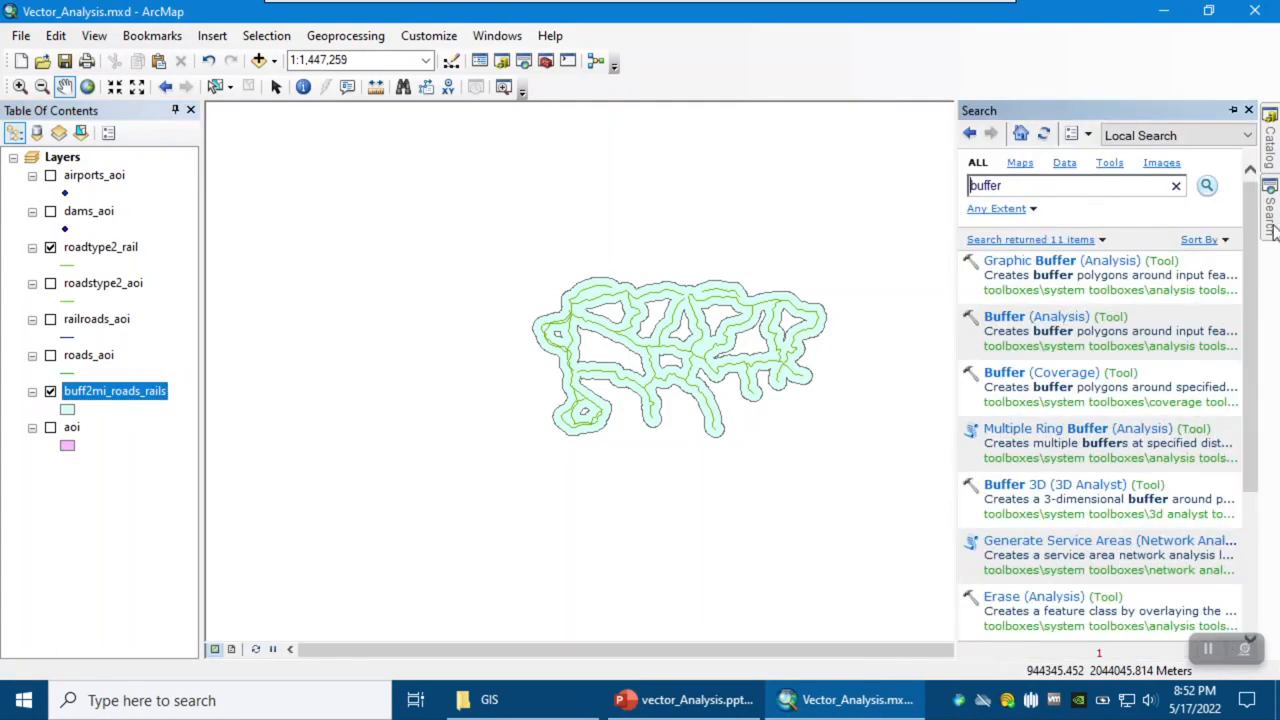
left_click(998, 316)
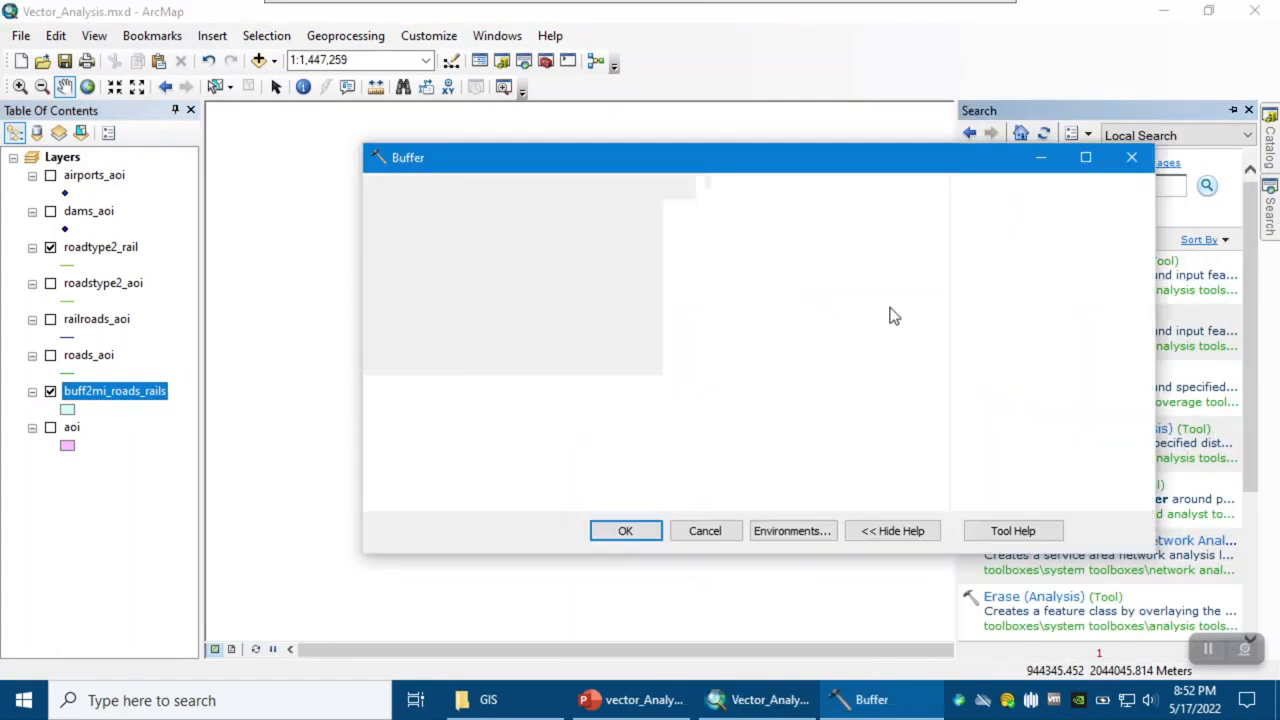
left_click_drag(91, 218, 420, 214)
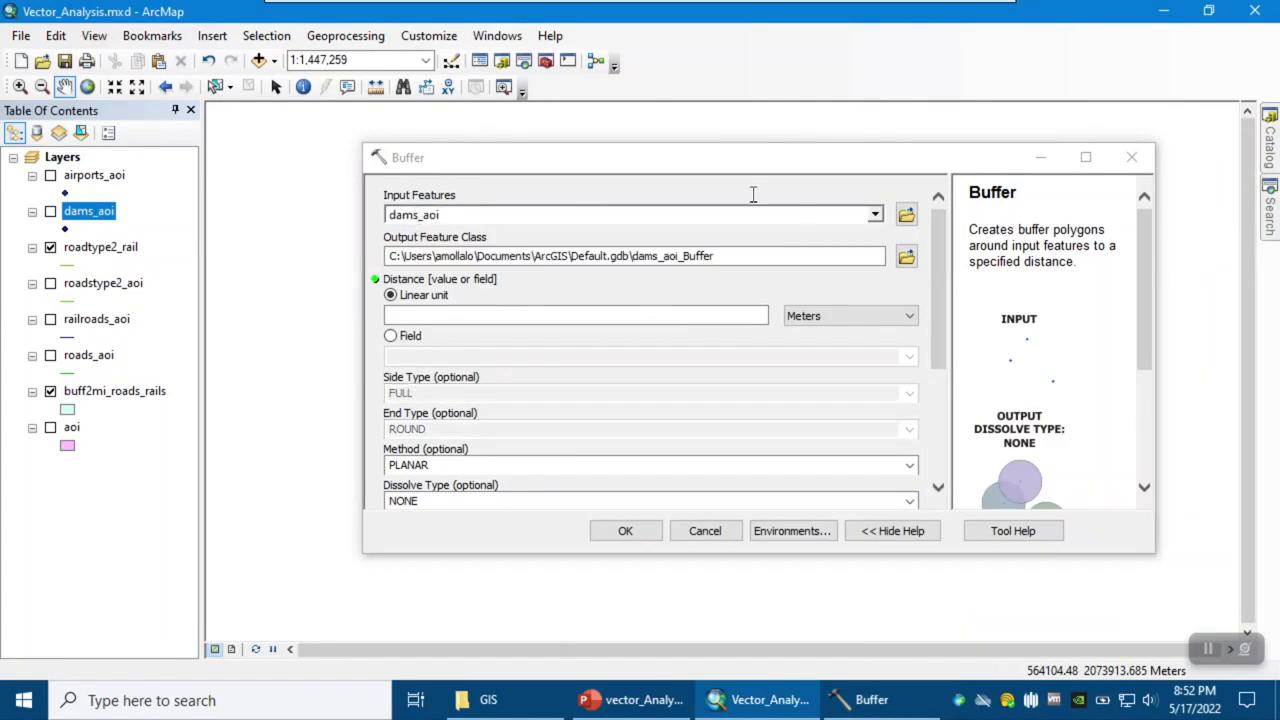
left_click(906, 259)
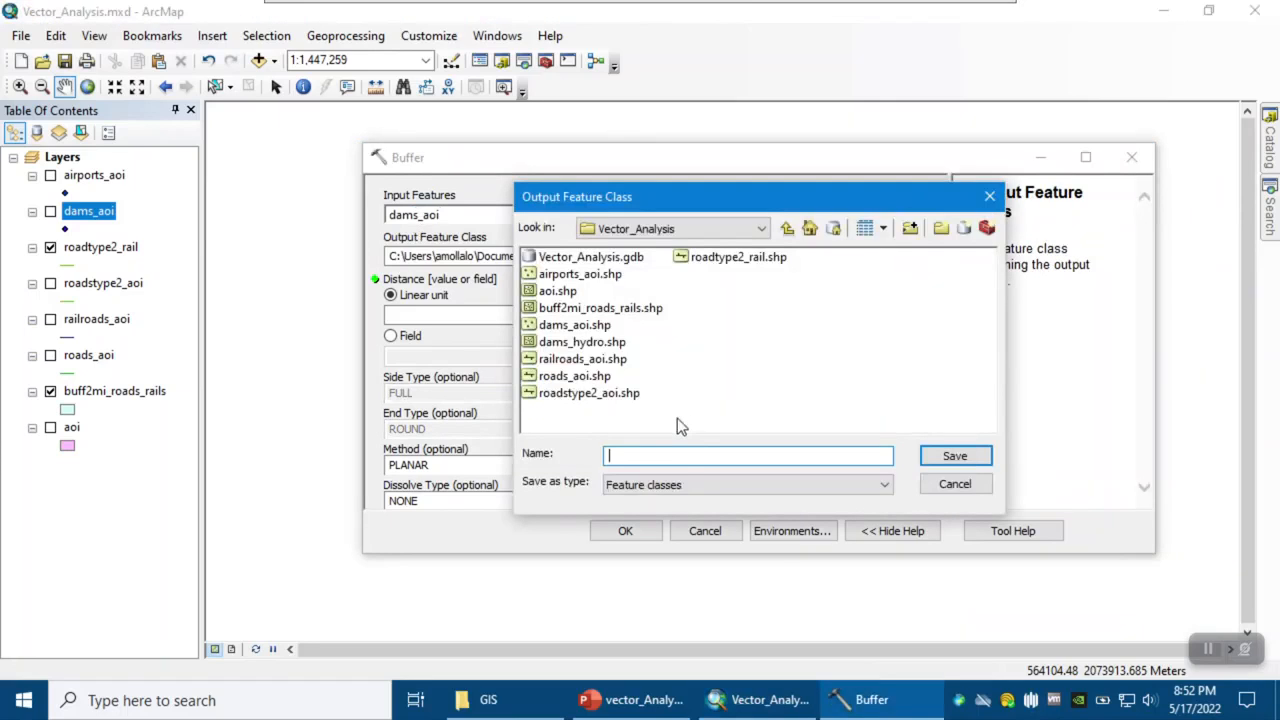
left_click(686, 482)
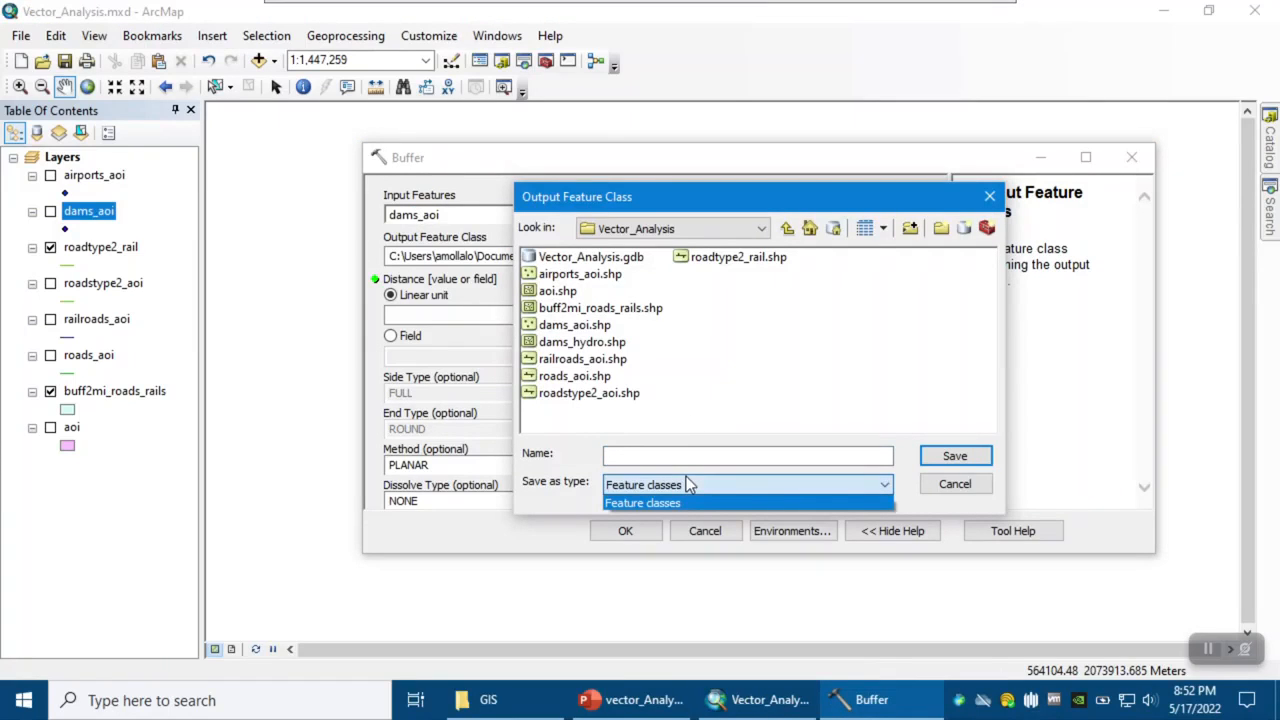
left_click(686, 478)
left_click(660, 458)
type("buff5")
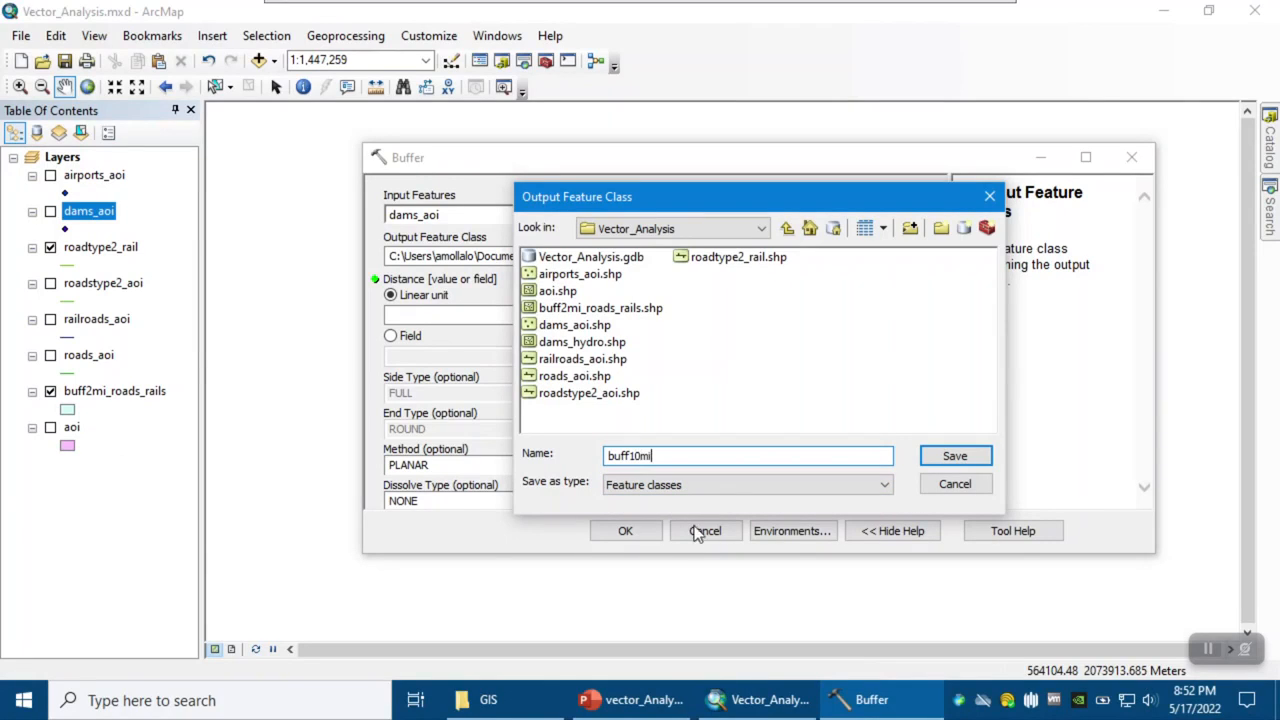
type("_dams")
left_click(941, 462)
Set the linear buffer distance for the dams to 10 miles.
left_click(549, 313)
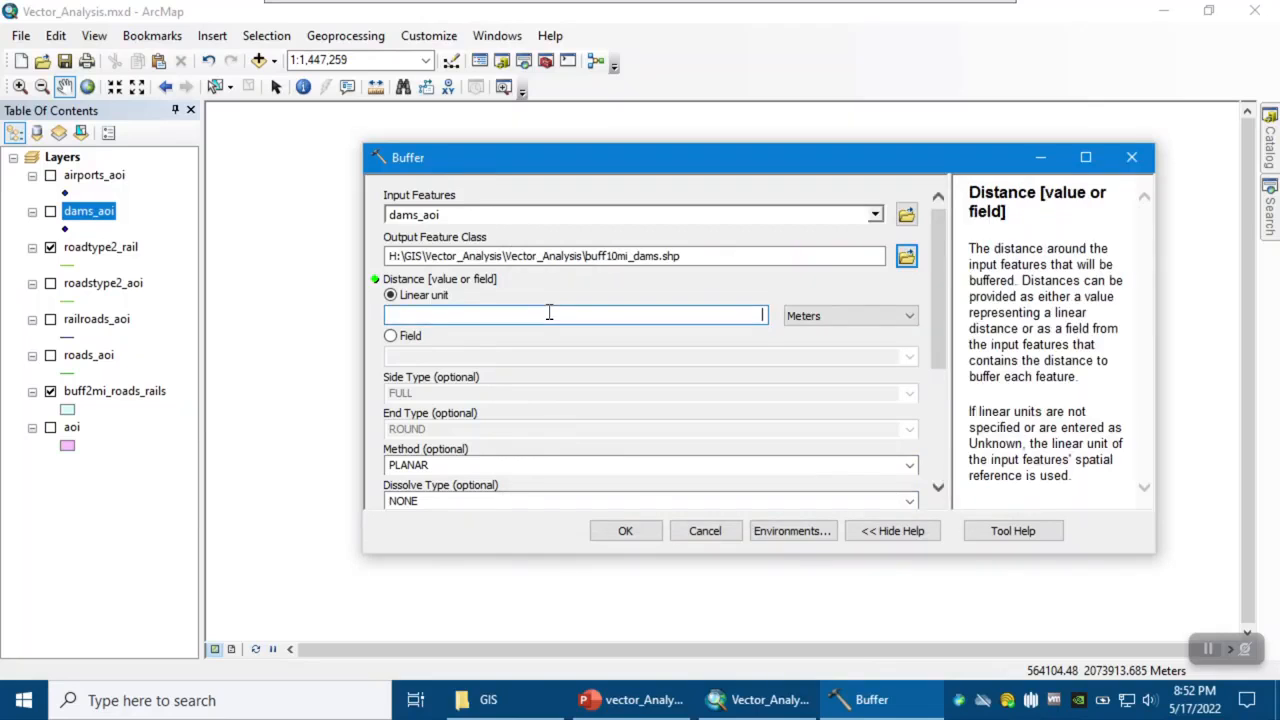
type("10")
left_click(828, 315)
left_click(815, 428)
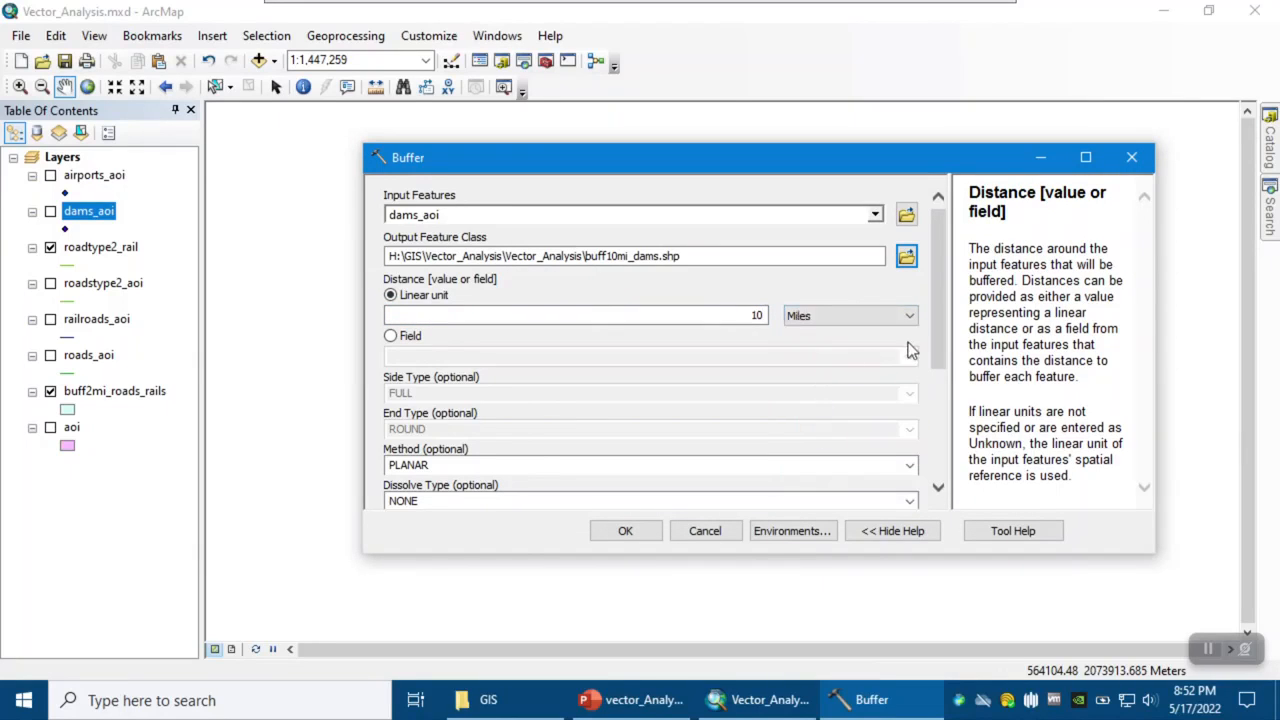
Set the dissolve type to ALL and run the dams buffer.
left_click_drag(935, 342, 940, 447)
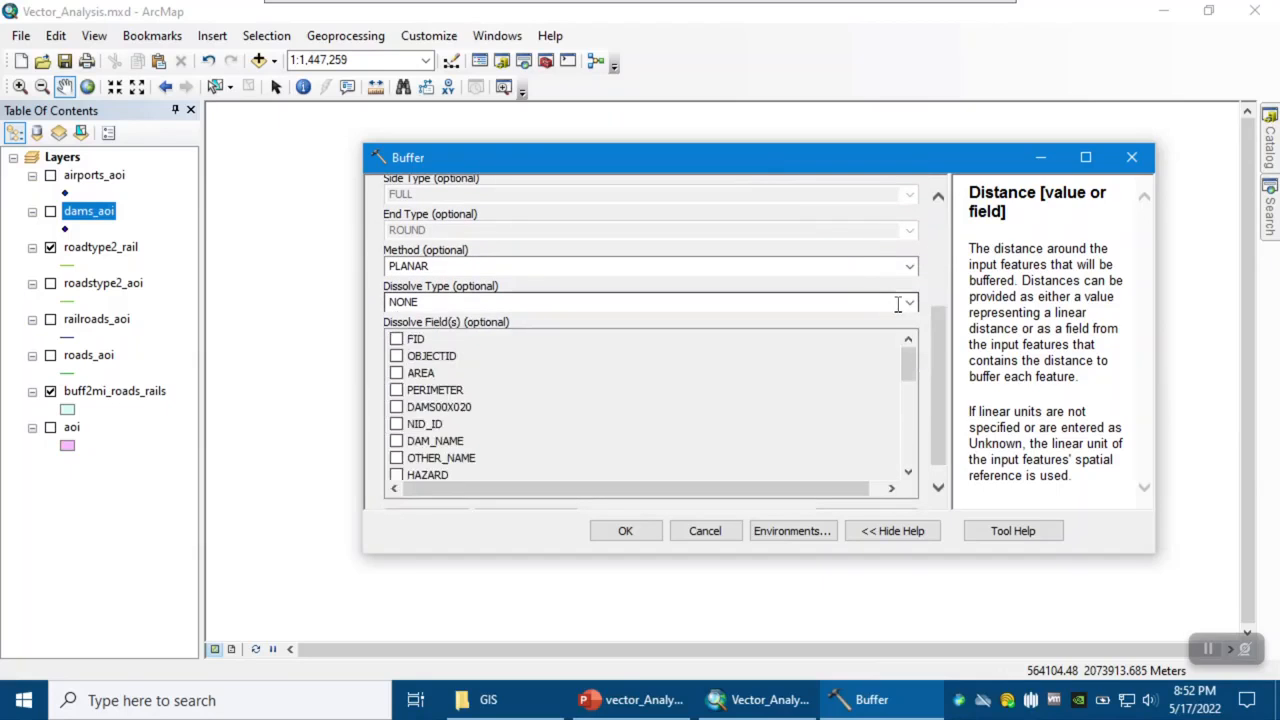
left_click(909, 303)
left_click(703, 334)
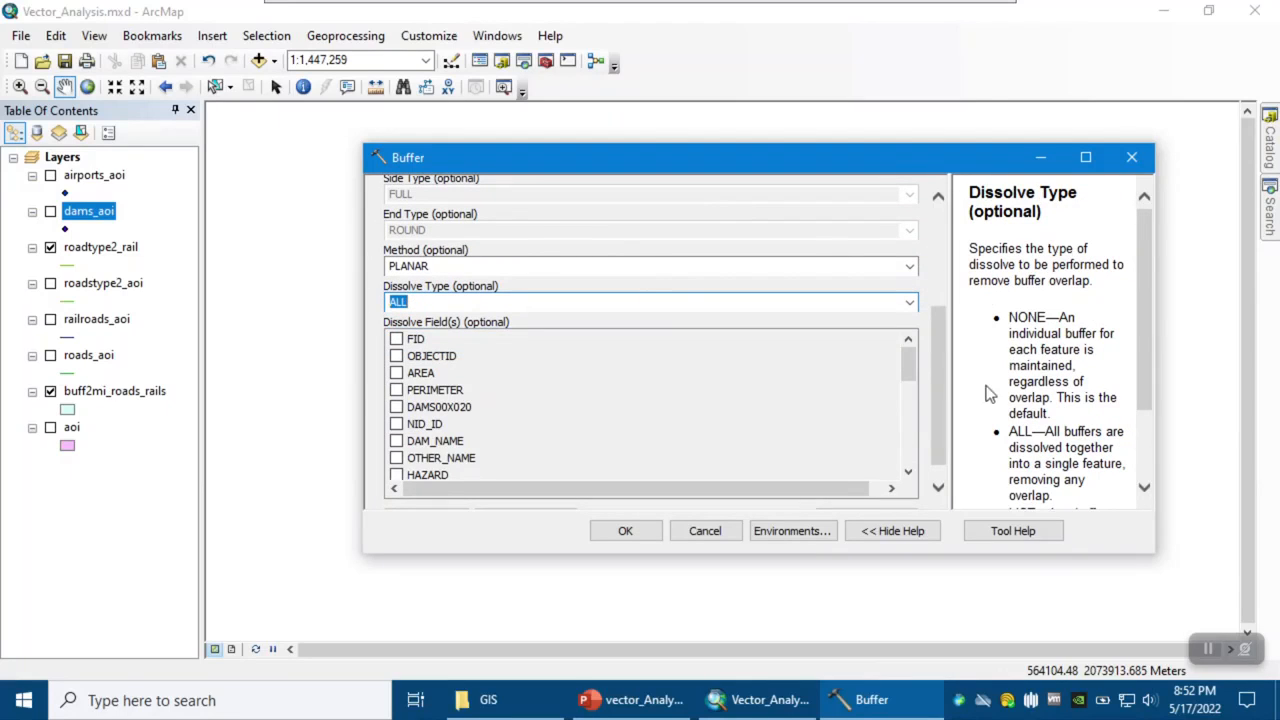
left_click_drag(940, 351, 928, 428)
left_click(644, 535)
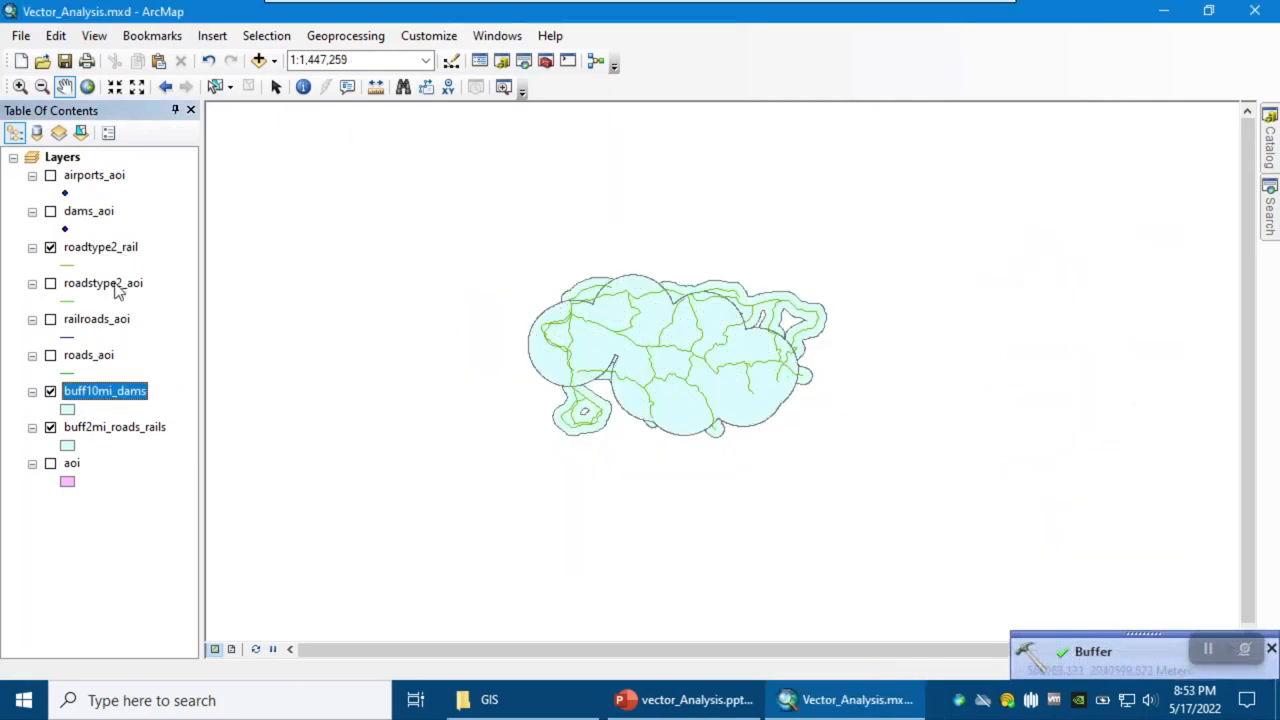
Hide the buff2mi_roads_rails layer and display dams_aoi over the dams buffer.
left_click(50, 427)
left_click(50, 211)
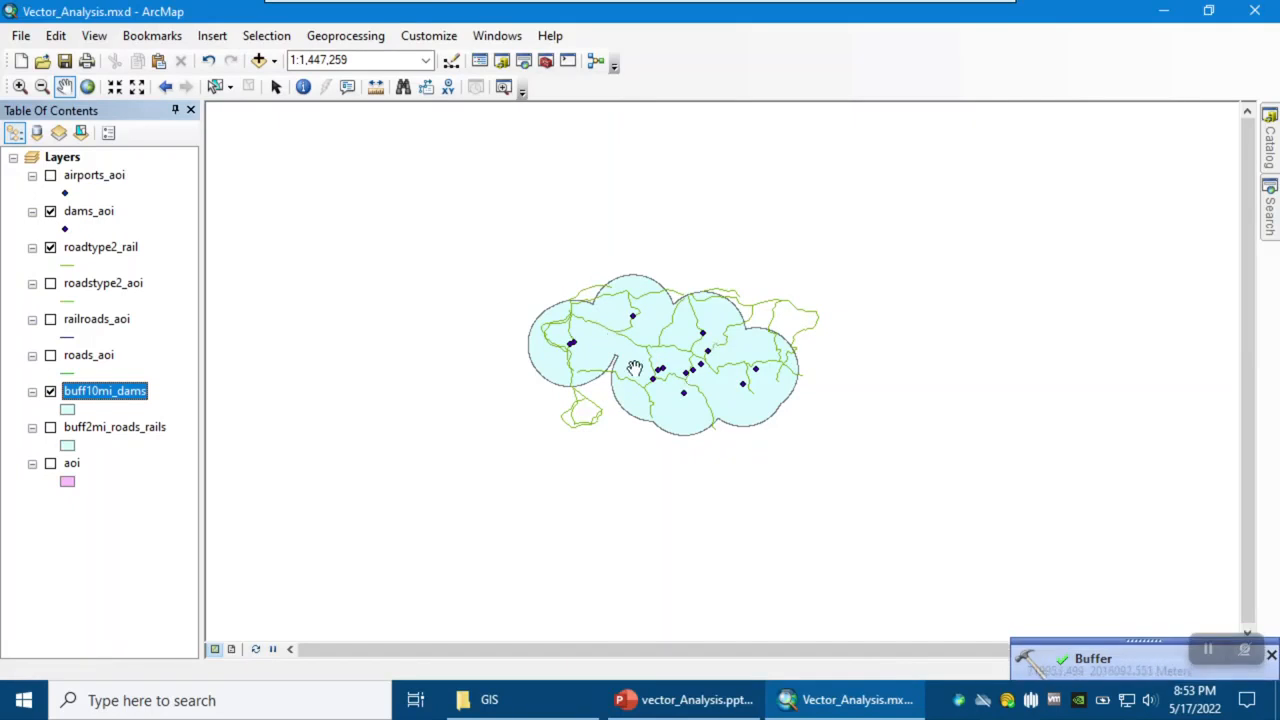
Start a Buffer (Analysis) on airports_aoi with the output saved as buff5mi_Airports in the Vector_Analysis folder.
left_click(1272, 225)
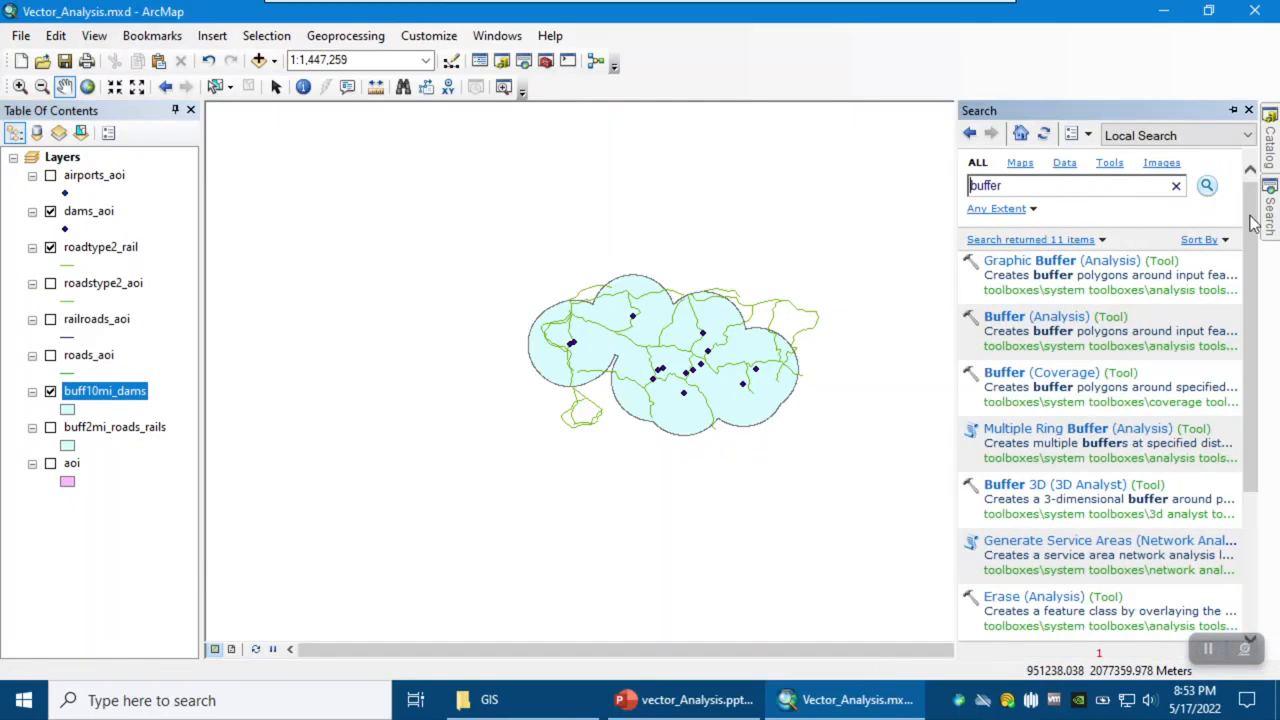
left_click(1030, 316)
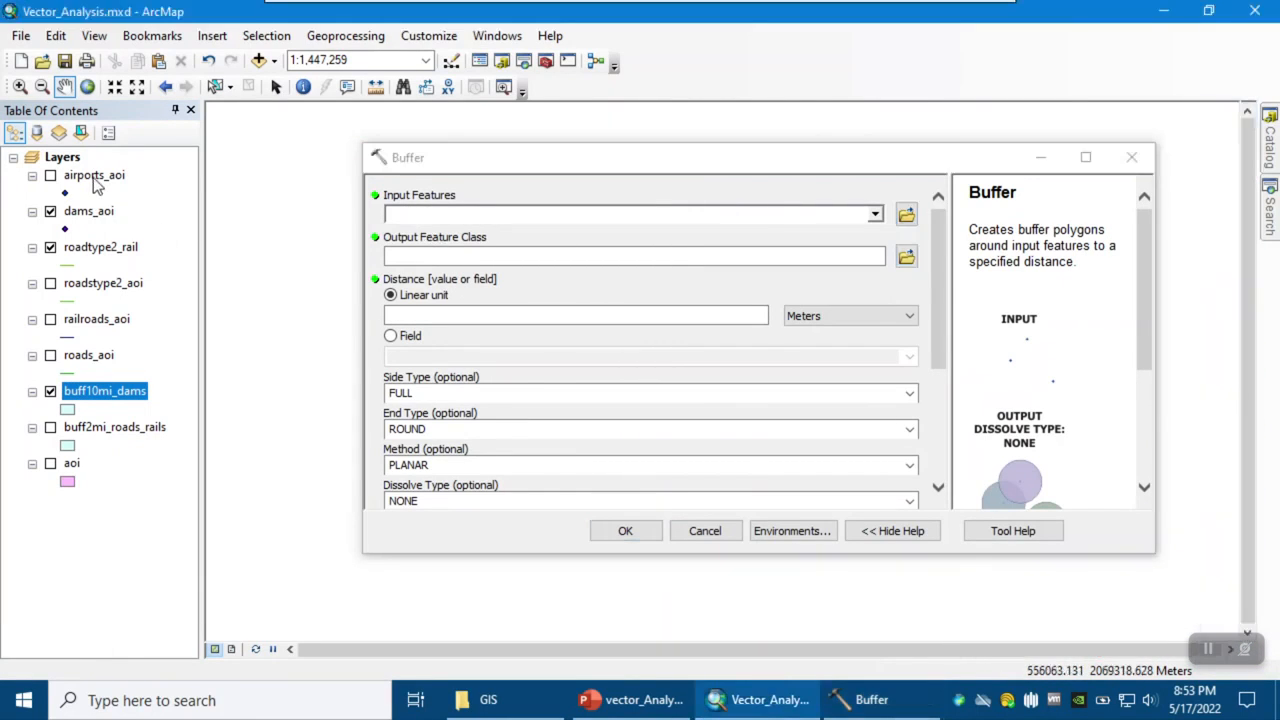
left_click_drag(95, 176, 486, 214)
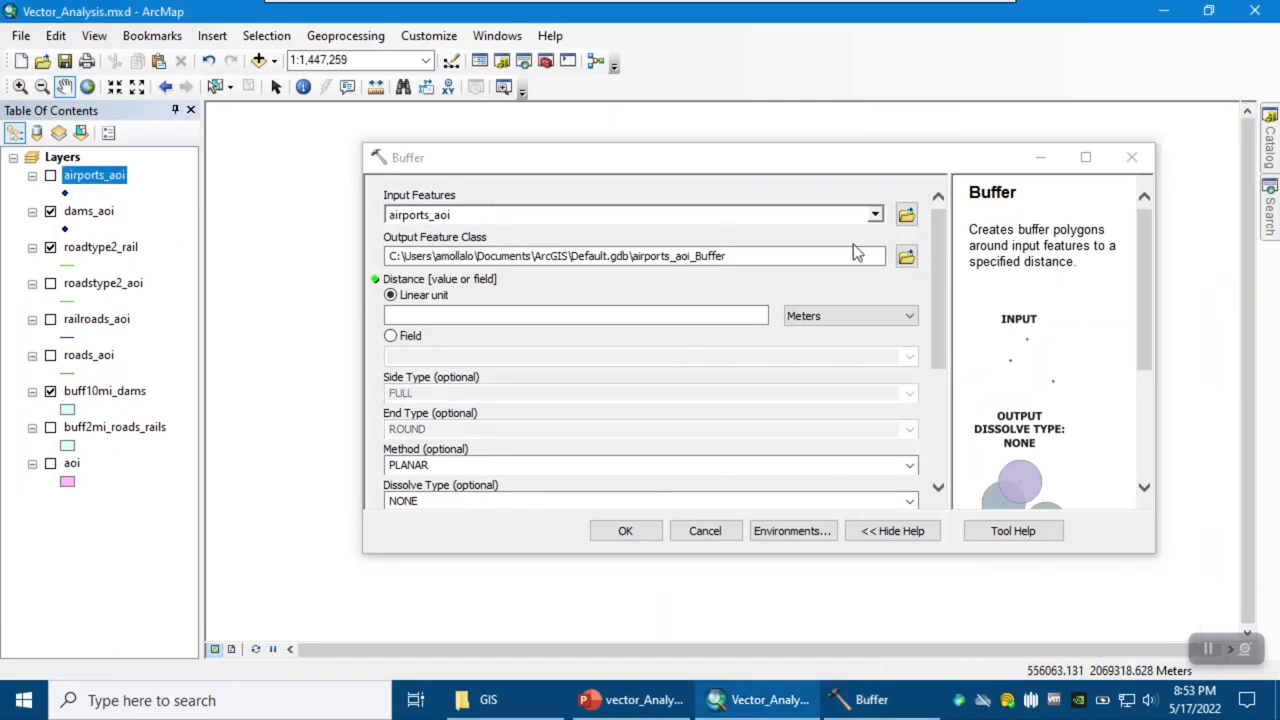
left_click(906, 257)
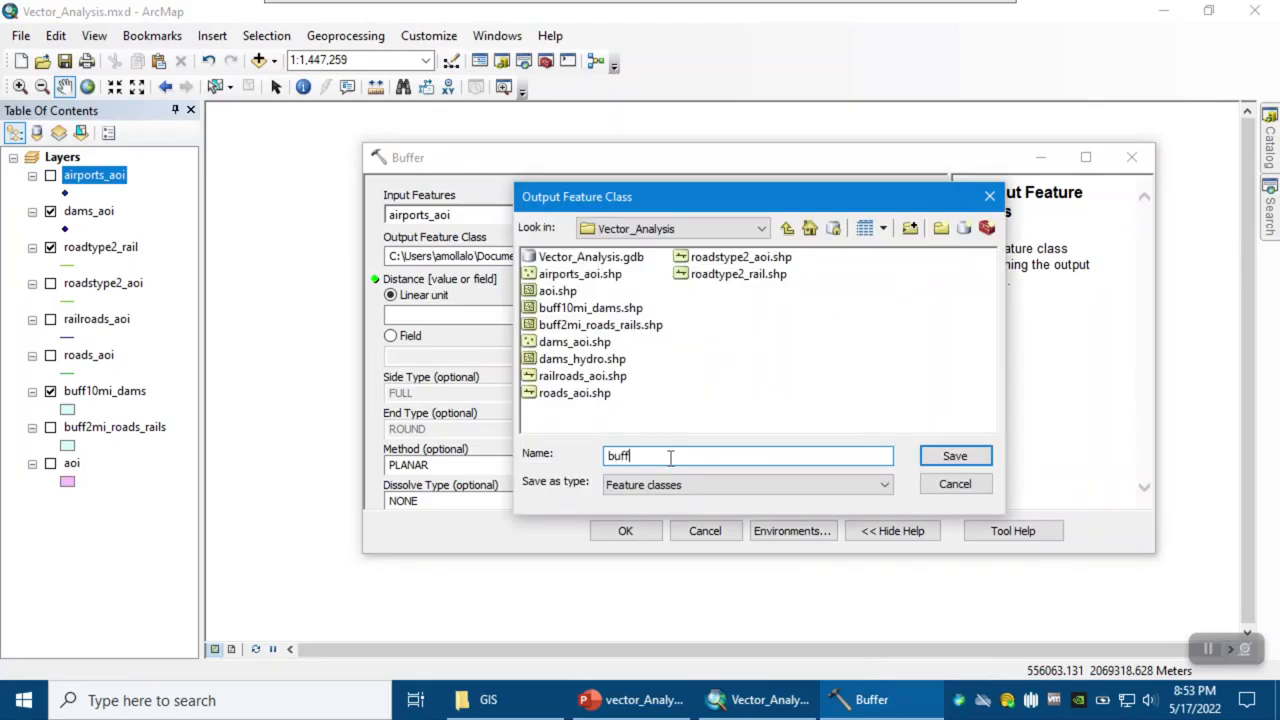
type("buff5mi_Airports")
left_click(952, 457)
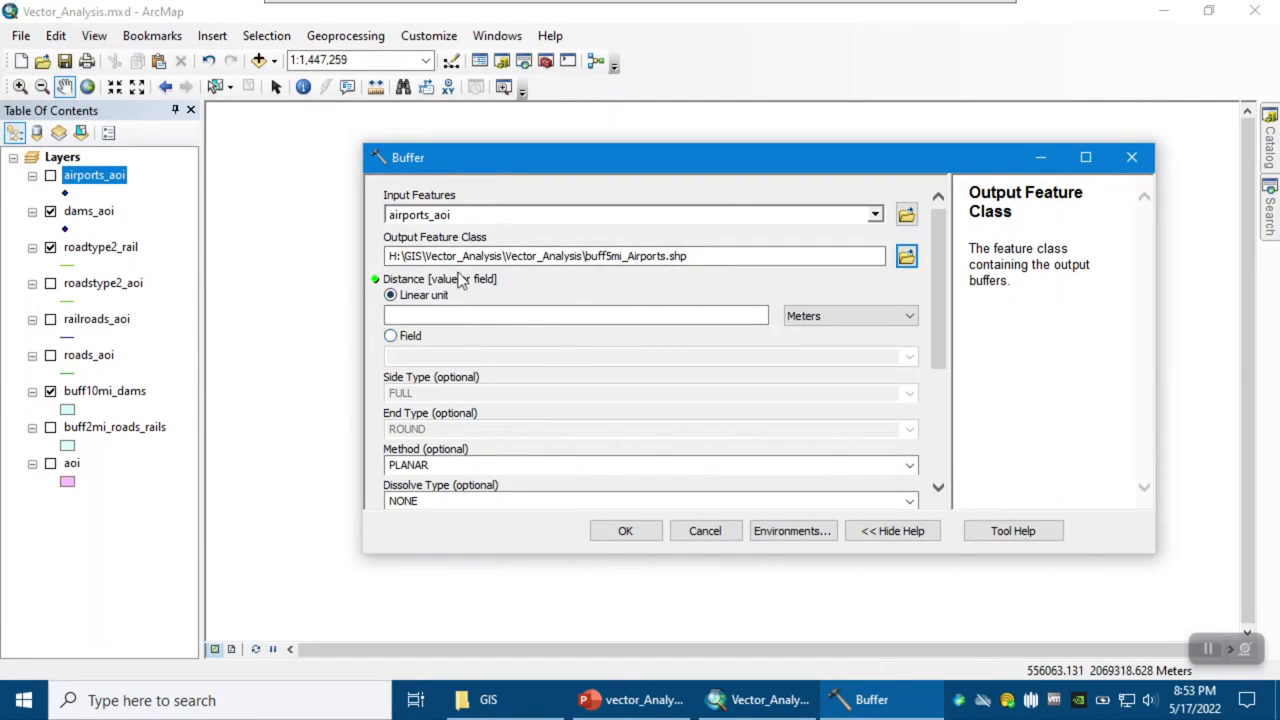
Set the linear buffer distance for the airports to 5 miles.
left_click(448, 316)
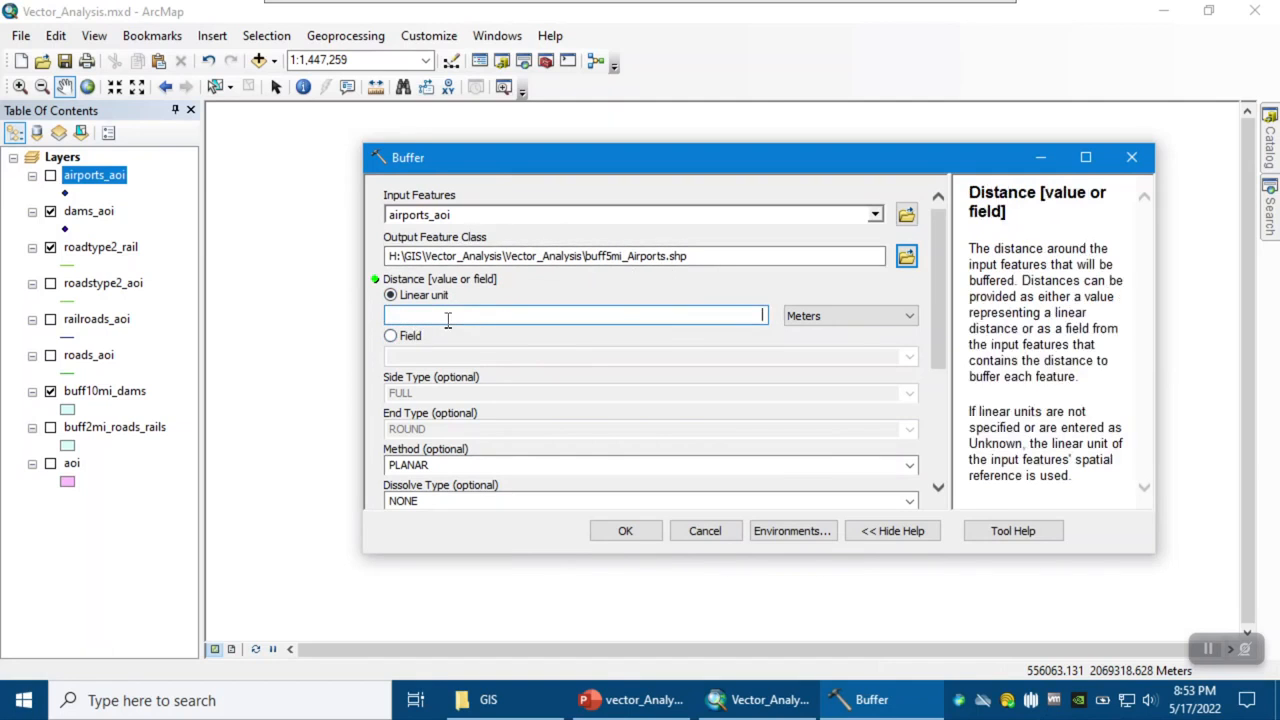
type("5")
left_click(795, 318)
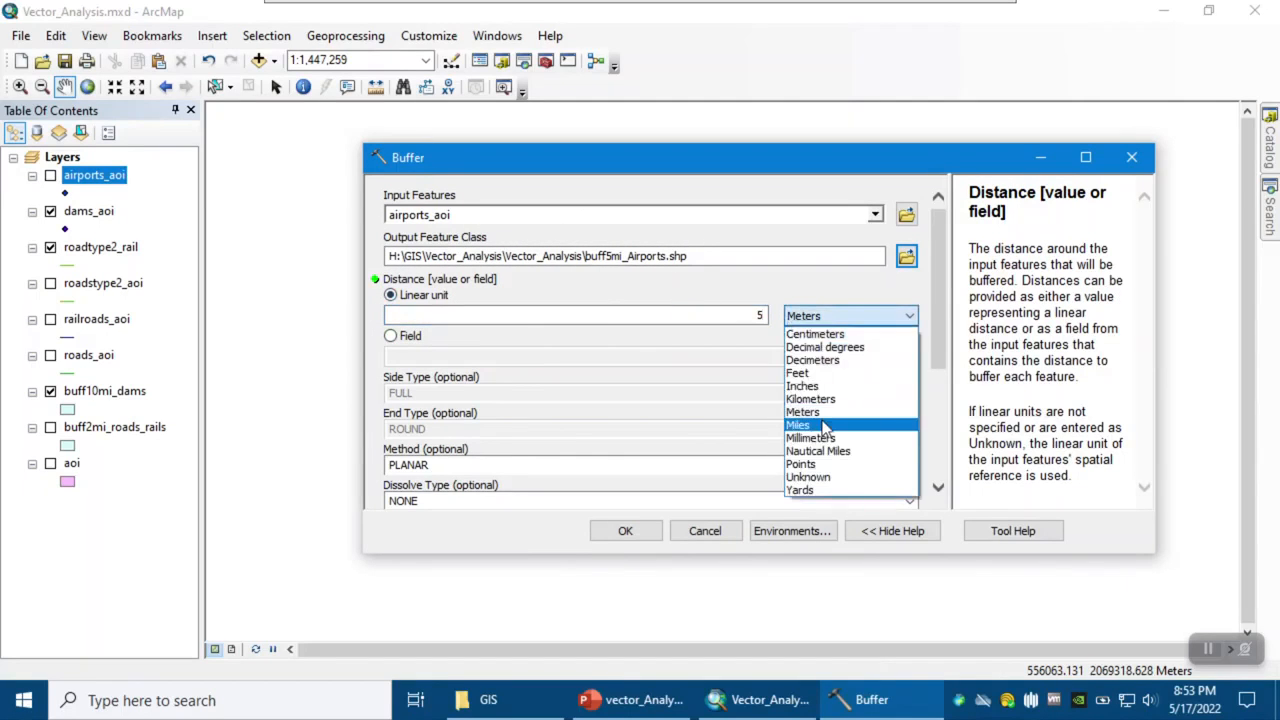
left_click(823, 426)
Set the dissolve type to ALL and run the airports buffer.
scroll(940, 334, "down", 5)
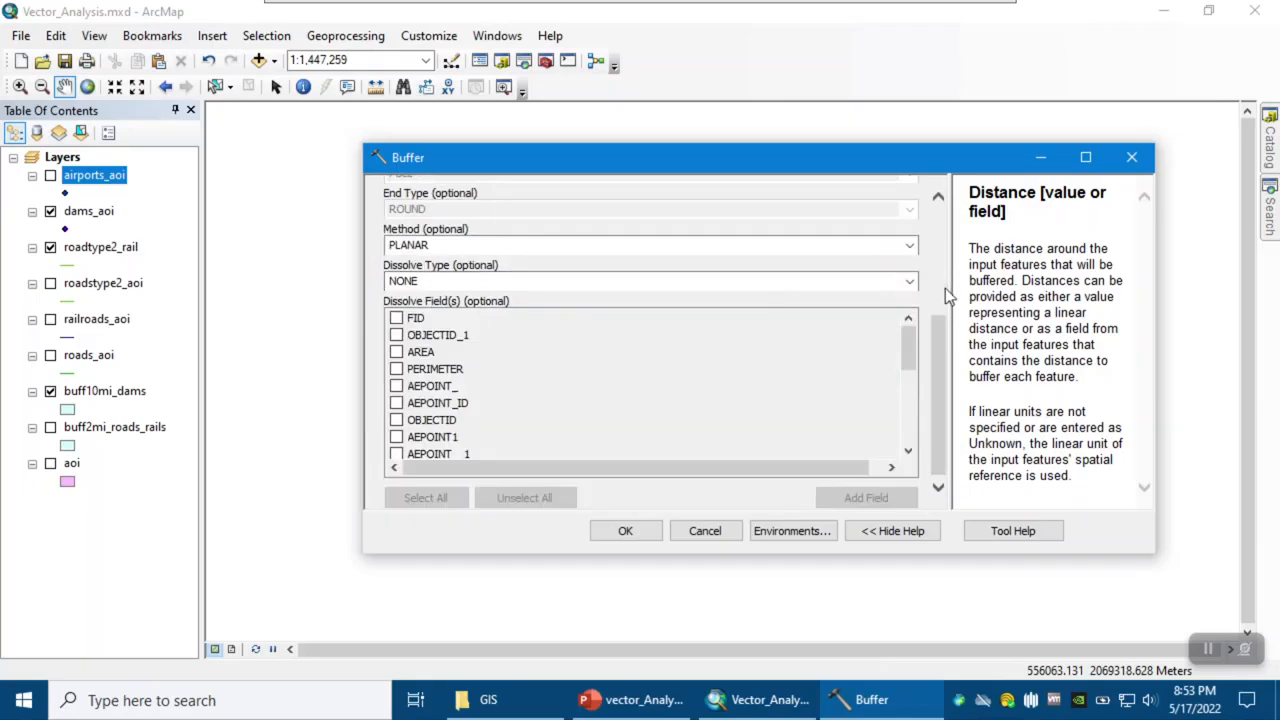
left_click(910, 281)
left_click(537, 308)
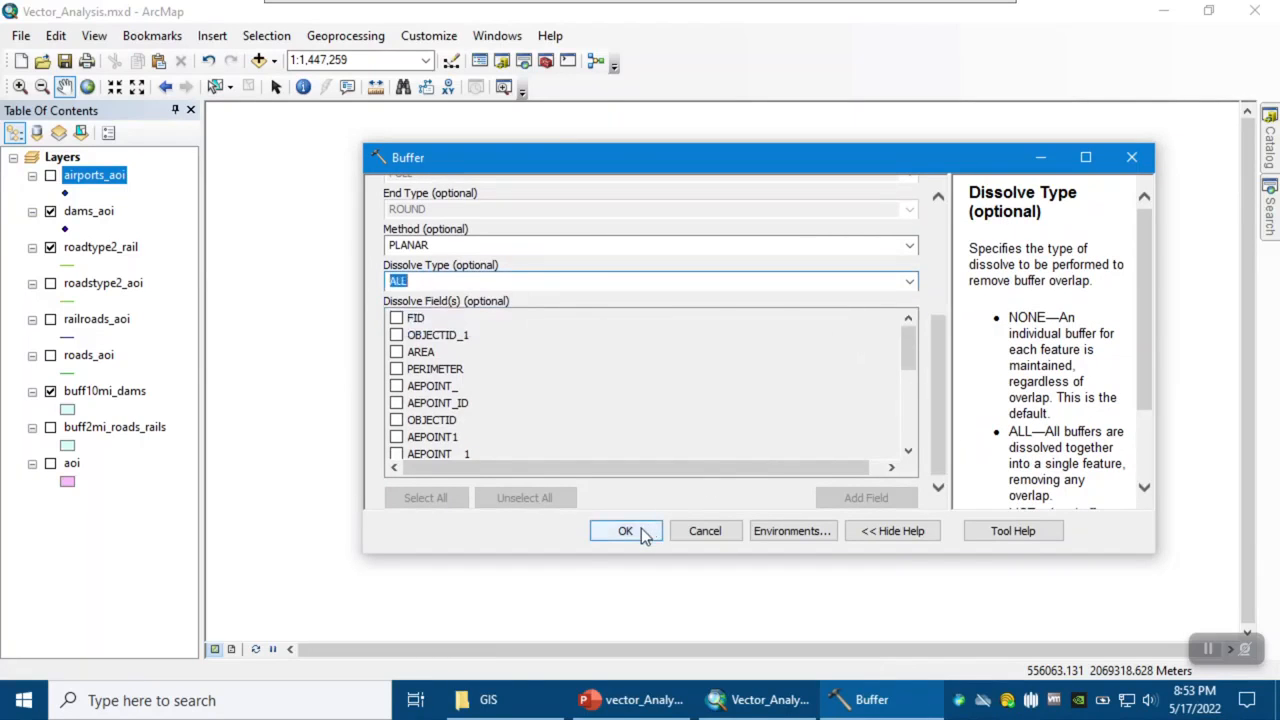
left_click(627, 531)
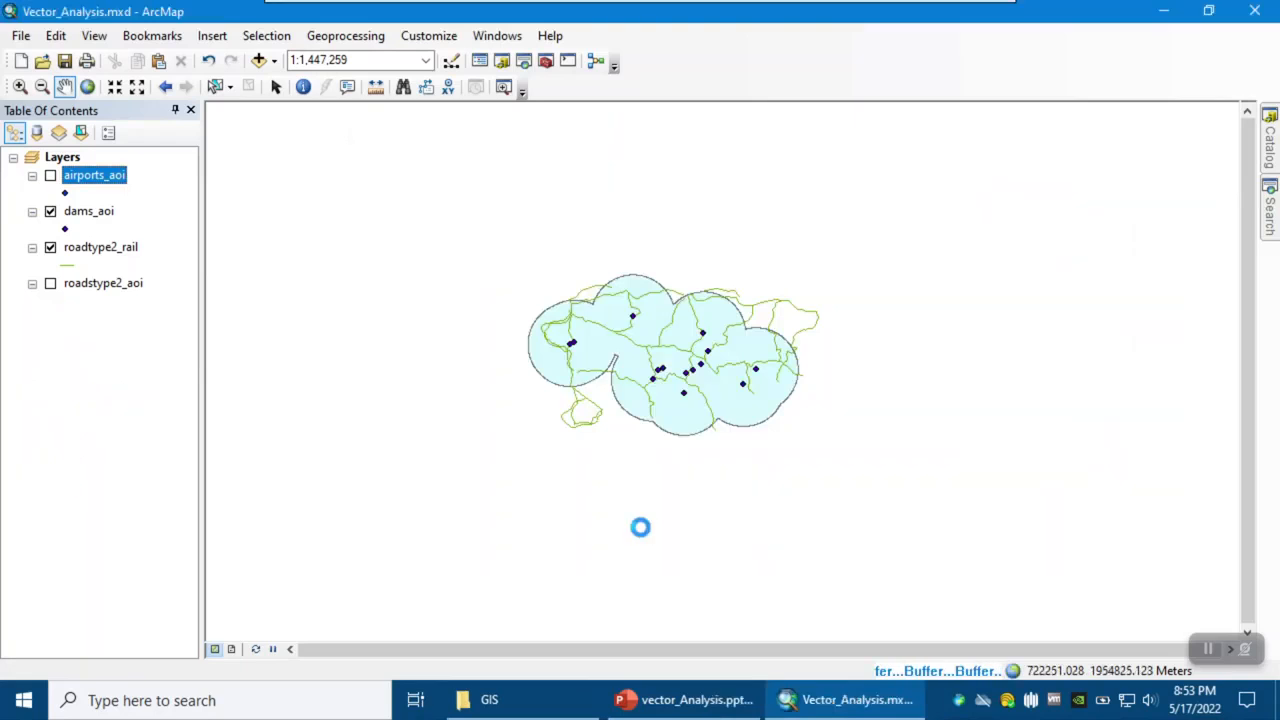
Hide dams_aoi and roadtype2_rail, and display airports_aoi over the buff5mi_Airports and buff10mi_dams layers.
left_click(50, 211)
left_click(50, 247)
left_click(50, 391)
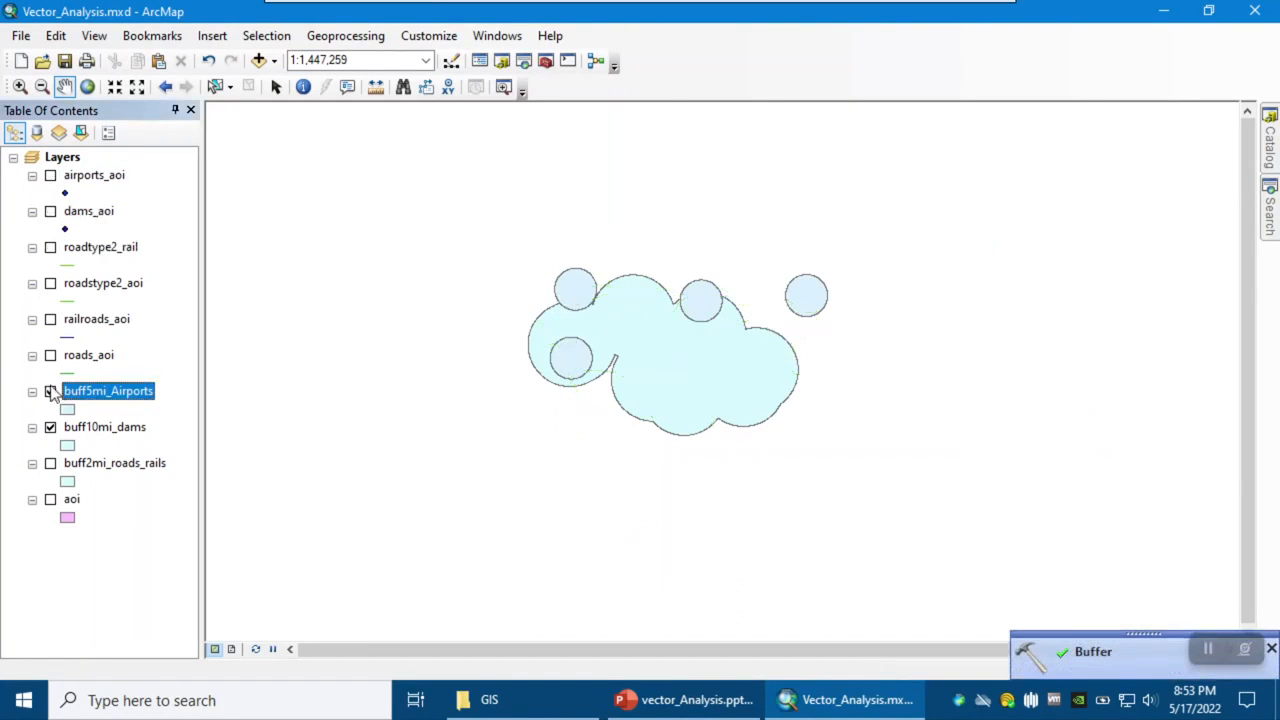
left_click(50, 427)
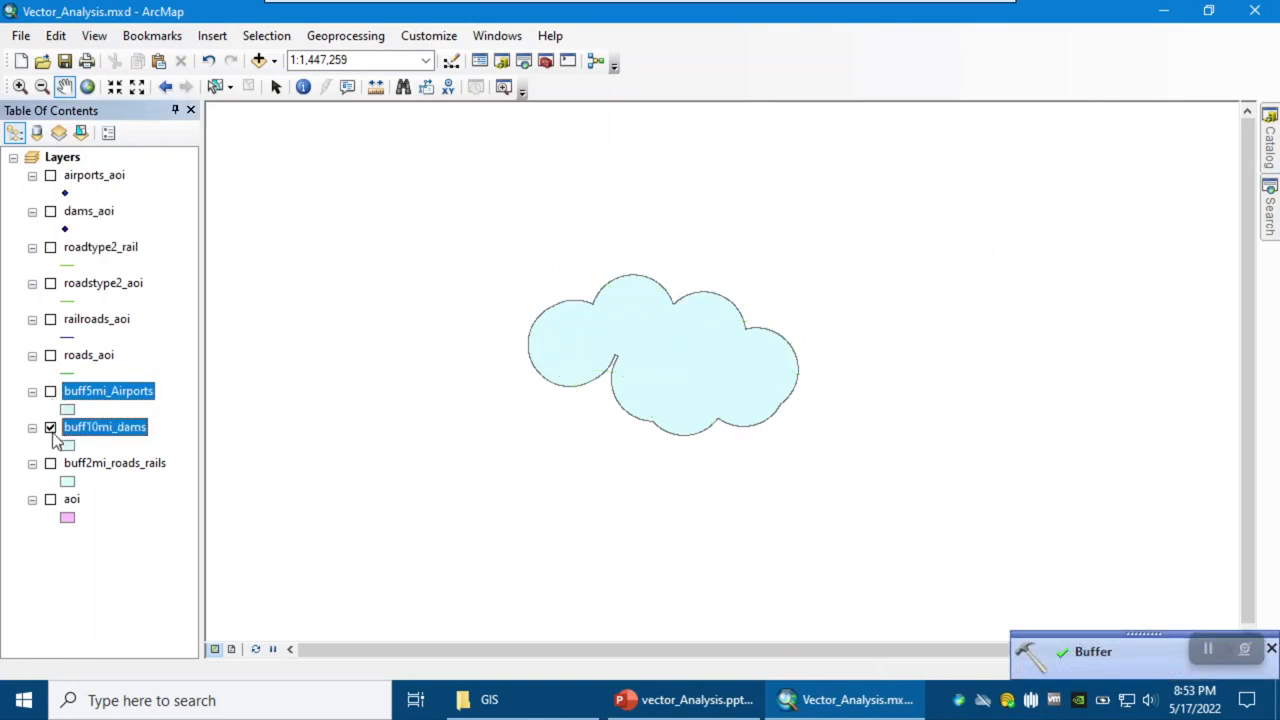
left_click(50, 176)
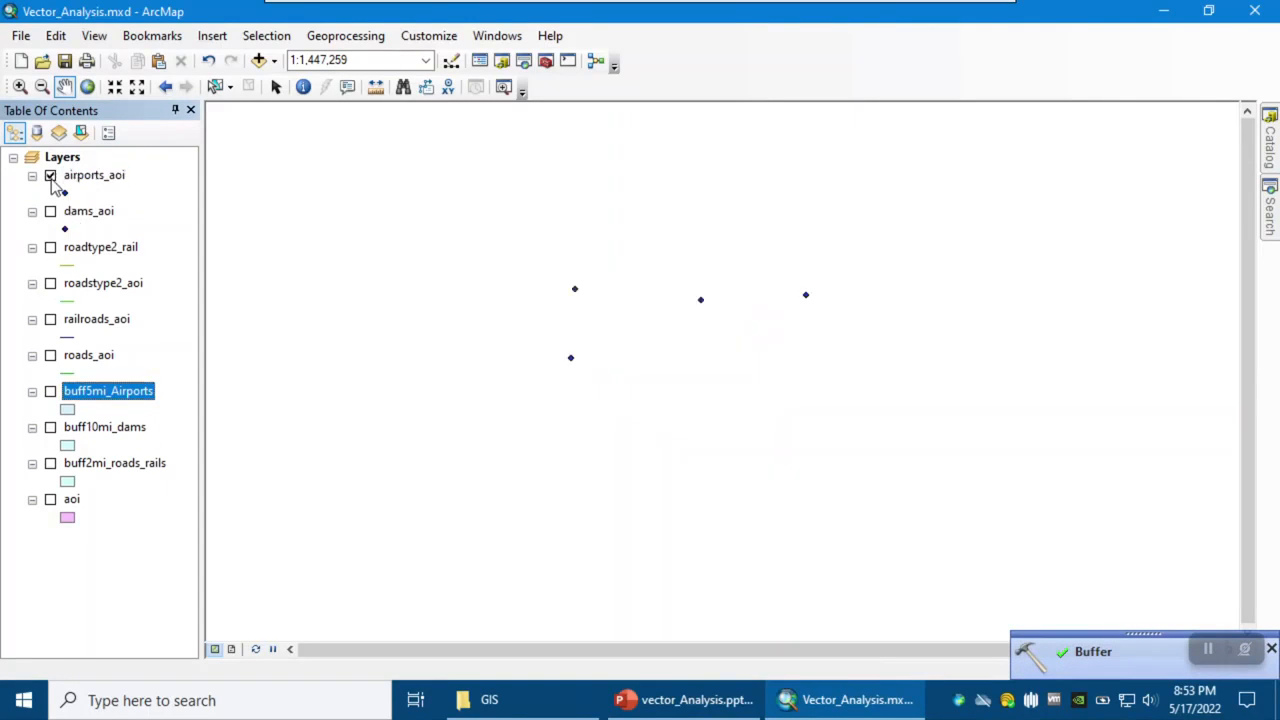
left_click(50, 391)
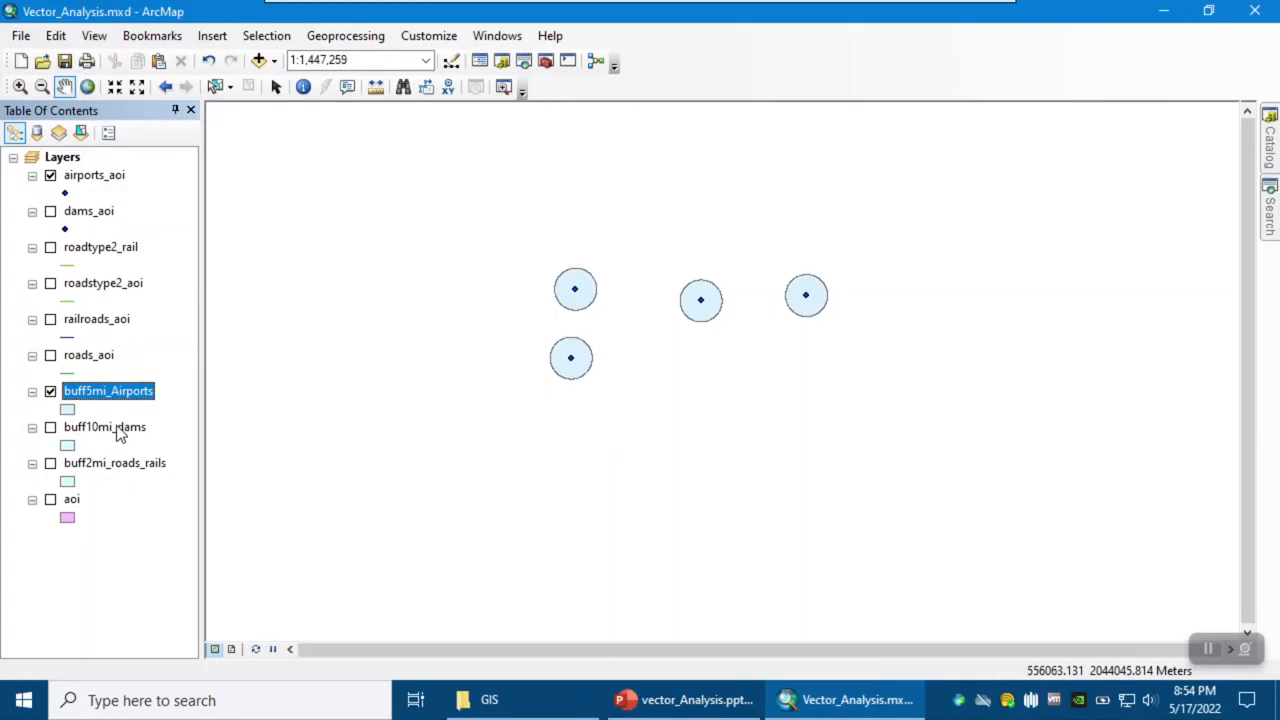
left_click(51, 428)
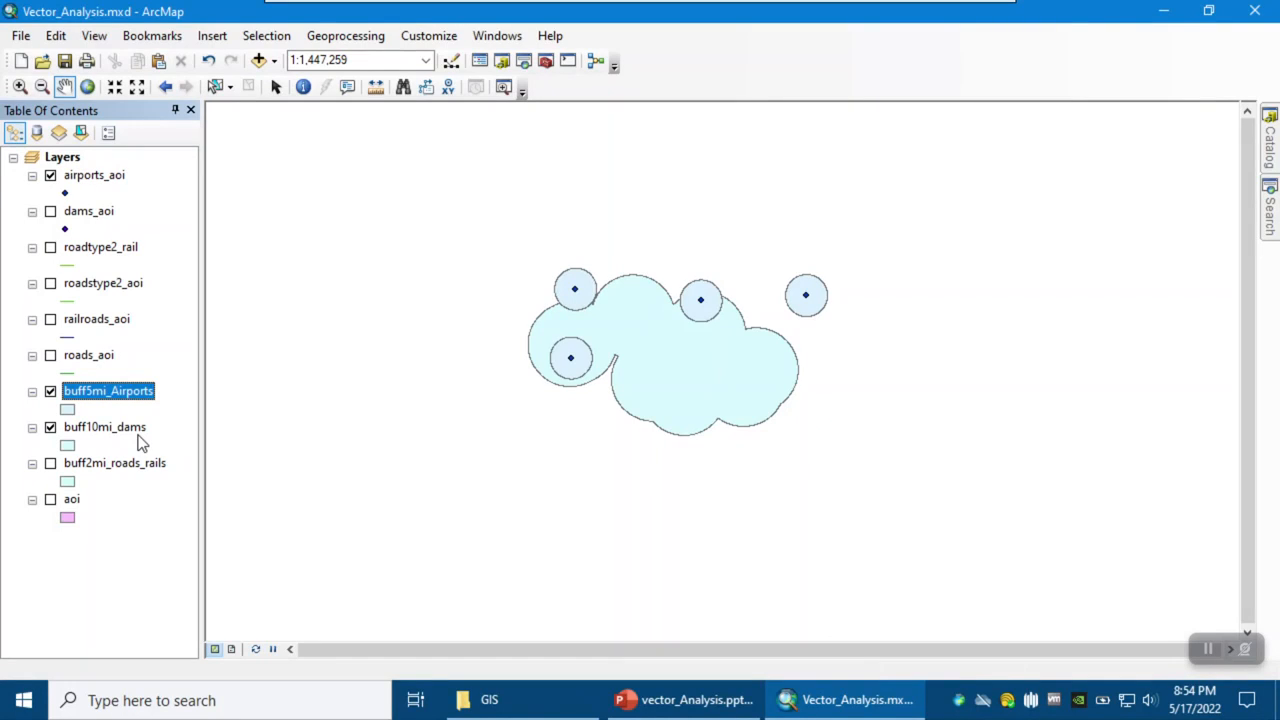
Find the Union (Analysis) tool and add buff5mi_Airports and buff10mi_dams as its input features.
left_click(1270, 212)
double_click(1002, 187)
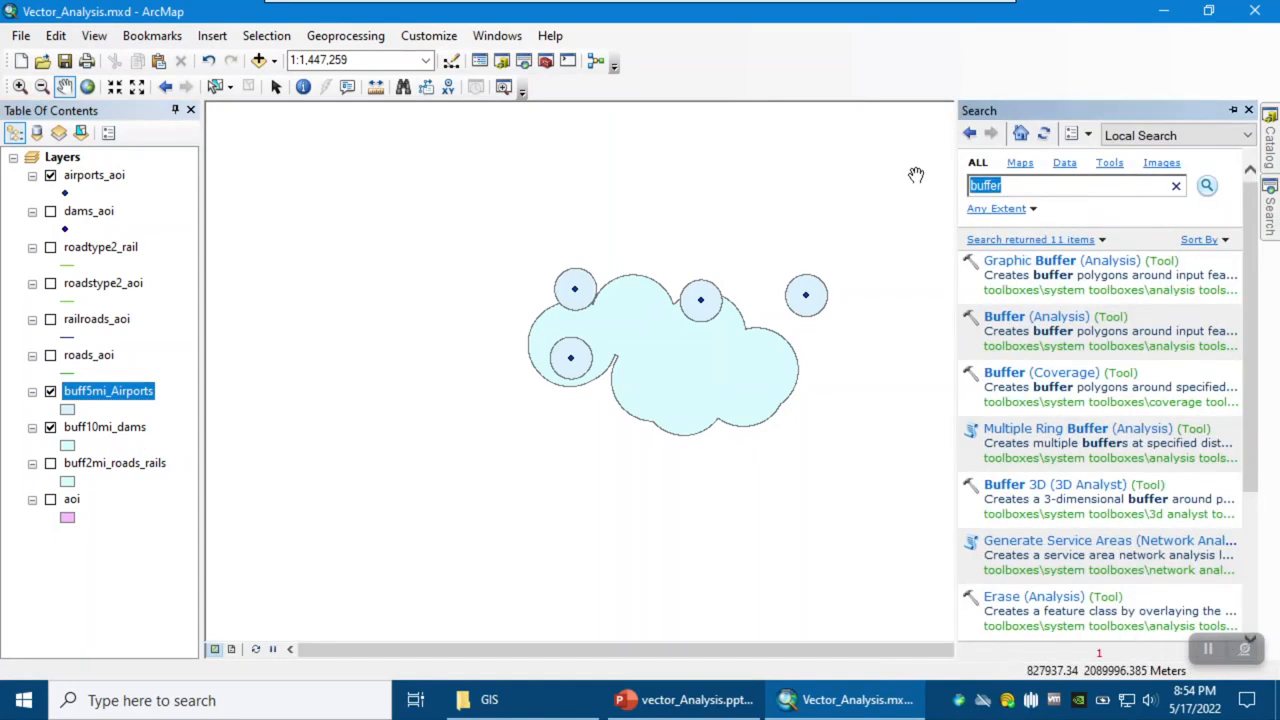
type("union")
key("Return")
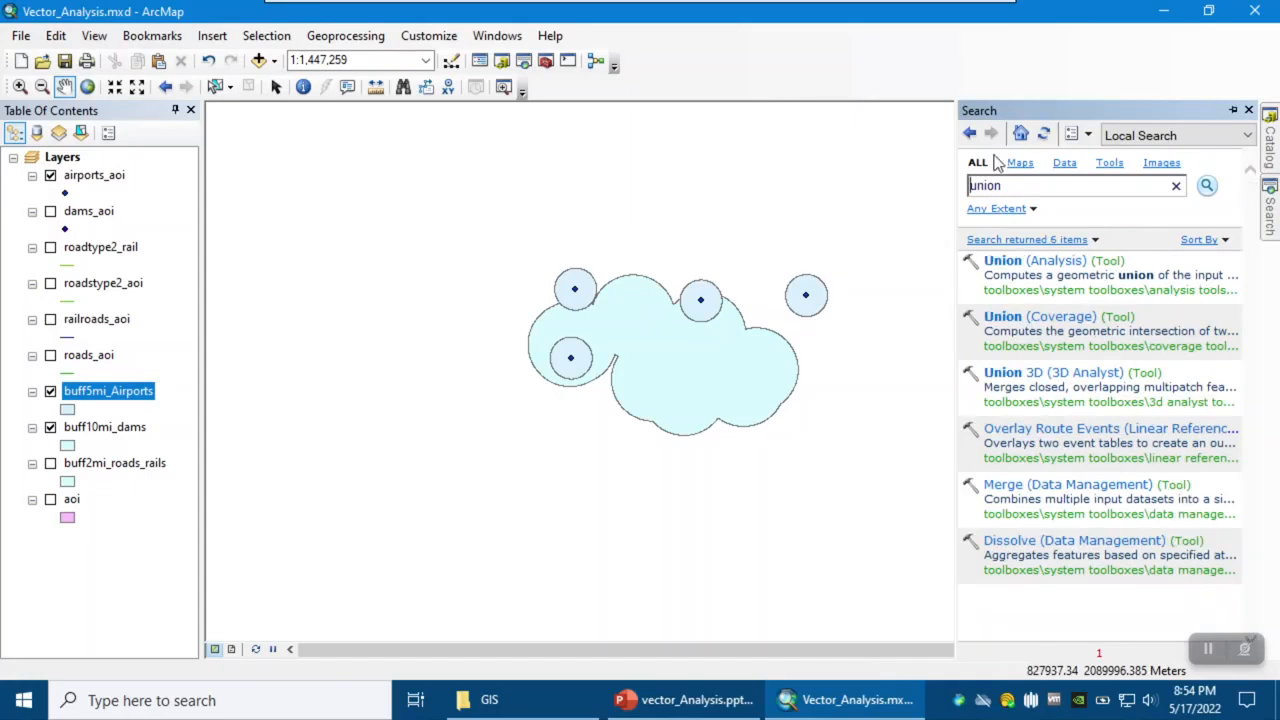
left_click(1042, 260)
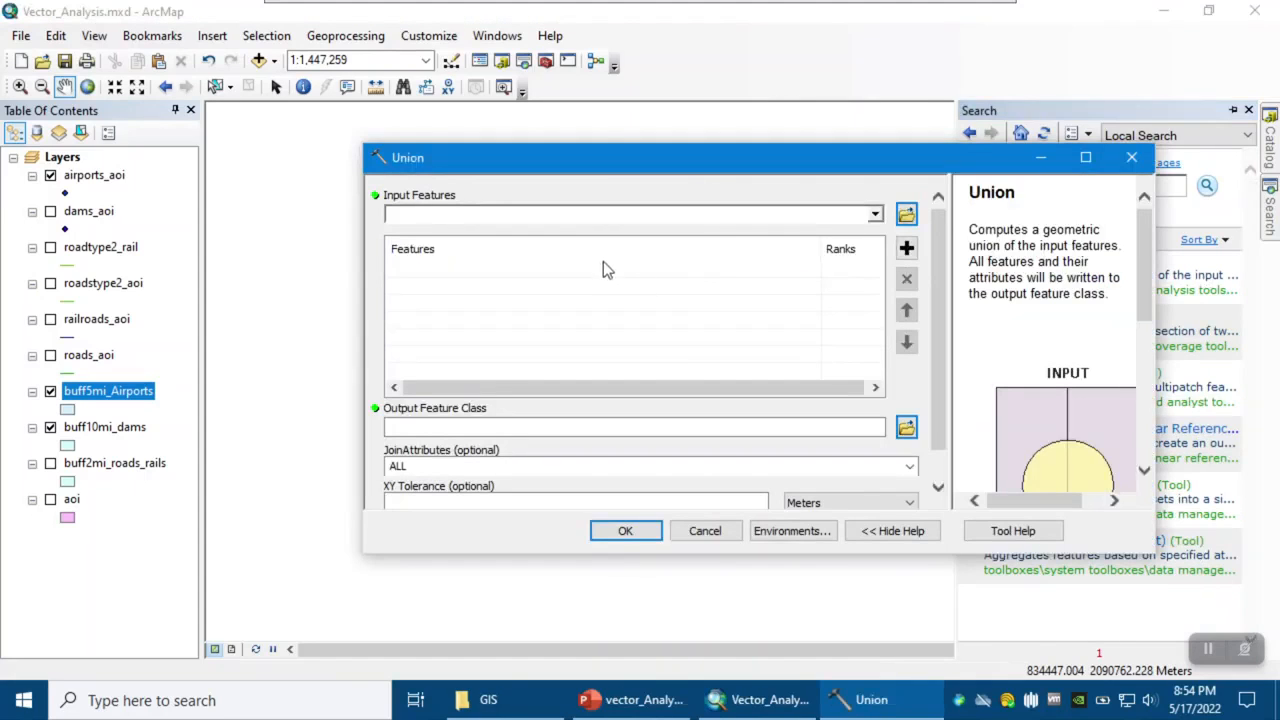
left_click(875, 215)
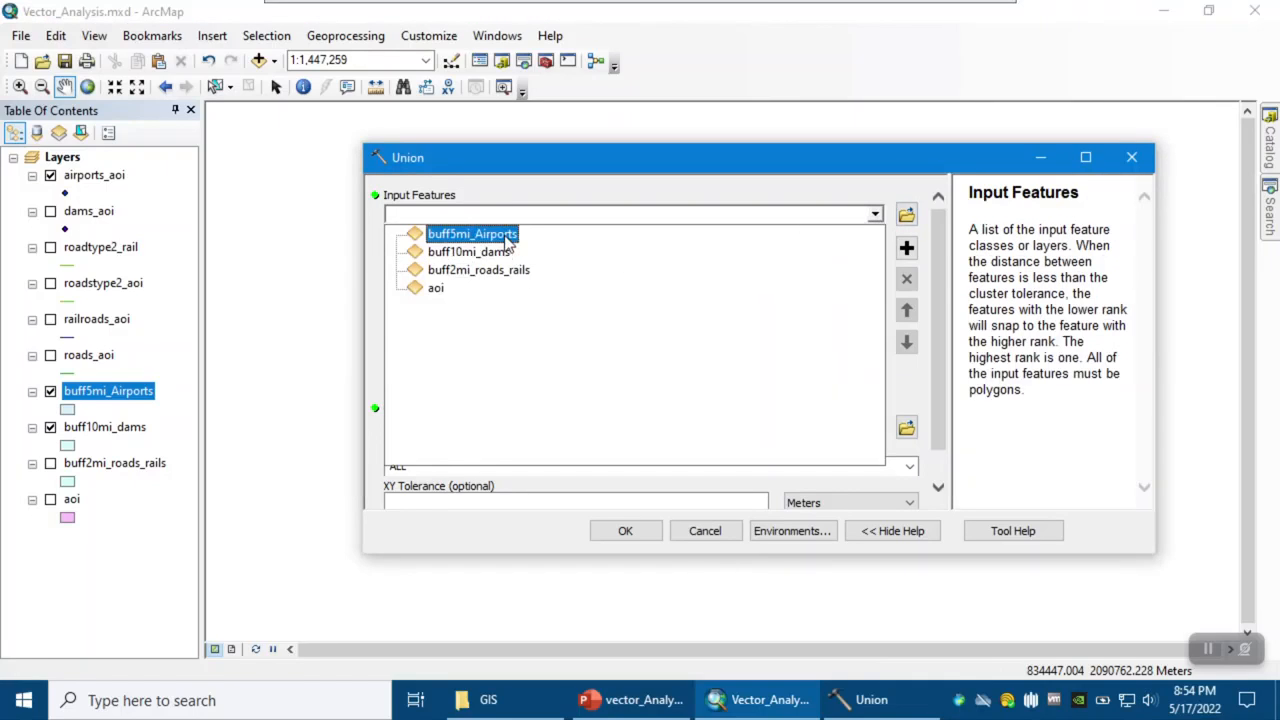
left_click(485, 234)
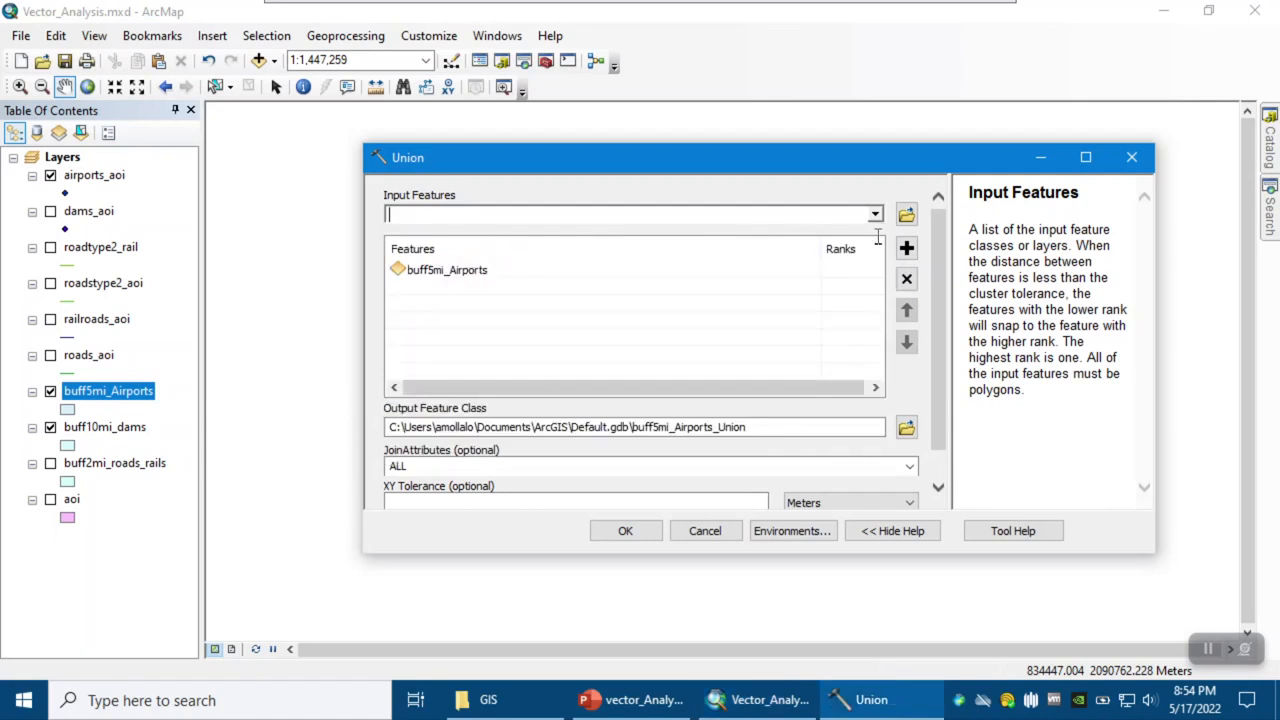
left_click(875, 215)
left_click(465, 254)
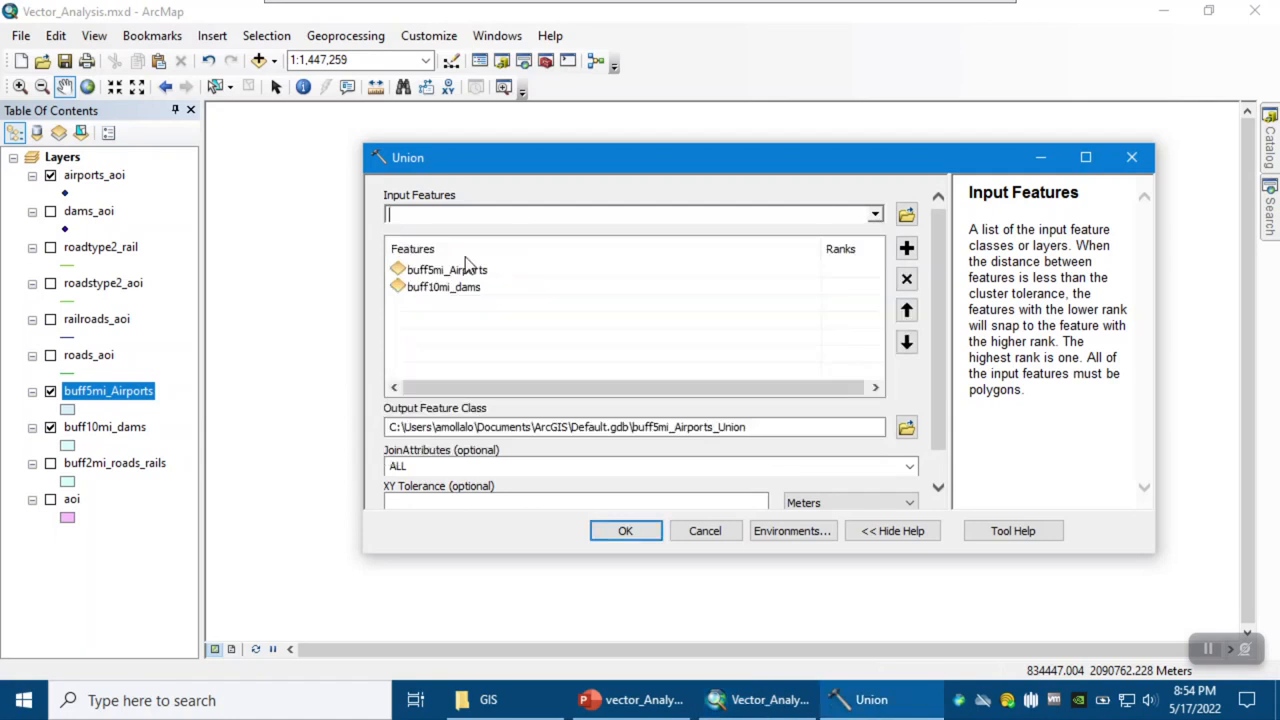
Save the union output as union_dams_airports in the Vector_Analysis folder and run the tool.
left_click(906, 428)
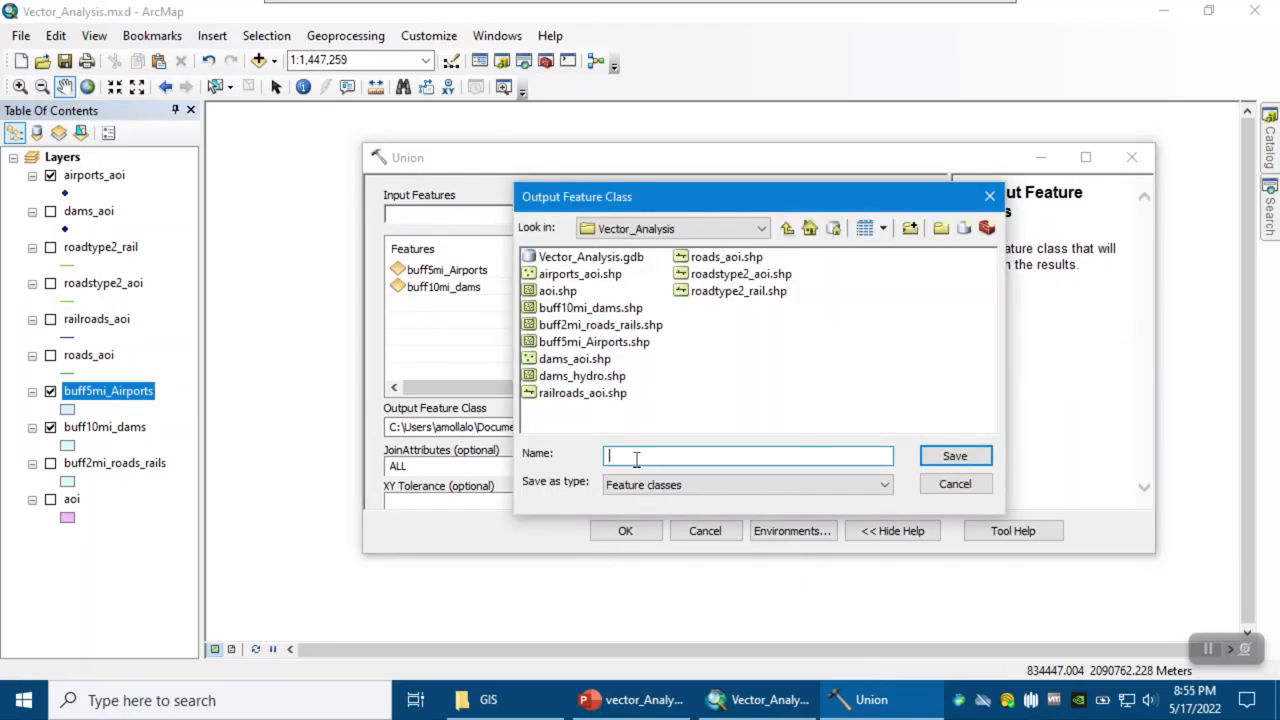
type("union_dams_airports")
left_click(952, 456)
left_click_drag(942, 439, 945, 468)
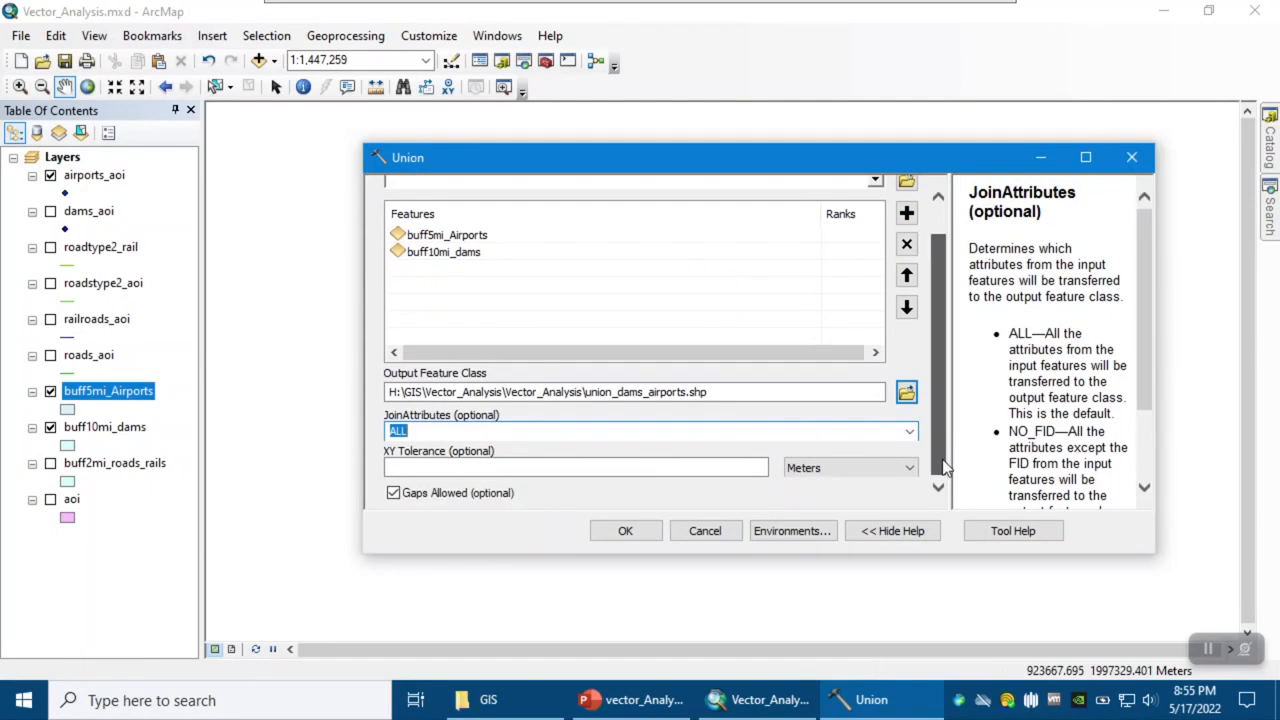
left_click(644, 535)
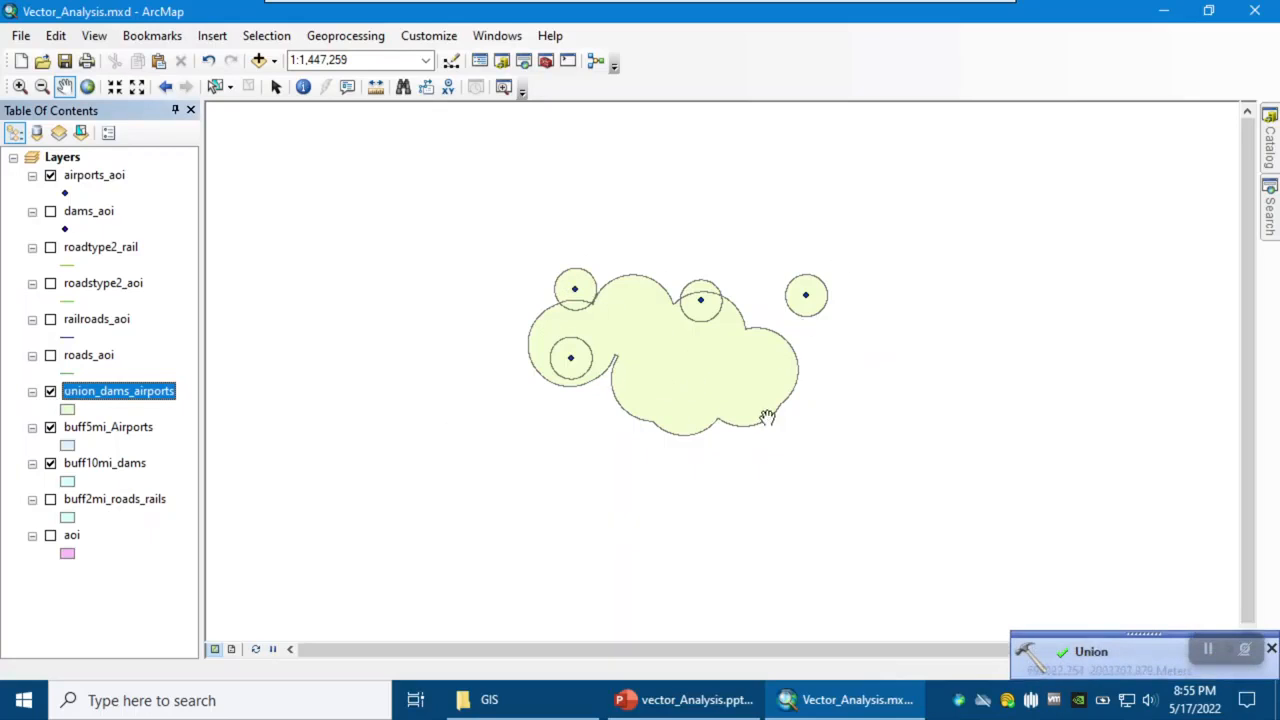
Hide the airports and dams buffers and display buff2mi_roads_rails beneath the union_dams_airports layer.
left_click(50, 427)
left_click(50, 463)
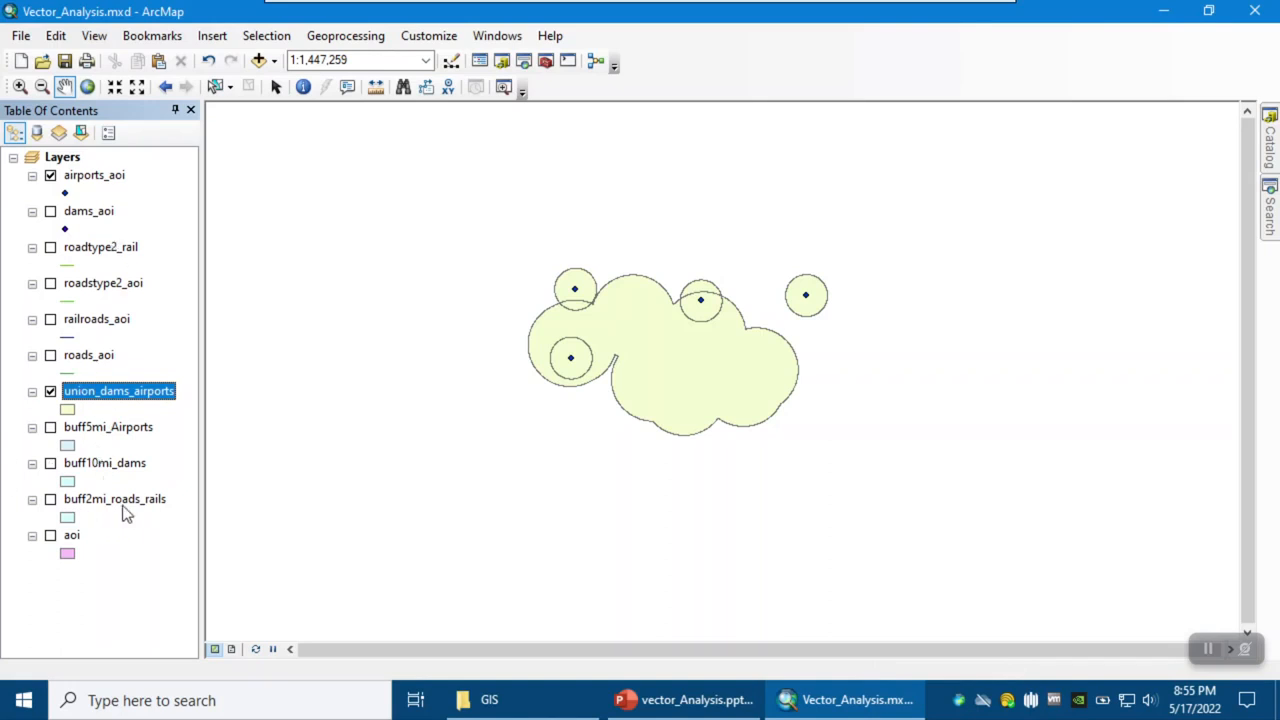
left_click(50, 499)
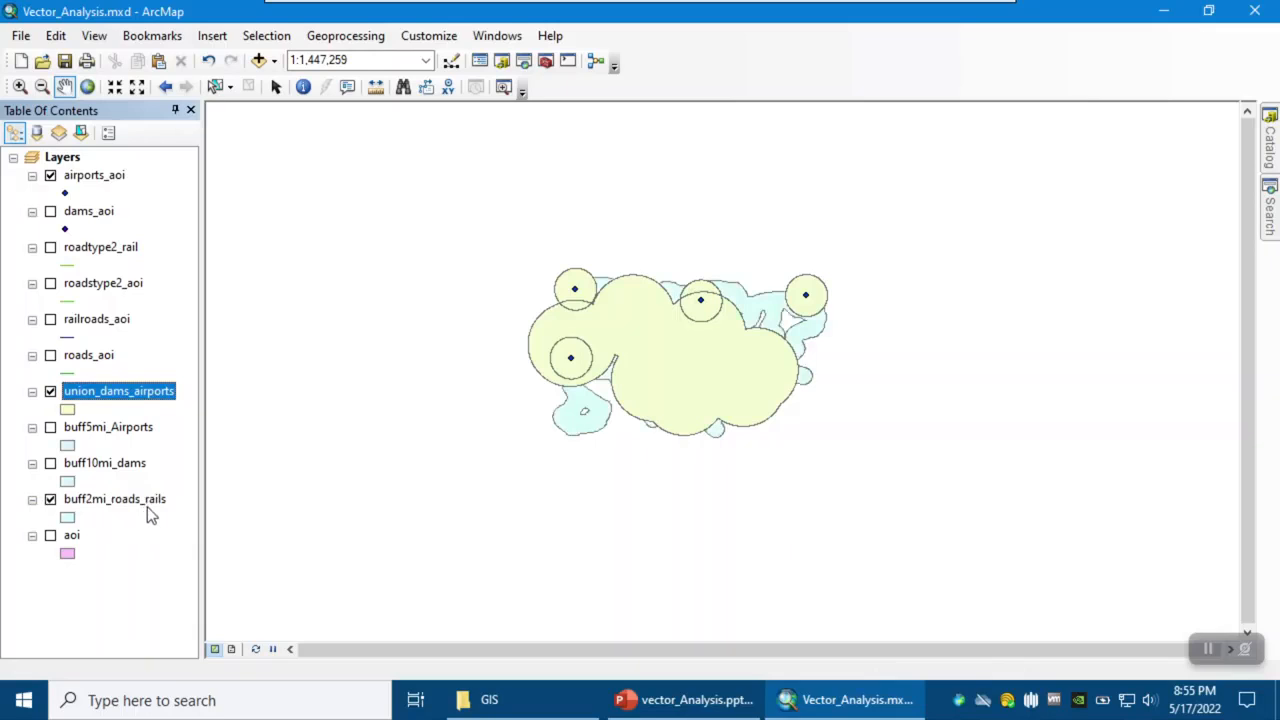
left_click(50, 391)
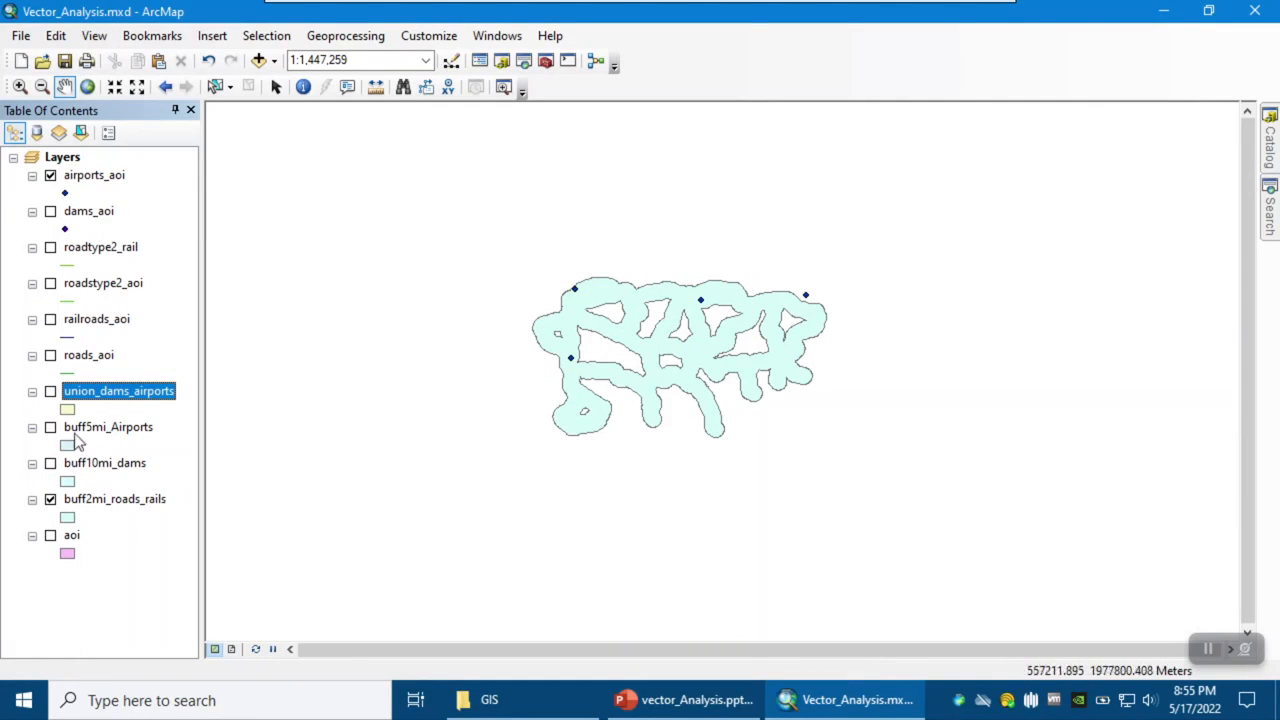
left_click(51, 392)
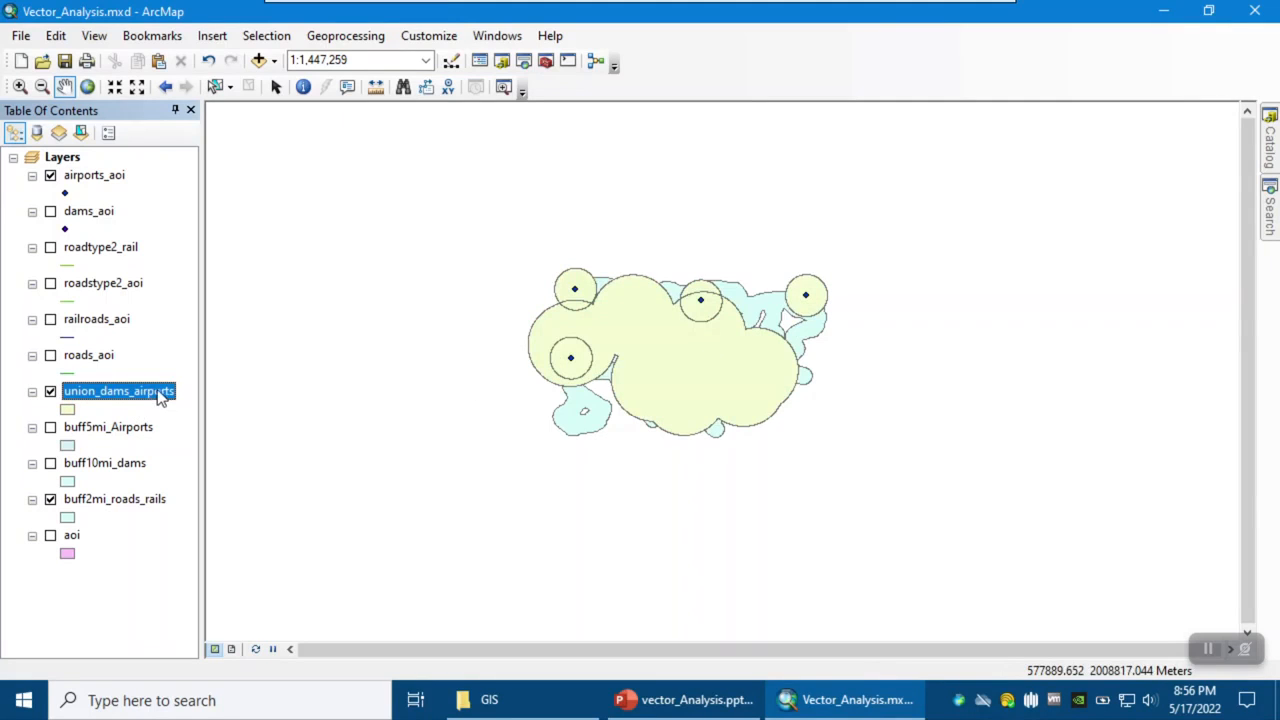
Search the tools for "erase" and open the Erase (Analysis) tool.
left_click(523, 61)
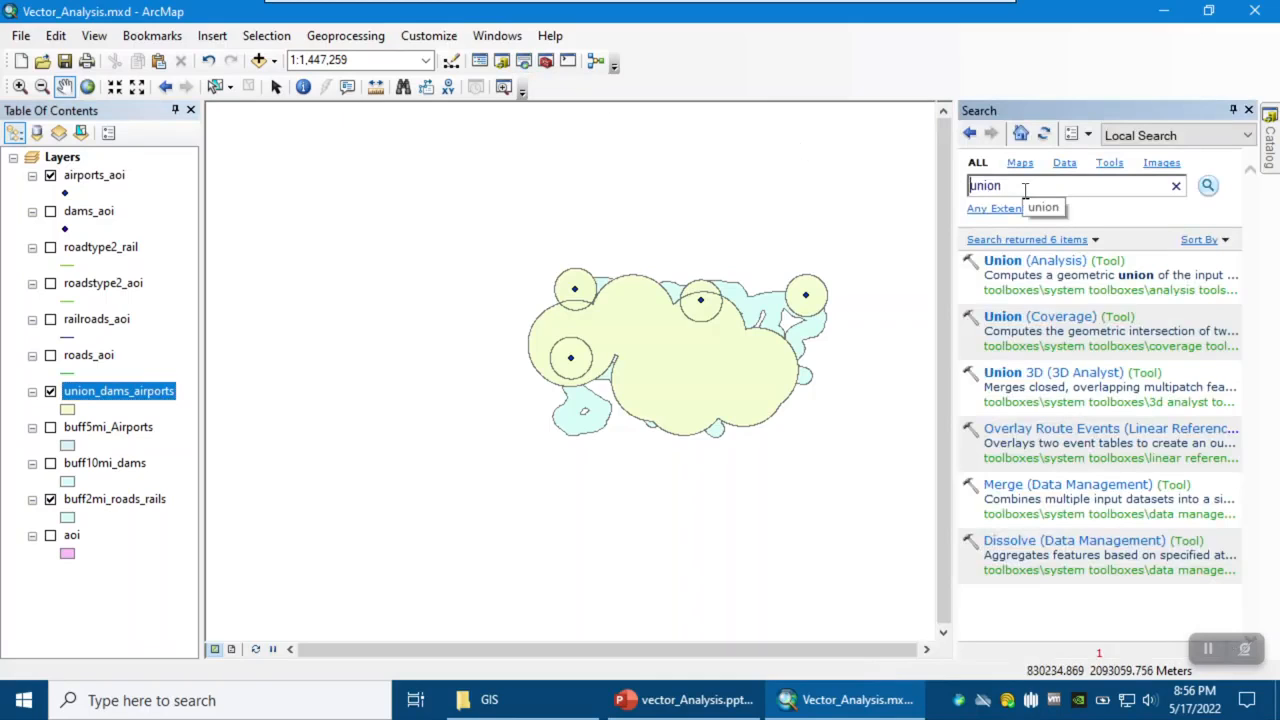
left_click_drag(1025, 190, 947, 185)
type("ersa")
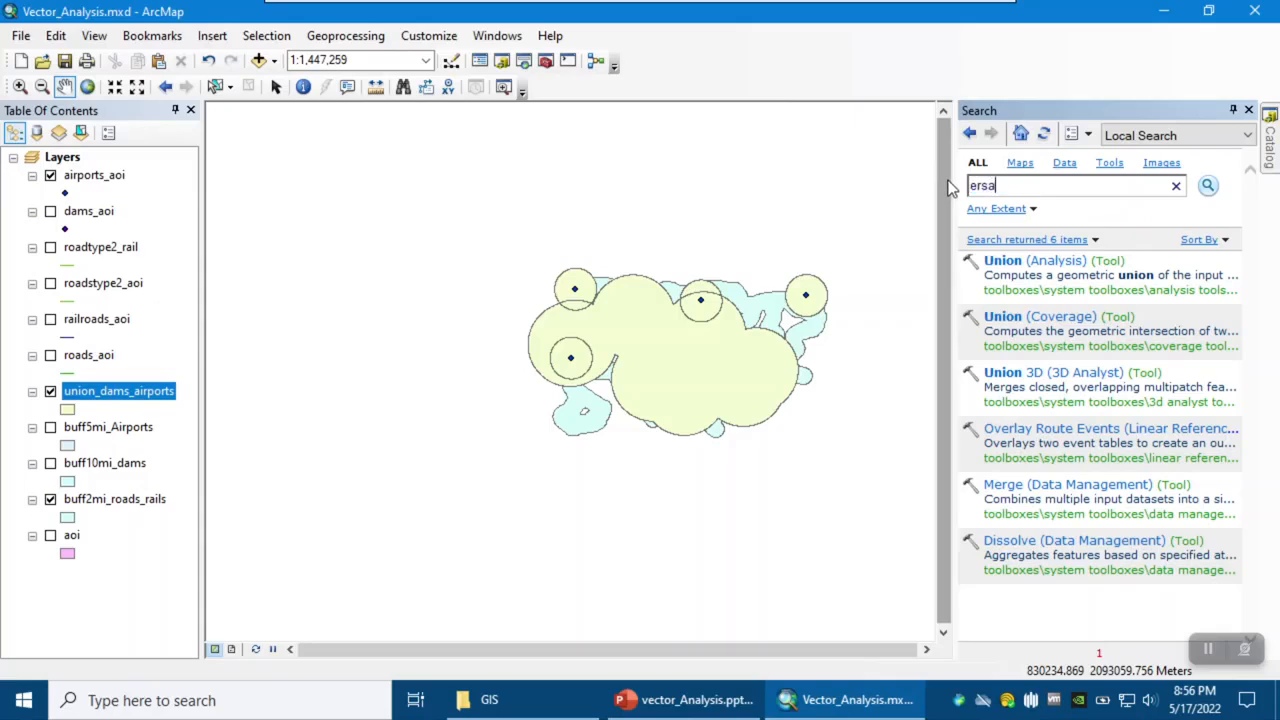
key("BackSpace")
key("BackSpace")
key("BackSpace")
type("rase")
key("Return")
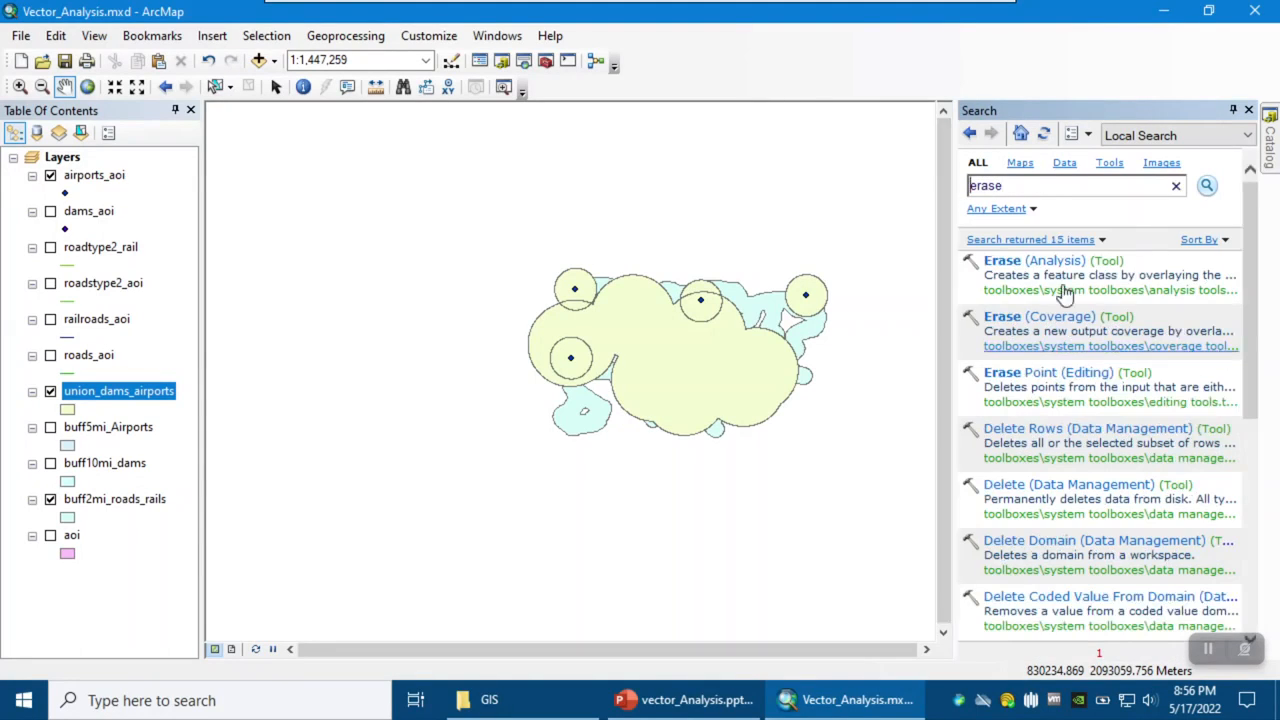
left_click(1050, 260)
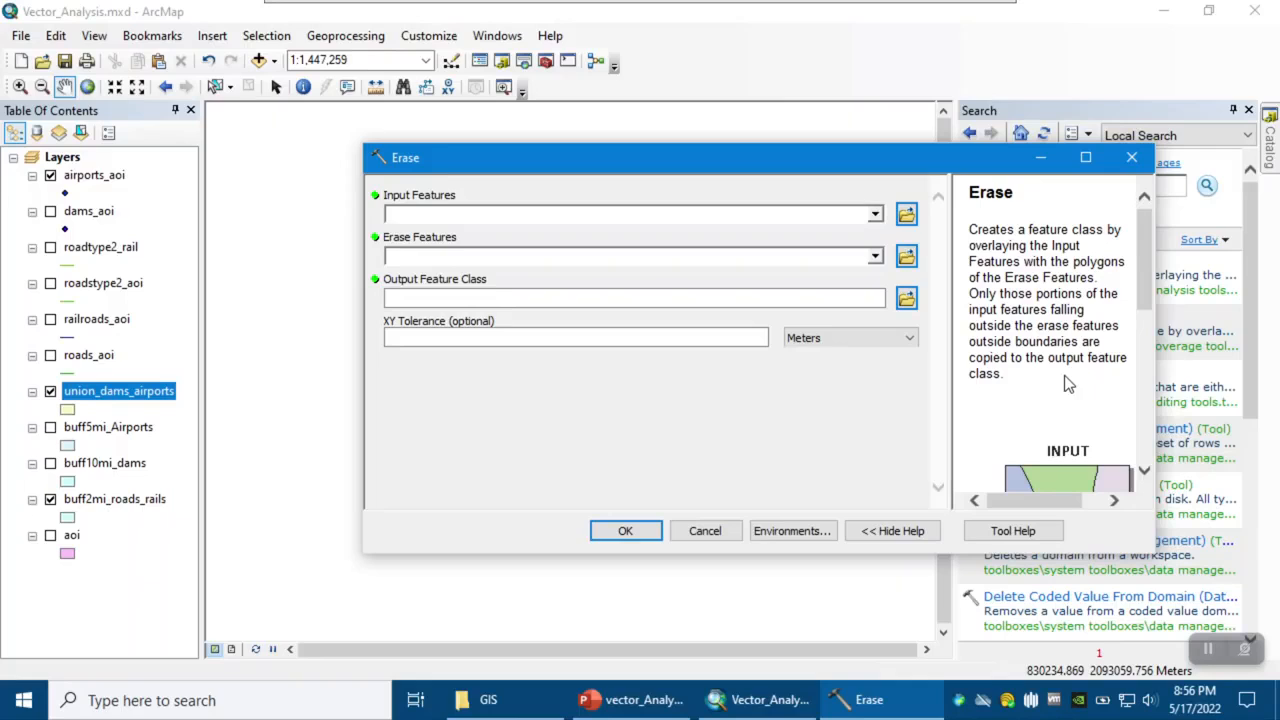
Examine the Erase tool's help illustration of the input, erase feature and output.
mouse_move(1146, 297)
left_mouse_down()
mouse_move(1151, 374)
mouse_move(1145, 342)
mouse_move(1070, 275)
left_mouse_up()
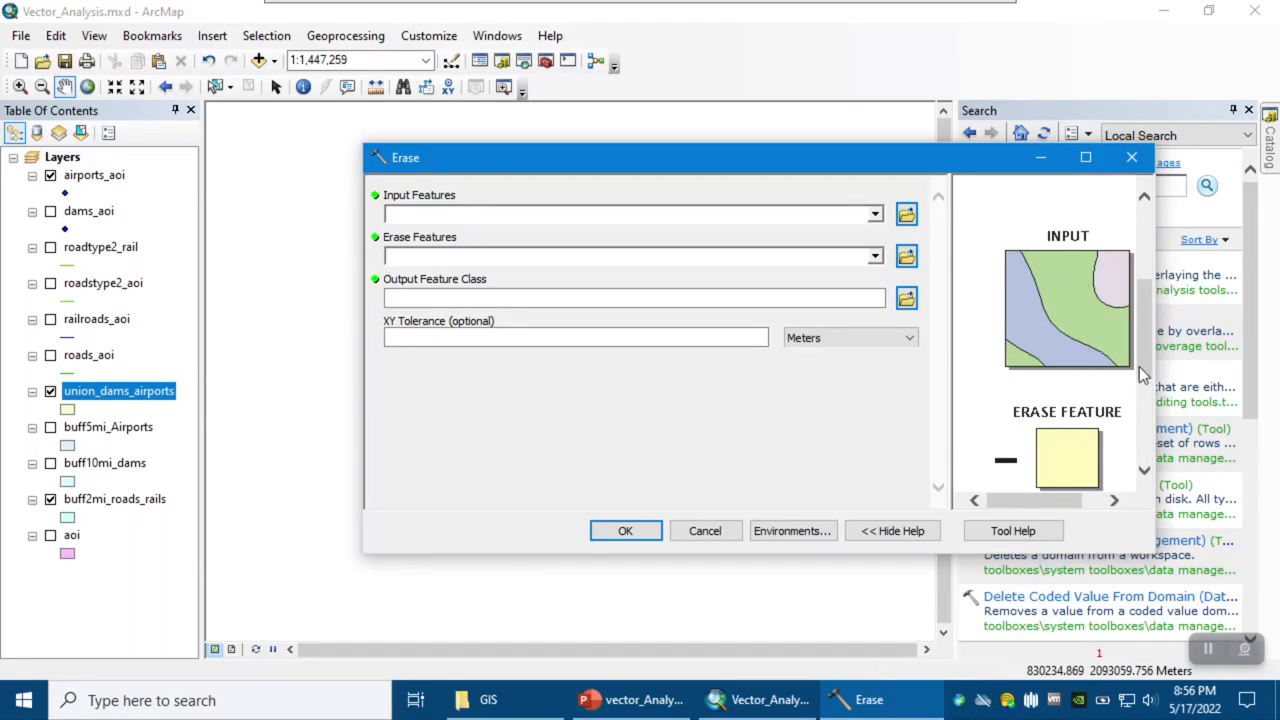
left_click_drag(1148, 345, 1148, 427)
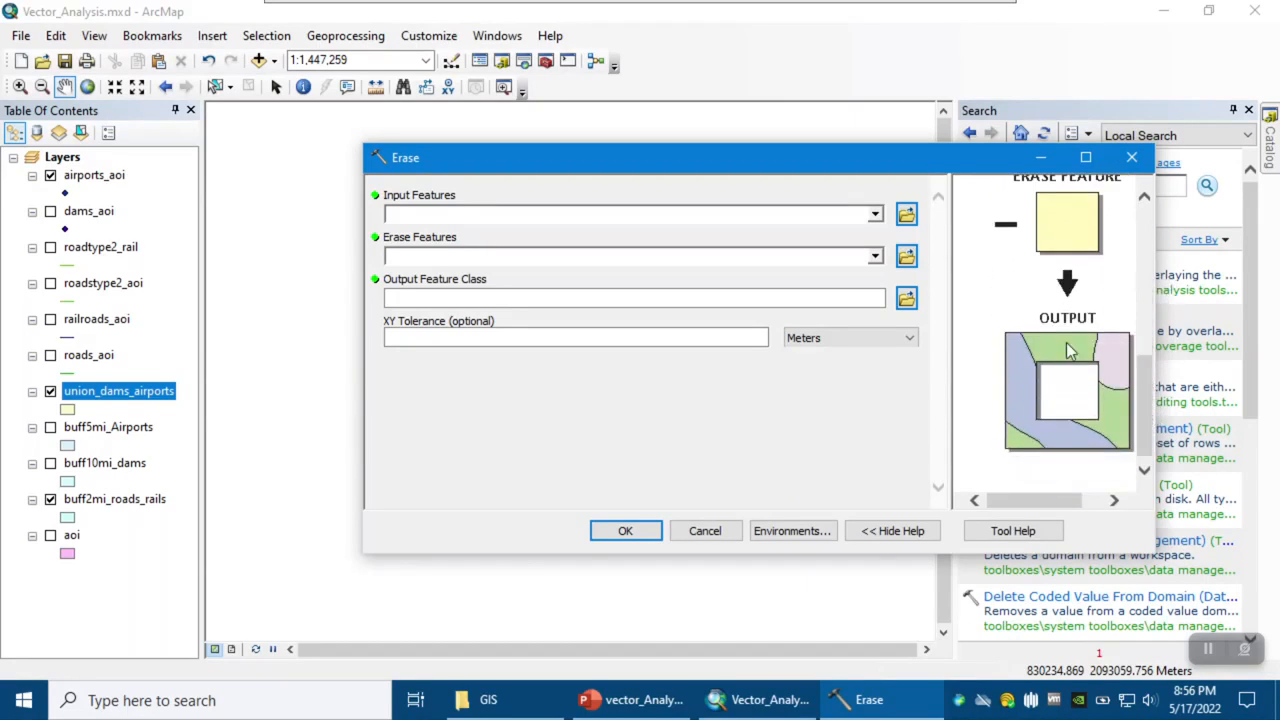
scroll(1070, 350, "up", 5)
scroll(1074, 335, "down", 3)
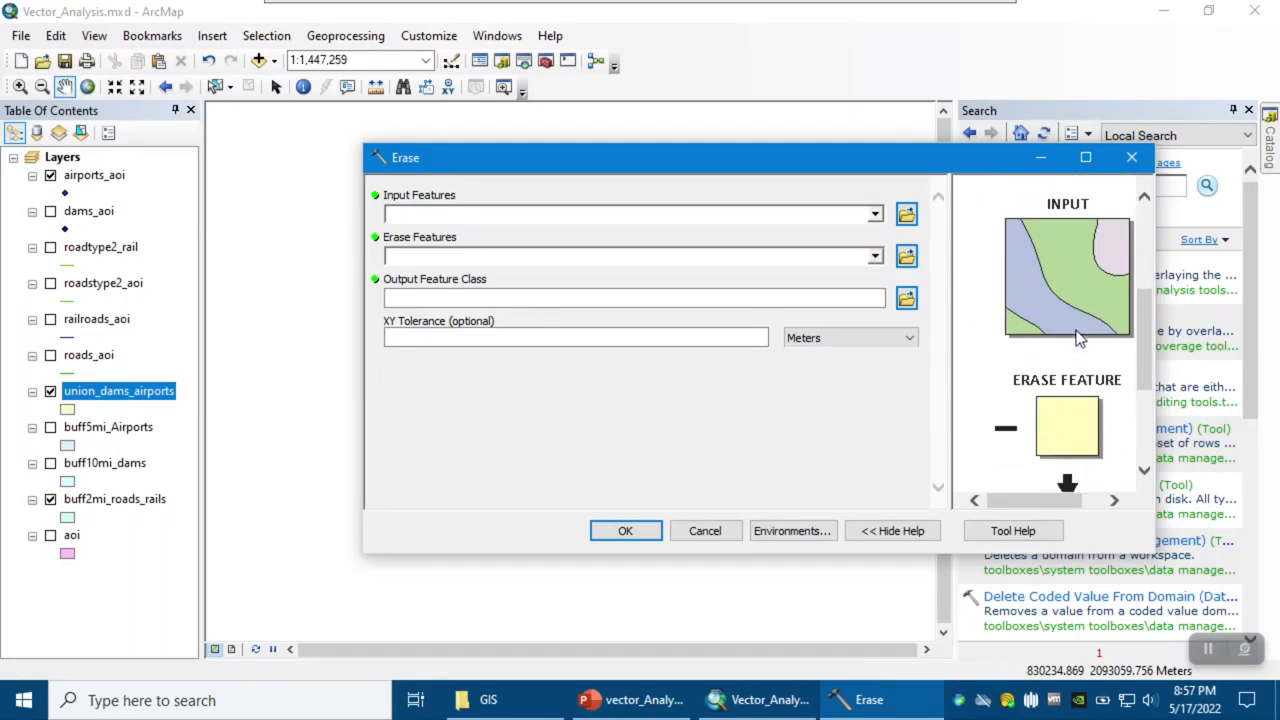
scroll(1080, 338, "down", 1)
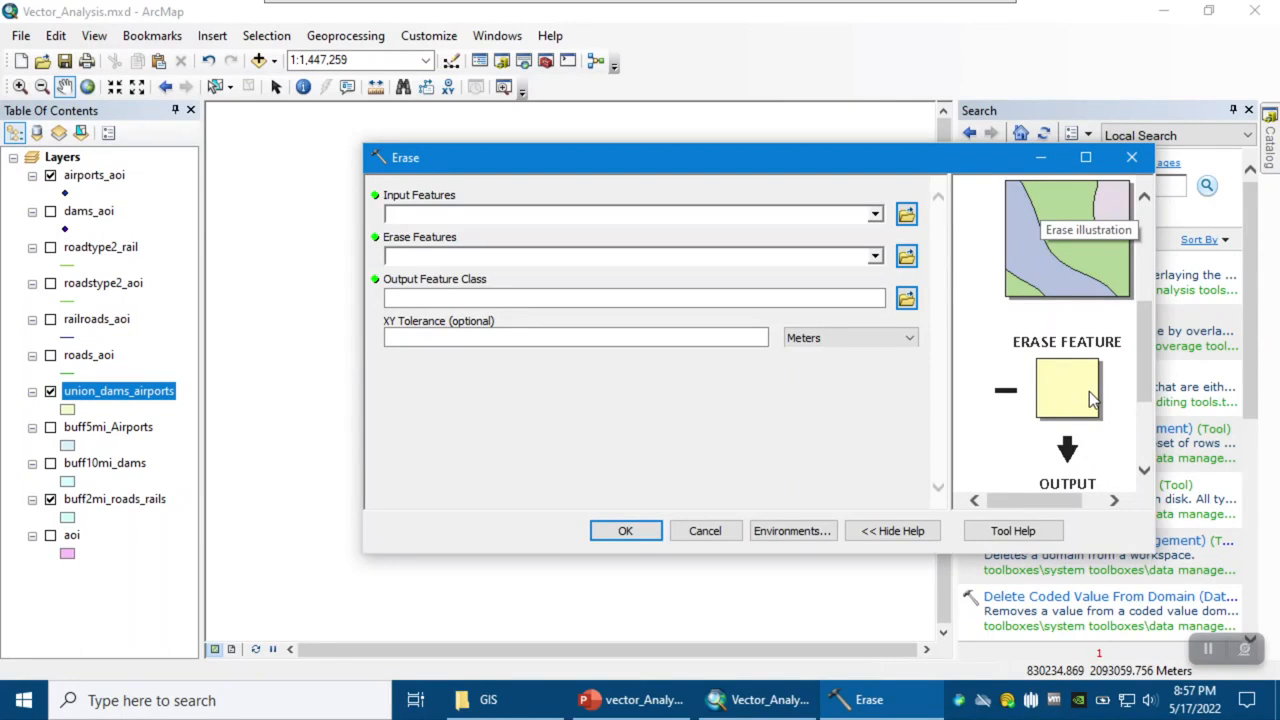
scroll(1088, 385, "down", 1)
scroll(1062, 432, "down", 2)
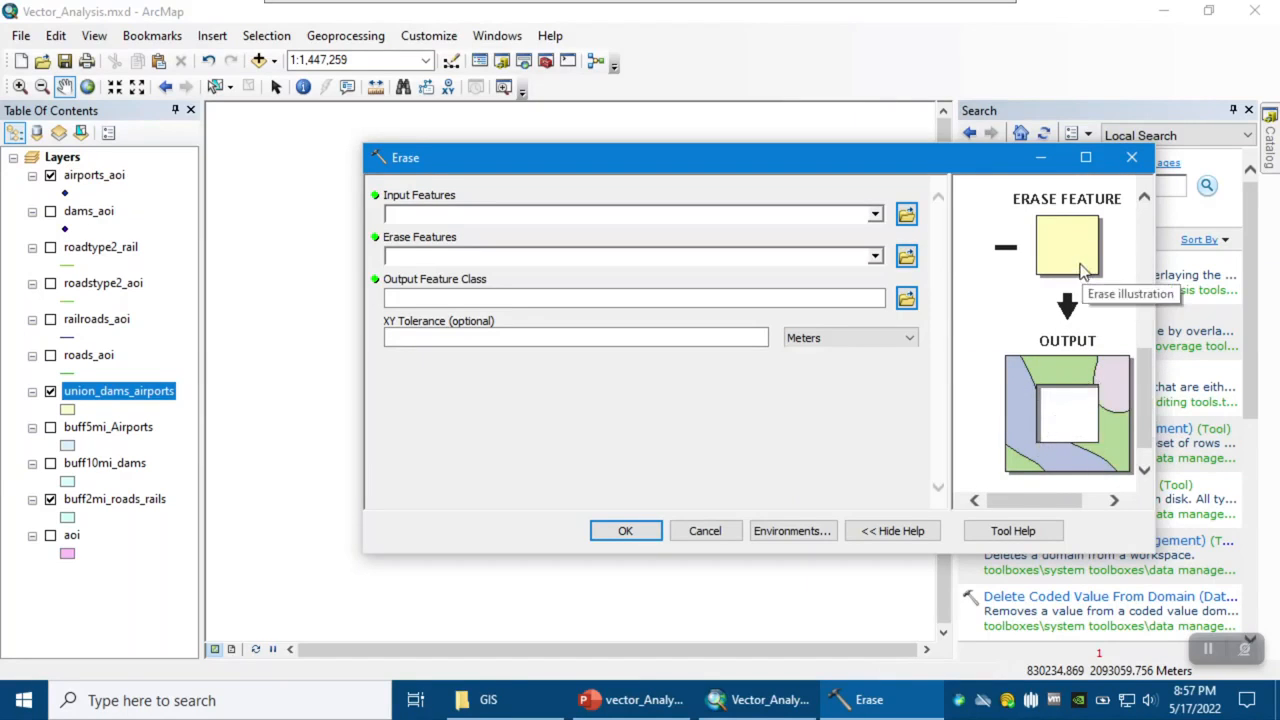
Set buff2mi_roads_rails as the Erase tool's input features and union_dams_airports as its erase features.
left_click(875, 215)
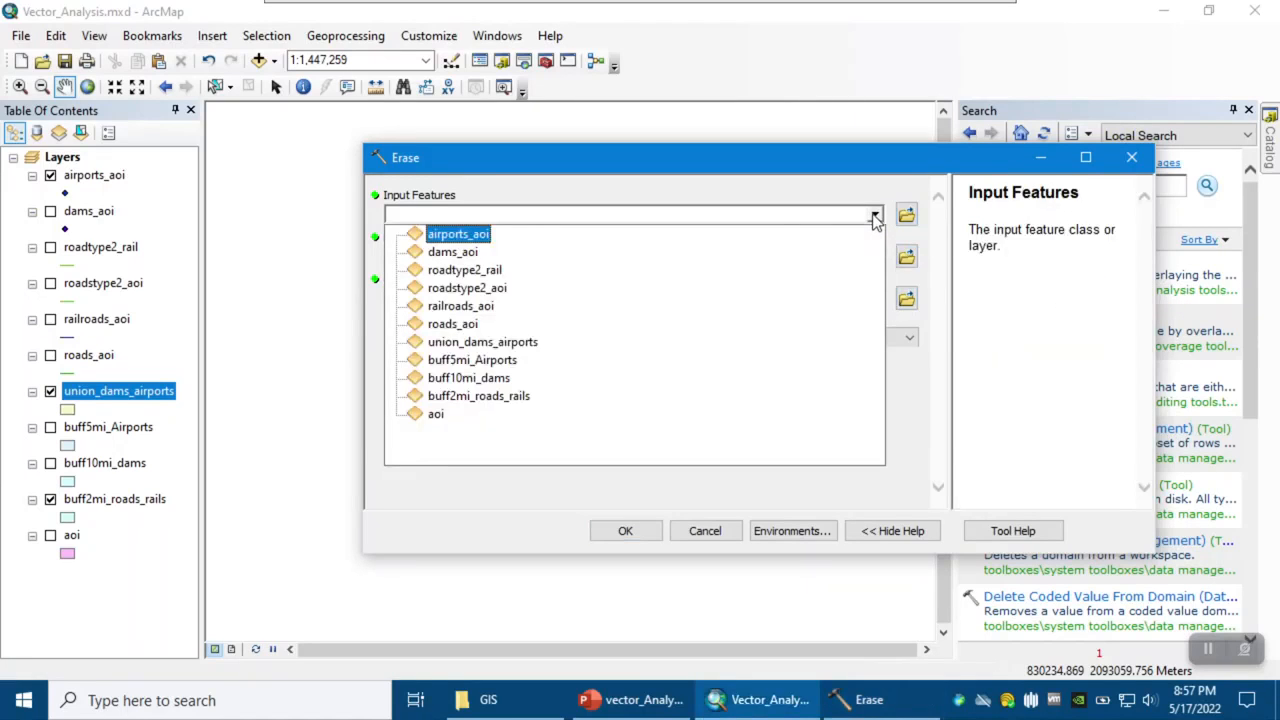
left_click(489, 399)
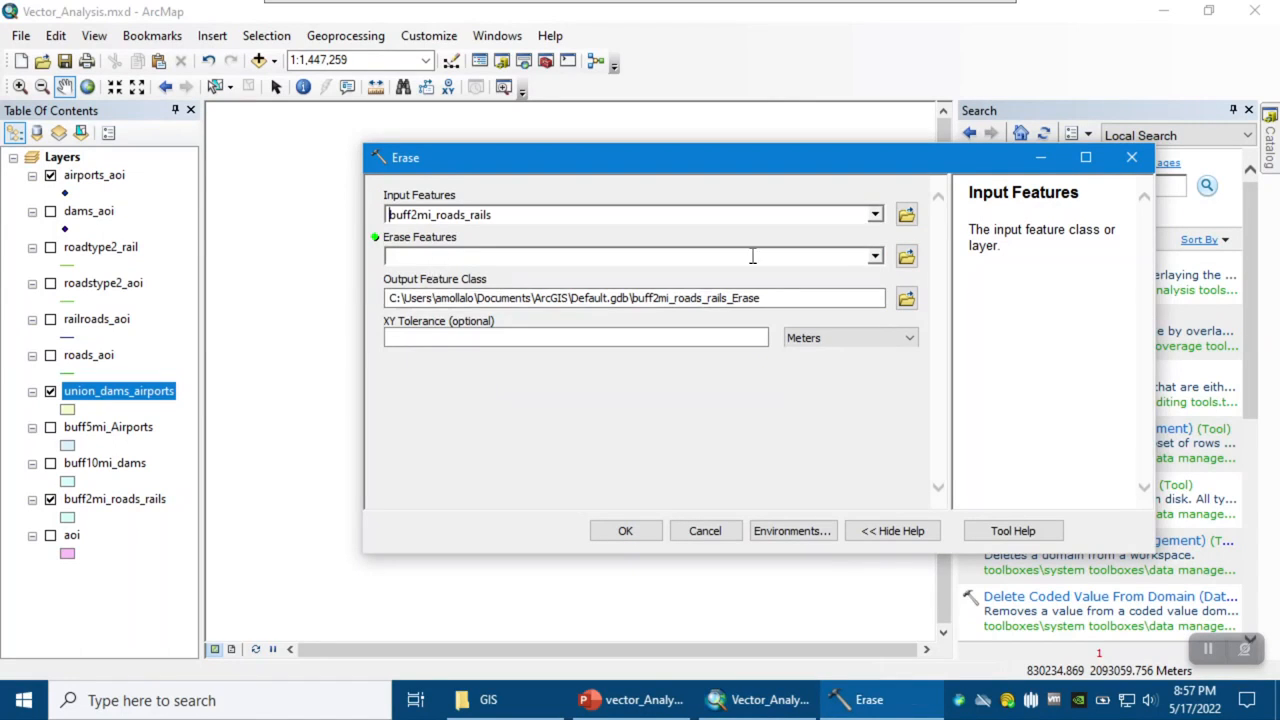
left_click(875, 256)
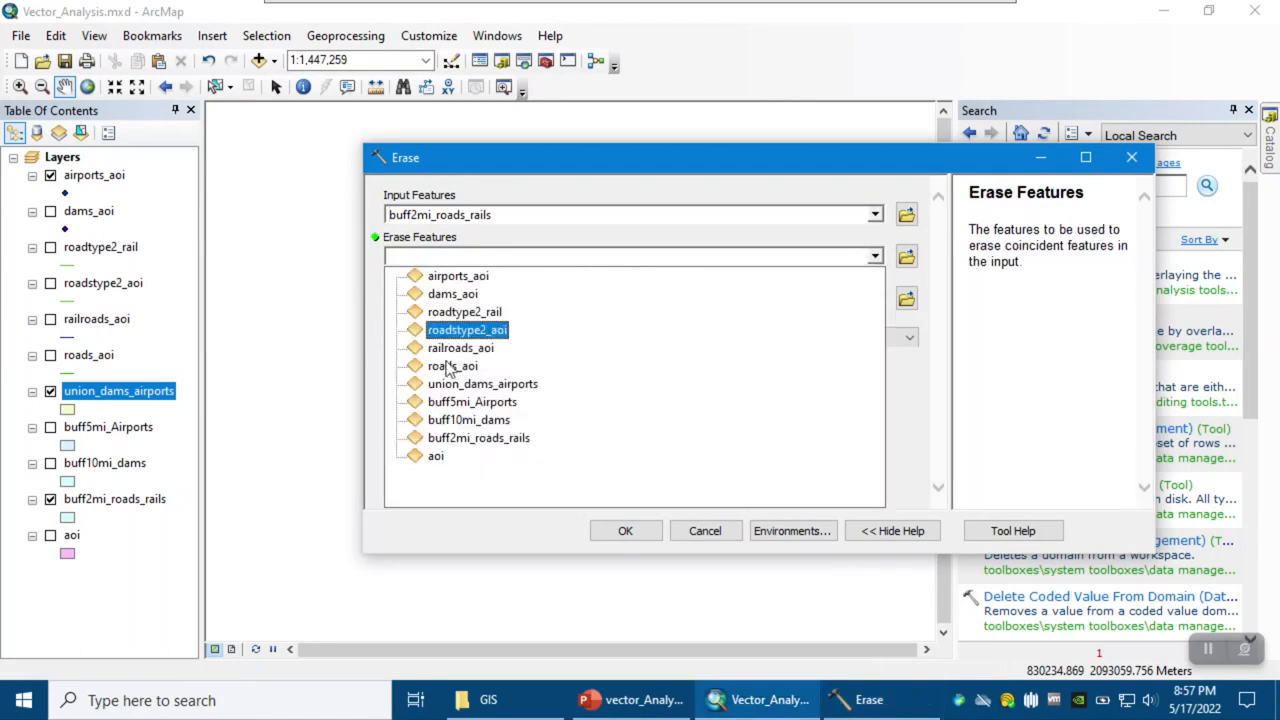
left_click(476, 386)
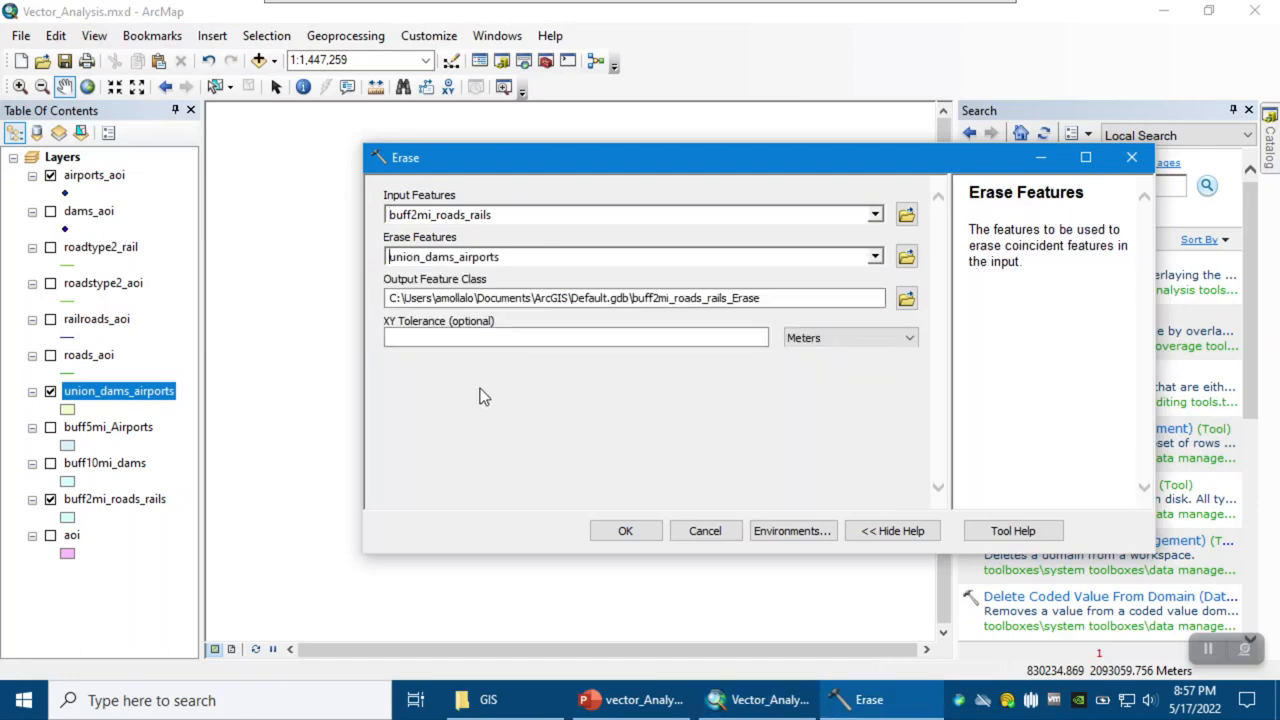
Save the erase output as hazardous_sites in the Vector_Analysis folder and run the tool.
left_click(906, 298)
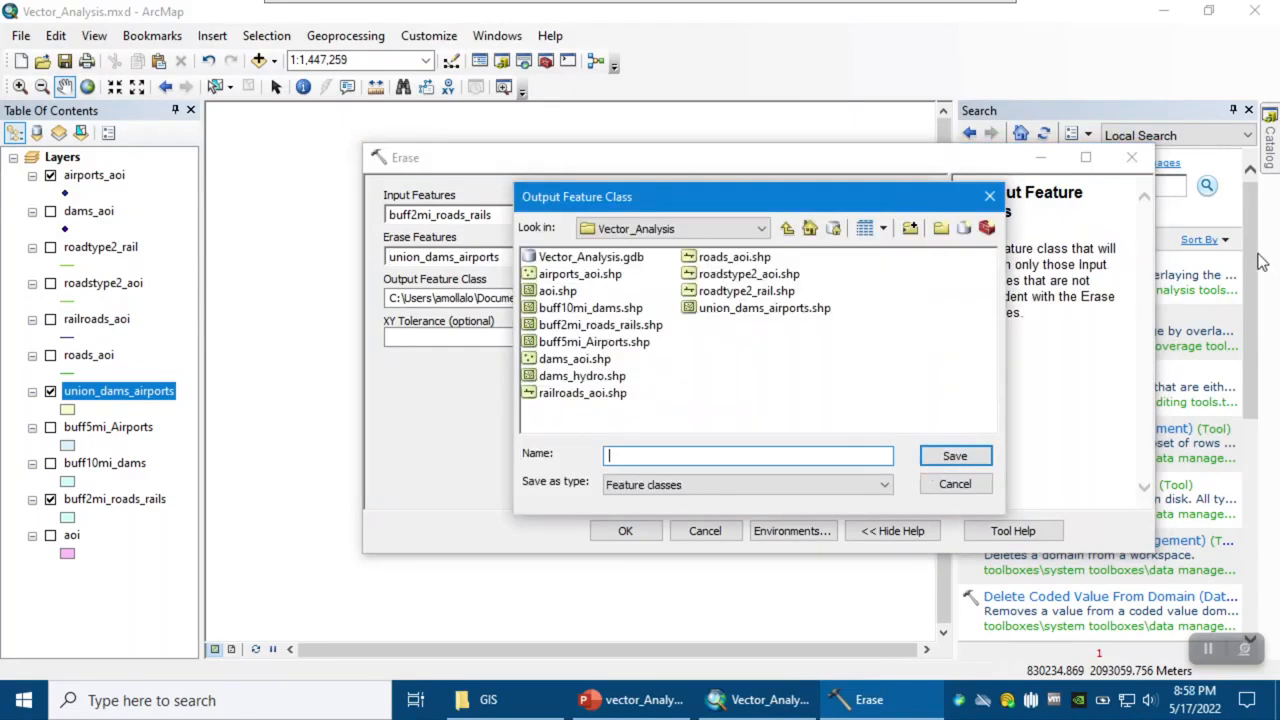
type("ha")
type("zardous_sites")
key("Return")
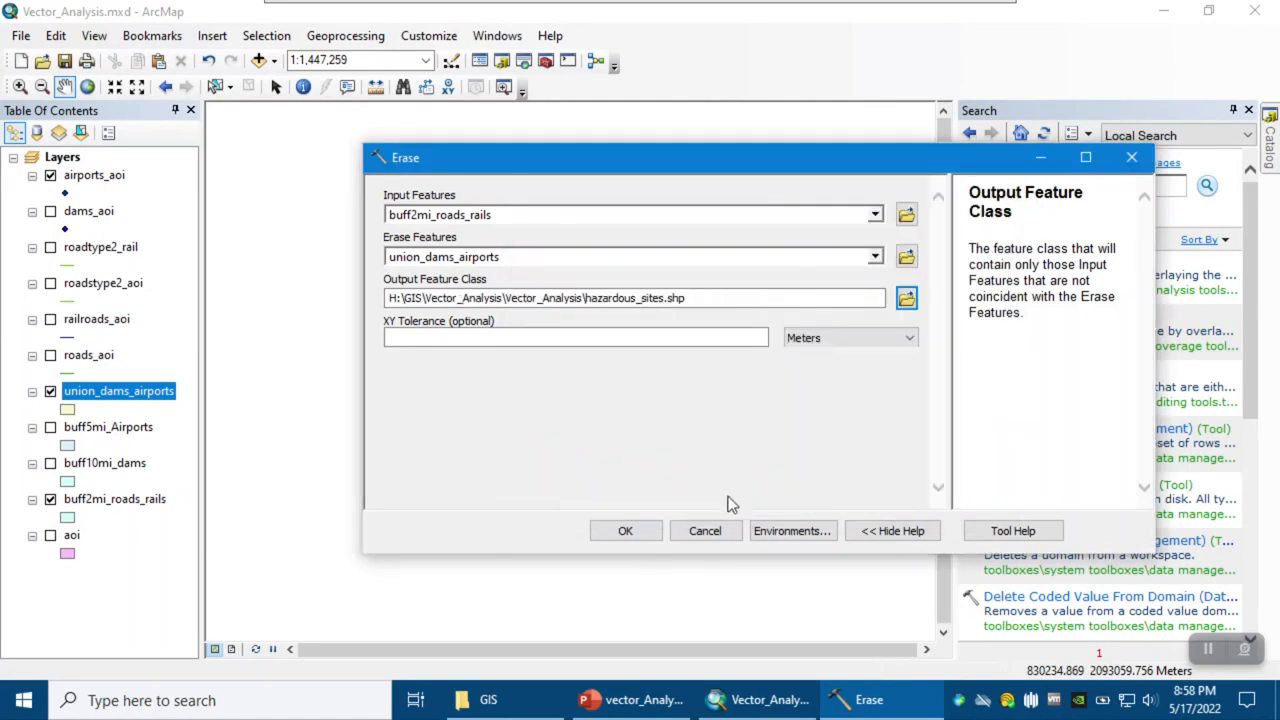
left_click(648, 540)
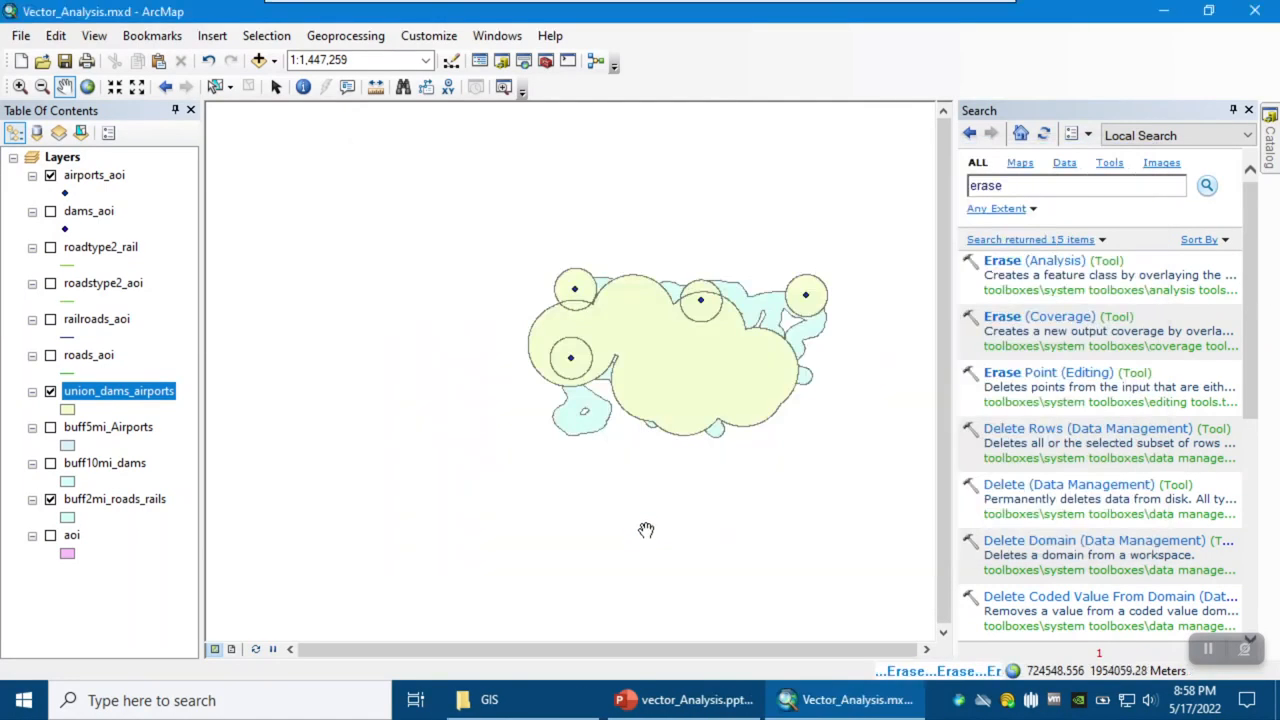
Turn off all layers, and display only the hazardous_sites and aoi layers.
right_click(57, 160)
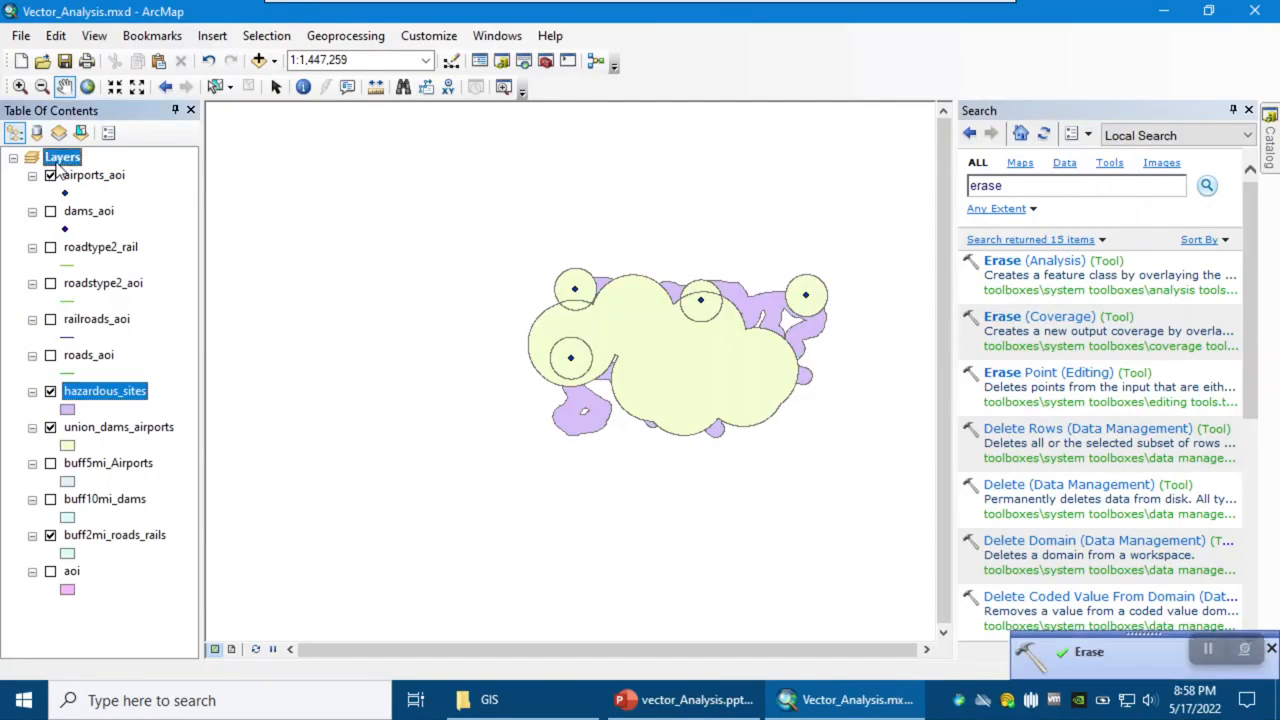
left_click(150, 336)
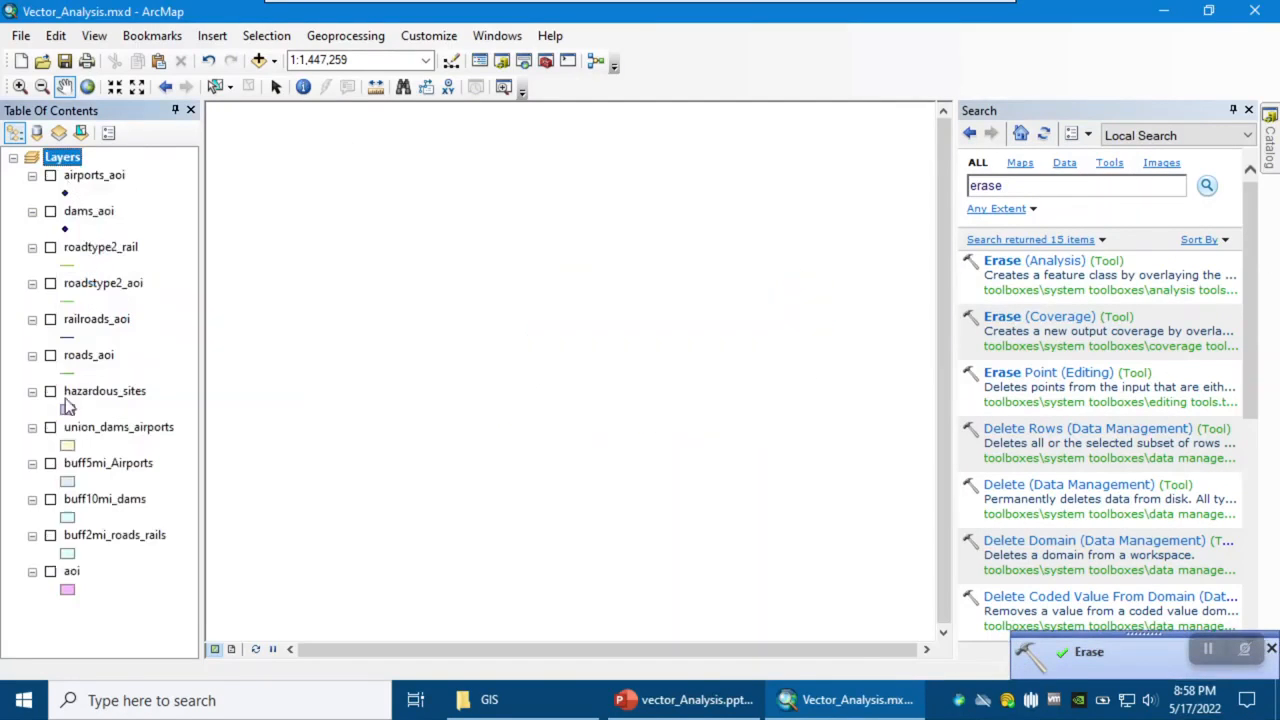
left_click(50, 392)
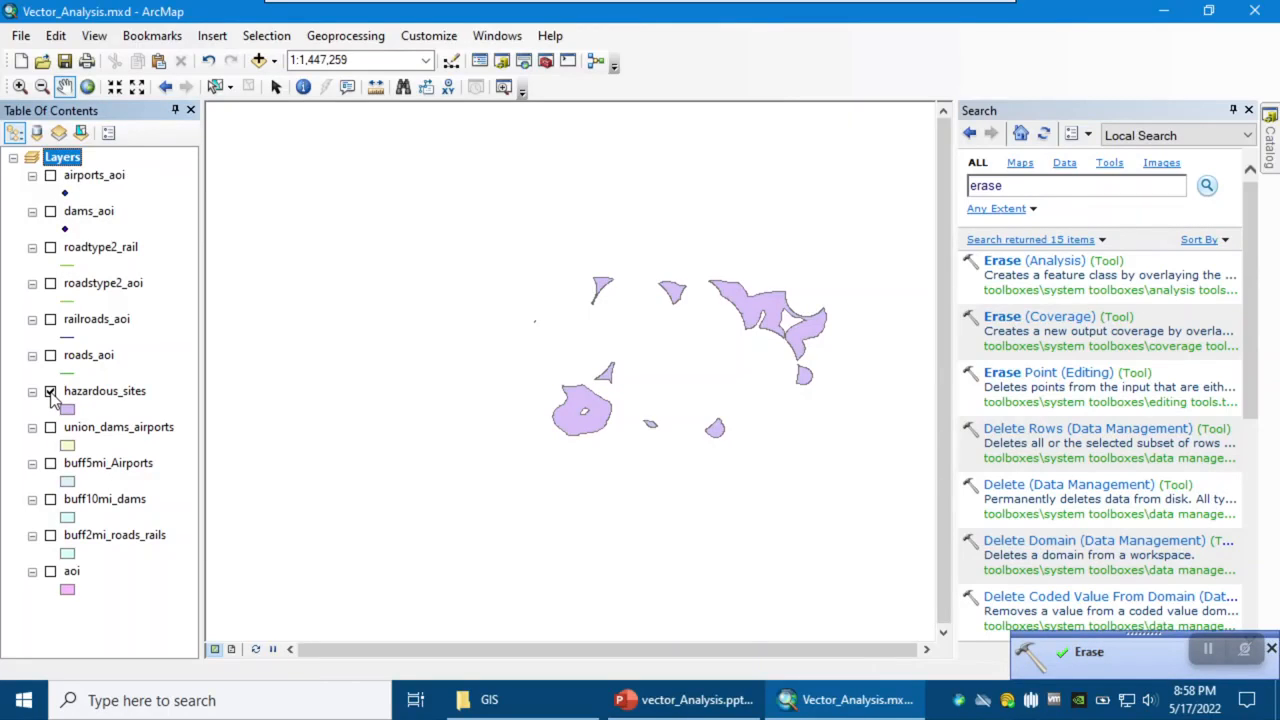
left_click(50, 572)
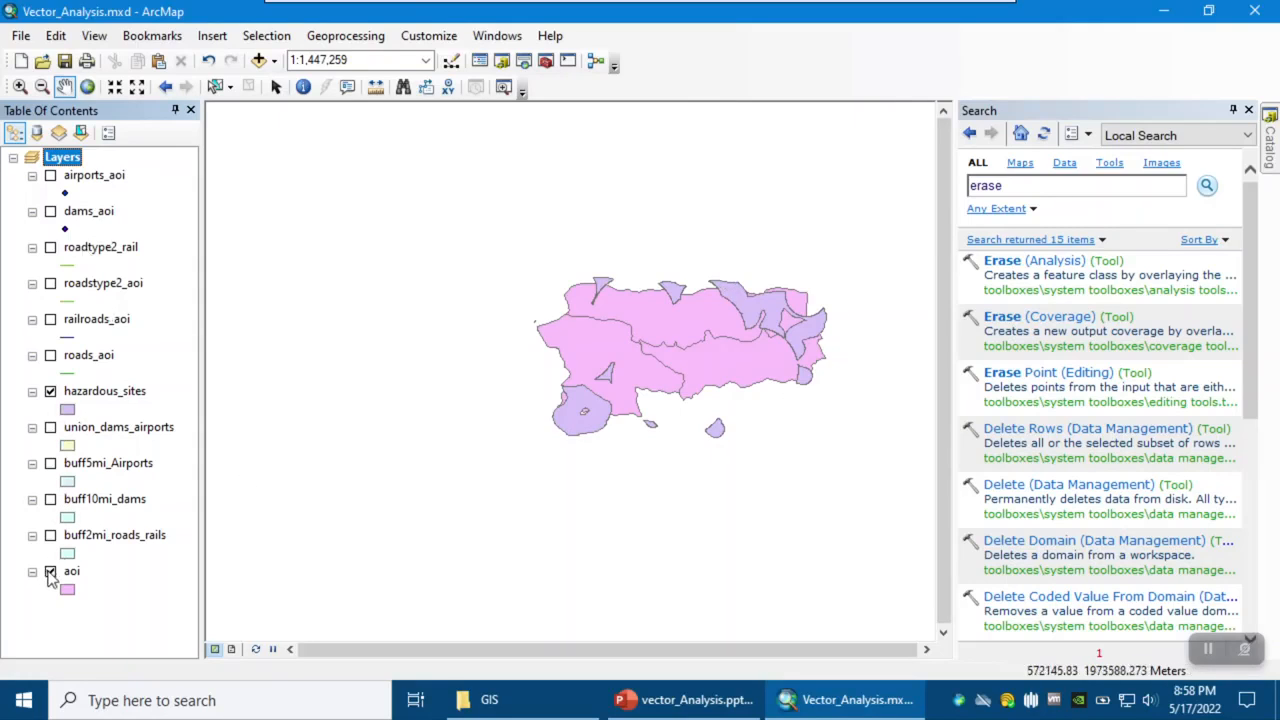
Change the hazardous_sites fill color to red and move the aoi layer above it in the drawing order.
left_click(70, 409)
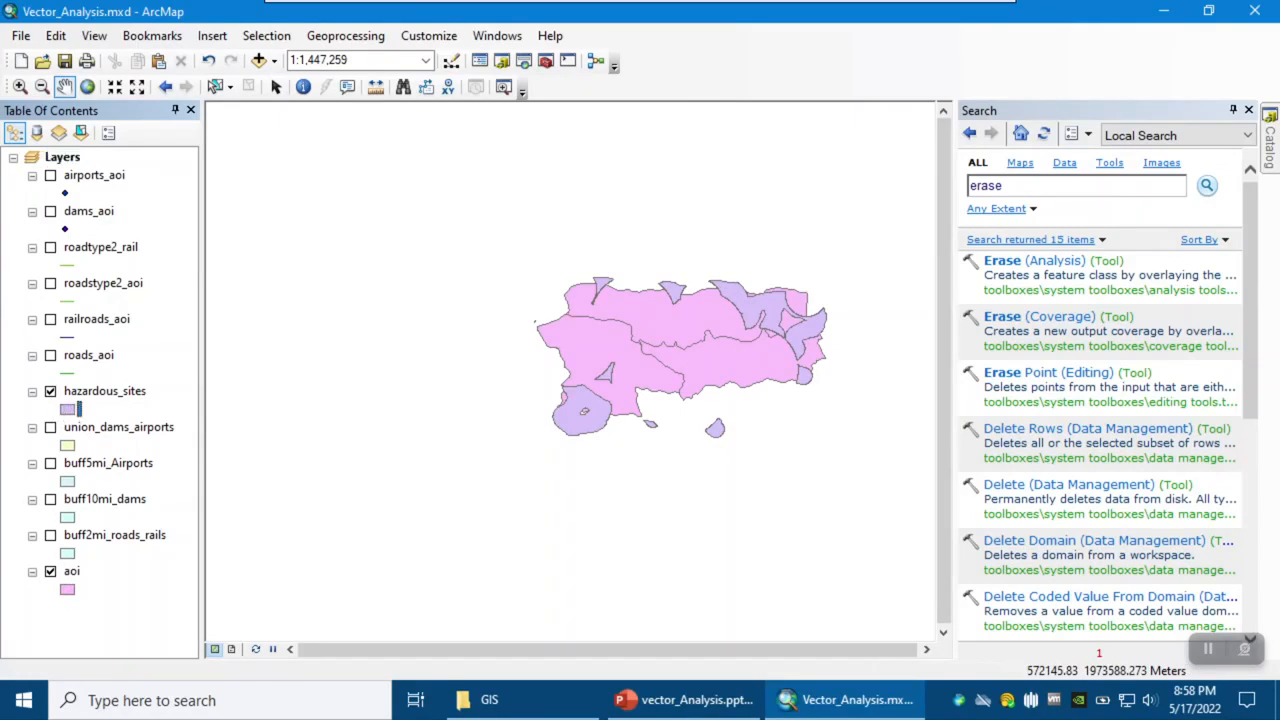
left_click(840, 274)
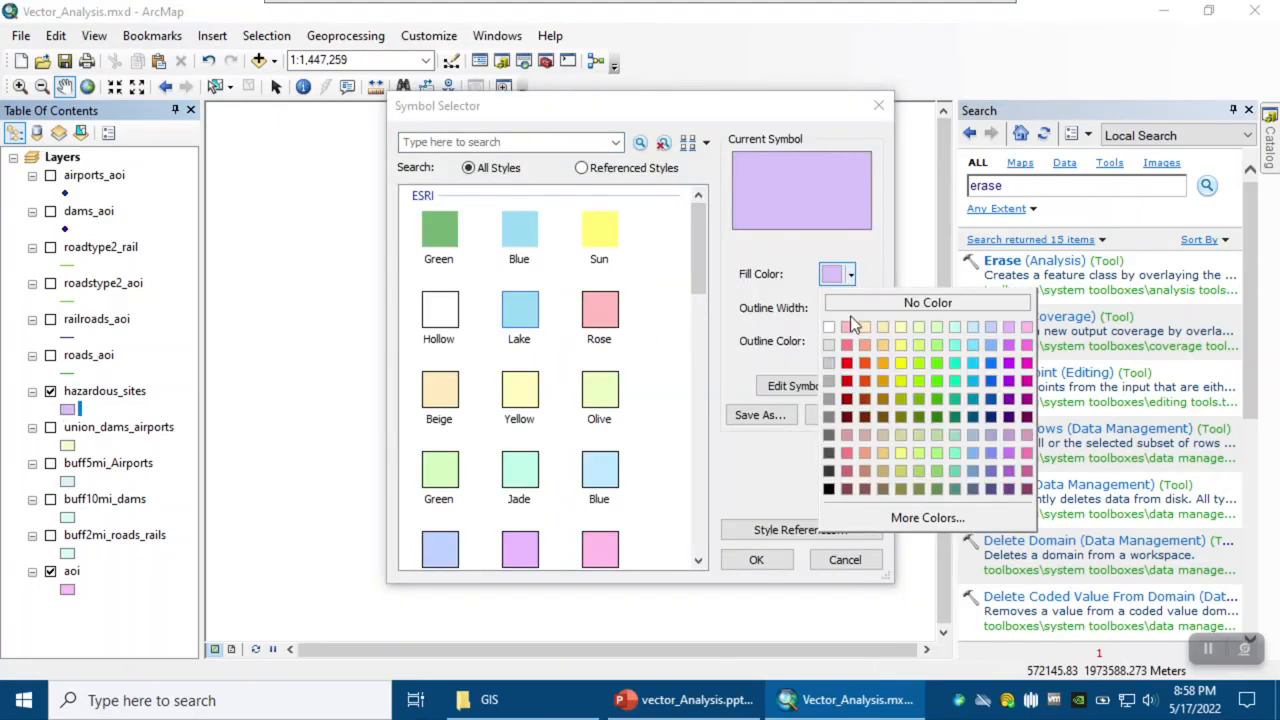
left_click(846, 362)
left_click(757, 560)
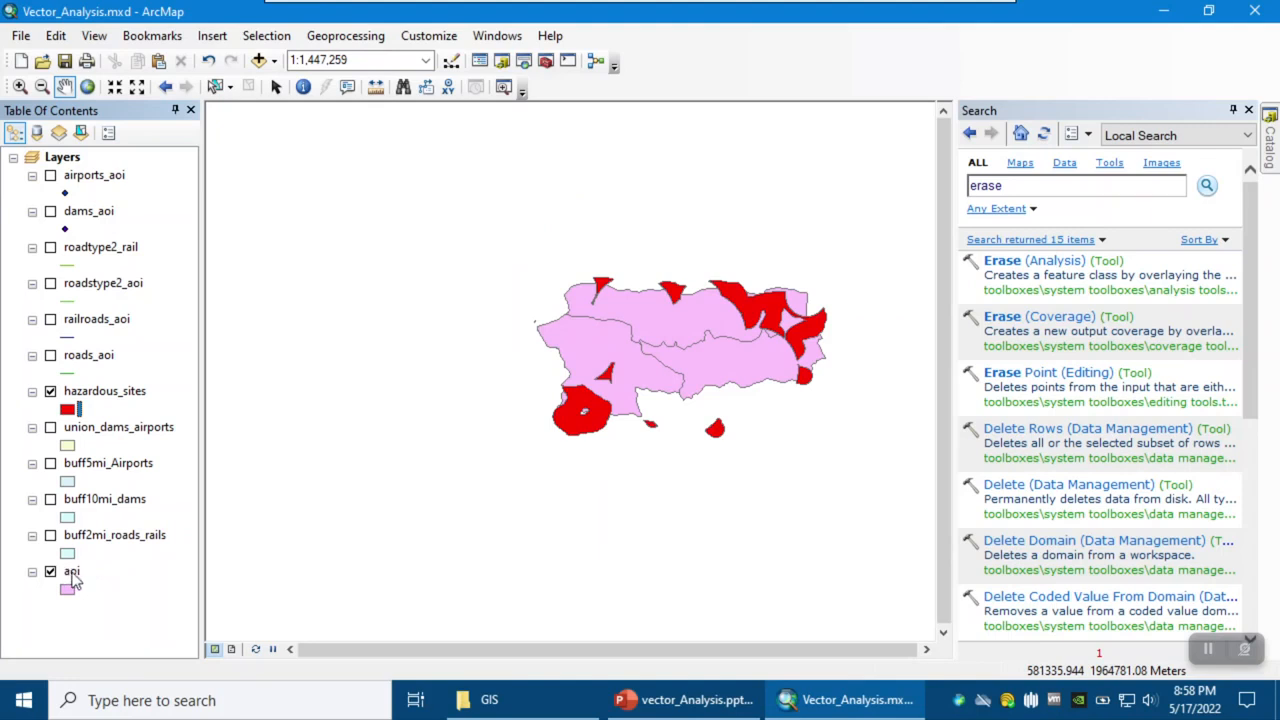
left_click_drag(72, 577, 80, 380)
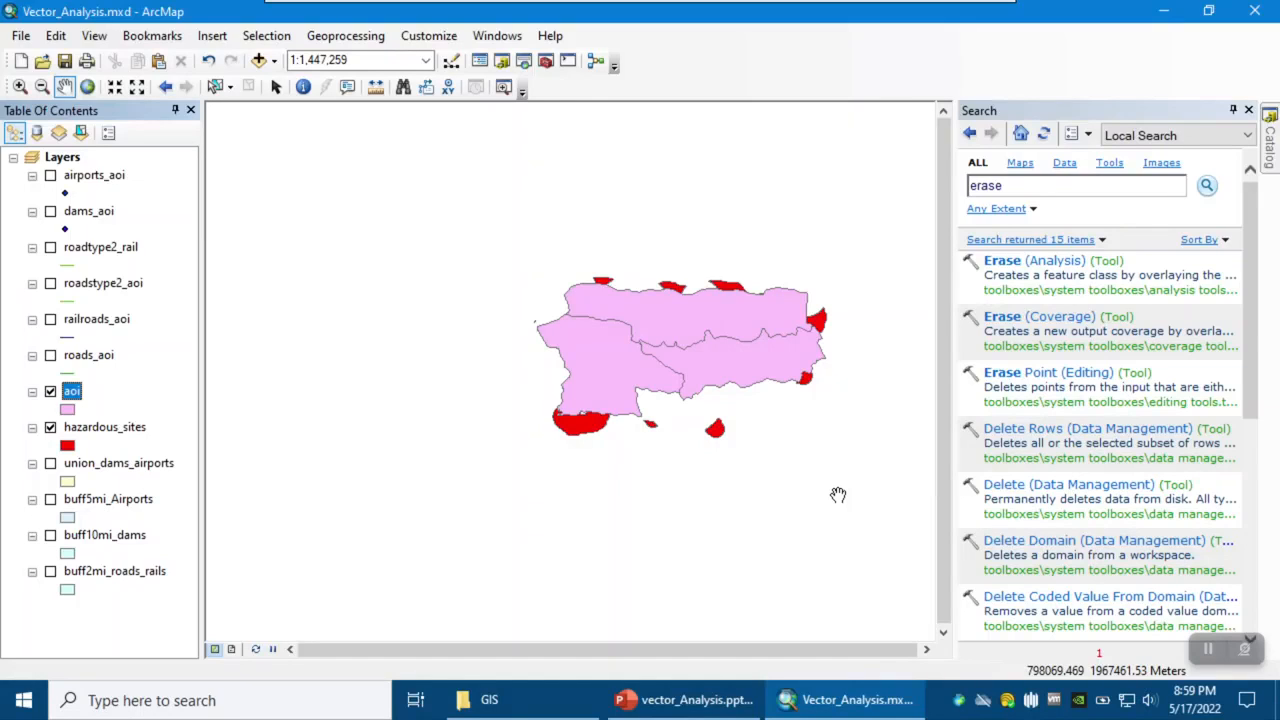
Search the tools for "clip" and open the Clip (Analysis) tool.
left_click(1090, 186)
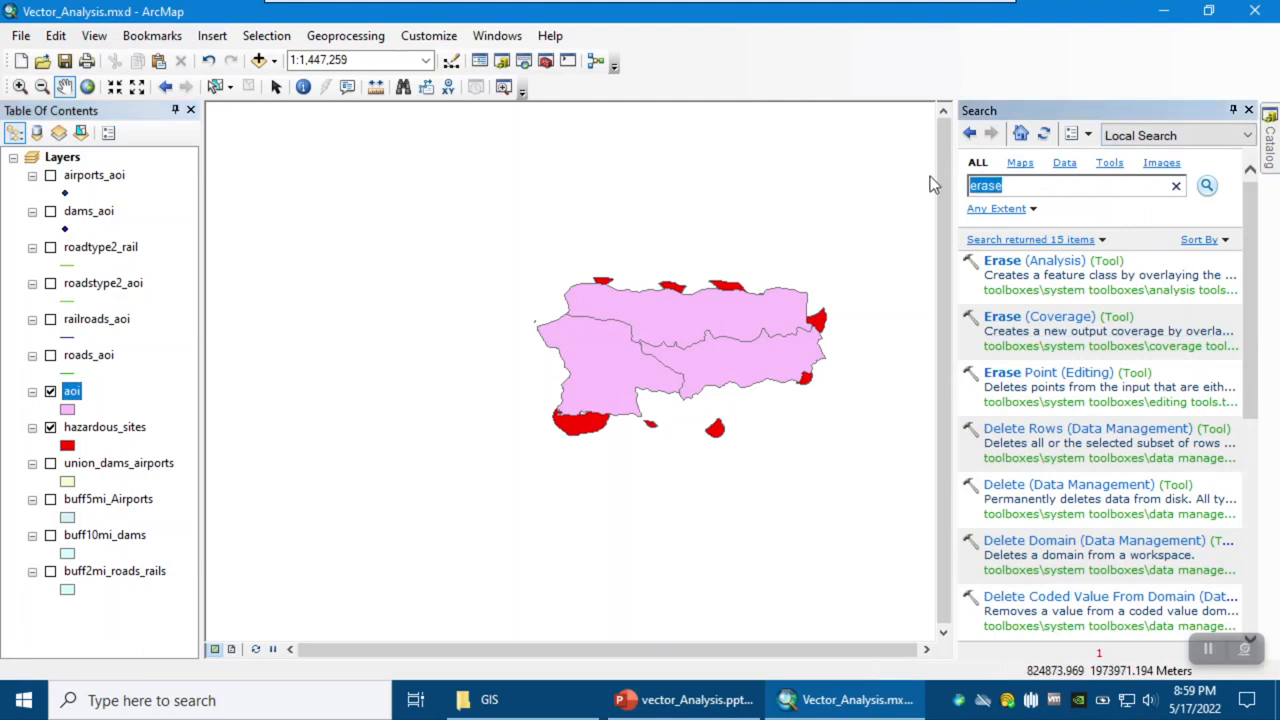
type("clip")
key("Return")
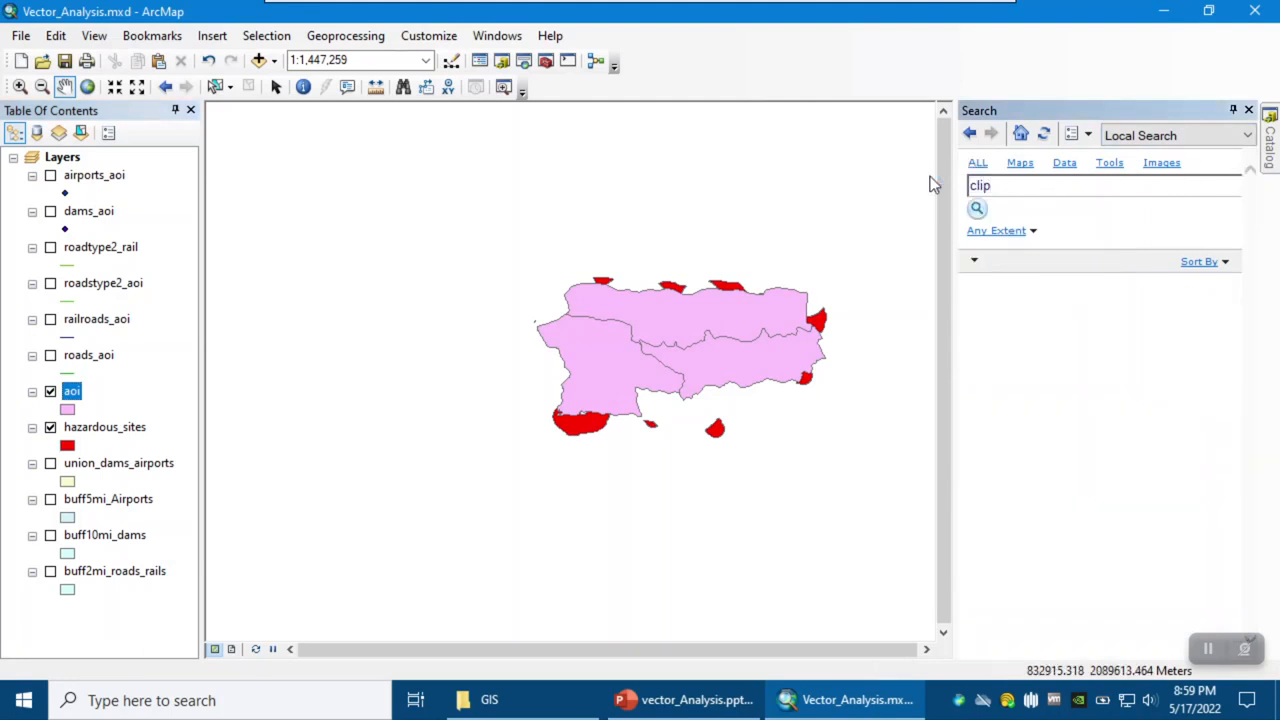
left_click(1056, 318)
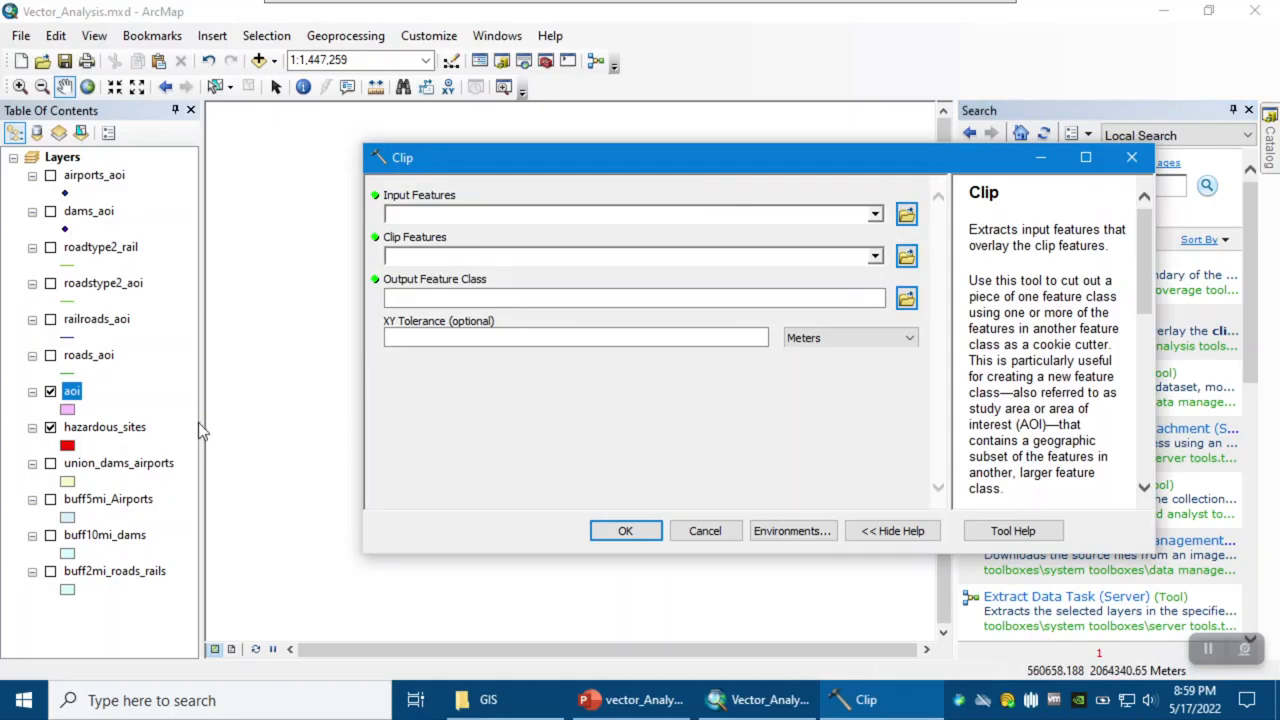
Clip hazardous_sites to the aoi layer, saving the output as final_hazardous in the Vector_Analysis folder.
left_click_drag(137, 427, 409, 212)
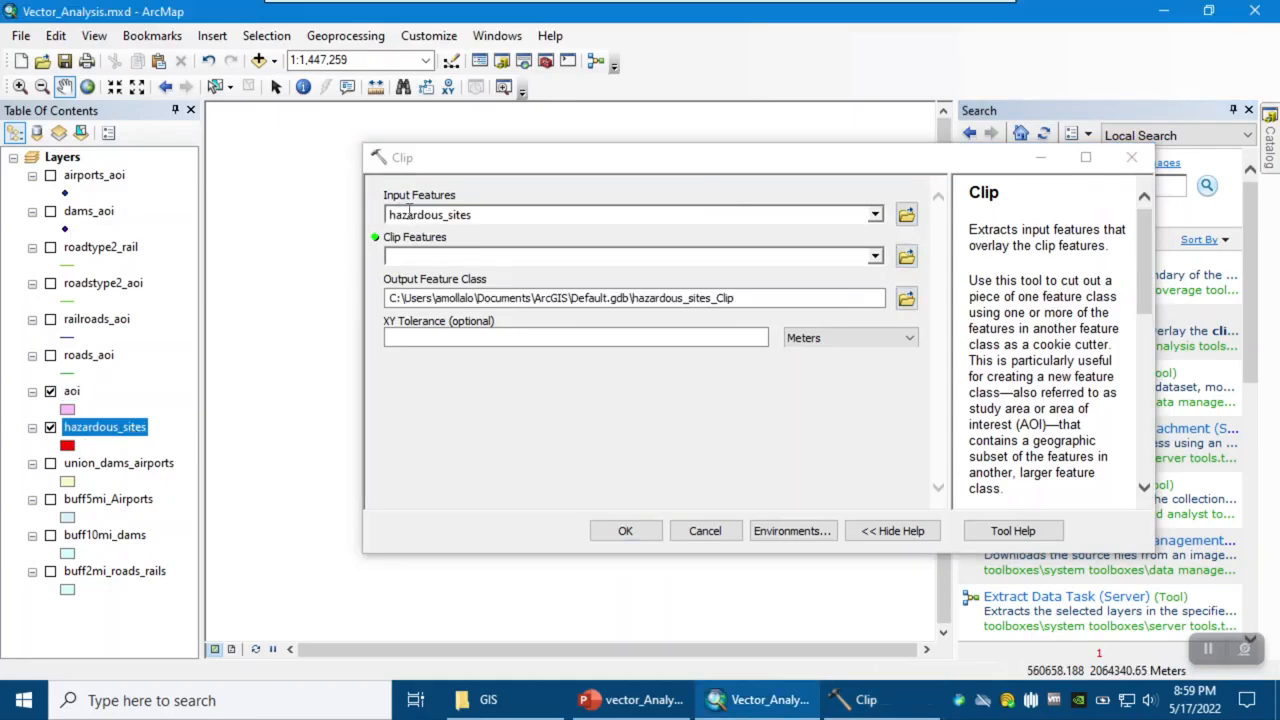
left_click_drag(71, 391, 453, 259)
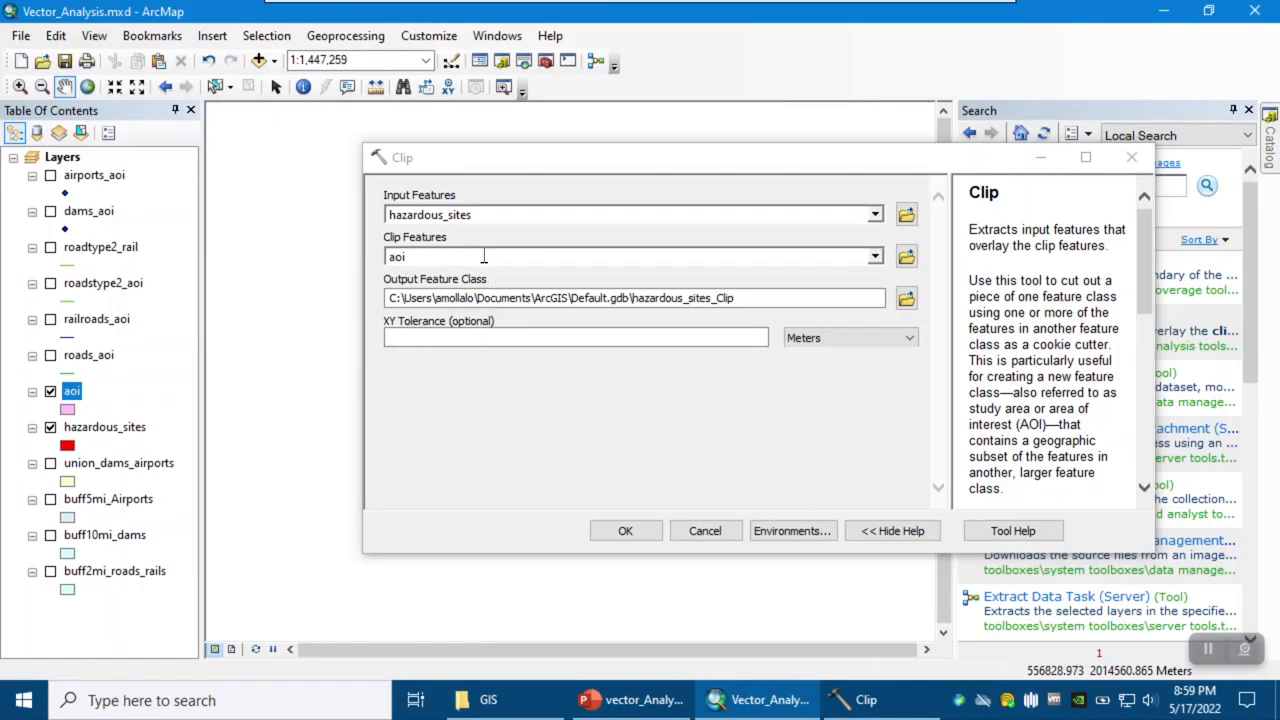
left_click(906, 298)
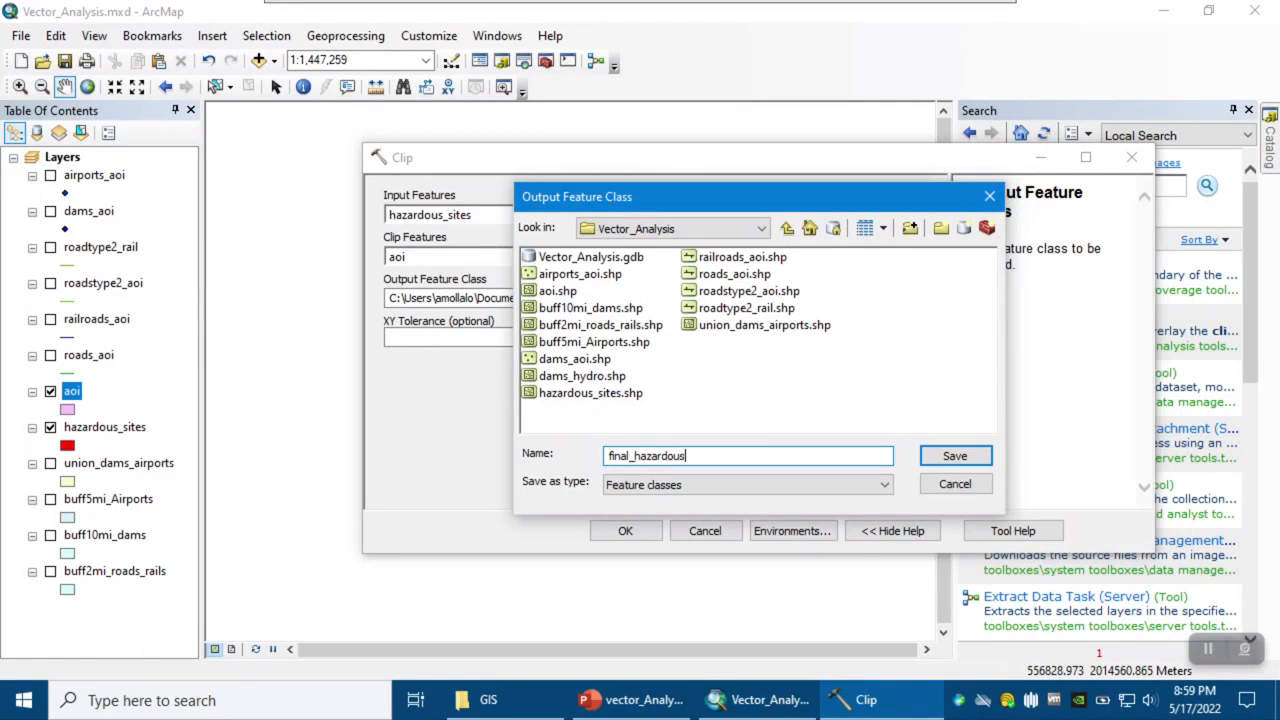
key("Return")
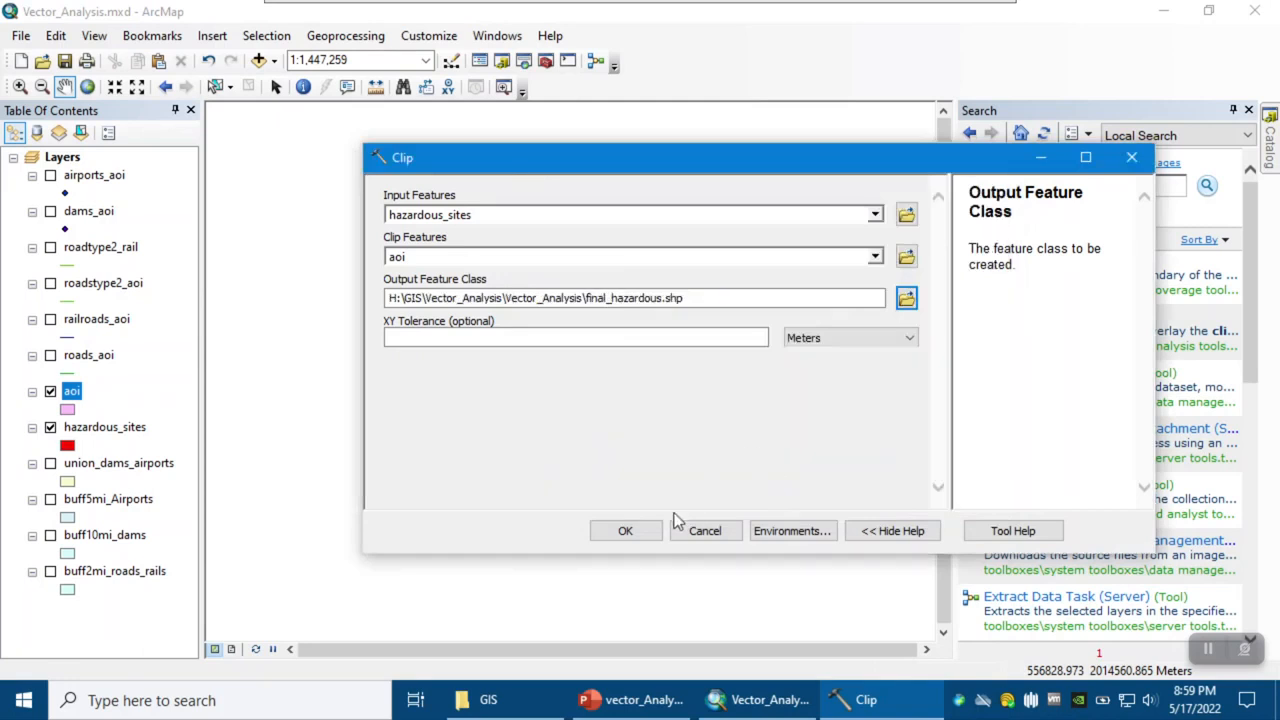
left_click(645, 534)
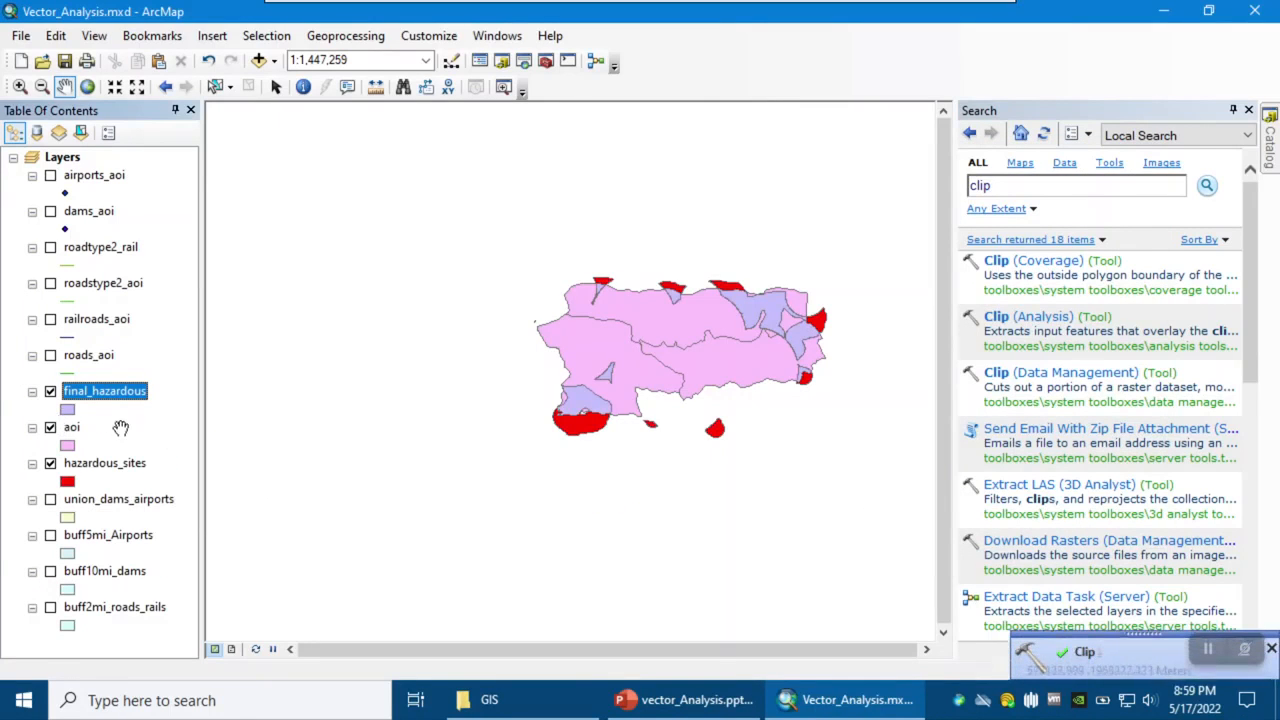
Hide the hazardous_sites and aoi layers so that only final_hazardous is displayed.
left_click(50, 463)
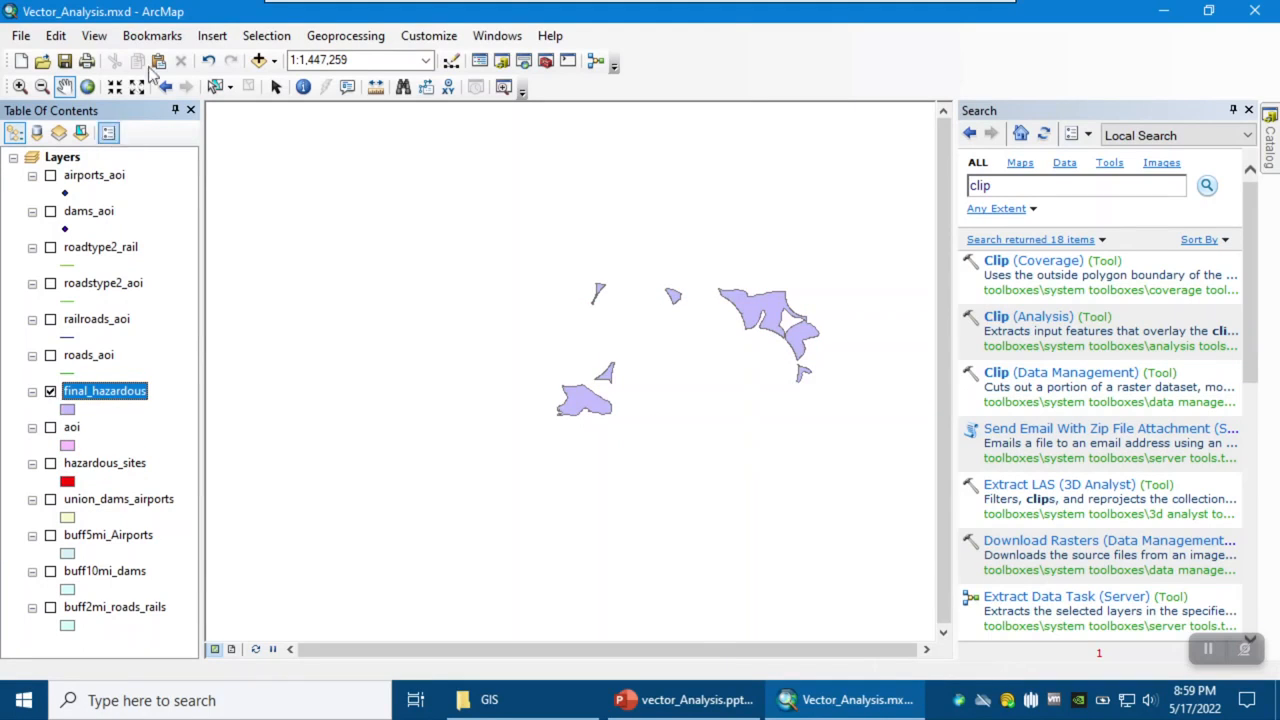
right_click(66, 161)
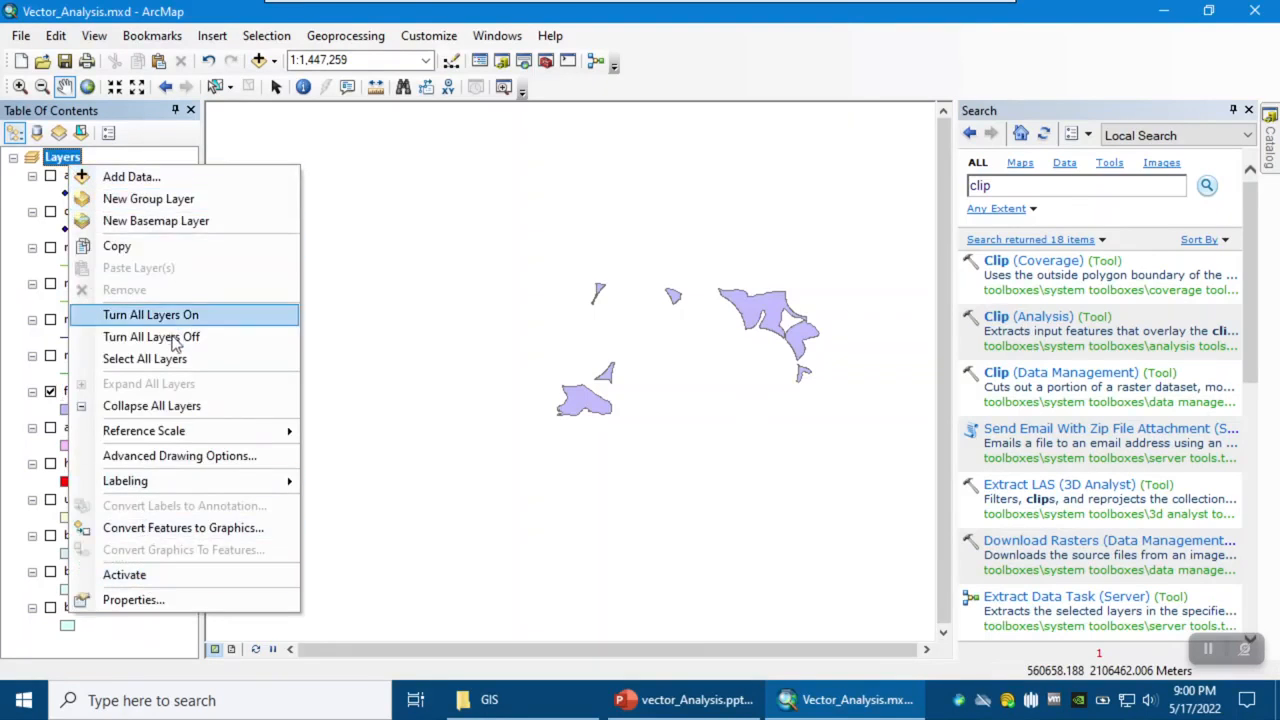
left_click(58, 183)
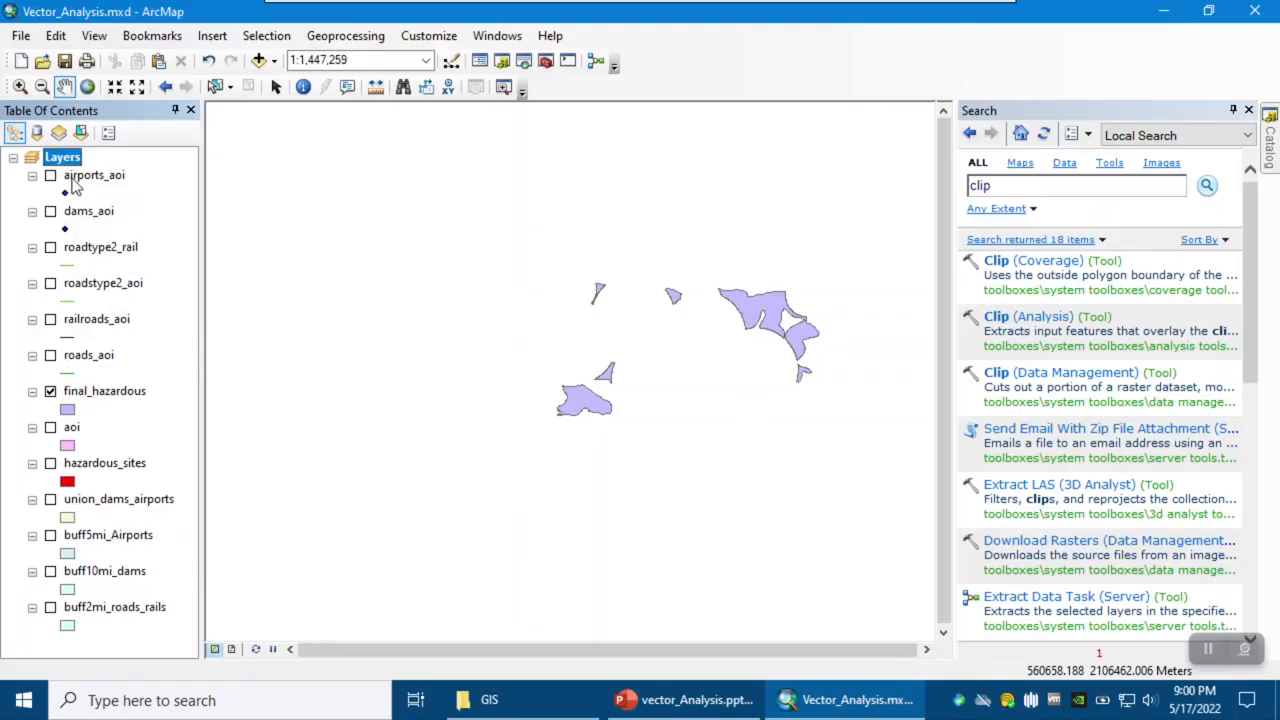
Select every layer from airports_aoi through buff2mi_roads_rails and remove them all from the map.
key("shift+Down")
key("shift+Down")
key("shift+Down")
key("shift+End")
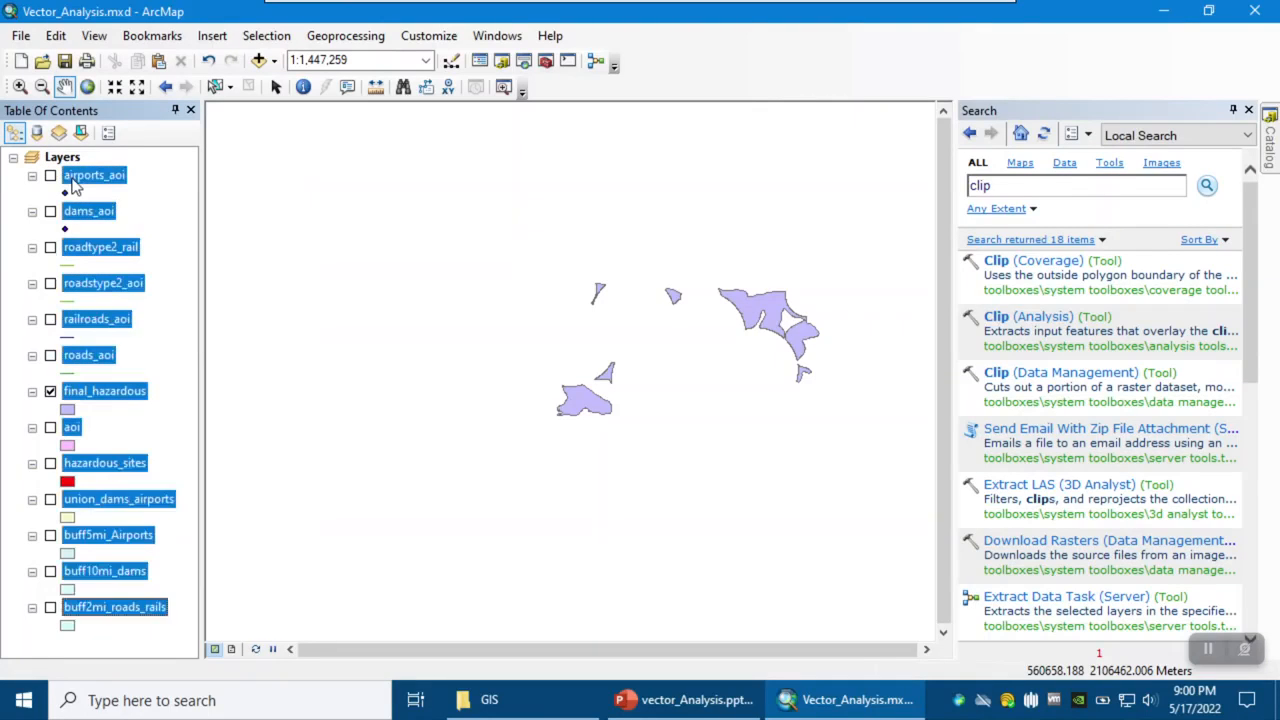
right_click(75, 185)
left_click(112, 209)
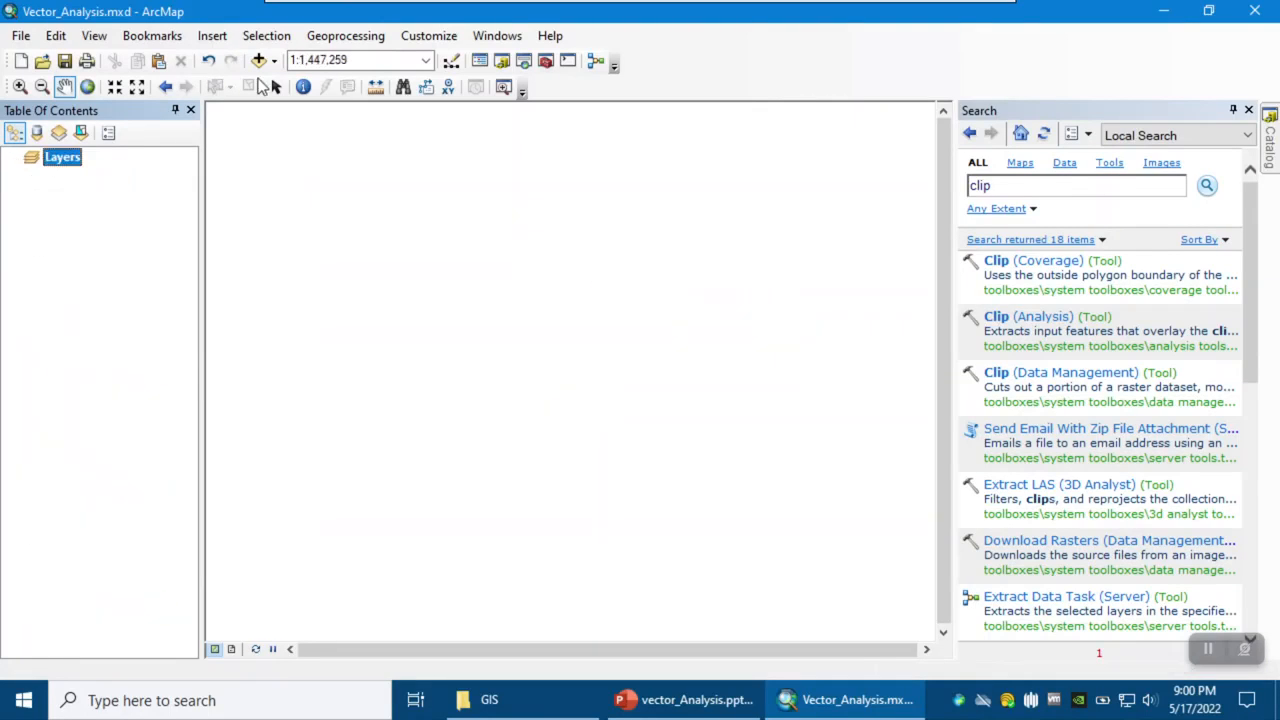
Add final_hazardous.shp from the Vector_Analysis folder to the map.
left_click(258, 60)
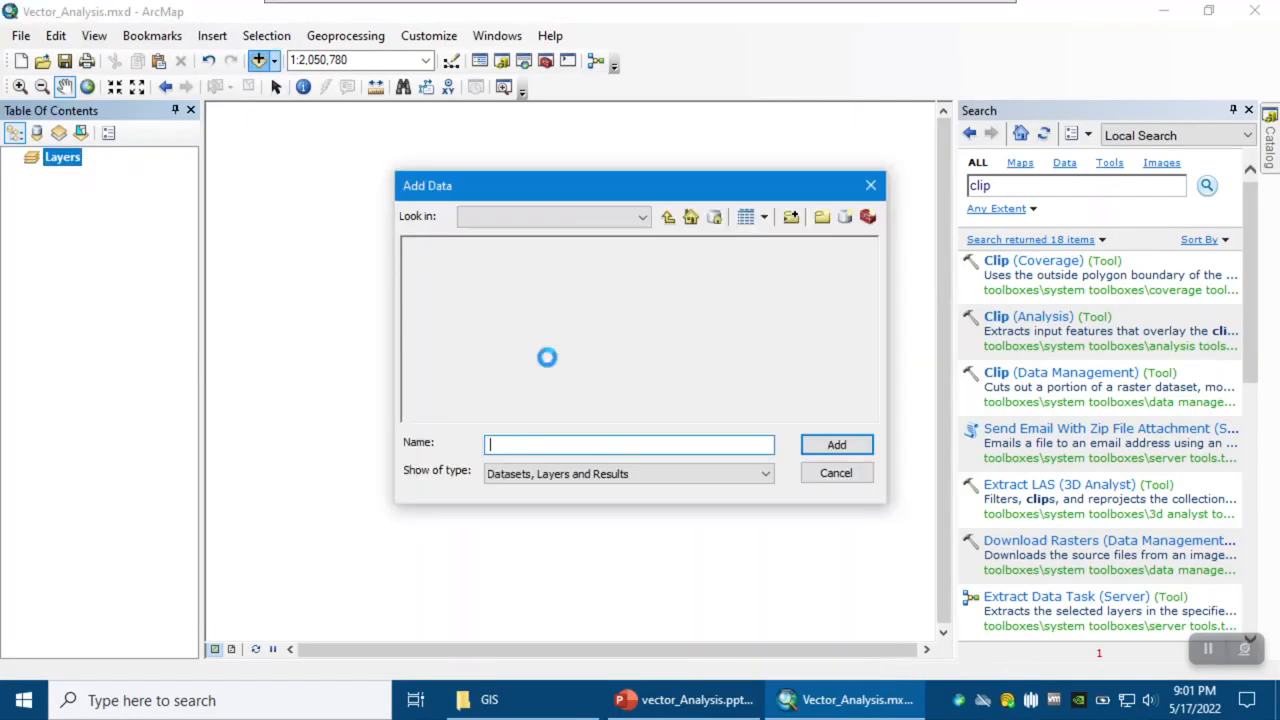
left_click(668, 217)
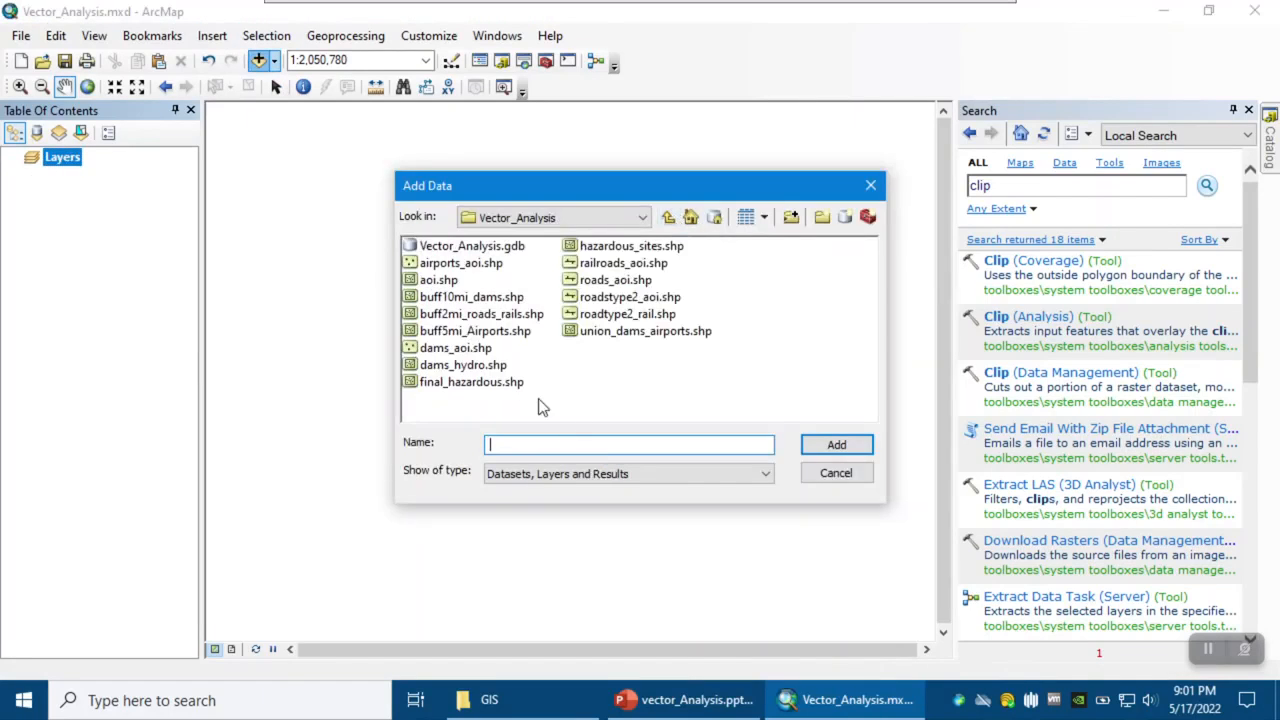
left_click(458, 382)
left_click(836, 445)
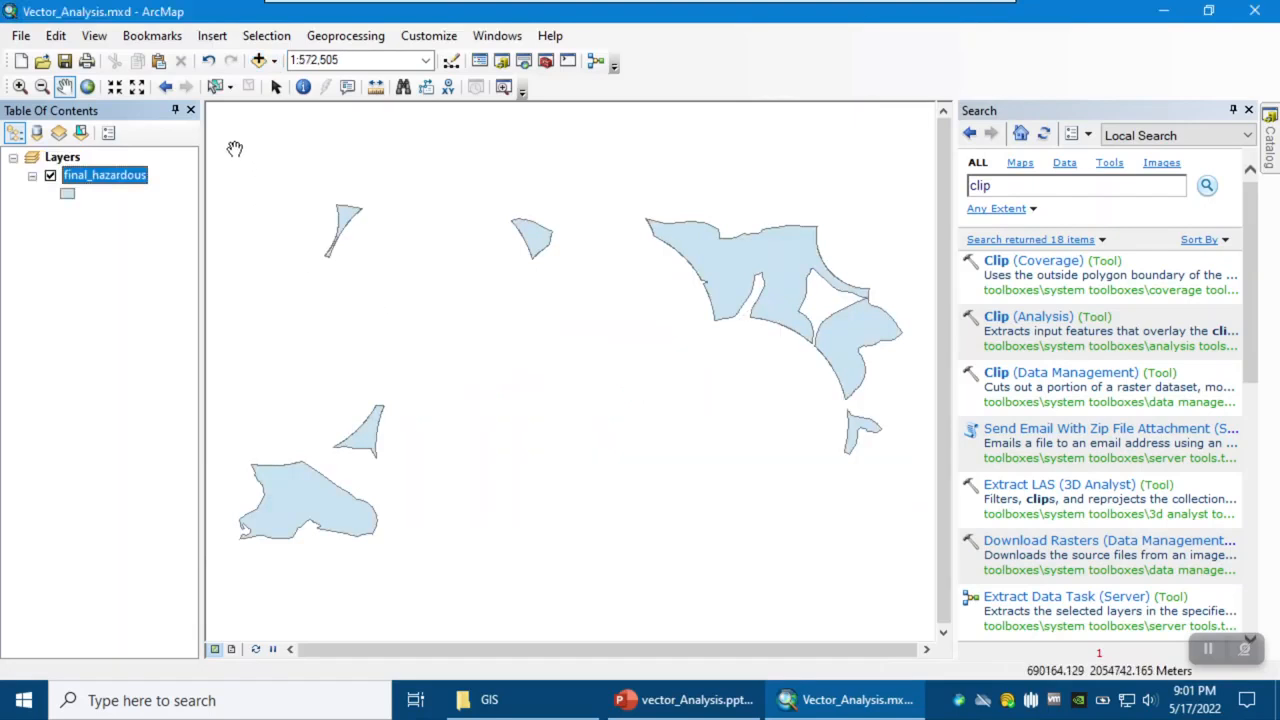
Add the Airports, Dams, Hydro_regions, Railroads and Roads feature classes from Vector_Analysis.gdb to the map.
left_click(258, 60)
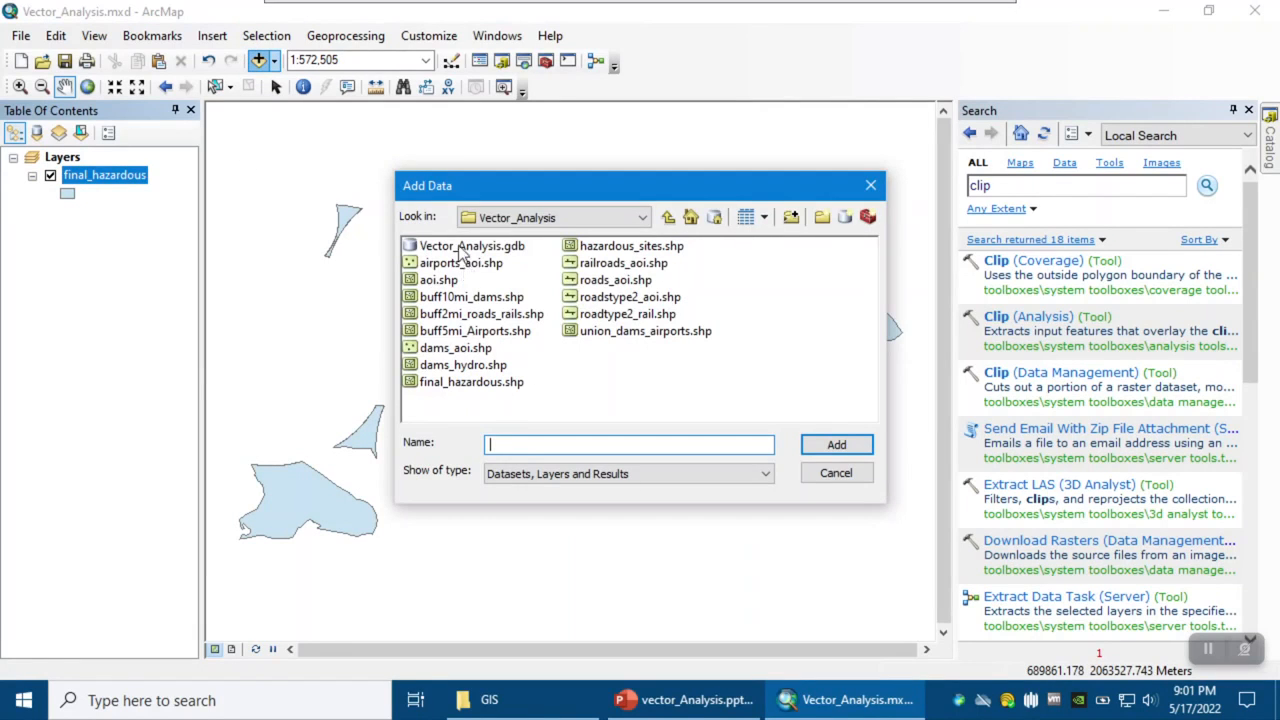
double_click(462, 248)
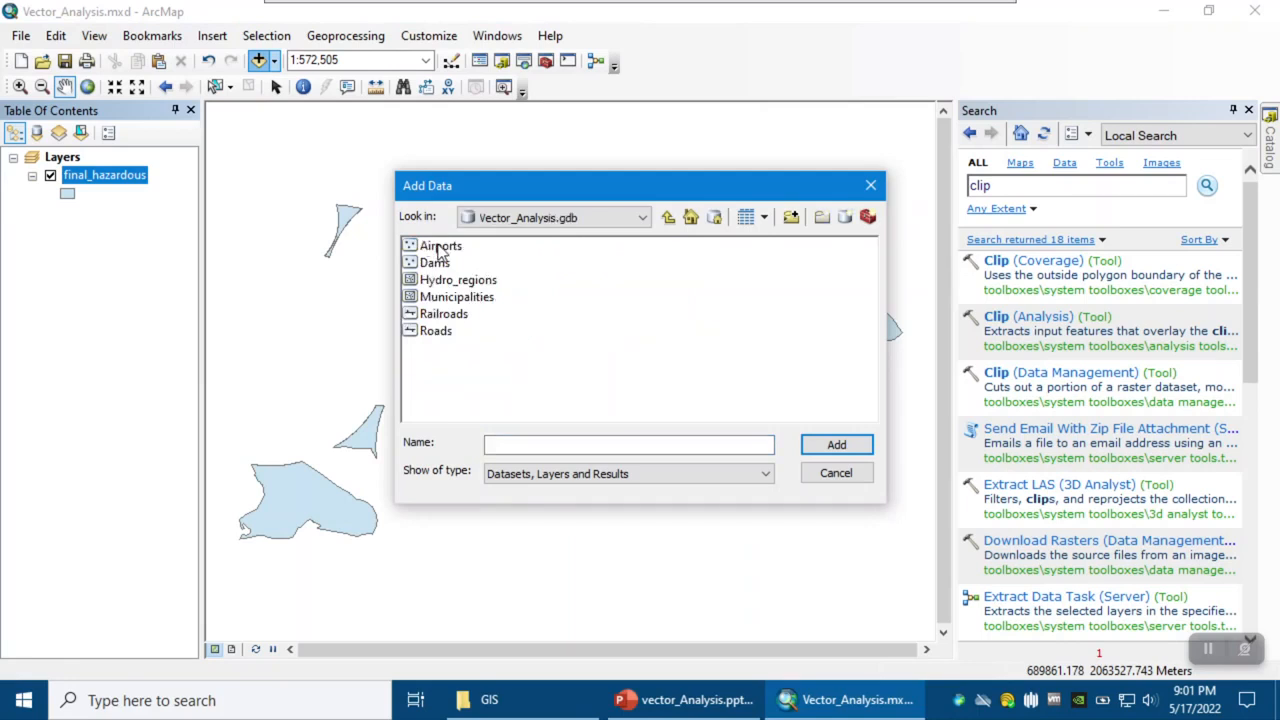
left_click(440, 250)
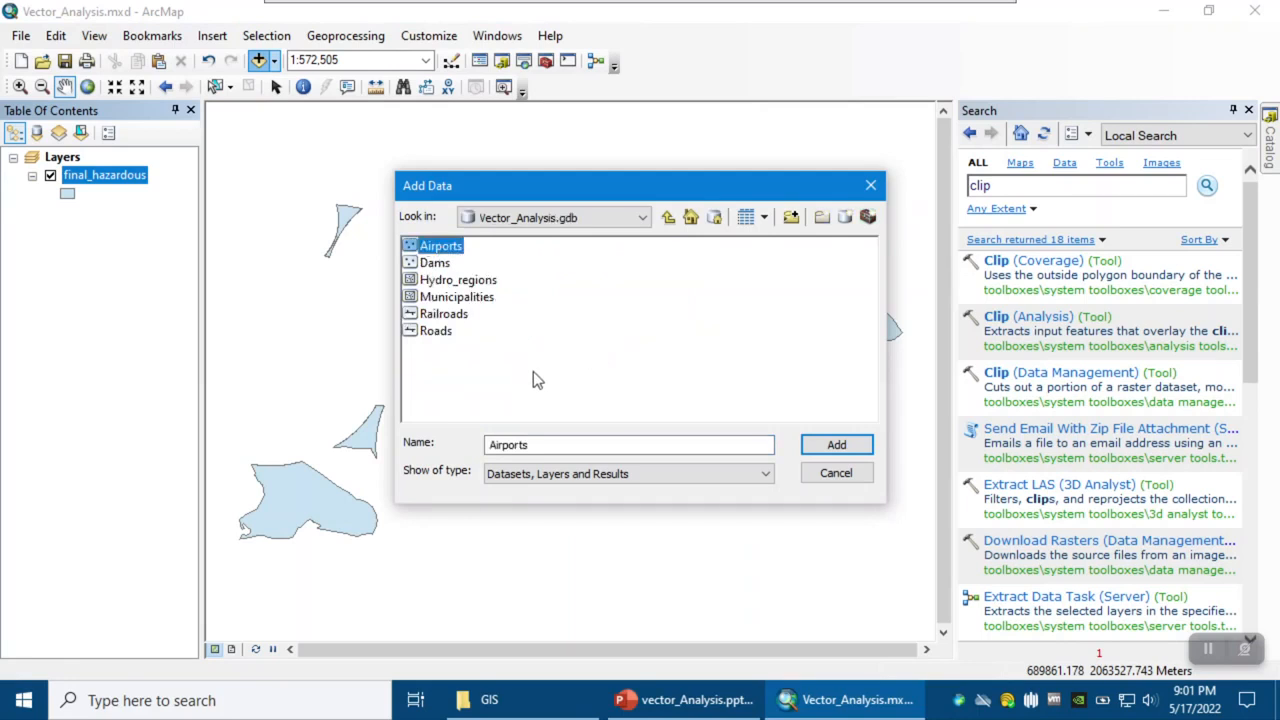
left_click(440, 263, "ctrl")
left_click(472, 282, "ctrl")
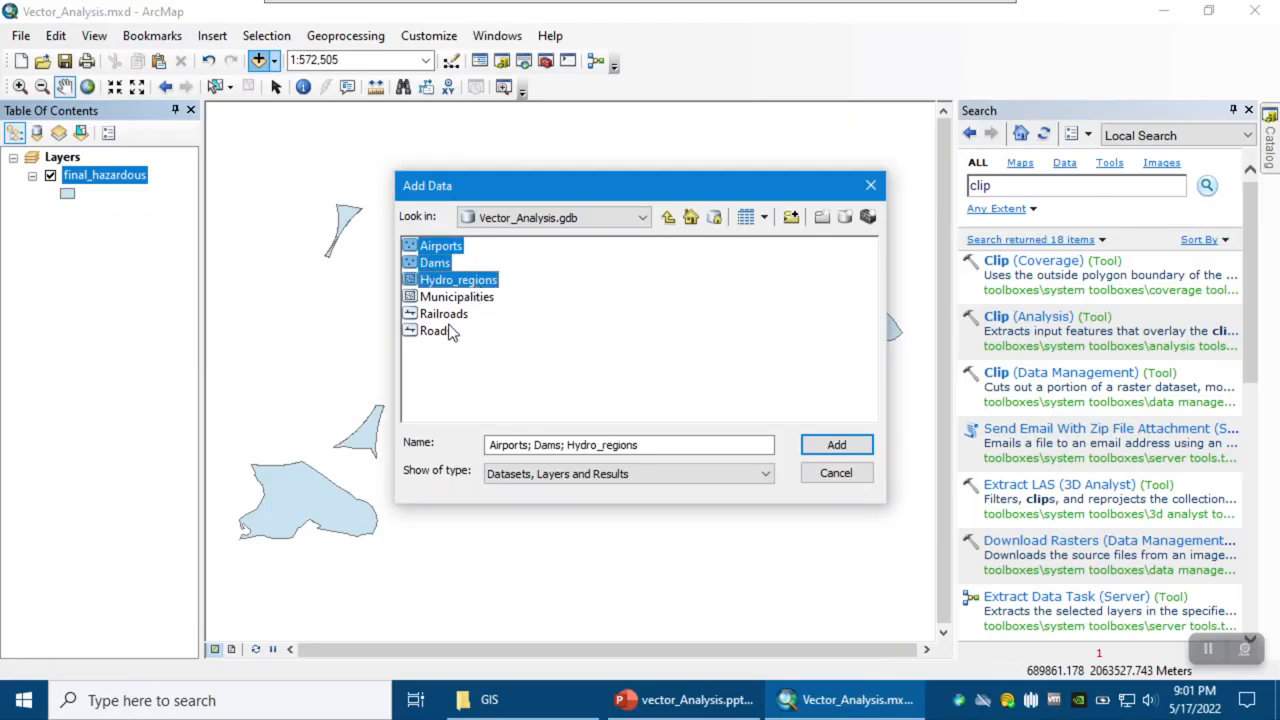
left_click(449, 315, "ctrl")
left_click(450, 335, "ctrl")
left_click(838, 444)
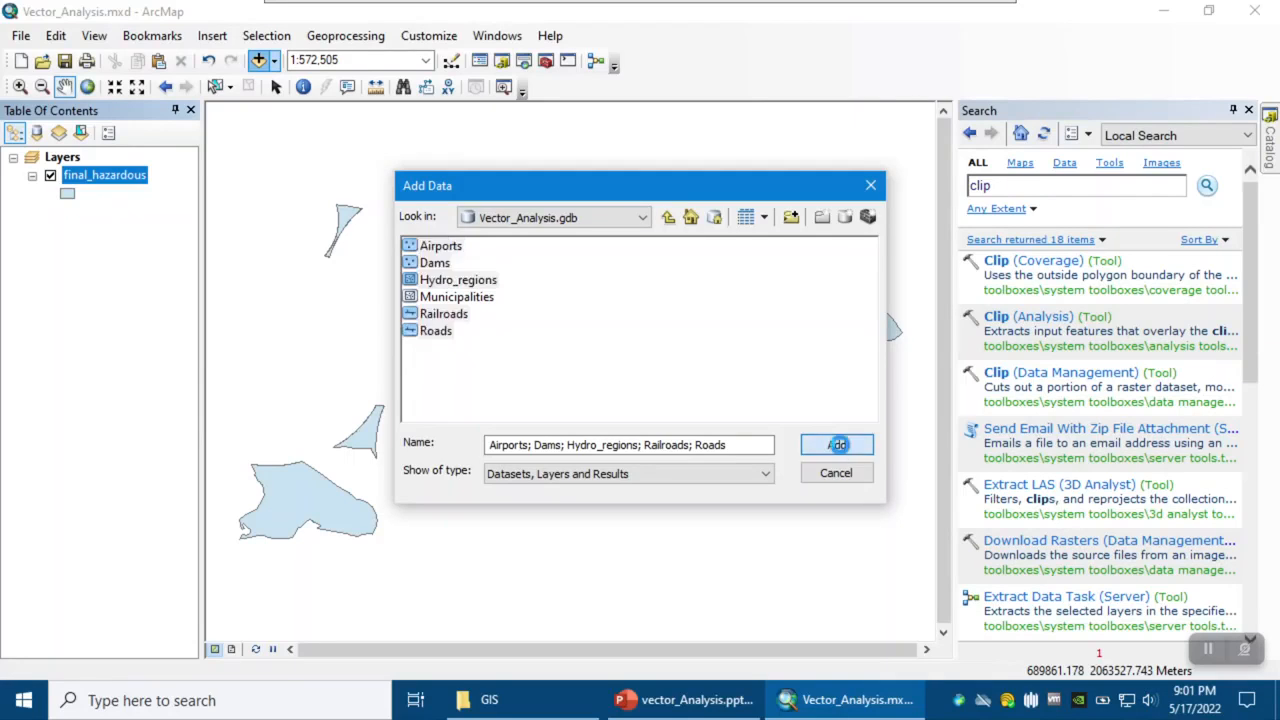
Move the final_hazardous layer above all the other layers in the drawing order.
left_click(87, 87)
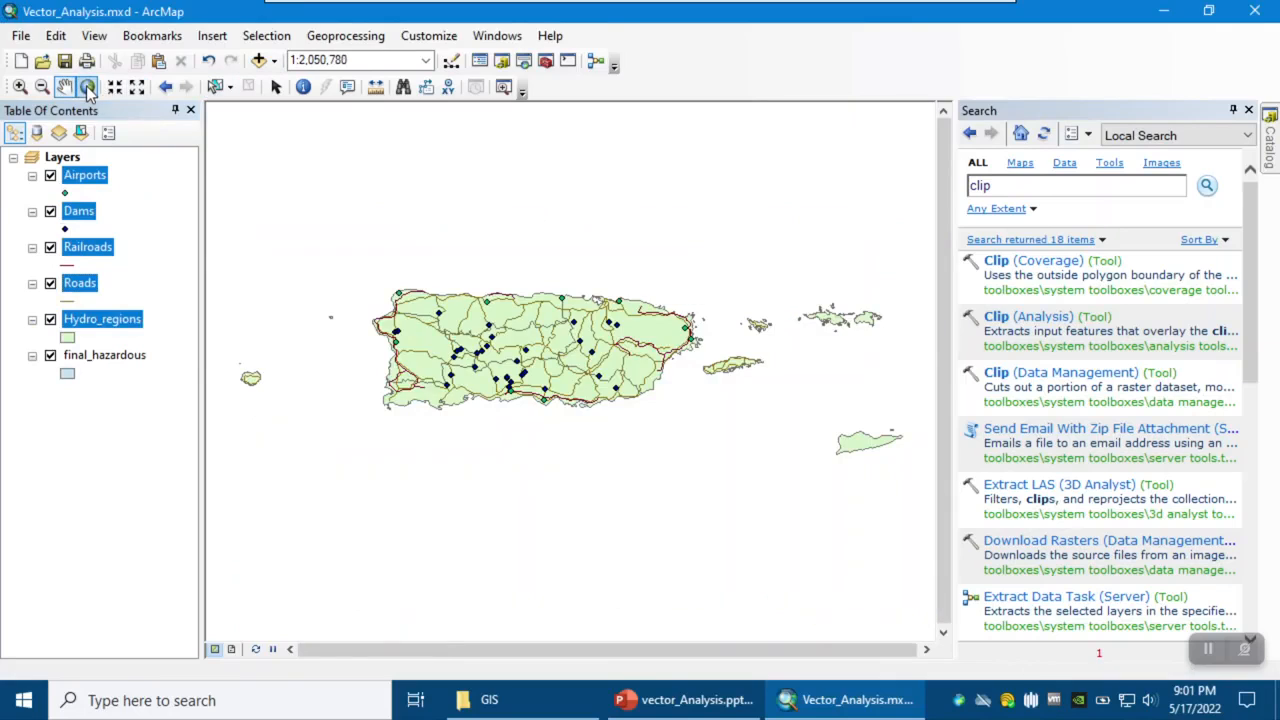
left_click(90, 356)
left_click_drag(90, 356, 104, 176)
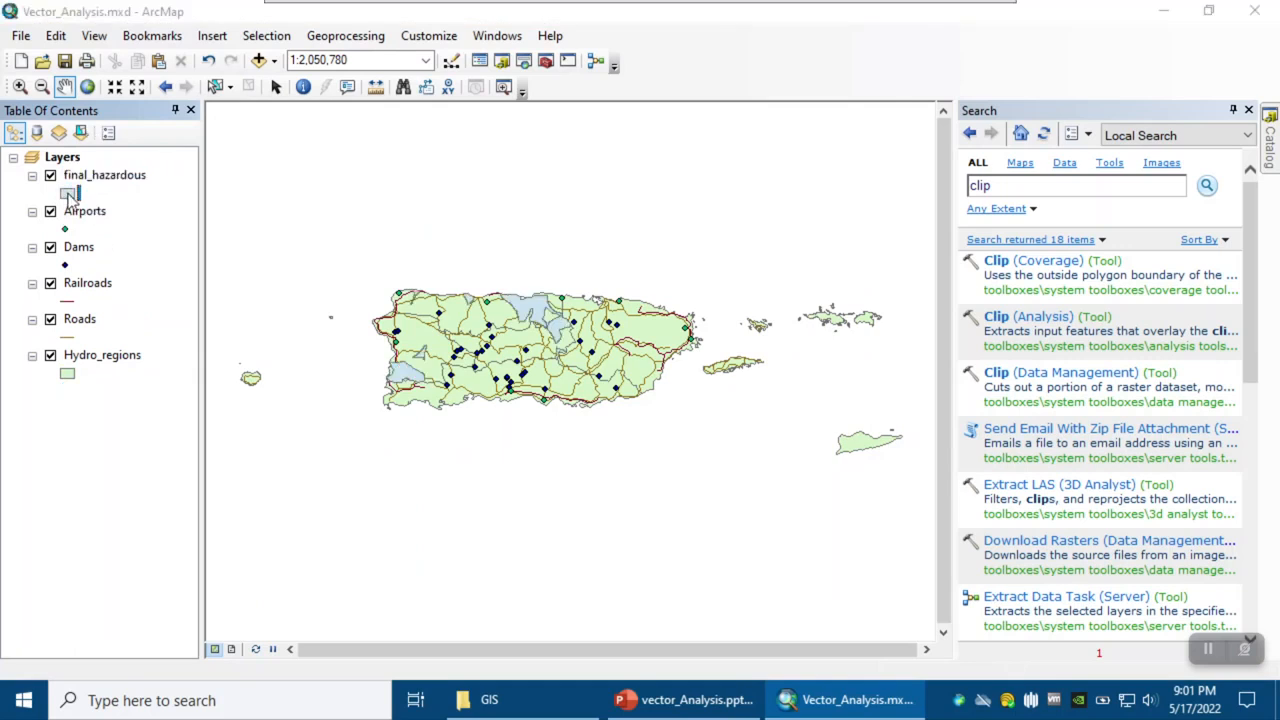
Change the fill color of the final_hazardous polygons to red.
left_click(67, 193)
left_click(835, 274)
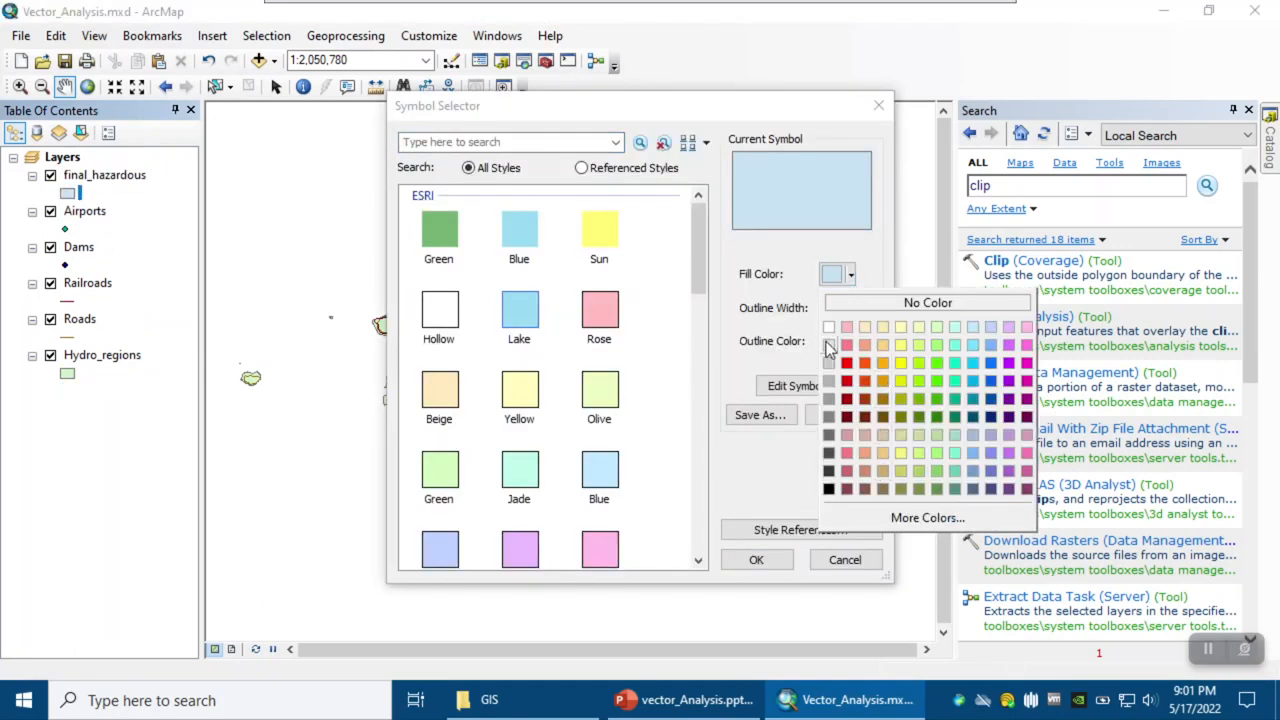
left_click(847, 362)
left_click(756, 560)
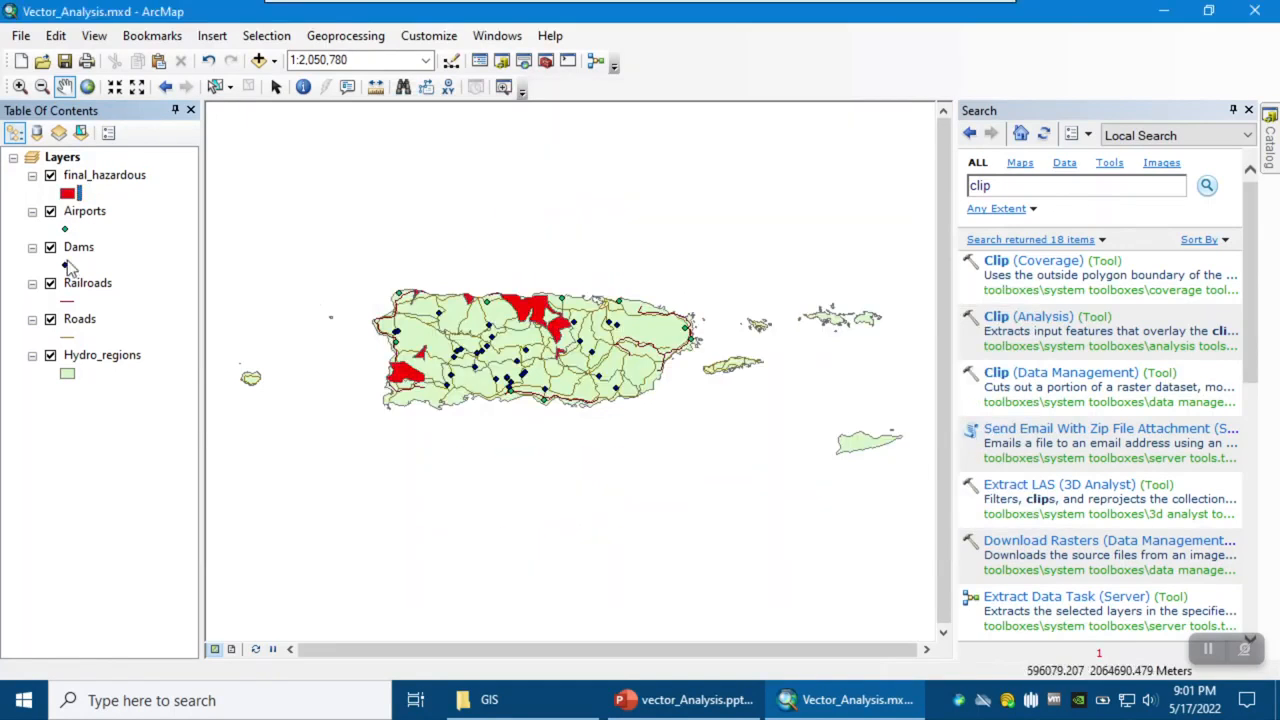
Search the symbols for "airport" and symbolize the Airports layer with Airport 2 from the Business style at size 17.
left_click(66, 229)
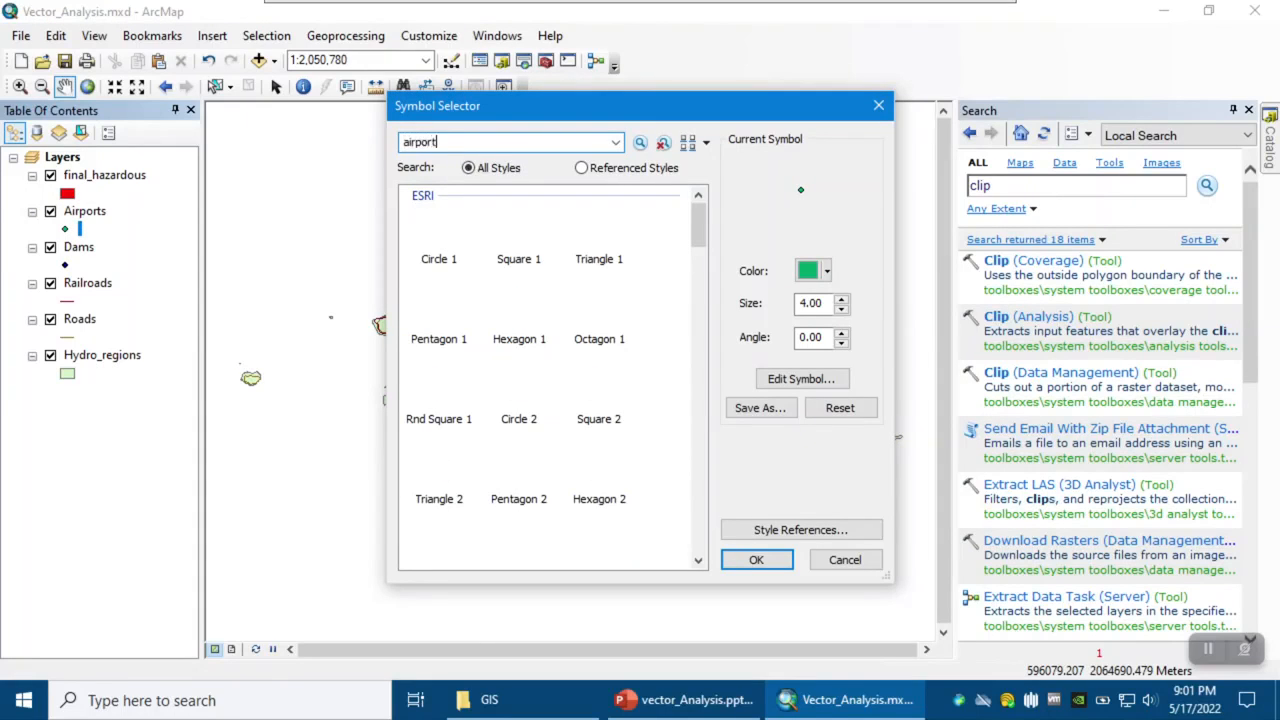
key("Return")
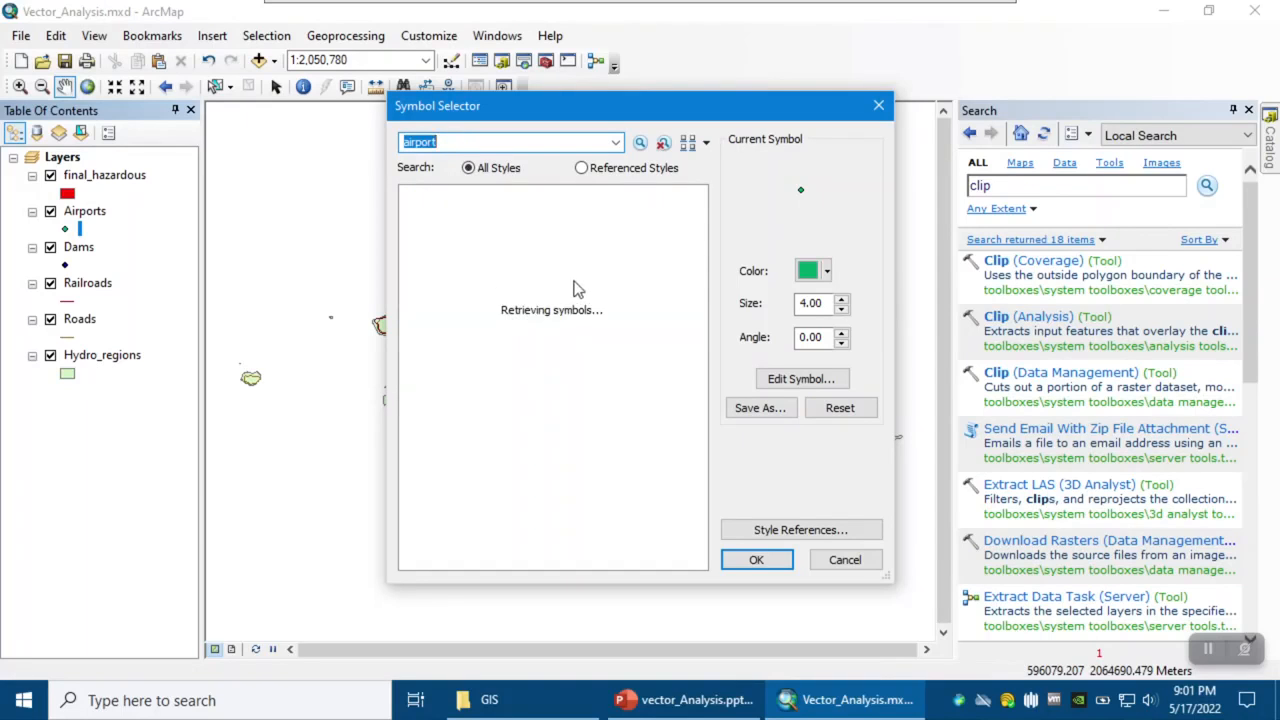
left_click(528, 260)
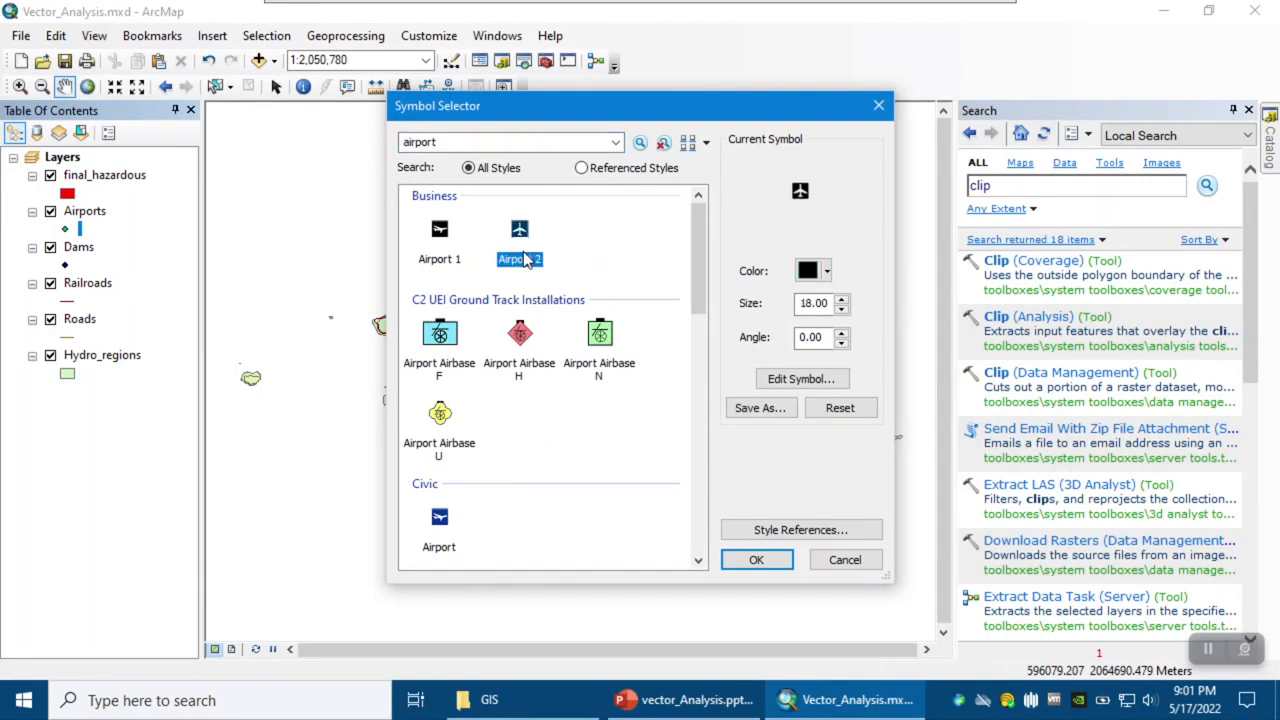
left_click(842, 310)
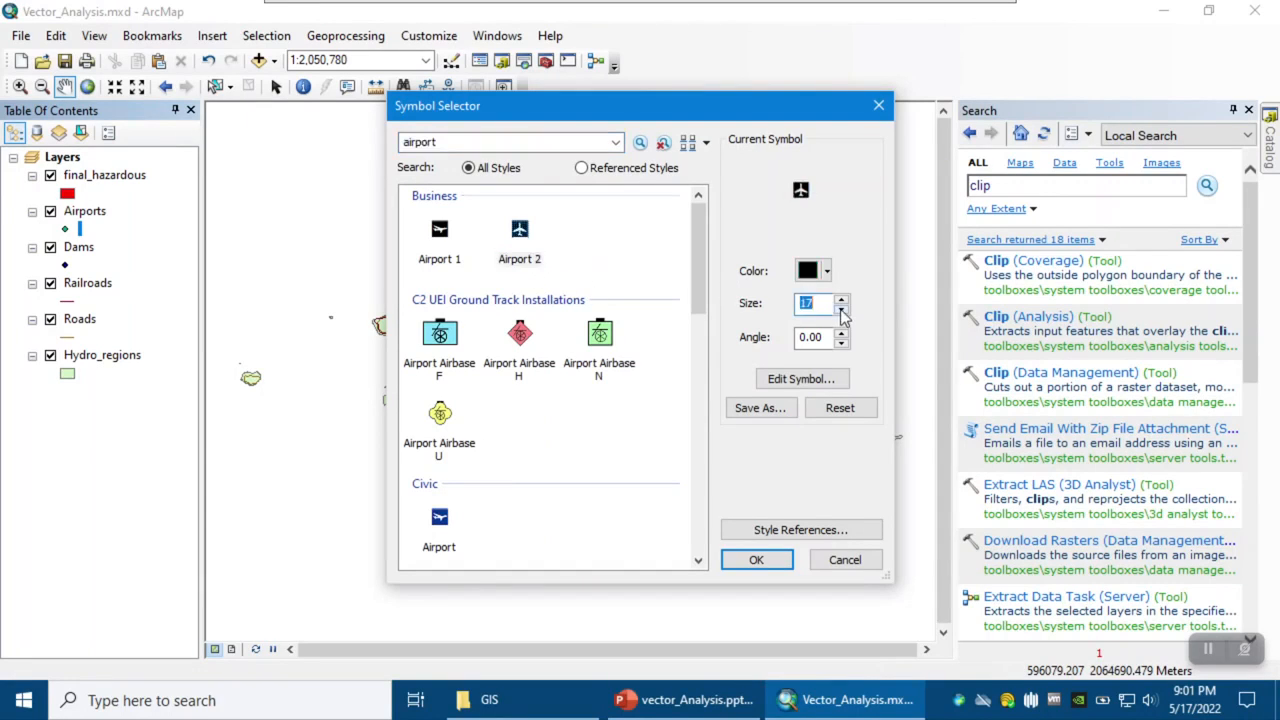
left_click(754, 559)
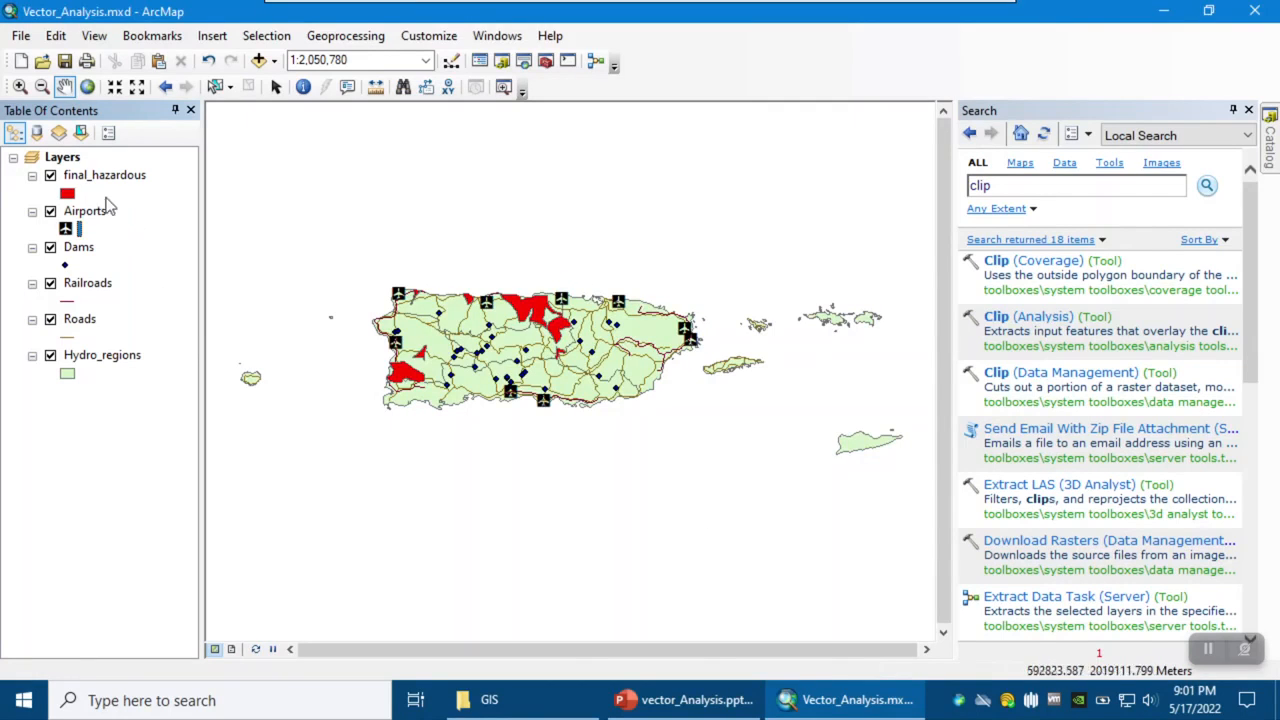
Search the symbols for "dam" and symbolize the Dams layer with the Civic style's Dam symbol at size 14.
left_click(65, 266)
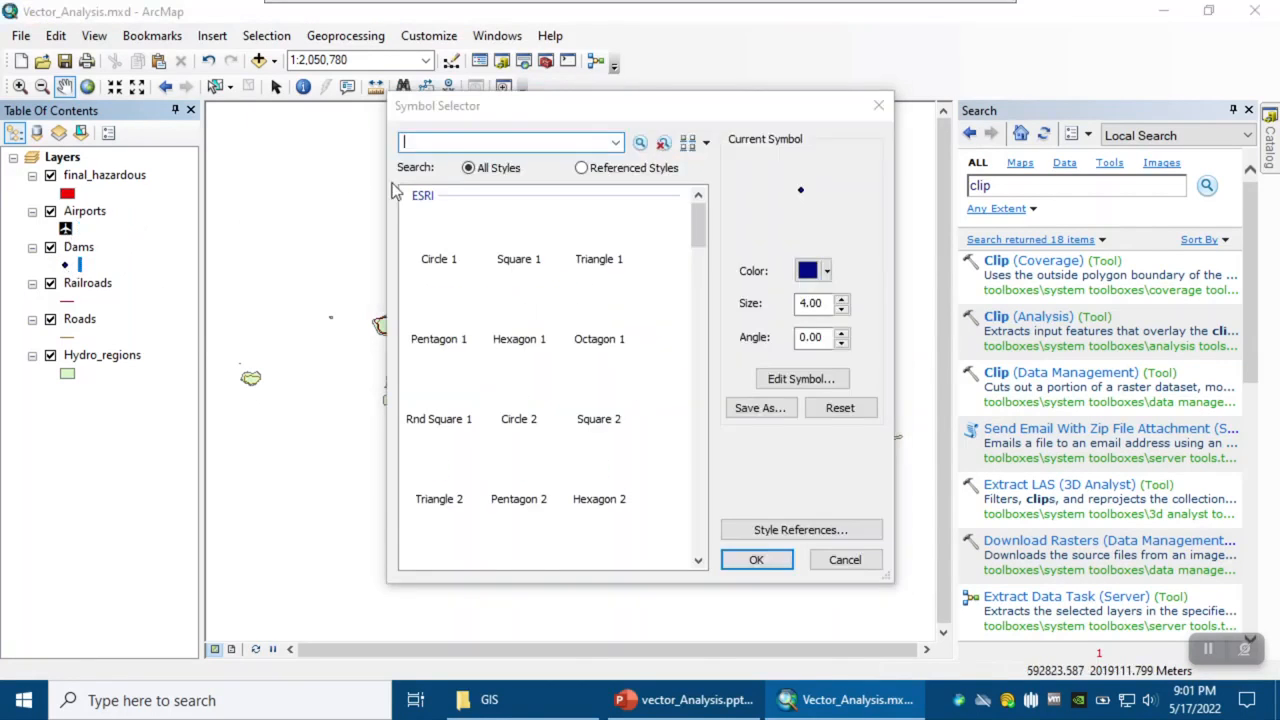
left_click(440, 256)
left_click(455, 143)
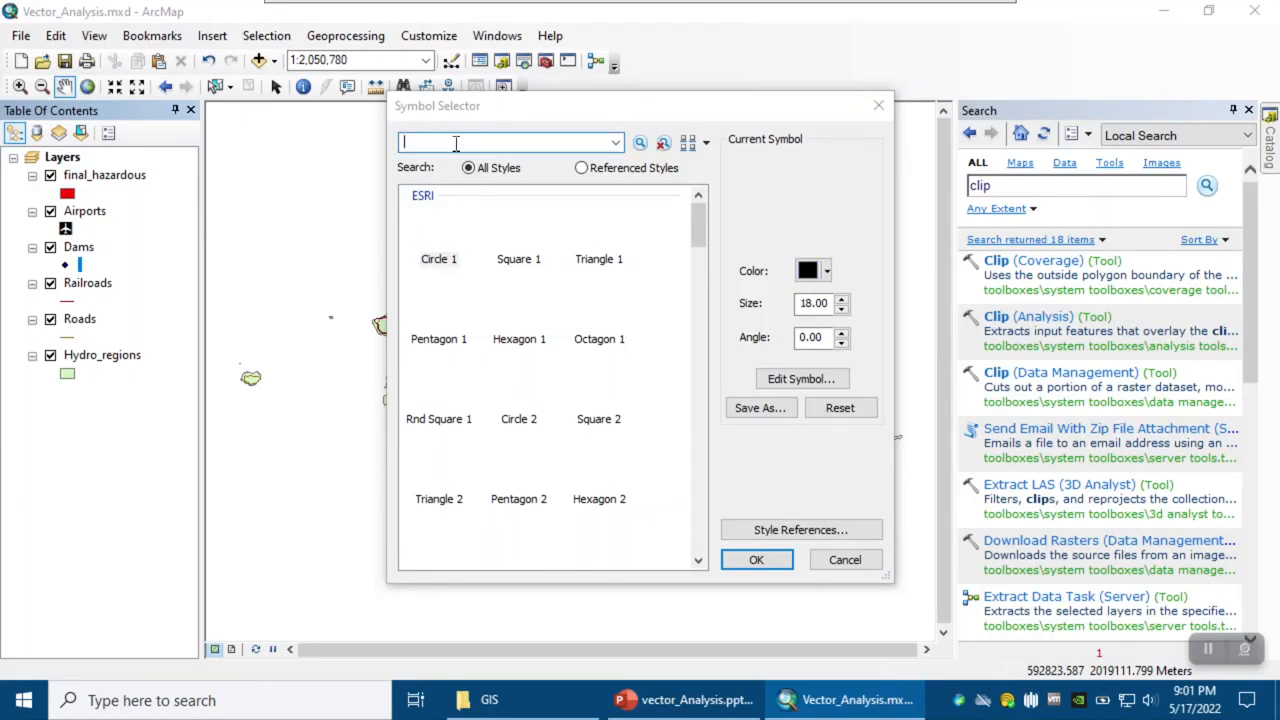
type("dam")
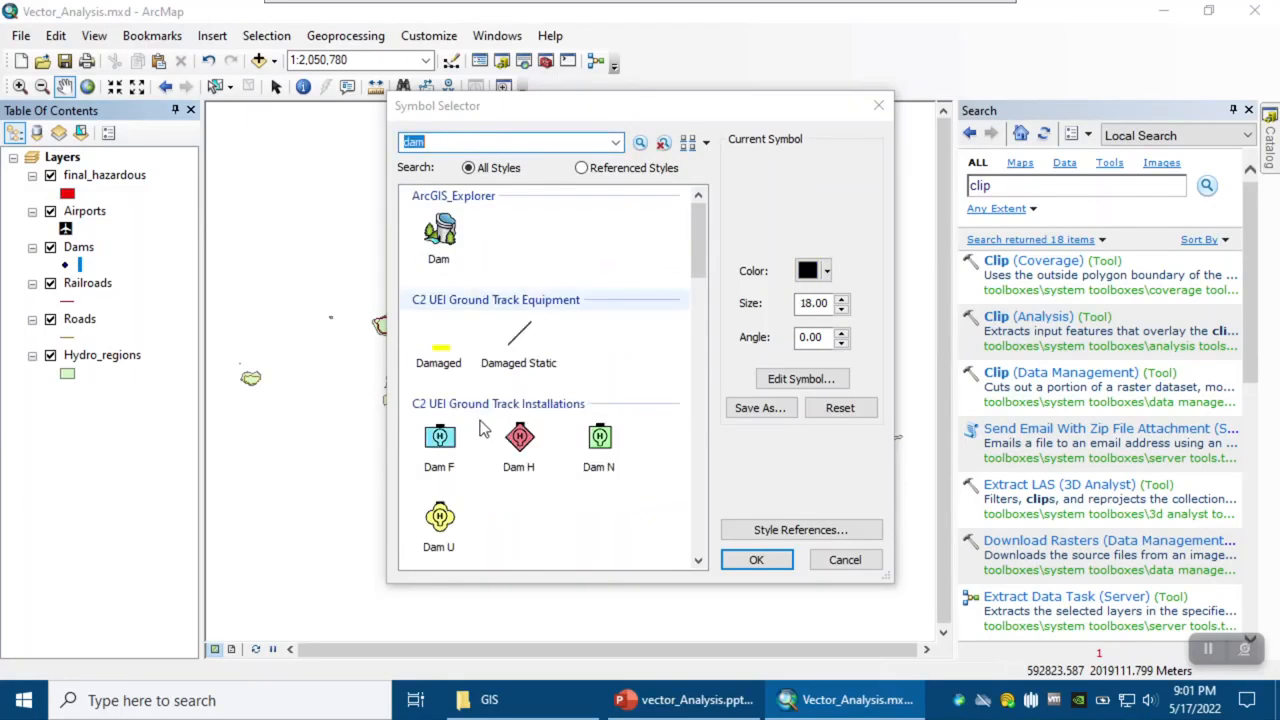
scroll(557, 474, "down", 2)
scroll(593, 477, "down", 6)
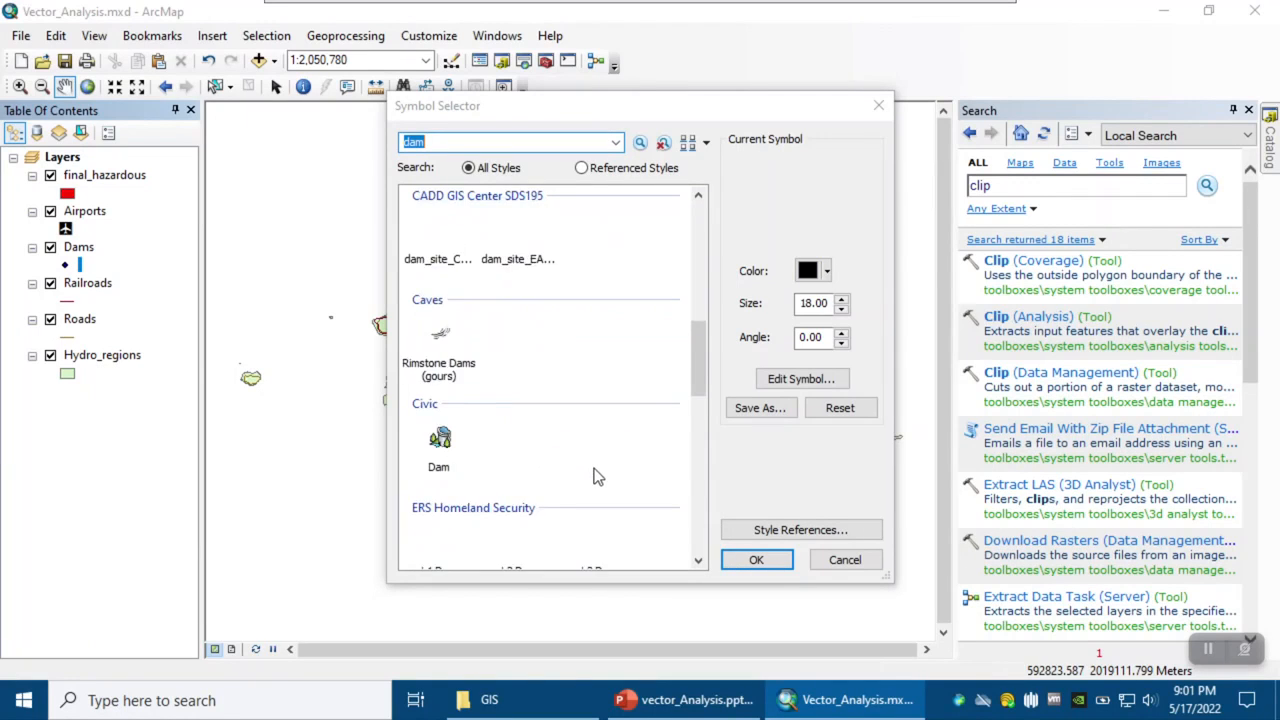
left_click(440, 210)
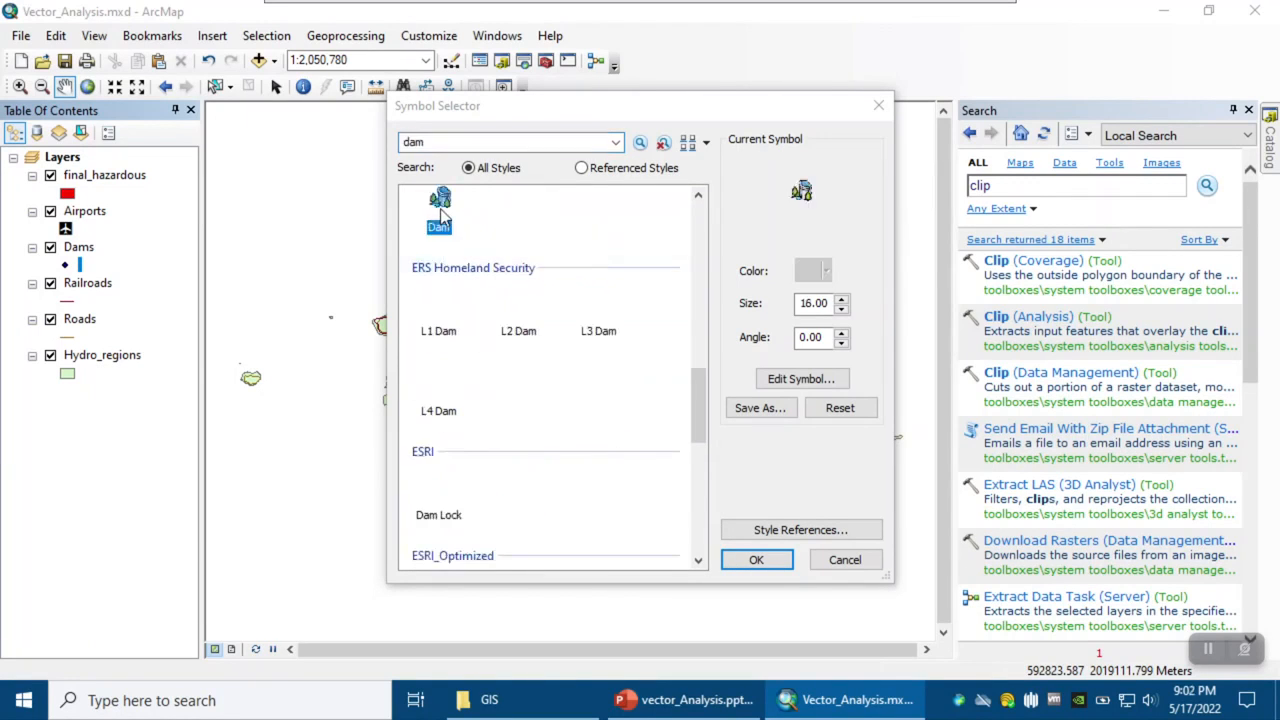
double_click(812, 303)
type("15")
left_click(841, 310)
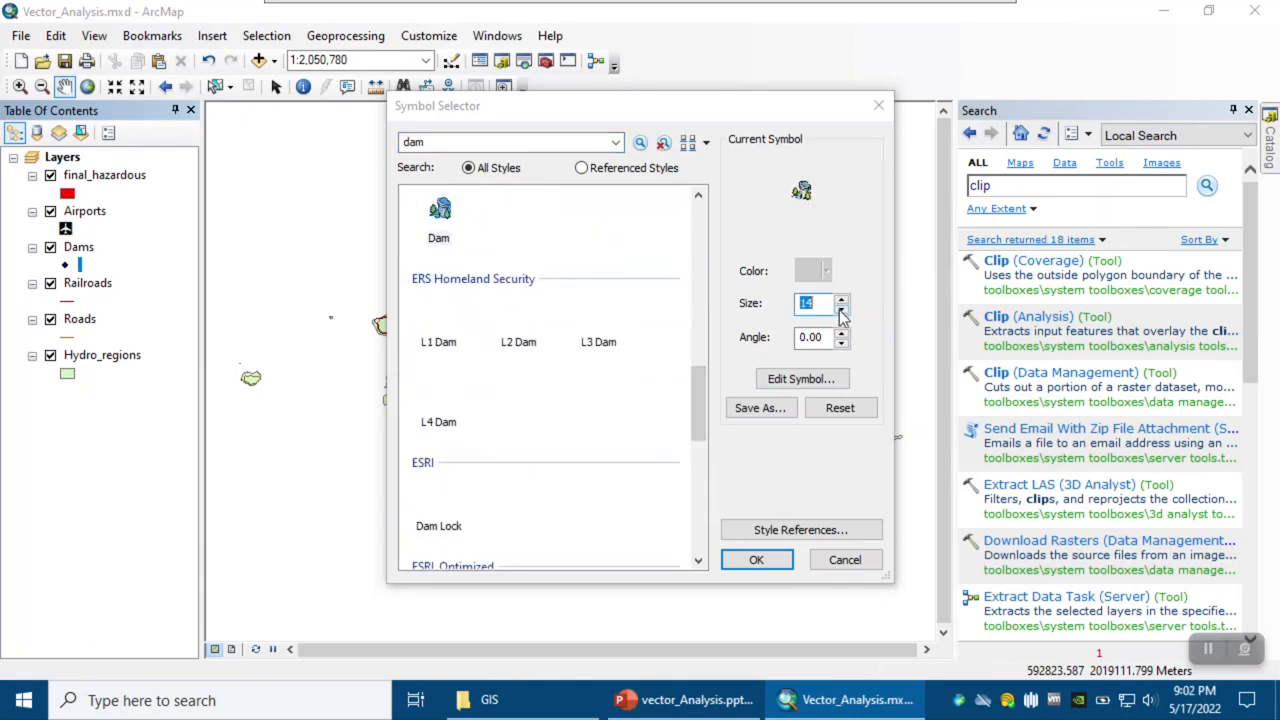
left_click(752, 560)
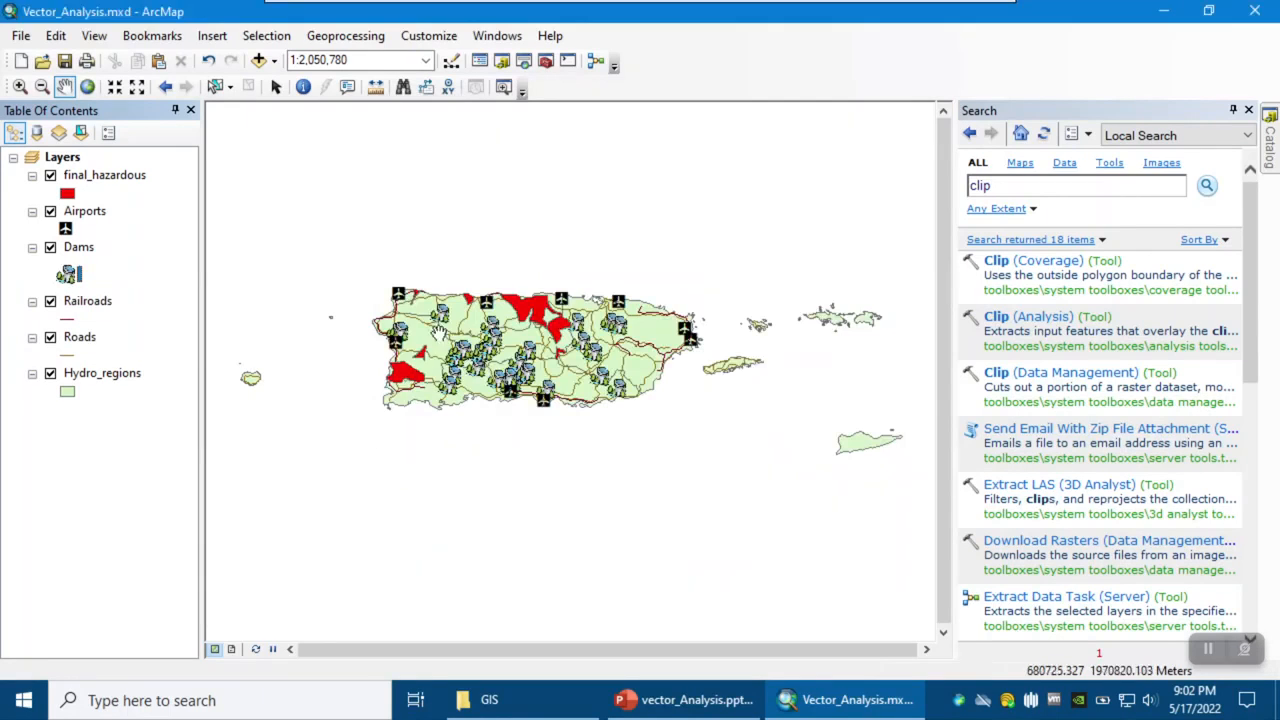
Symbolize the Railroads layer with the ESRI Railroad line symbol at width 7.
left_click(68, 321)
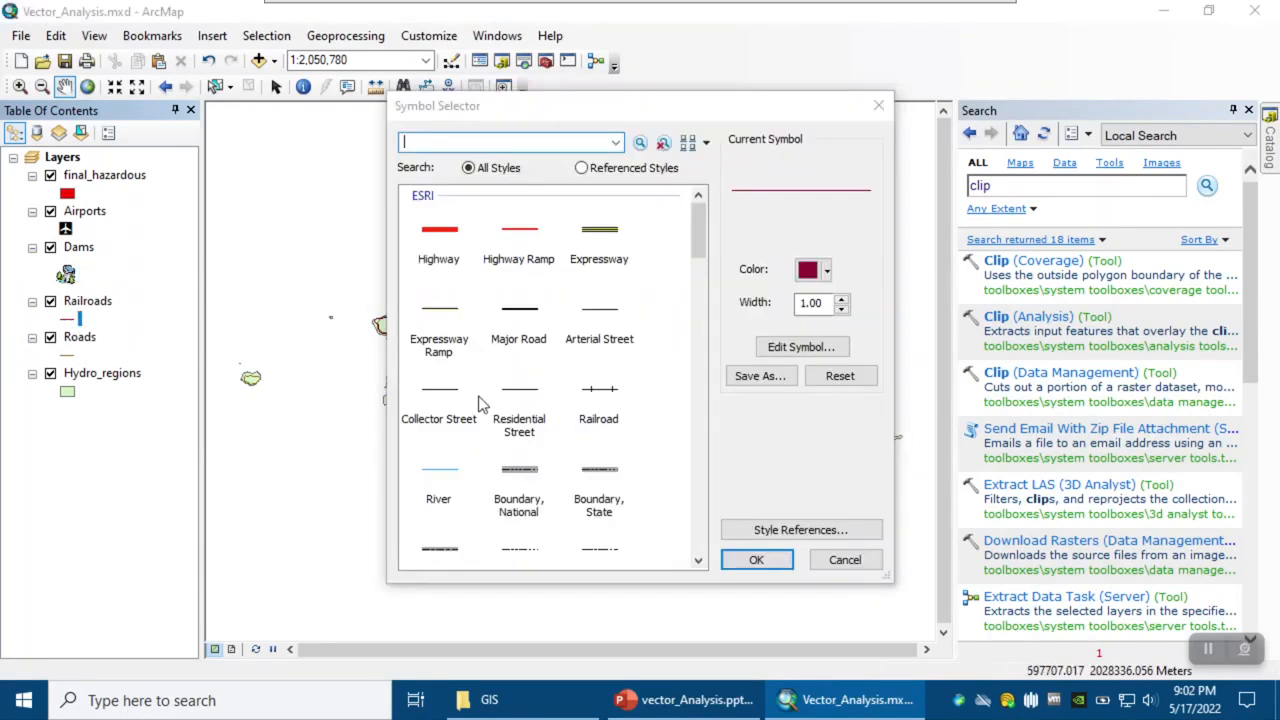
left_click(599, 400)
left_click(841, 302)
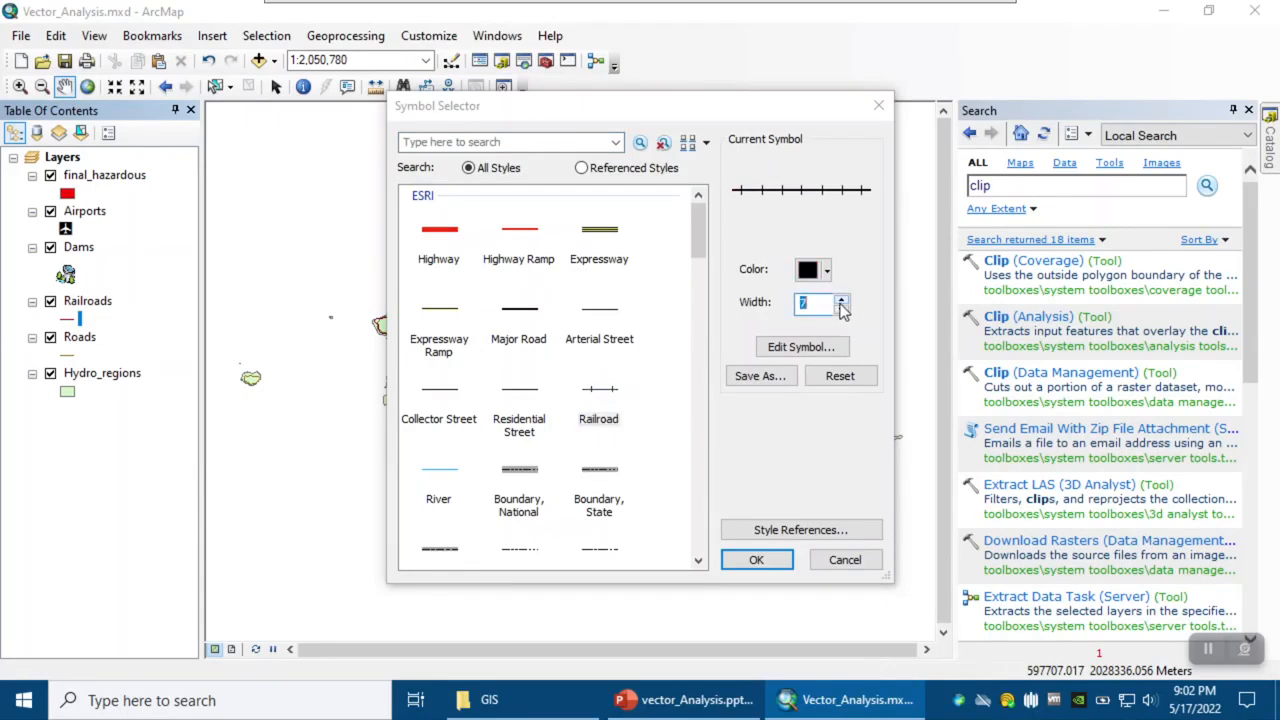
left_click(752, 558)
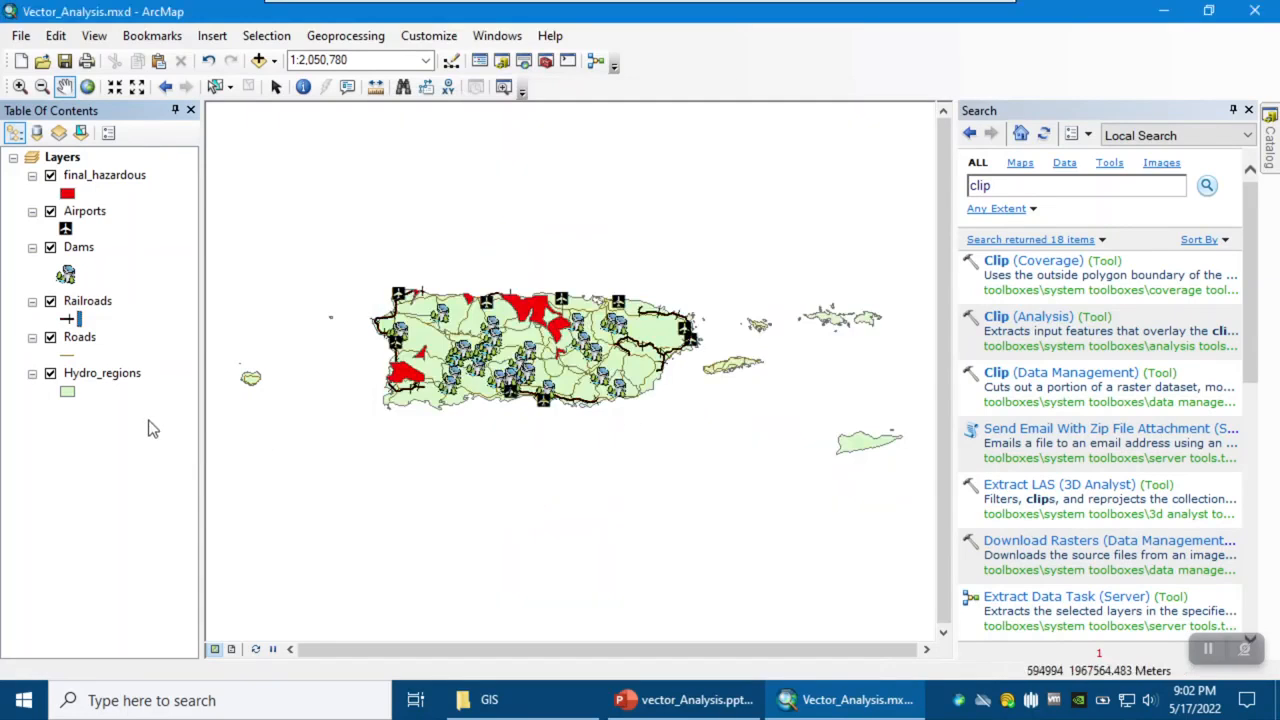
Symbolize the Roads layer with the ESRI Major Road line symbol and color it dark brown.
left_click(67, 355)
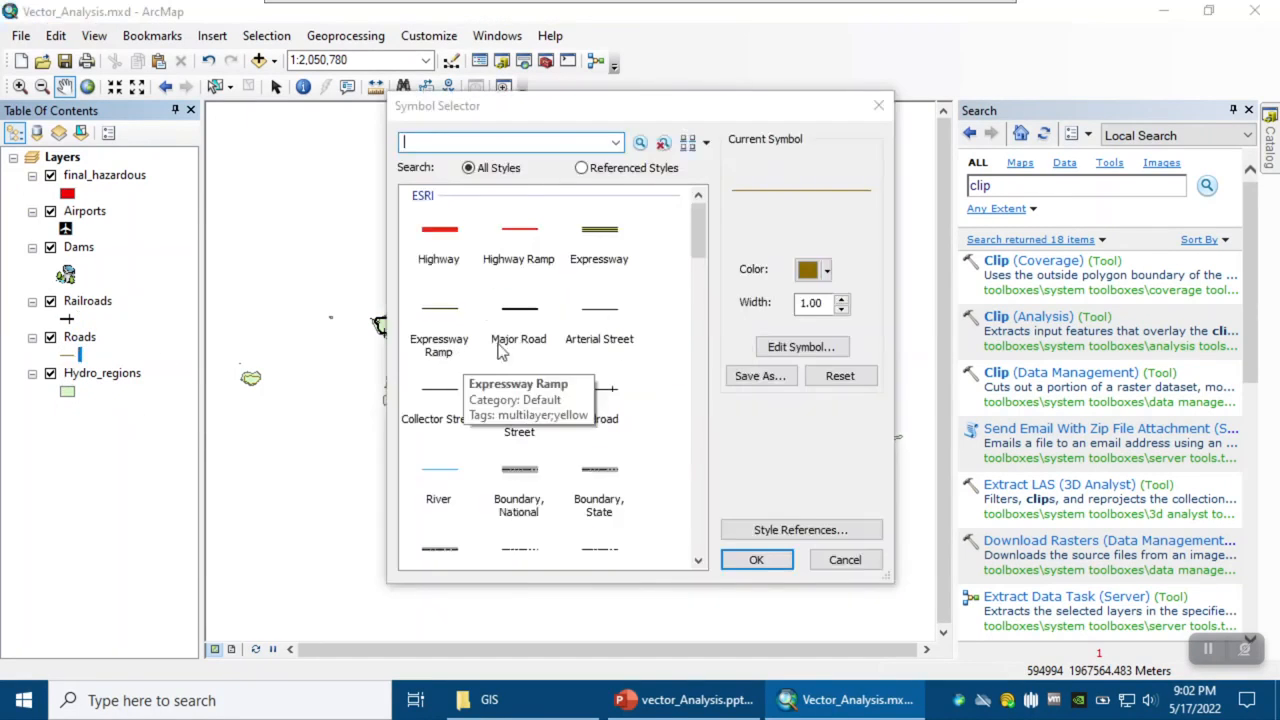
left_click(447, 316)
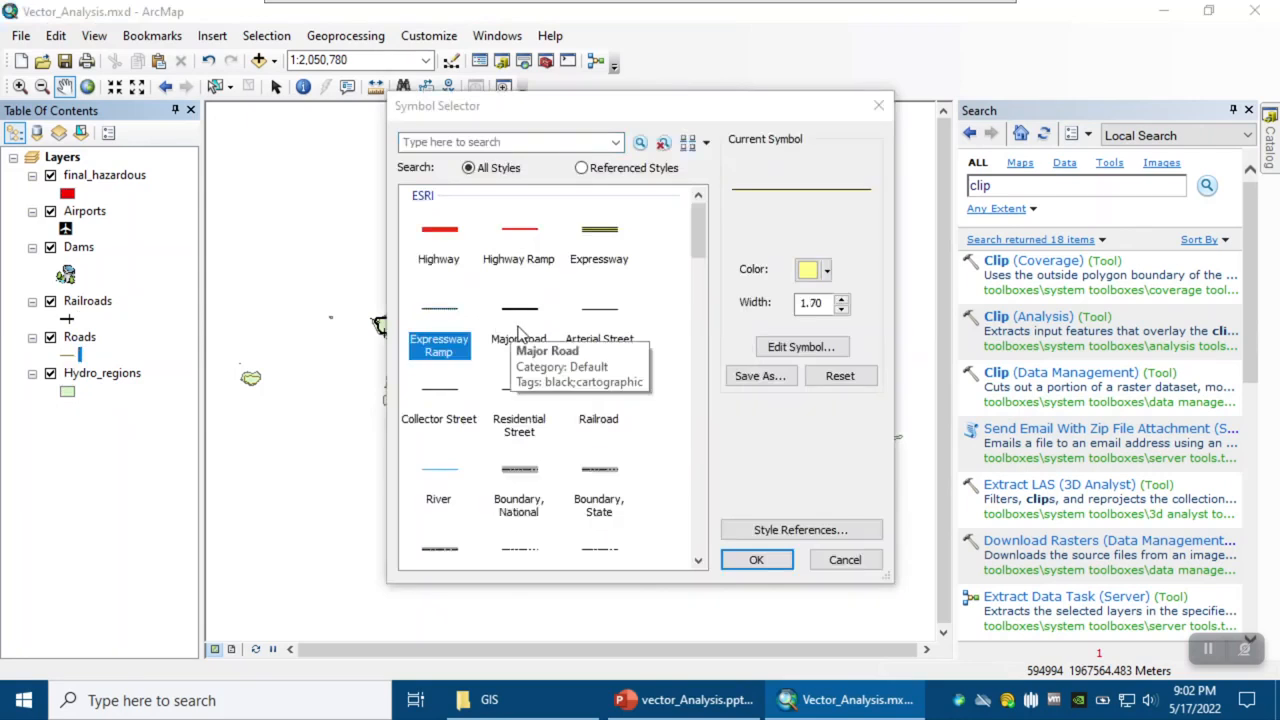
left_click(518, 332)
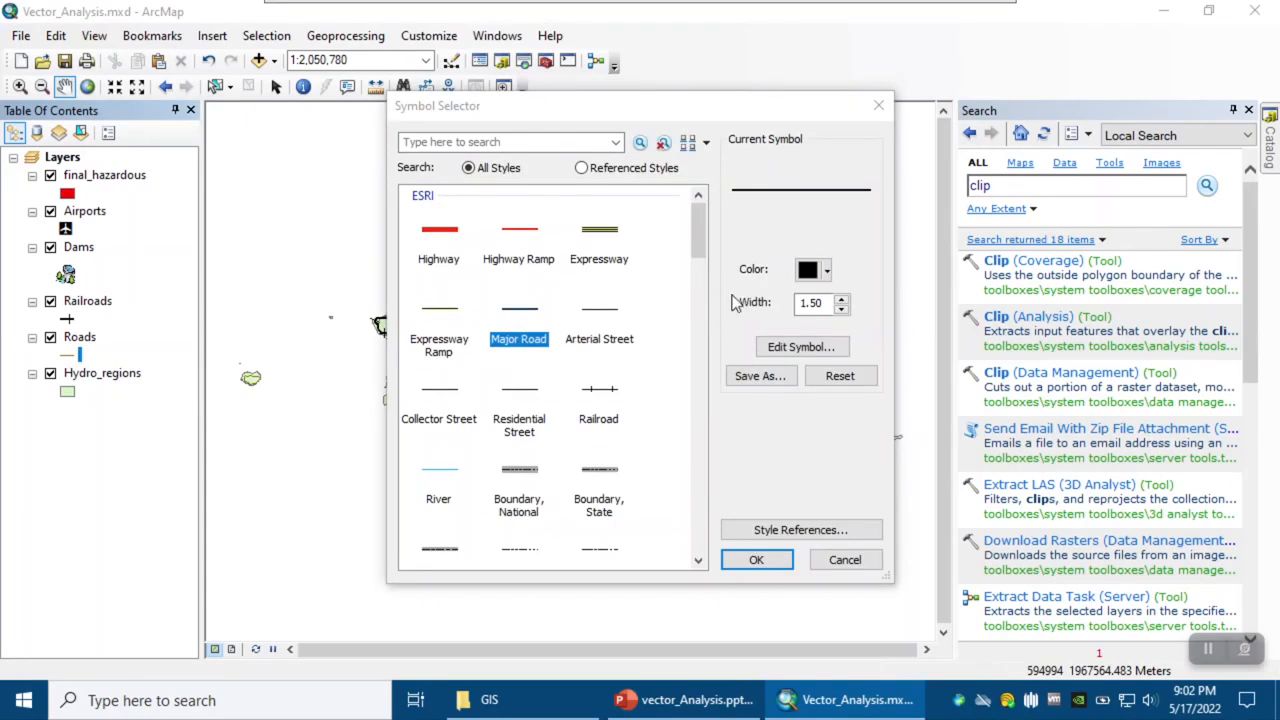
left_click(823, 272)
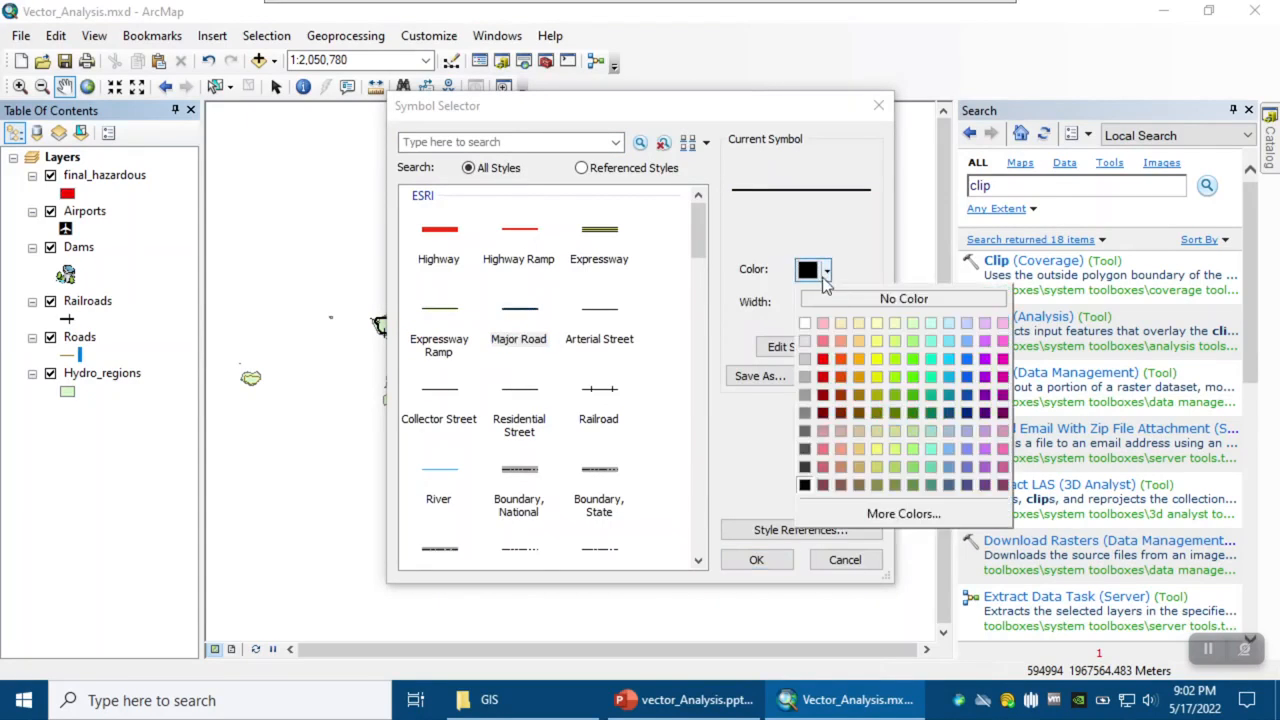
left_click(859, 450)
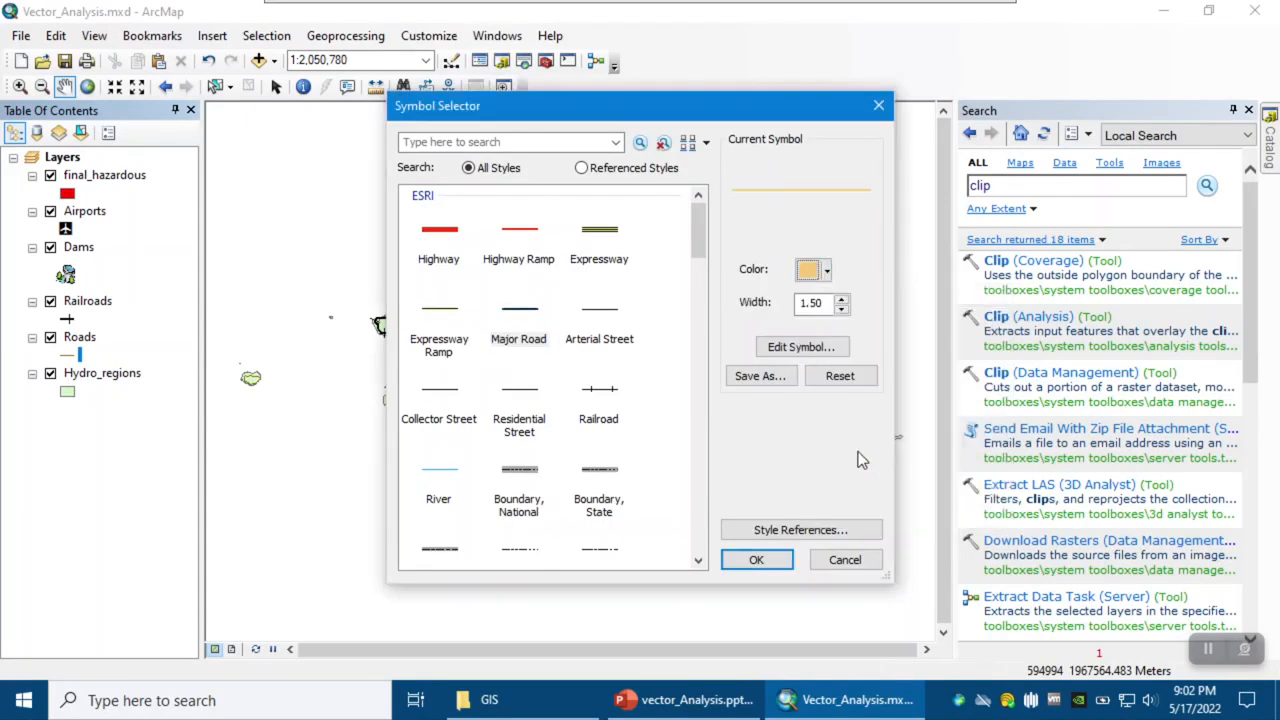
left_click(810, 270)
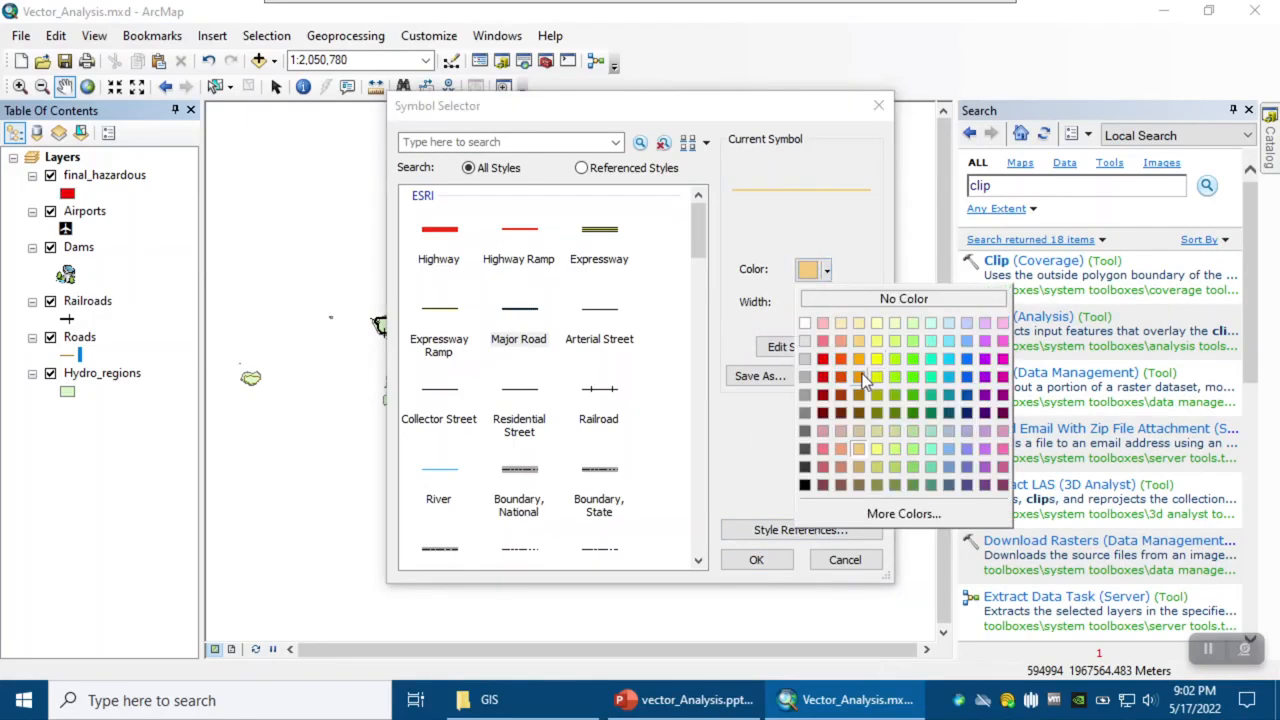
left_click(858, 412)
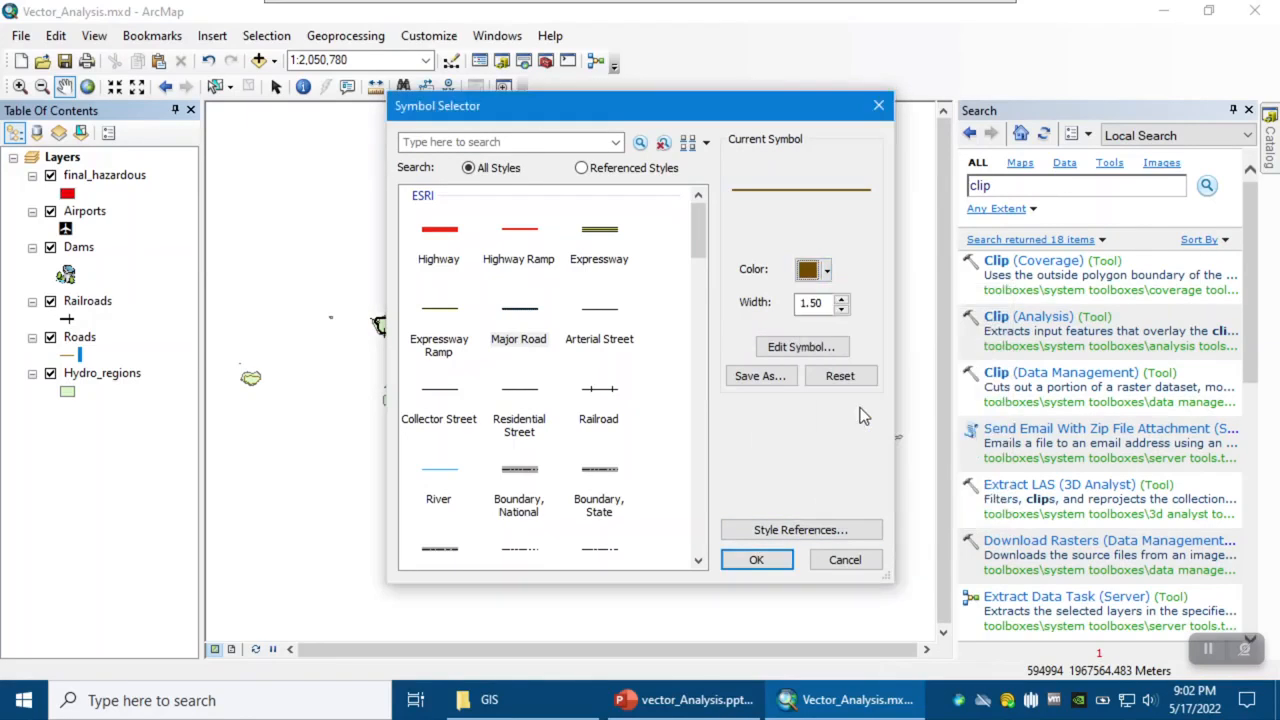
left_click(768, 563)
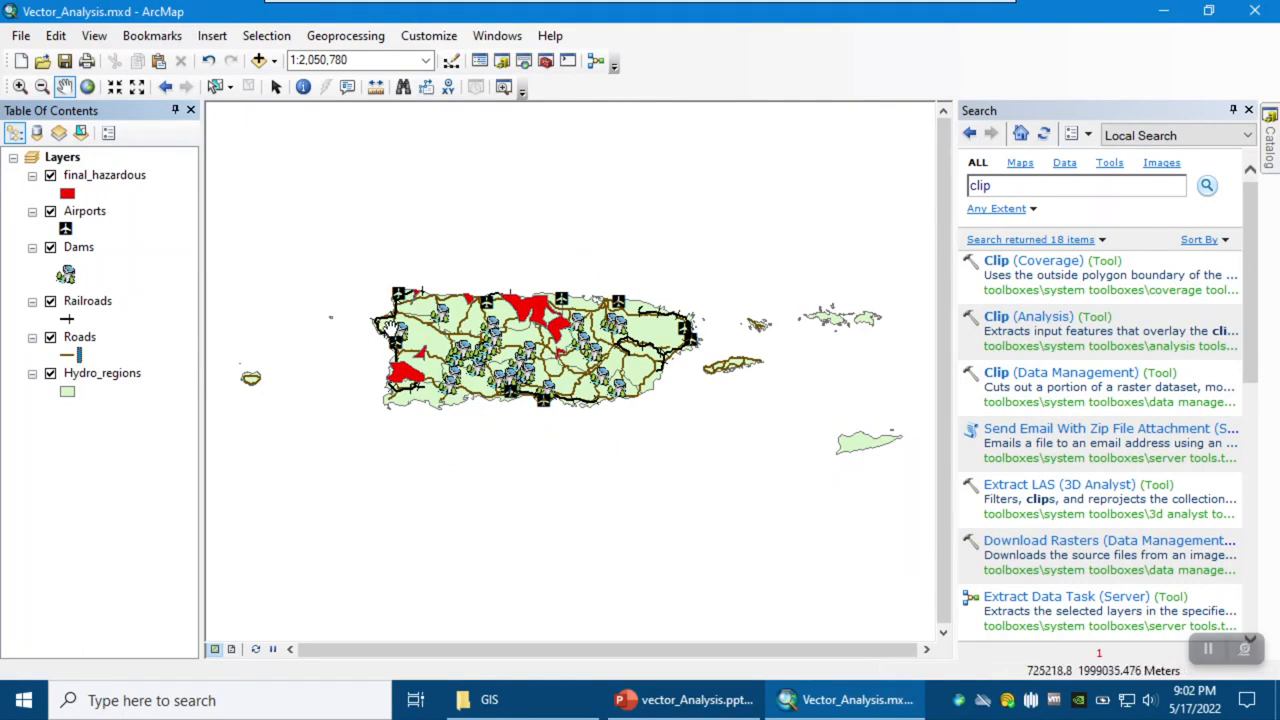
Symbolize the Hydro_regions layer with the ESRI Lake symbol and set its fill to No Color.
left_click(66, 394)
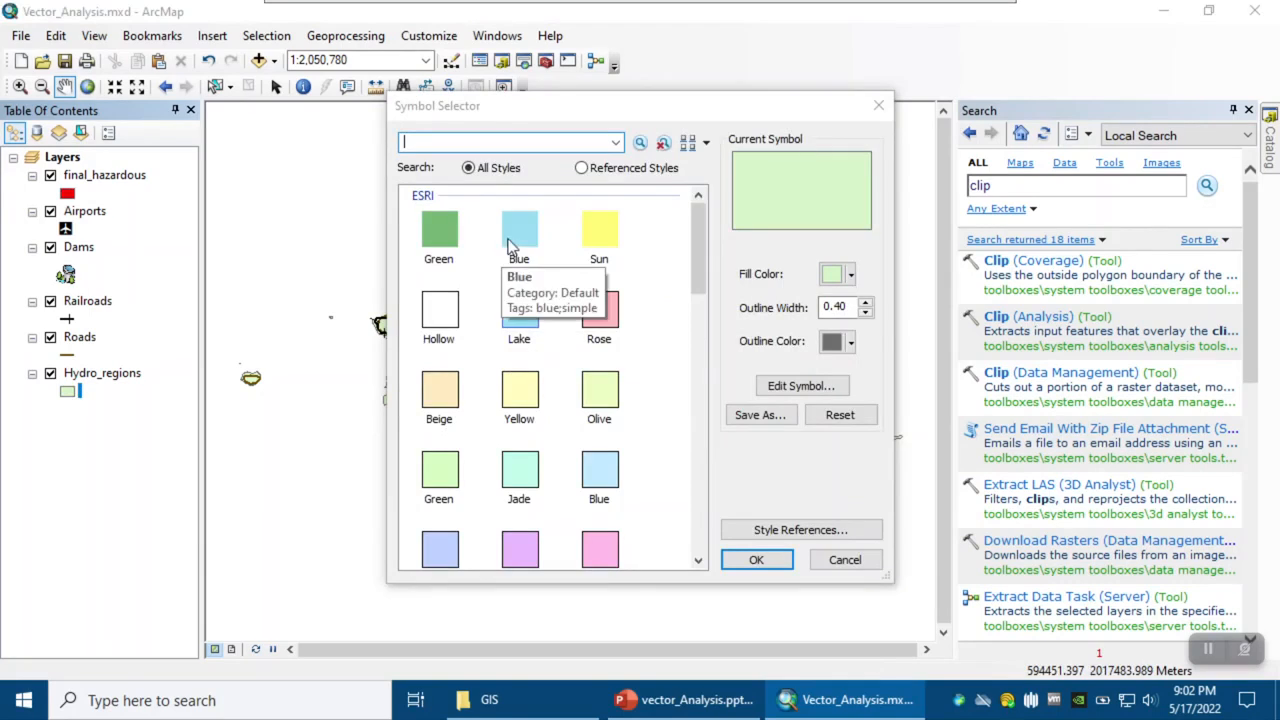
left_click(521, 314)
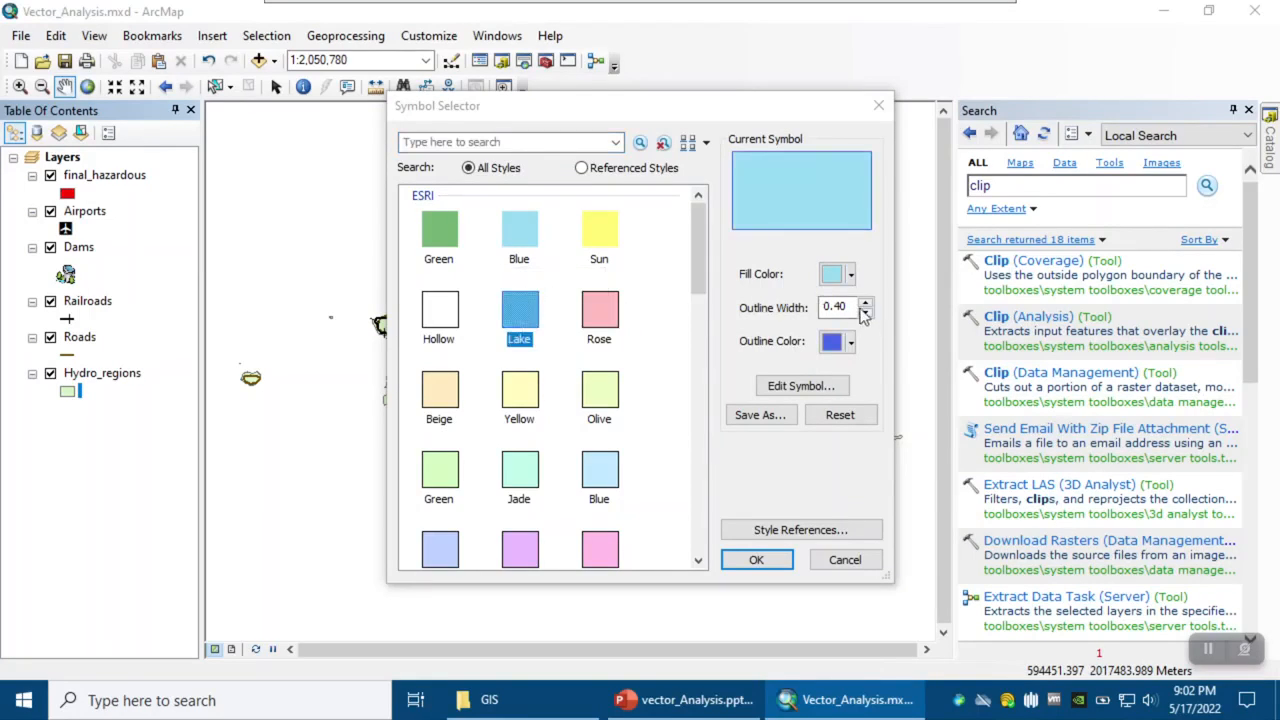
left_click(848, 276)
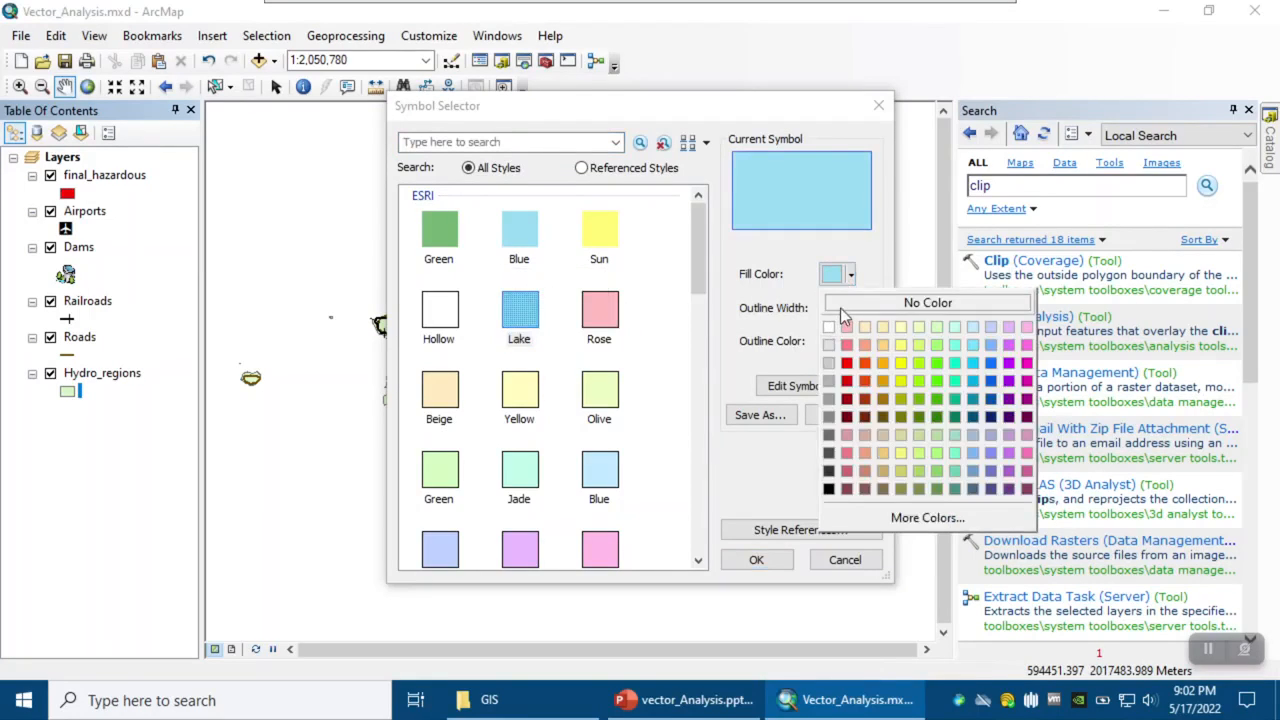
left_click(840, 308)
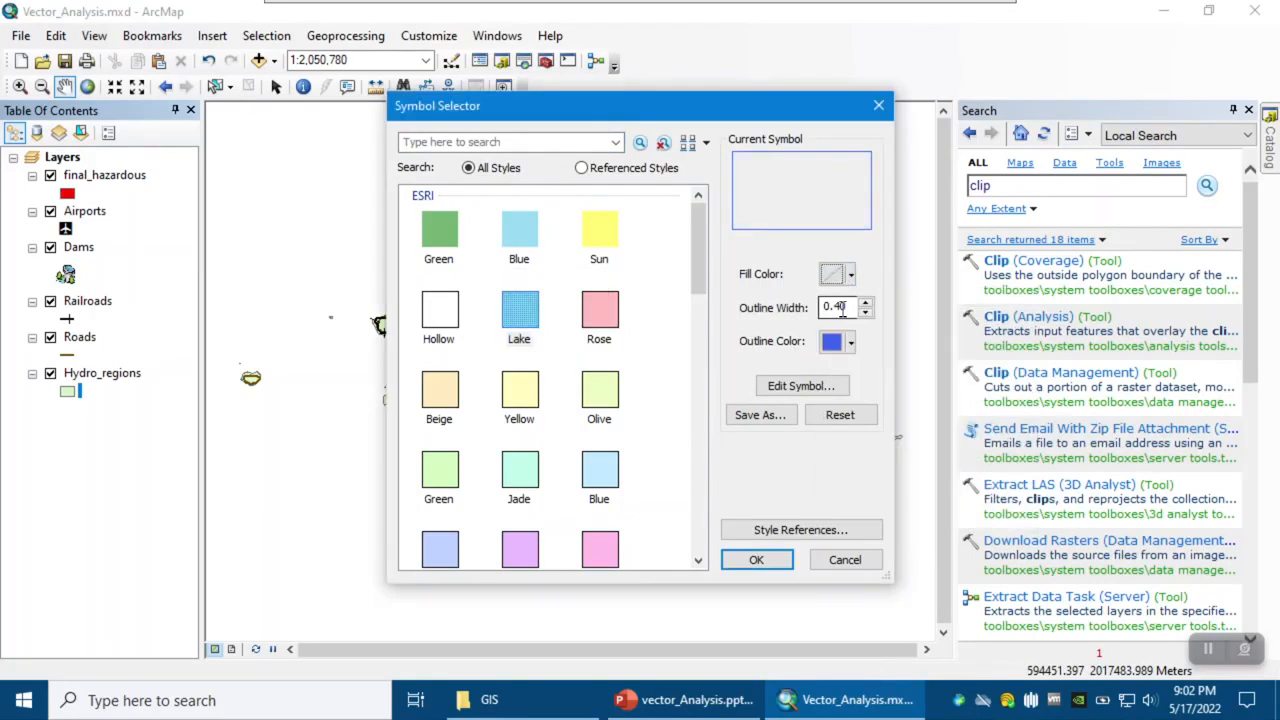
left_click(760, 559)
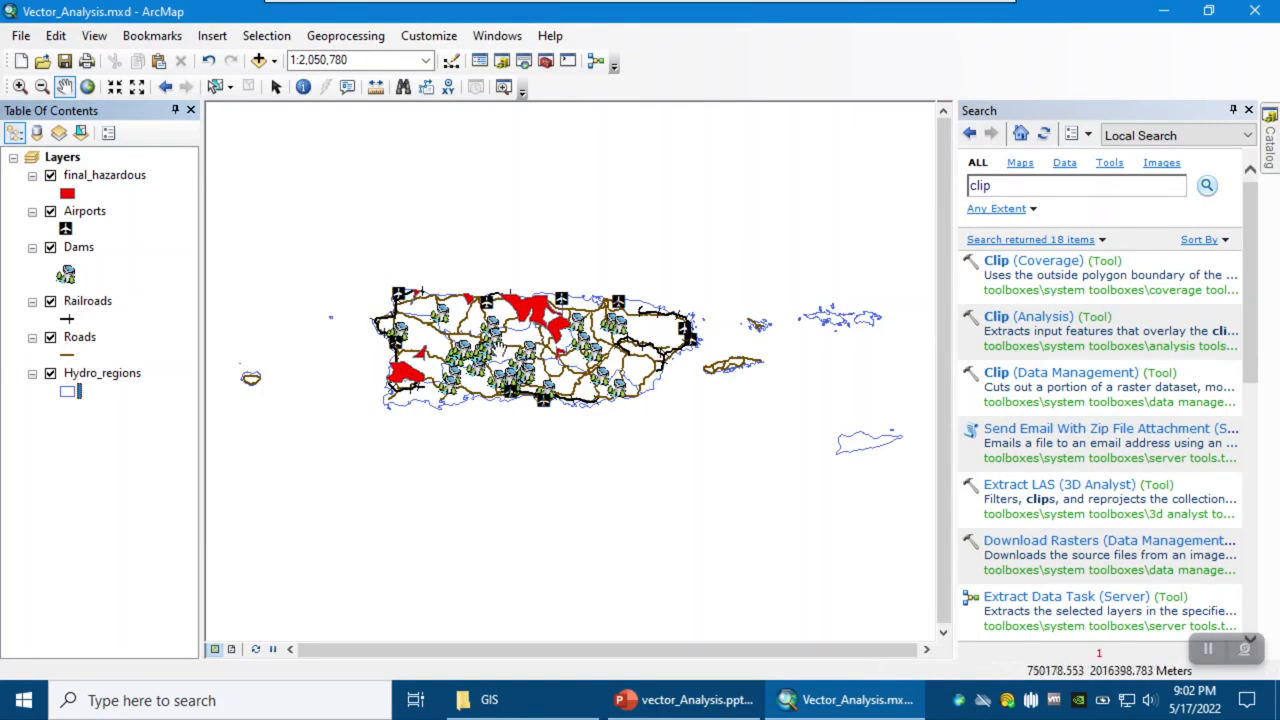
Turn off all layers and display only final_hazardous and Airports.
scroll(482, 345, "down", 3)
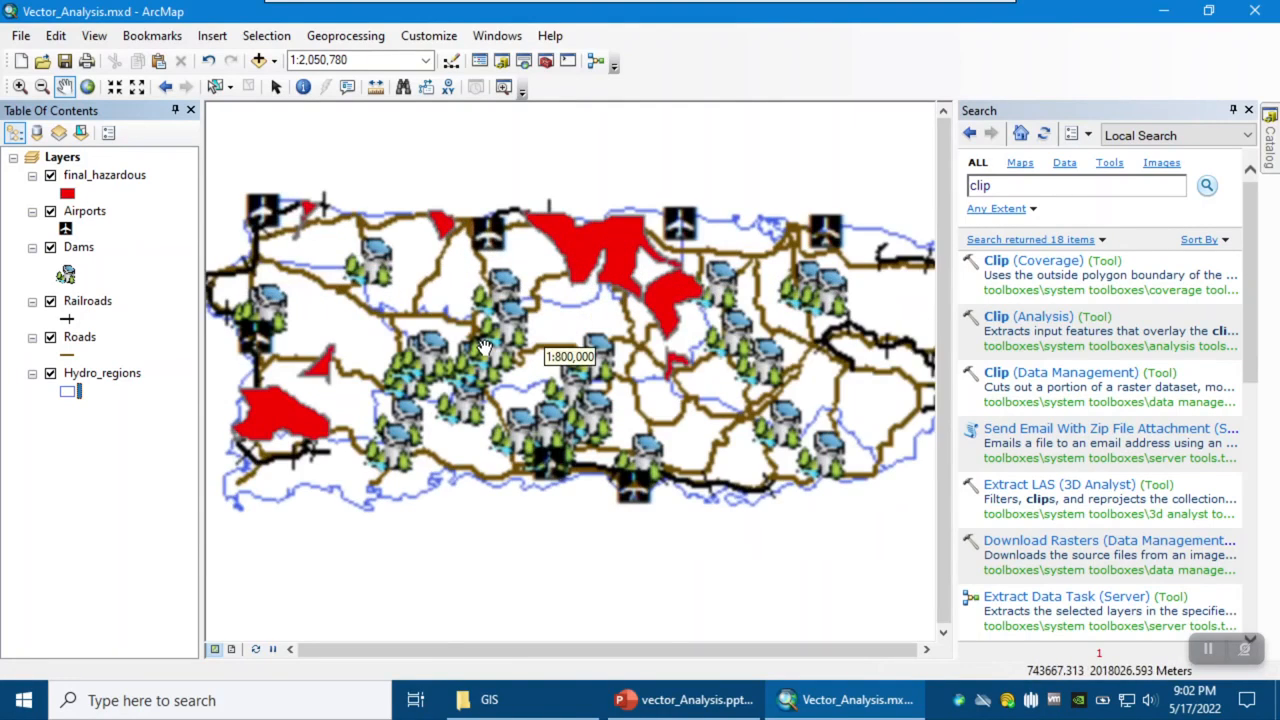
right_click(60, 157)
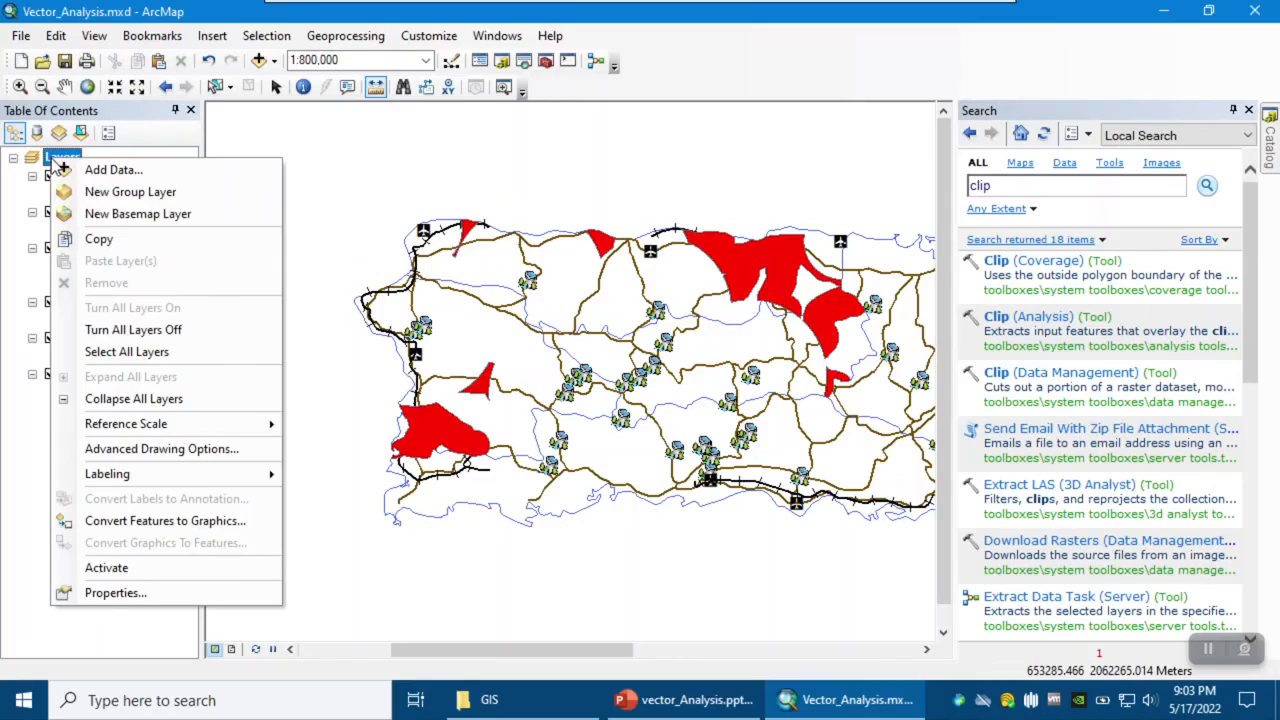
left_click(133, 330)
left_click(50, 175)
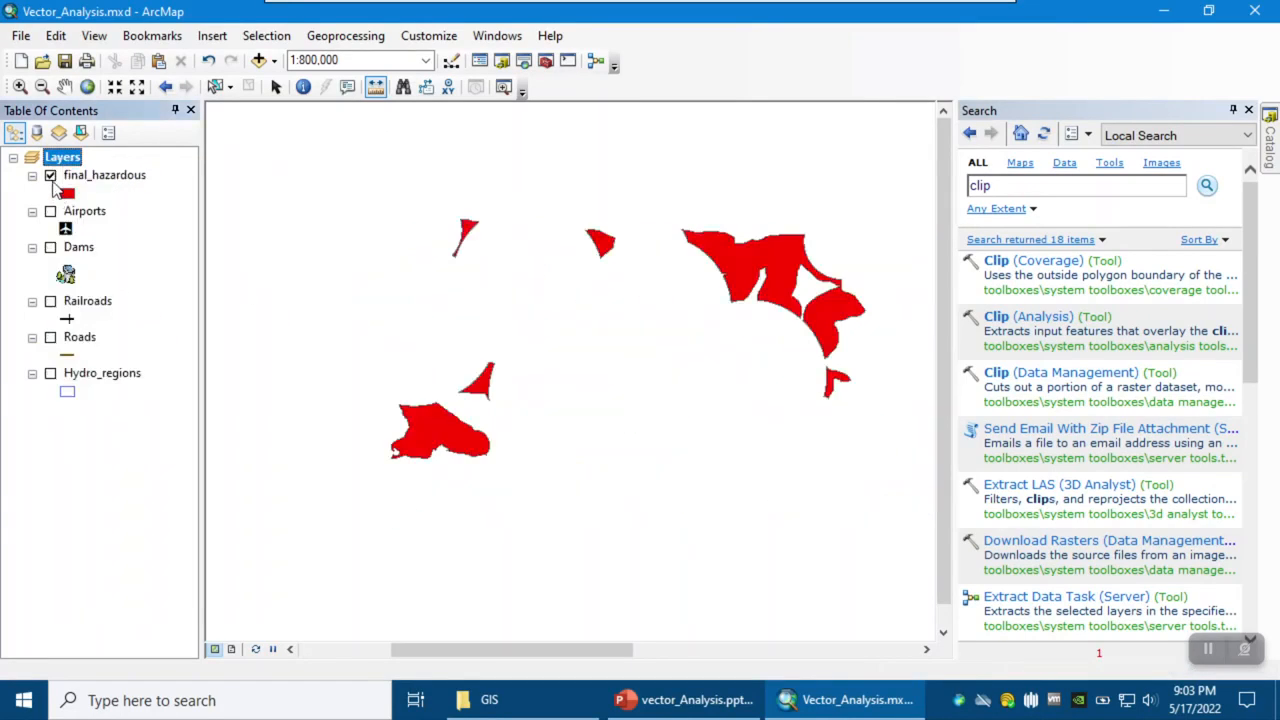
left_click(50, 212)
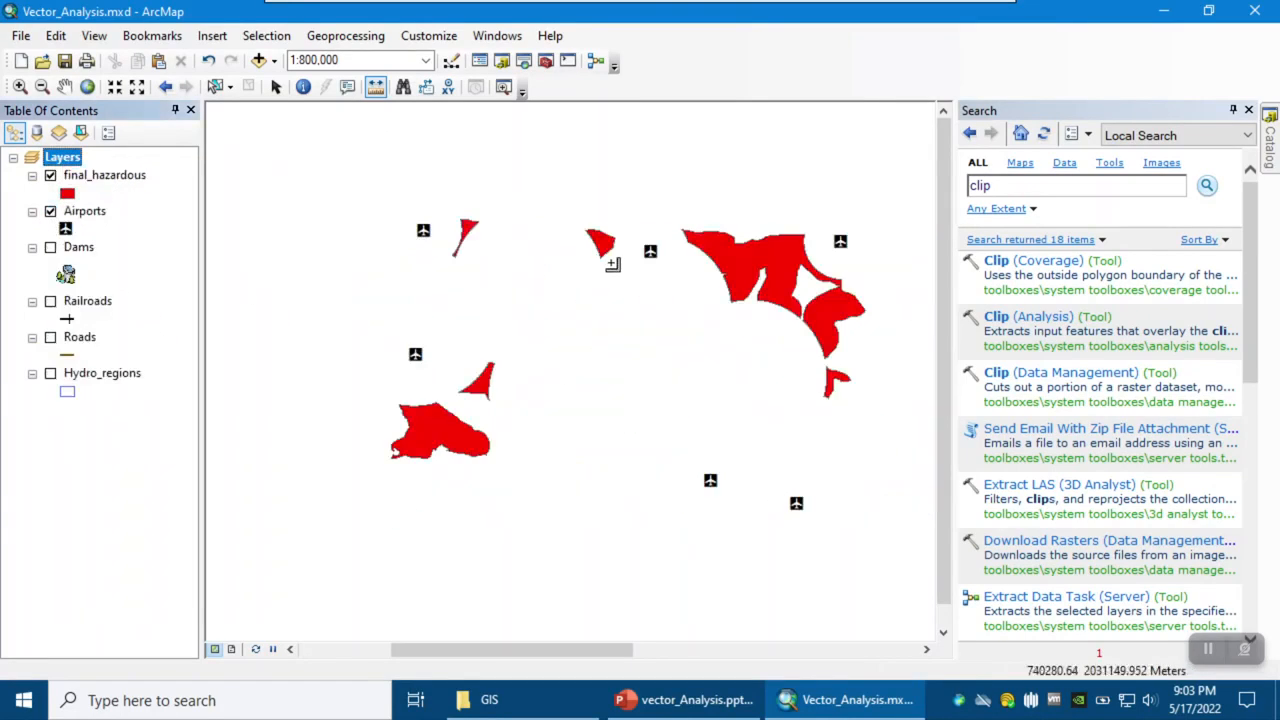
key("Escape")
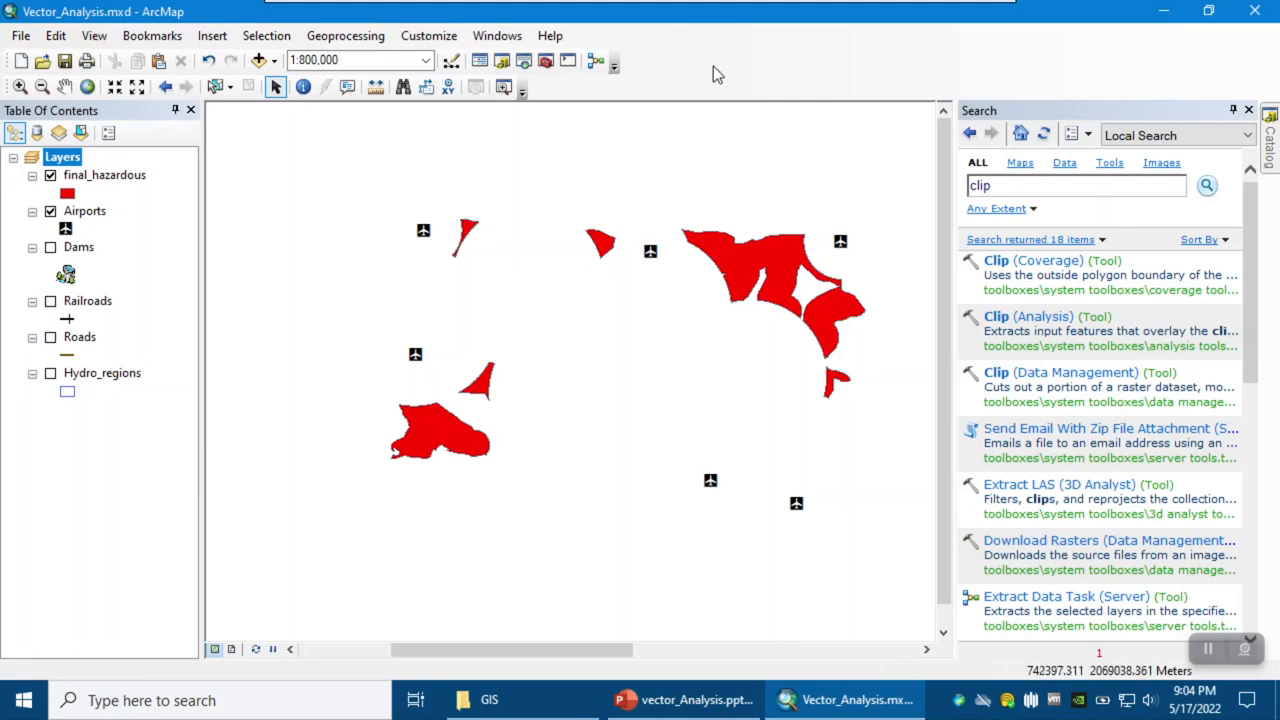
Set the Measure tool's distance units to miles.
mouse_move(565, 8)
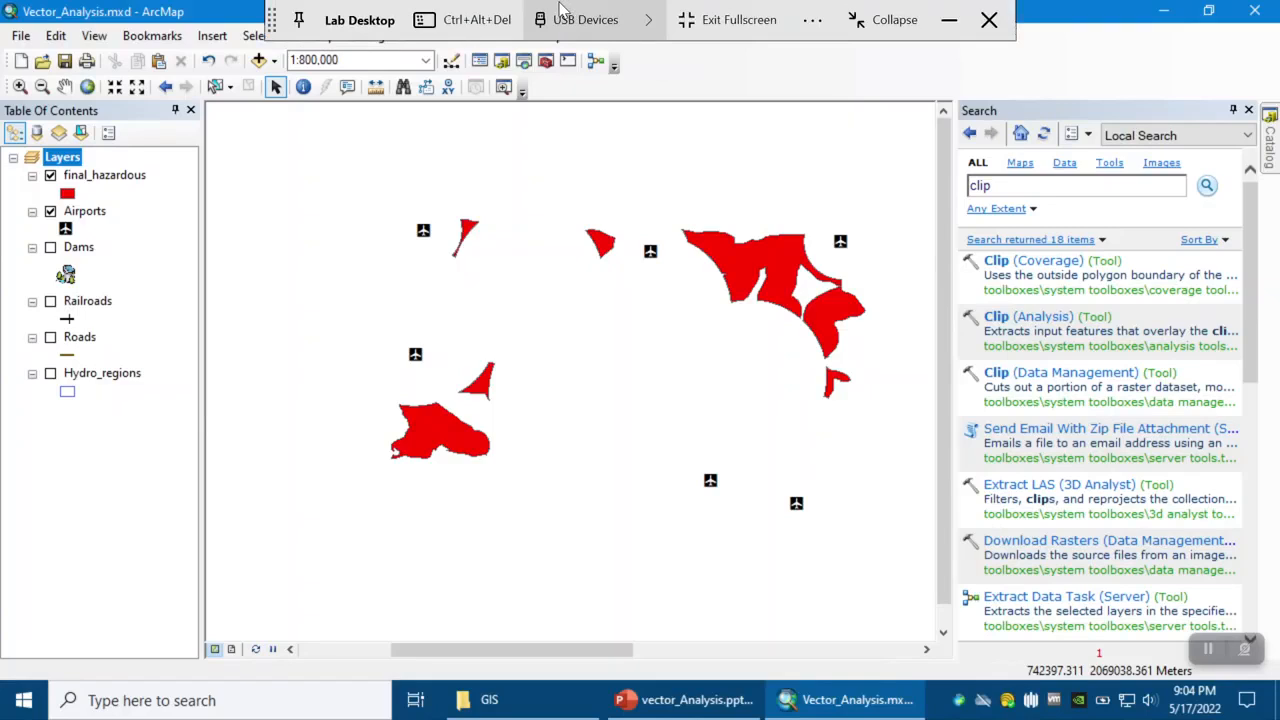
left_click(376, 88)
left_click(208, 139)
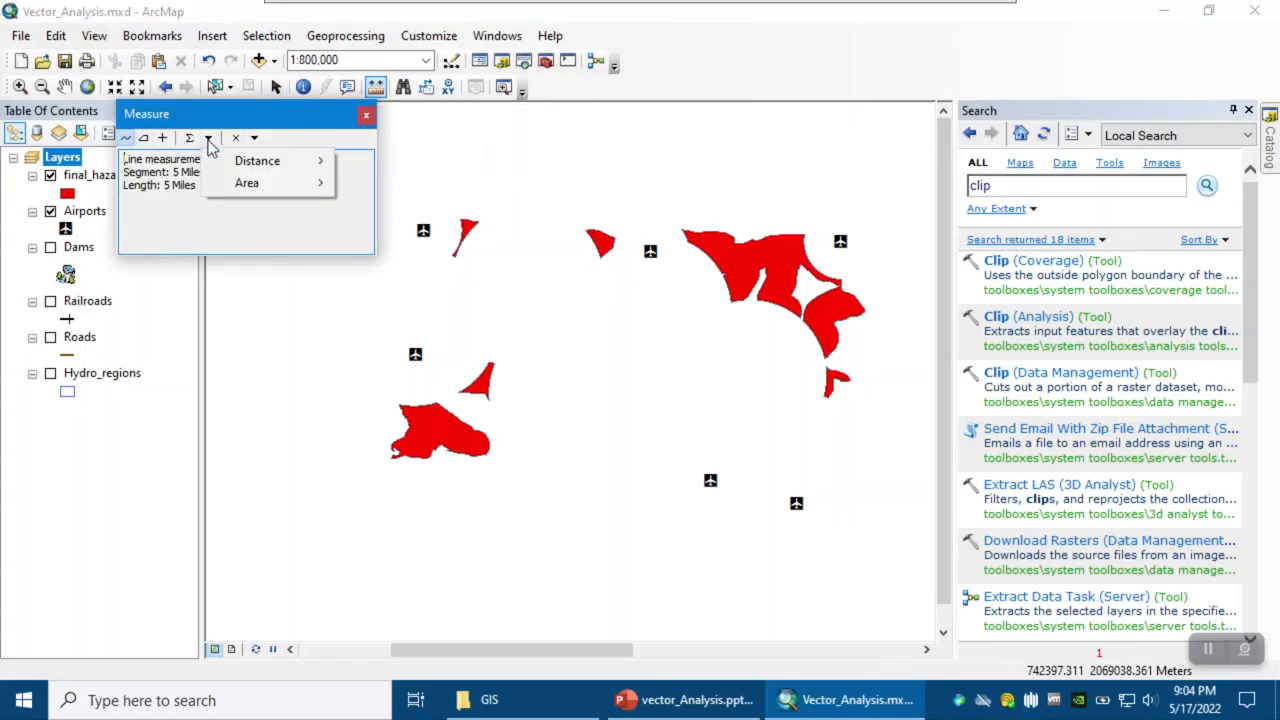
mouse_move(244, 170)
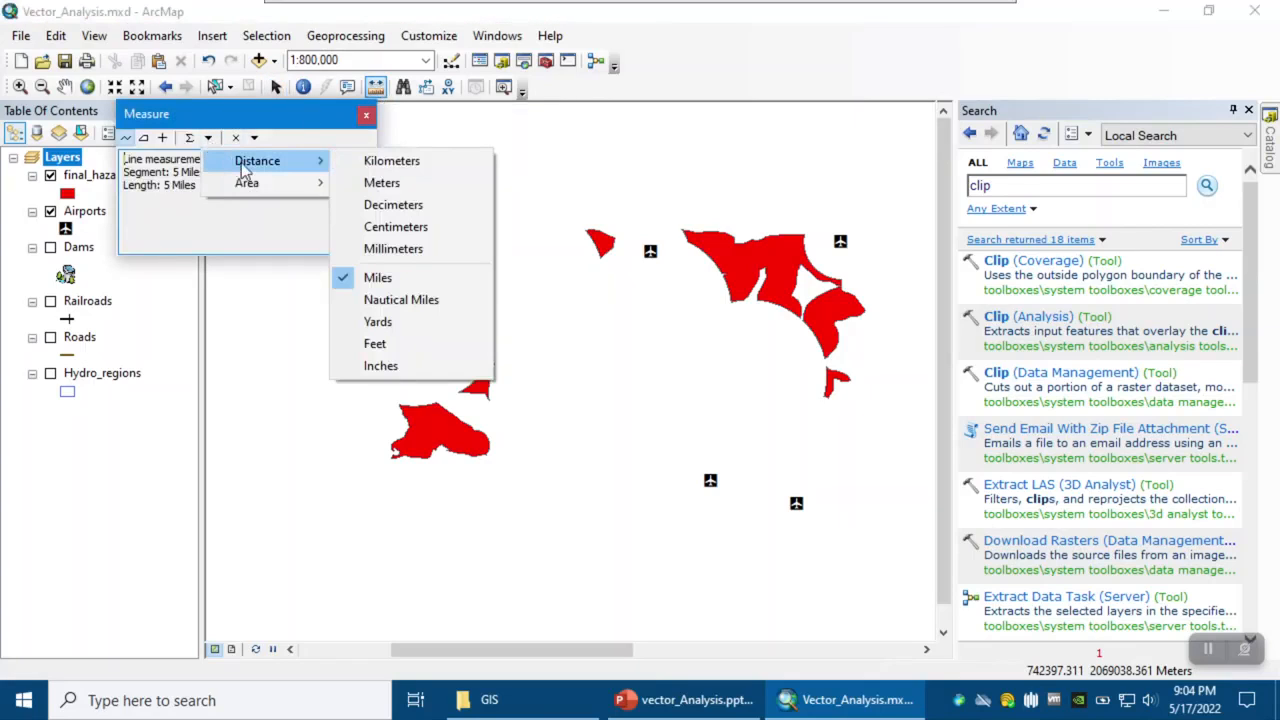
left_click(398, 280)
left_click(366, 114)
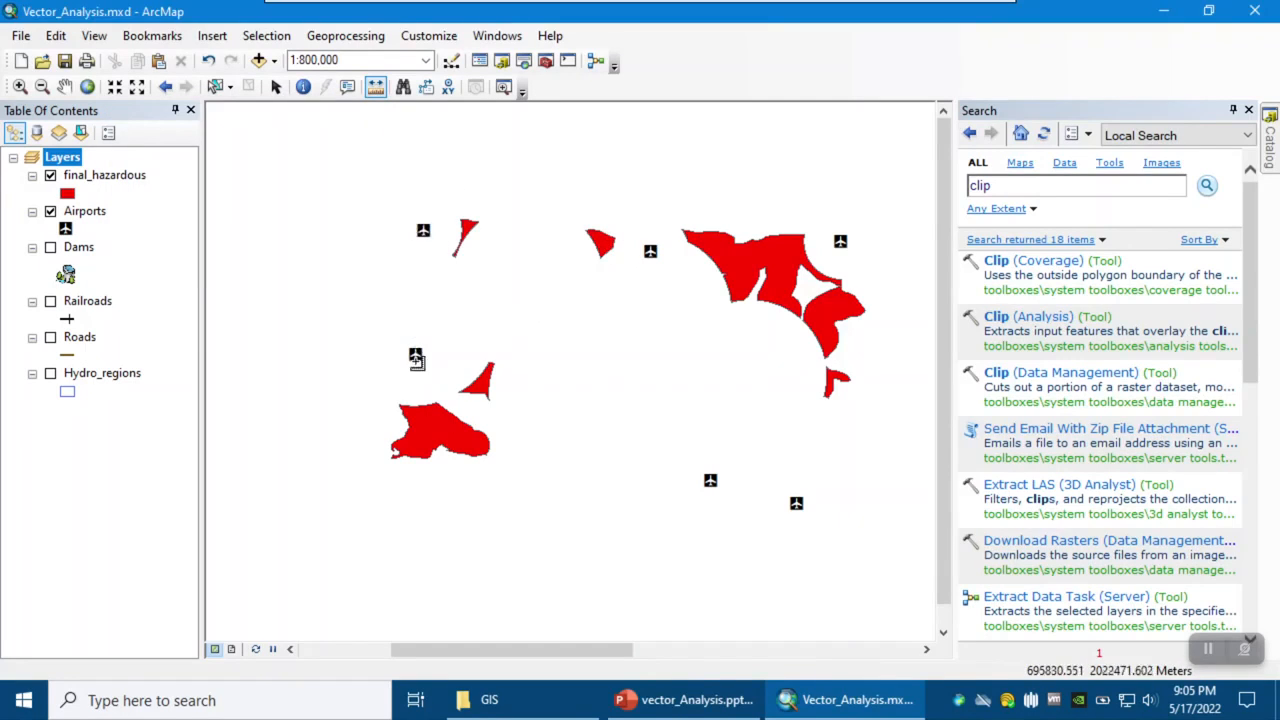
Measure the distance from the western airport toward the airport on the southern coast.
left_click(416, 356)
left_click(416, 356)
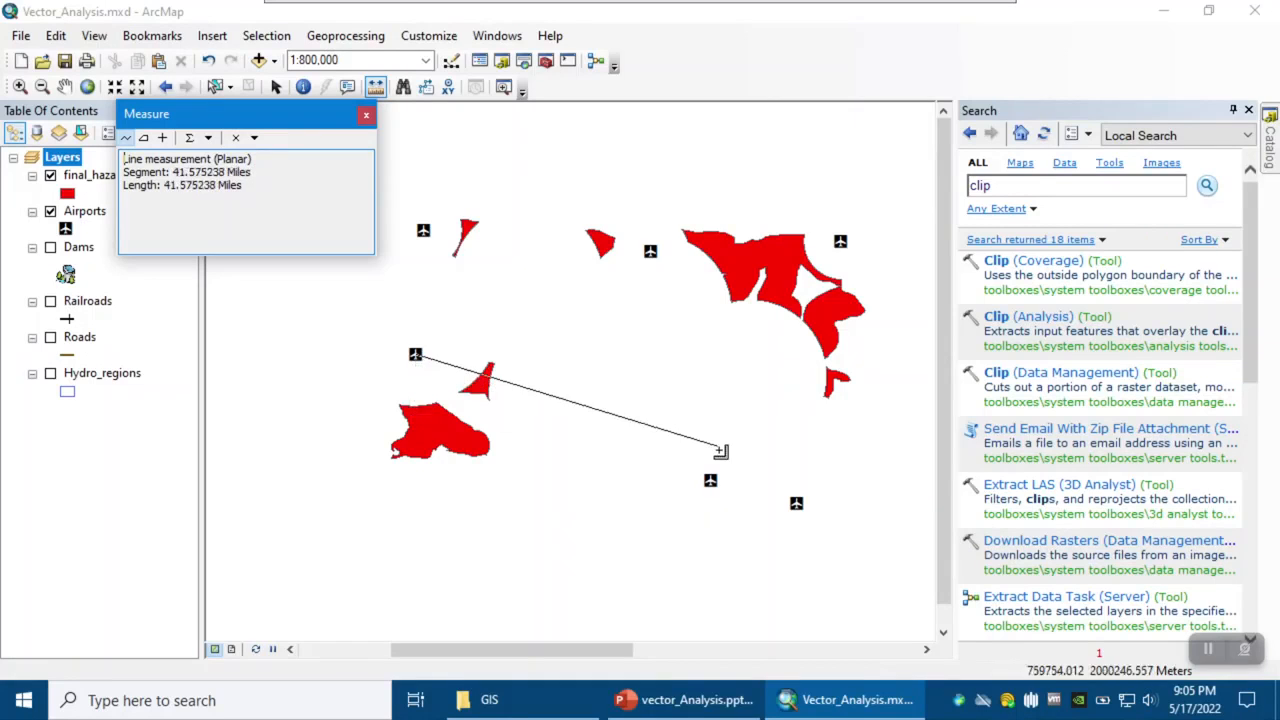
double_click(706, 467)
left_click(415, 354)
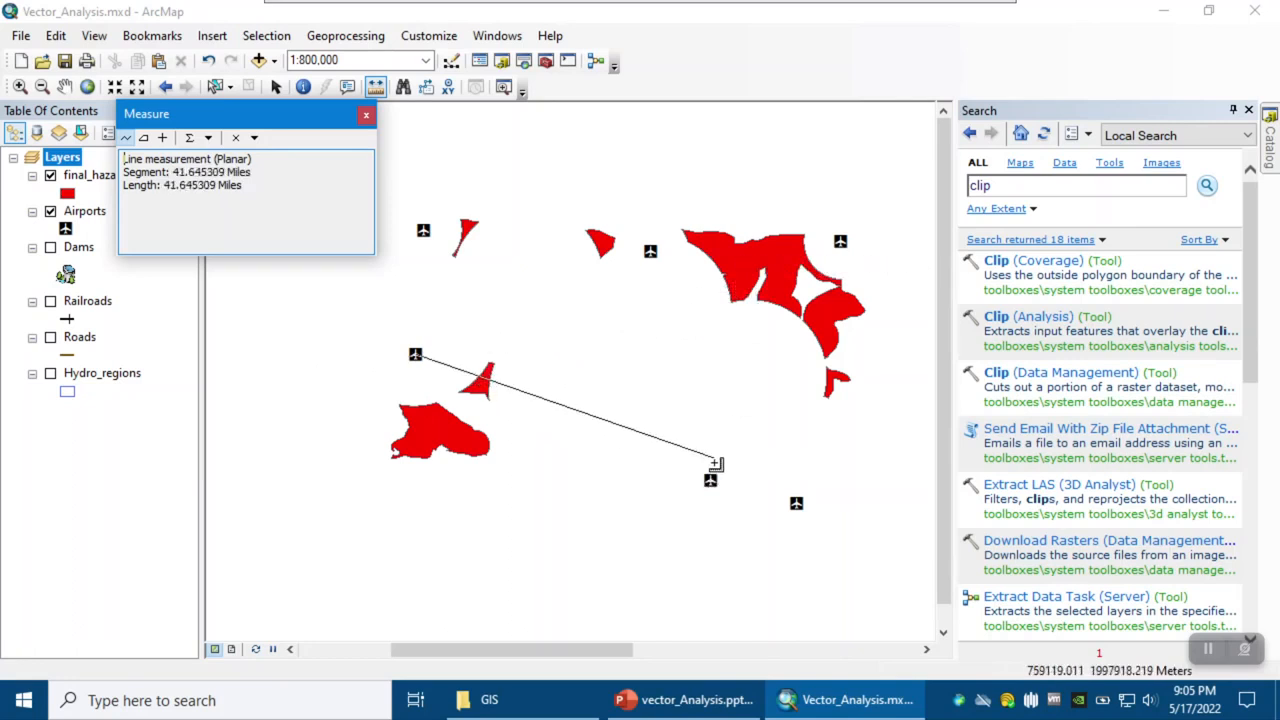
left_click(361, 115)
Measure the distances from the northwestern and northeastern airports to the edges of their nearest hazardous sites.
left_click(424, 231)
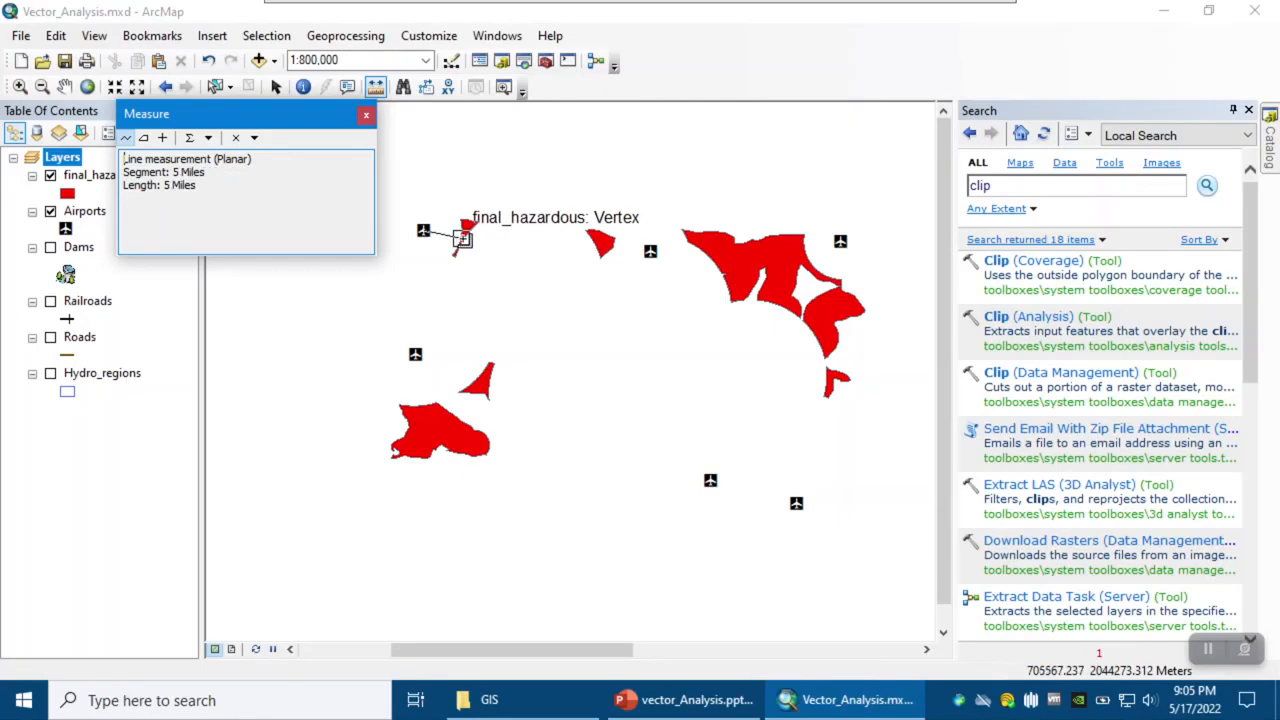
double_click(462, 238)
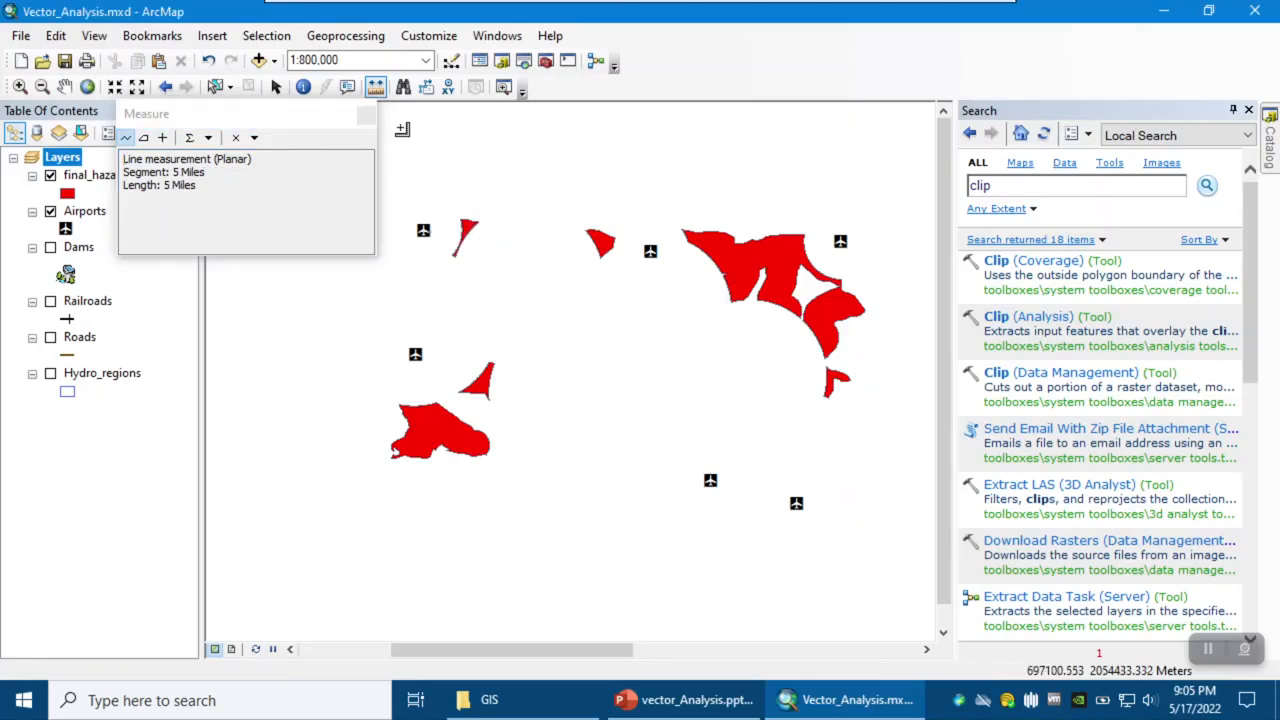
left_click(366, 115)
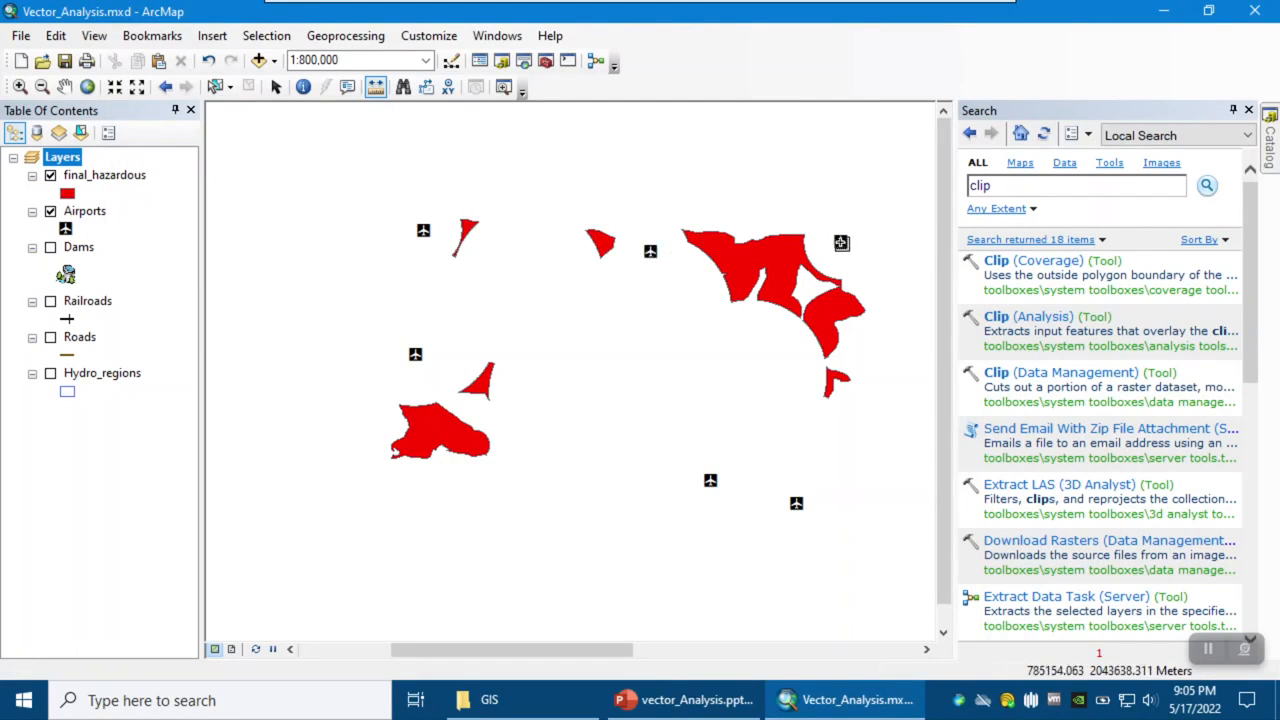
left_click(838, 242)
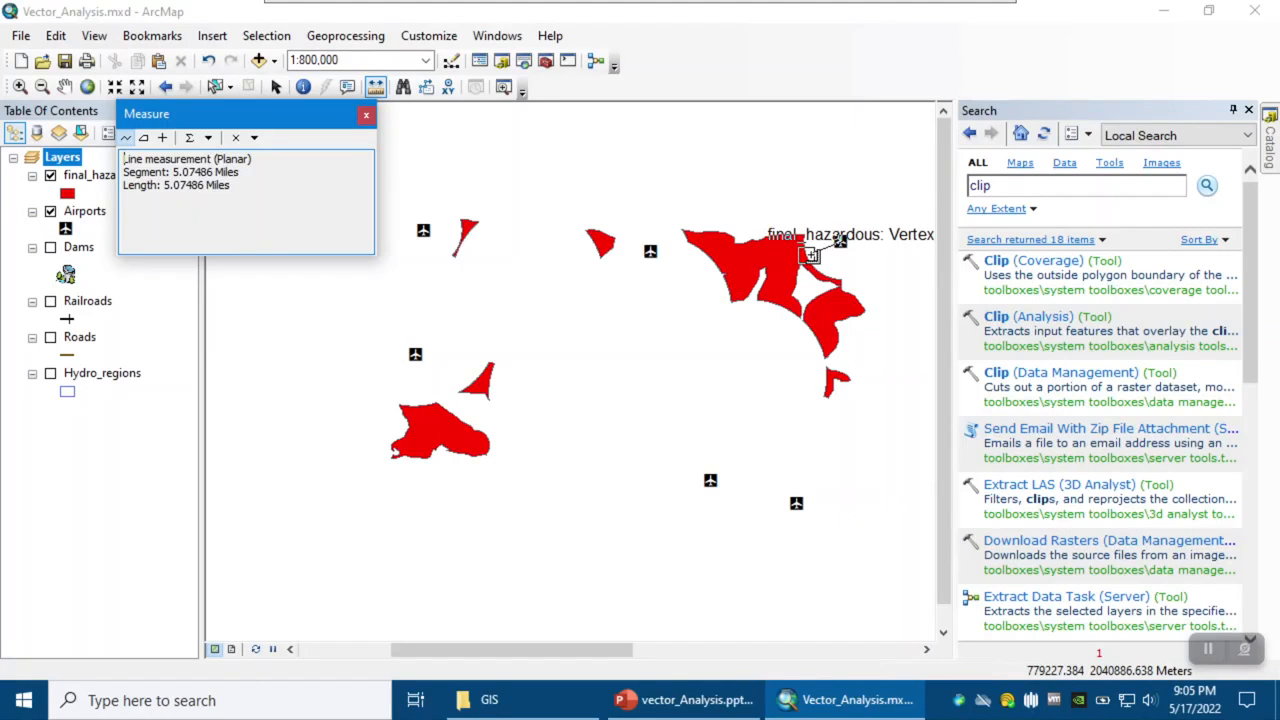
right_click(809, 254)
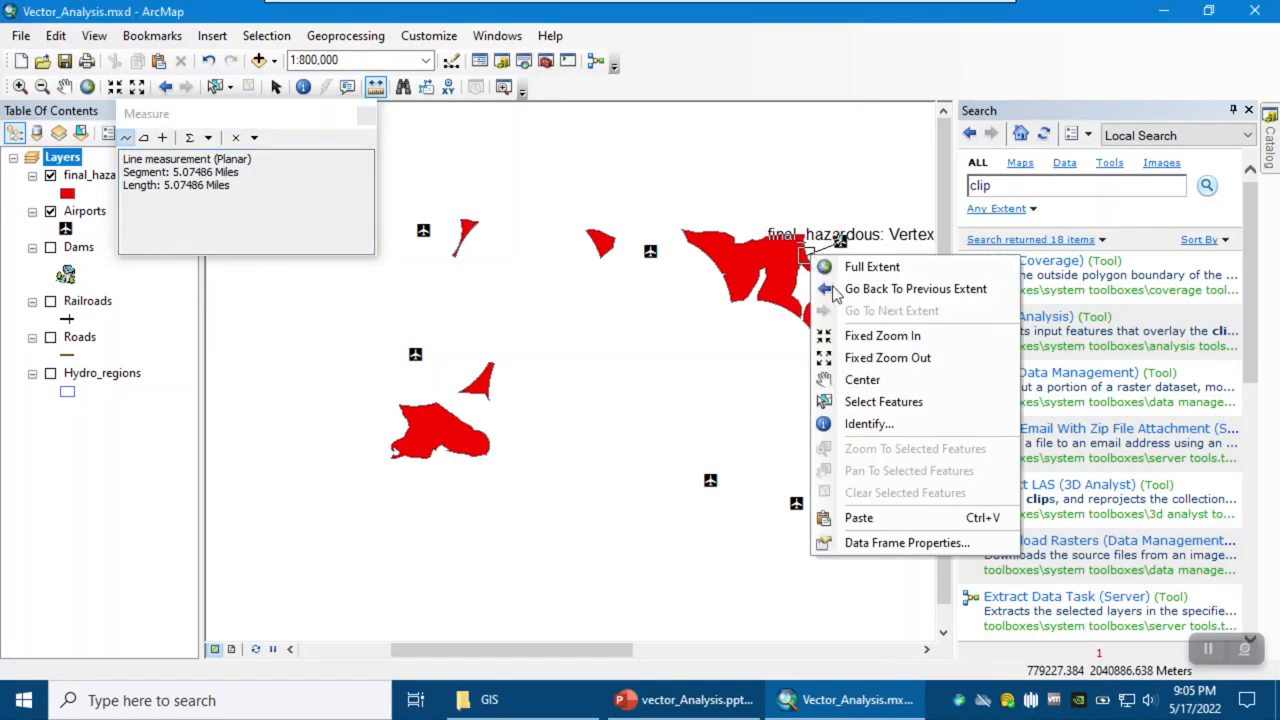
left_click(366, 114)
Display Dams instead of Airports and measure outward from the isolated dam south of the large northern hazardous site.
left_click(50, 211)
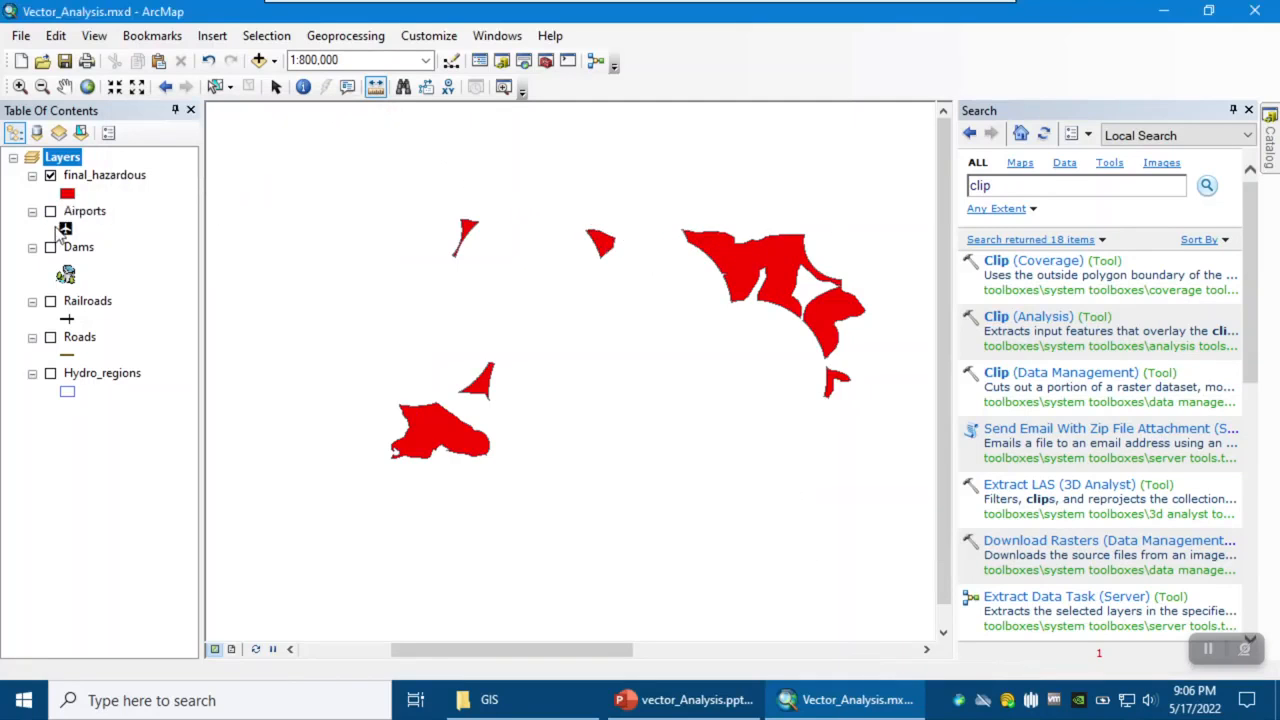
left_click(50, 247)
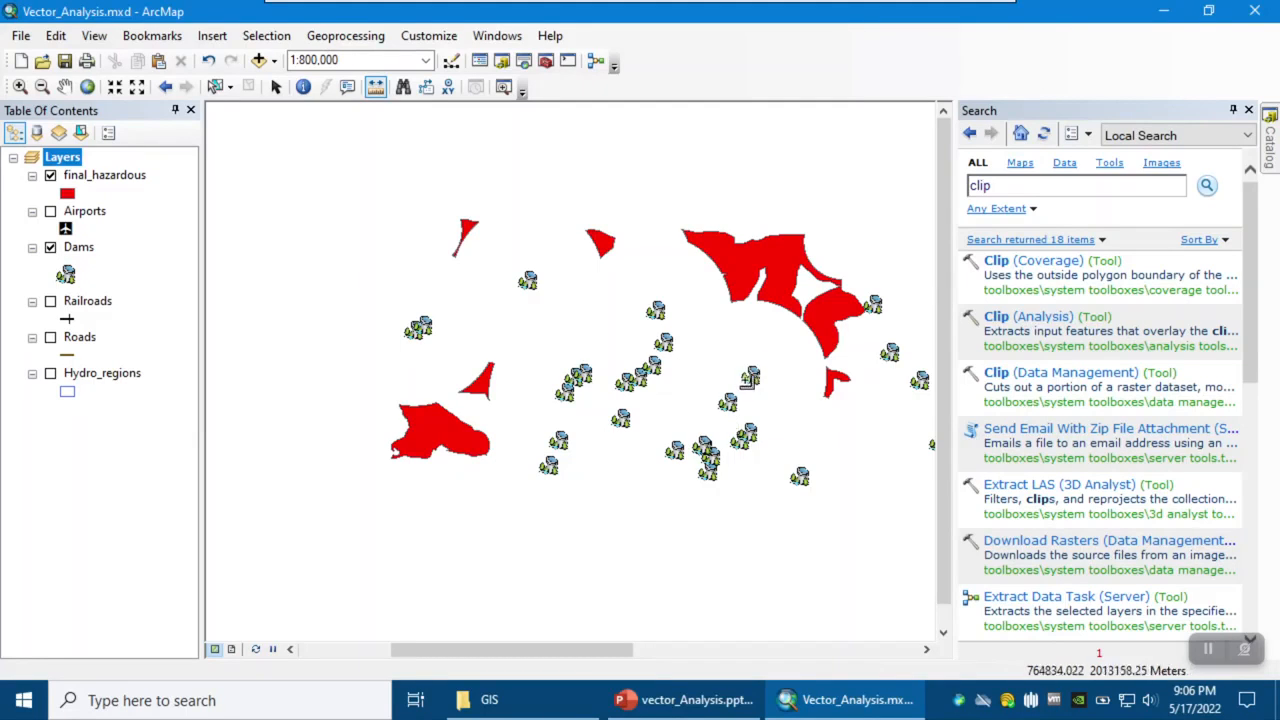
scroll(754, 380, "down", 3)
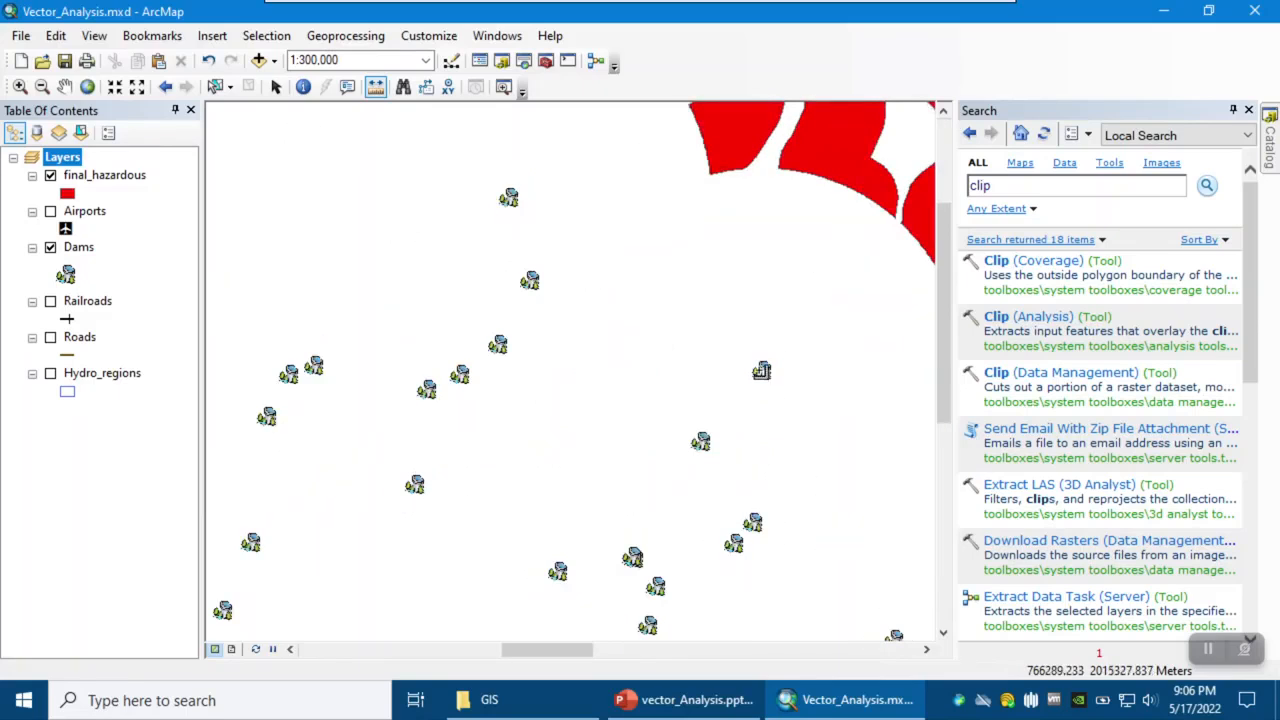
left_click(765, 375)
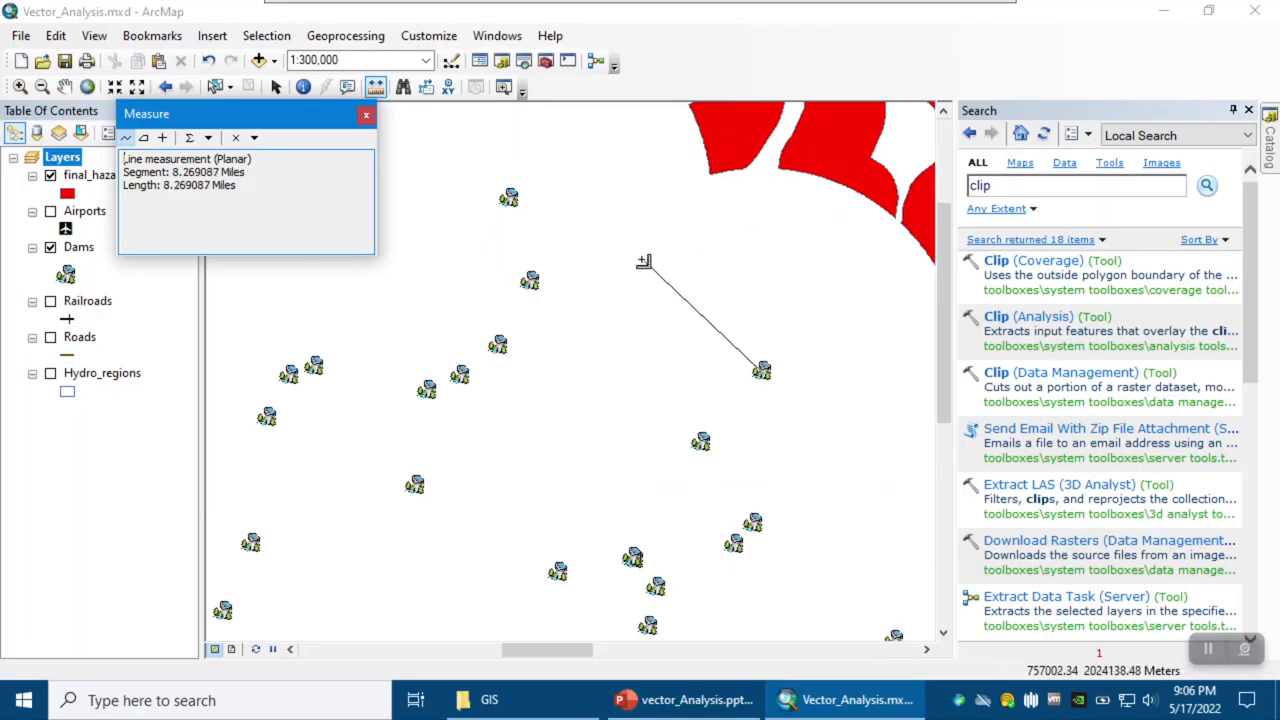
scroll(714, 358, "up", 3)
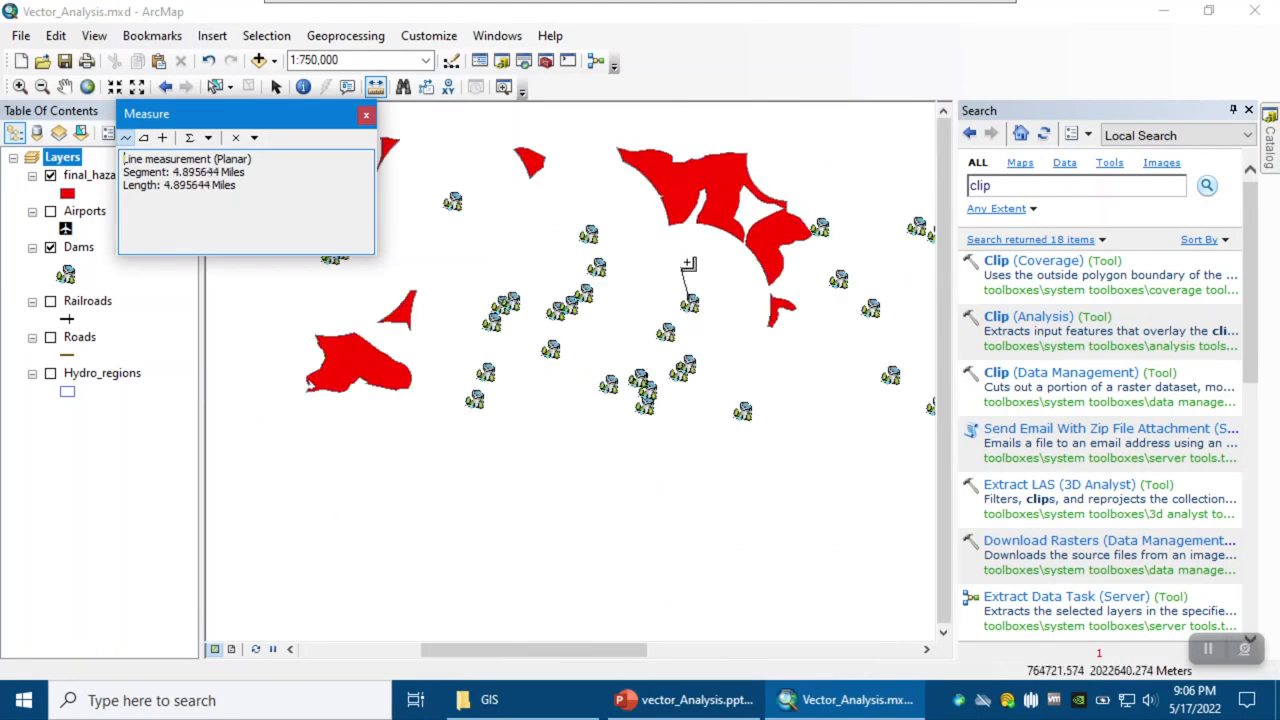
left_click(366, 115)
Measure from two northern dams toward the large northern hazardous site and the small northwestern one.
left_click(589, 234)
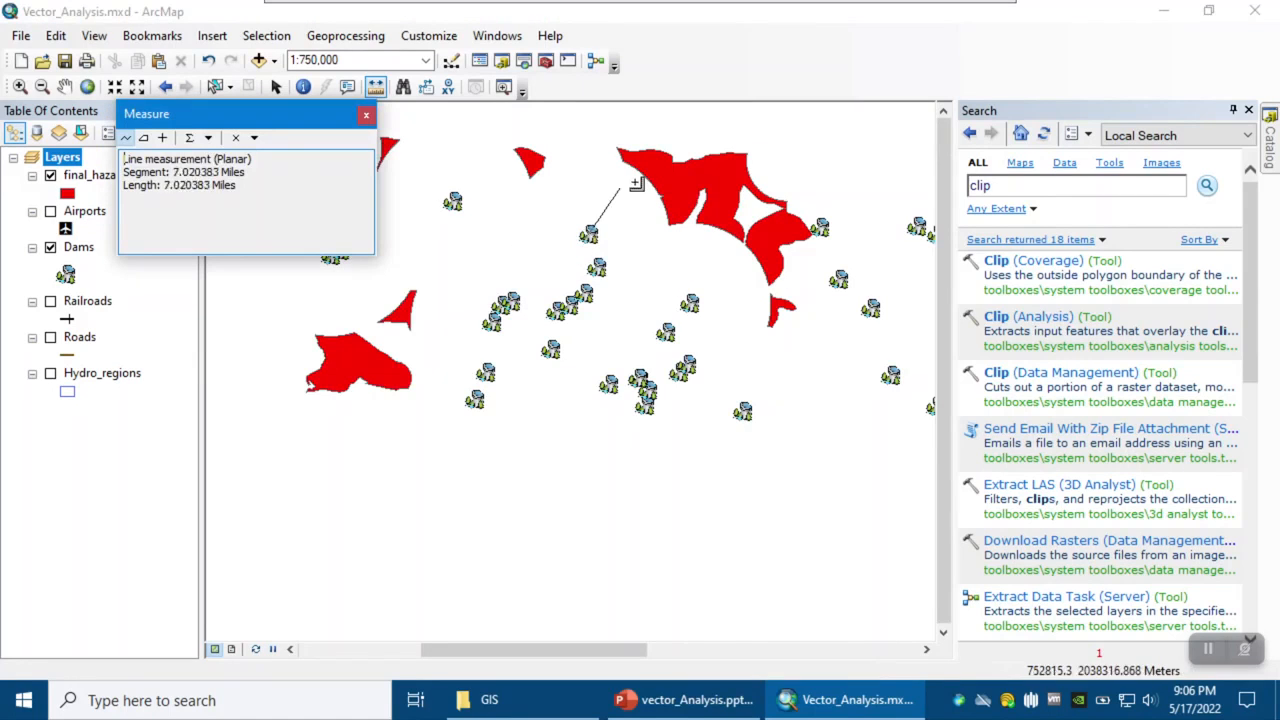
left_click(366, 115)
left_click(452, 201)
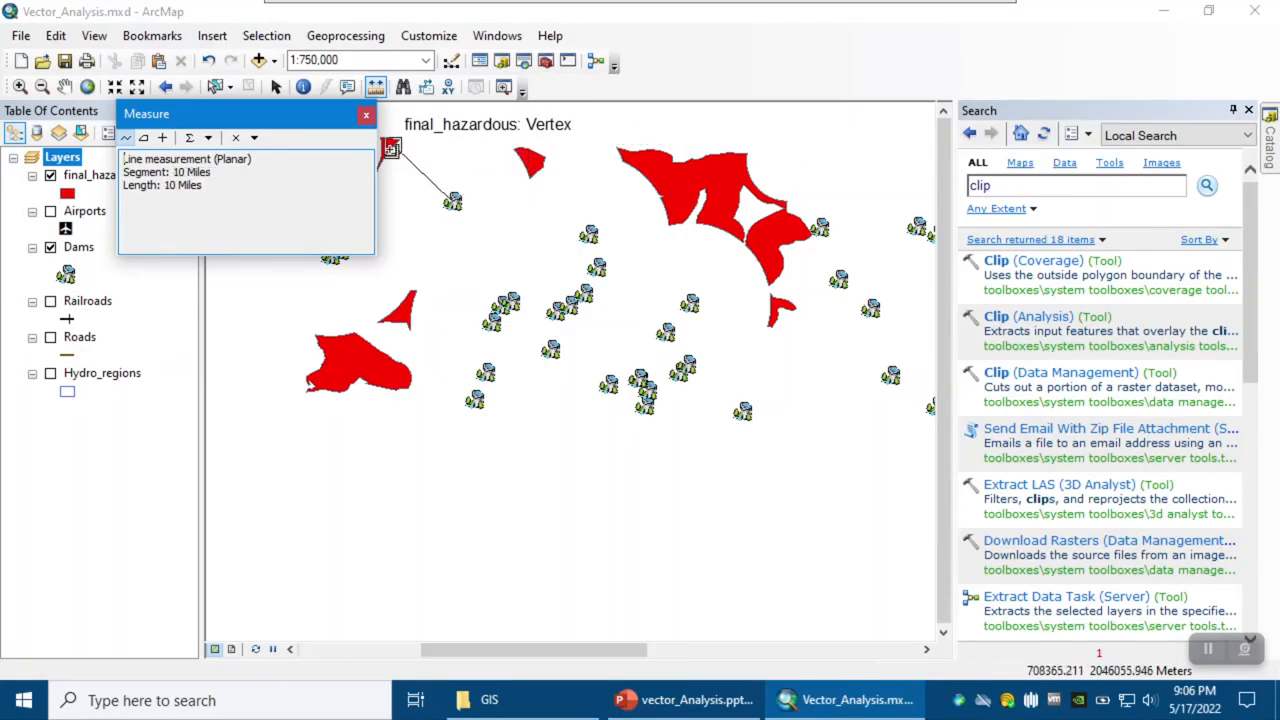
left_click(366, 115)
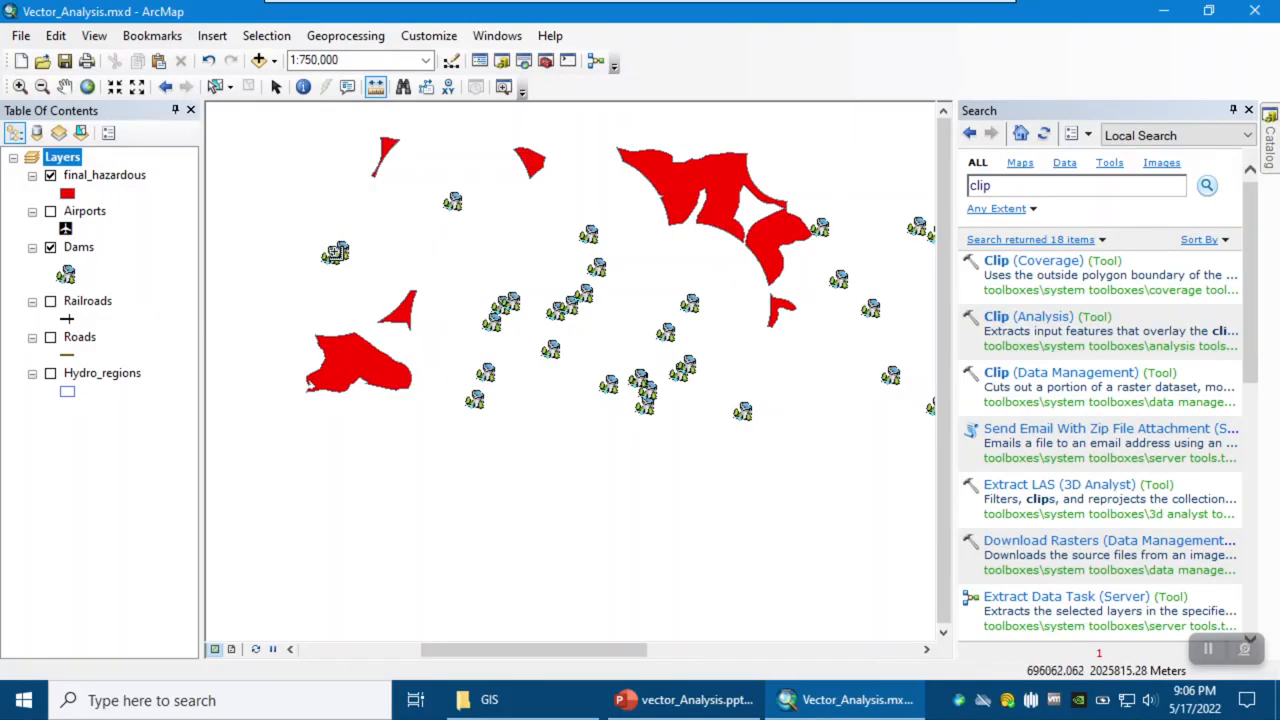
Measure the distance from the westernmost dam to the upper edge of the southwestern hazardous site.
left_click(335, 255)
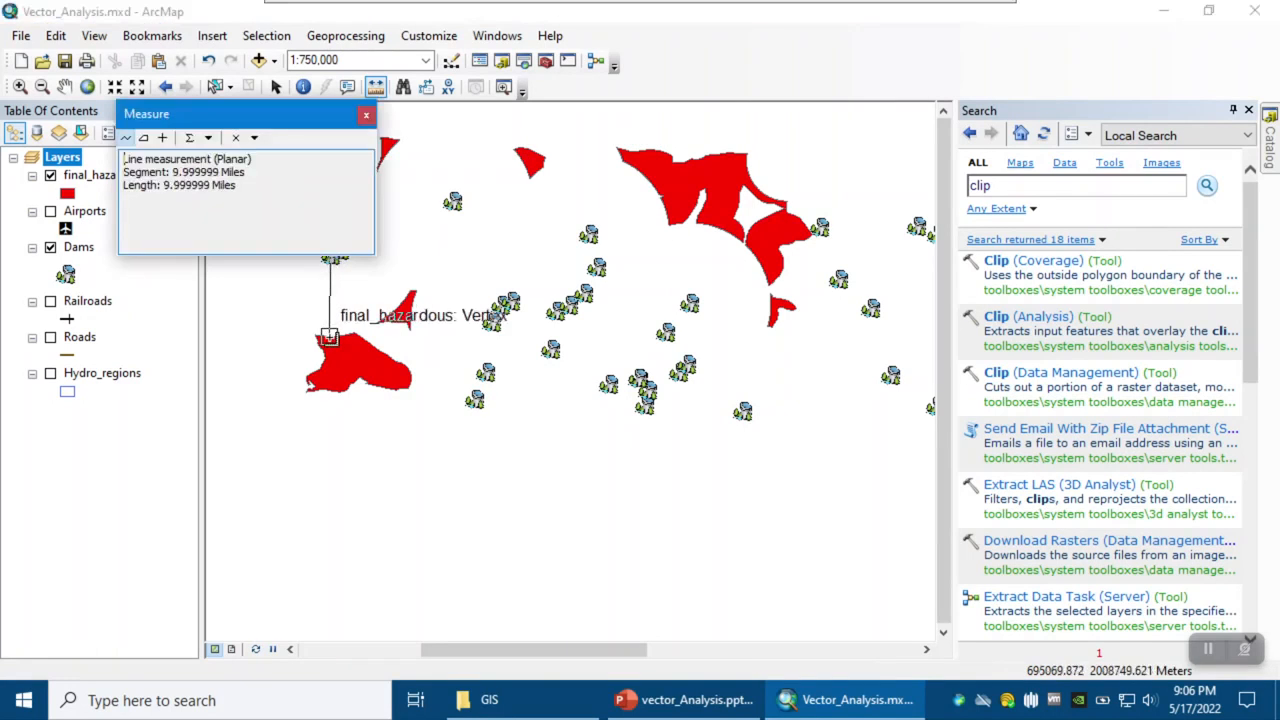
left_click(366, 115)
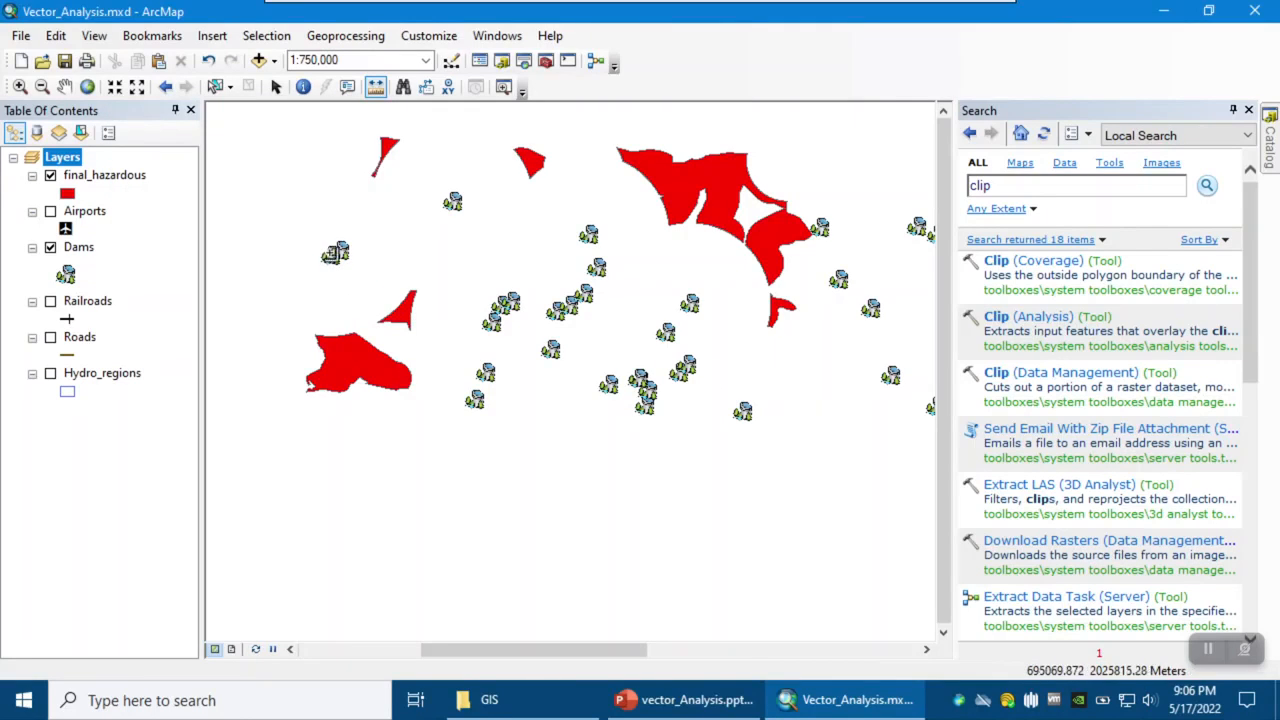
left_click(333, 255)
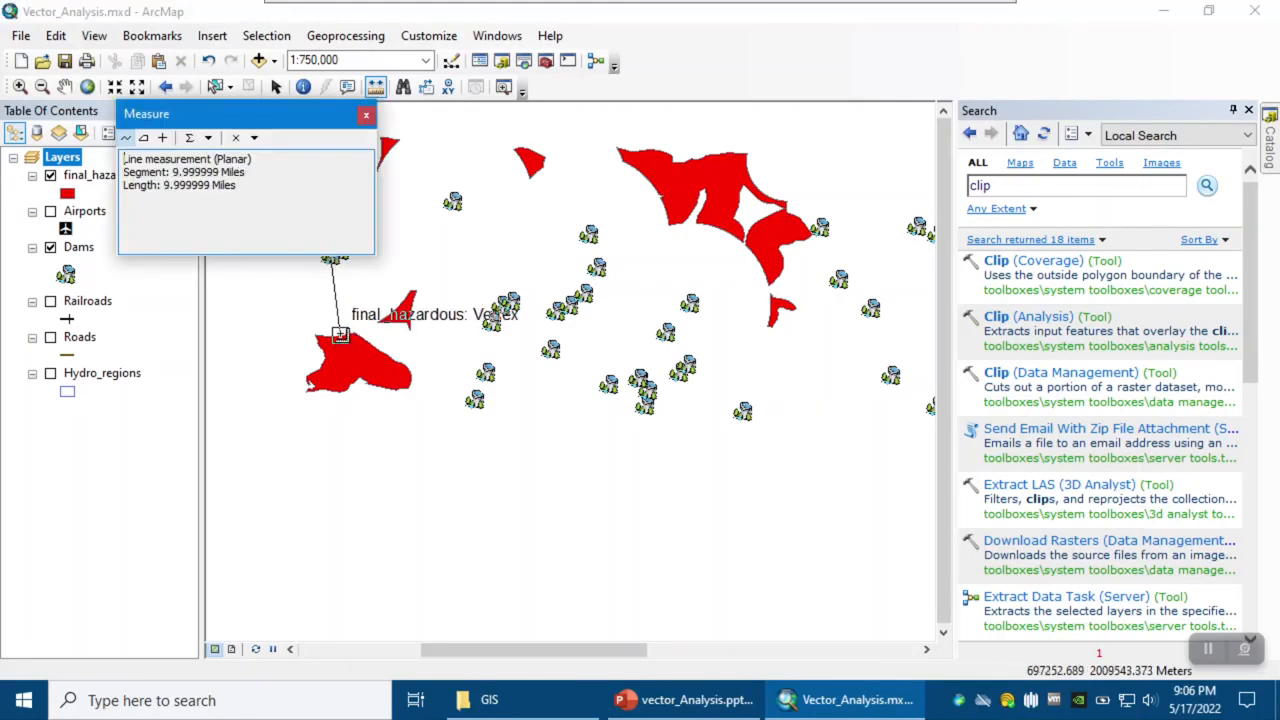
left_click(366, 115)
Hide the Dams layer and display Railroads and Roads with the final hazardous sites.
scroll(689, 367, "down", 1)
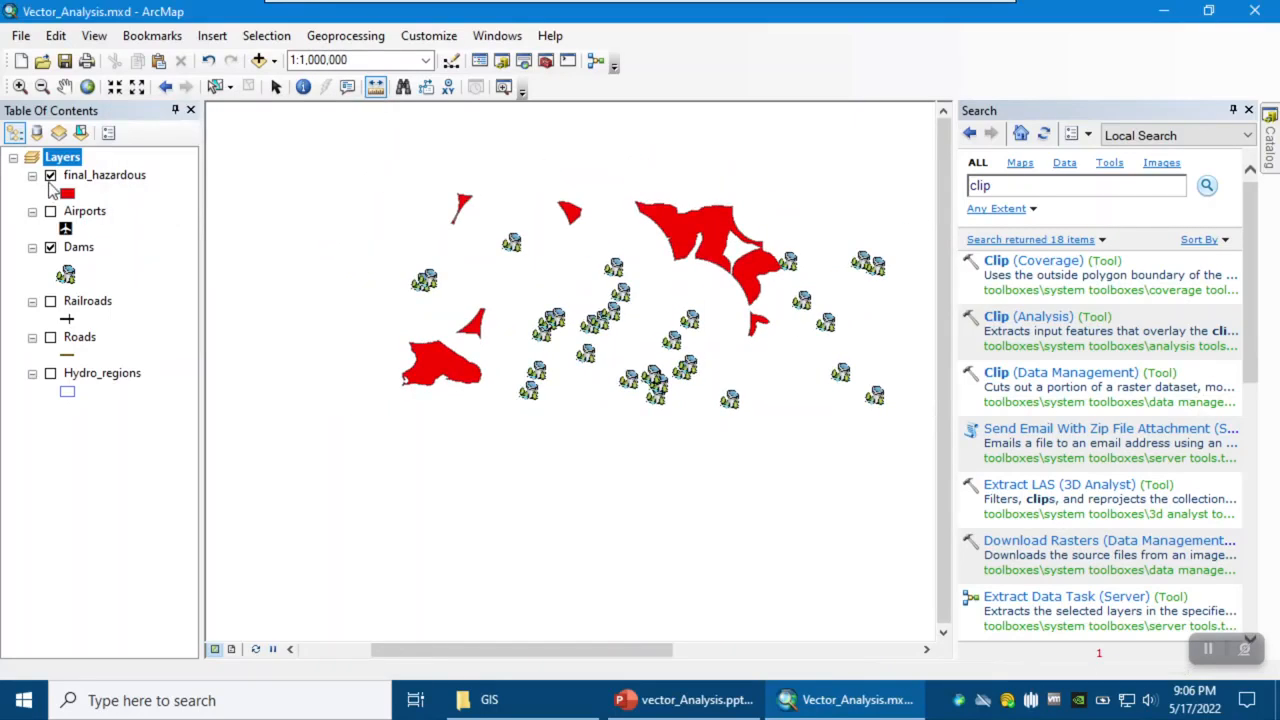
left_click(50, 247)
left_click(50, 301)
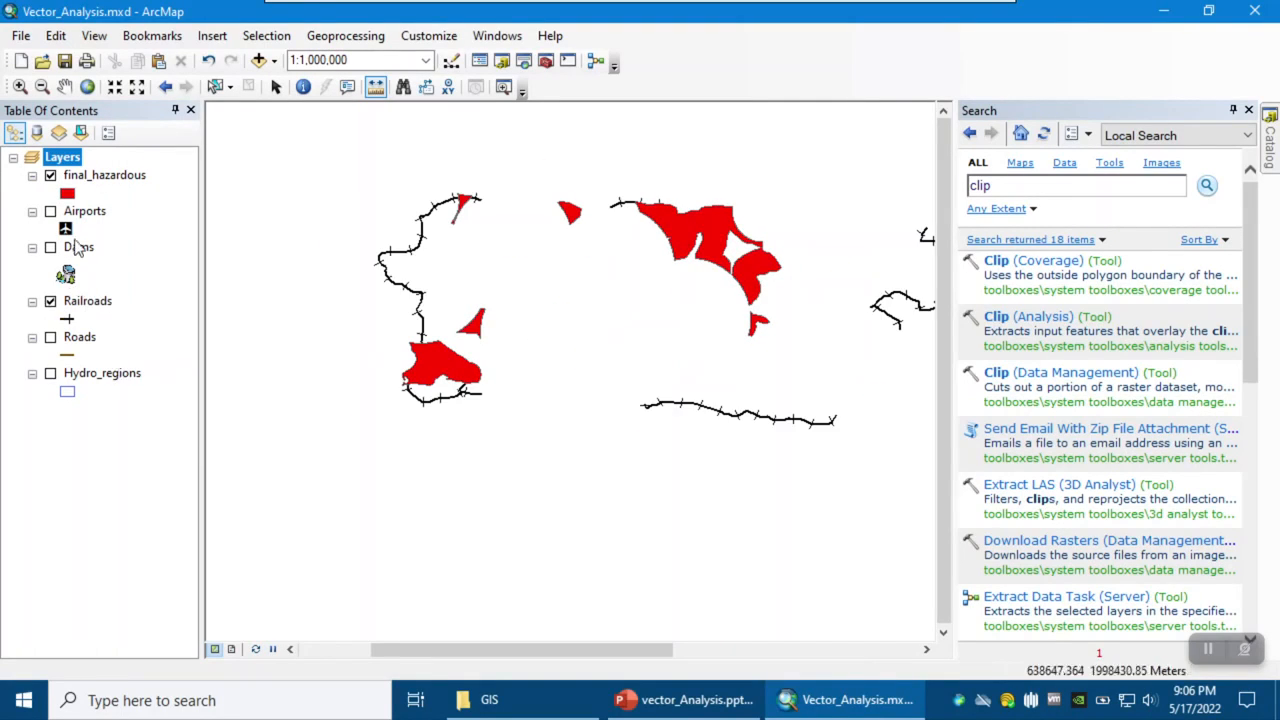
left_click(50, 338)
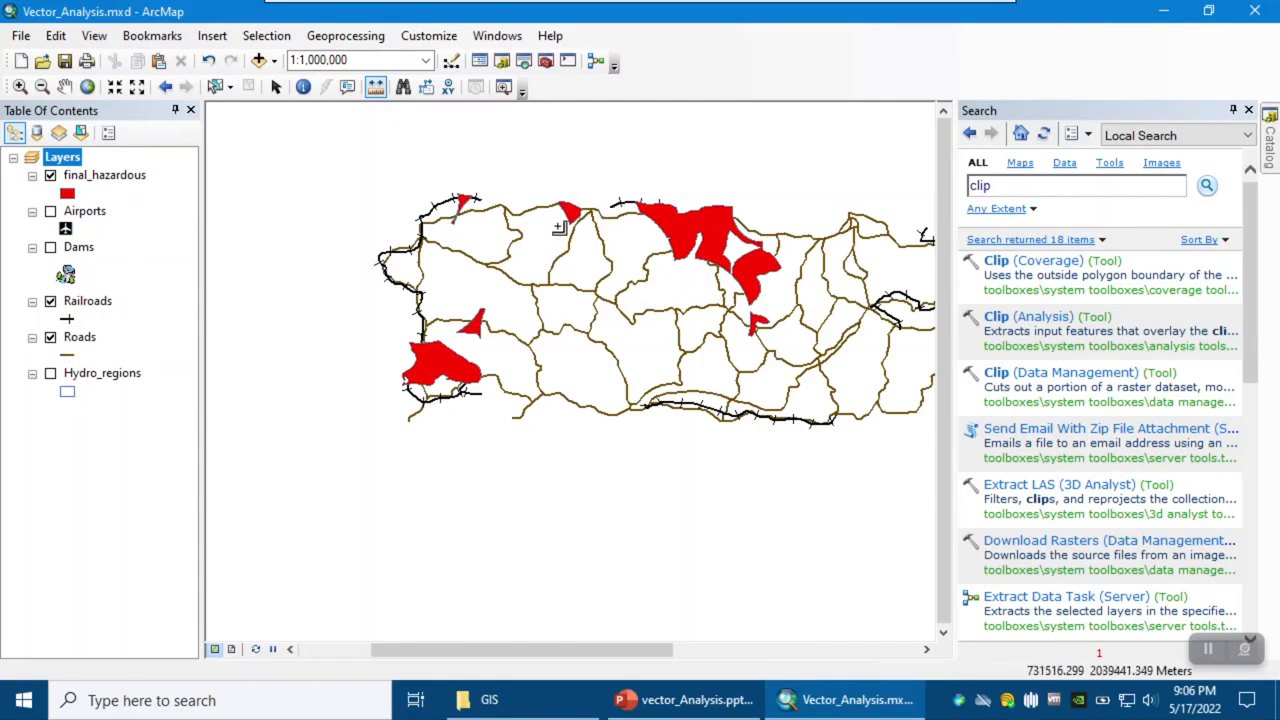
Move the final_hazardous layer below Roads and above Hydro_regions in the drawing order.
scroll(560, 228, "up", 4)
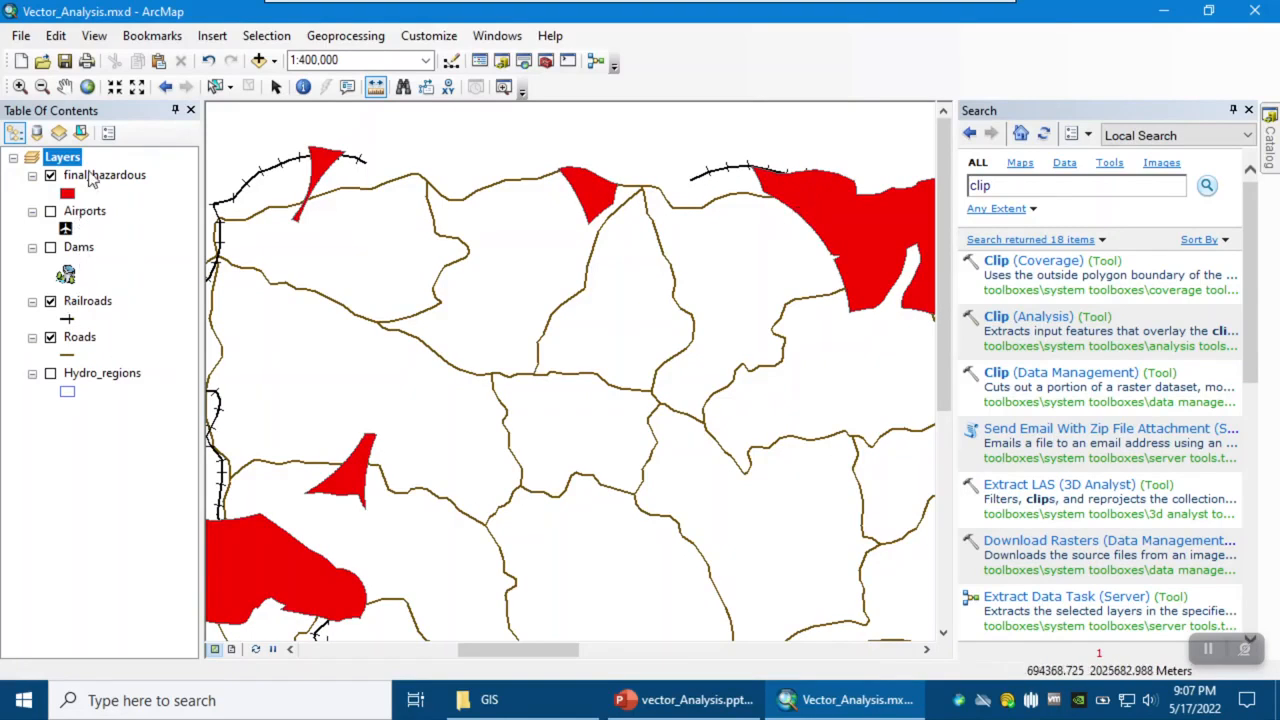
left_click(90, 175)
left_click_drag(101, 361, 101, 363)
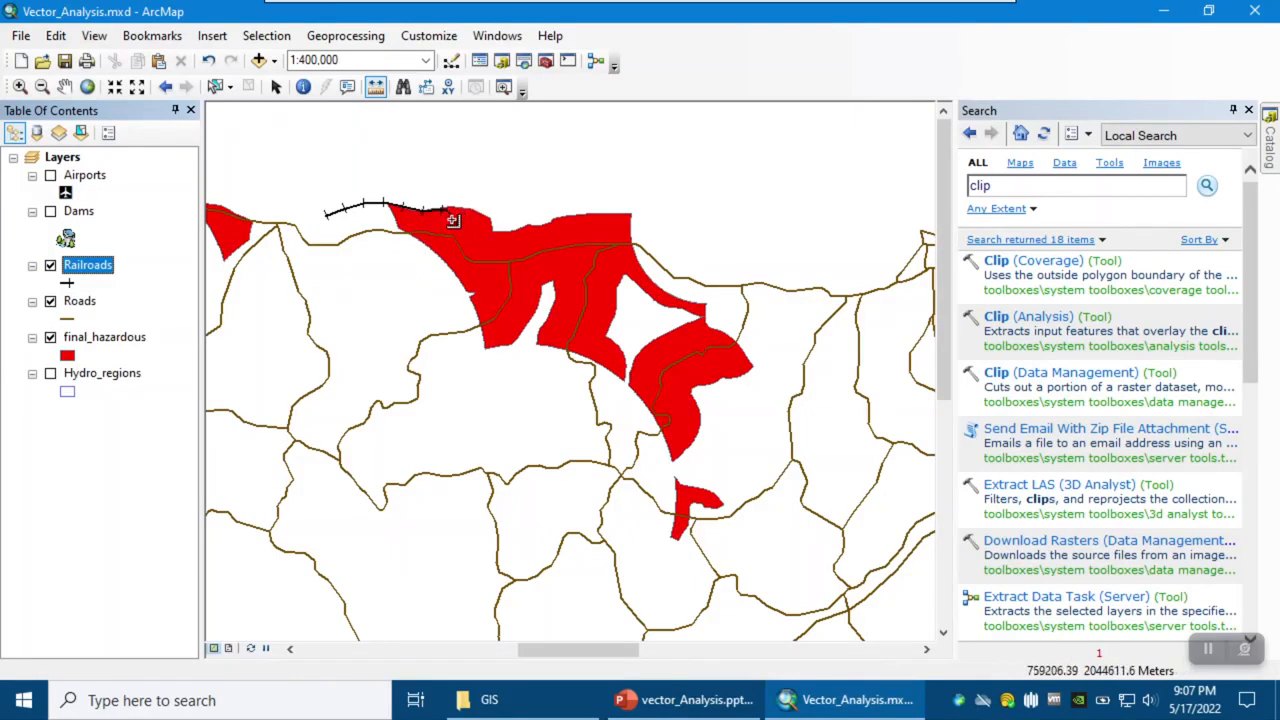
Measure distances between the roads crossing the large northern hazardous site and the site's edges.
left_click(577, 246)
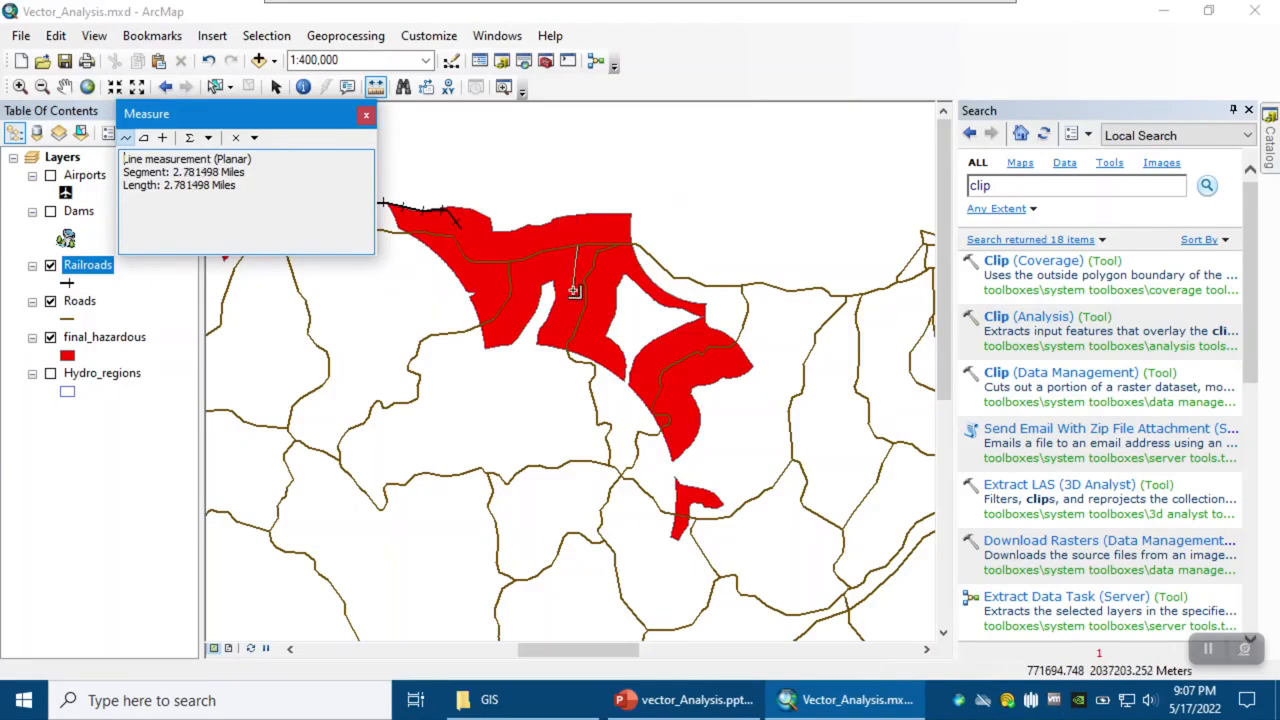
left_click(366, 115)
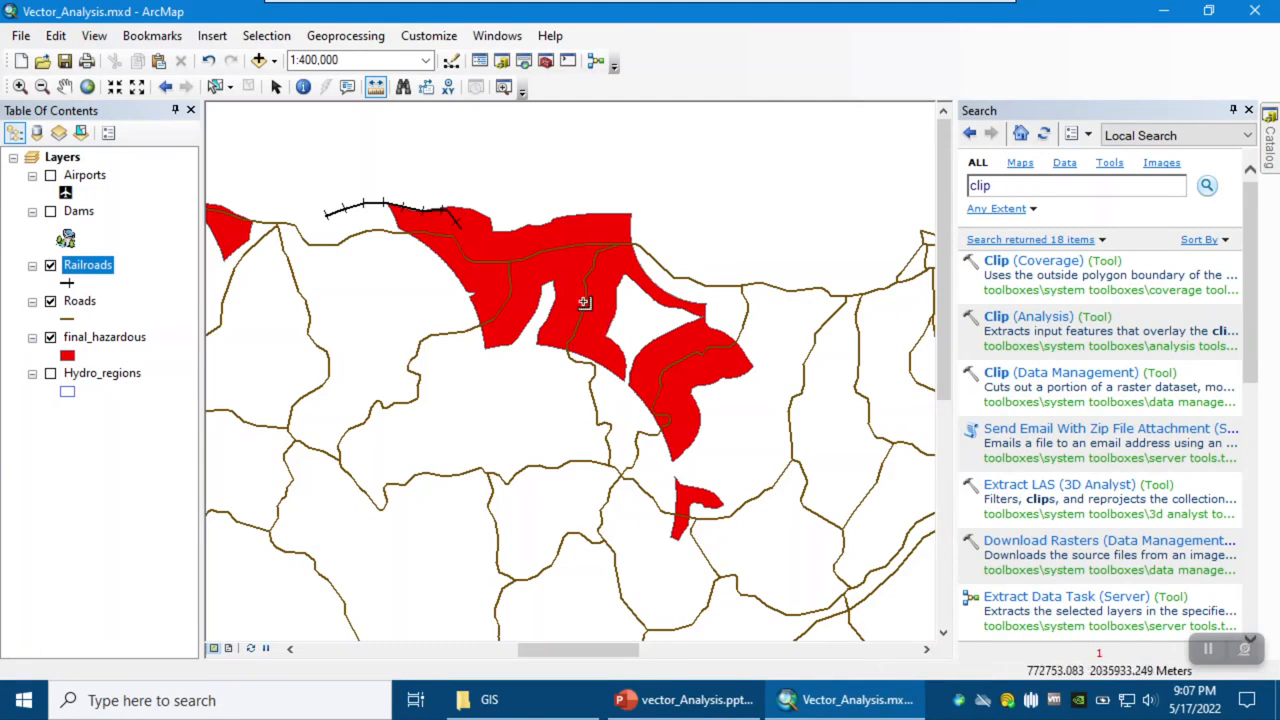
left_click(585, 302)
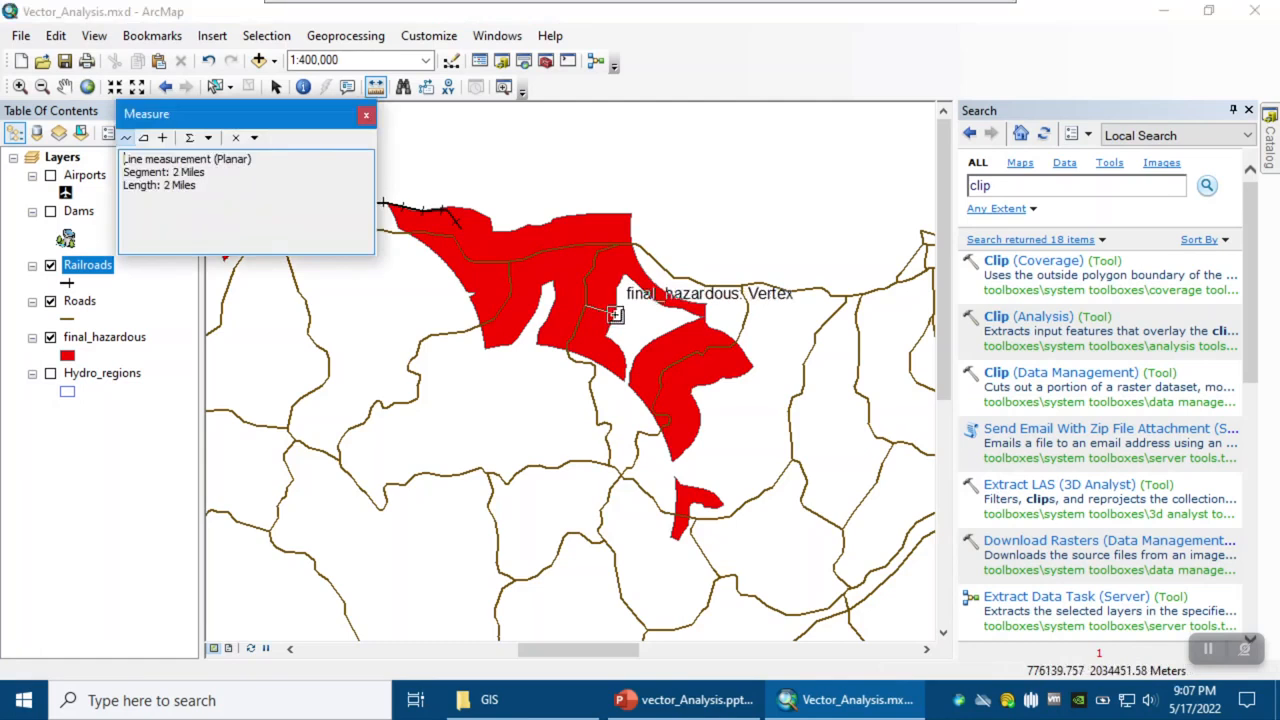
left_click(615, 314)
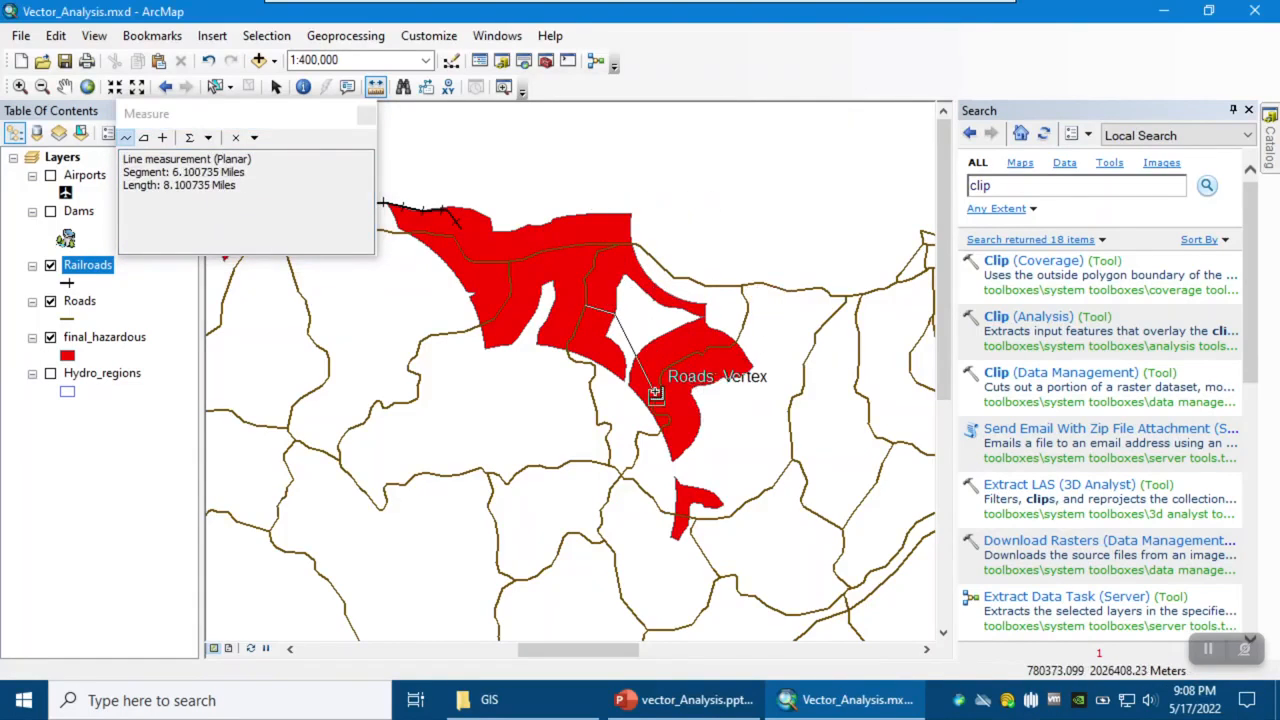
left_click(697, 385)
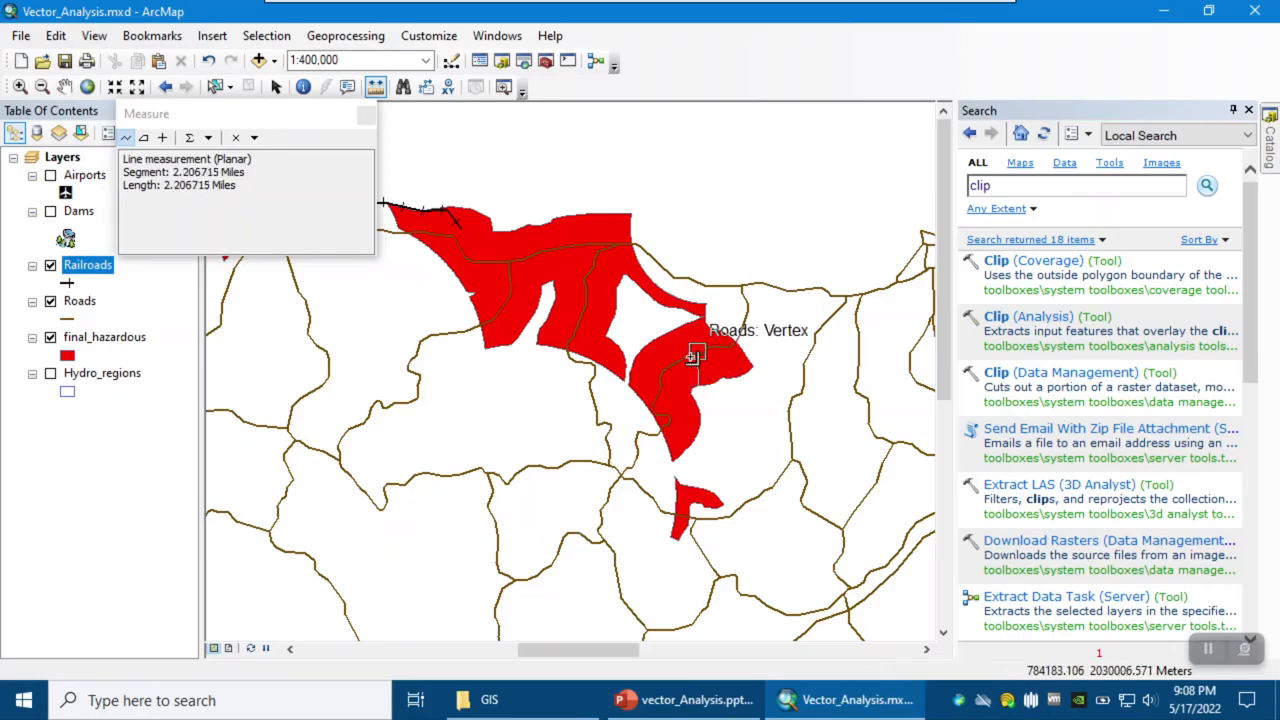
left_click(366, 114)
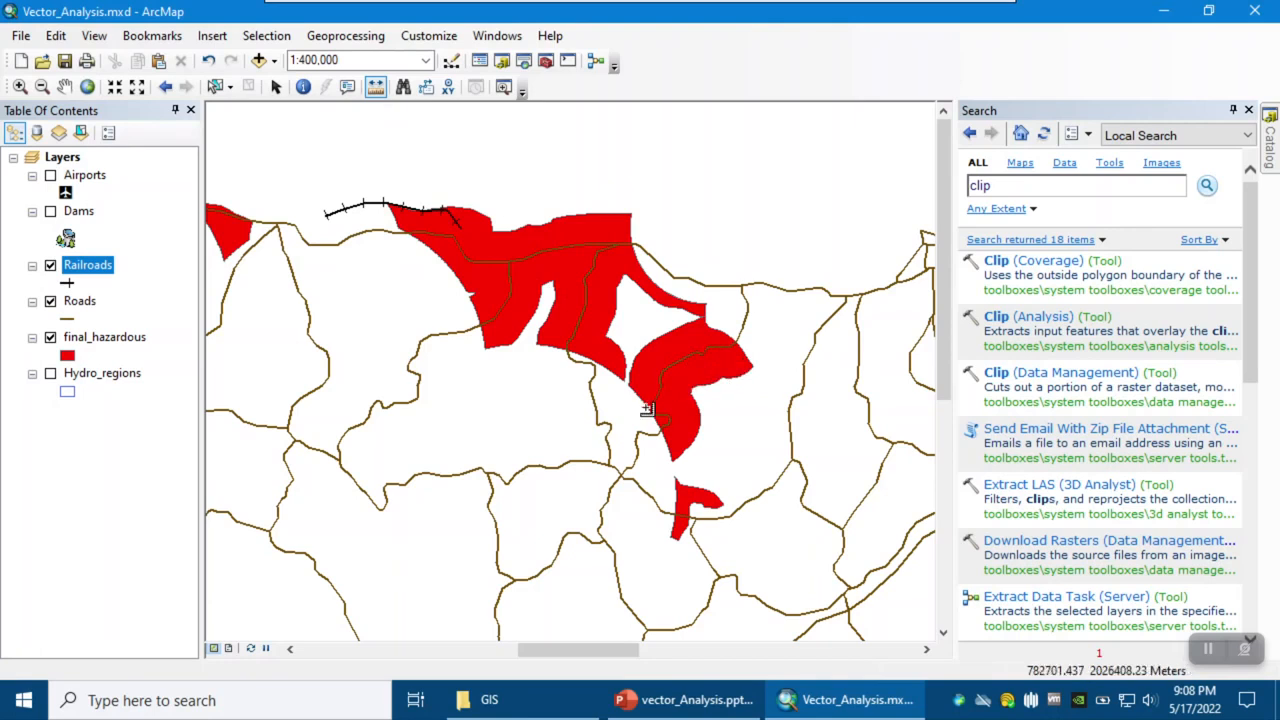
Hide the Railroads and Roads layers and display final_hazardous over the Hydro_regions outlines.
scroll(596, 428, "up", 3)
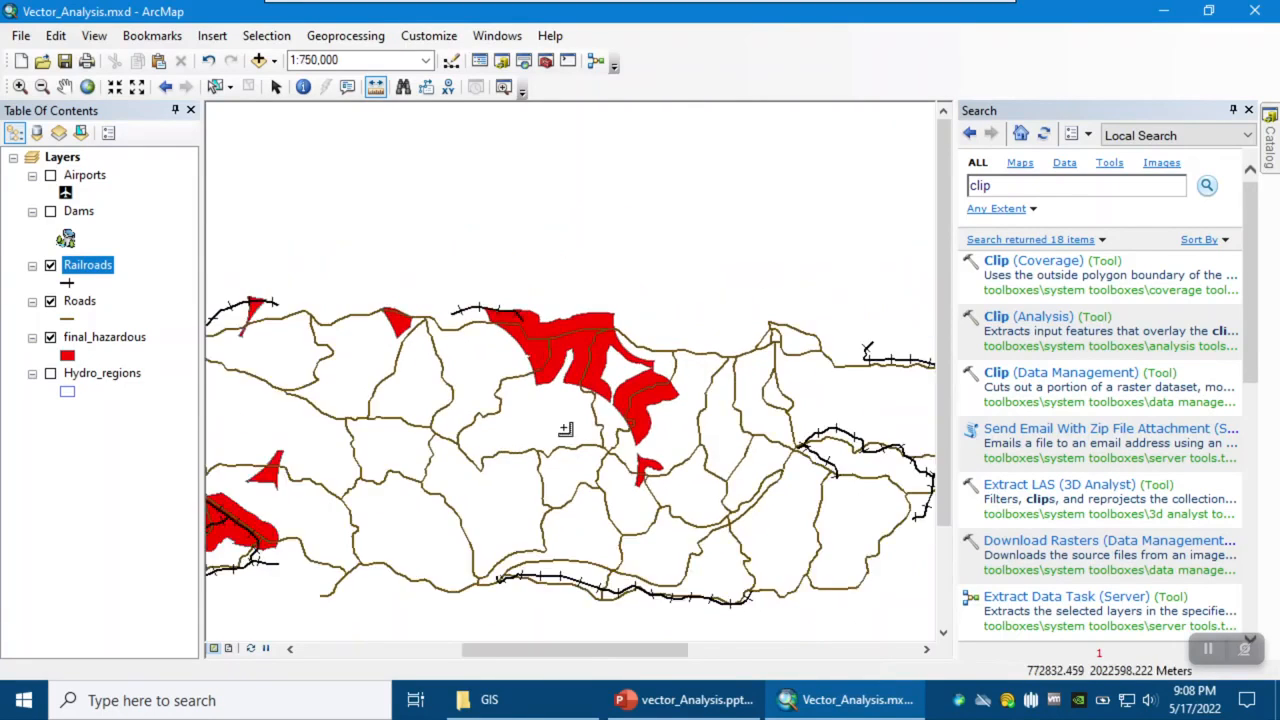
scroll(566, 429, "up", 1)
left_click(50, 265)
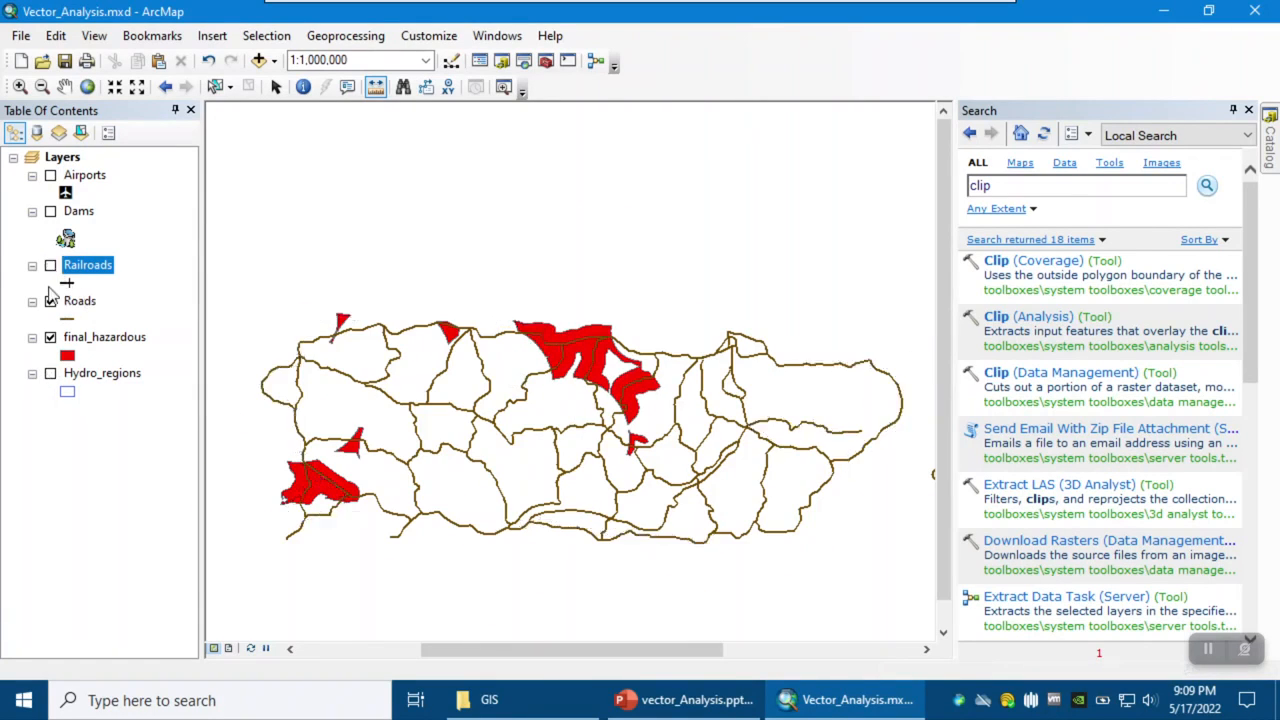
left_click(50, 301)
left_click(50, 338)
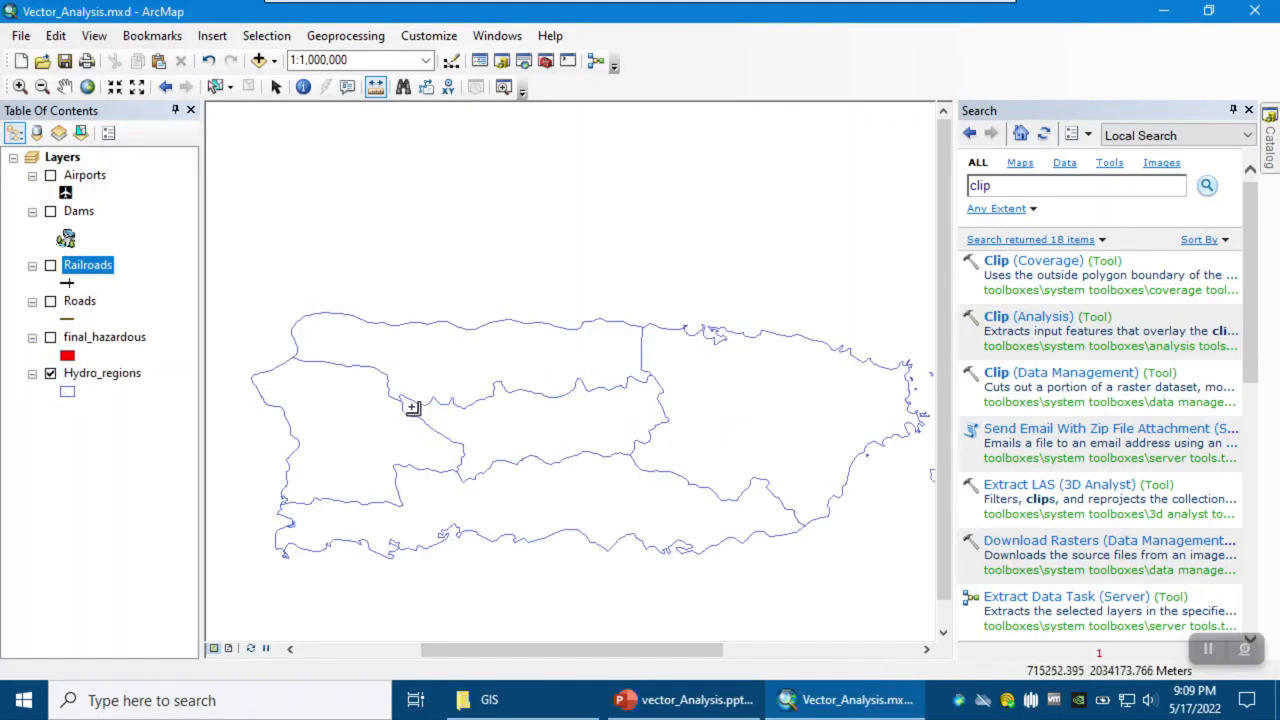
left_click(50, 337)
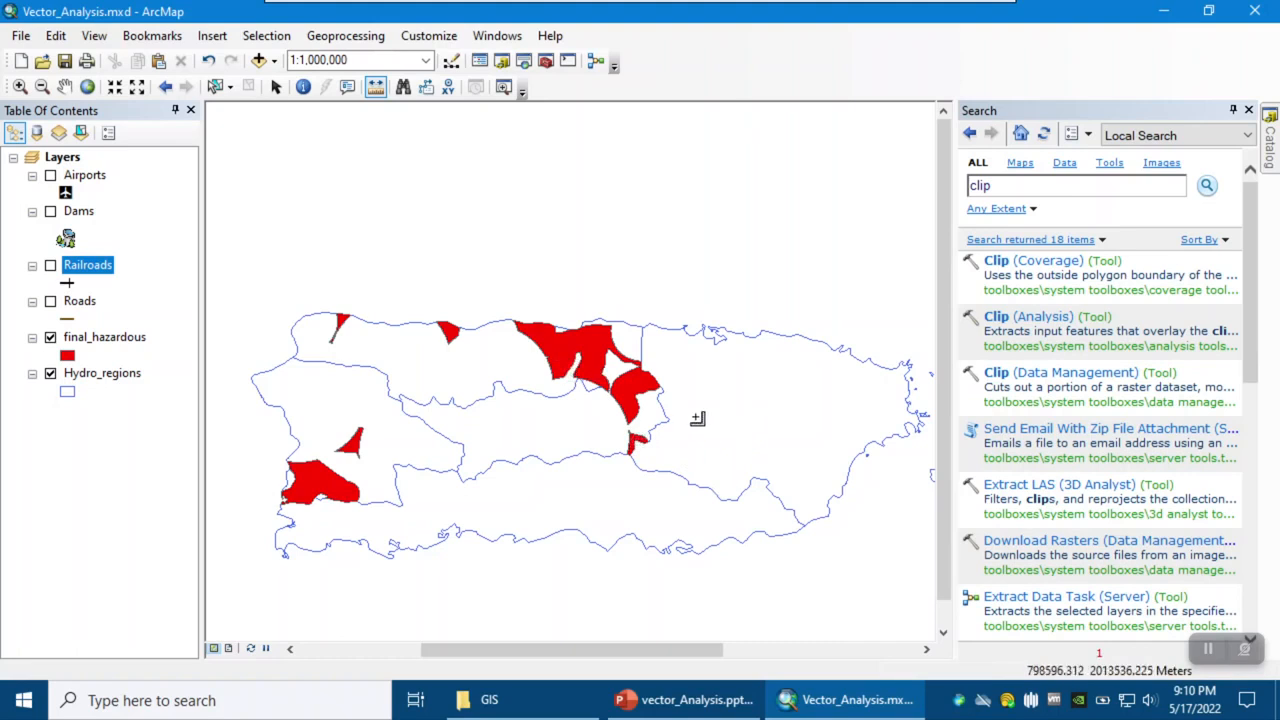
Display the Dams, Airports, Railroads and Roads layers together with the hazardous sites and hydro regions.
left_click(50, 211)
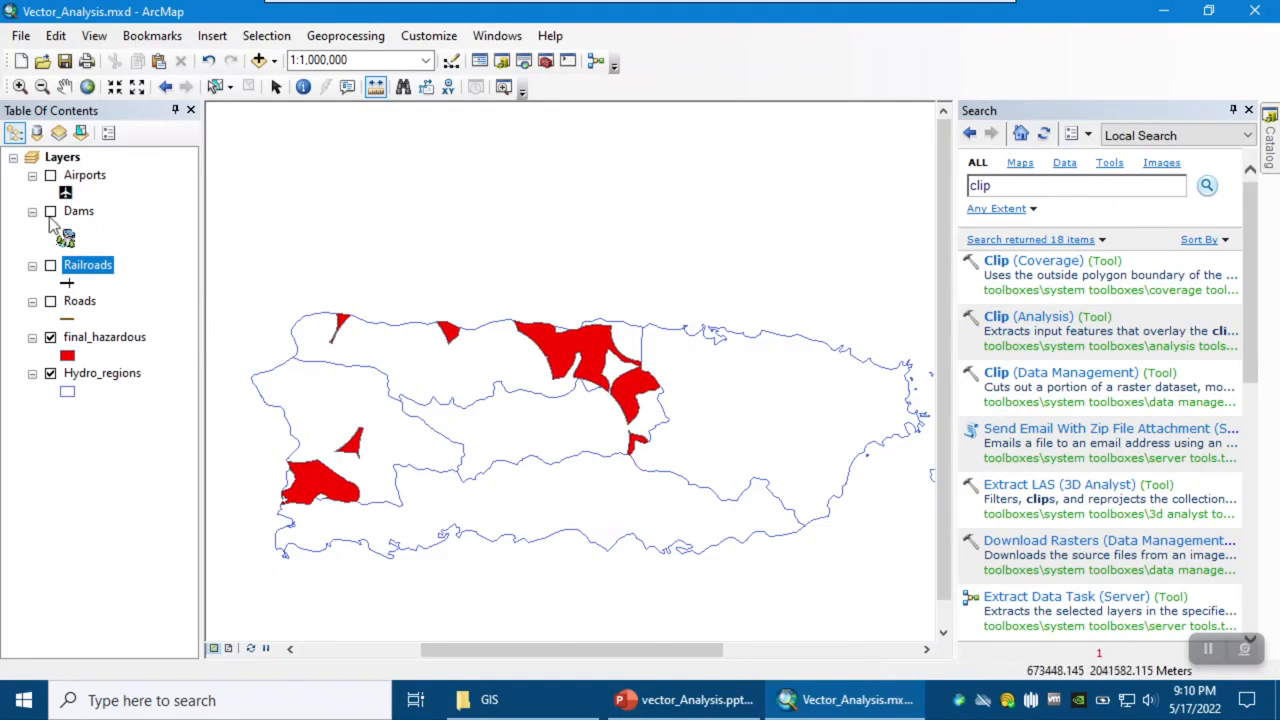
left_click(50, 175)
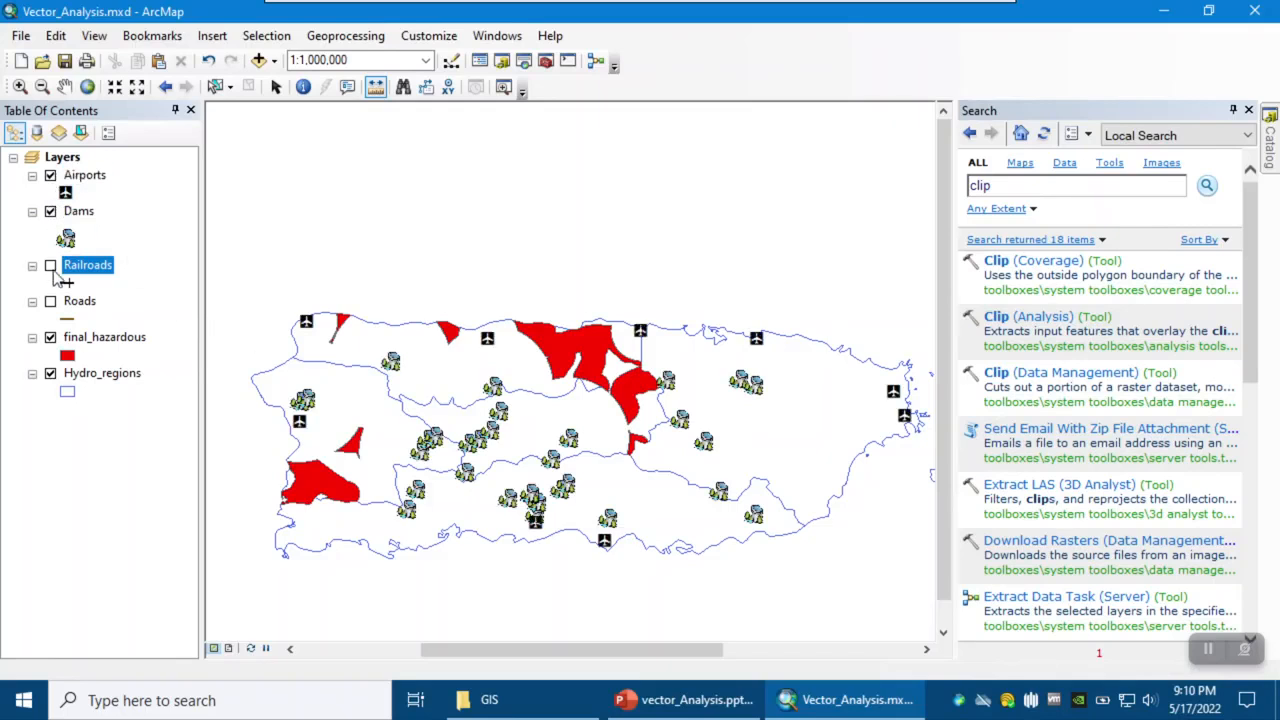
left_click(50, 266)
left_click(50, 301)
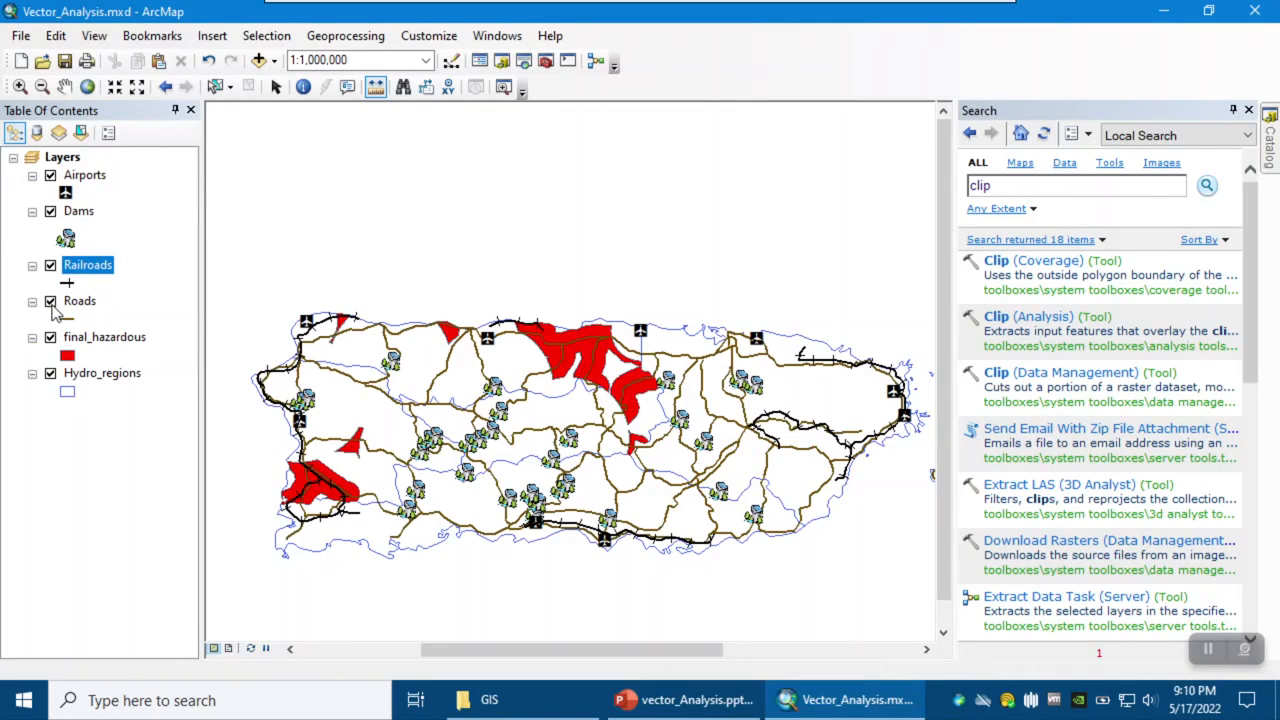
Recolor the Roads line symbol to a pale cream and switch the map to layout view.
left_click(67, 319)
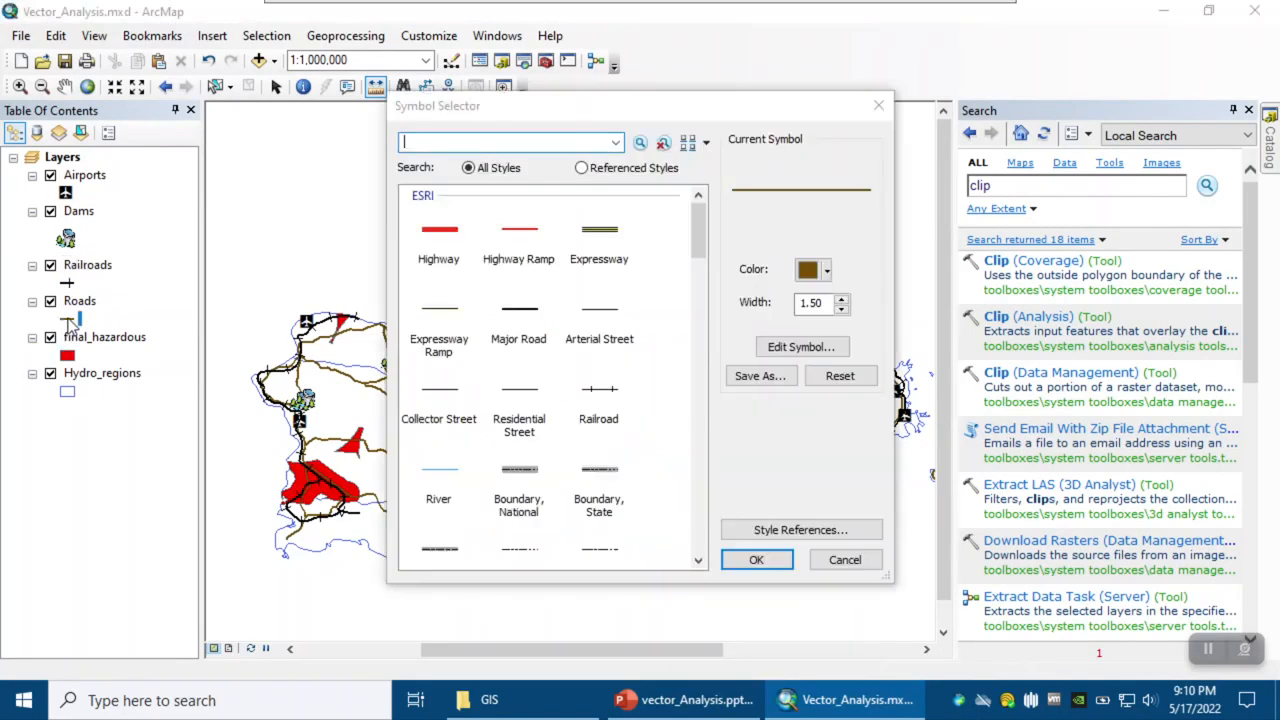
left_click(810, 270)
left_click(840, 324)
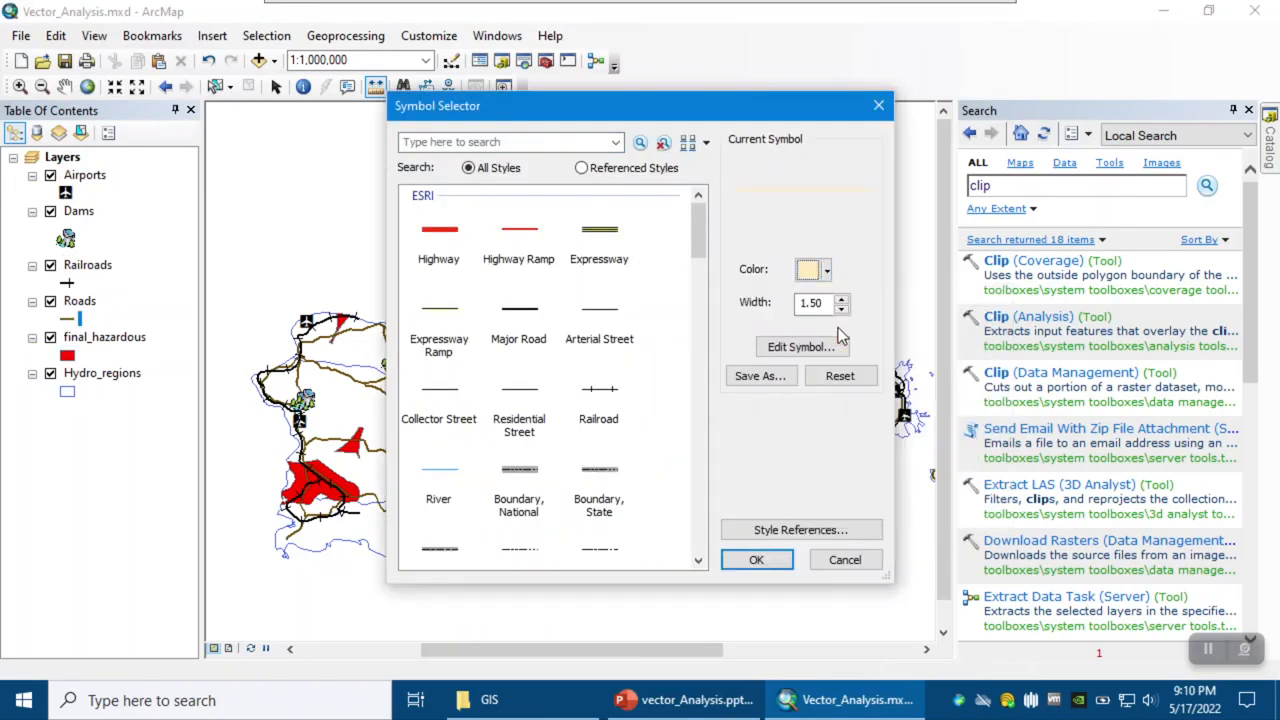
left_click(756, 560)
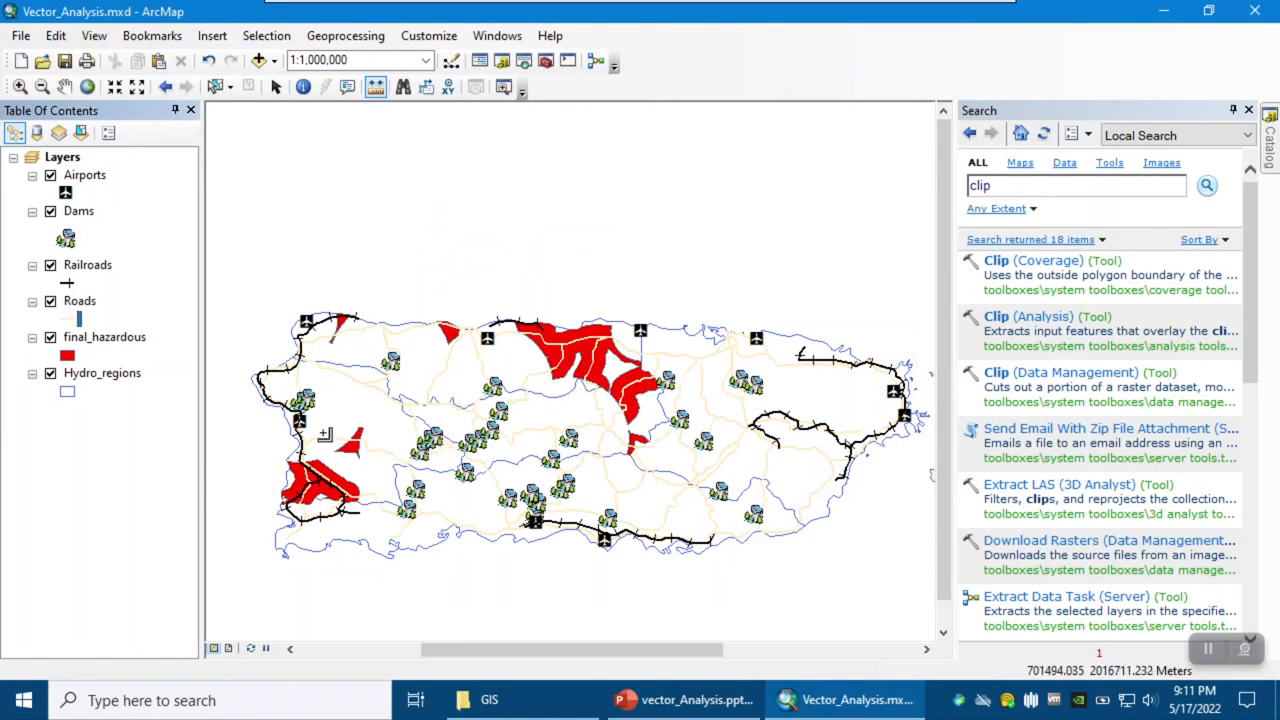
left_click(228, 649)
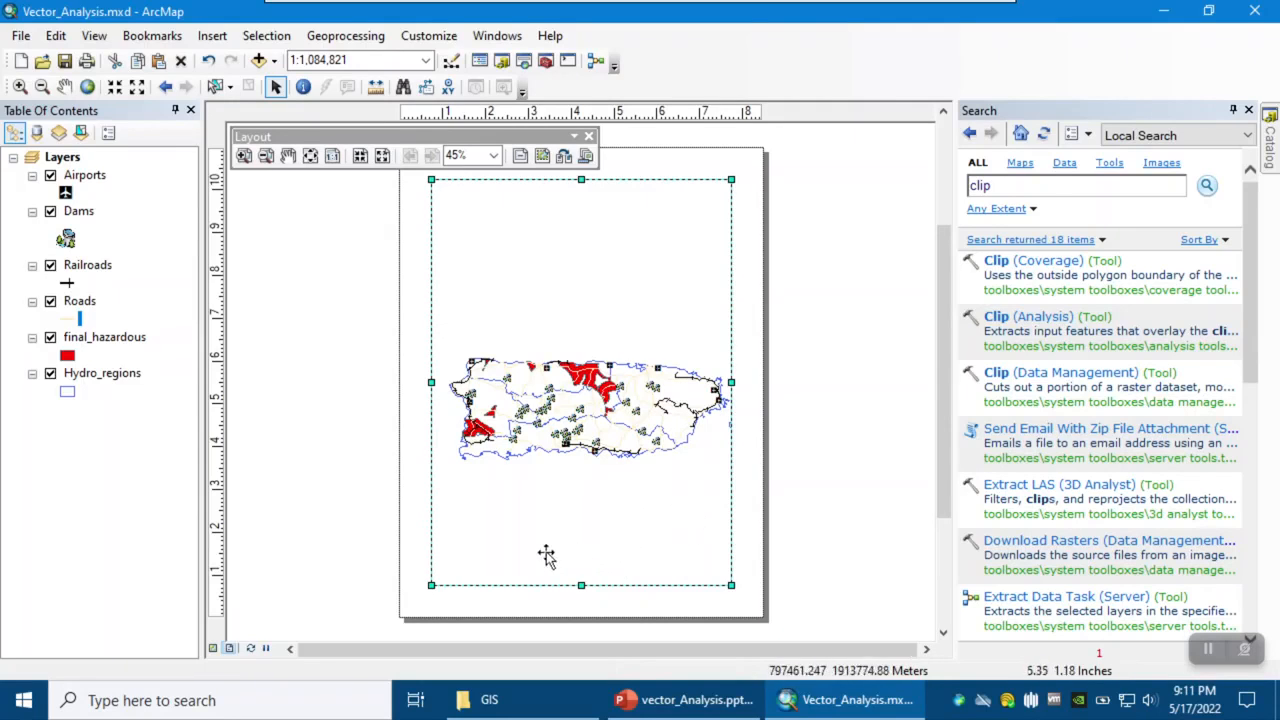
left_click(211, 35)
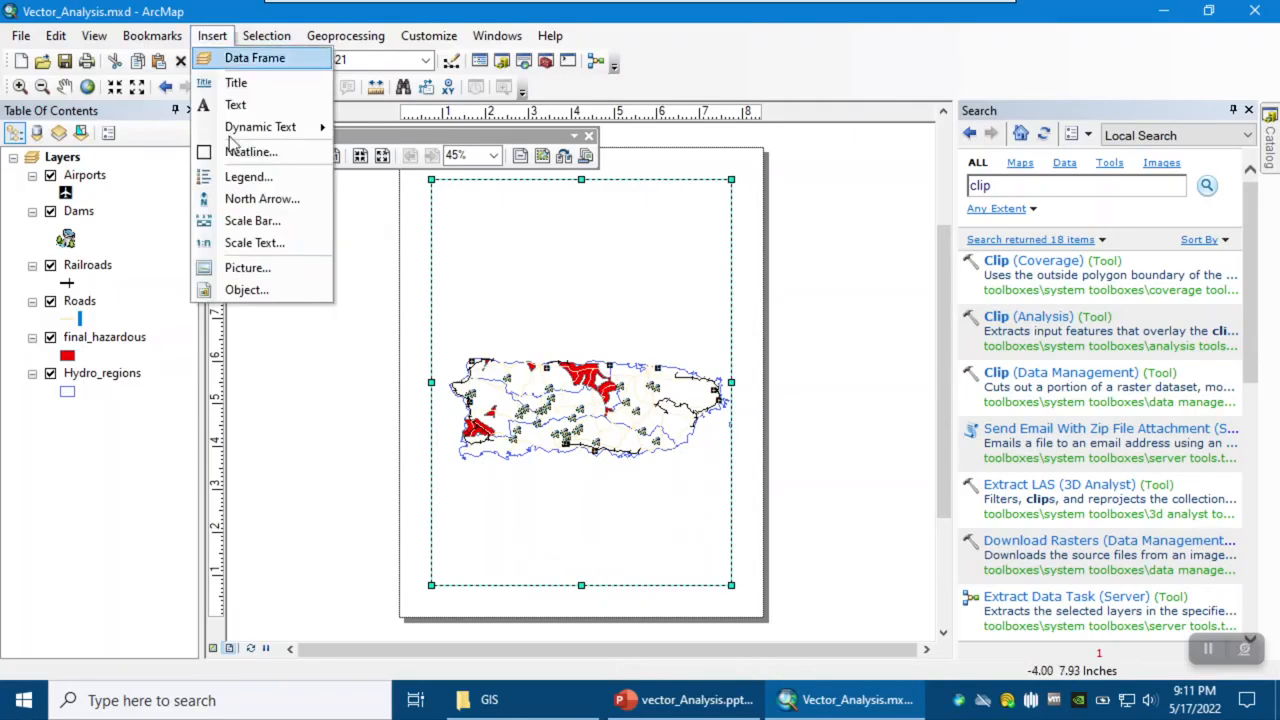
left_click(250, 175)
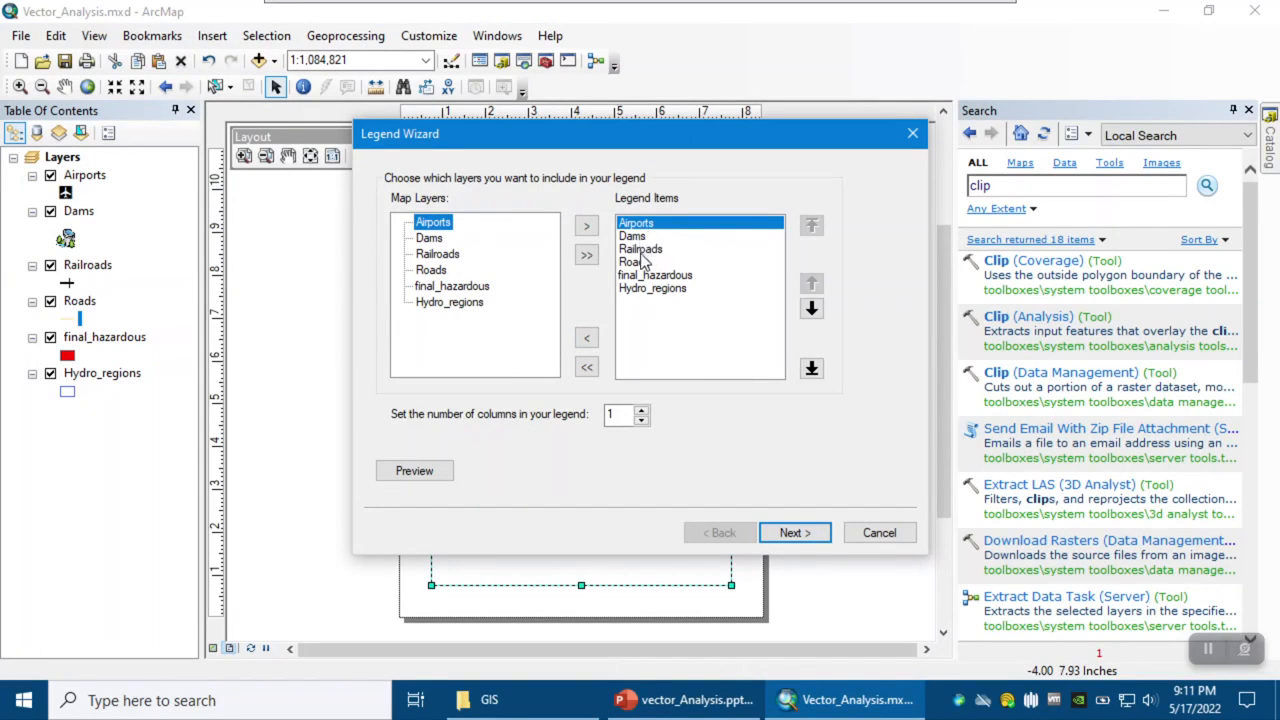
left_click(662, 277)
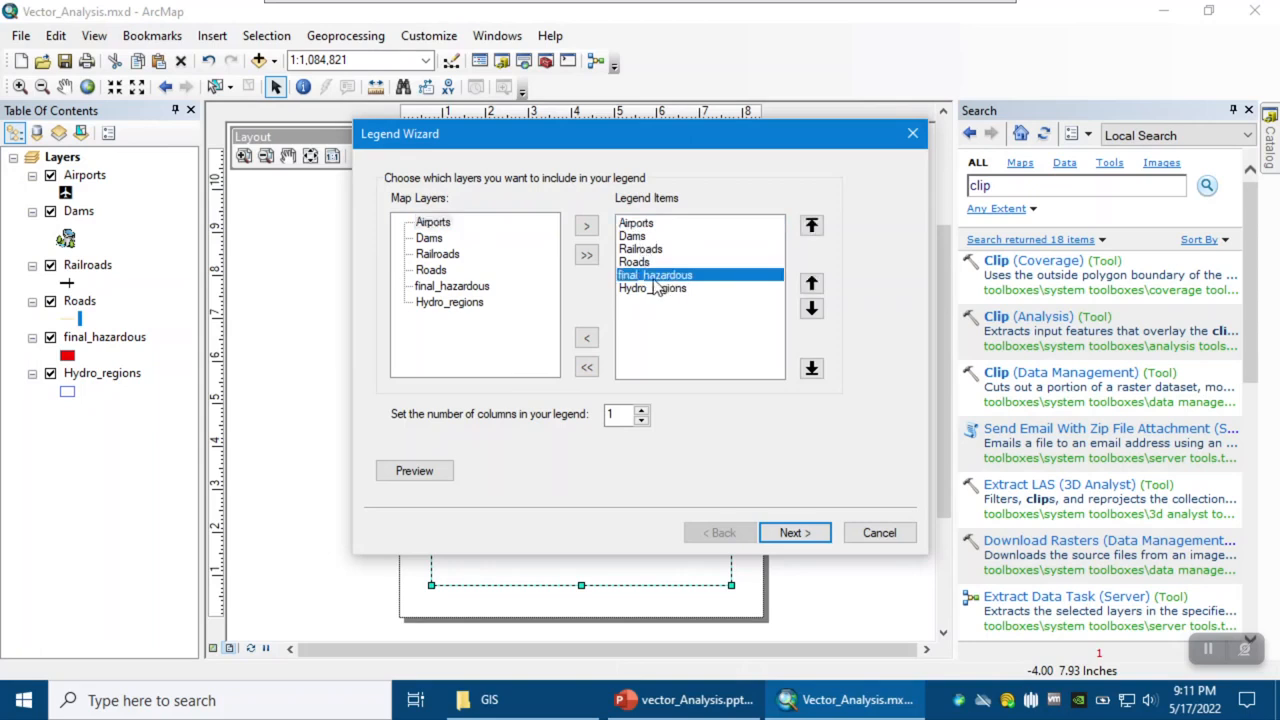
left_click(912, 133)
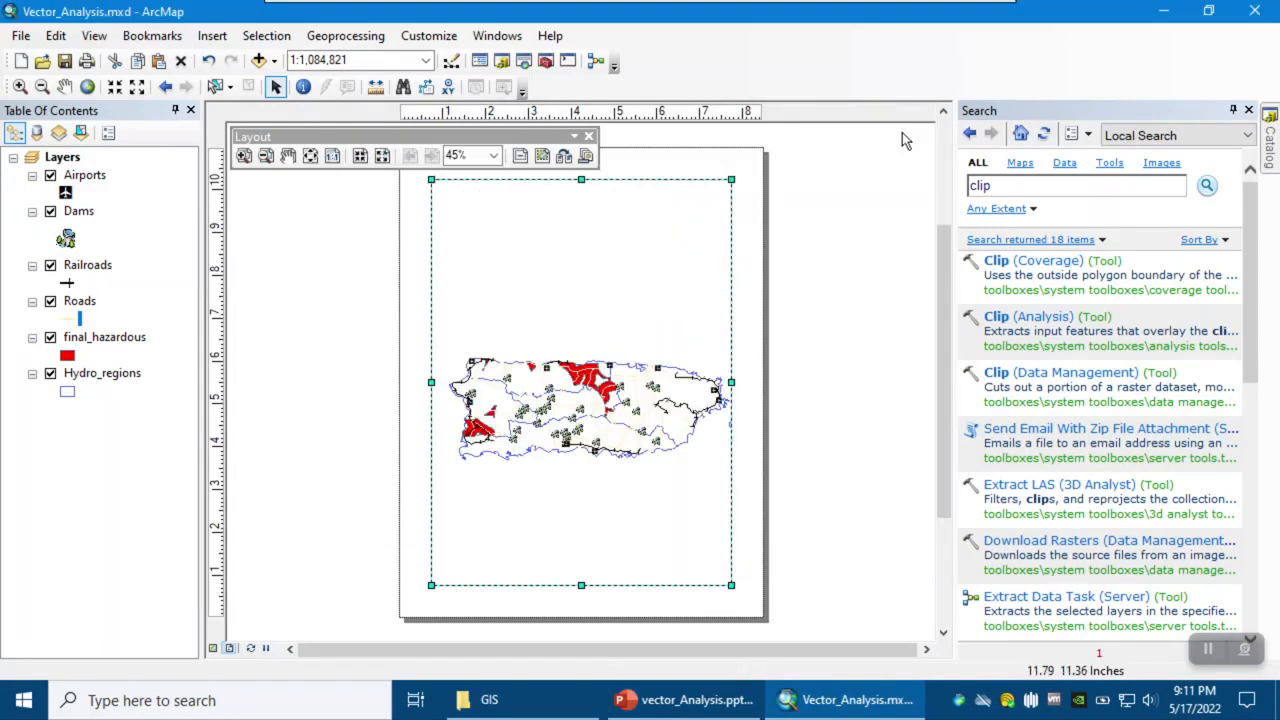
Rename the final_hazardous layer as "Suitable hazardous areas".
left_click(78, 340)
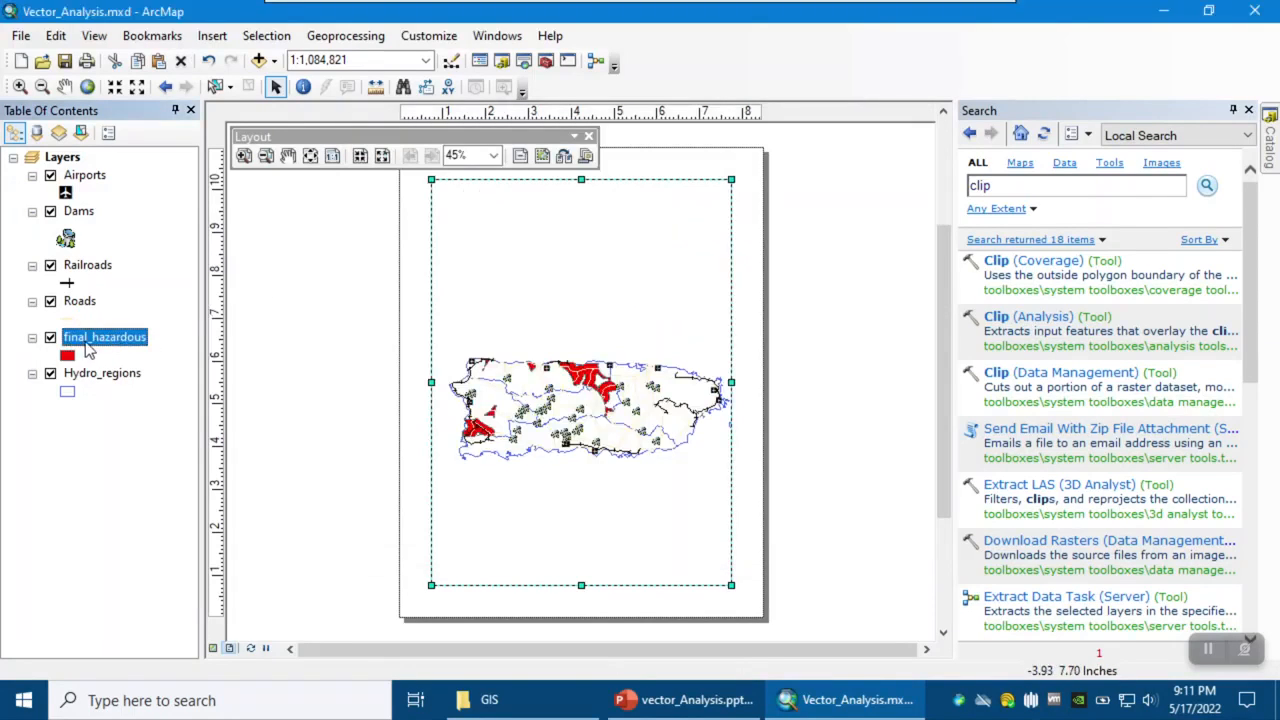
left_click(88, 348)
left_click_drag(90, 340, 60, 336)
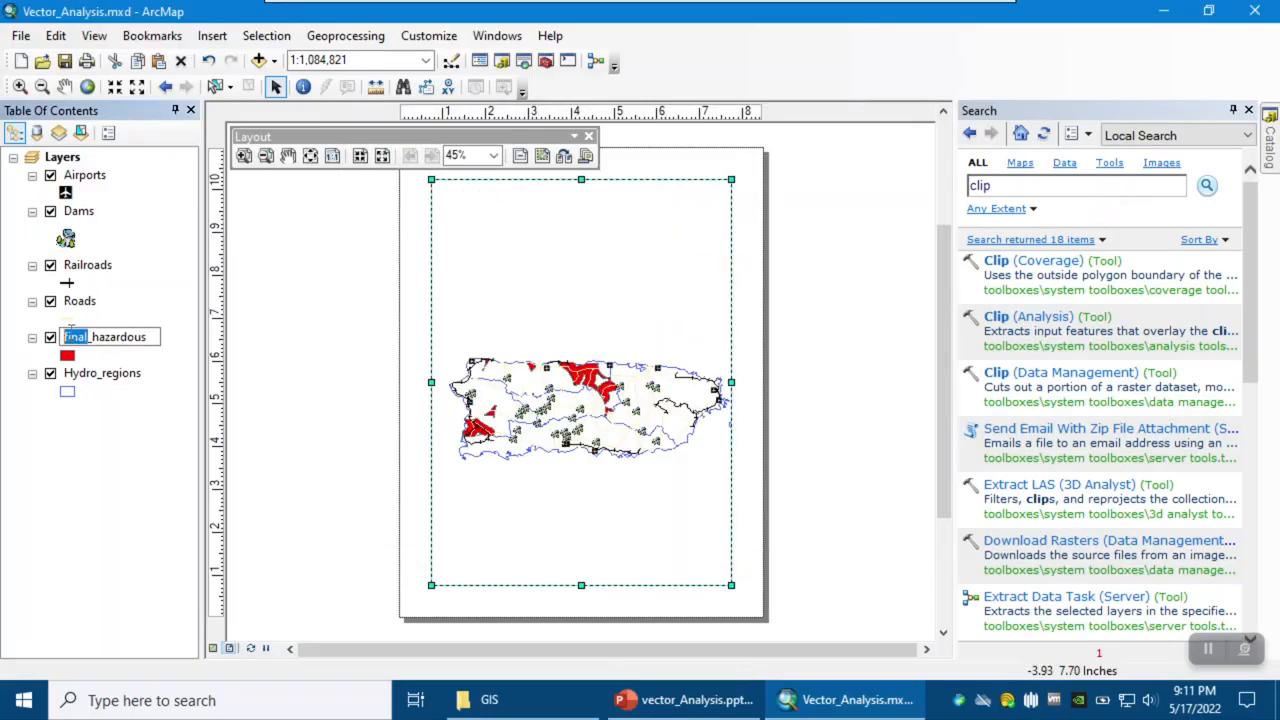
type("Suitable")
key("Delete")
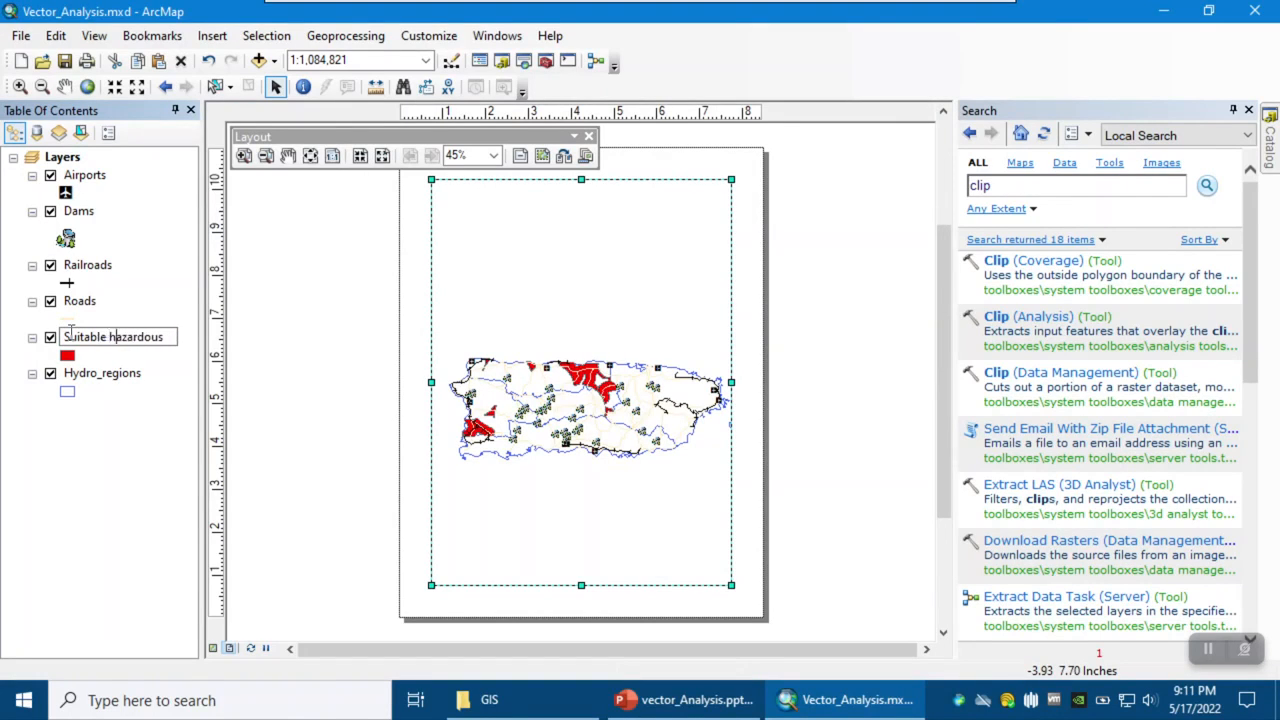
type("areas")
key("Return")
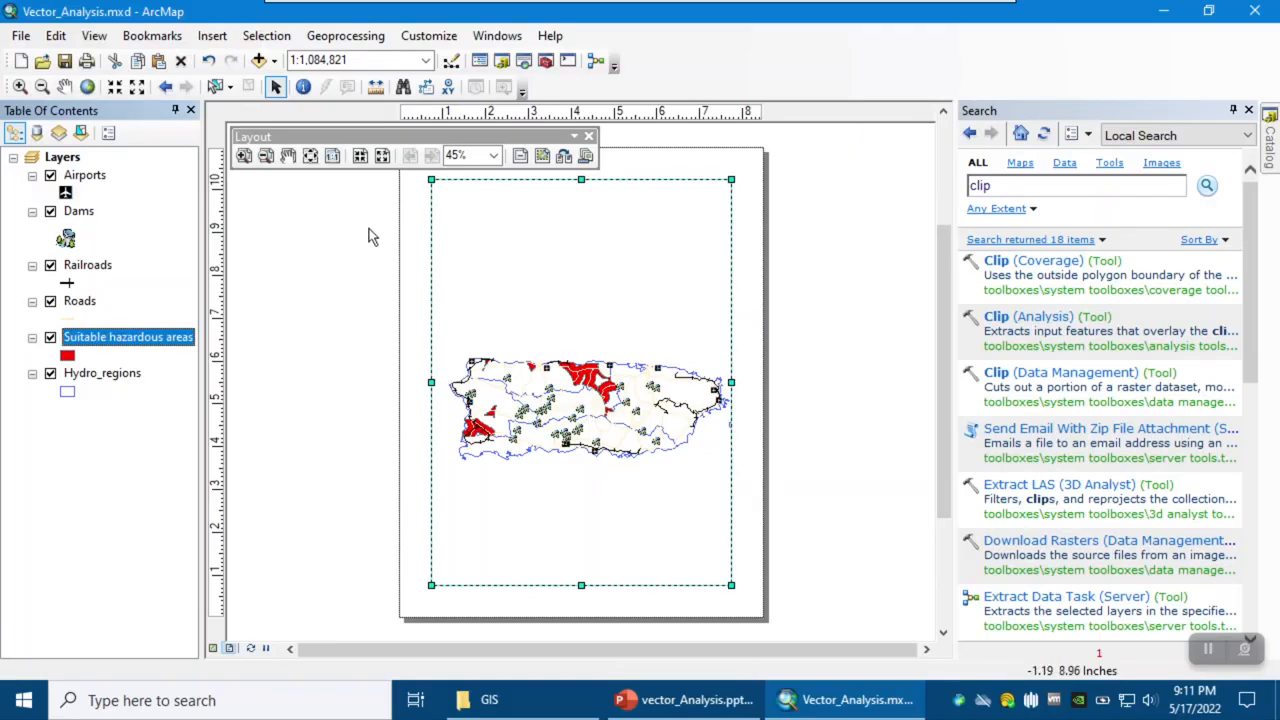